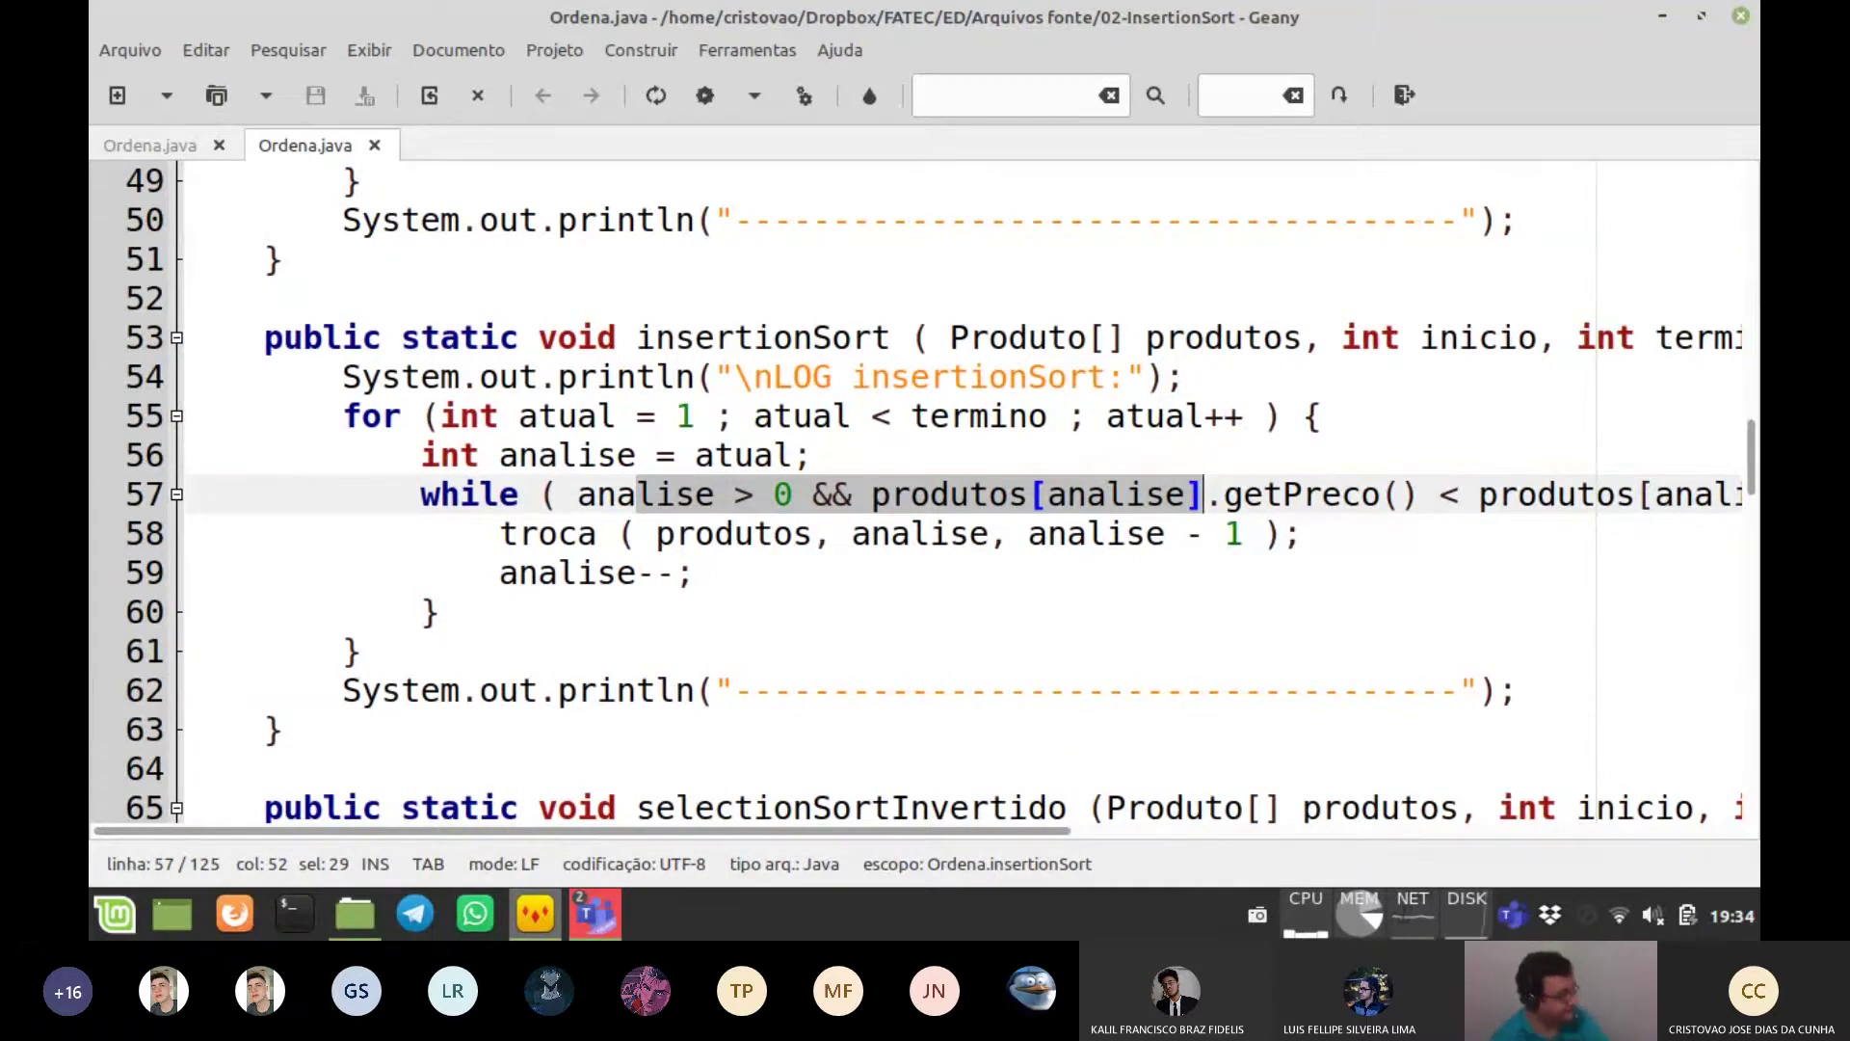
- Search the installed applications for "calc" and open a new spreadsheet in LibreOffice Calc
{"action": "left_click", "coordinate": [114, 913]}
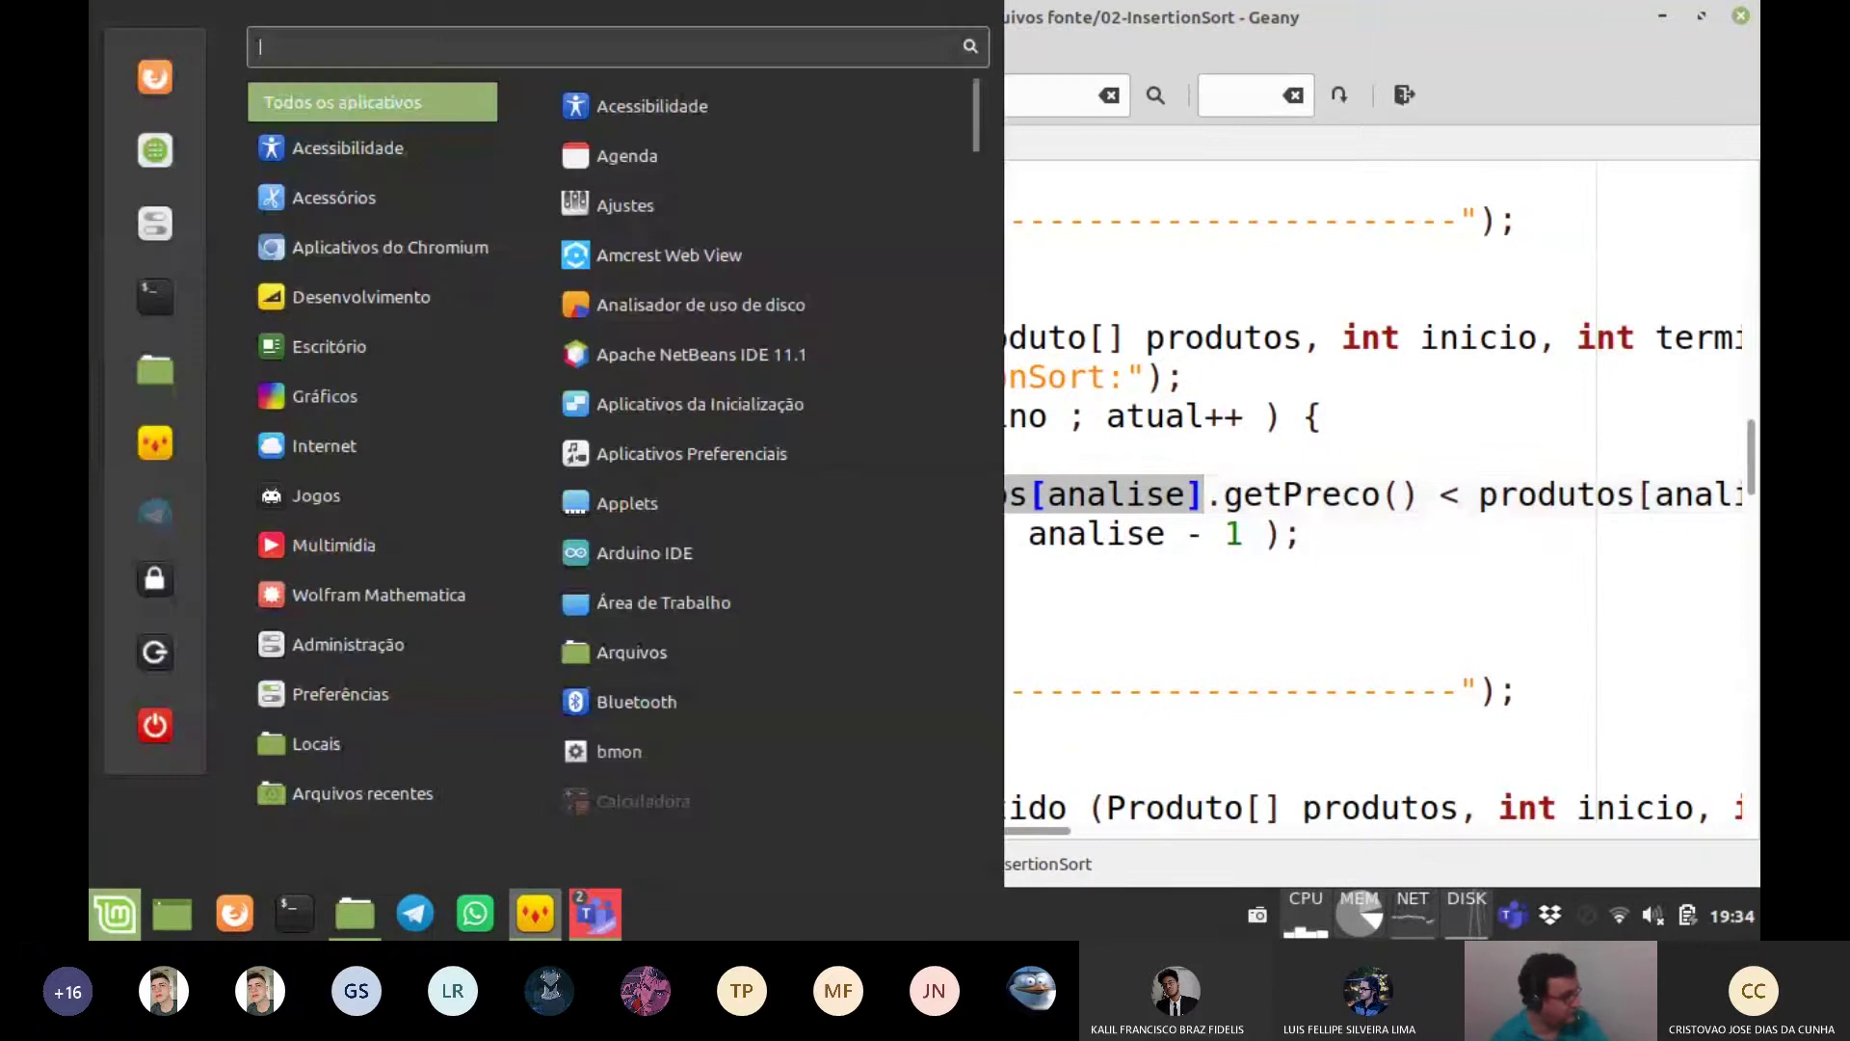
{"action": "type", "text": "call"}
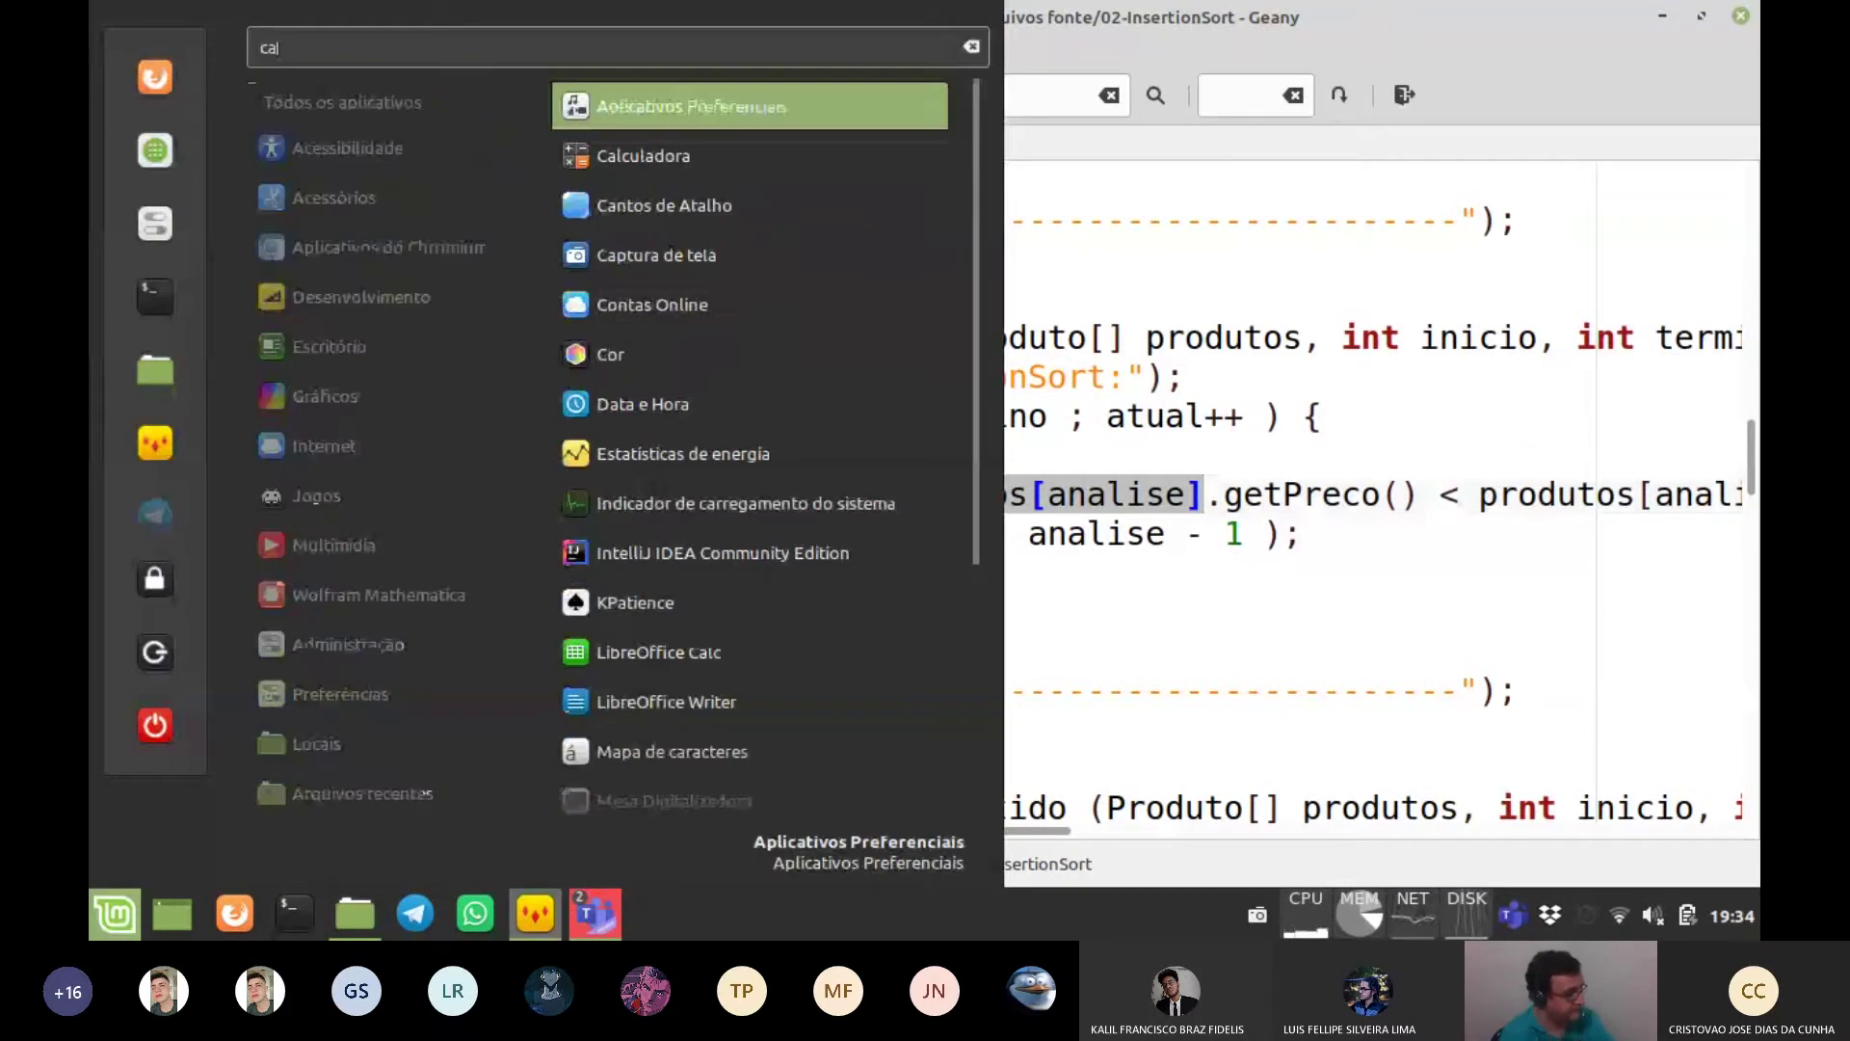
{"action": "key", "text": "BackSpace"}
{"action": "key", "text": "BackSpace"}
{"action": "type", "text": "d"}
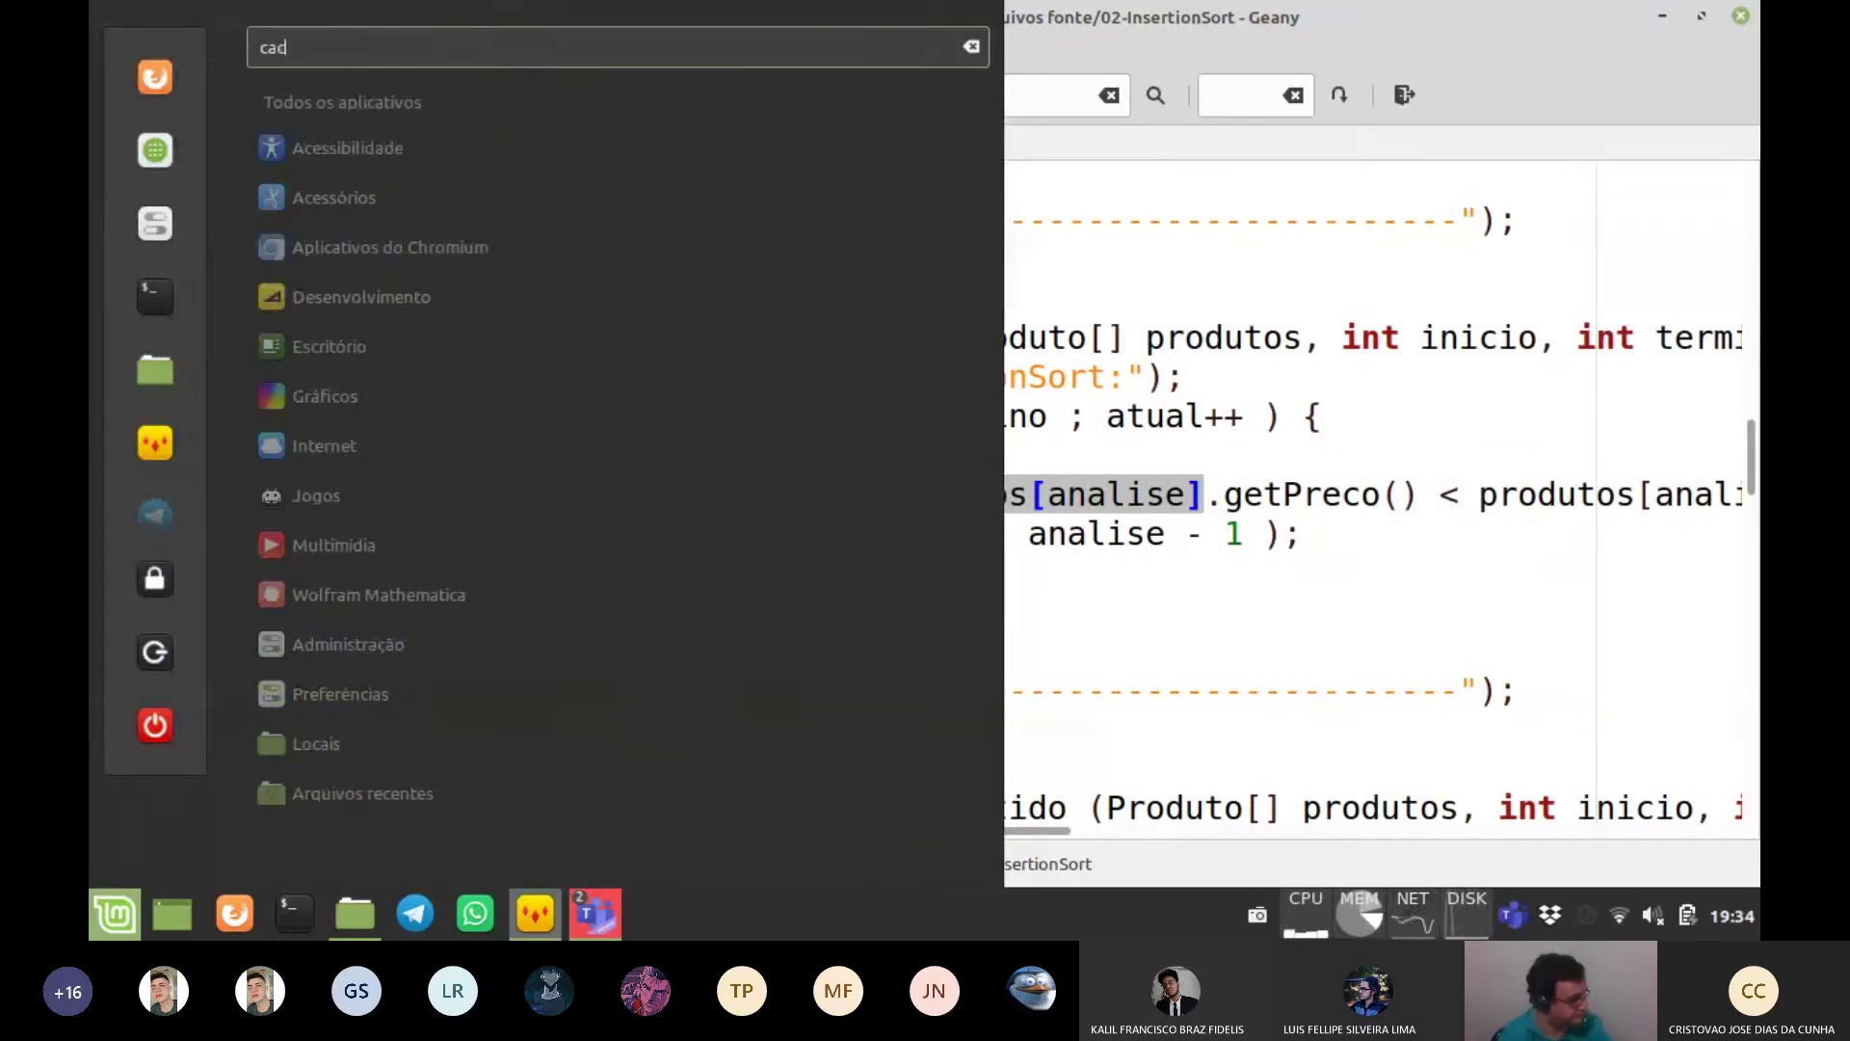
{"action": "key", "text": "BackSpace"}
{"action": "type", "text": "lc"}
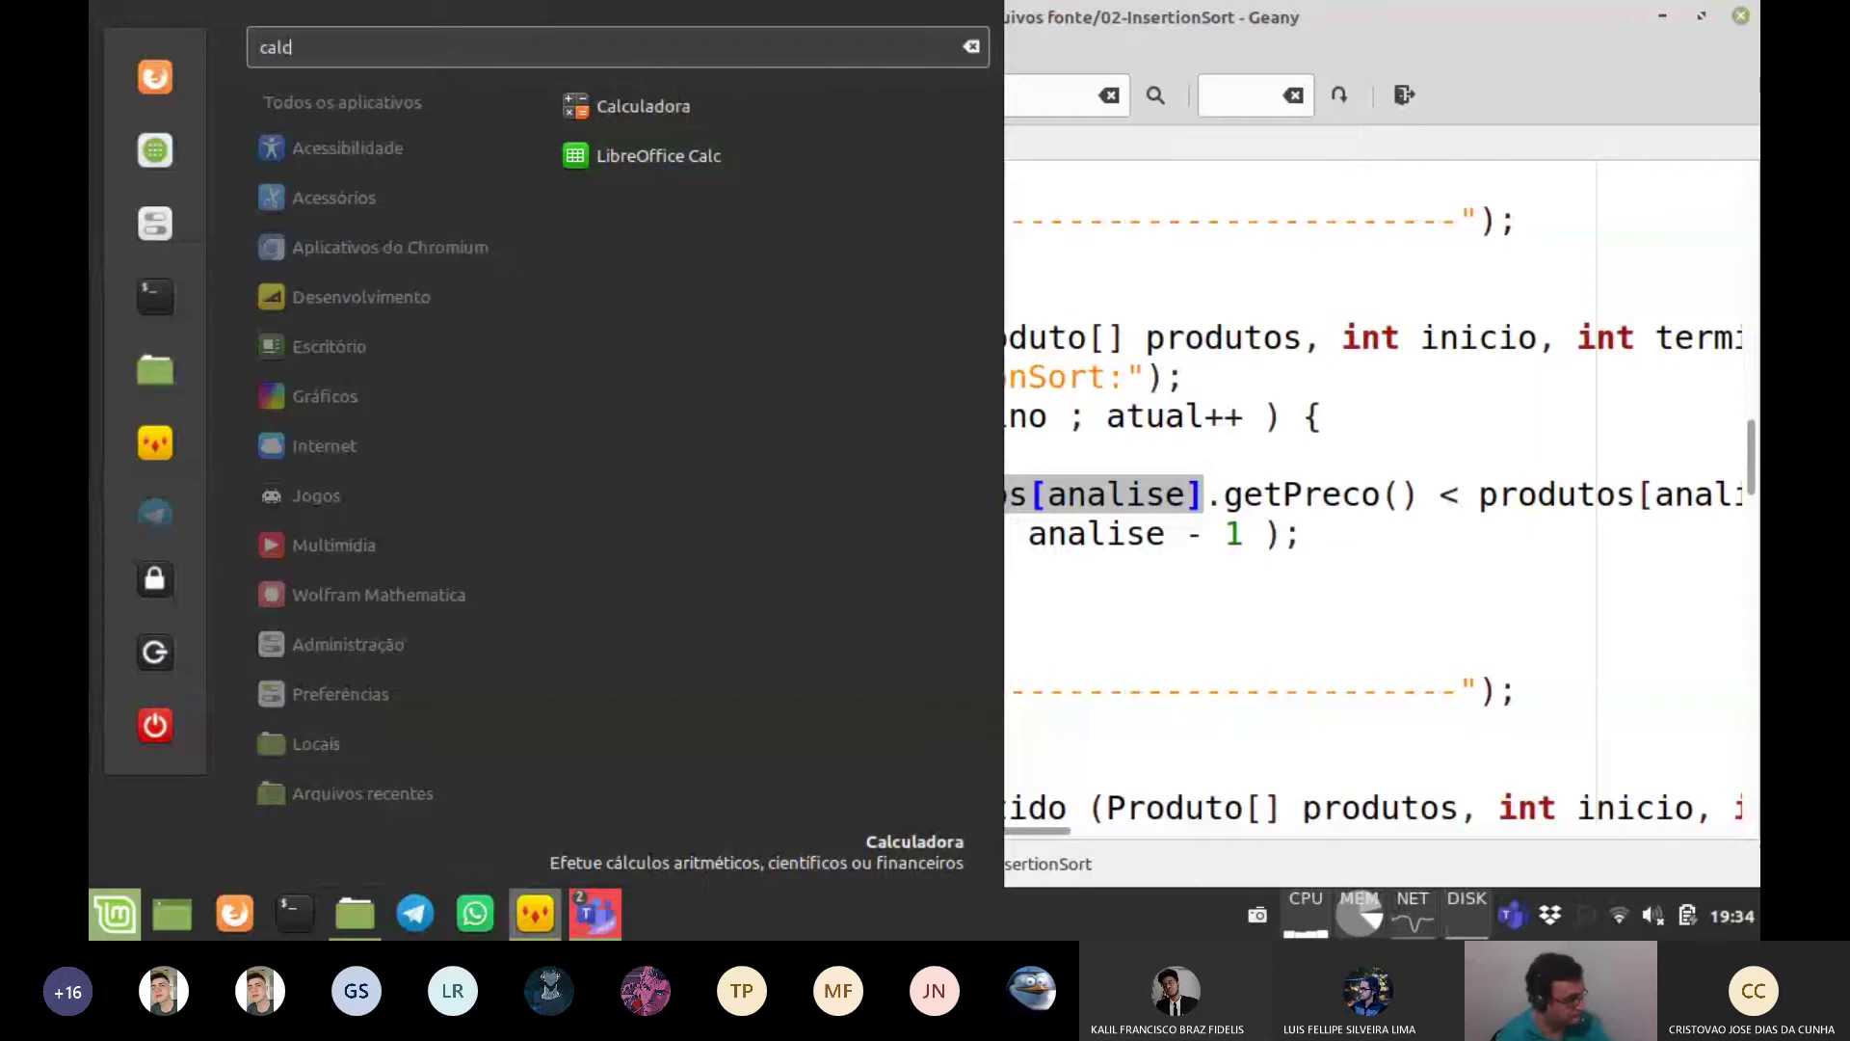
{"action": "key", "text": "Down"}
{"action": "key", "text": "Return"}
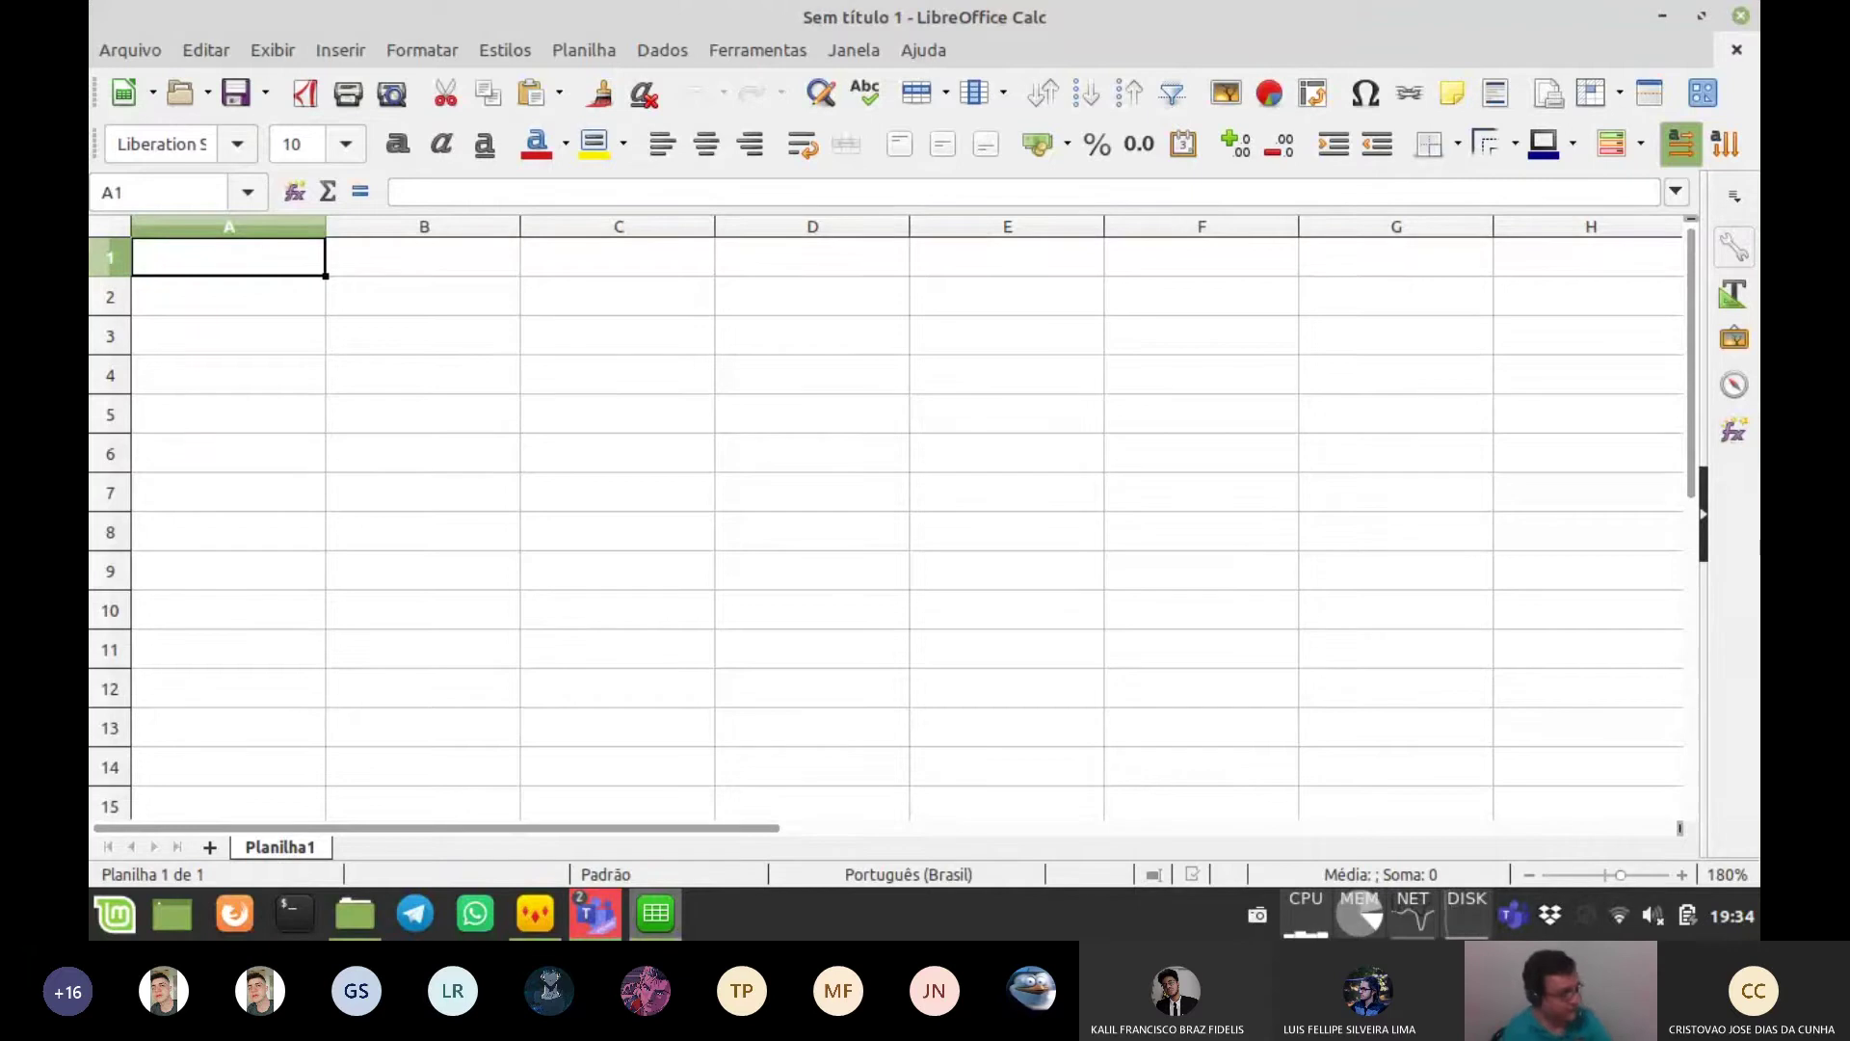
{"action": "left_click", "coordinate": [230, 297]}
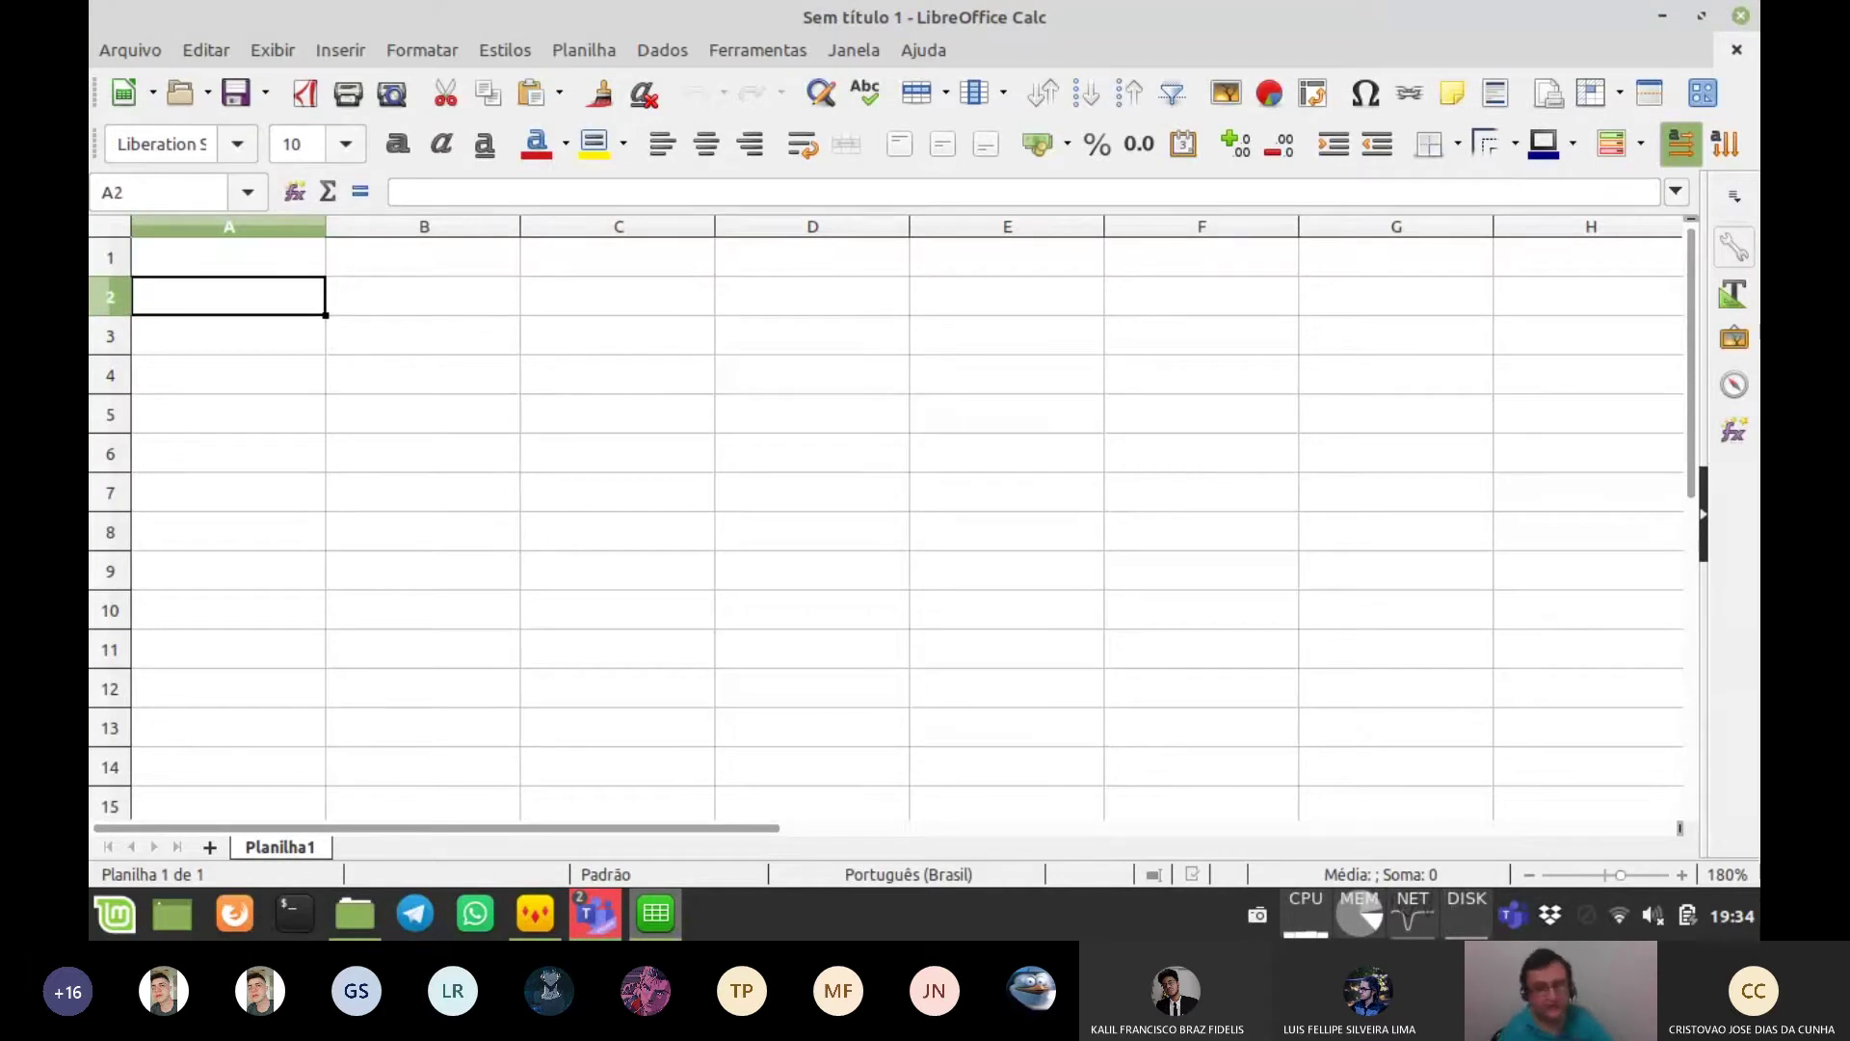
{"action": "left_click", "coordinate": [423, 297]}
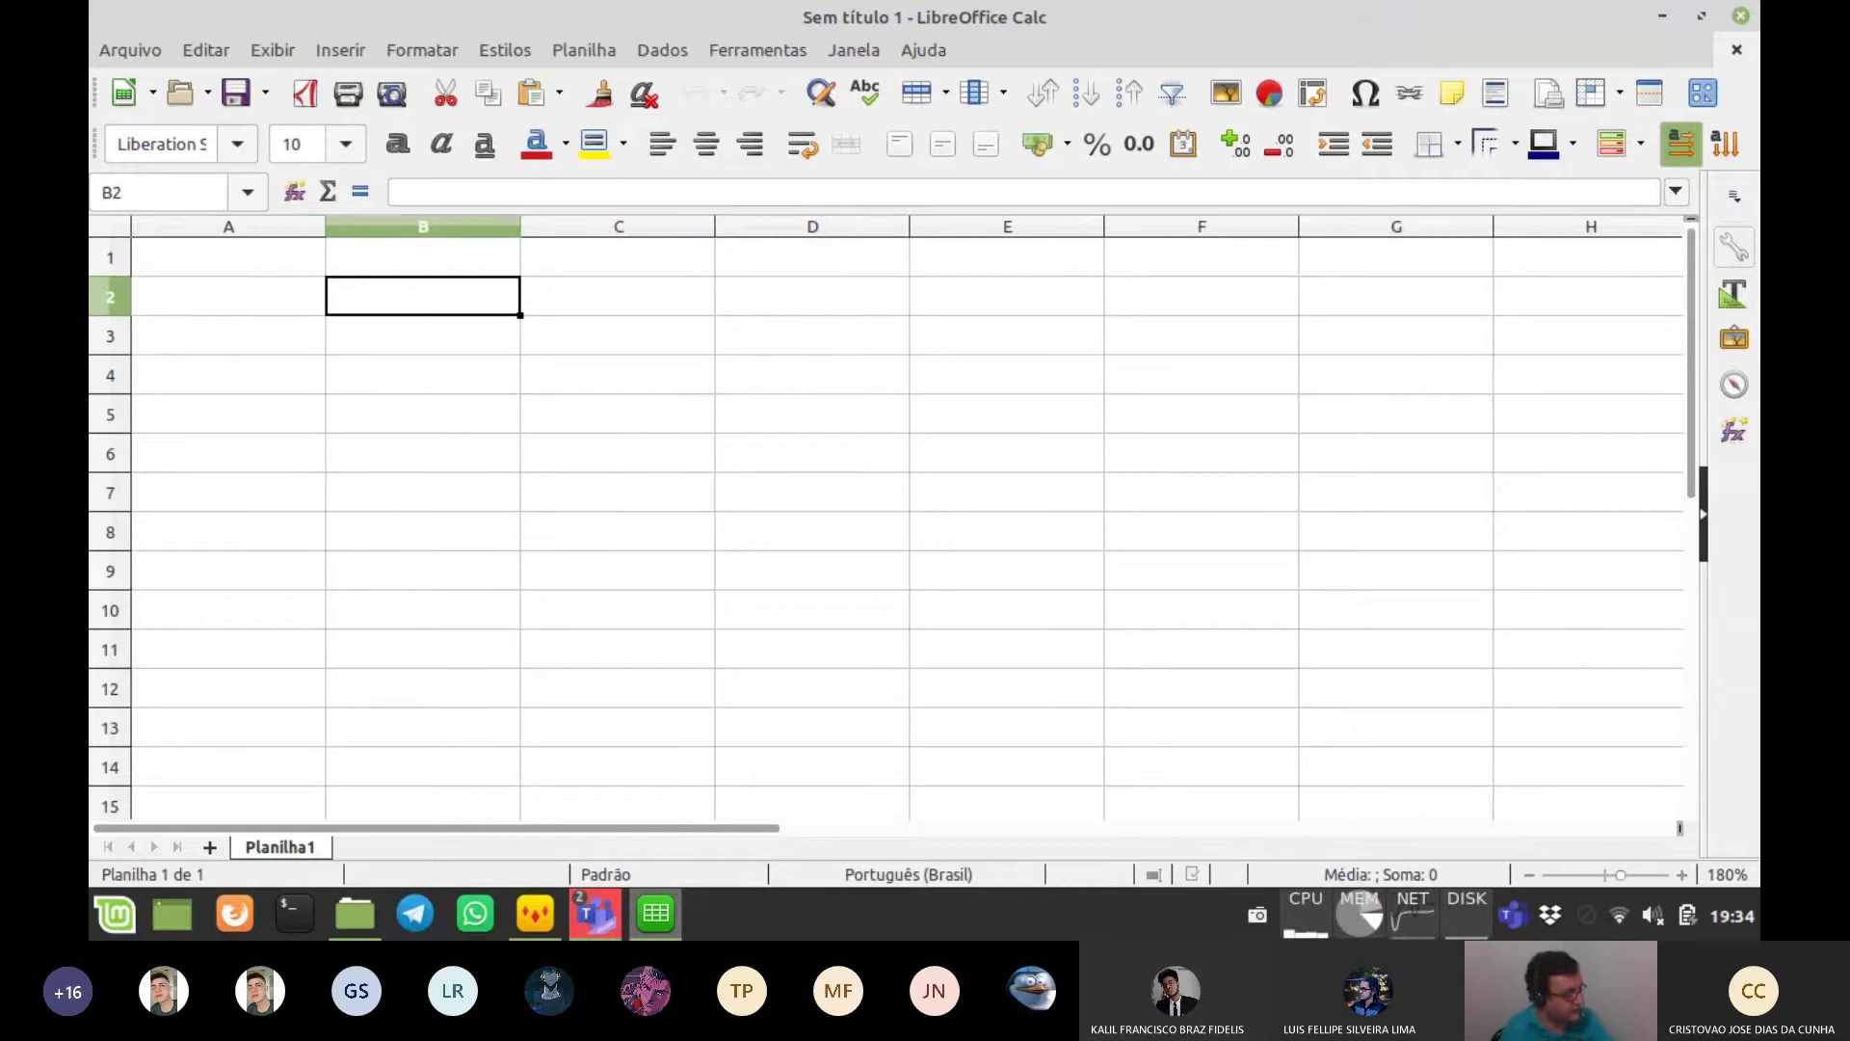
{"action": "type", "text": "E"}
{"action": "key", "text": "BackSpace"}
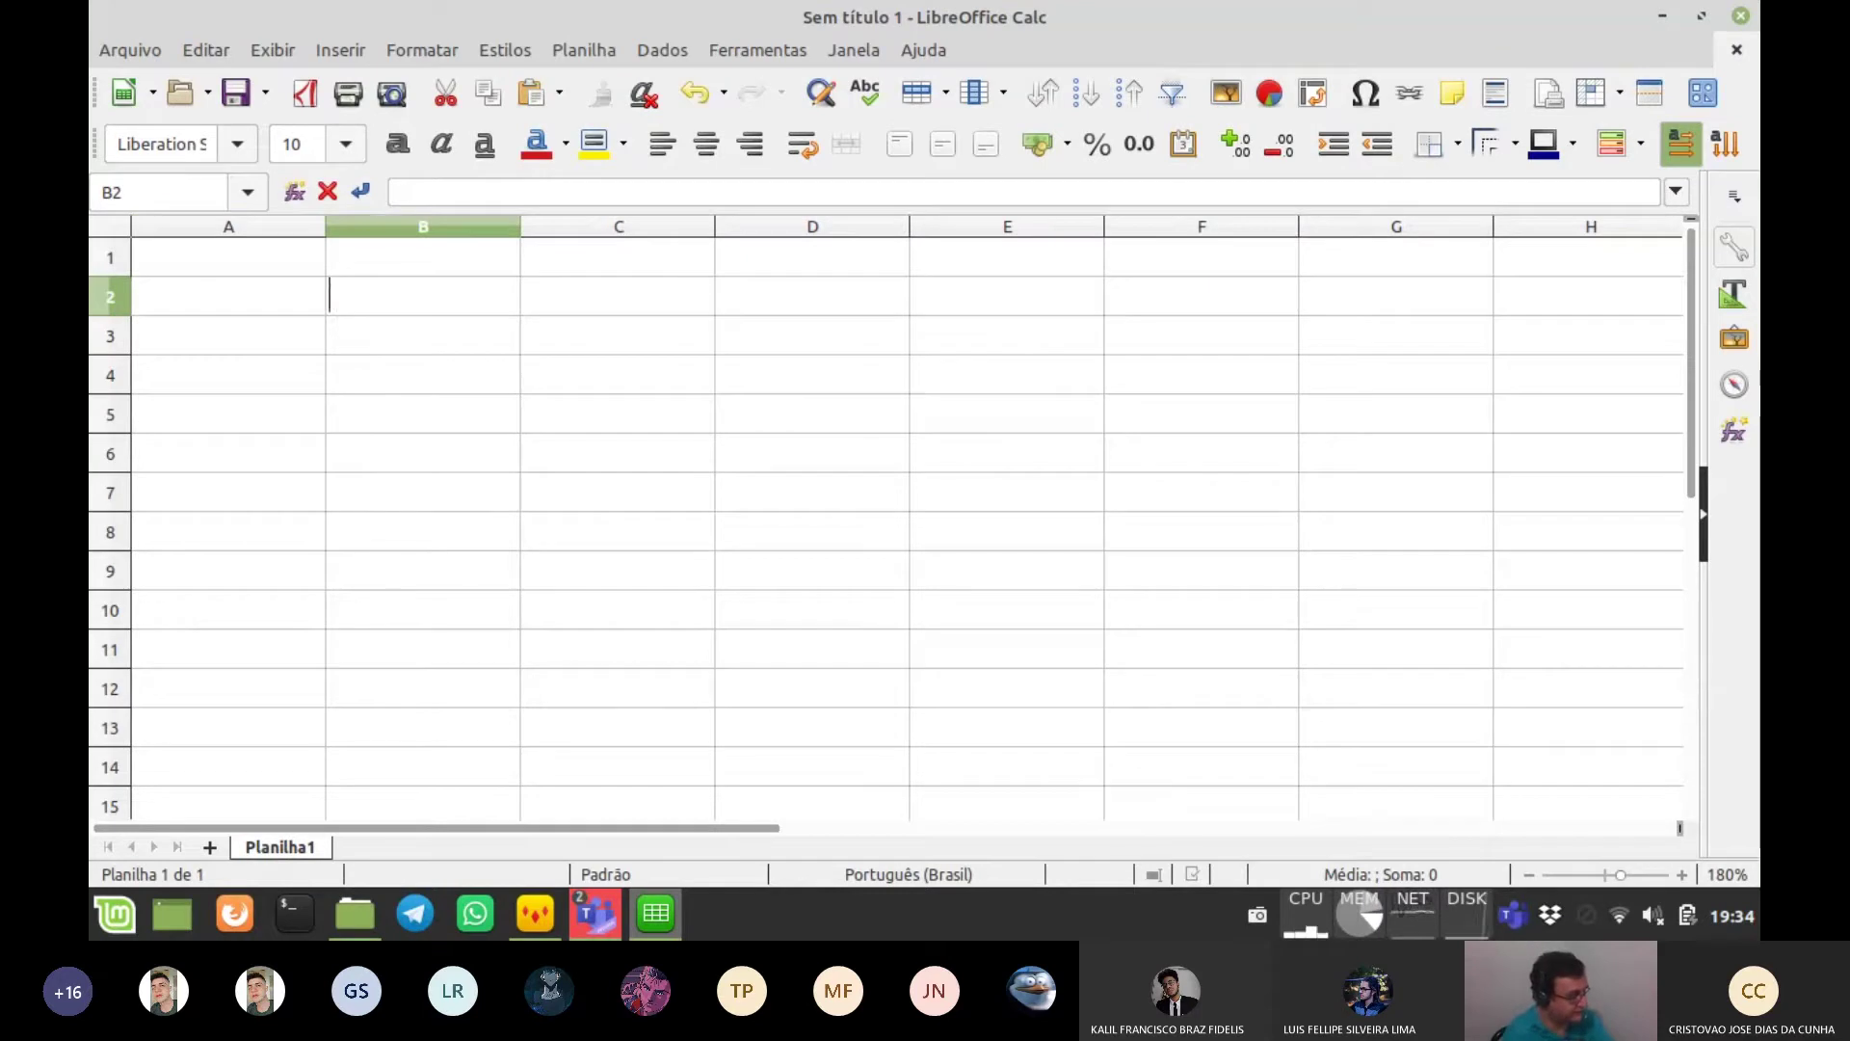
- Enter the headers "Elementos" in A1 and "n" in B1, and center the "n" header
{"action": "left_click", "coordinate": [229, 257]}
{"action": "type", "text": "Ele"}
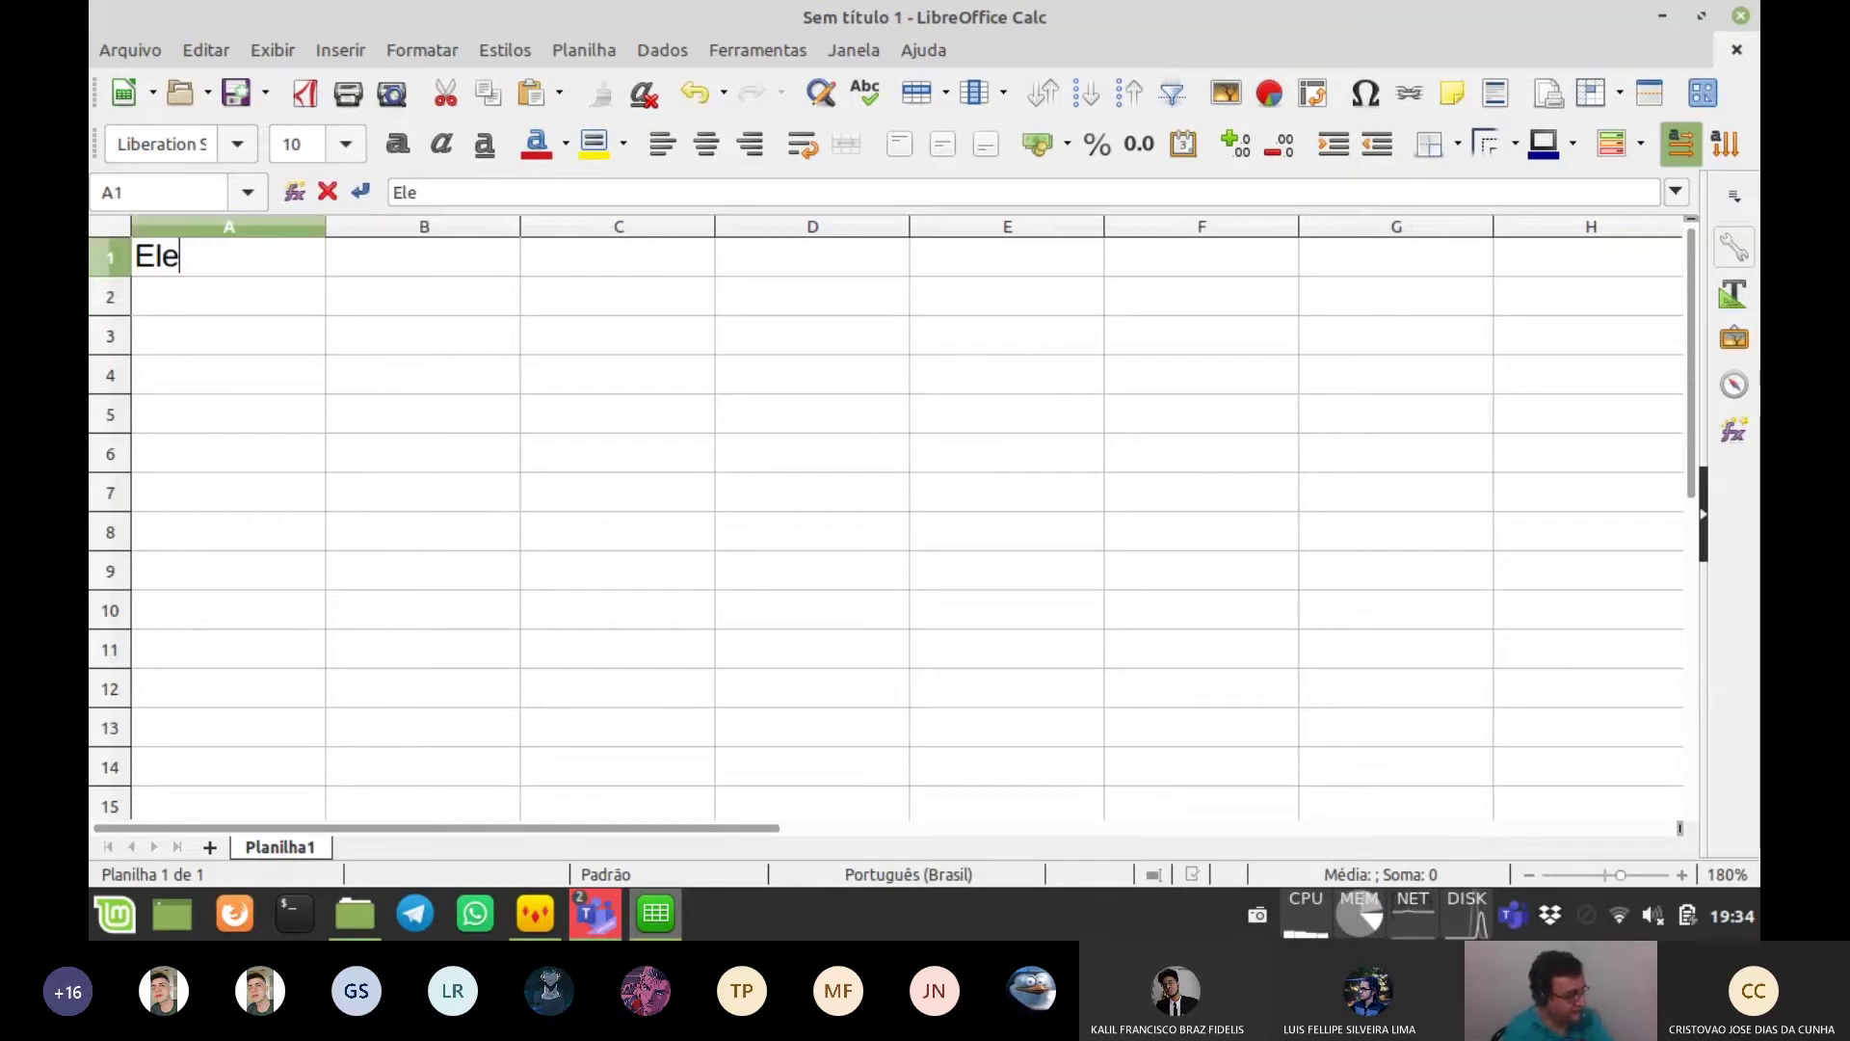
{"action": "type", "text": "mentos"}
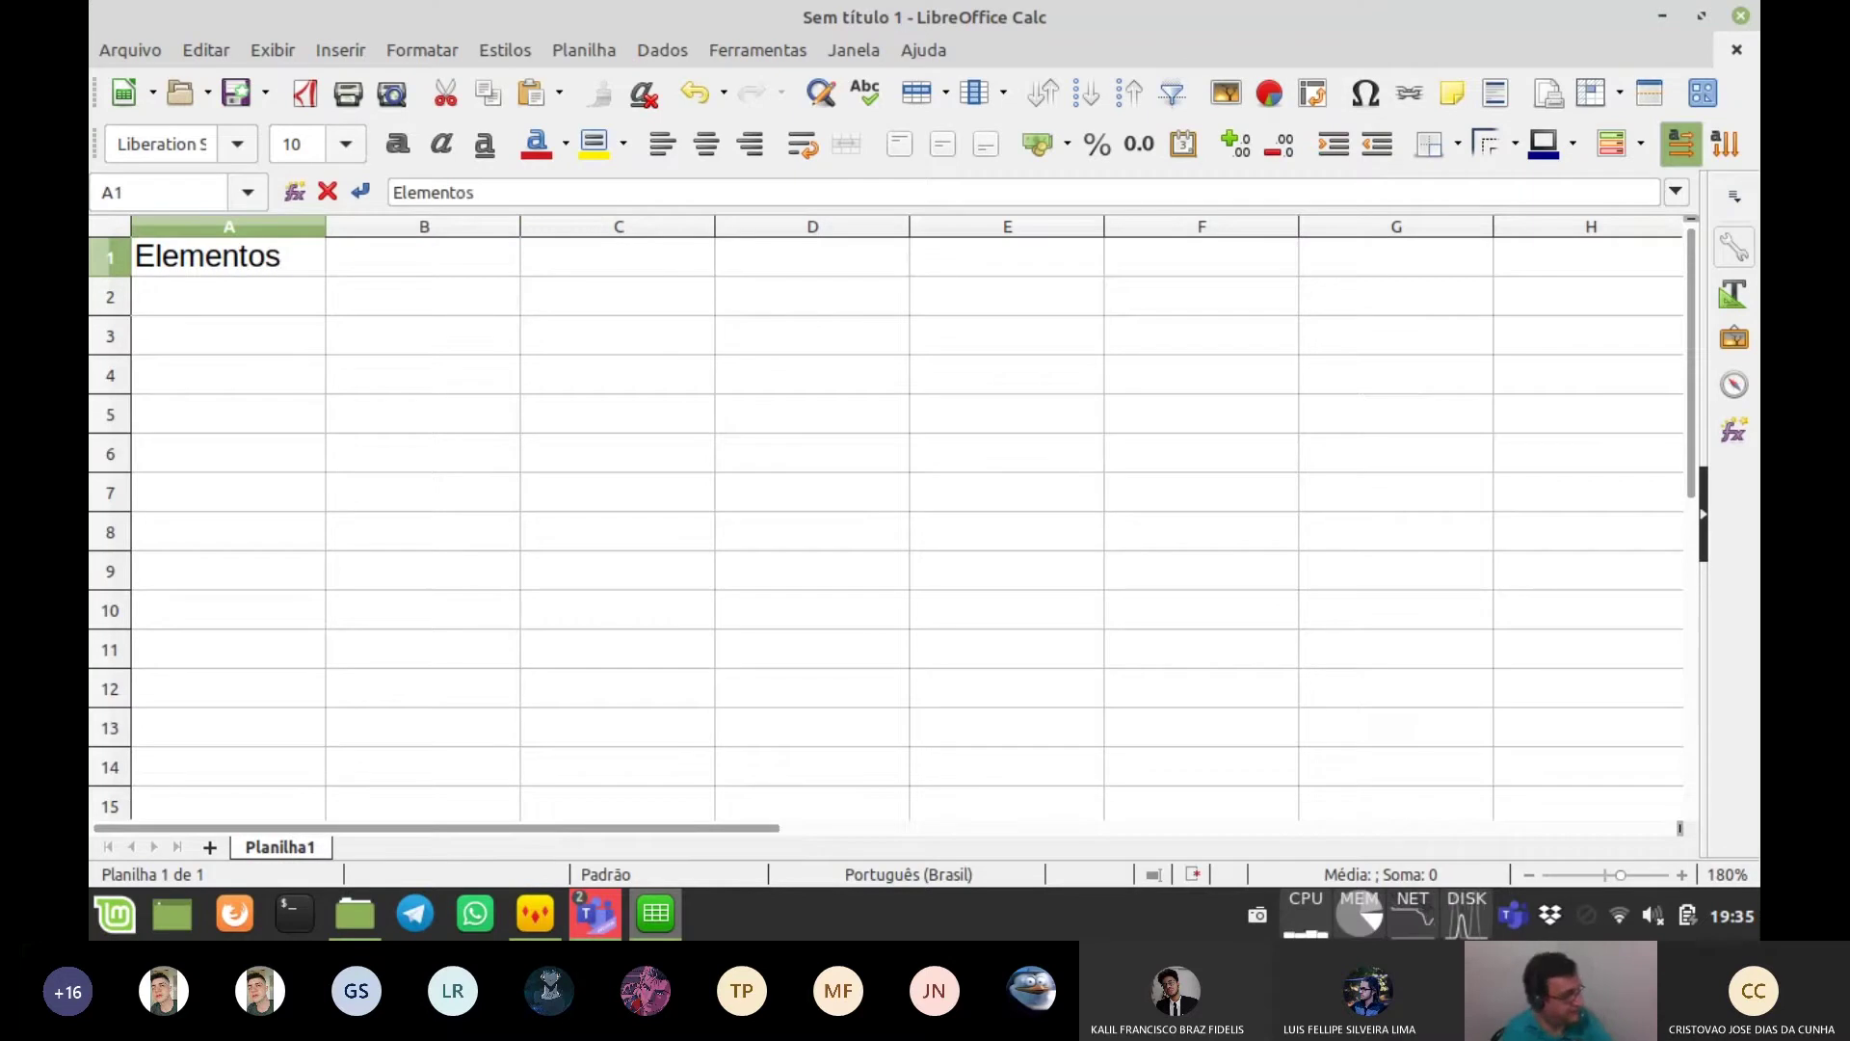
{"action": "key", "text": "Tab"}
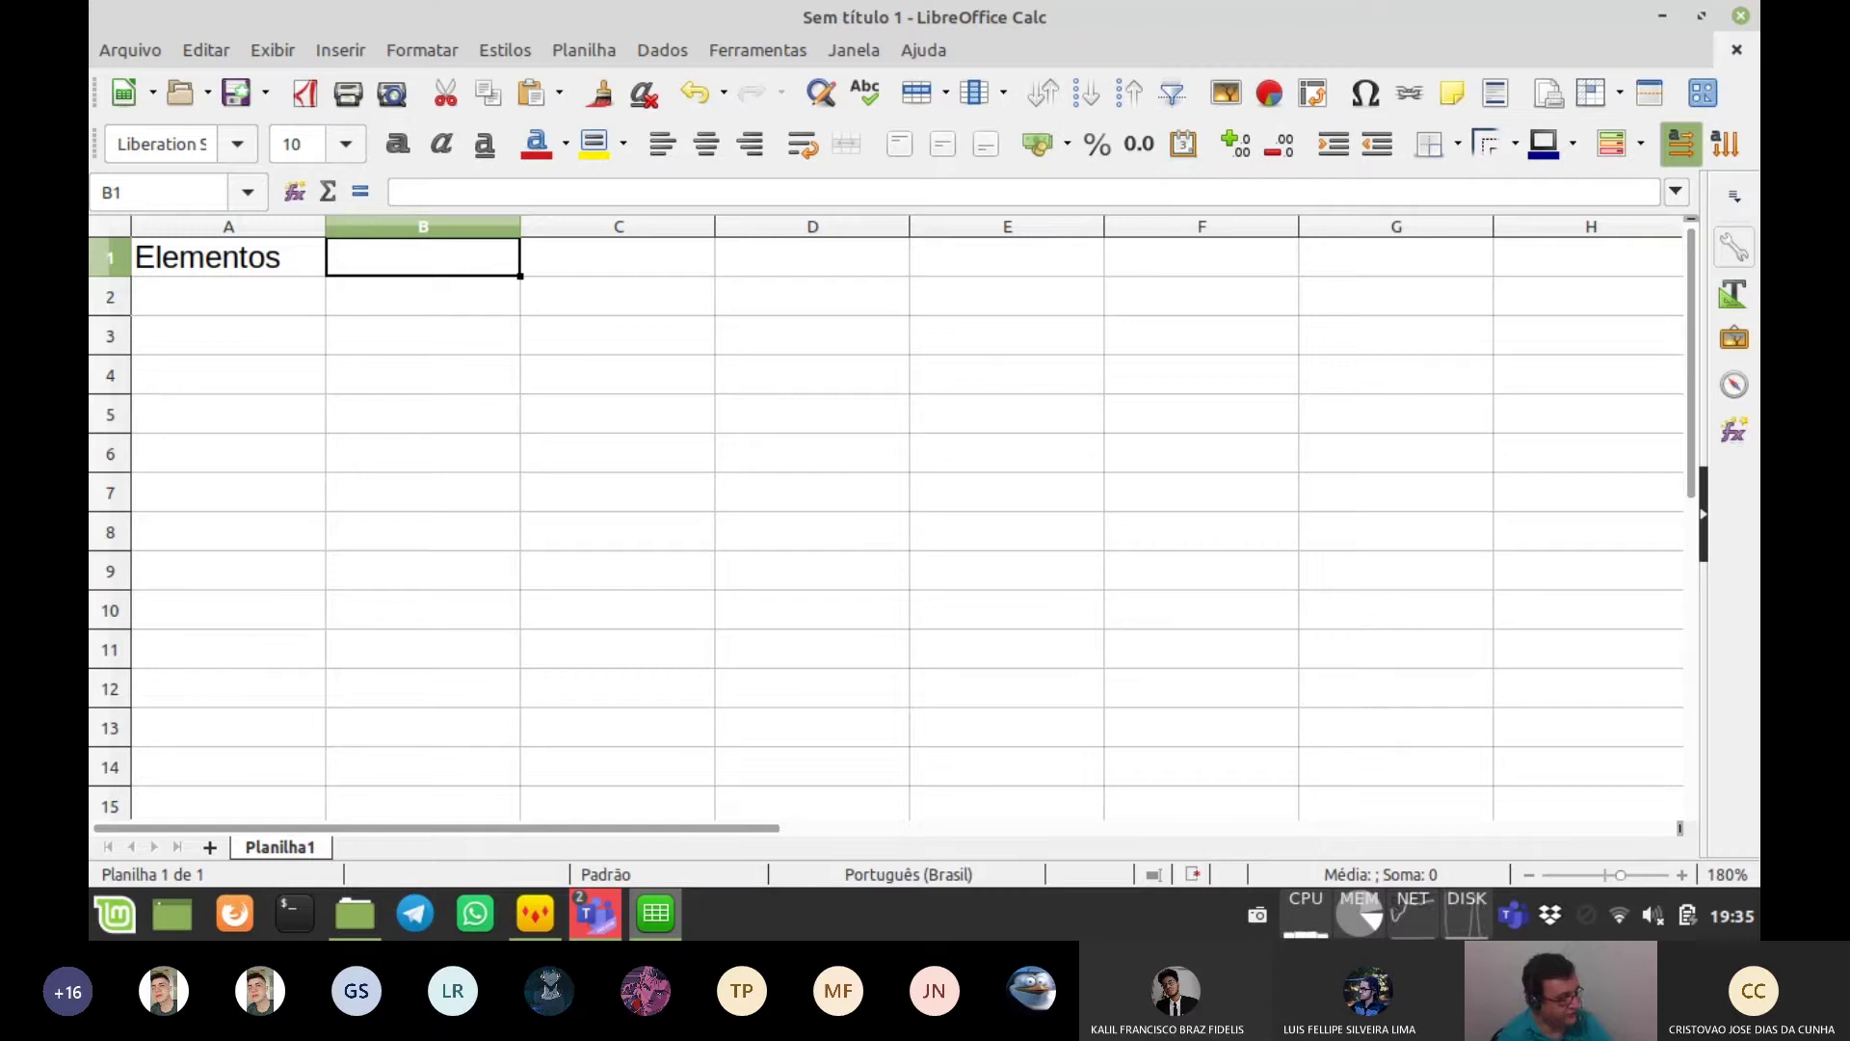
{"action": "type", "text": "n"}
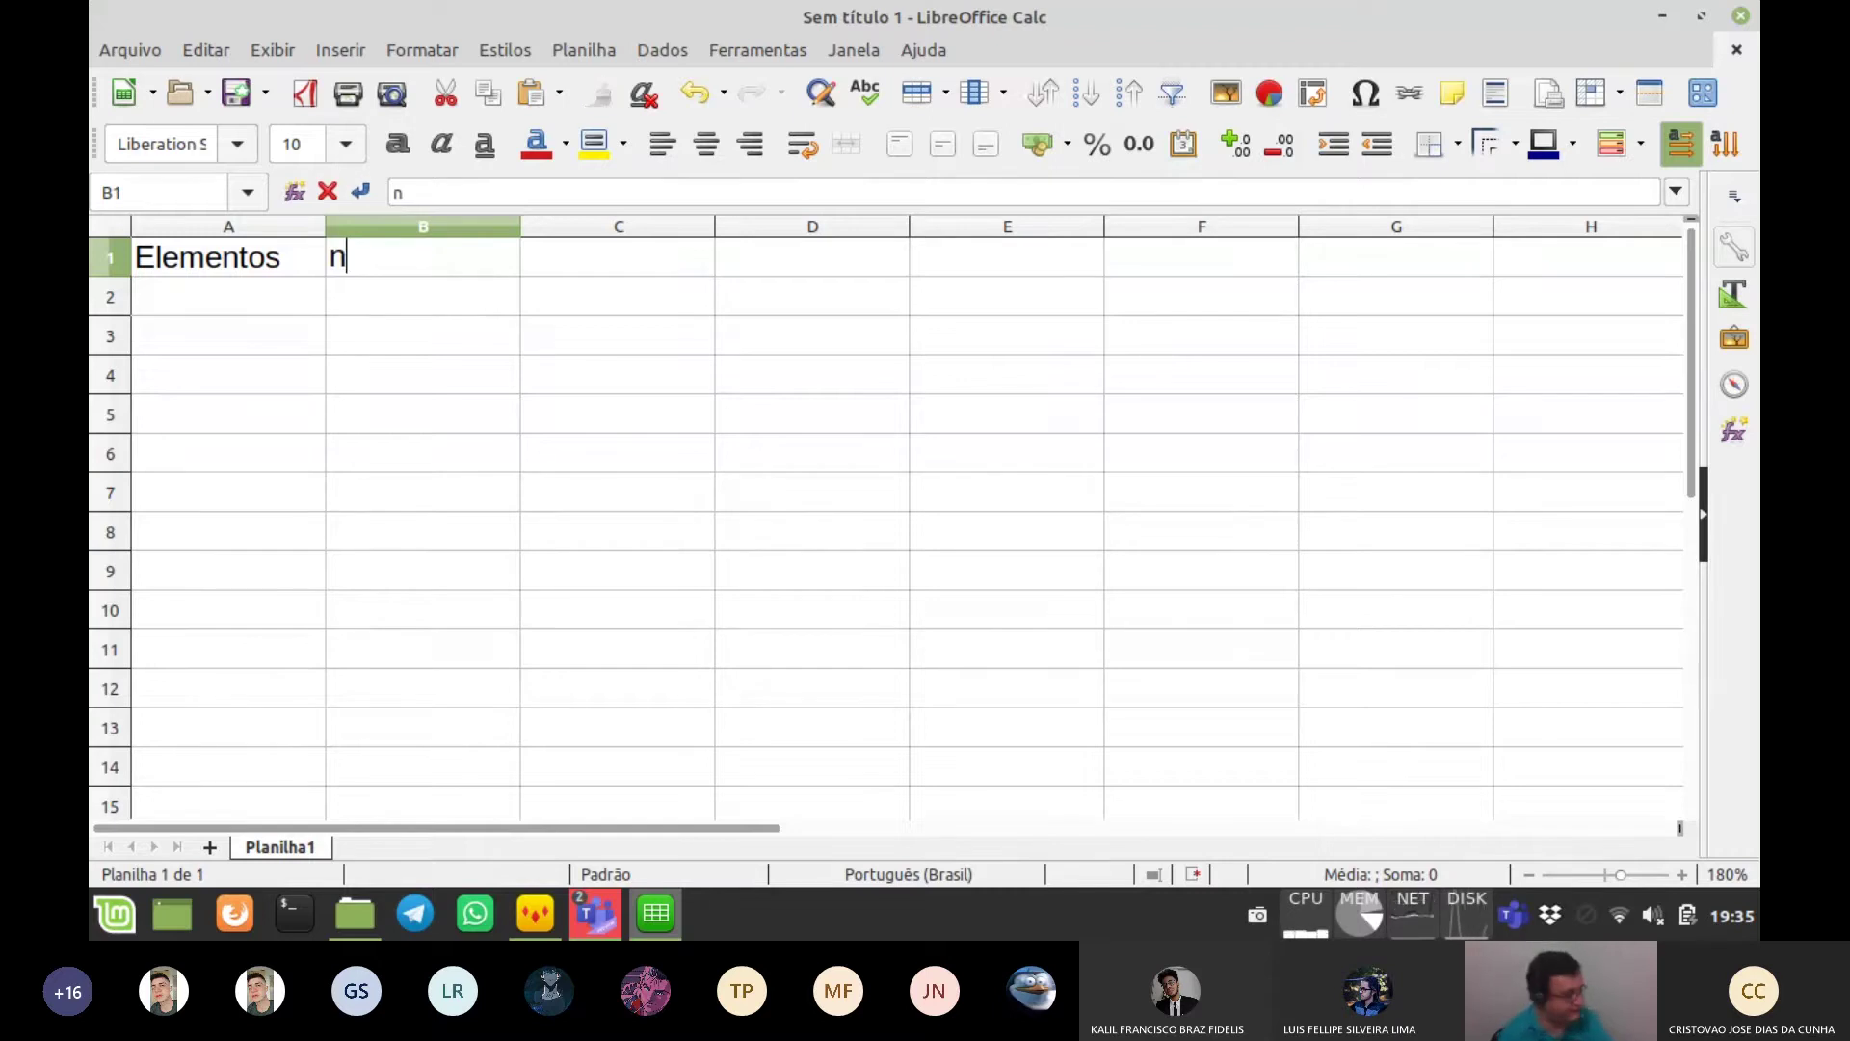
{"action": "key", "text": "Return"}
{"action": "key", "text": "Up"}
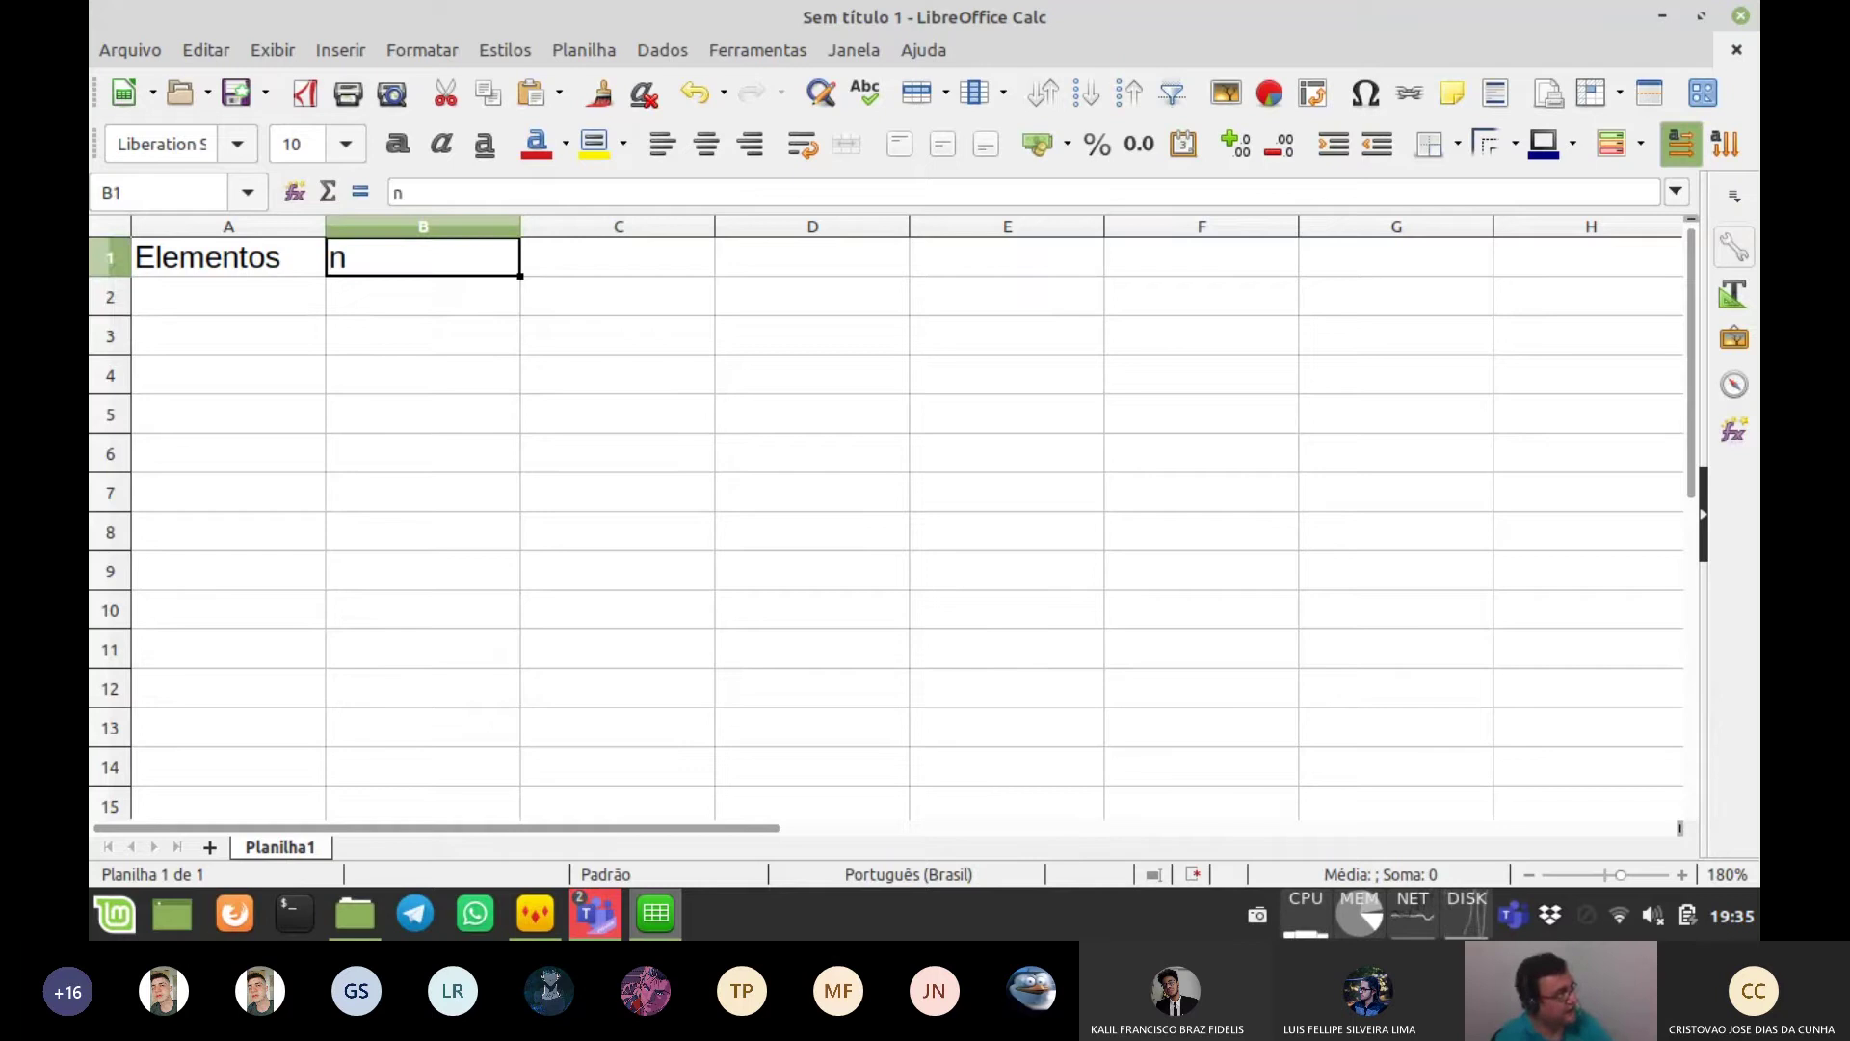
{"action": "left_click", "coordinate": [706, 143]}
- Enter the values 1, 2, 4, 8 and 16 in cells A2 to A6 under "Elementos"
{"action": "left_click", "coordinate": [228, 296]}
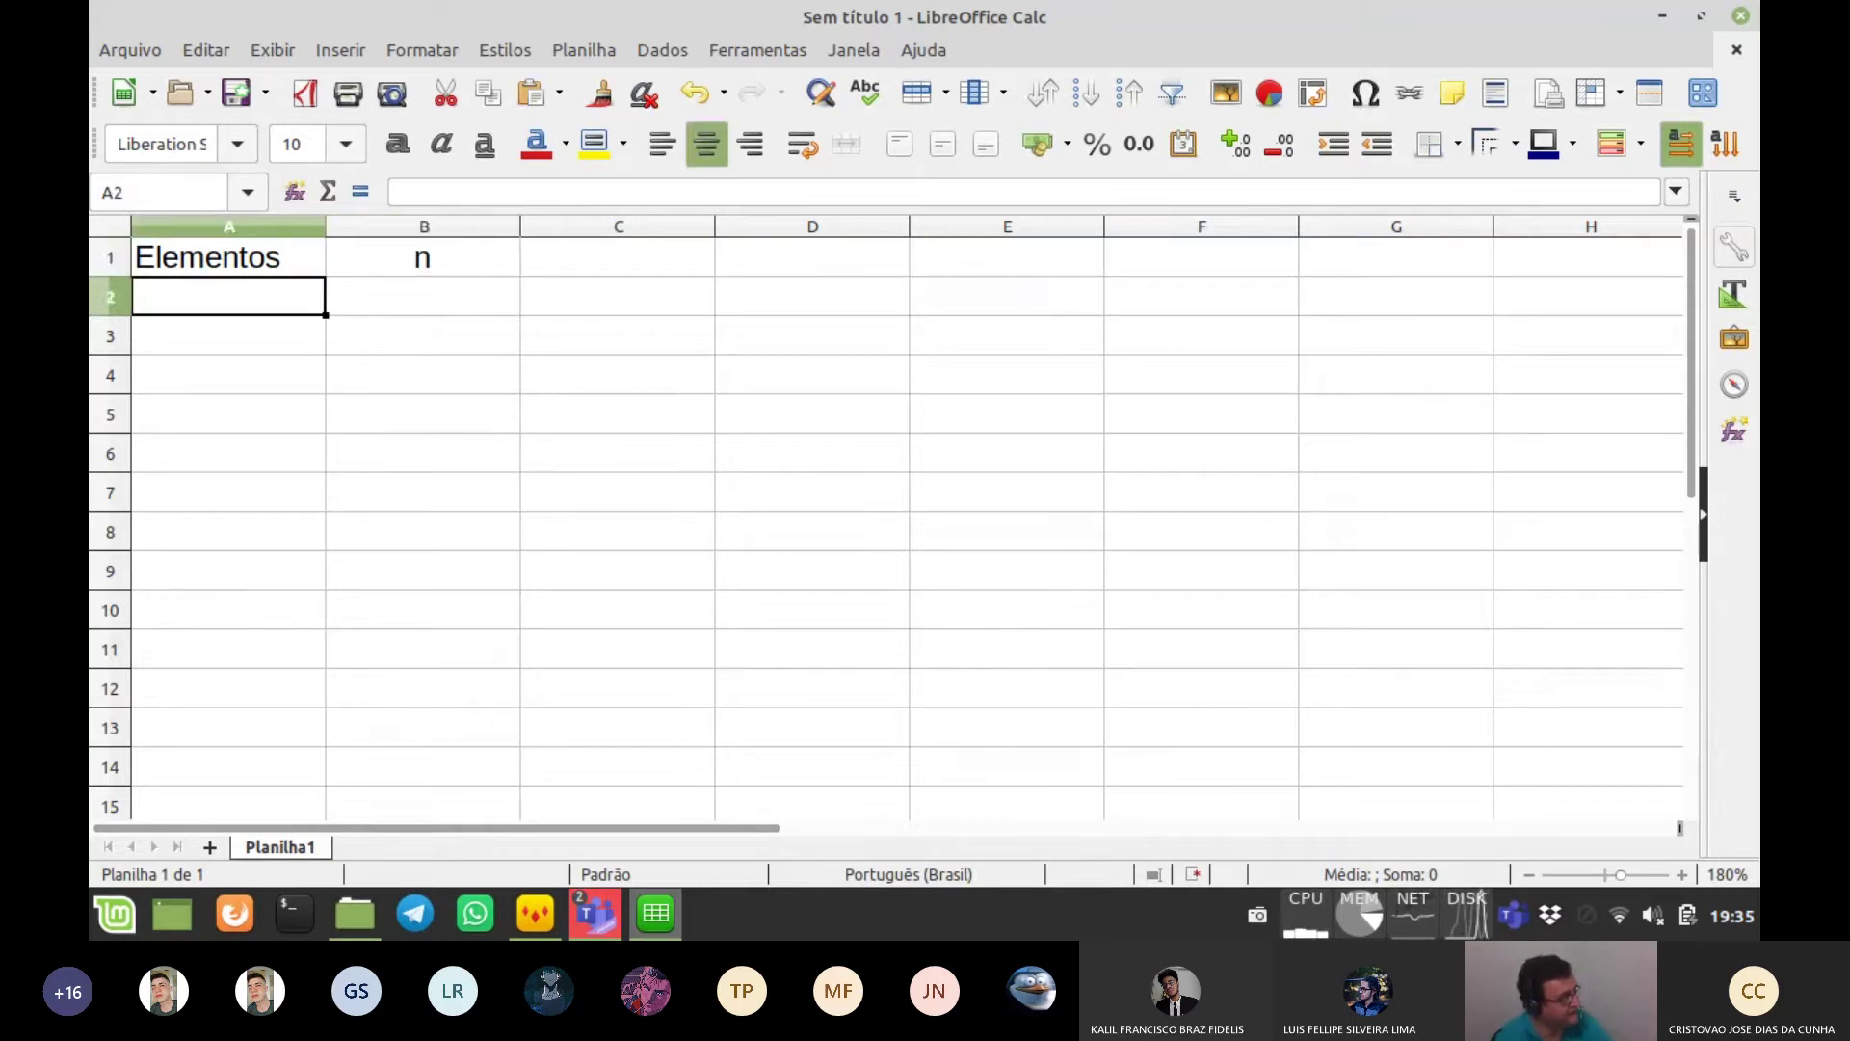
{"action": "type", "text": "1"}
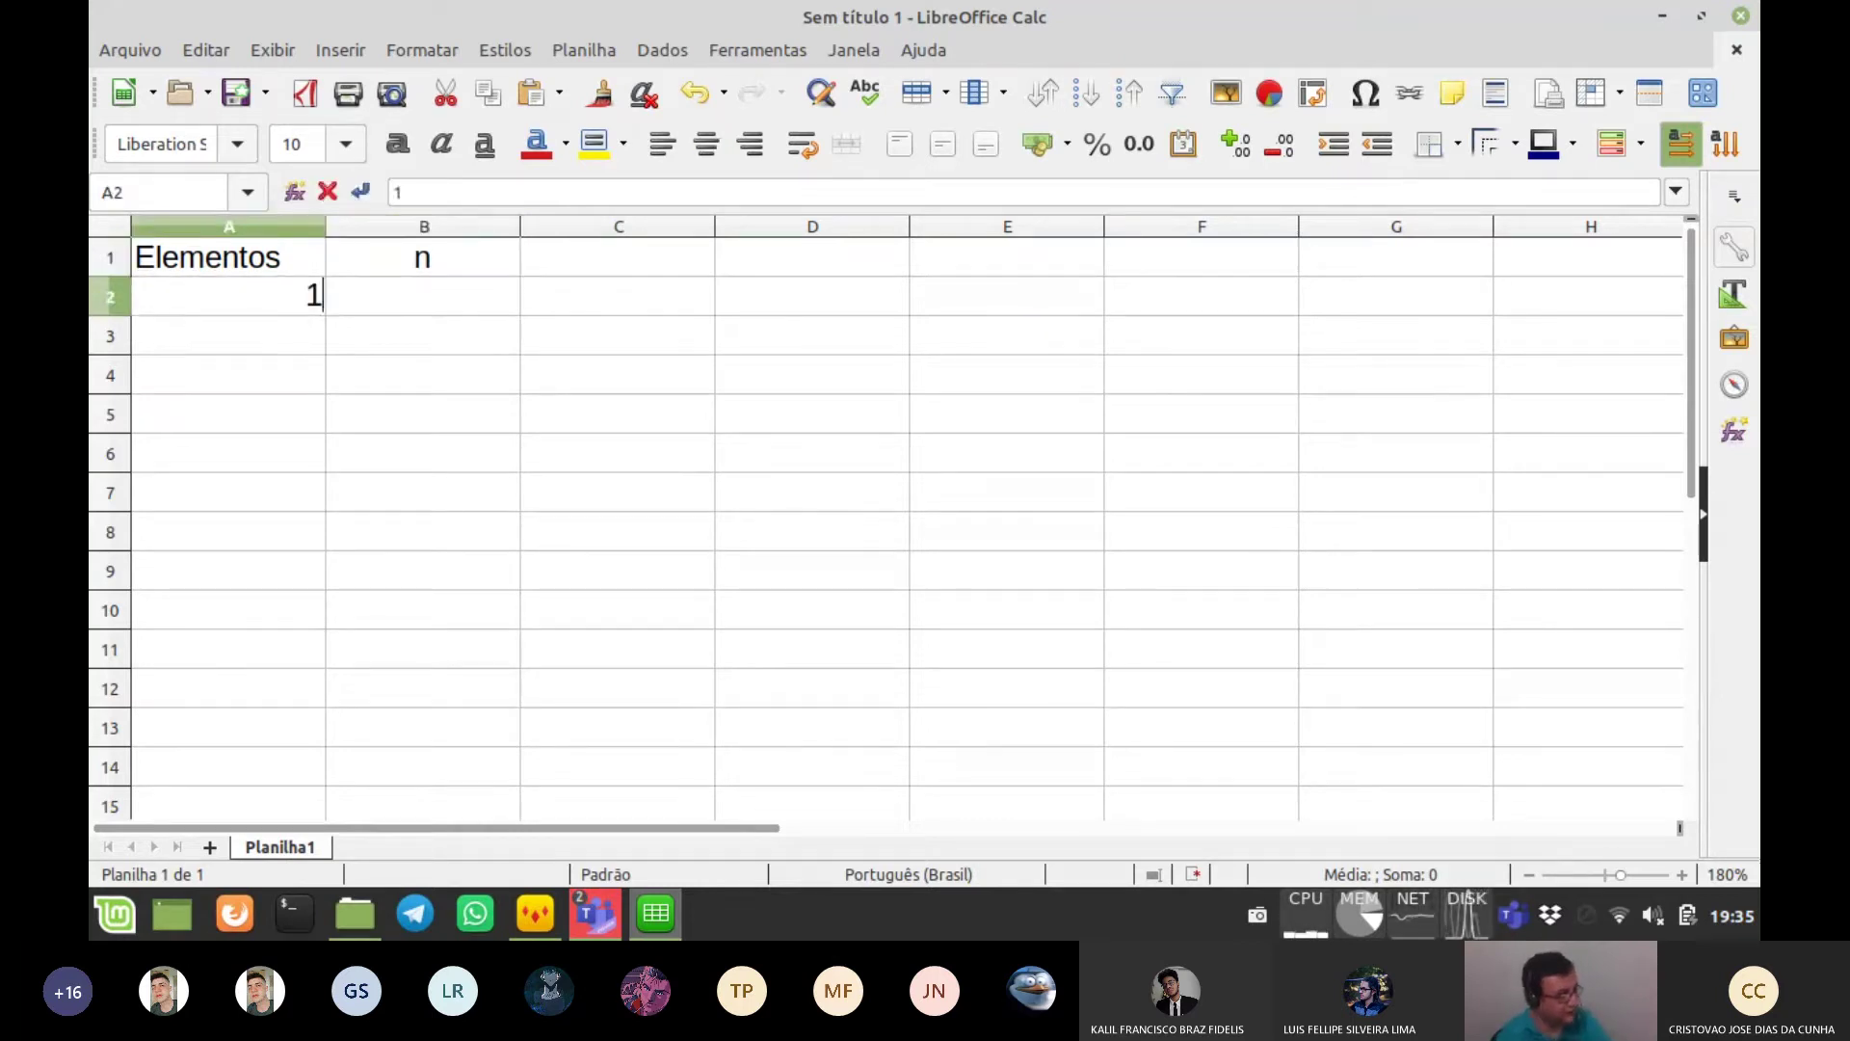
{"action": "key", "text": "Return"}
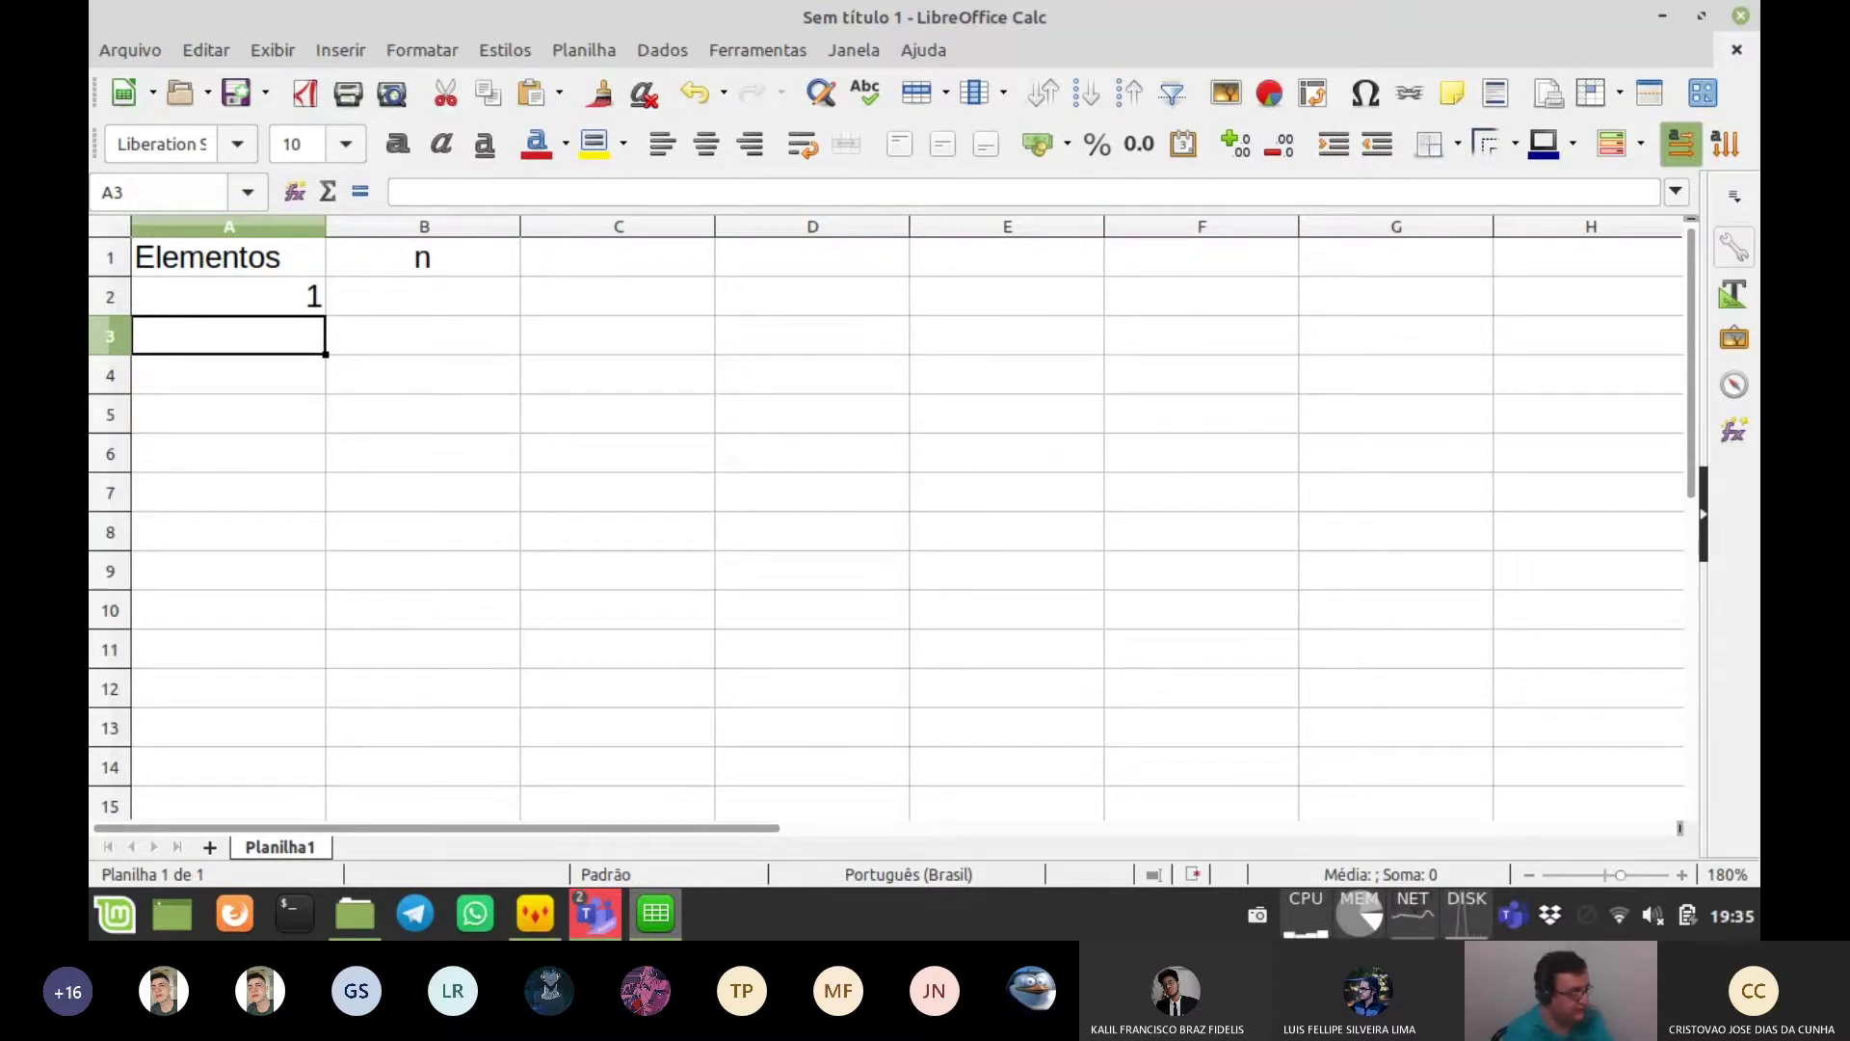
{"action": "type", "text": "2"}
{"action": "key", "text": "Return"}
{"action": "type", "text": "4"}
{"action": "key", "text": "Return"}
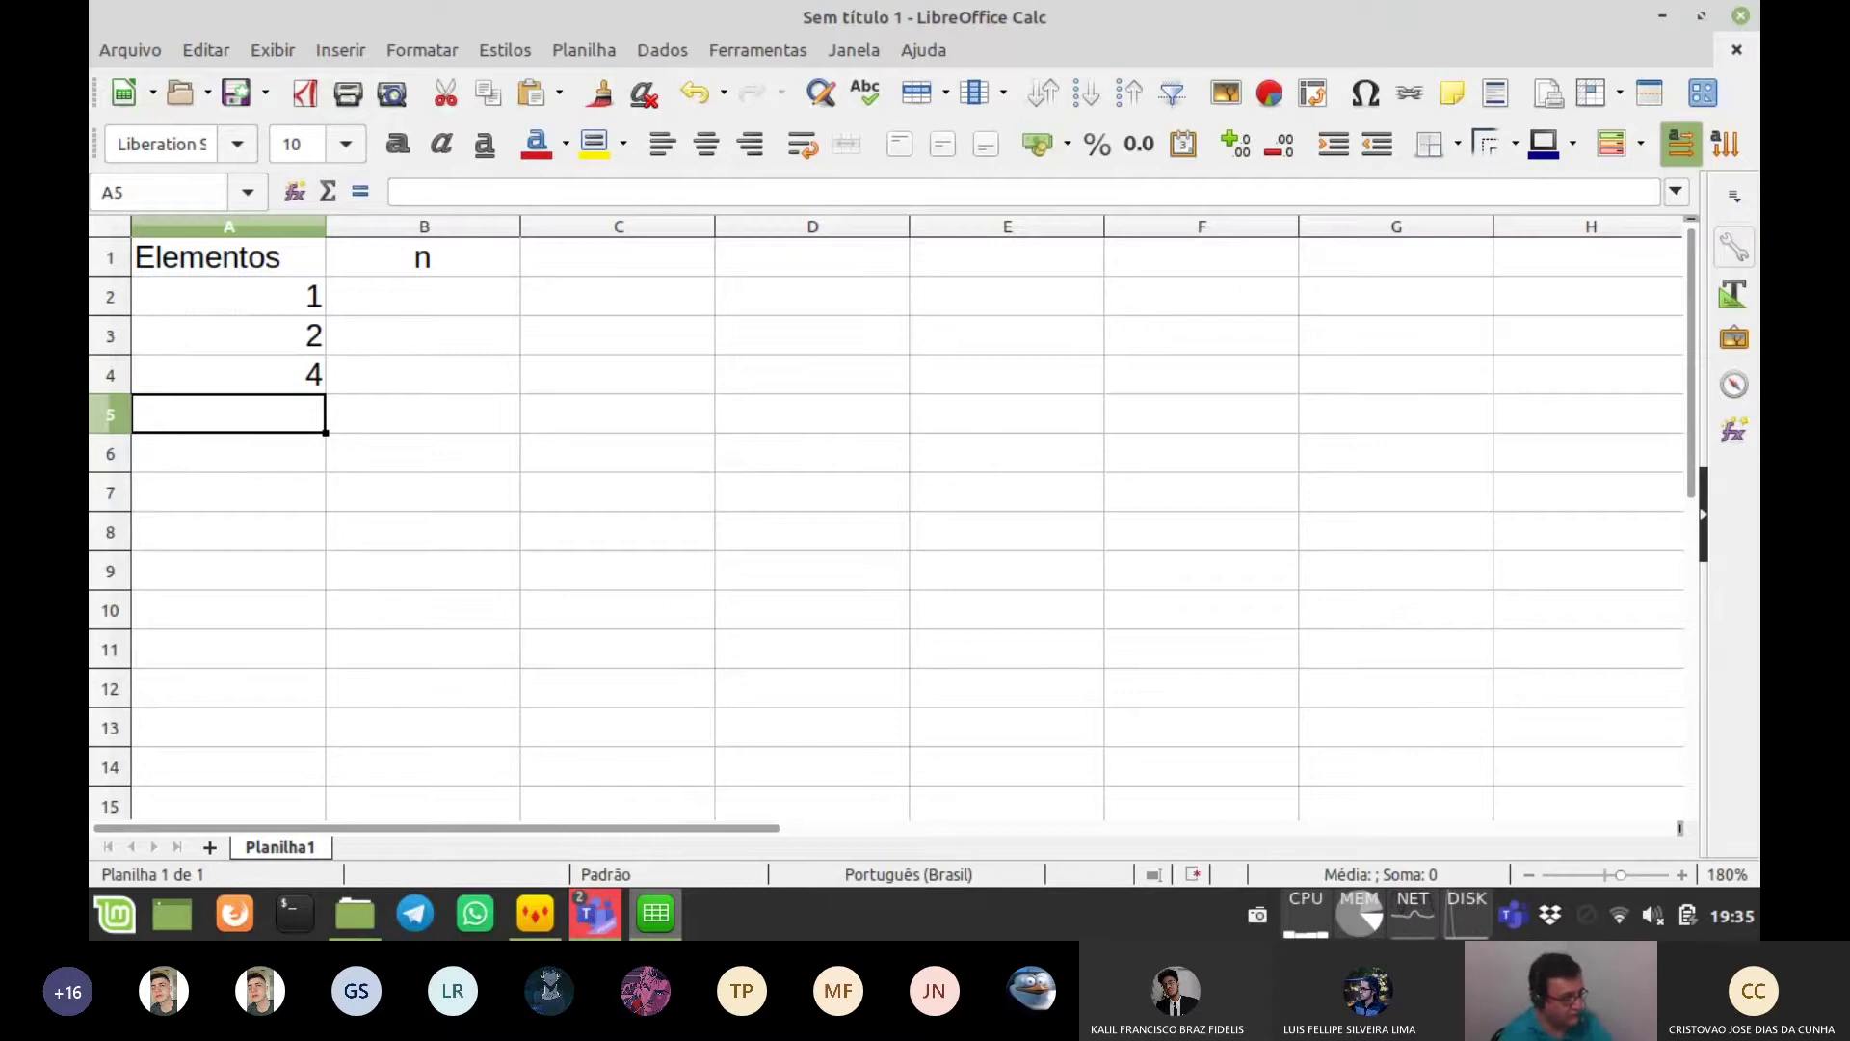
{"action": "type", "text": "8"}
{"action": "key", "text": "Return"}
{"action": "type", "text": "16"}
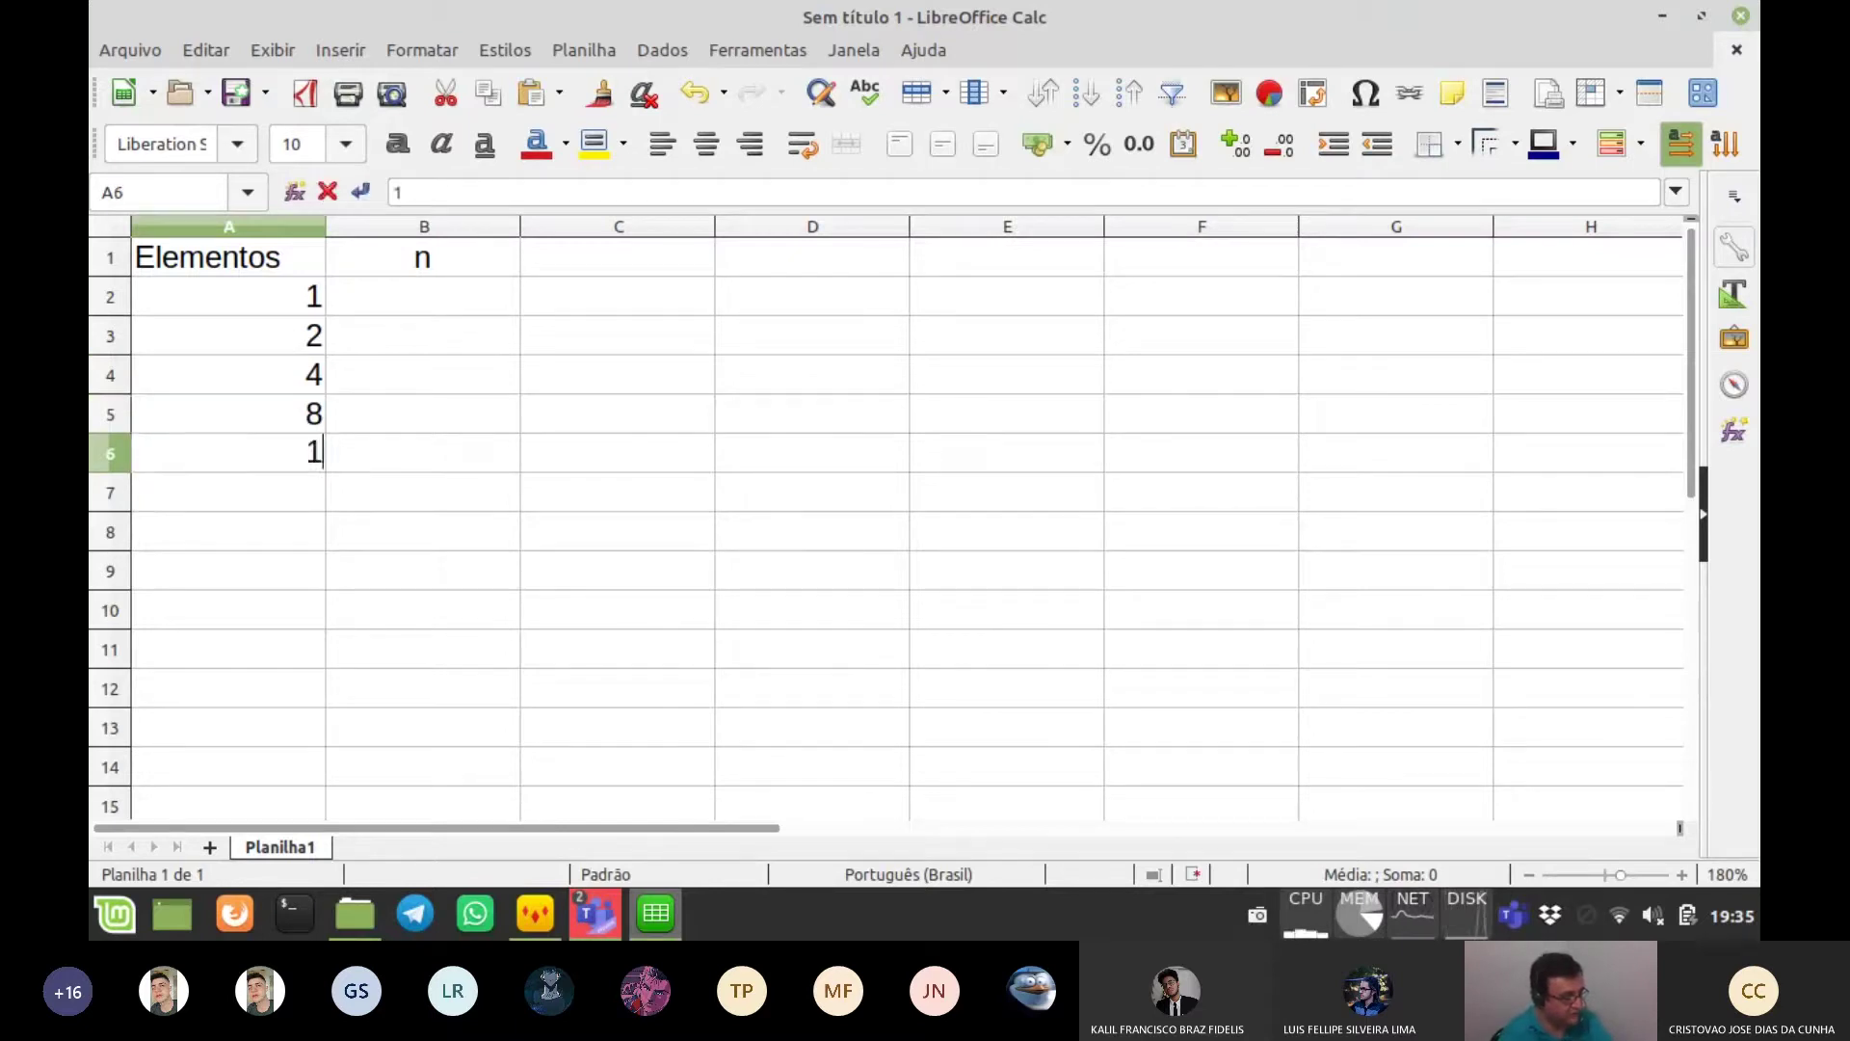
{"action": "key", "text": "Return"}
{"action": "key", "text": "Up"}
{"action": "key", "text": "Up"}
{"action": "key", "text": "Up"}
{"action": "key", "text": "Up"}
{"action": "key", "text": "Up"}
{"action": "key", "text": "shift+Down"}
{"action": "key", "text": "shift+Down"}
{"action": "key", "text": "shift+Down"}
{"action": "key", "text": "shift+Down"}
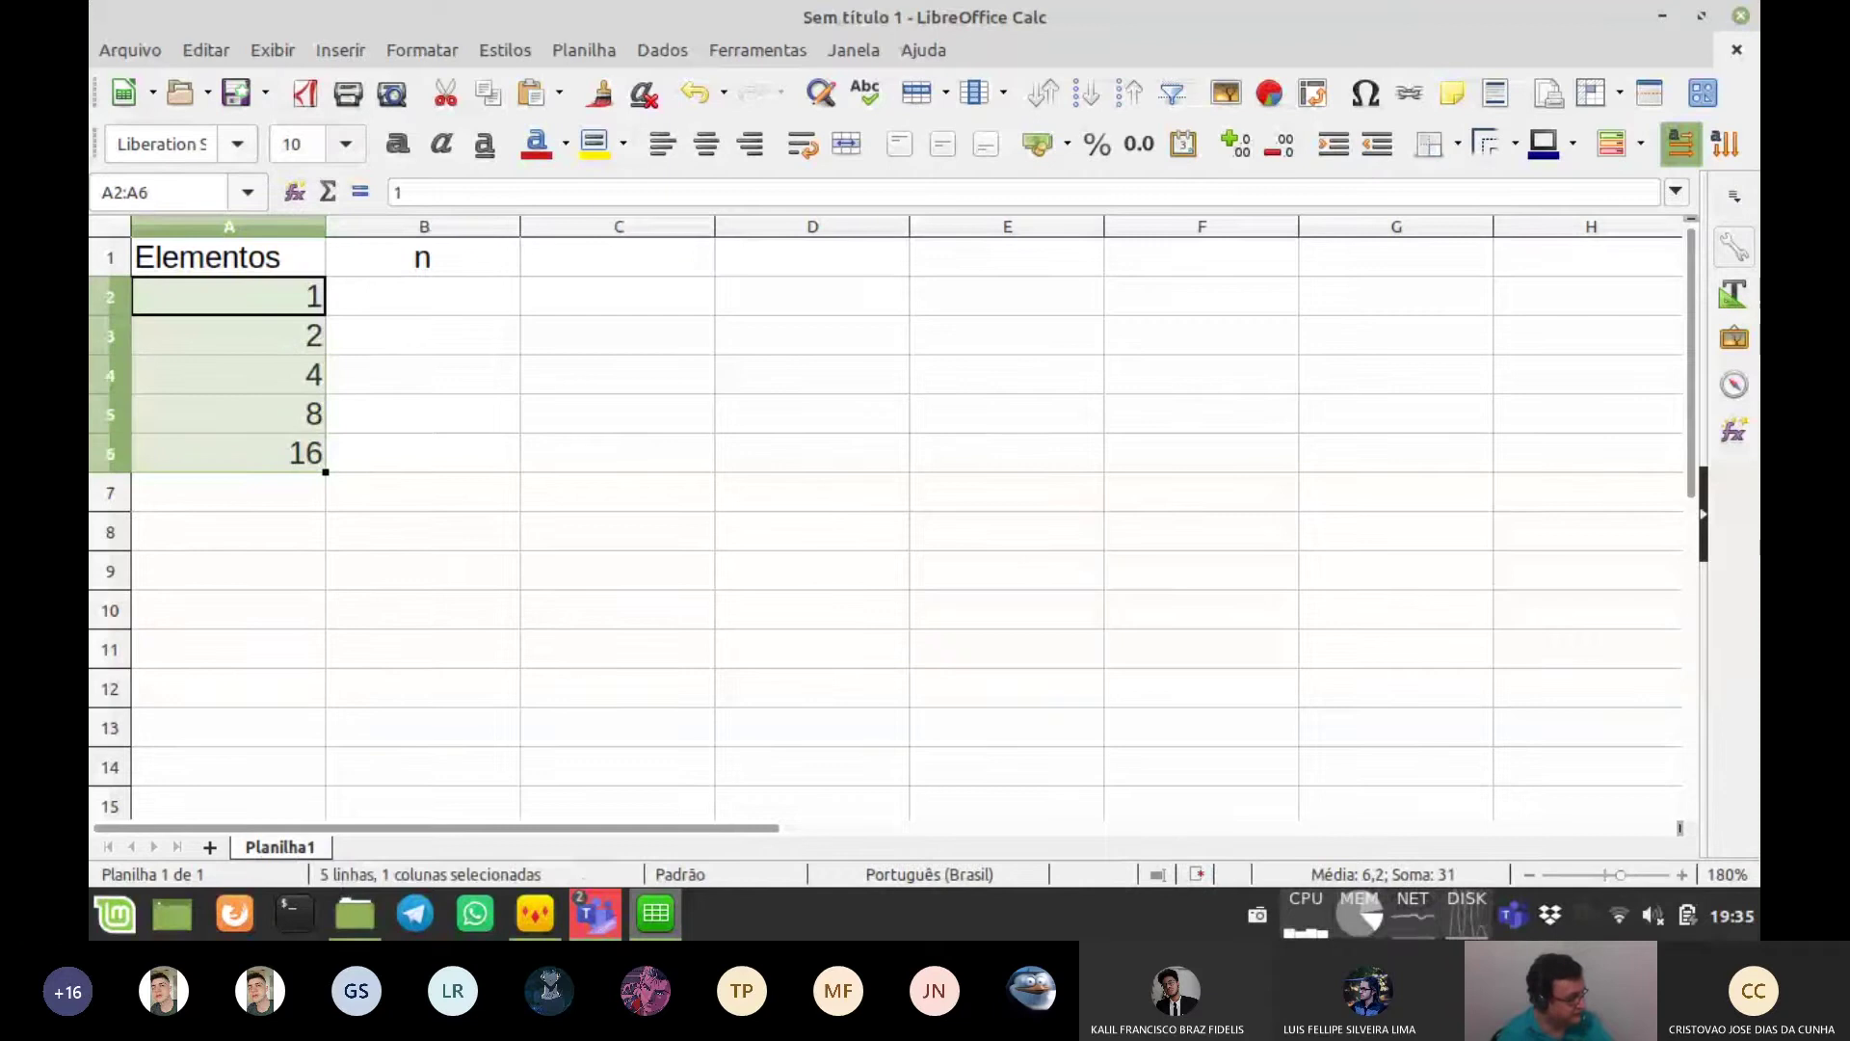
{"action": "mouse_move", "coordinate": [325, 472]}
{"action": "left_mouse_down"}
{"action": "mouse_move", "coordinate": [333, 512]}
{"action": "mouse_move", "coordinate": [325, 467]}
{"action": "left_mouse_up"}
- Enter the formula =A6*2 in cell A7 to double the value above it
{"action": "left_click", "coordinate": [260, 493]}
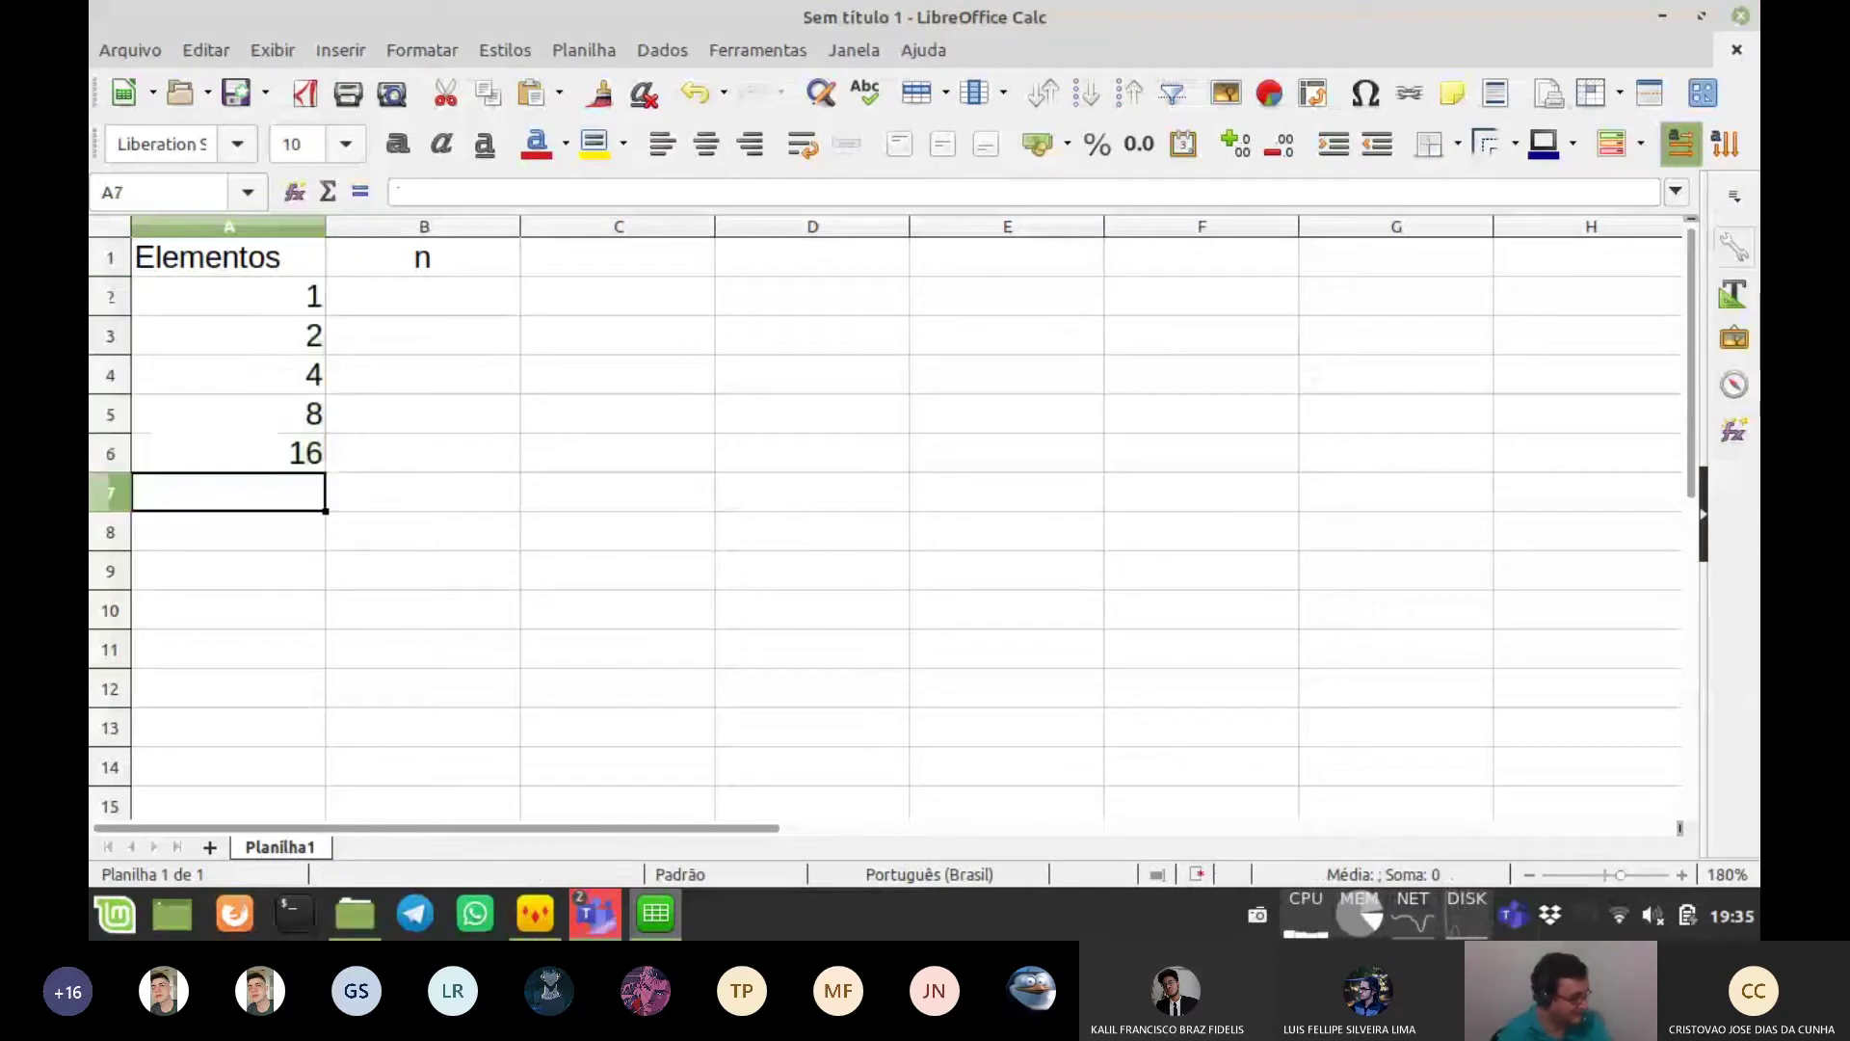
{"action": "type", "text": "="}
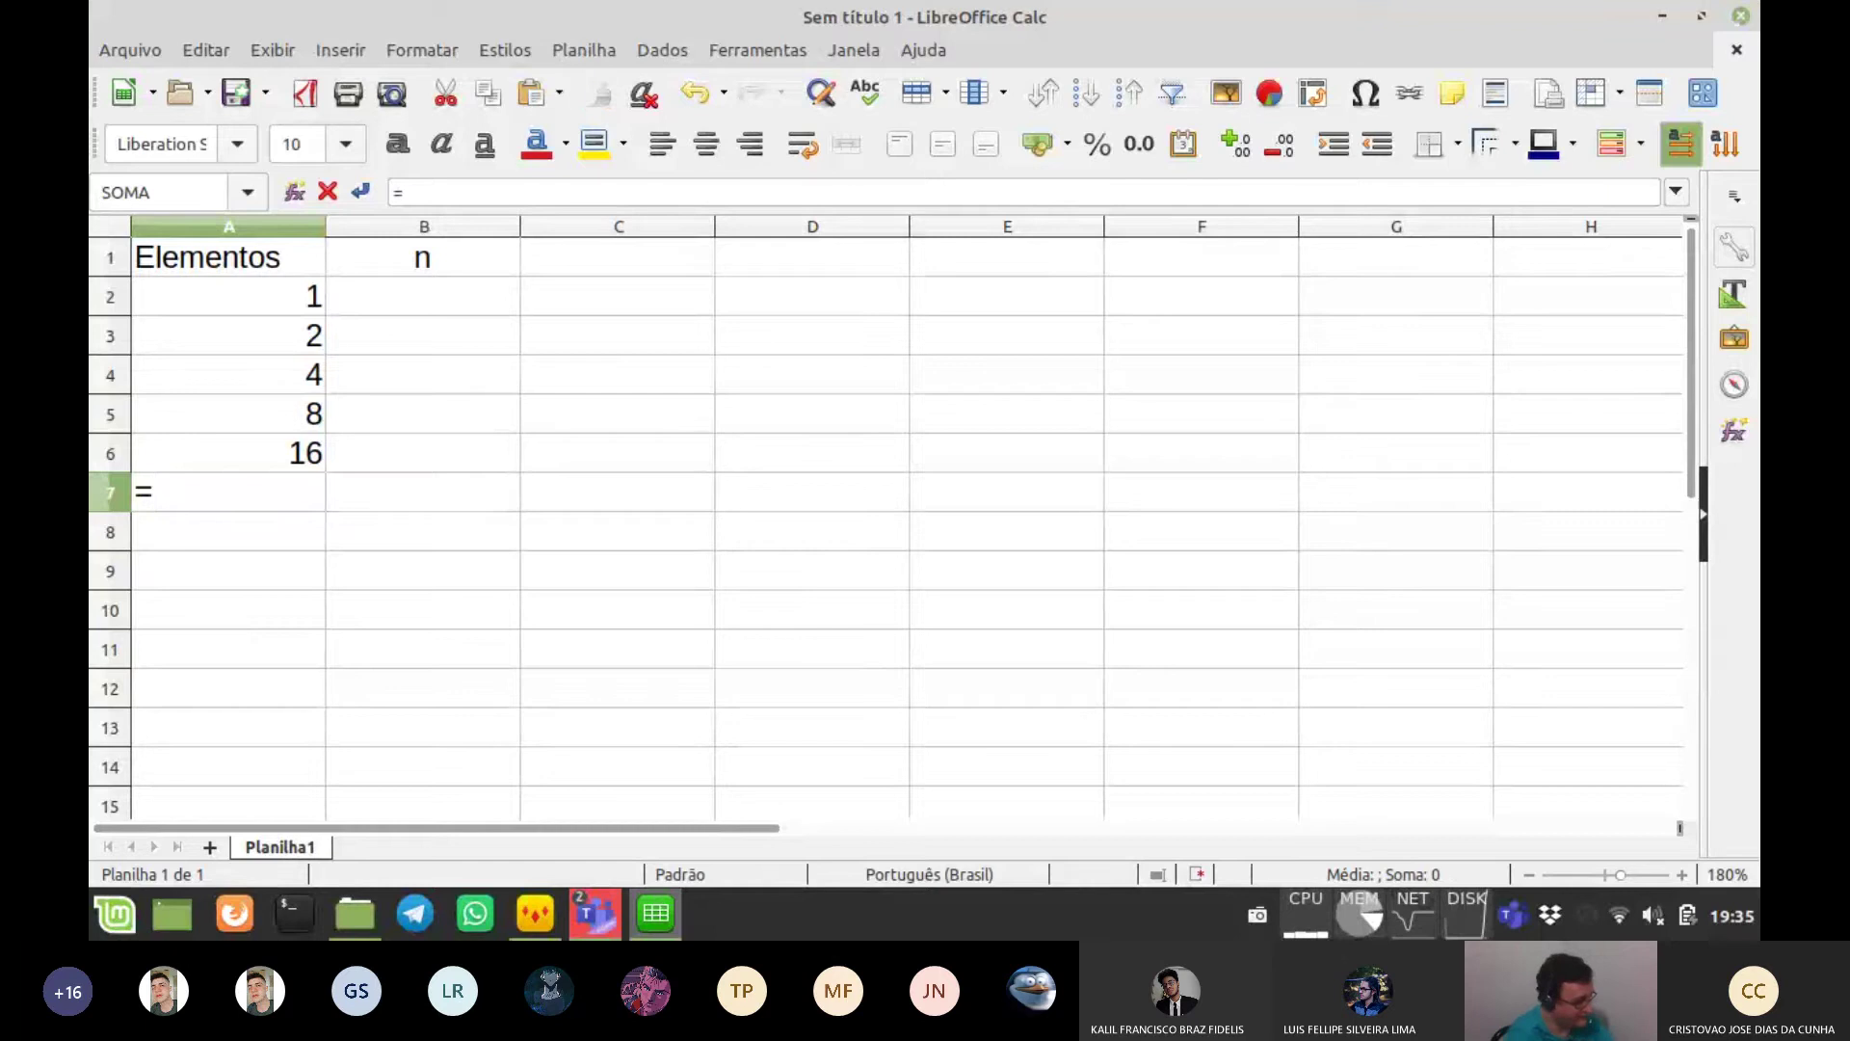
{"action": "key", "text": "Up"}
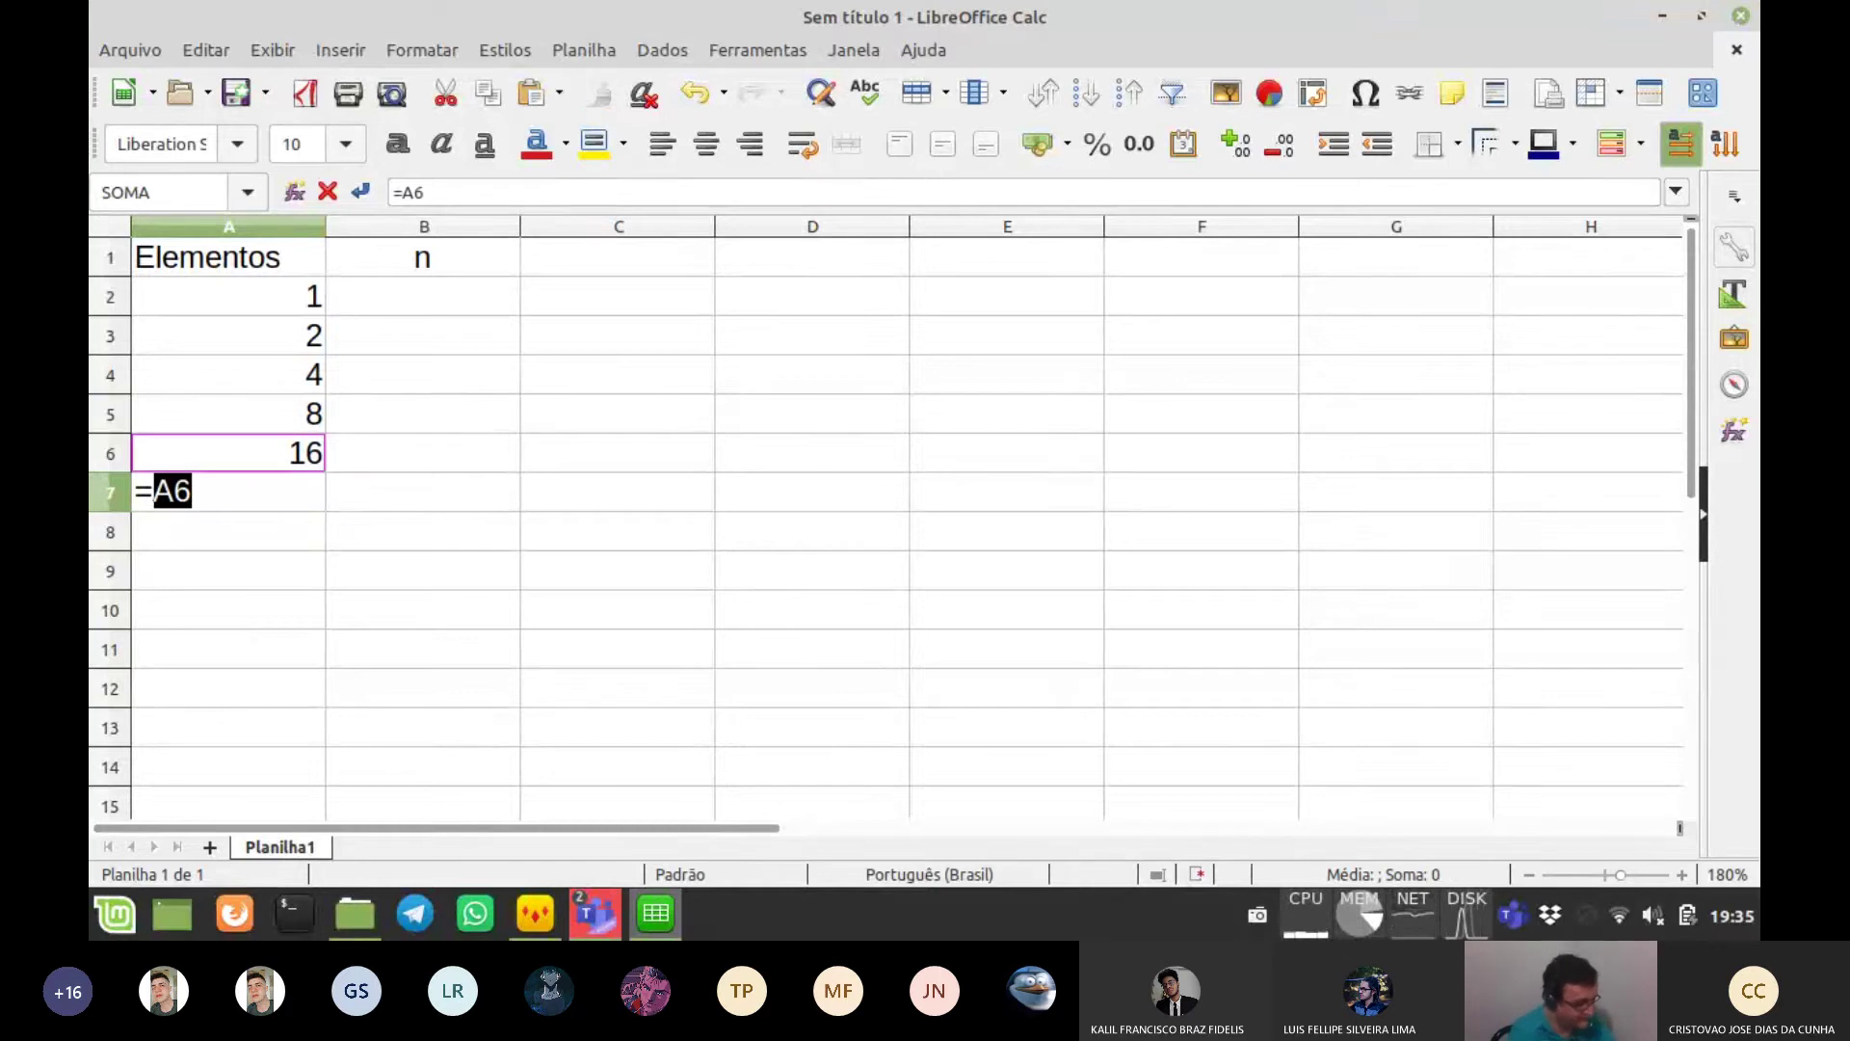
{"action": "type", "text": "*2"}
{"action": "key", "text": "Return"}
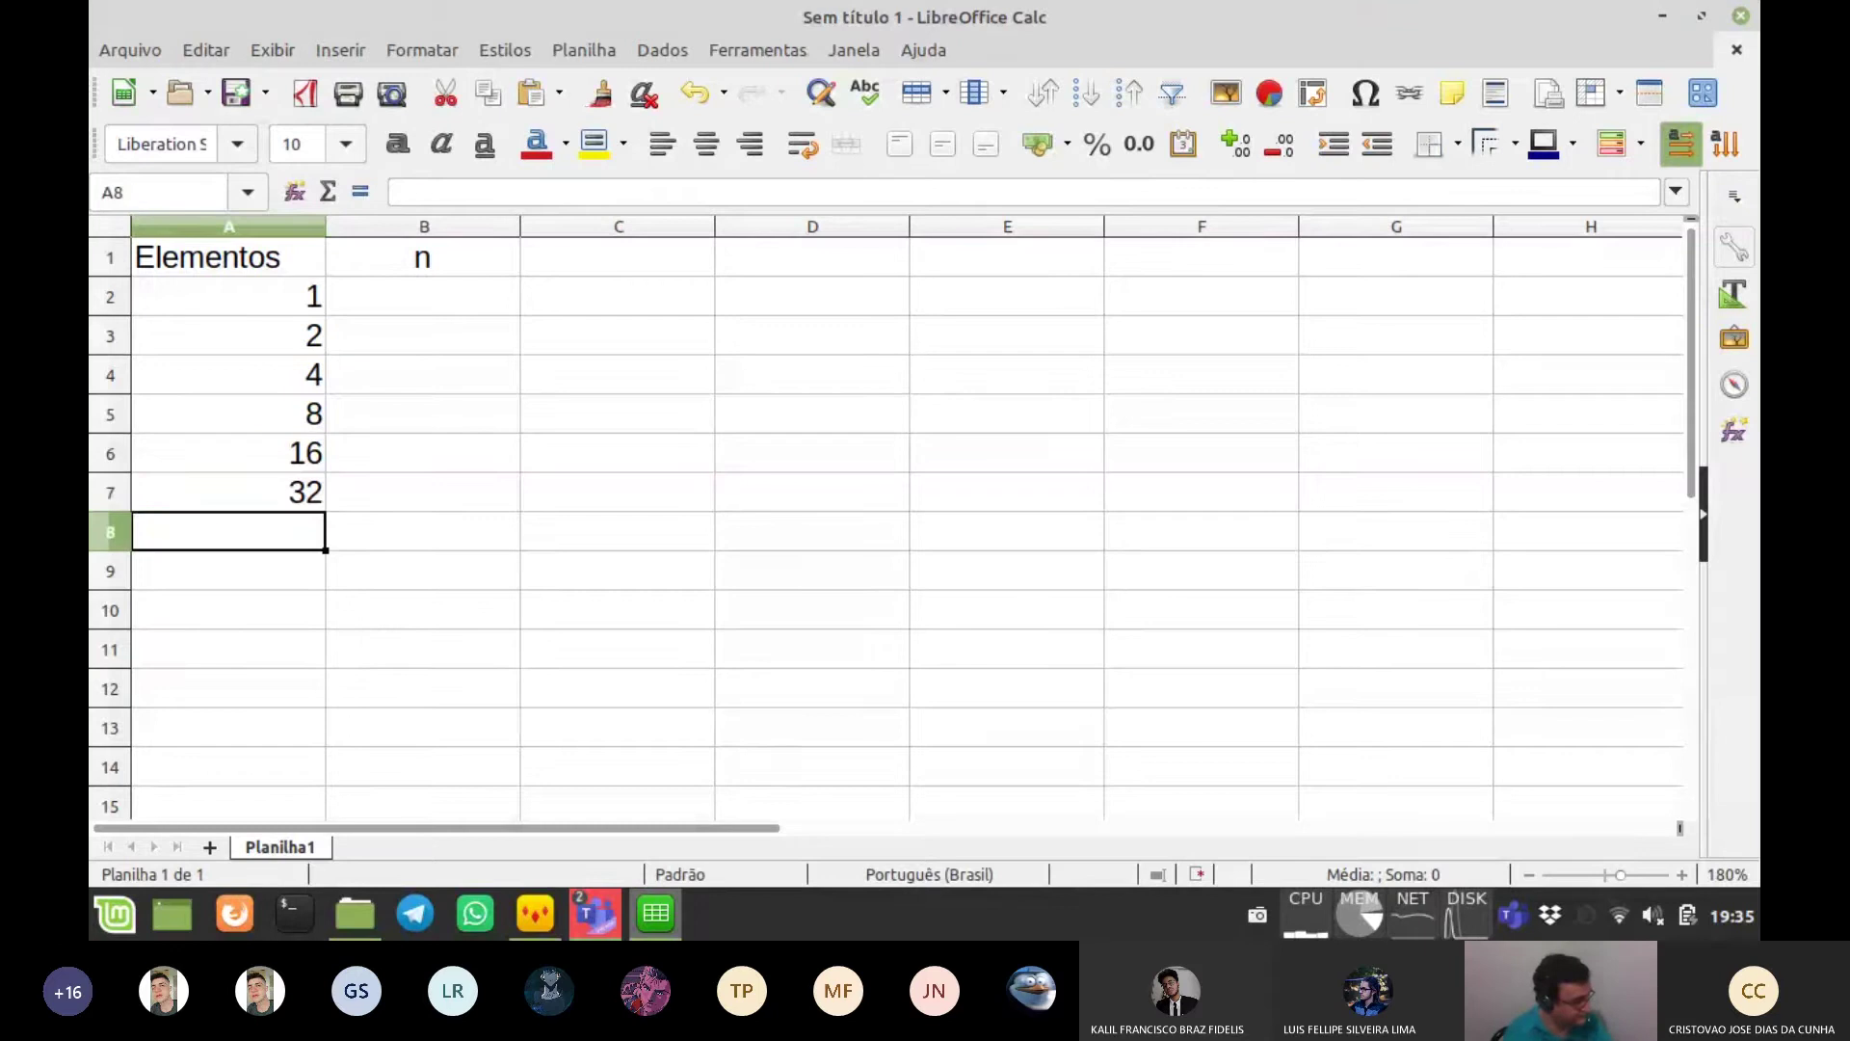
- Fill the doubling formula from A7 down to A12 and select the values in A2:A12
{"action": "left_click", "coordinate": [229, 493]}
{"action": "left_click_drag", "start_coordinate": [326, 512], "coordinate": [325, 625]}
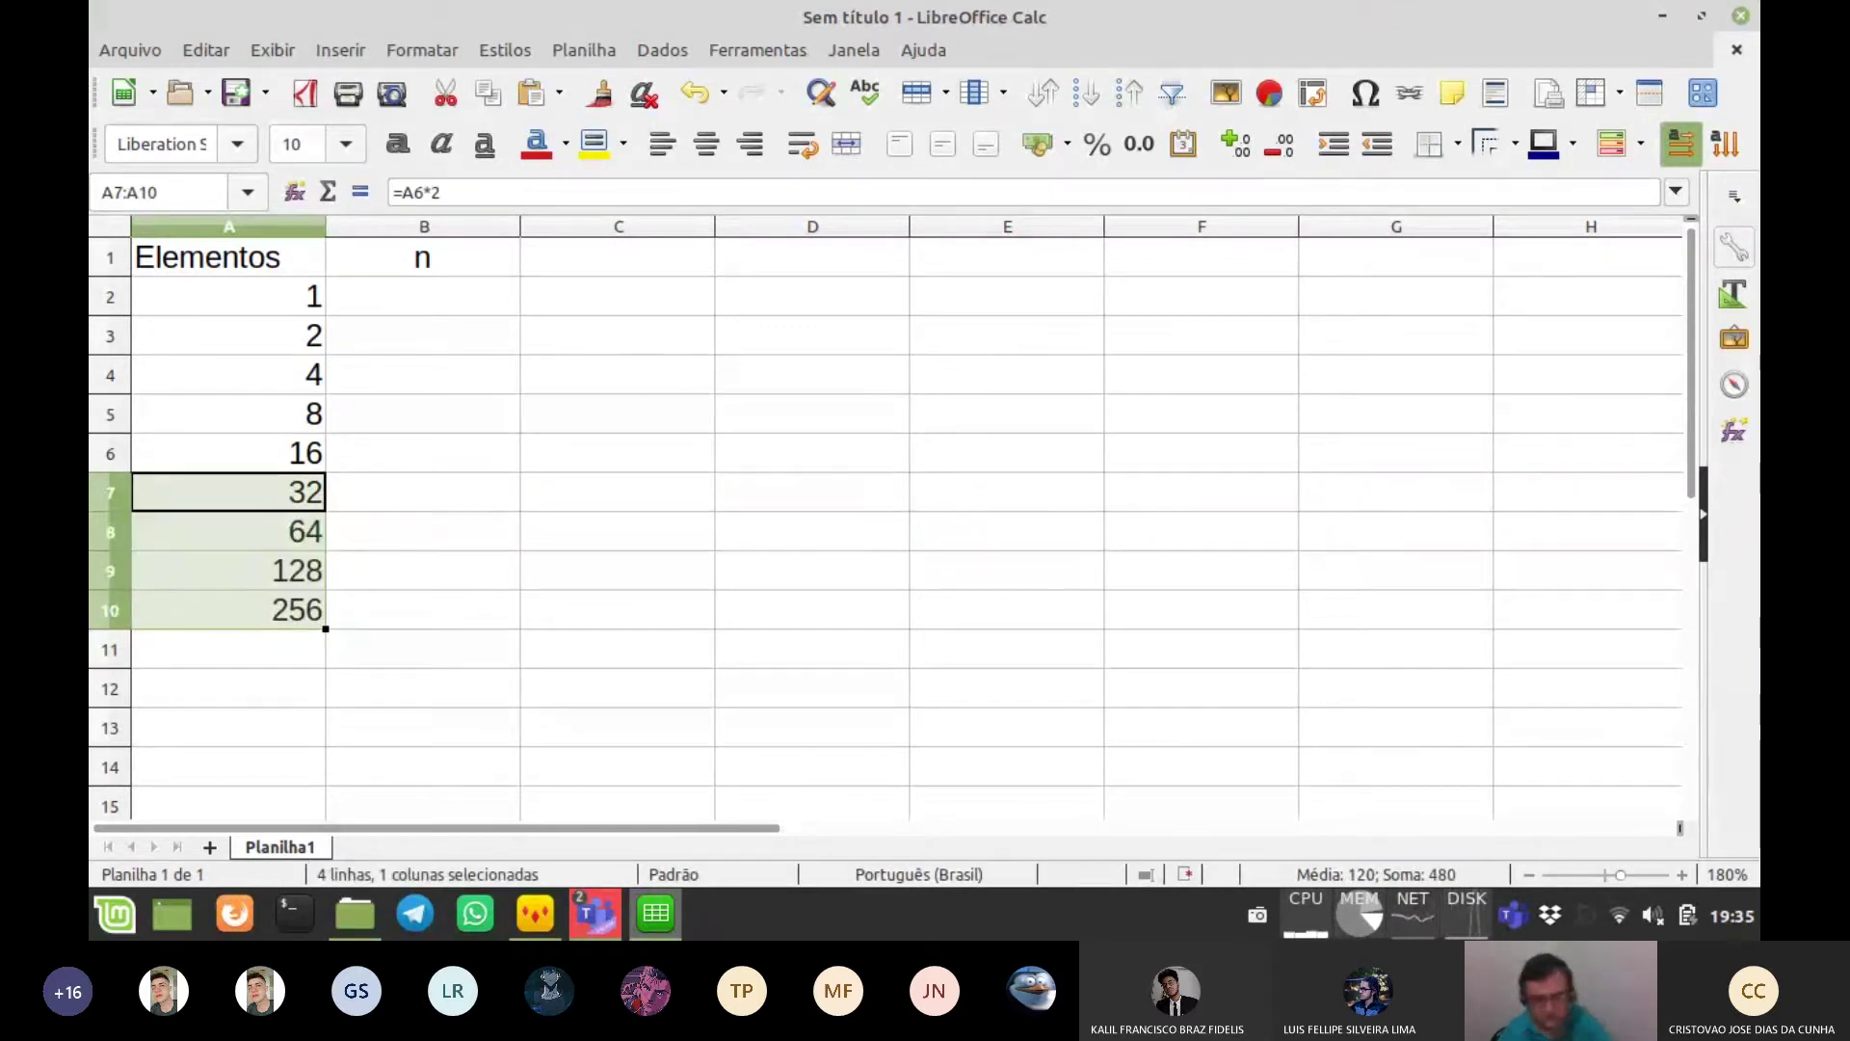
{"action": "left_click_drag", "start_coordinate": [326, 628], "coordinate": [326, 706]}
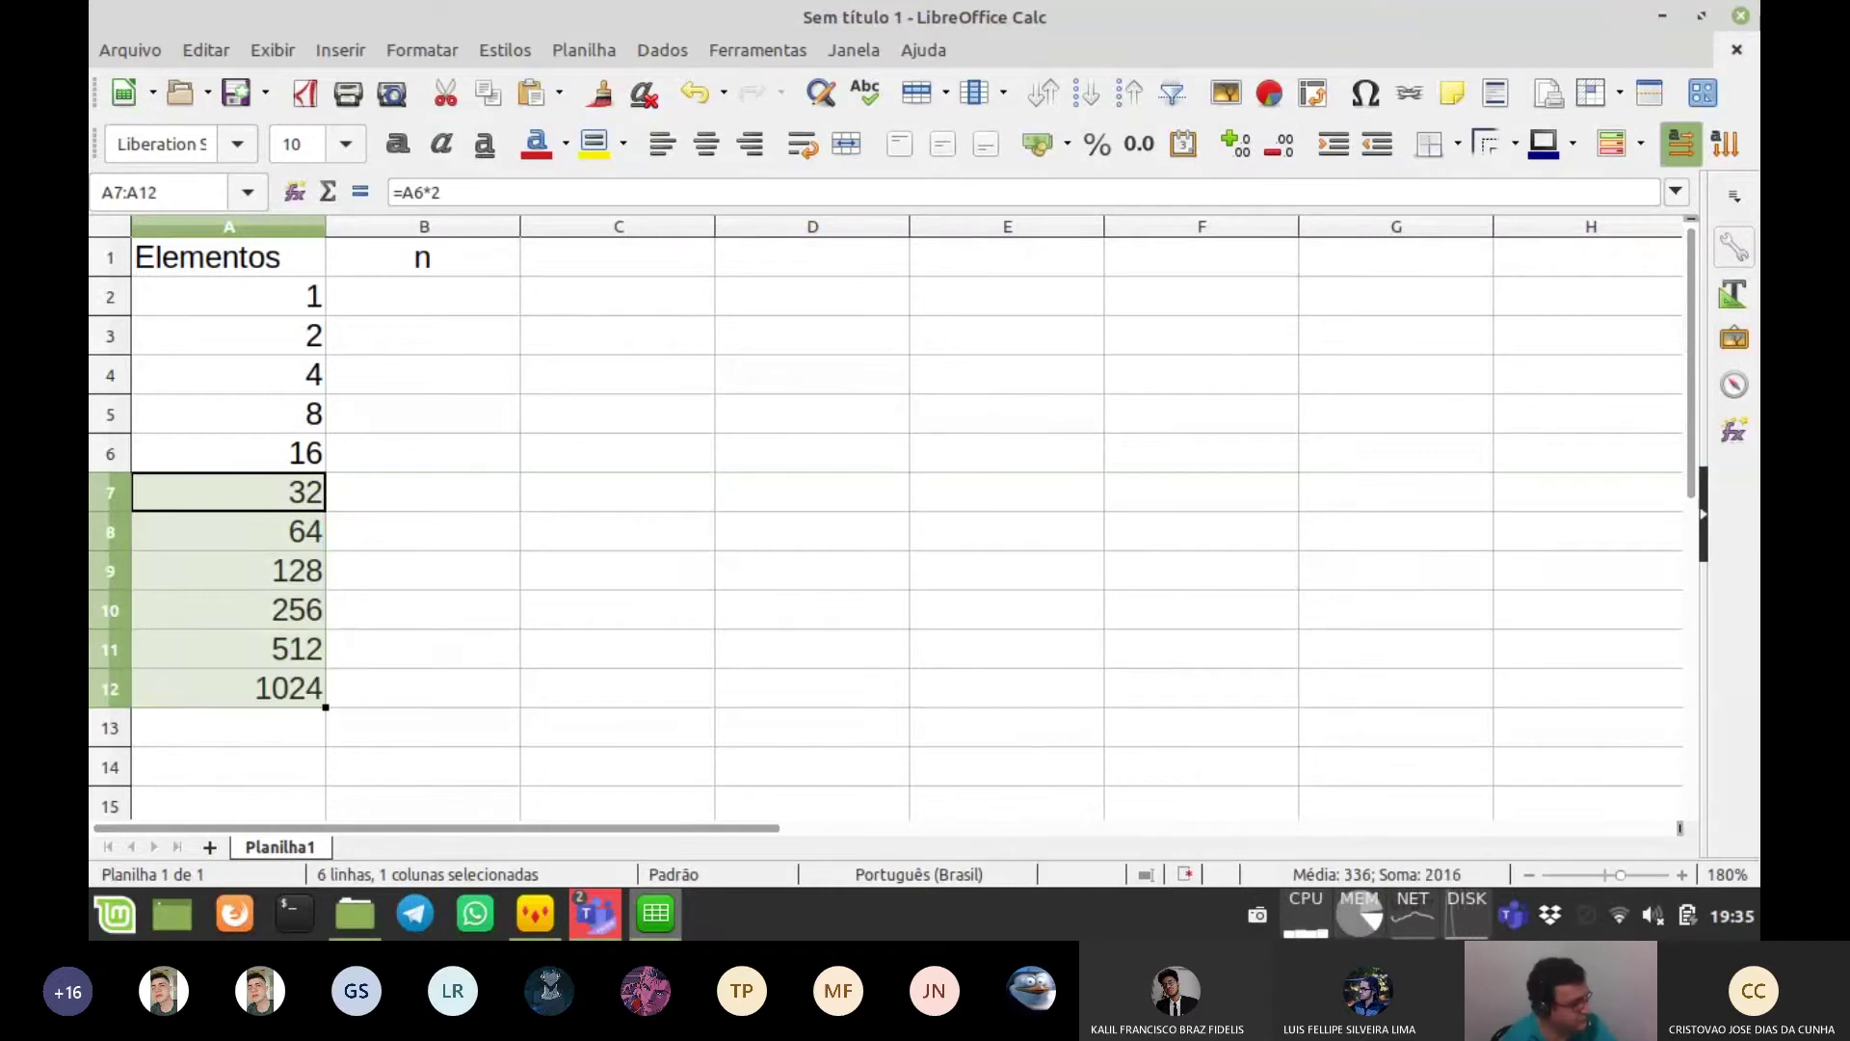
{"action": "left_click_drag", "start_coordinate": [229, 297], "coordinate": [228, 688]}
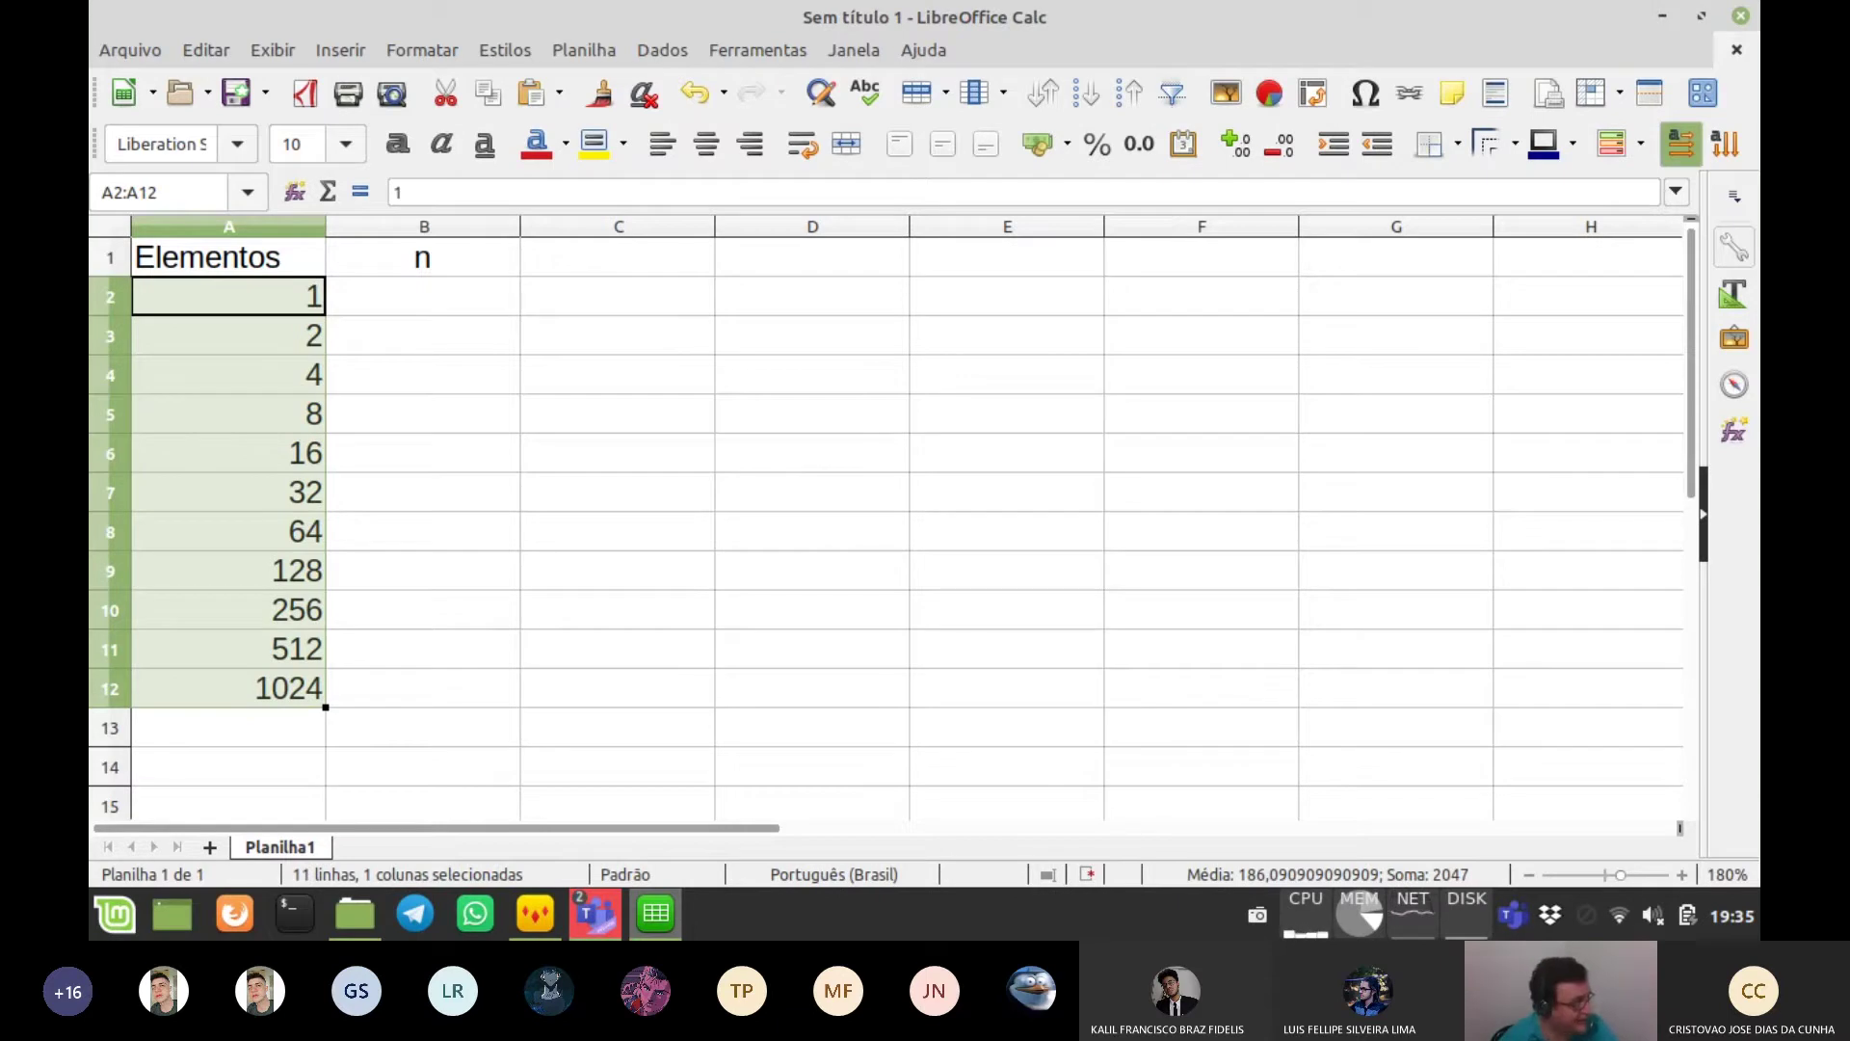
- Enter the formula =A2 in cell B2 and fill it down to B12
{"action": "left_click", "coordinate": [423, 297]}
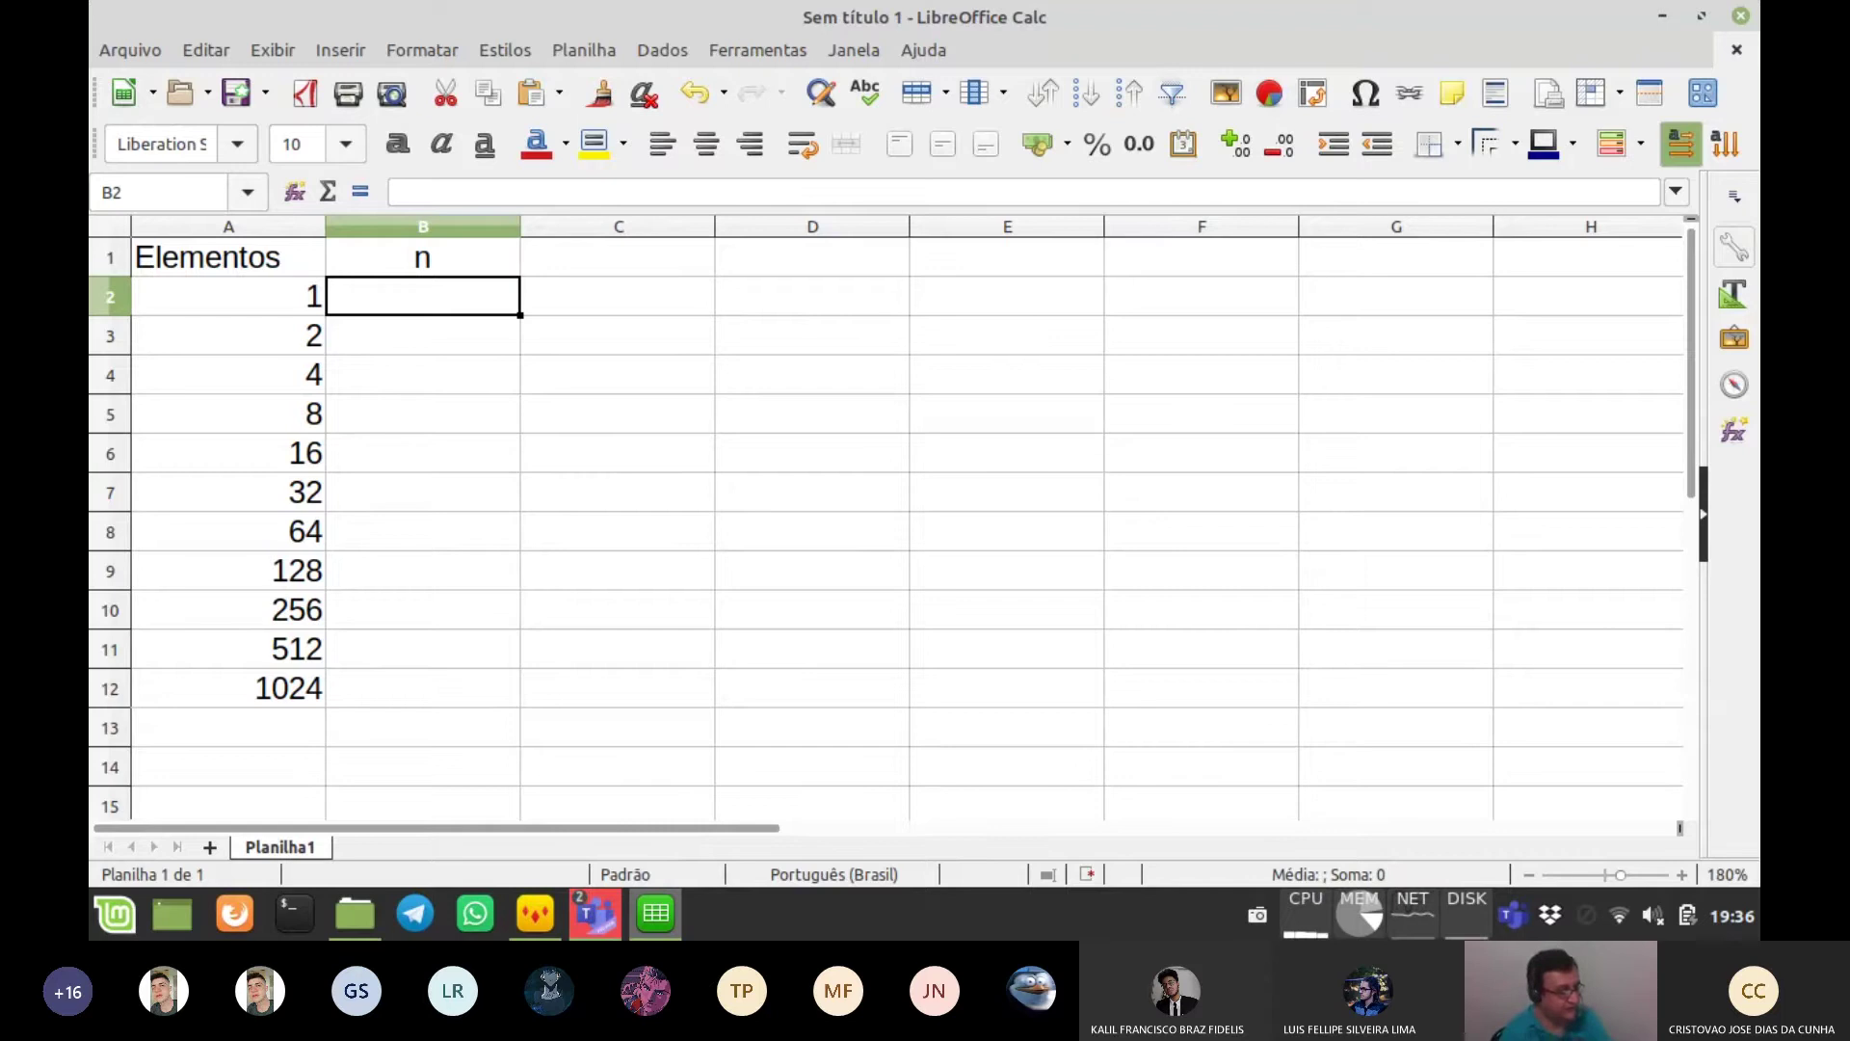
{"action": "type", "text": "="}
{"action": "key", "text": "Left"}
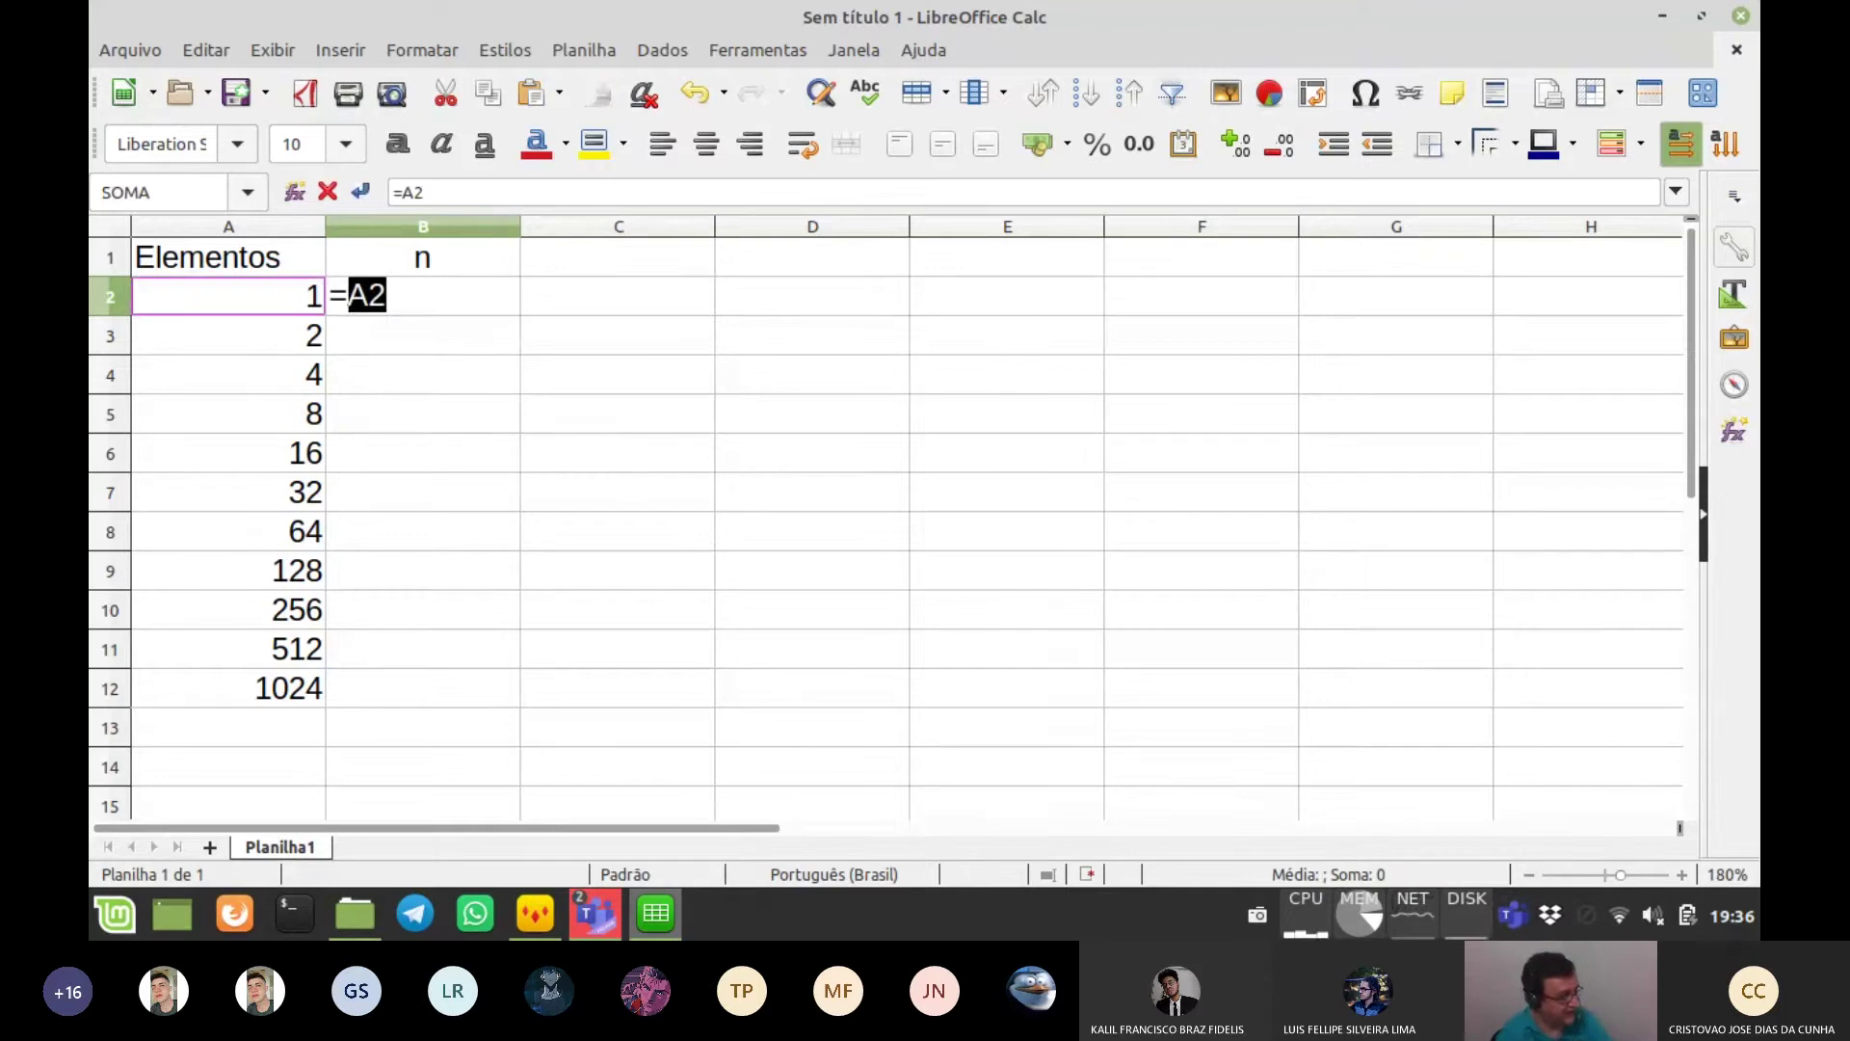
{"action": "key", "text": "Return"}
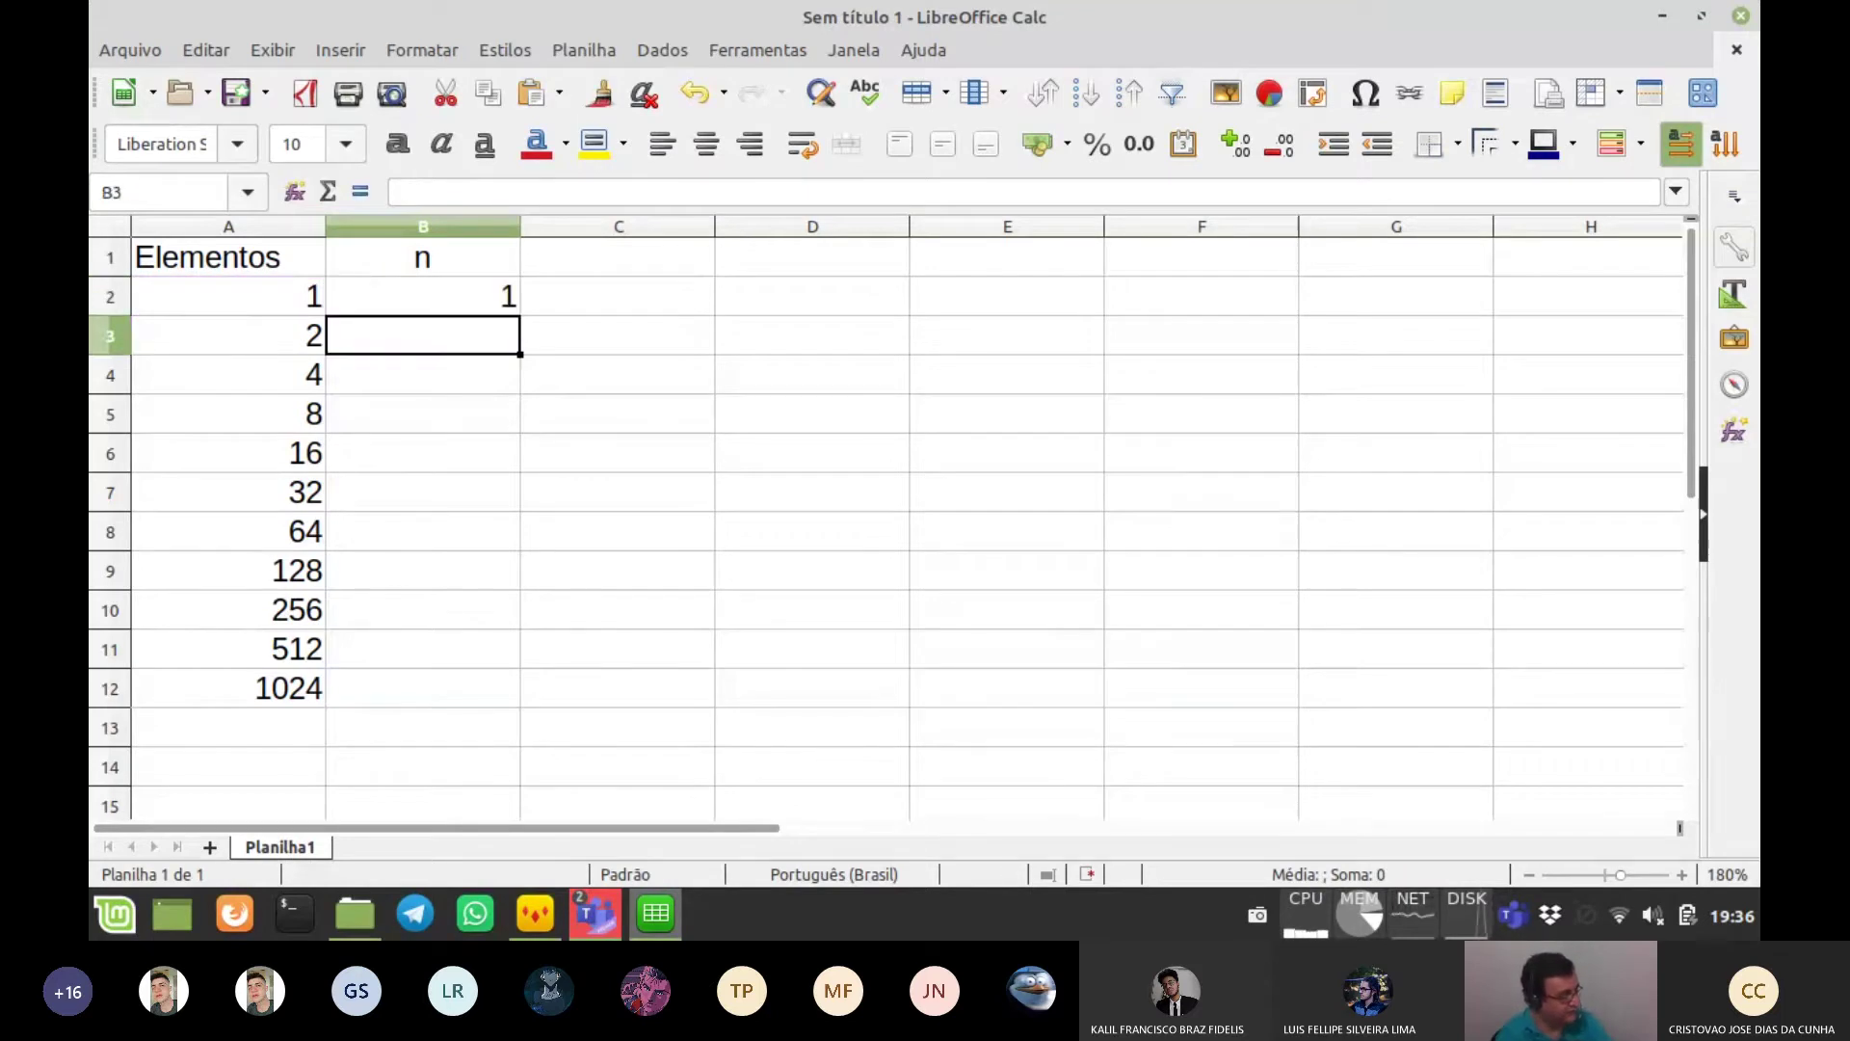
{"action": "left_click", "coordinate": [423, 227]}
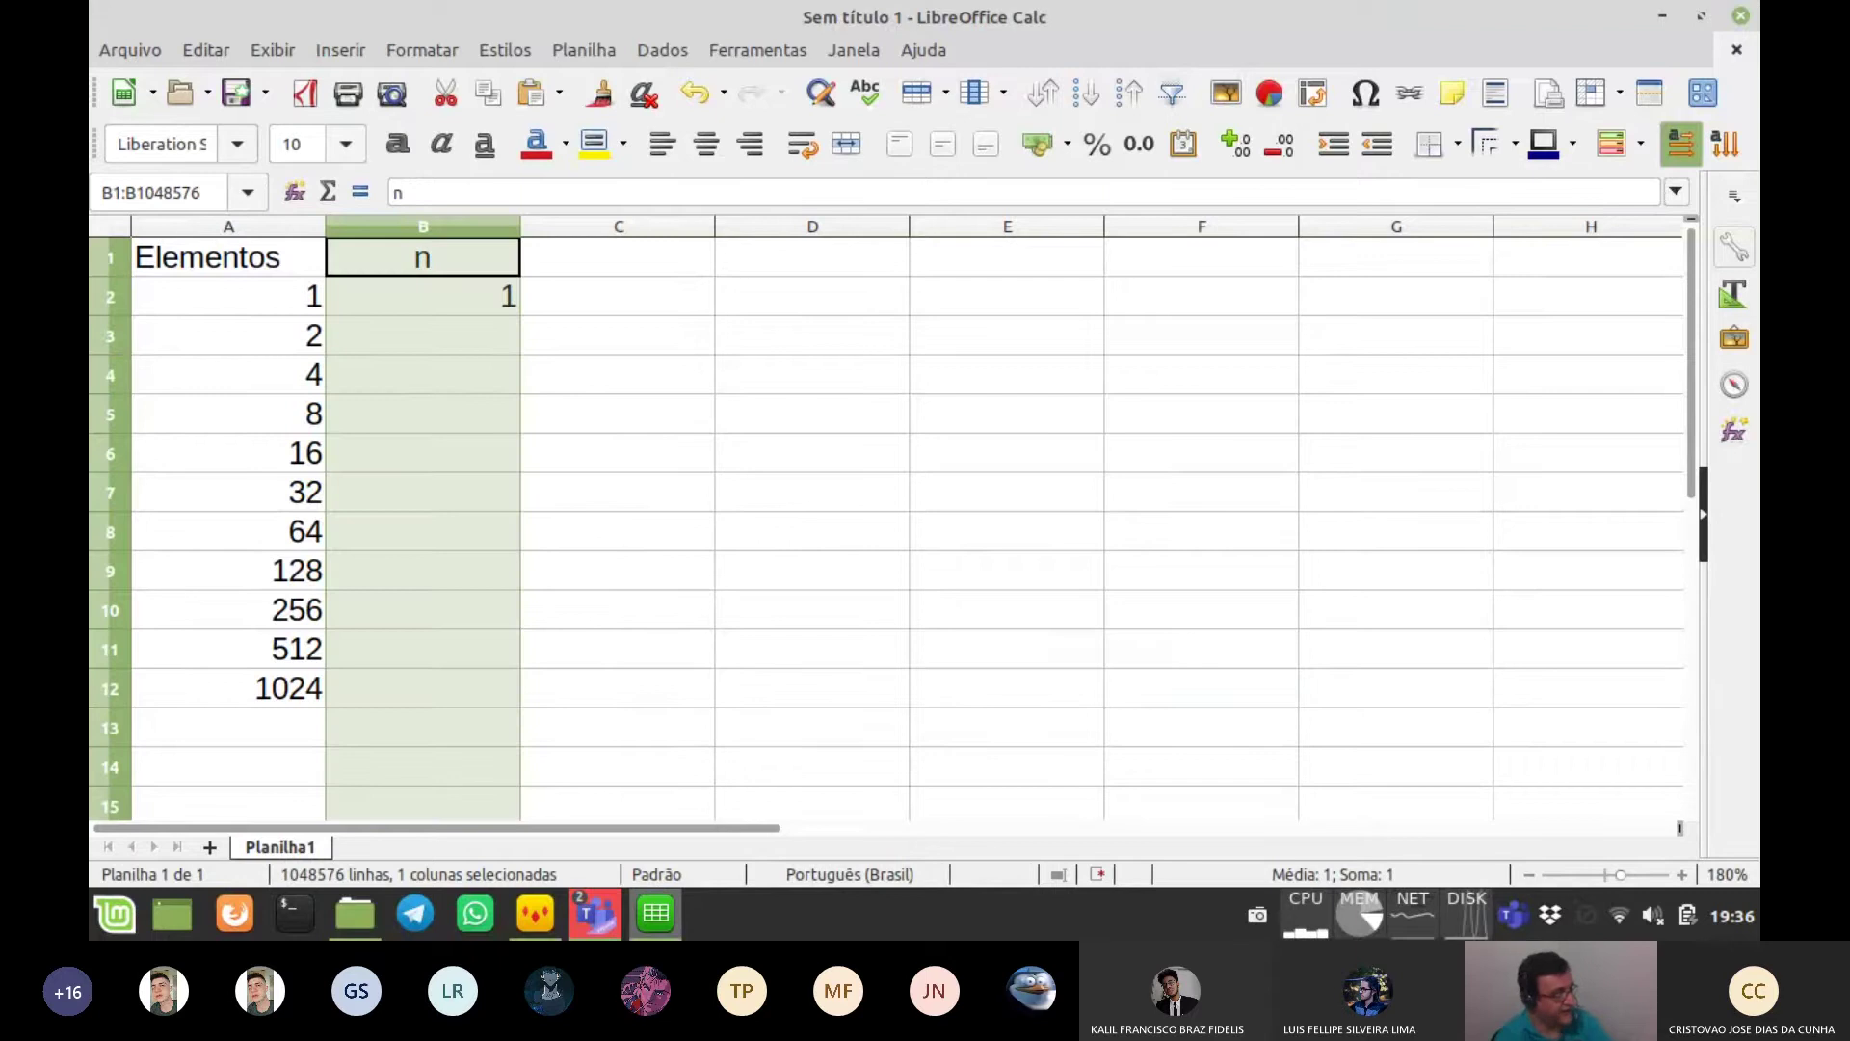
{"action": "left_click", "coordinate": [423, 295]}
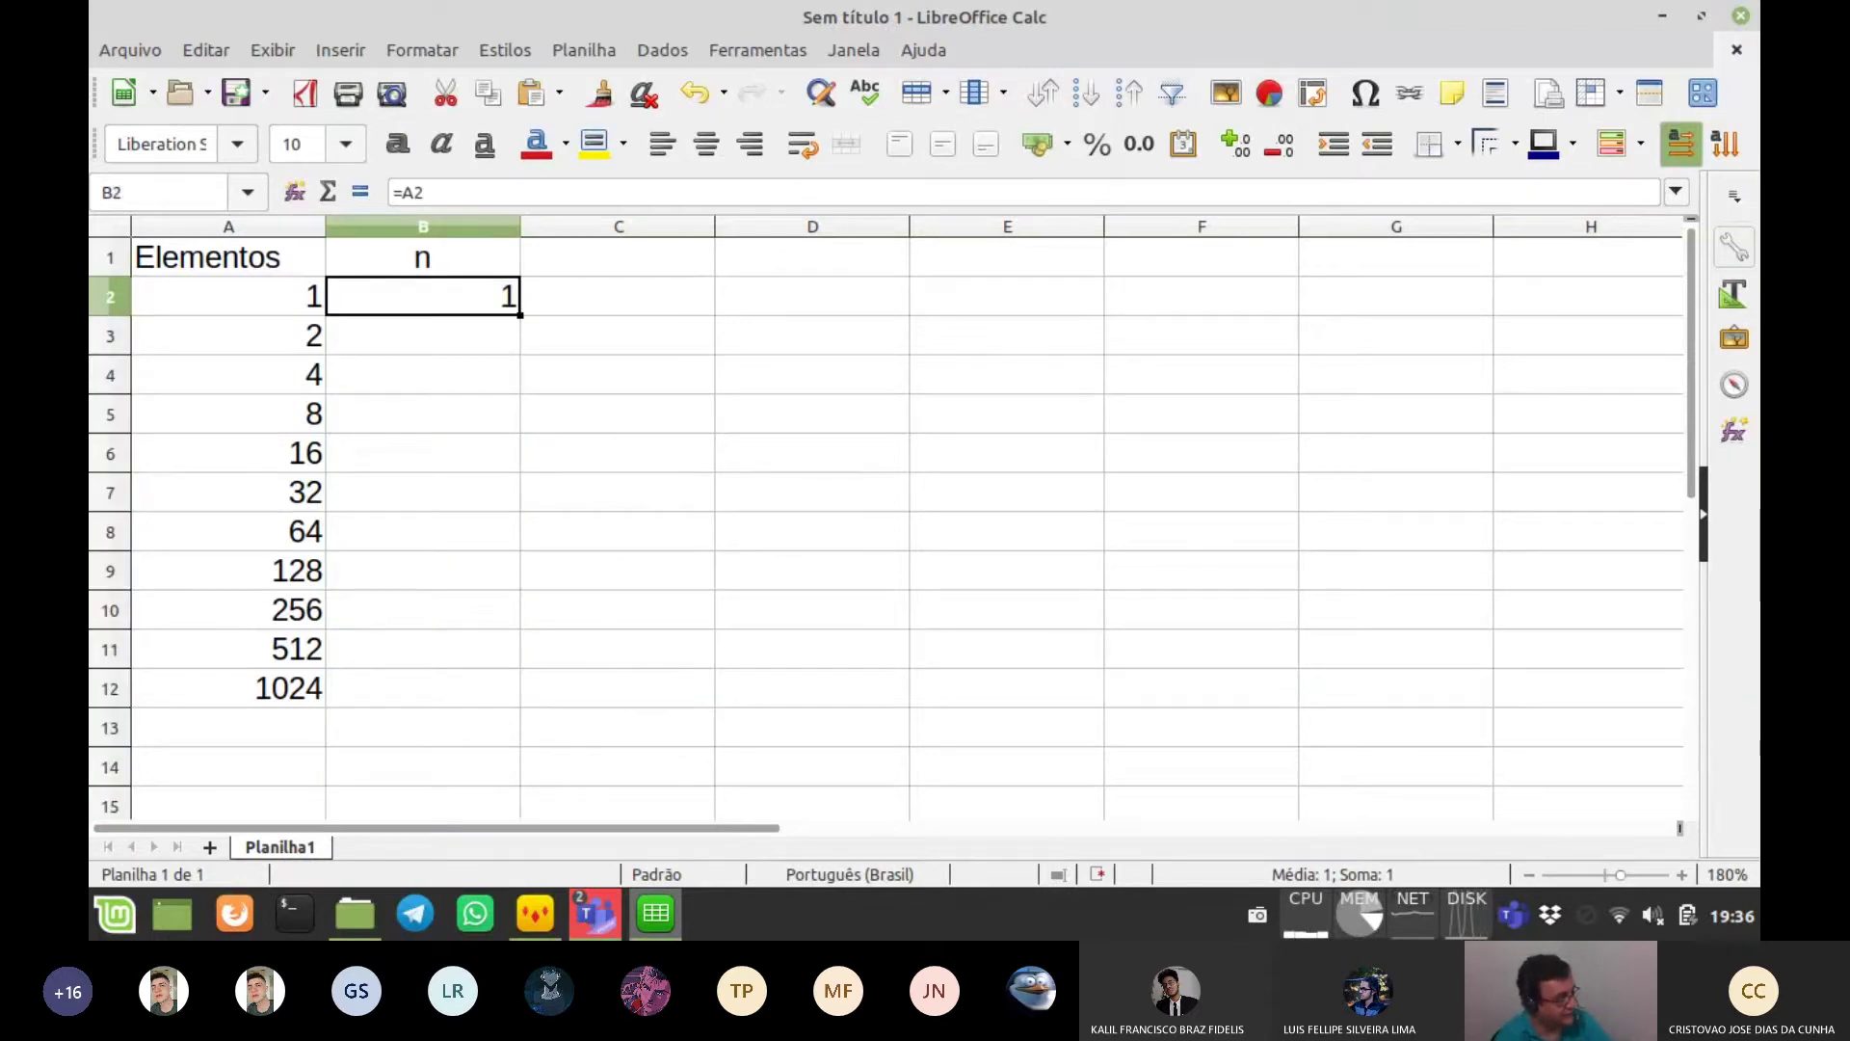
{"action": "left_click_drag", "start_coordinate": [520, 315], "coordinate": [520, 695]}
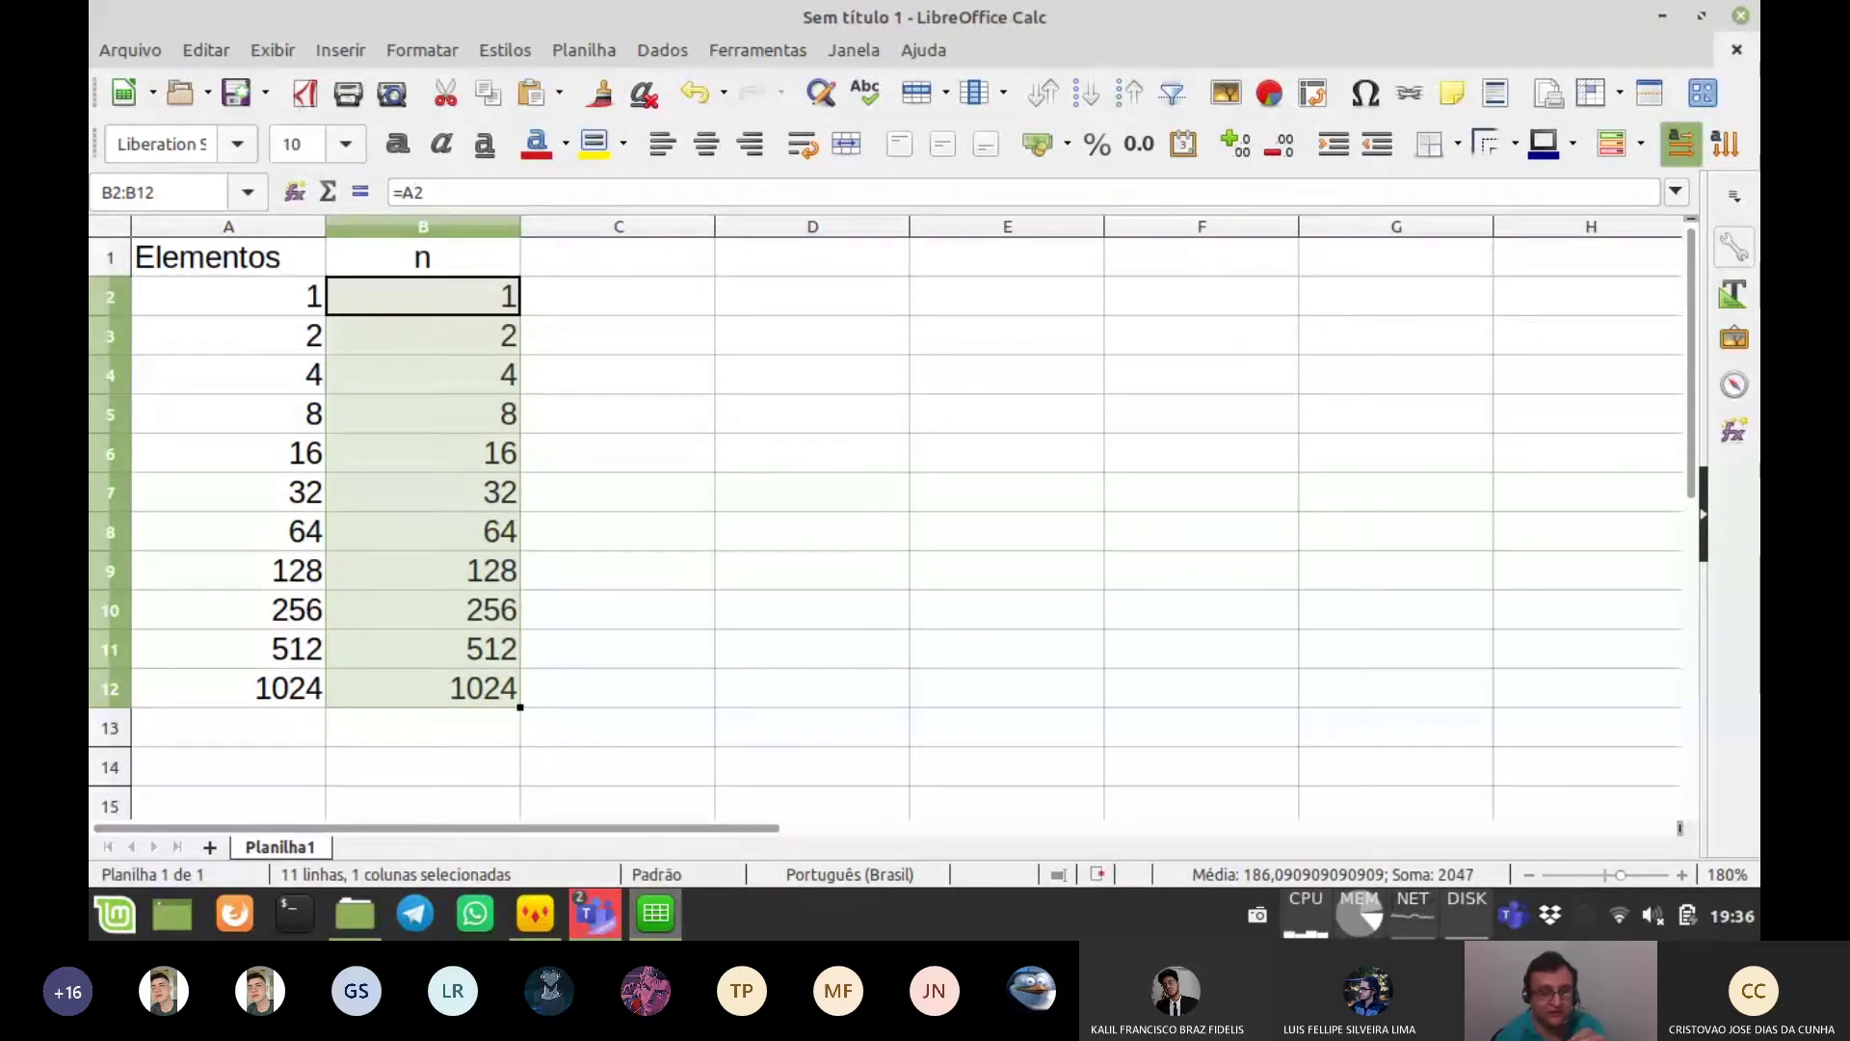
- Enter the header "2n" in cell C1, next to "n"
{"action": "key", "text": "Up"}
{"action": "key", "text": "Right"}
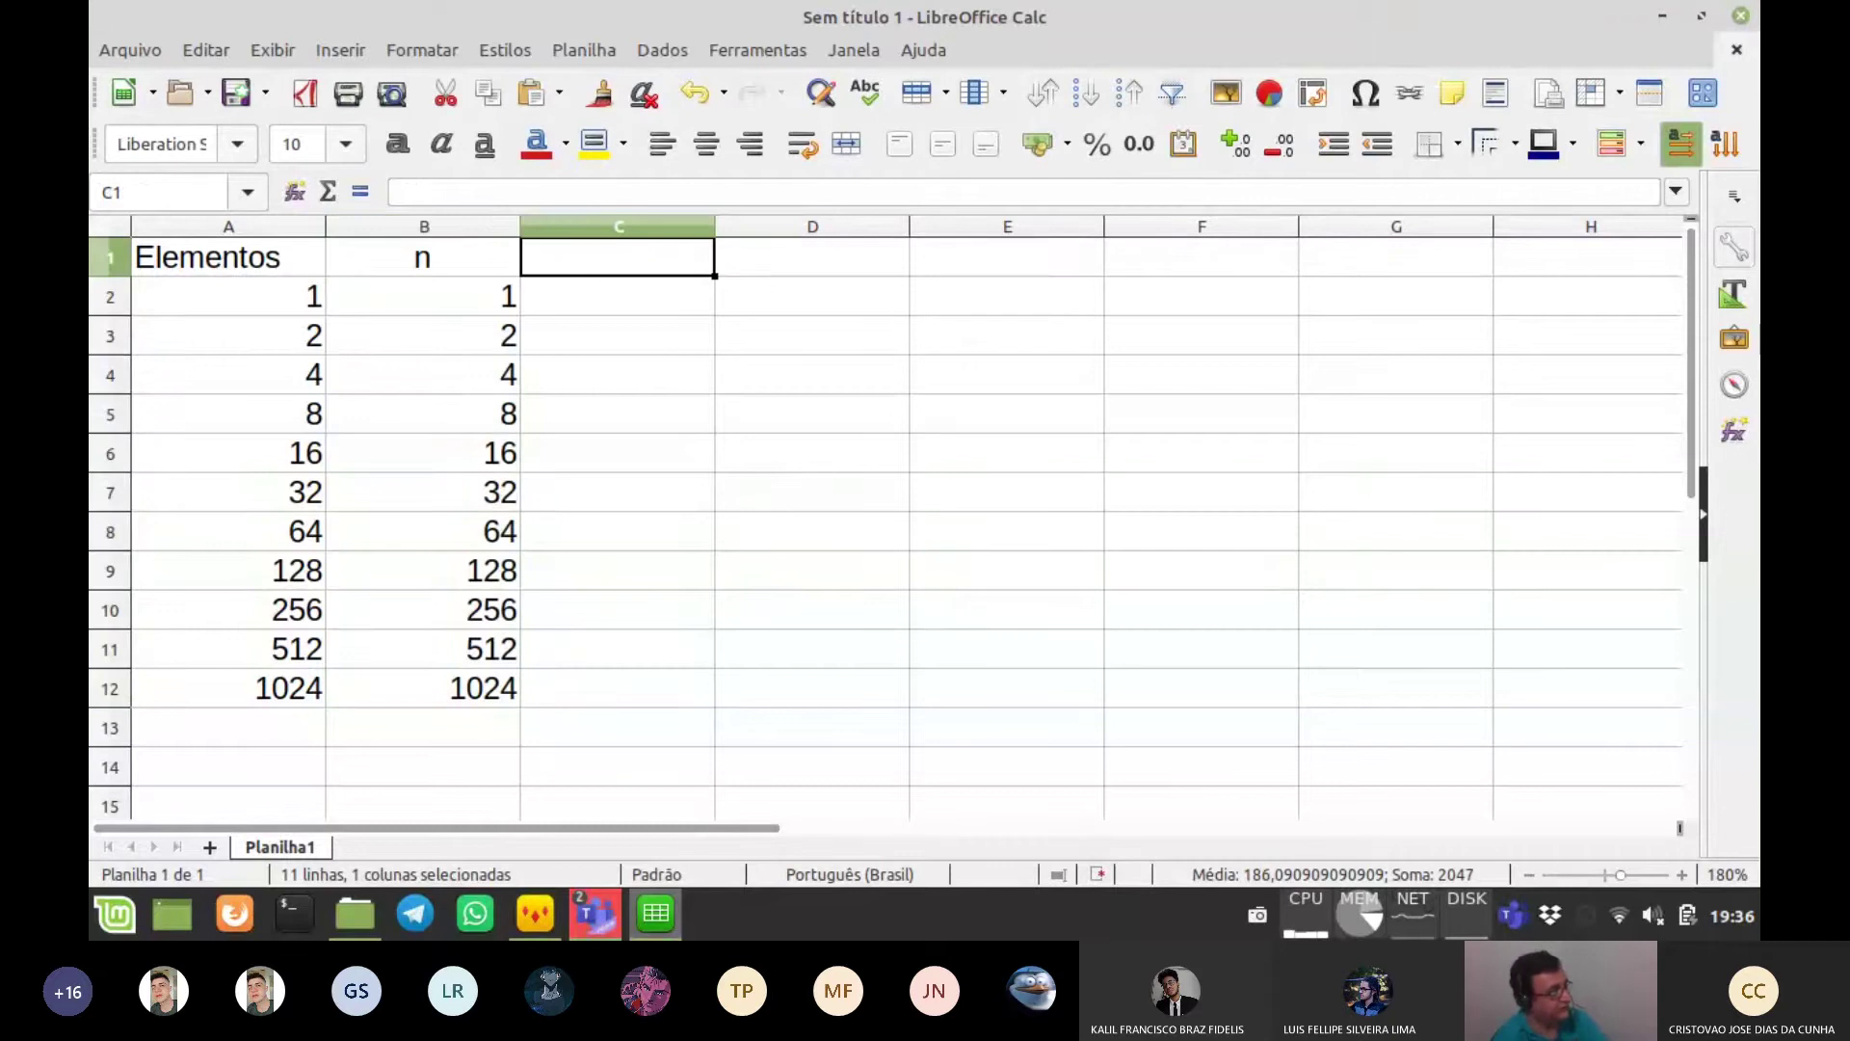
{"action": "type", "text": "2n"}
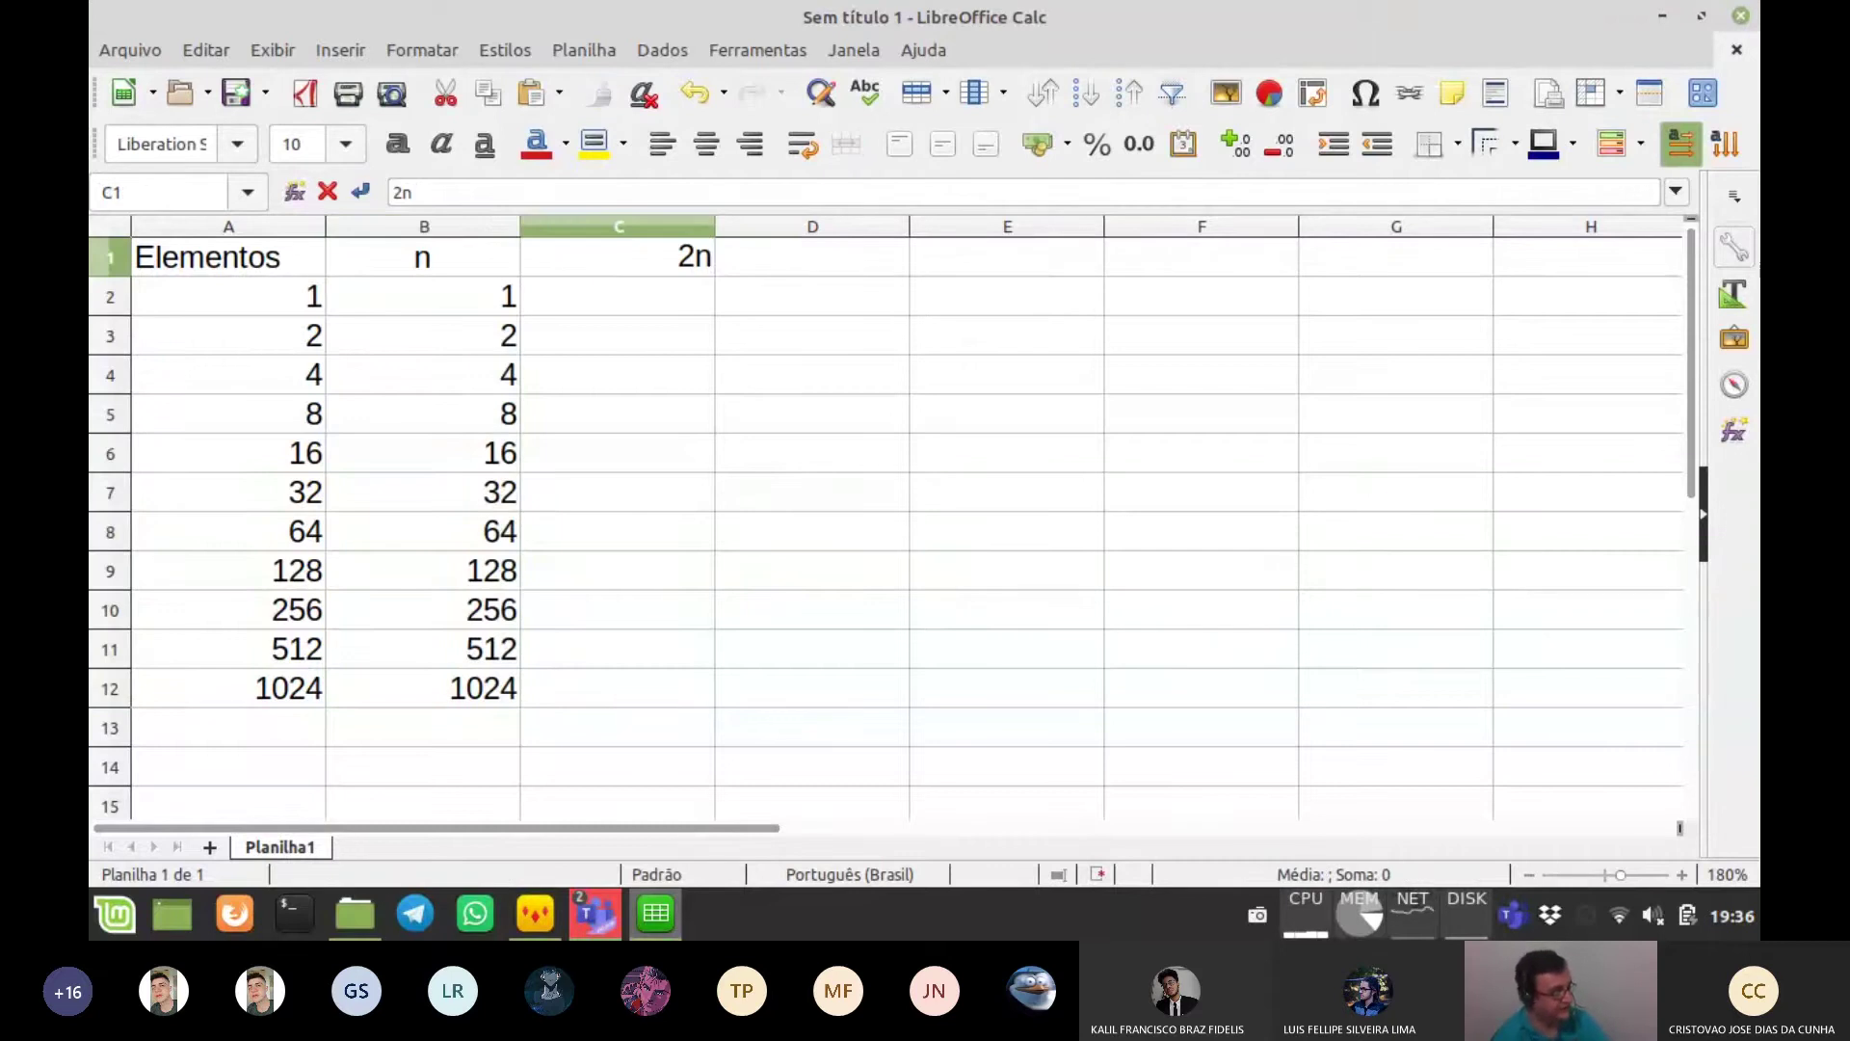
{"action": "key", "text": "Return"}
- Center the headers in row 1 and make them bold
{"action": "left_click", "coordinate": [109, 257]}
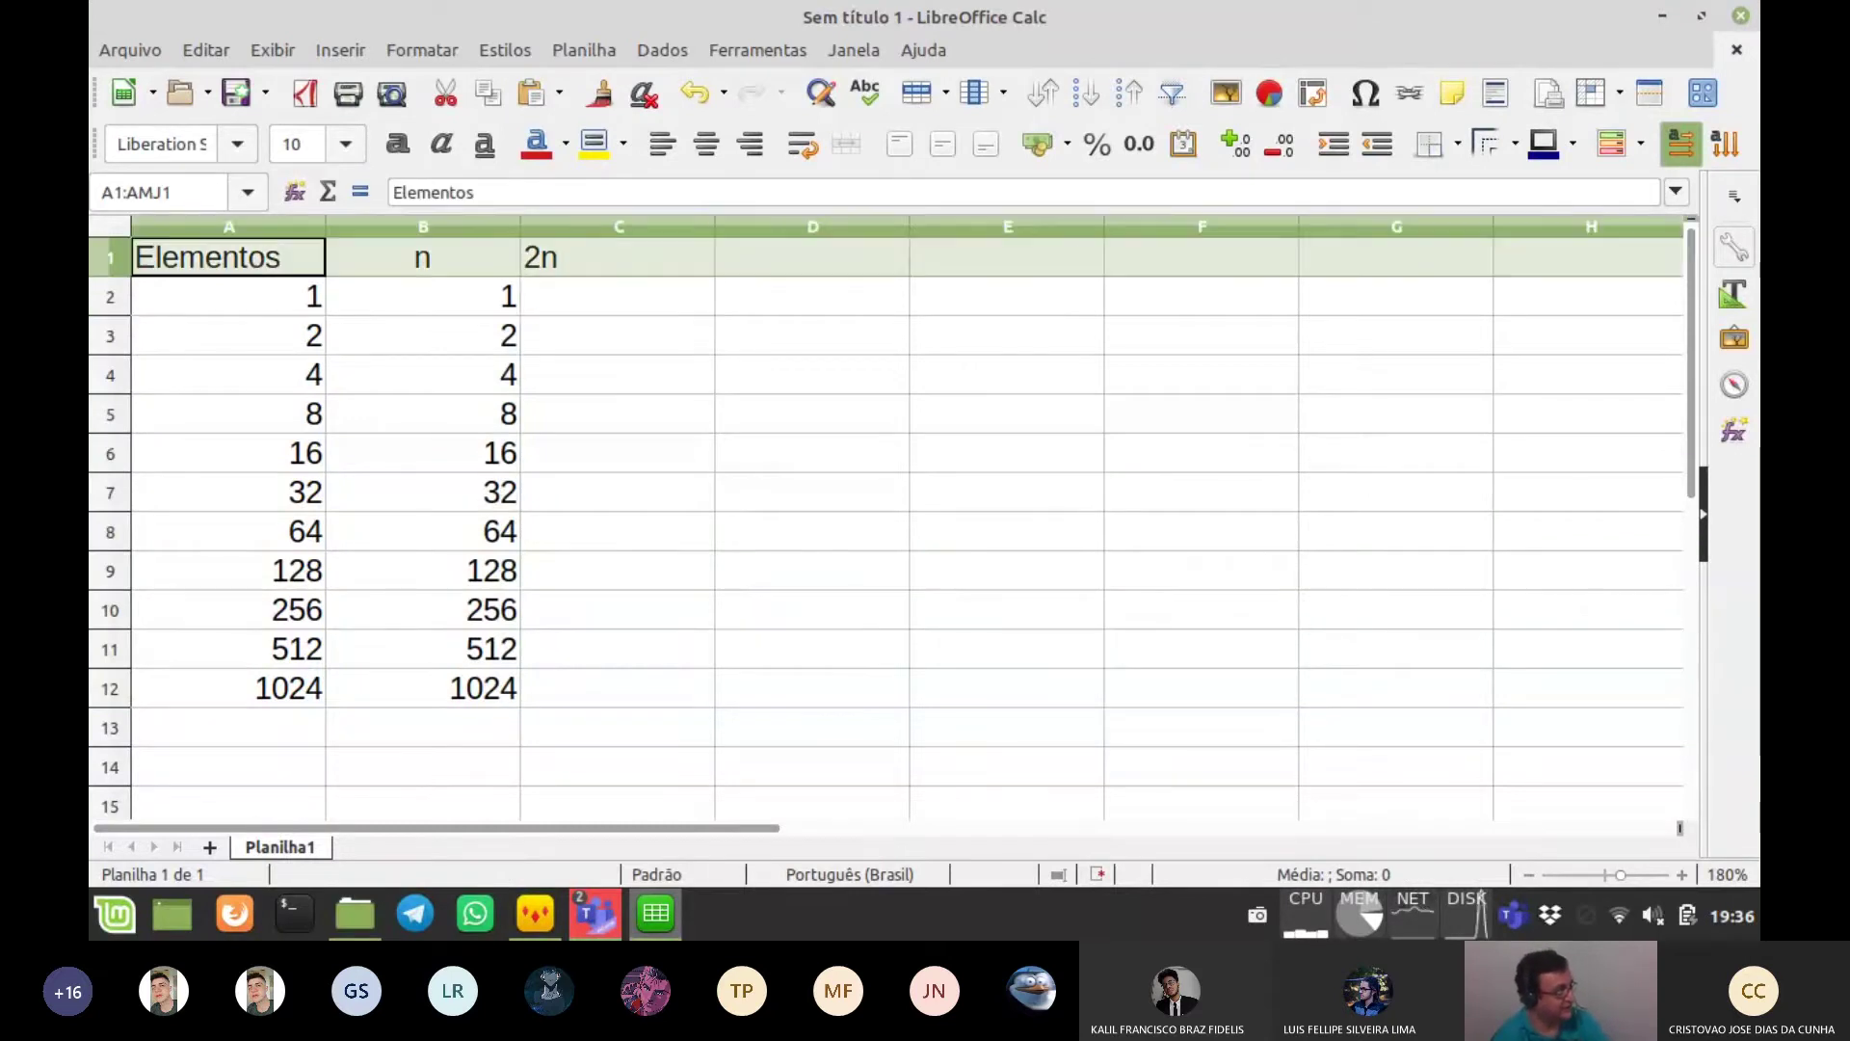
{"action": "left_click", "coordinate": [706, 144]}
{"action": "left_click", "coordinate": [617, 257]}
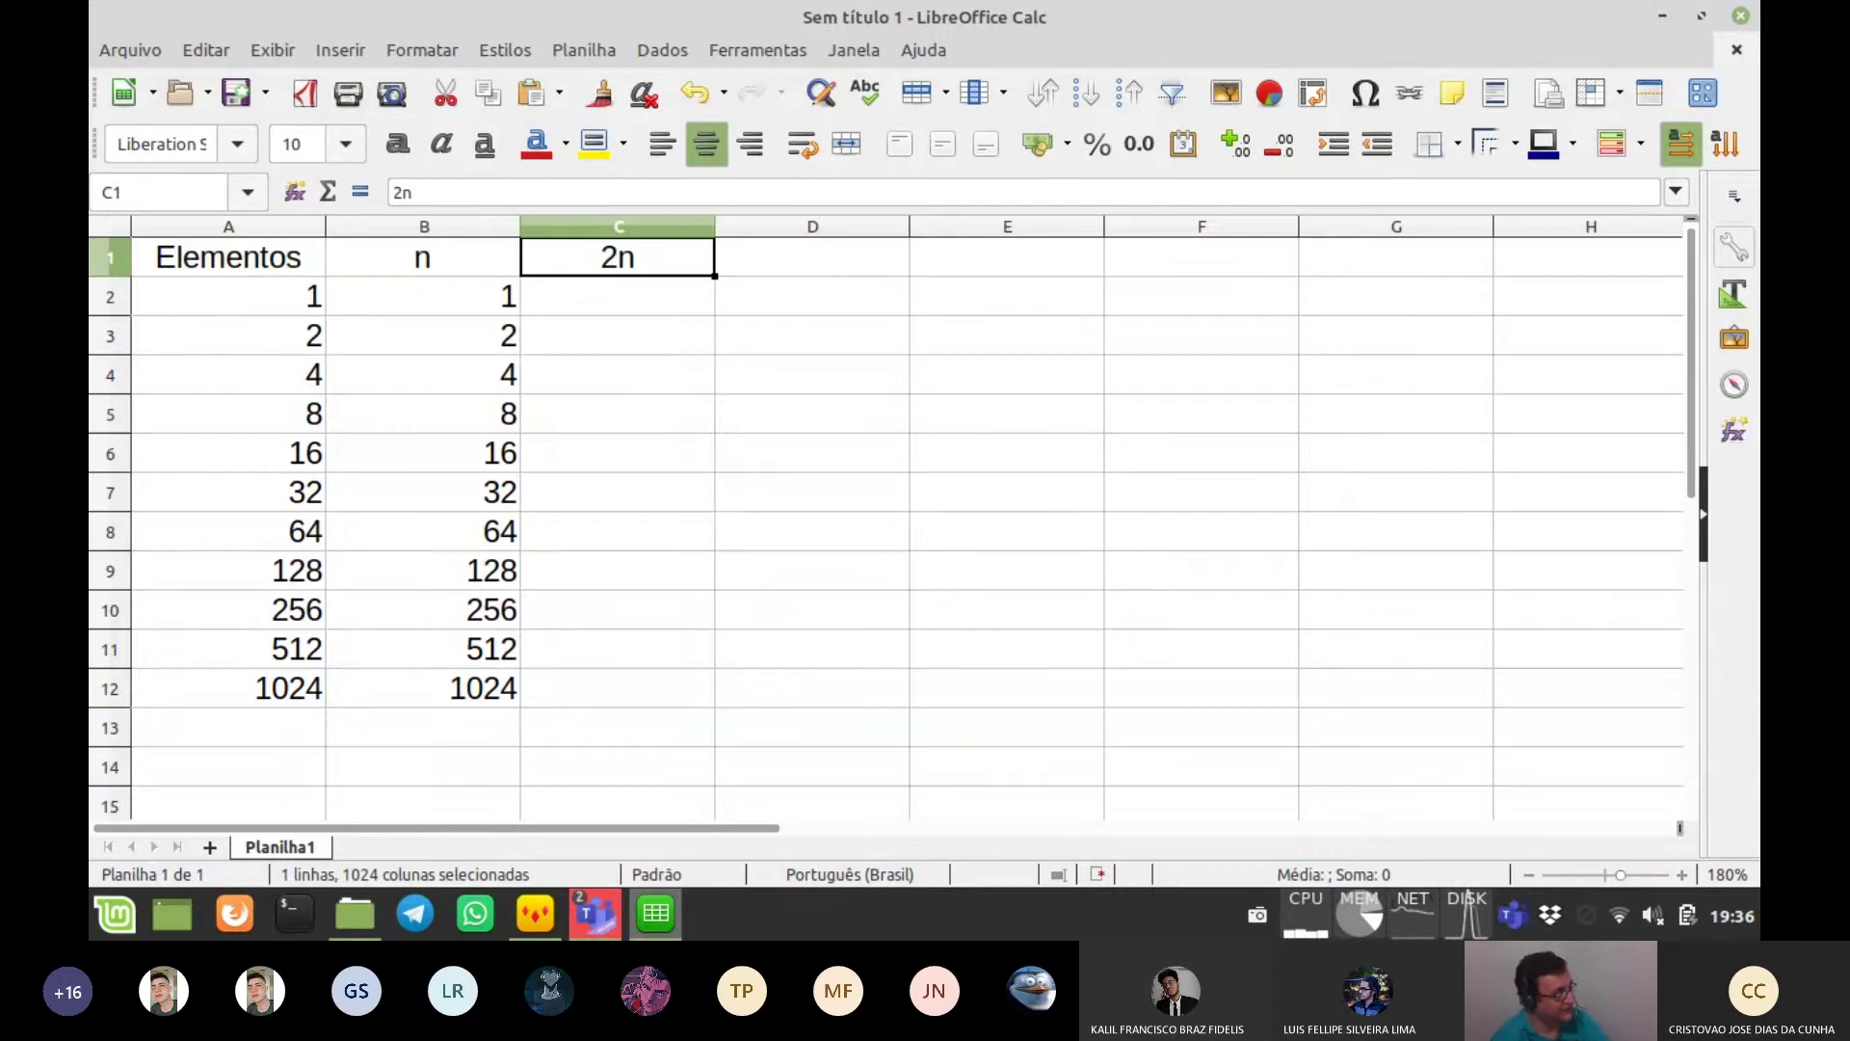
{"action": "left_click", "coordinate": [110, 257]}
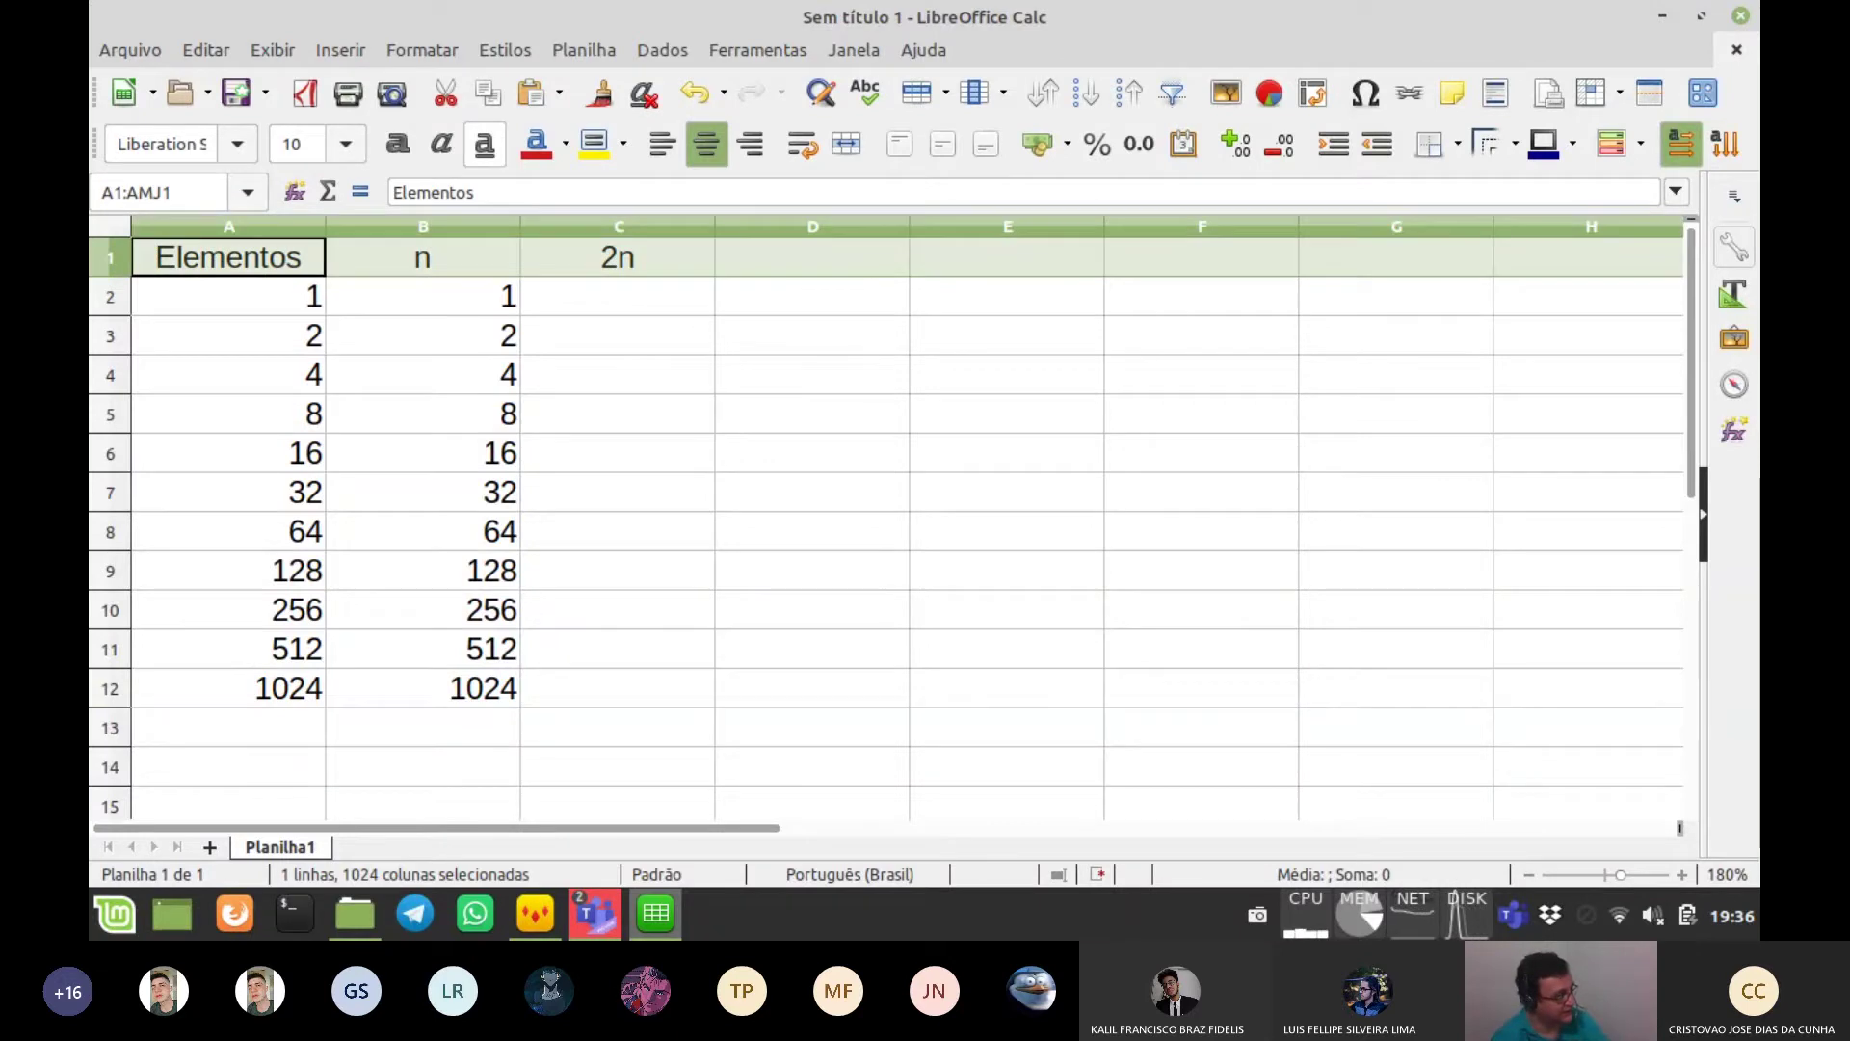
{"action": "left_click", "coordinate": [398, 144]}
- Enter the formula =2*A2 in cell C2 and fill it down to C12
{"action": "left_click", "coordinate": [618, 296]}
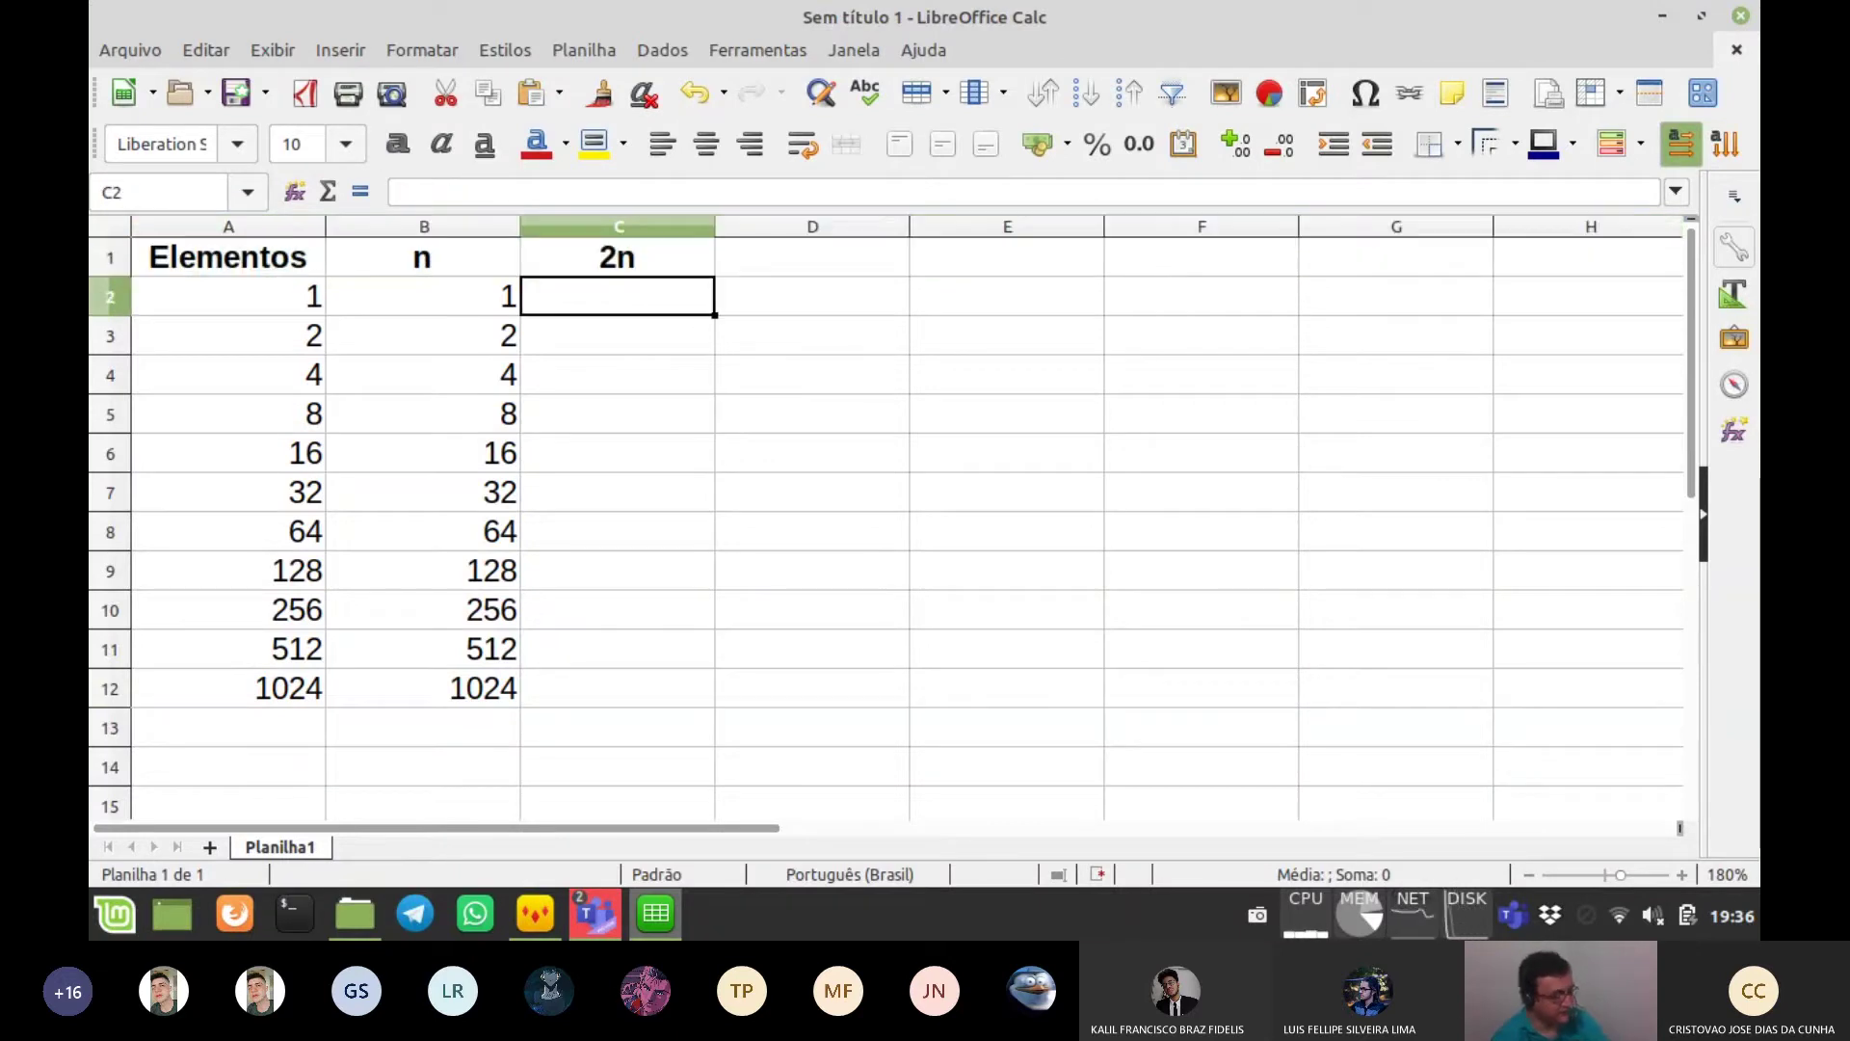
{"action": "type", "text": "="}
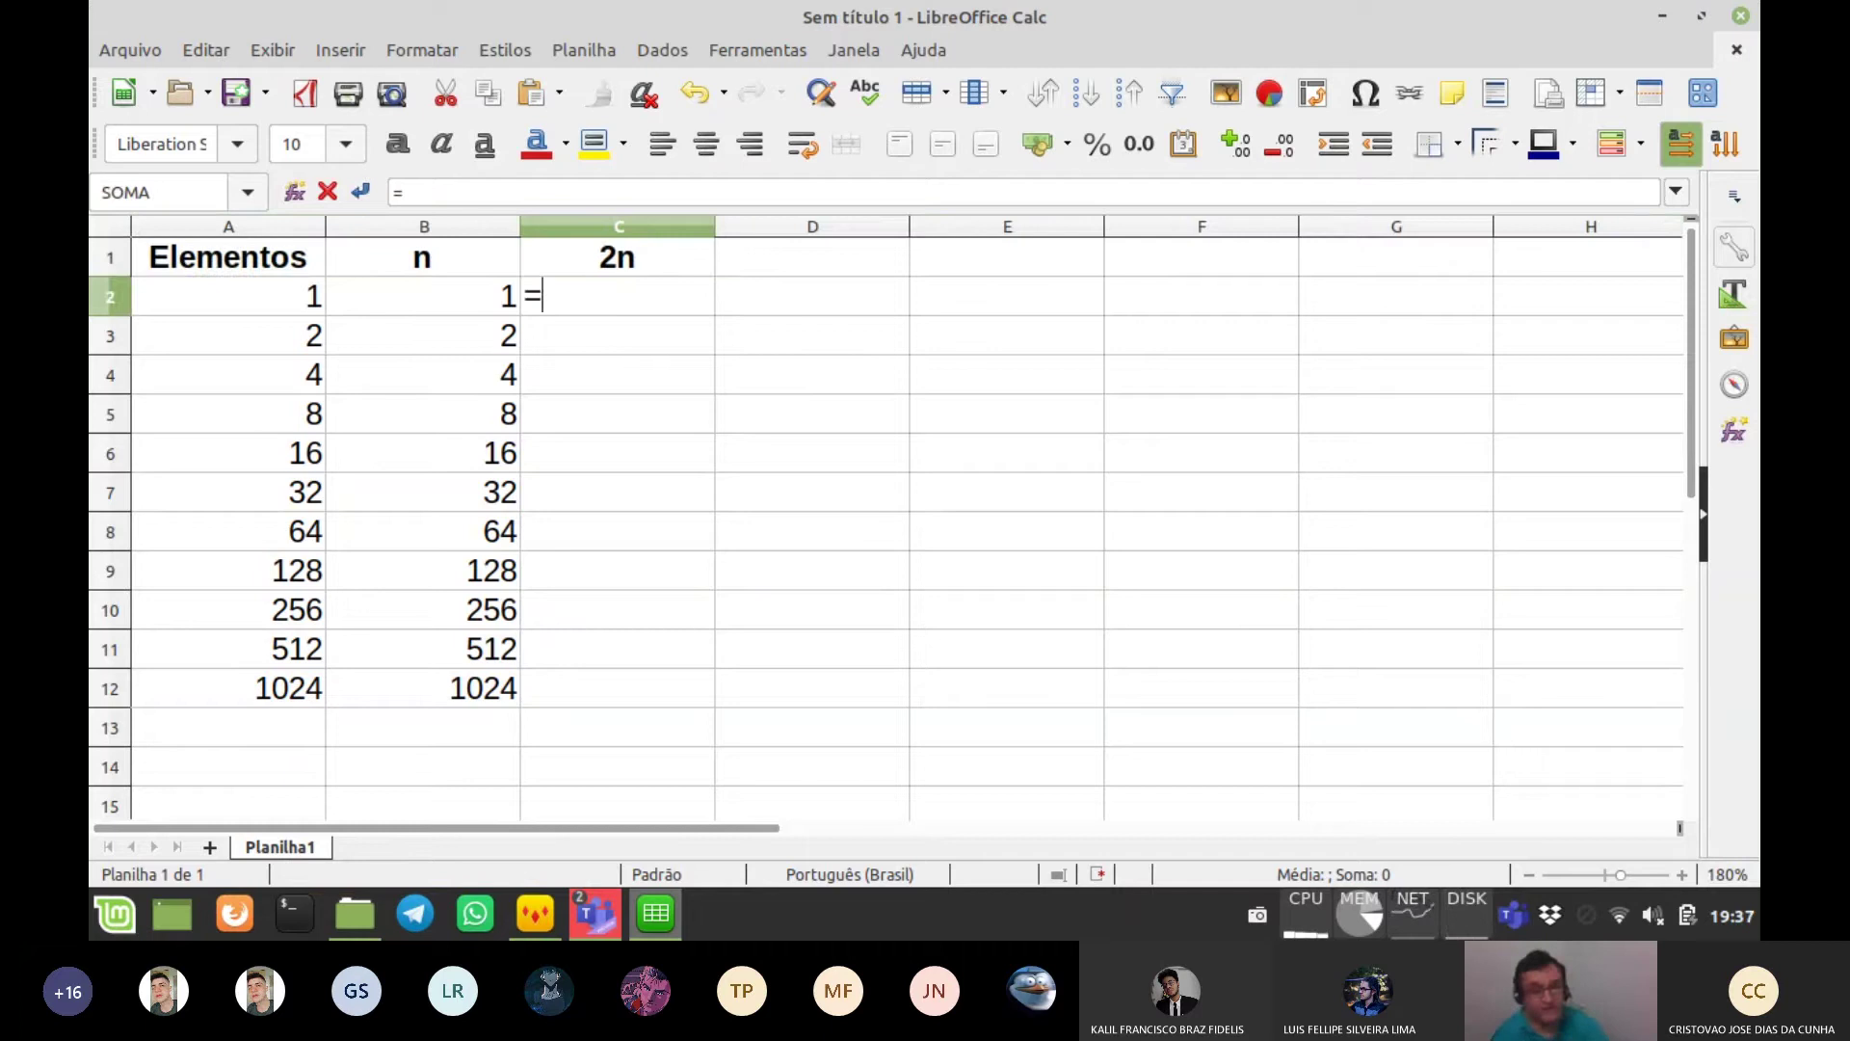
{"action": "type", "text": "2*"}
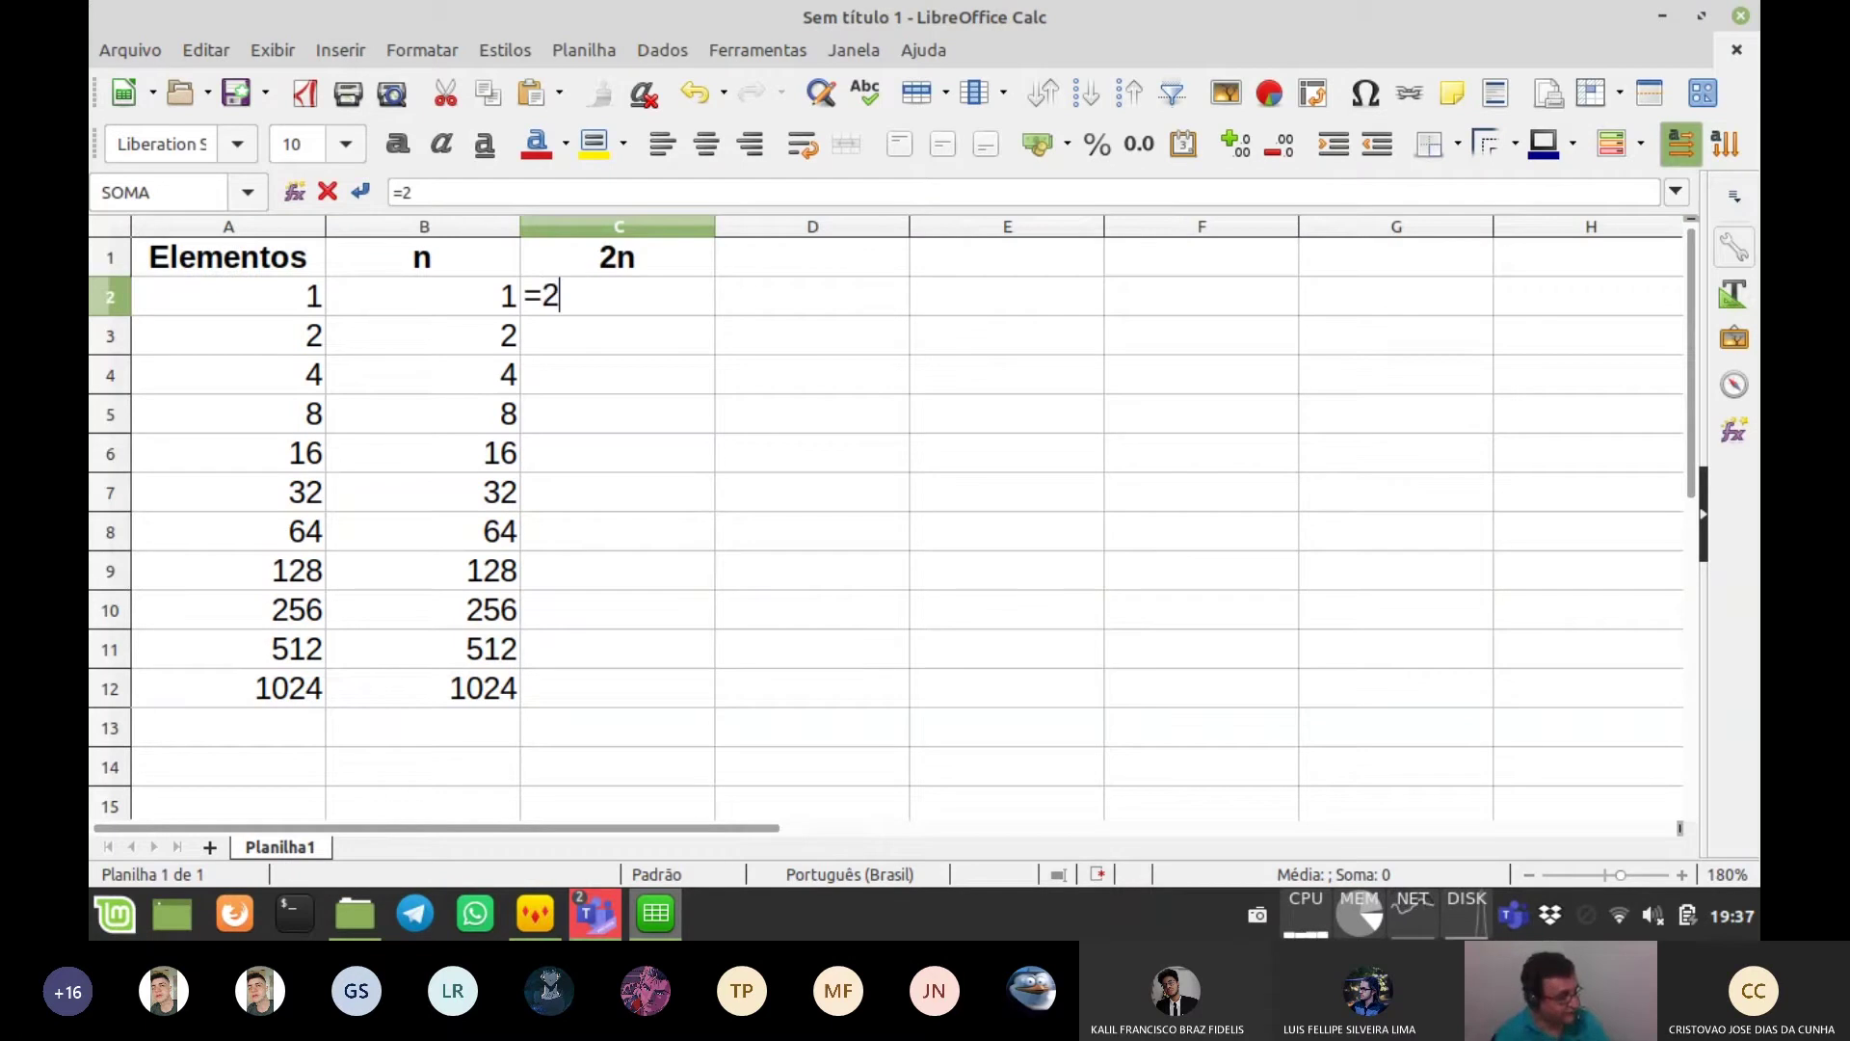
{"action": "key", "text": "Left"}
{"action": "key", "text": "Left"}
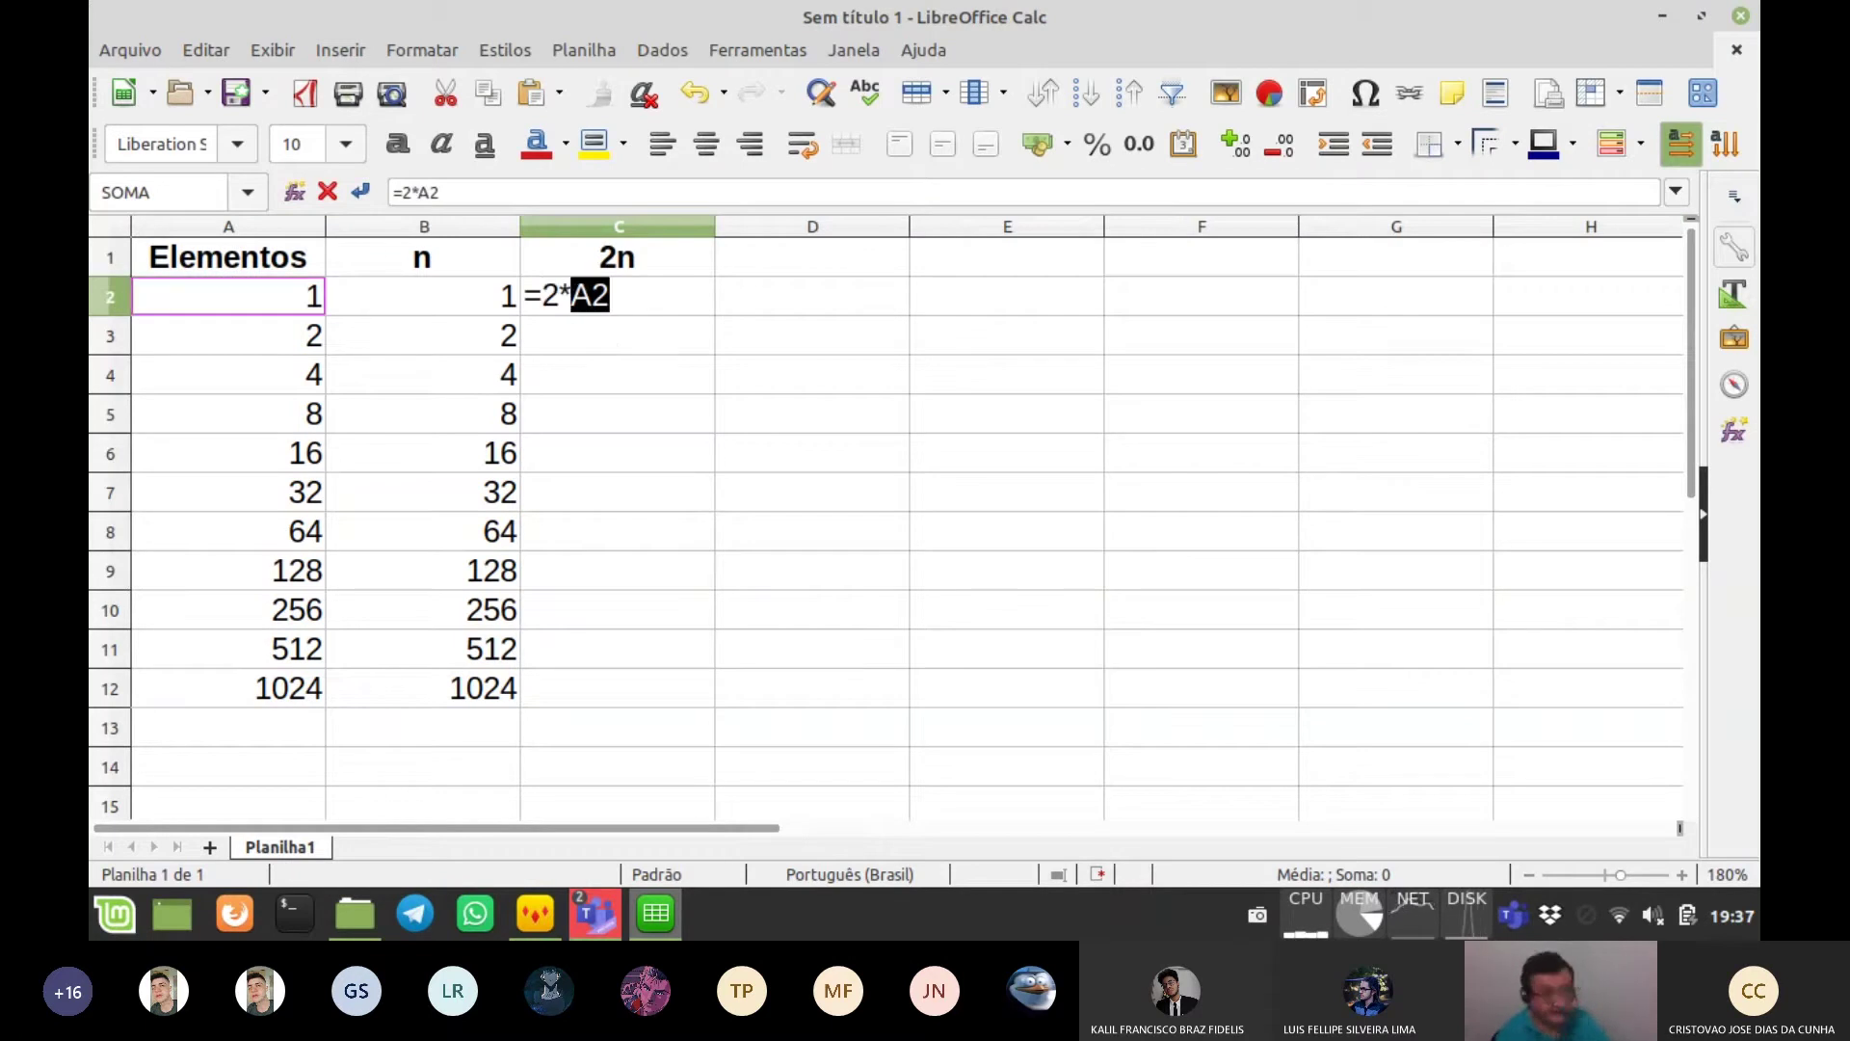
{"action": "key", "text": "Return"}
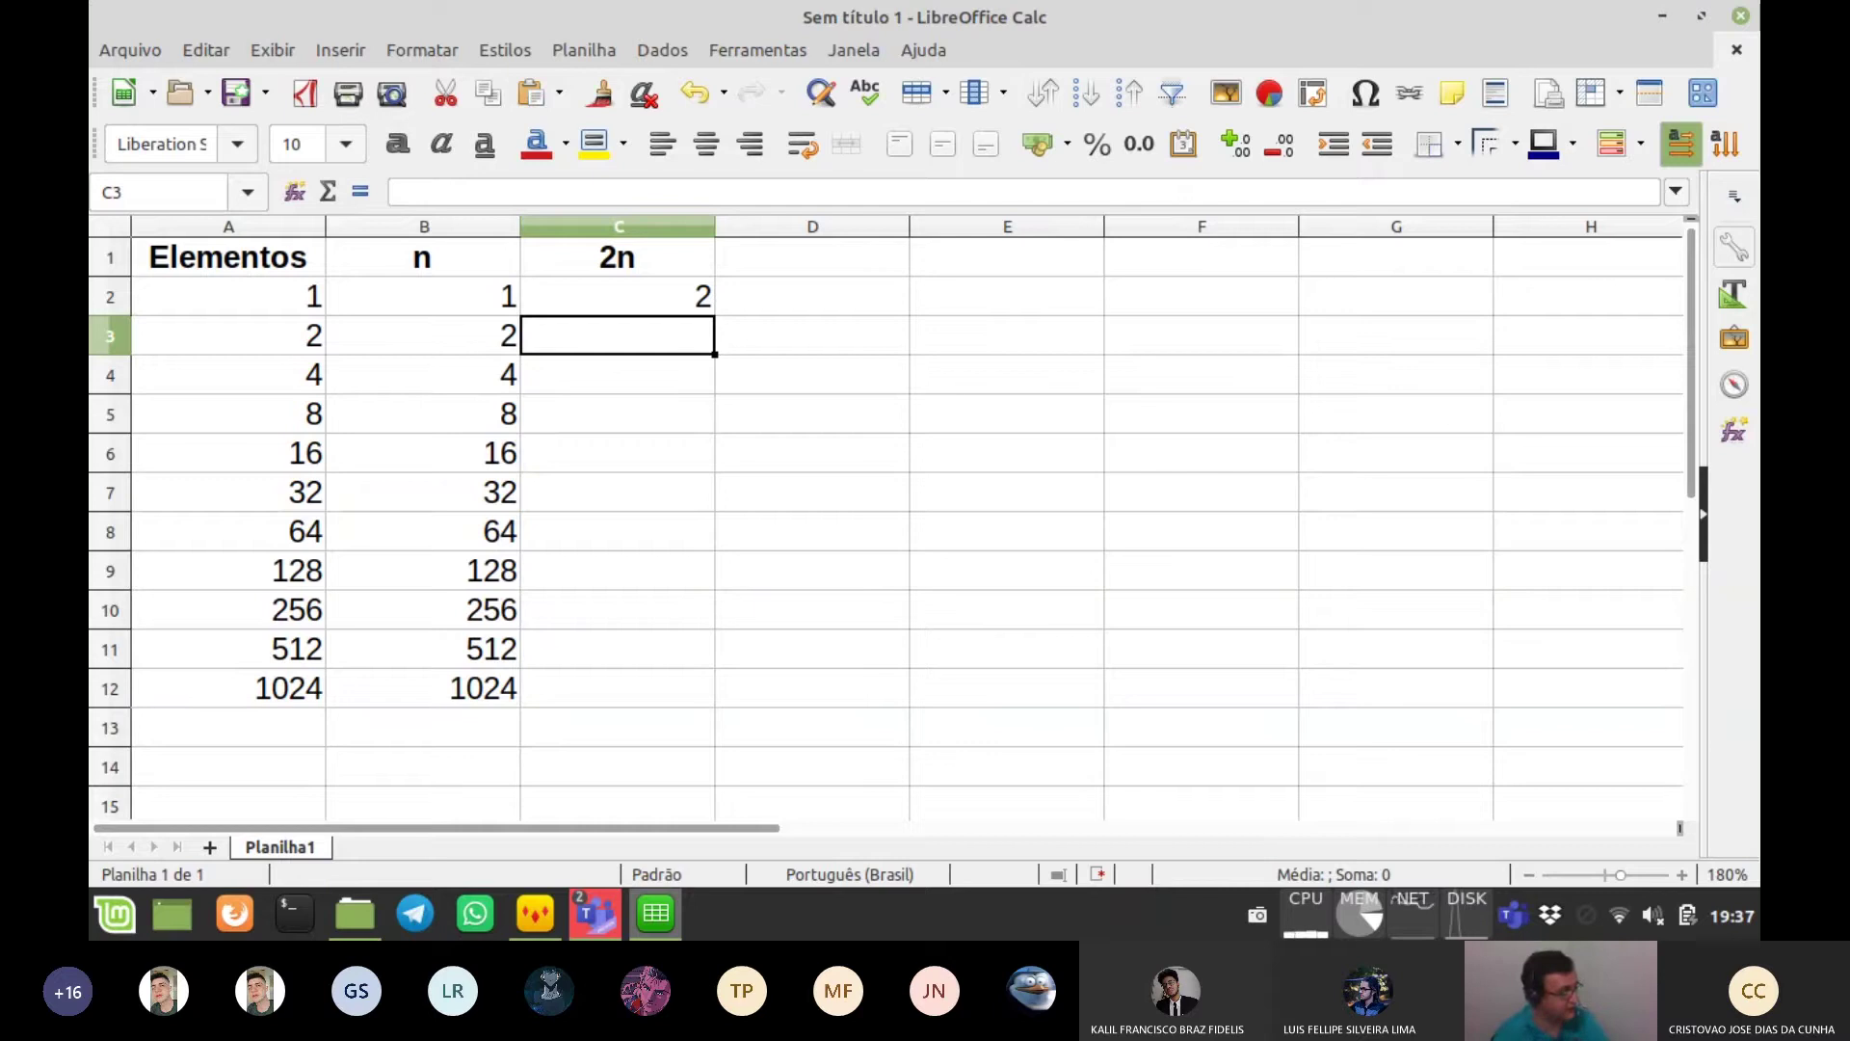
{"action": "key", "text": "Up"}
{"action": "left_click_drag", "start_coordinate": [674, 337], "coordinate": [674, 688]}
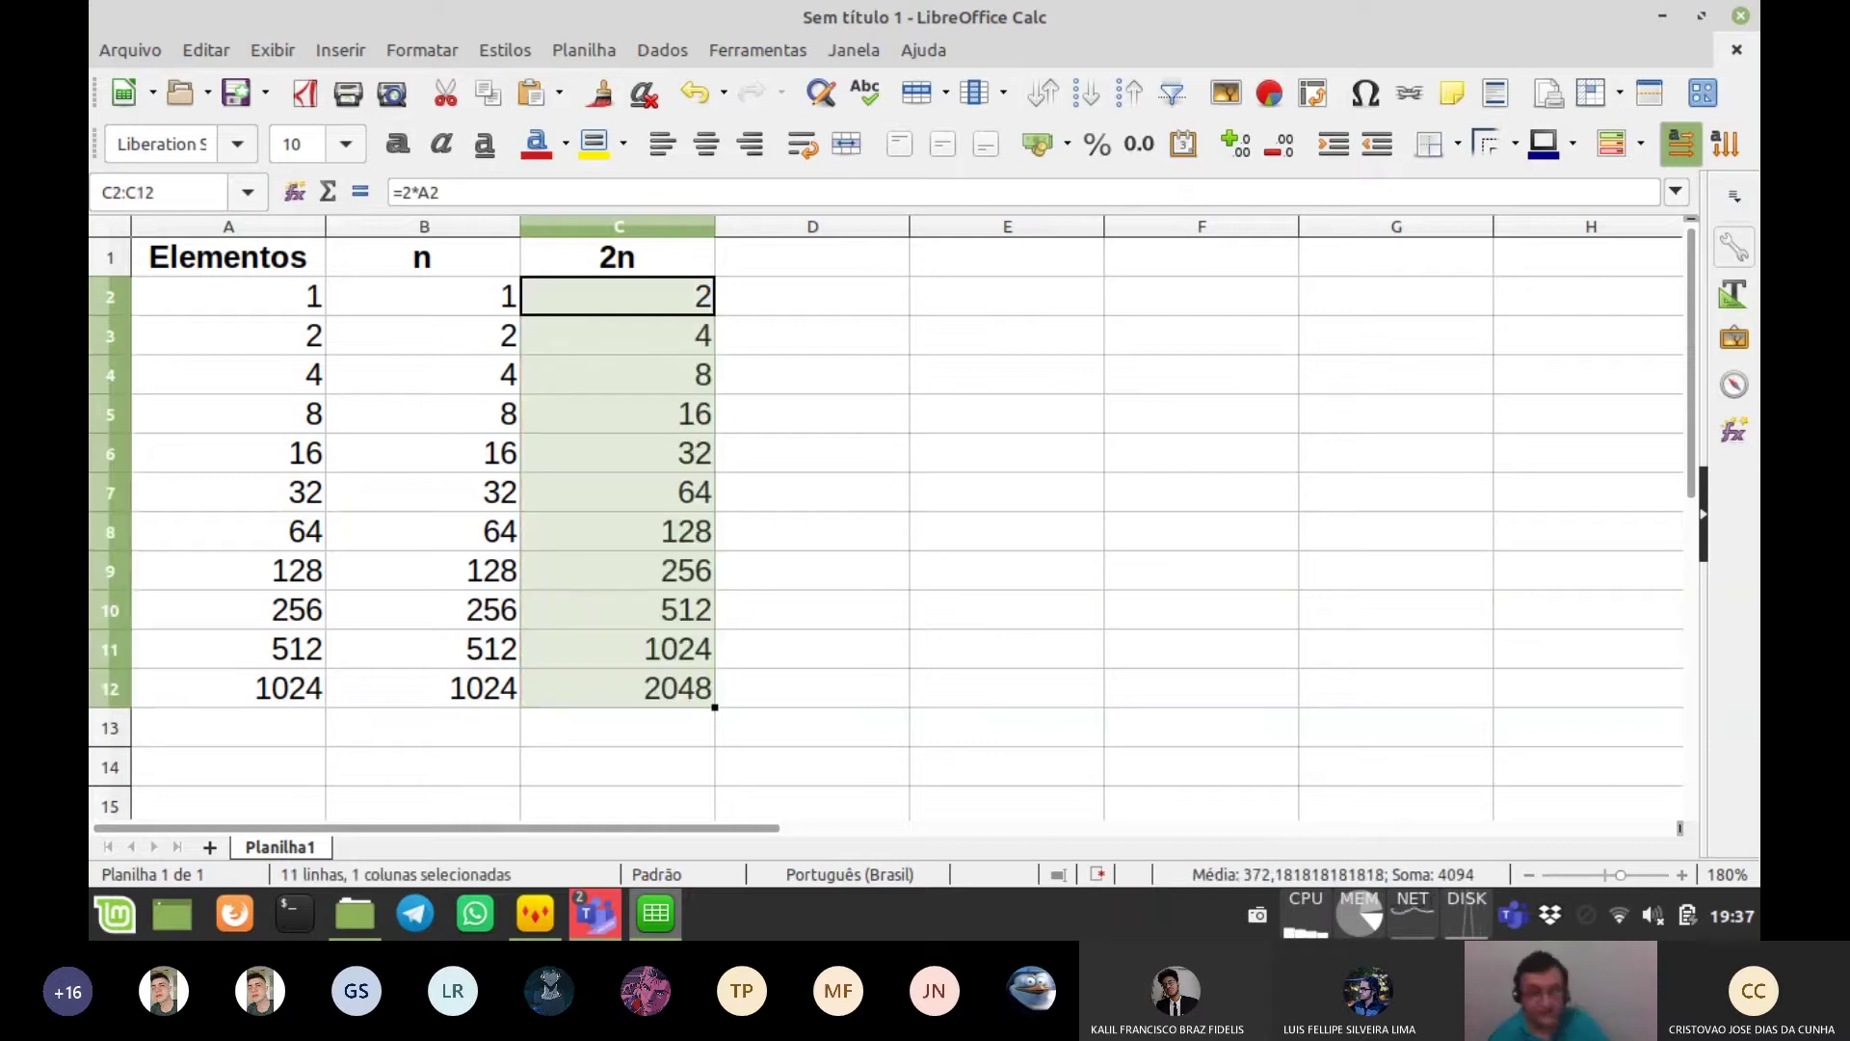
{"action": "left_click", "coordinate": [443, 688]}
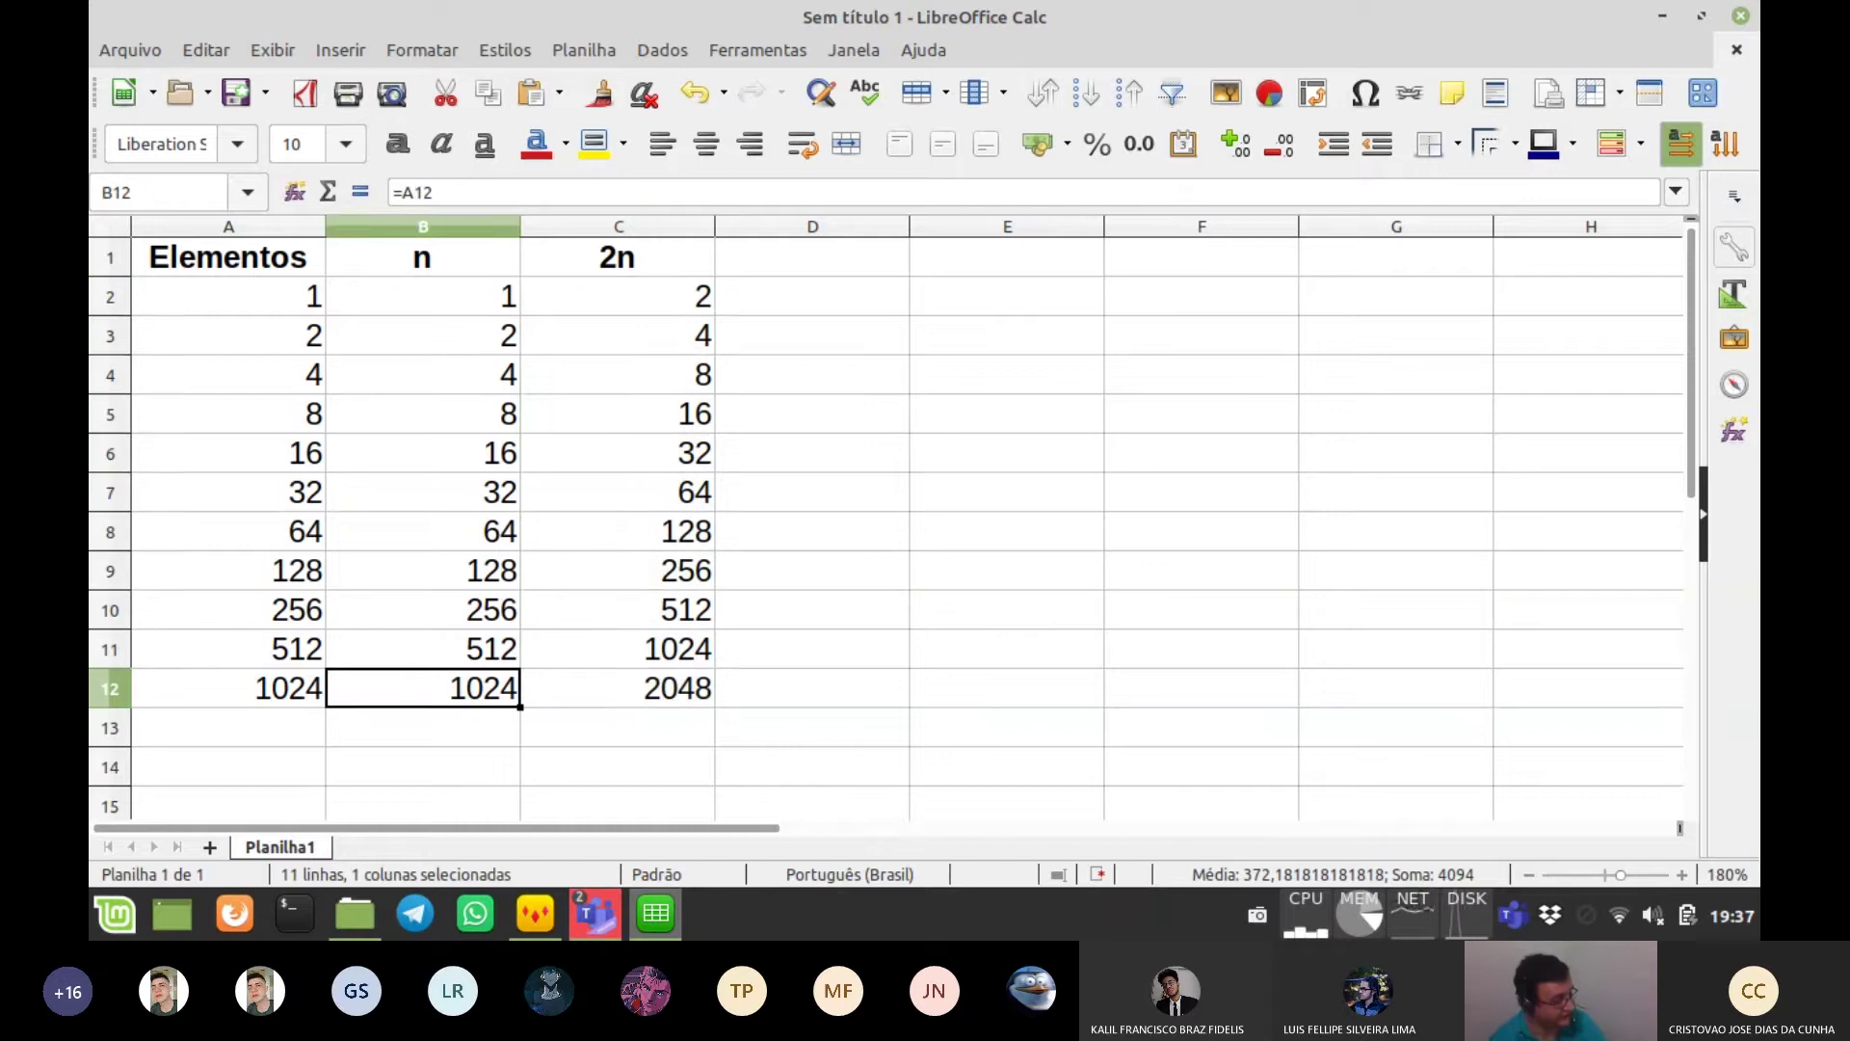
{"action": "left_click", "coordinate": [635, 688]}
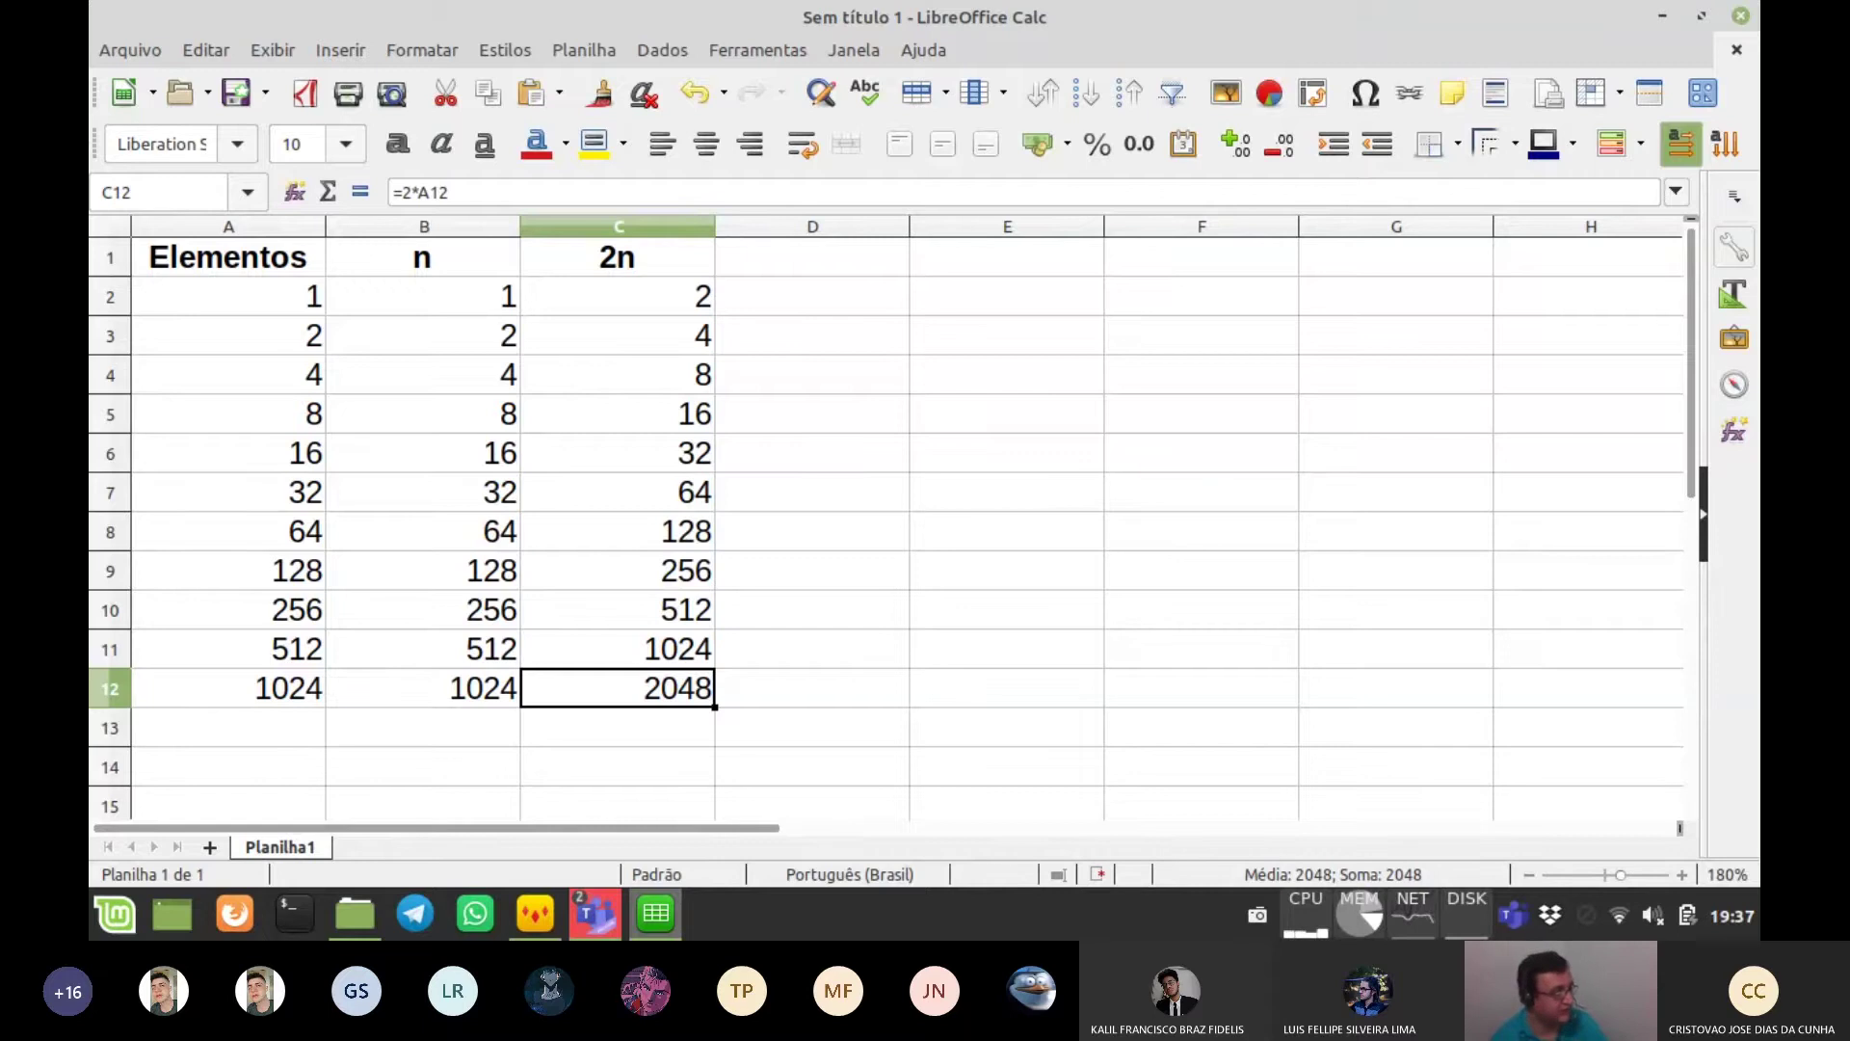
{"action": "left_click", "coordinate": [813, 297]}
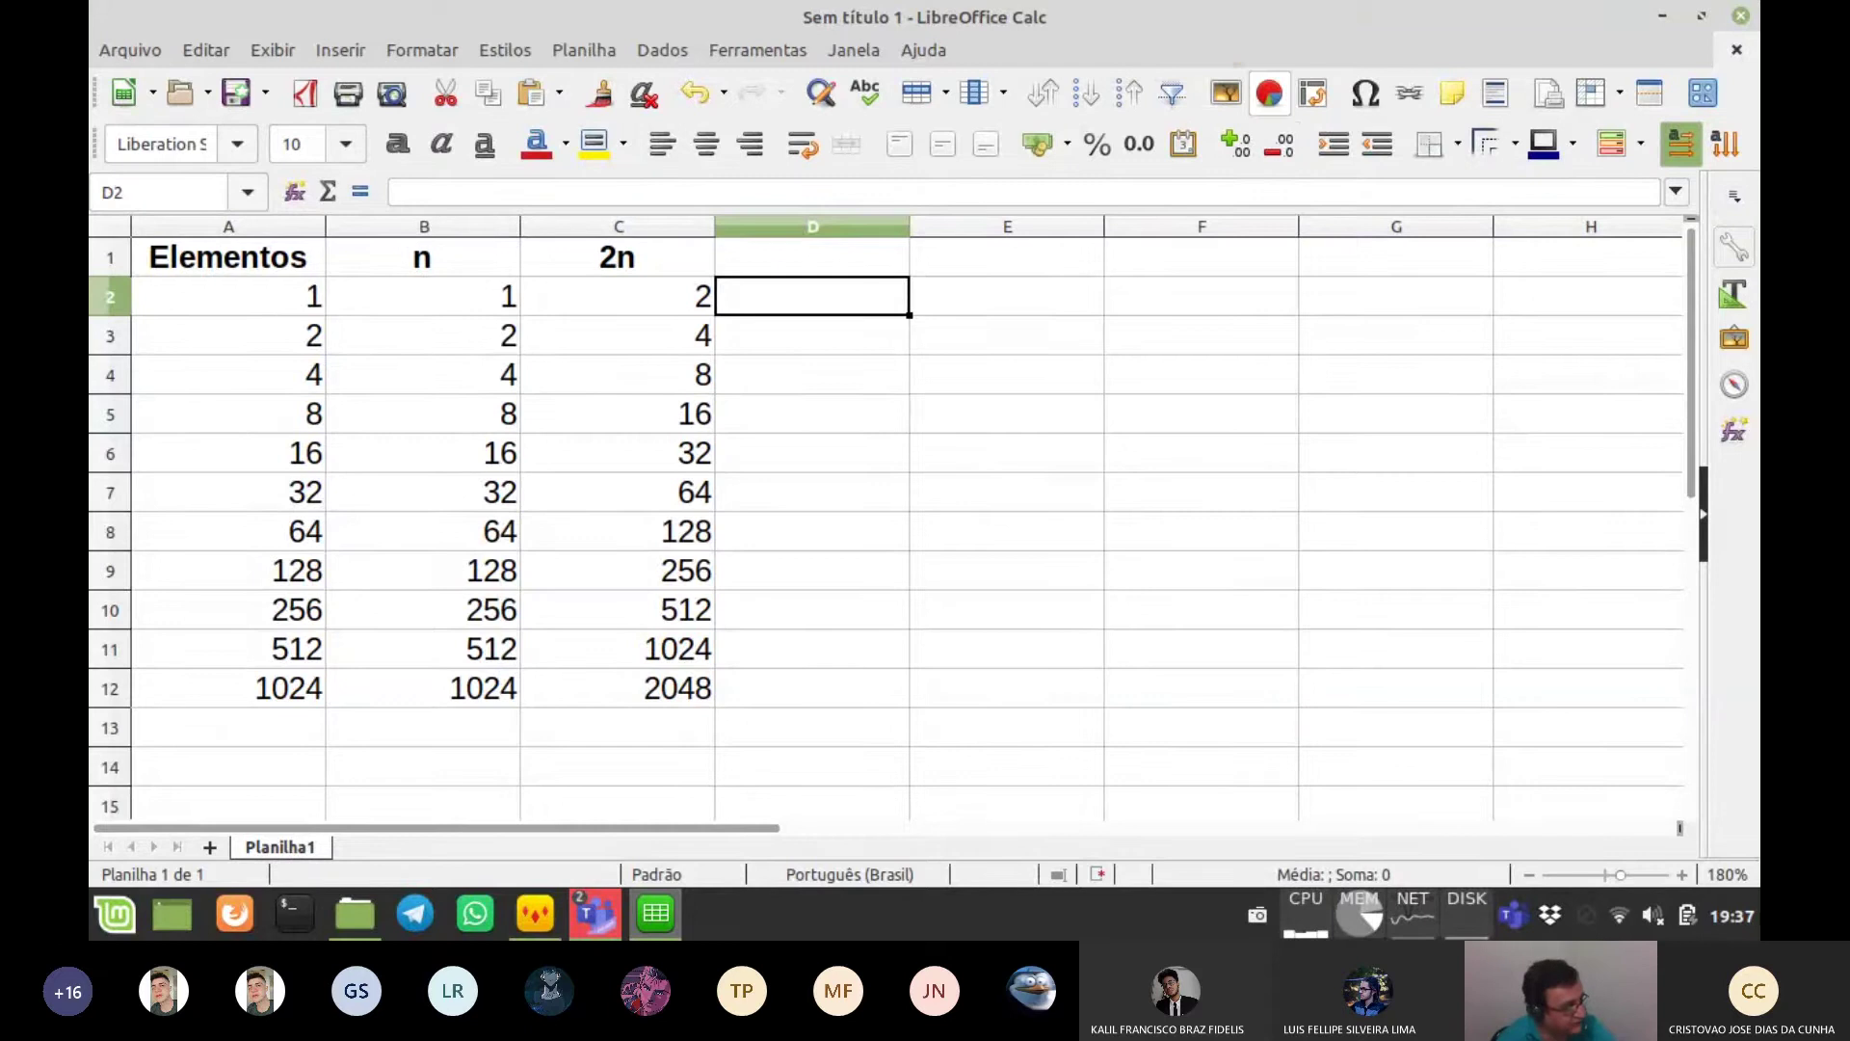
{"action": "left_click", "coordinate": [1269, 92]}
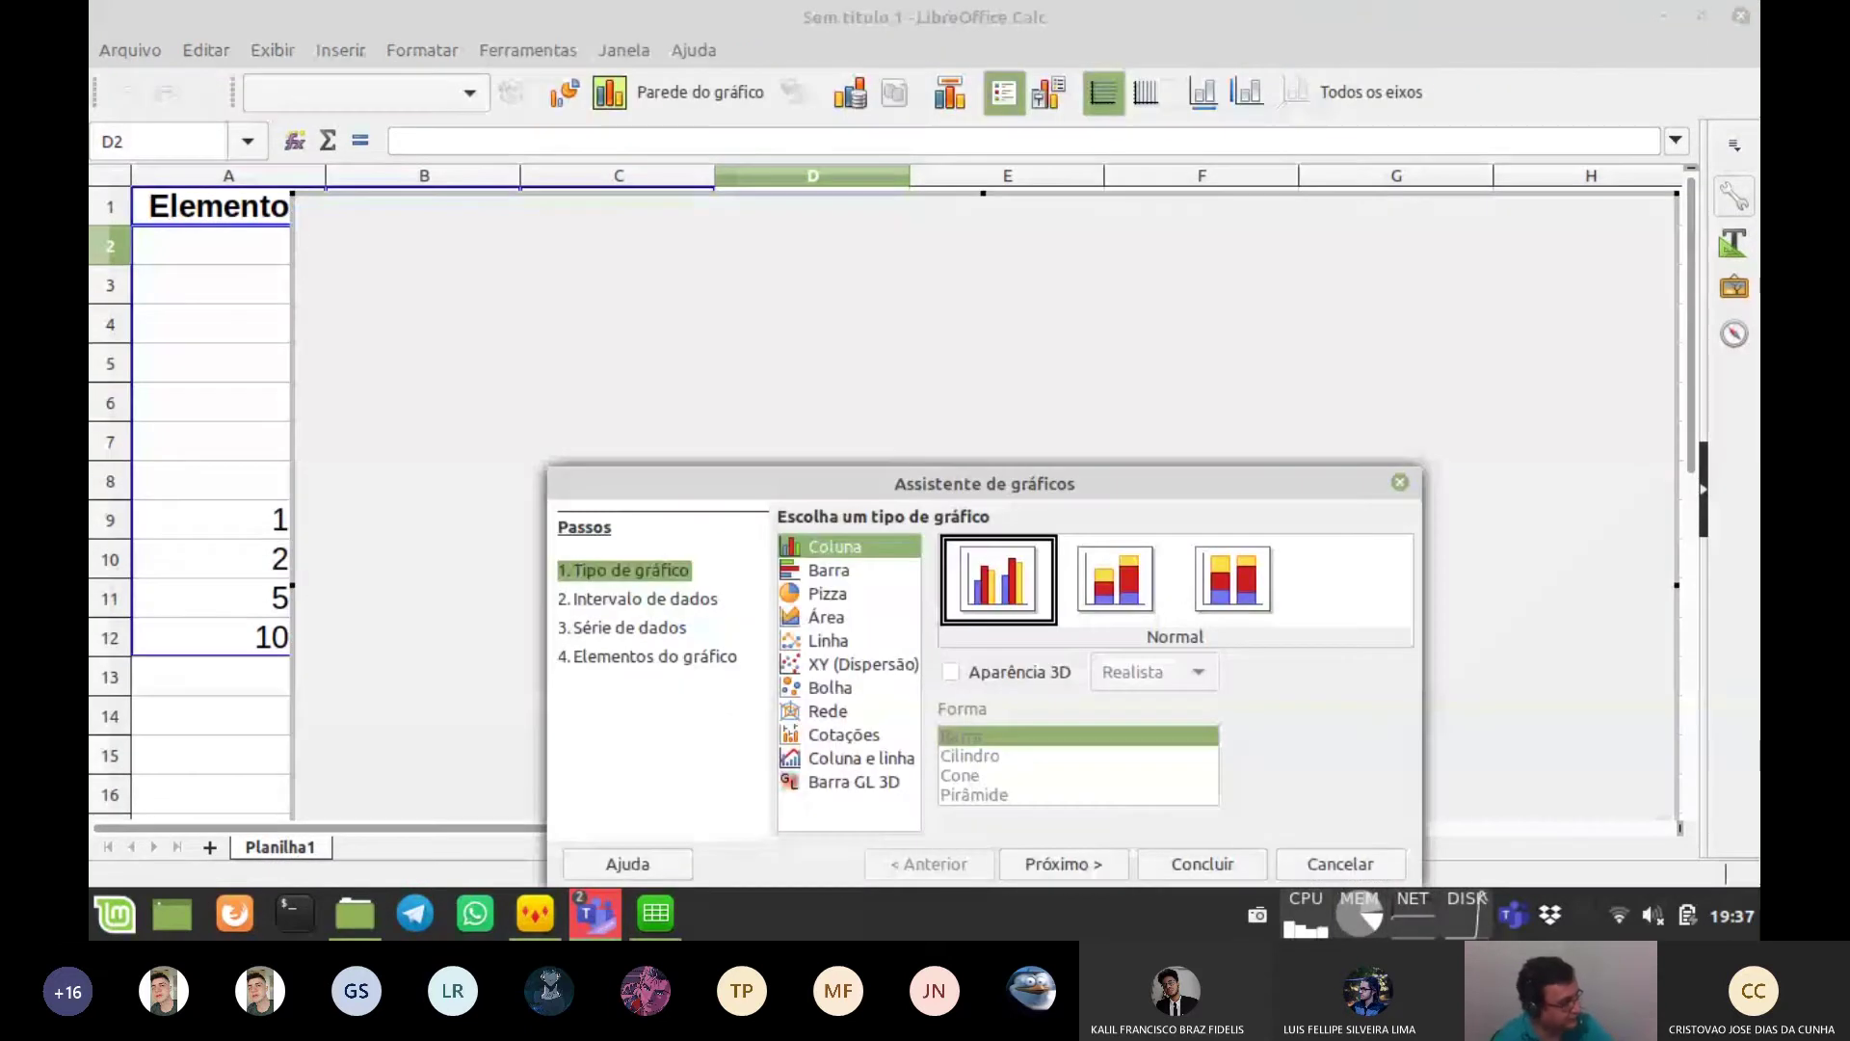
{"action": "left_click", "coordinate": [1340, 865]}
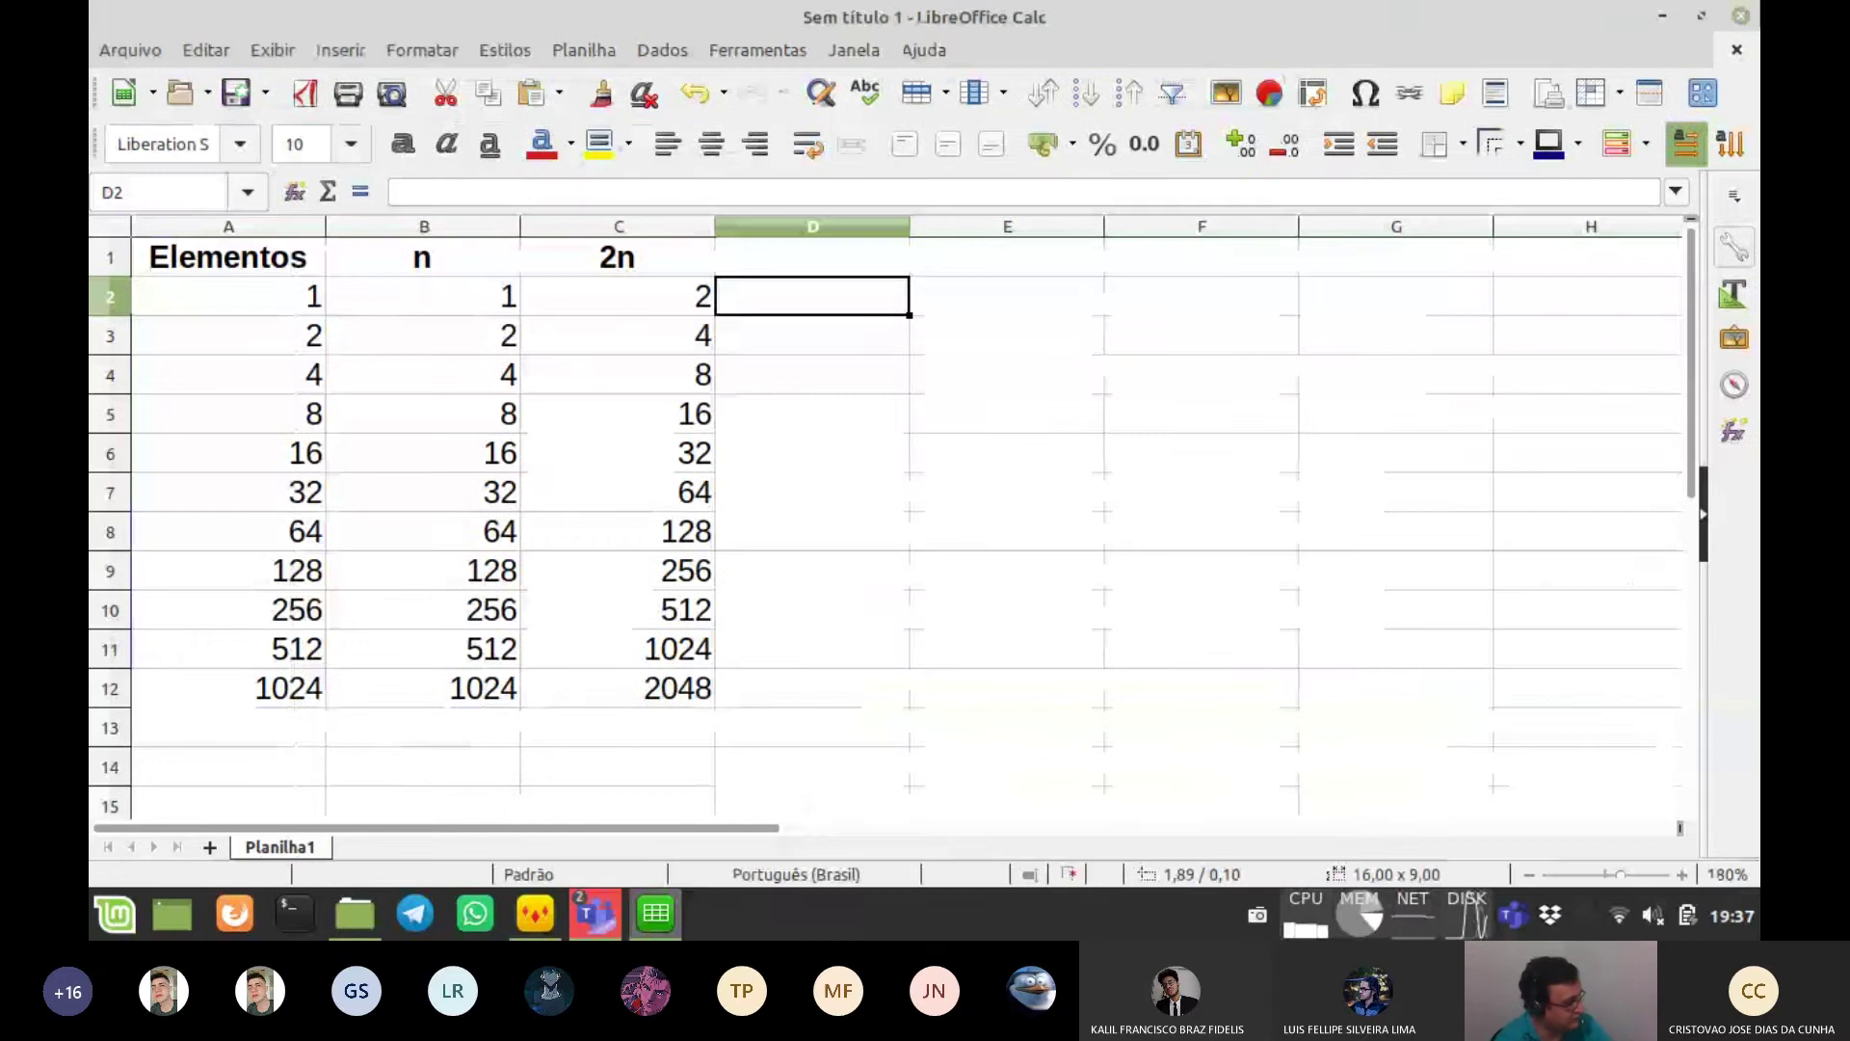
- Insert a line chart of the lines-only type (Somente linhas) from the range A1:B12
{"action": "left_click_drag", "start_coordinate": [228, 258], "coordinate": [491, 693]}
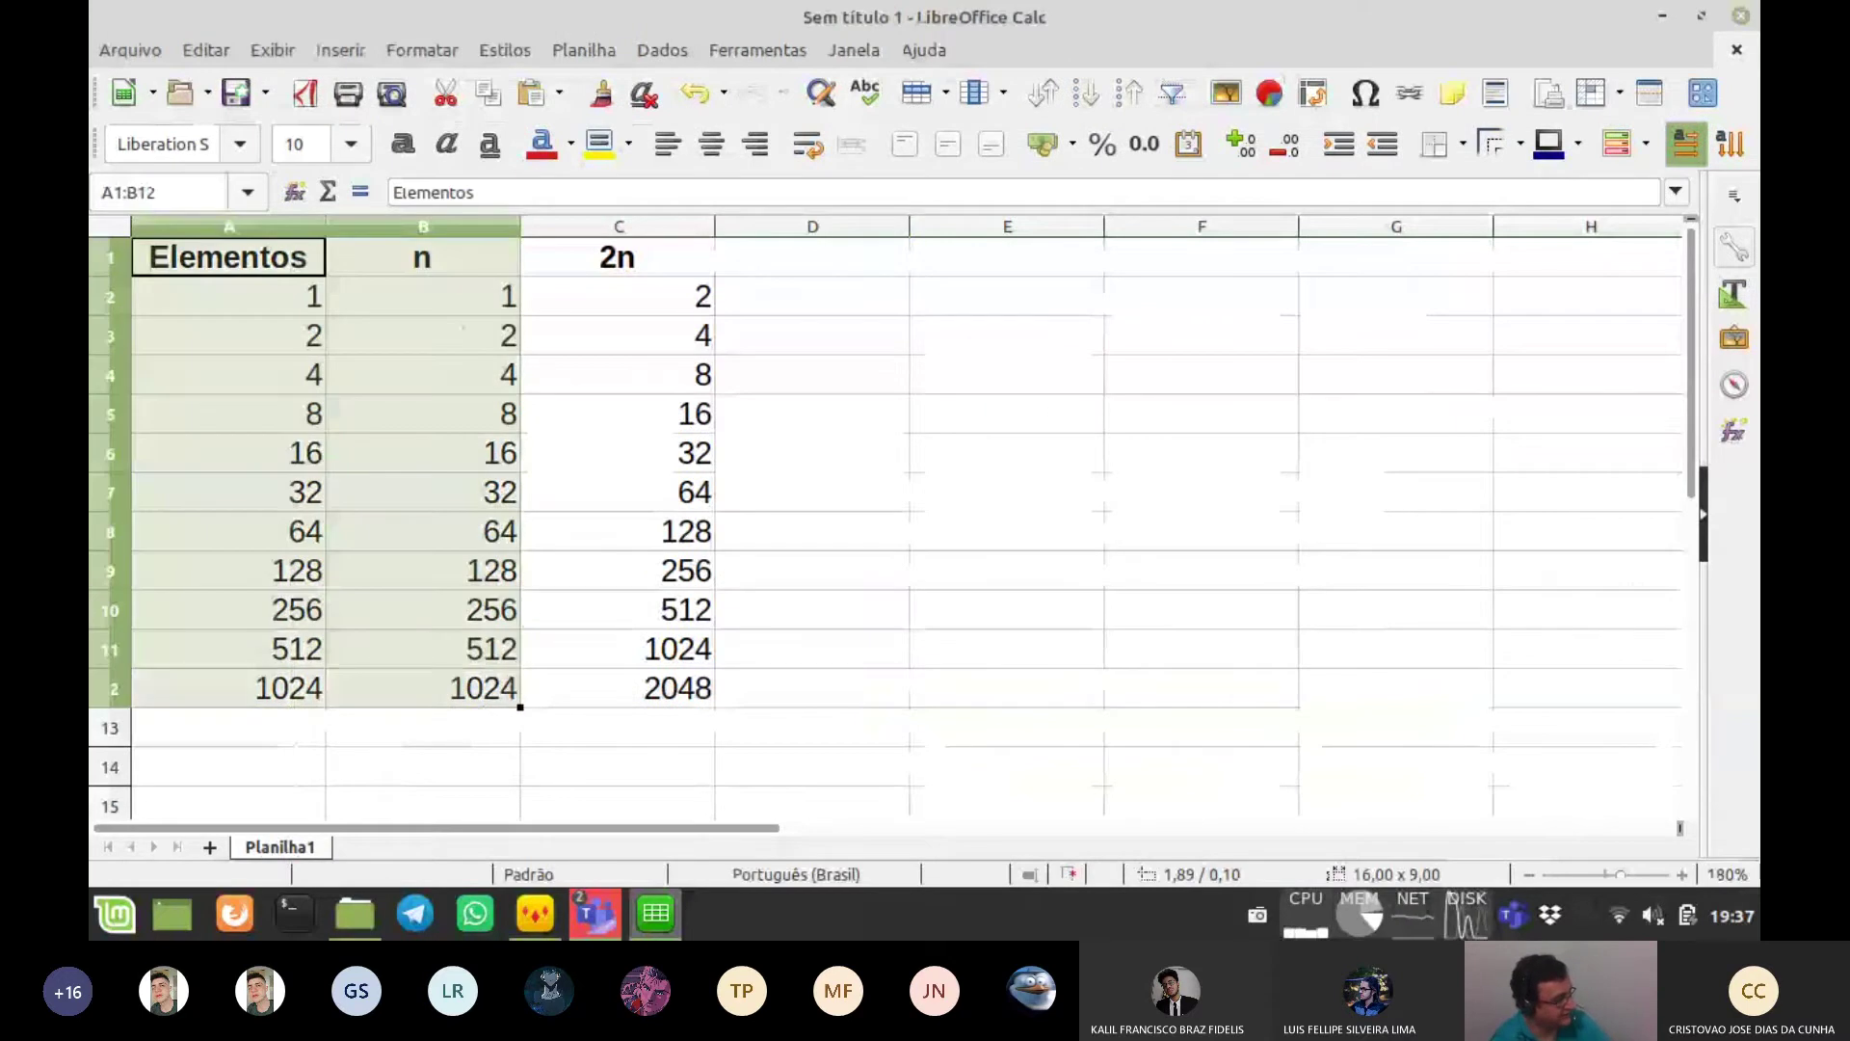
{"action": "left_click", "coordinate": [1269, 93]}
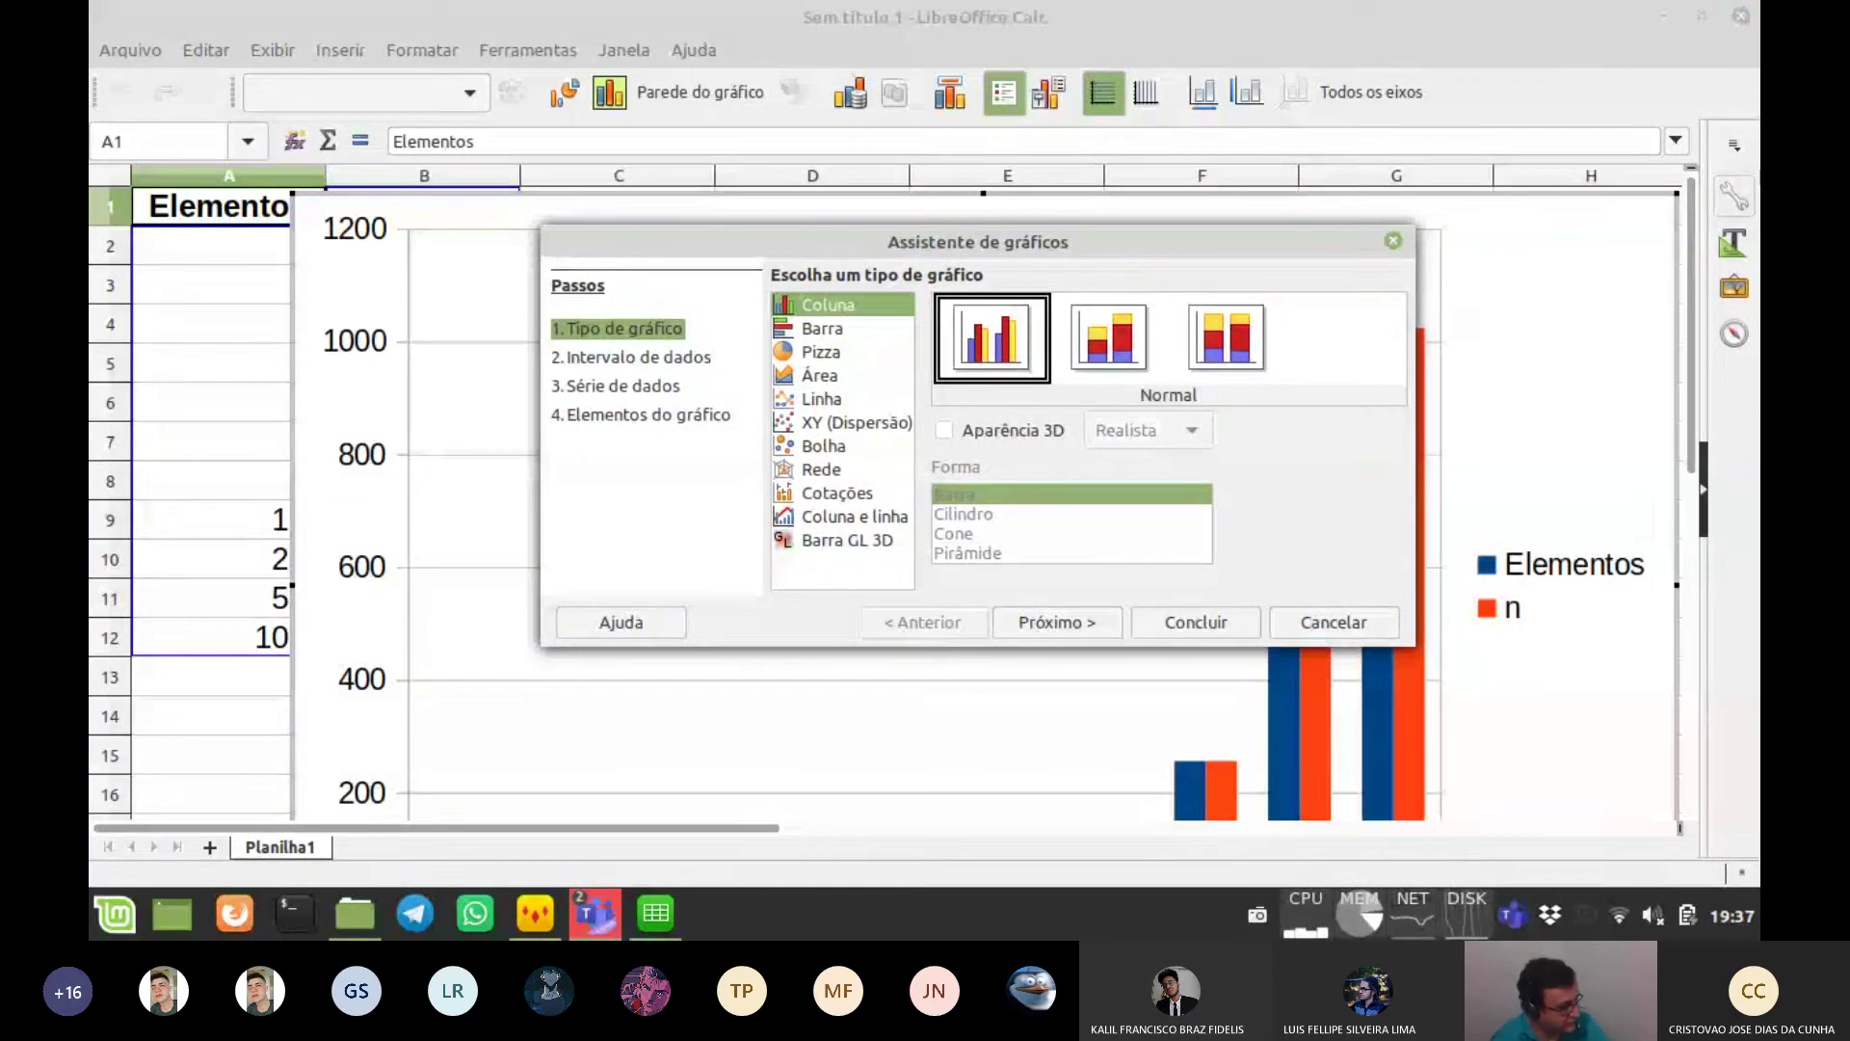
{"action": "left_click", "coordinate": [822, 399]}
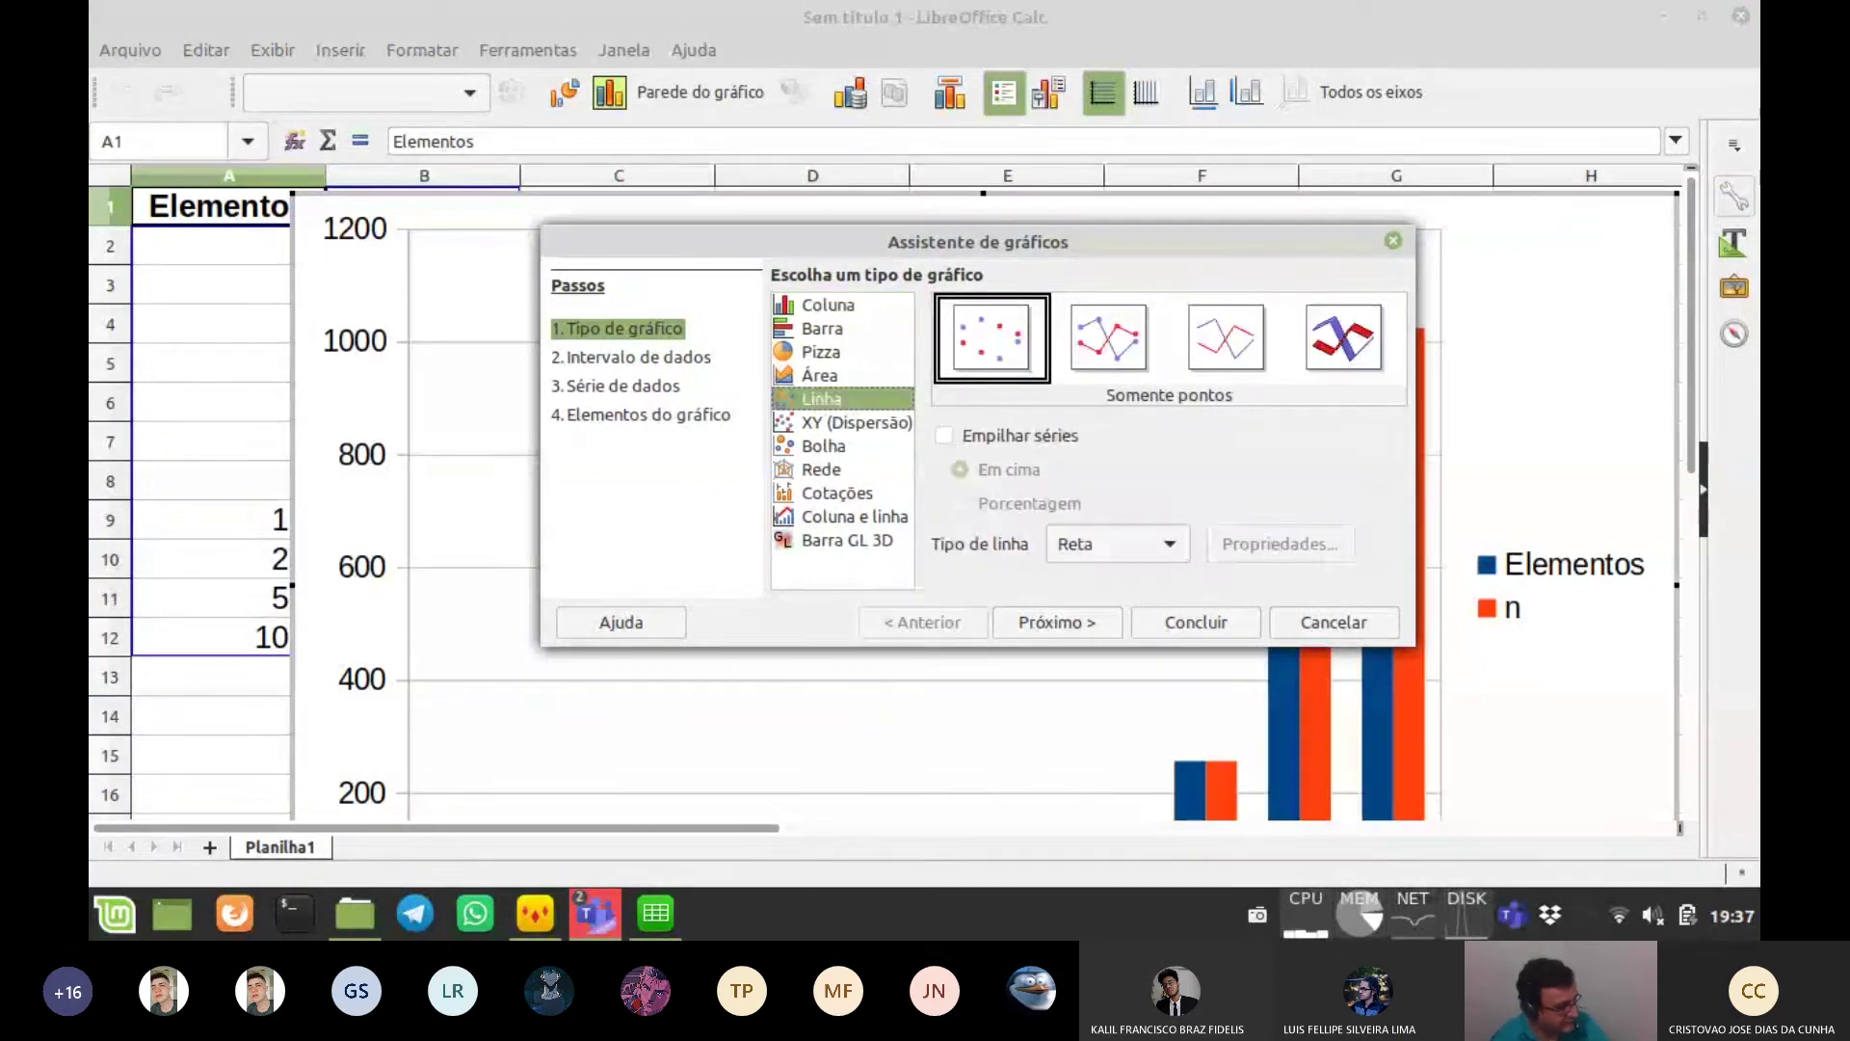
{"action": "left_click", "coordinate": [1226, 338]}
{"action": "left_click_drag", "start_coordinate": [1181, 242], "coordinate": [899, 212]}
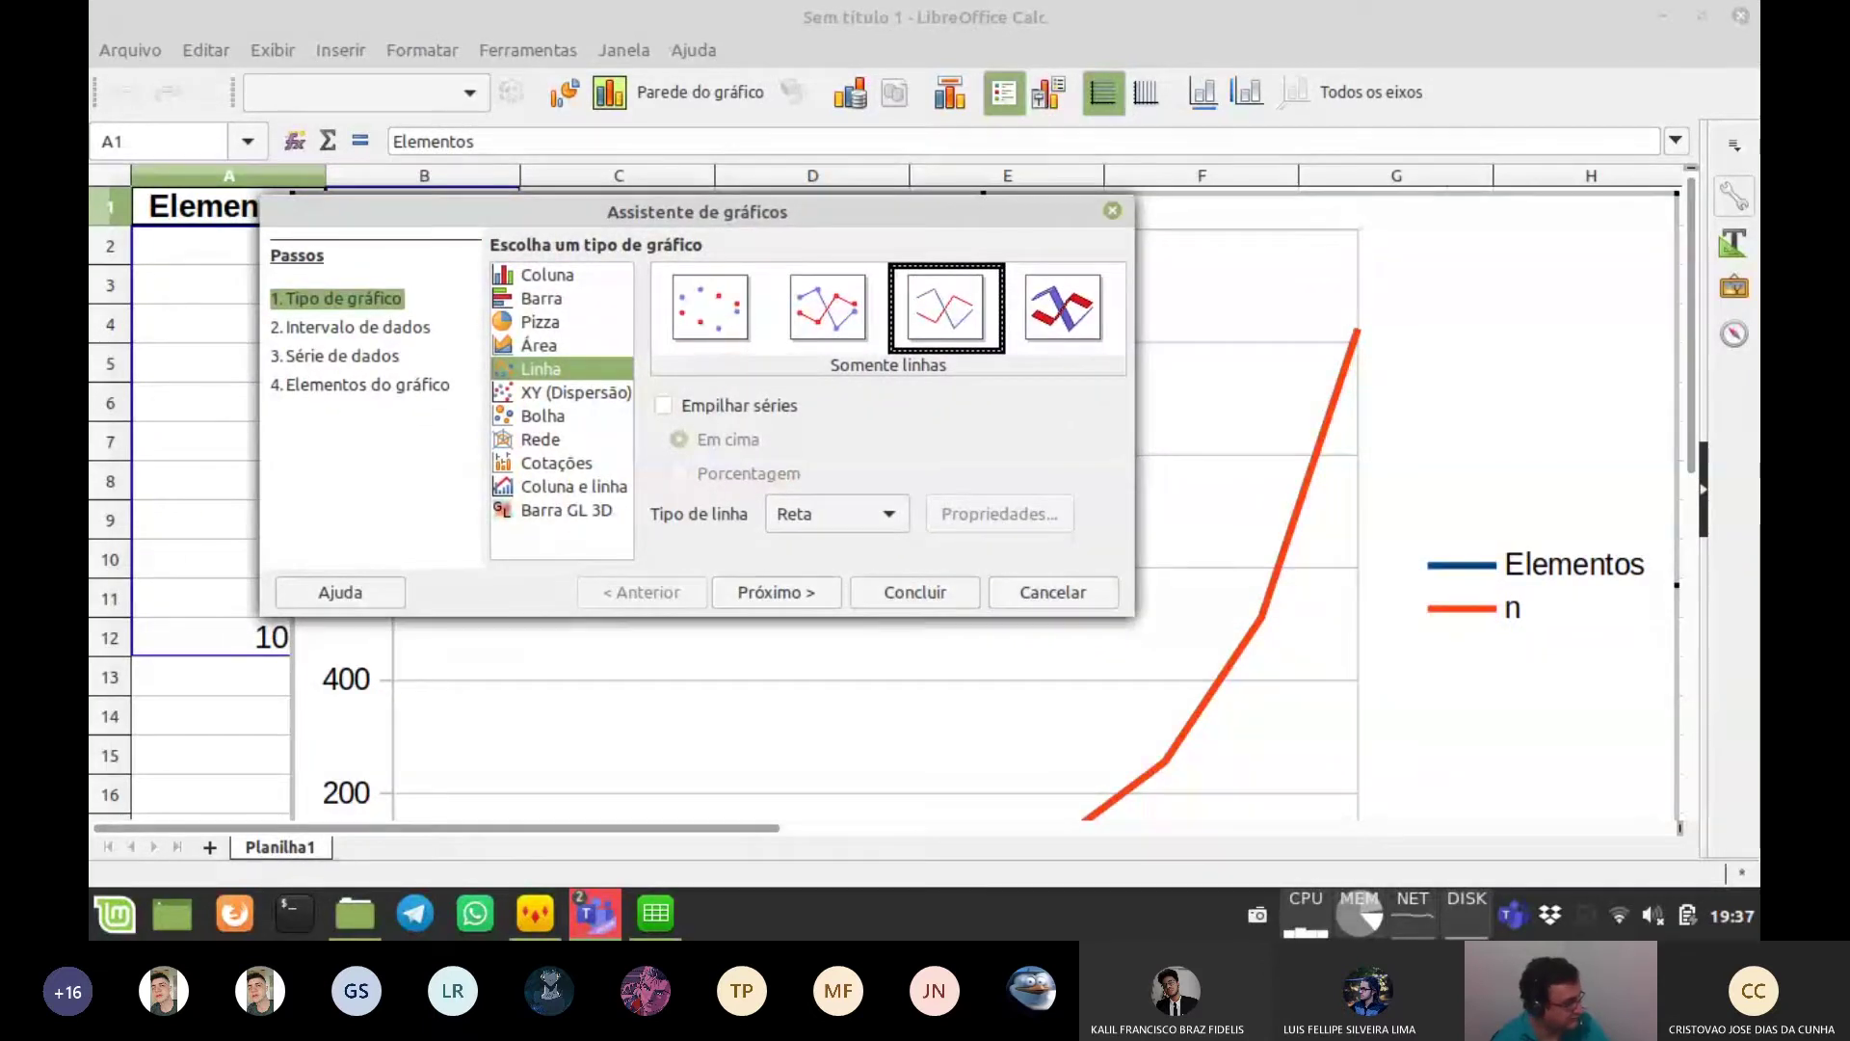
{"action": "left_click_drag", "start_coordinate": [696, 211], "coordinate": [1051, 222]}
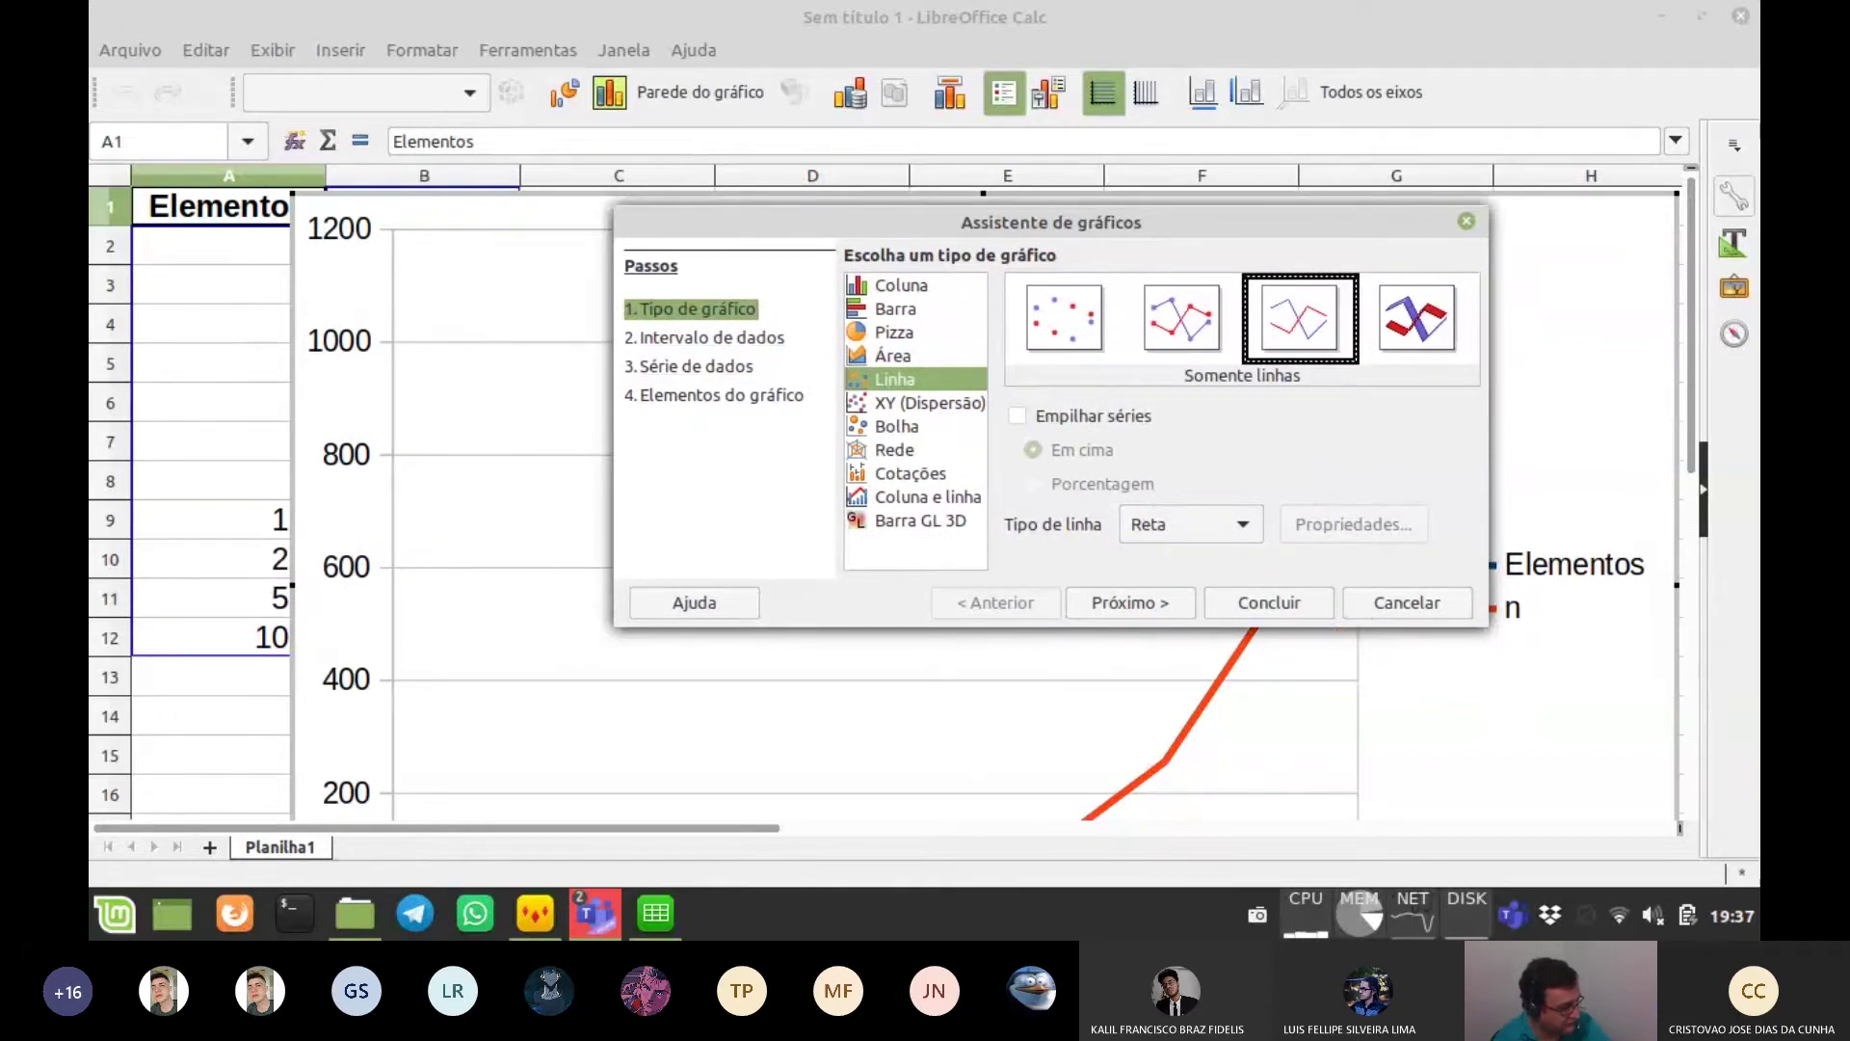
{"action": "left_click", "coordinate": [696, 366]}
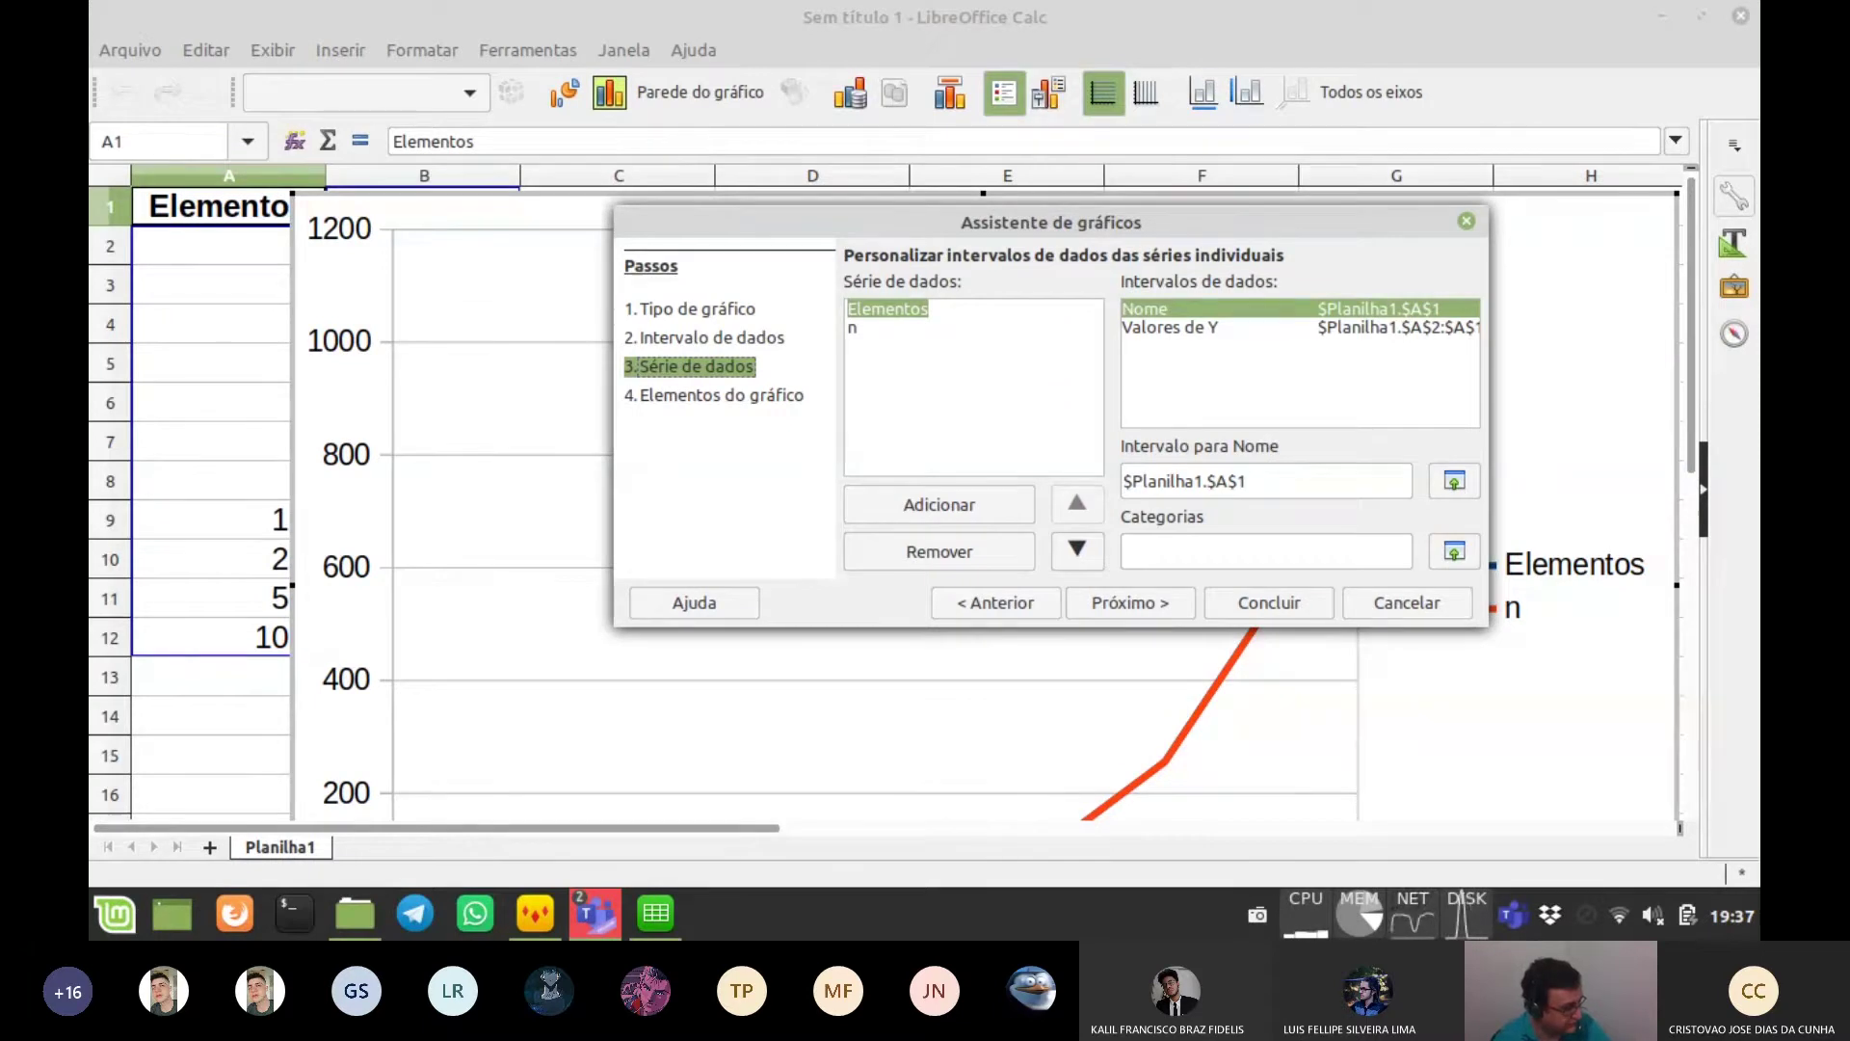
{"action": "left_click_drag", "start_coordinate": [1051, 223], "coordinate": [839, 227]}
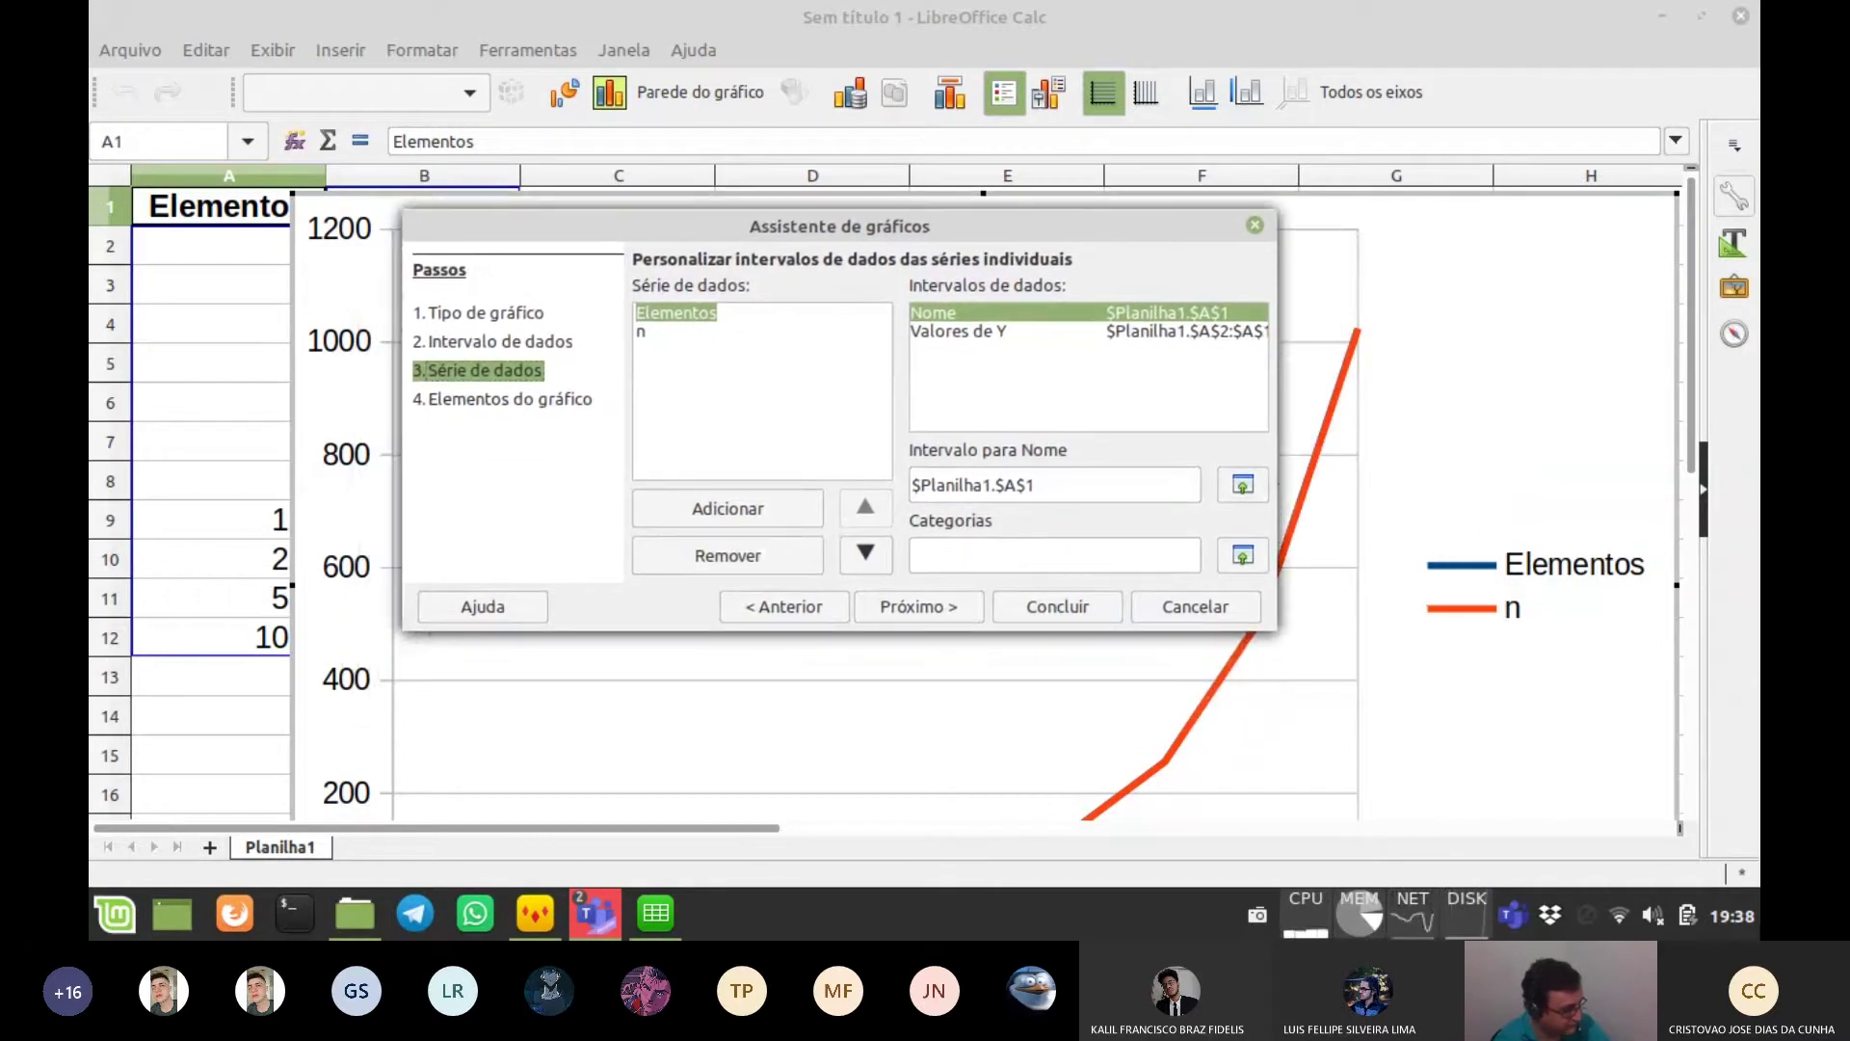
{"action": "left_click", "coordinate": [1057, 607]}
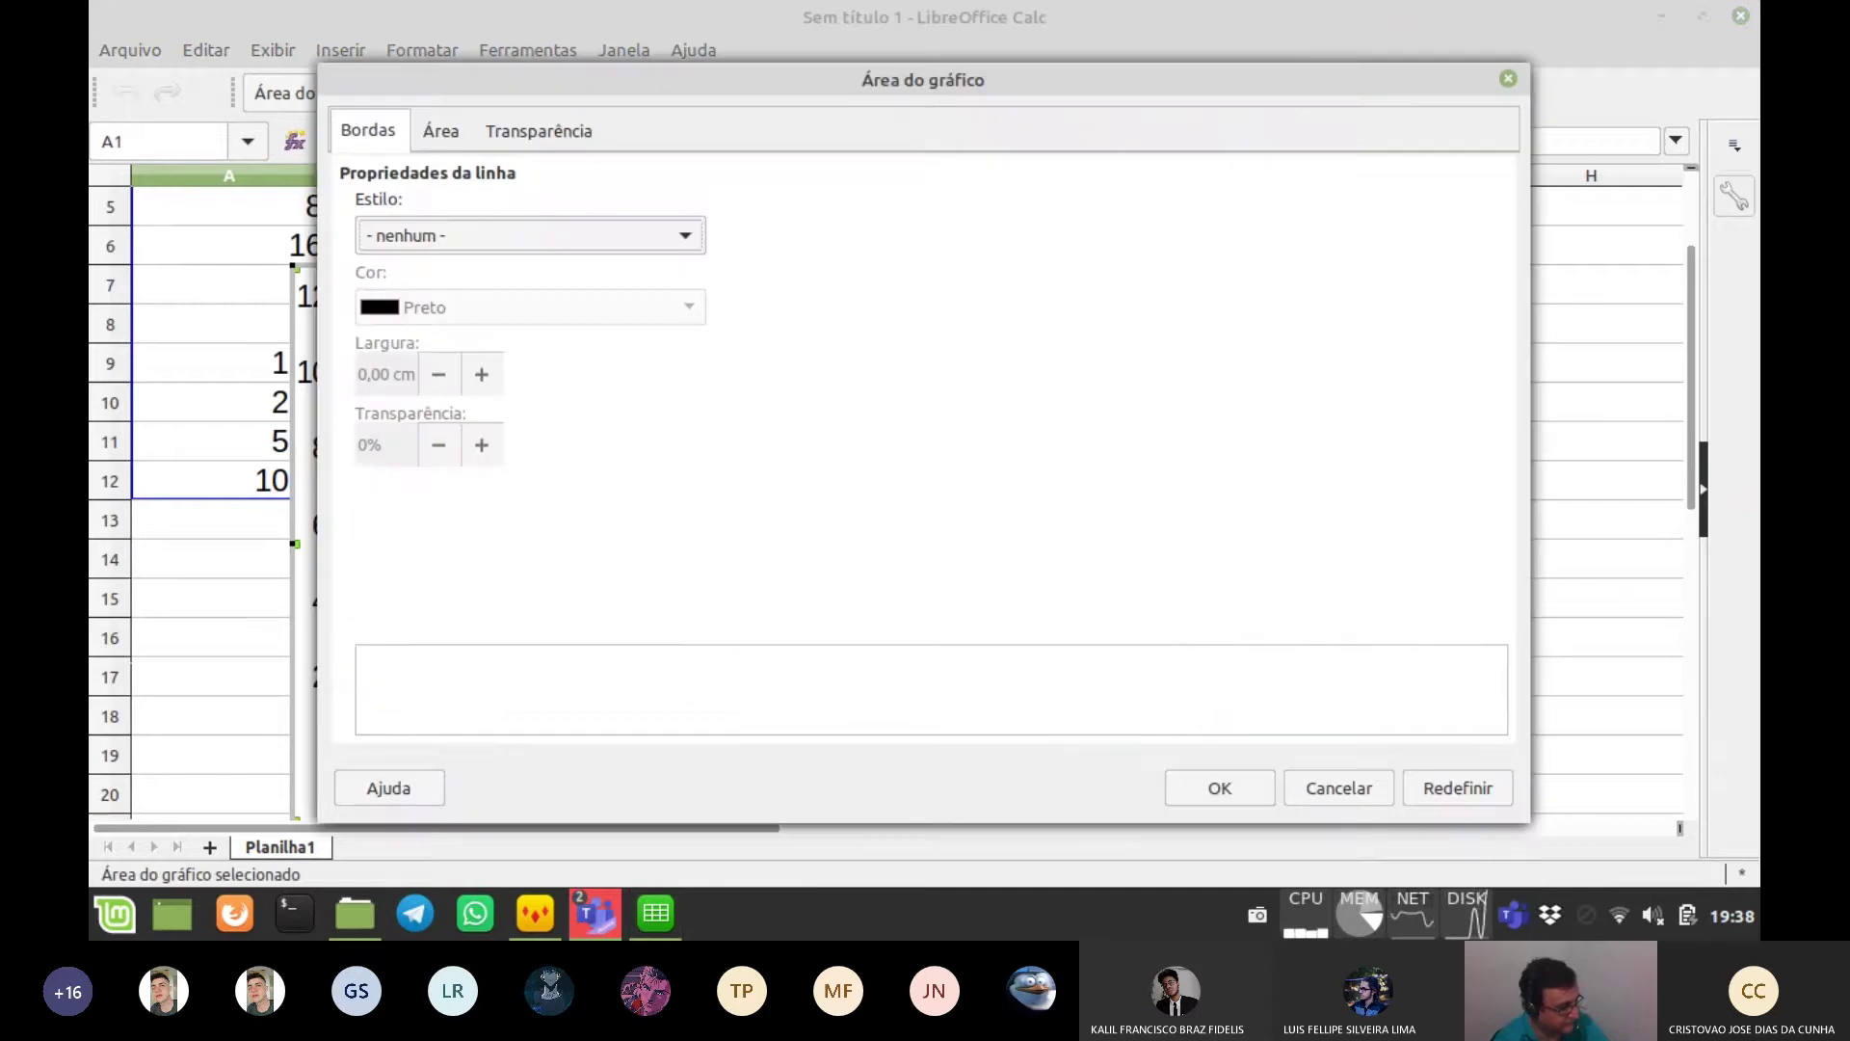
- Dismiss the chart area formatting and move the chart beside the table, over columns D to H, starting at row 5
{"action": "left_click", "coordinate": [1338, 788]}
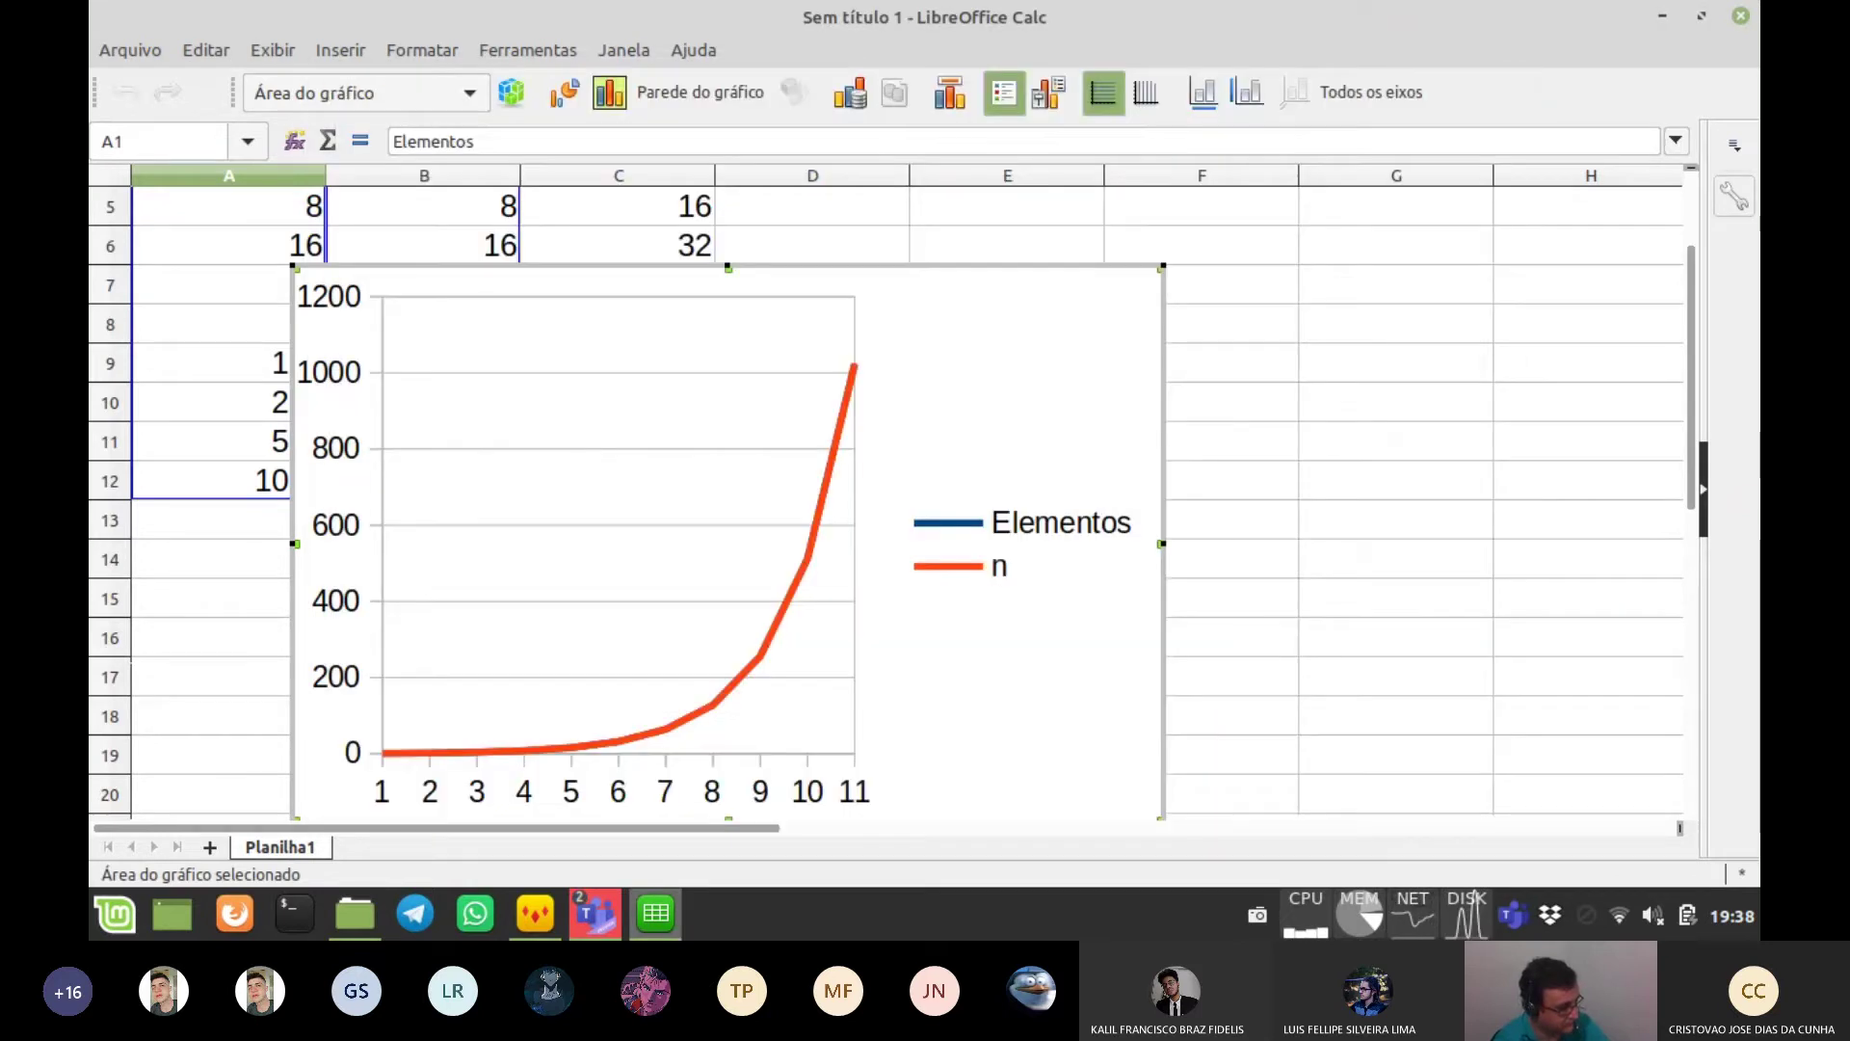
{"action": "left_click_drag", "start_coordinate": [1163, 665], "coordinate": [1648, 601]}
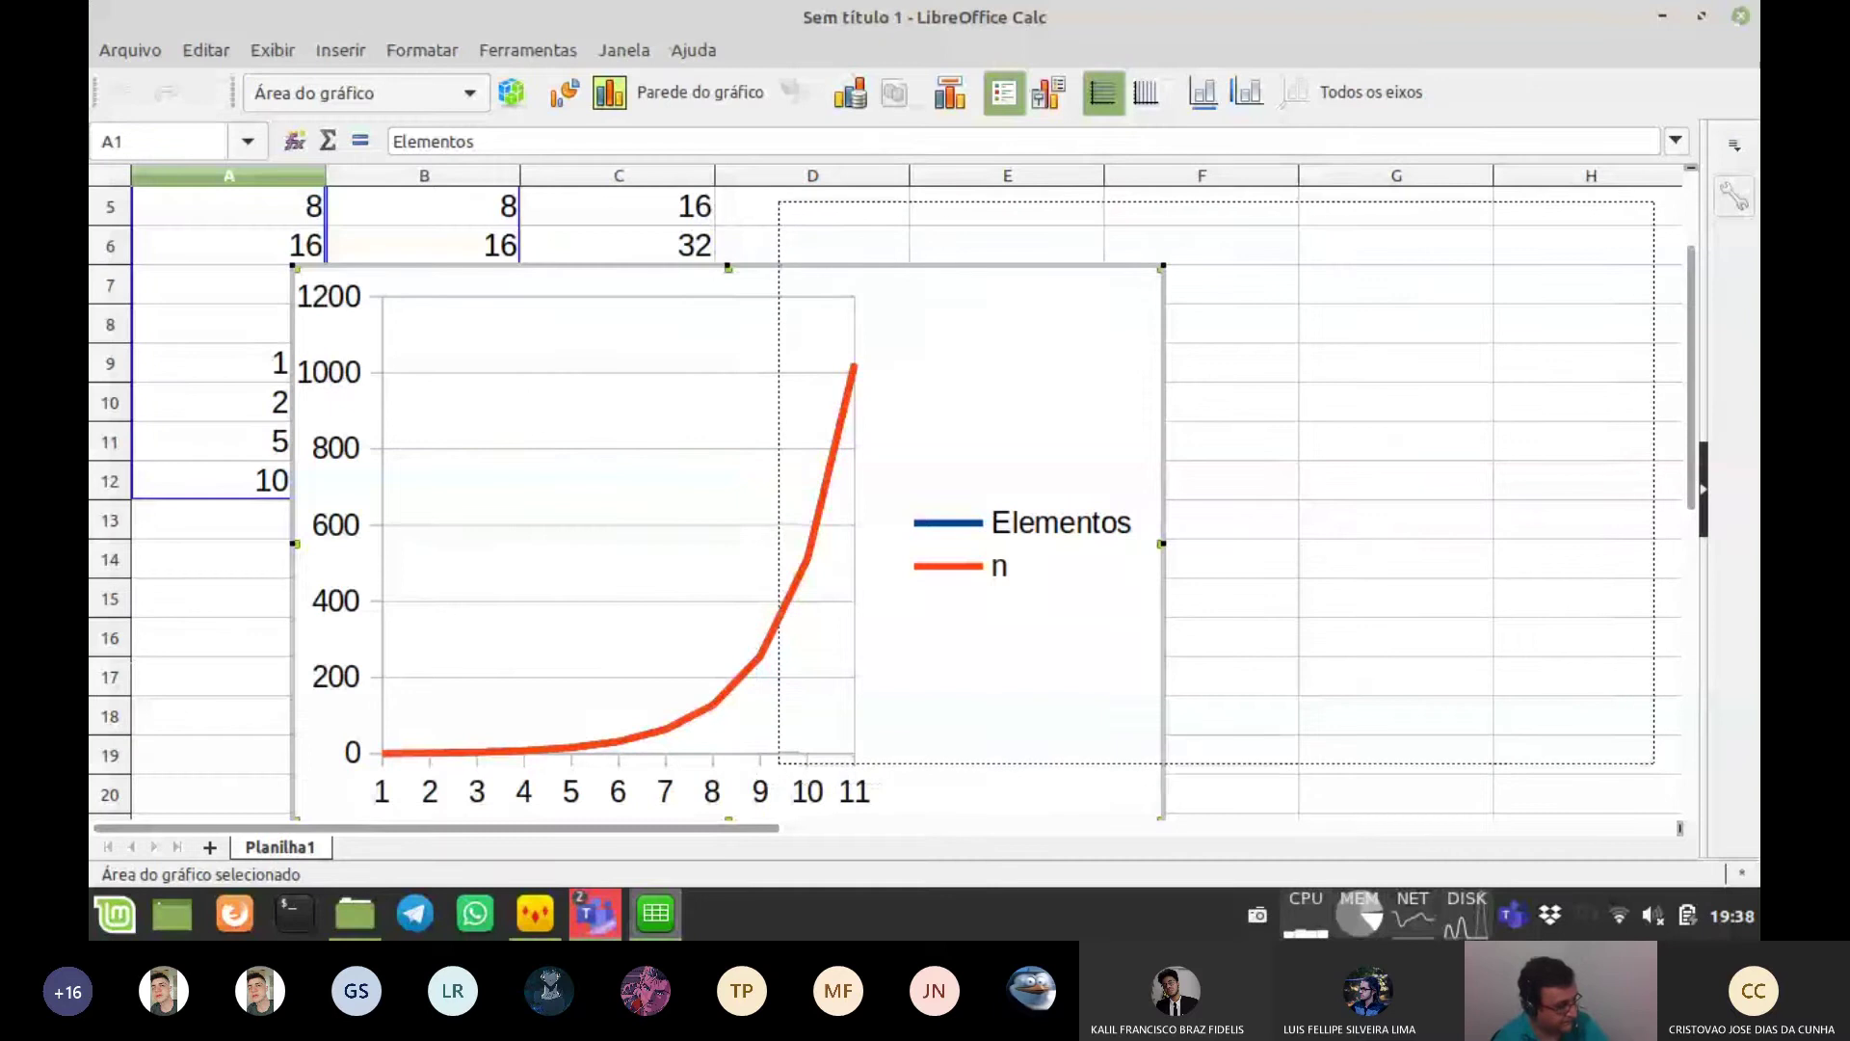
{"action": "left_click_drag", "start_coordinate": [1160, 478], "coordinate": [1160, 478]}
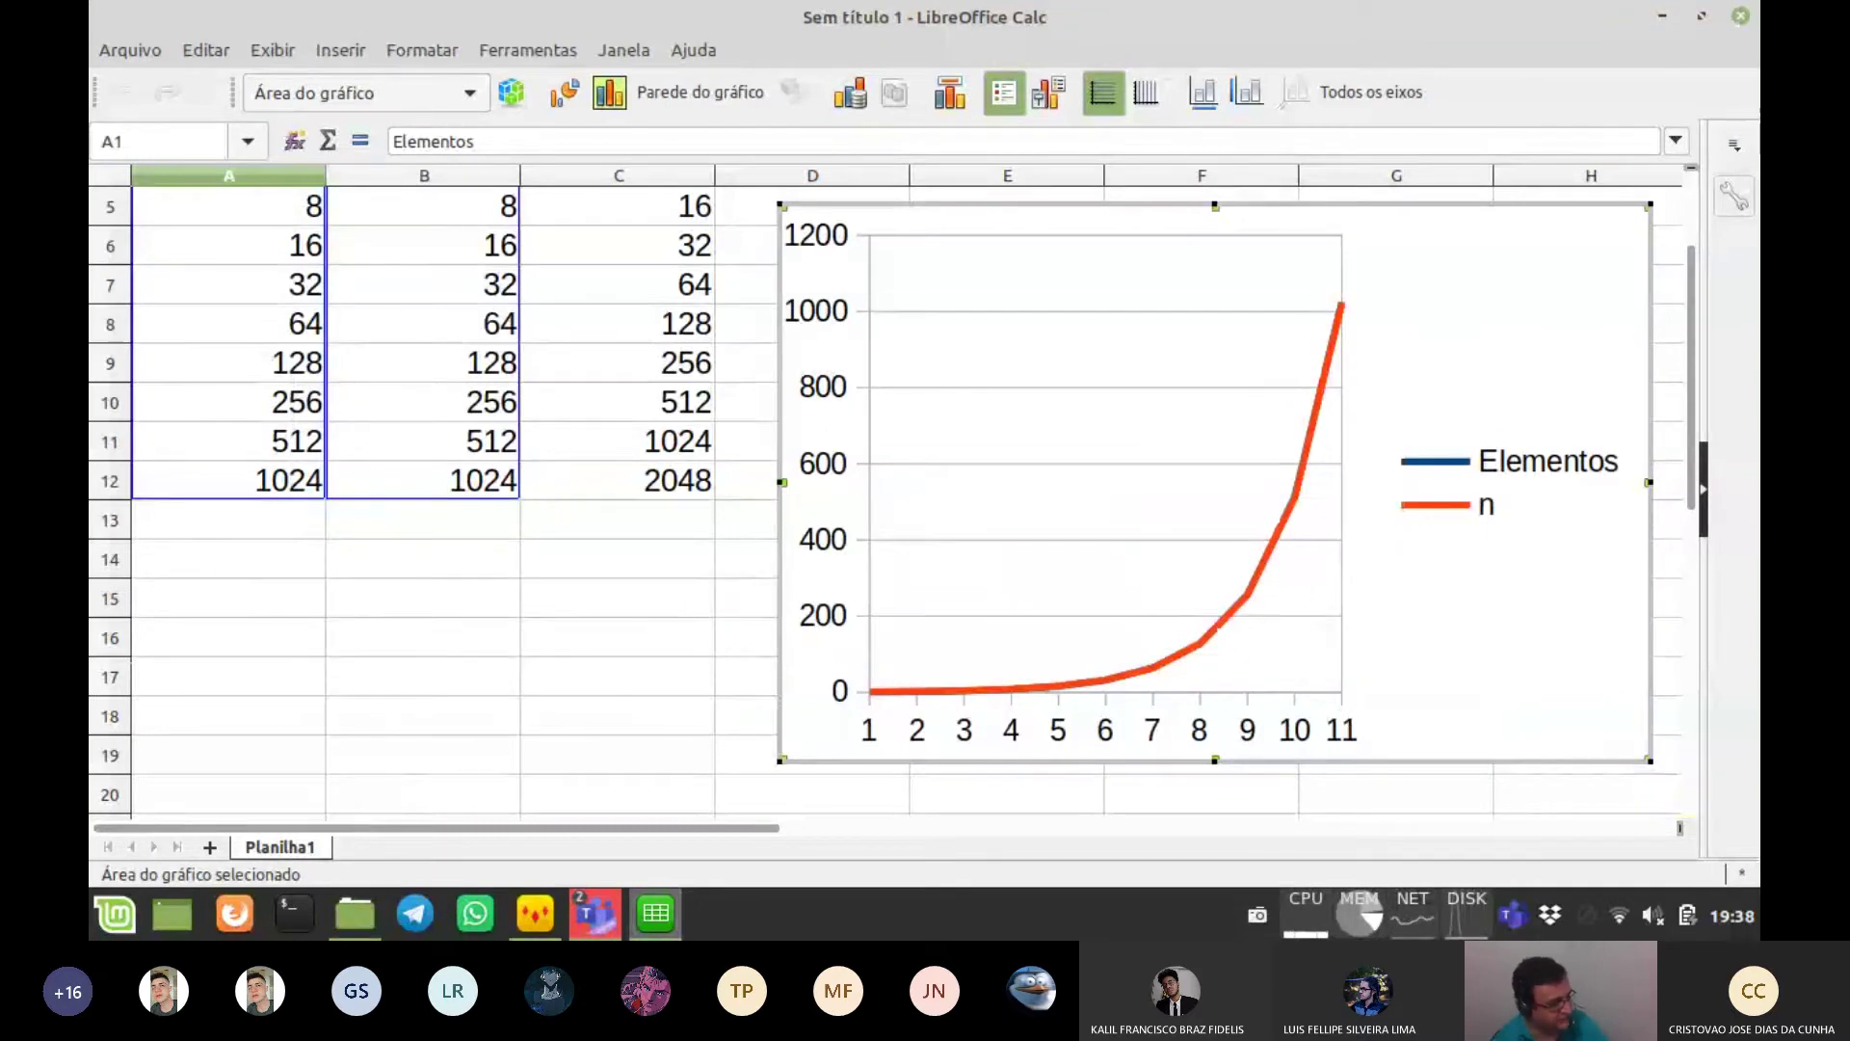
{"action": "scroll", "coordinate": [887, 496], "scroll_direction": "up", "scroll_amount": 2}
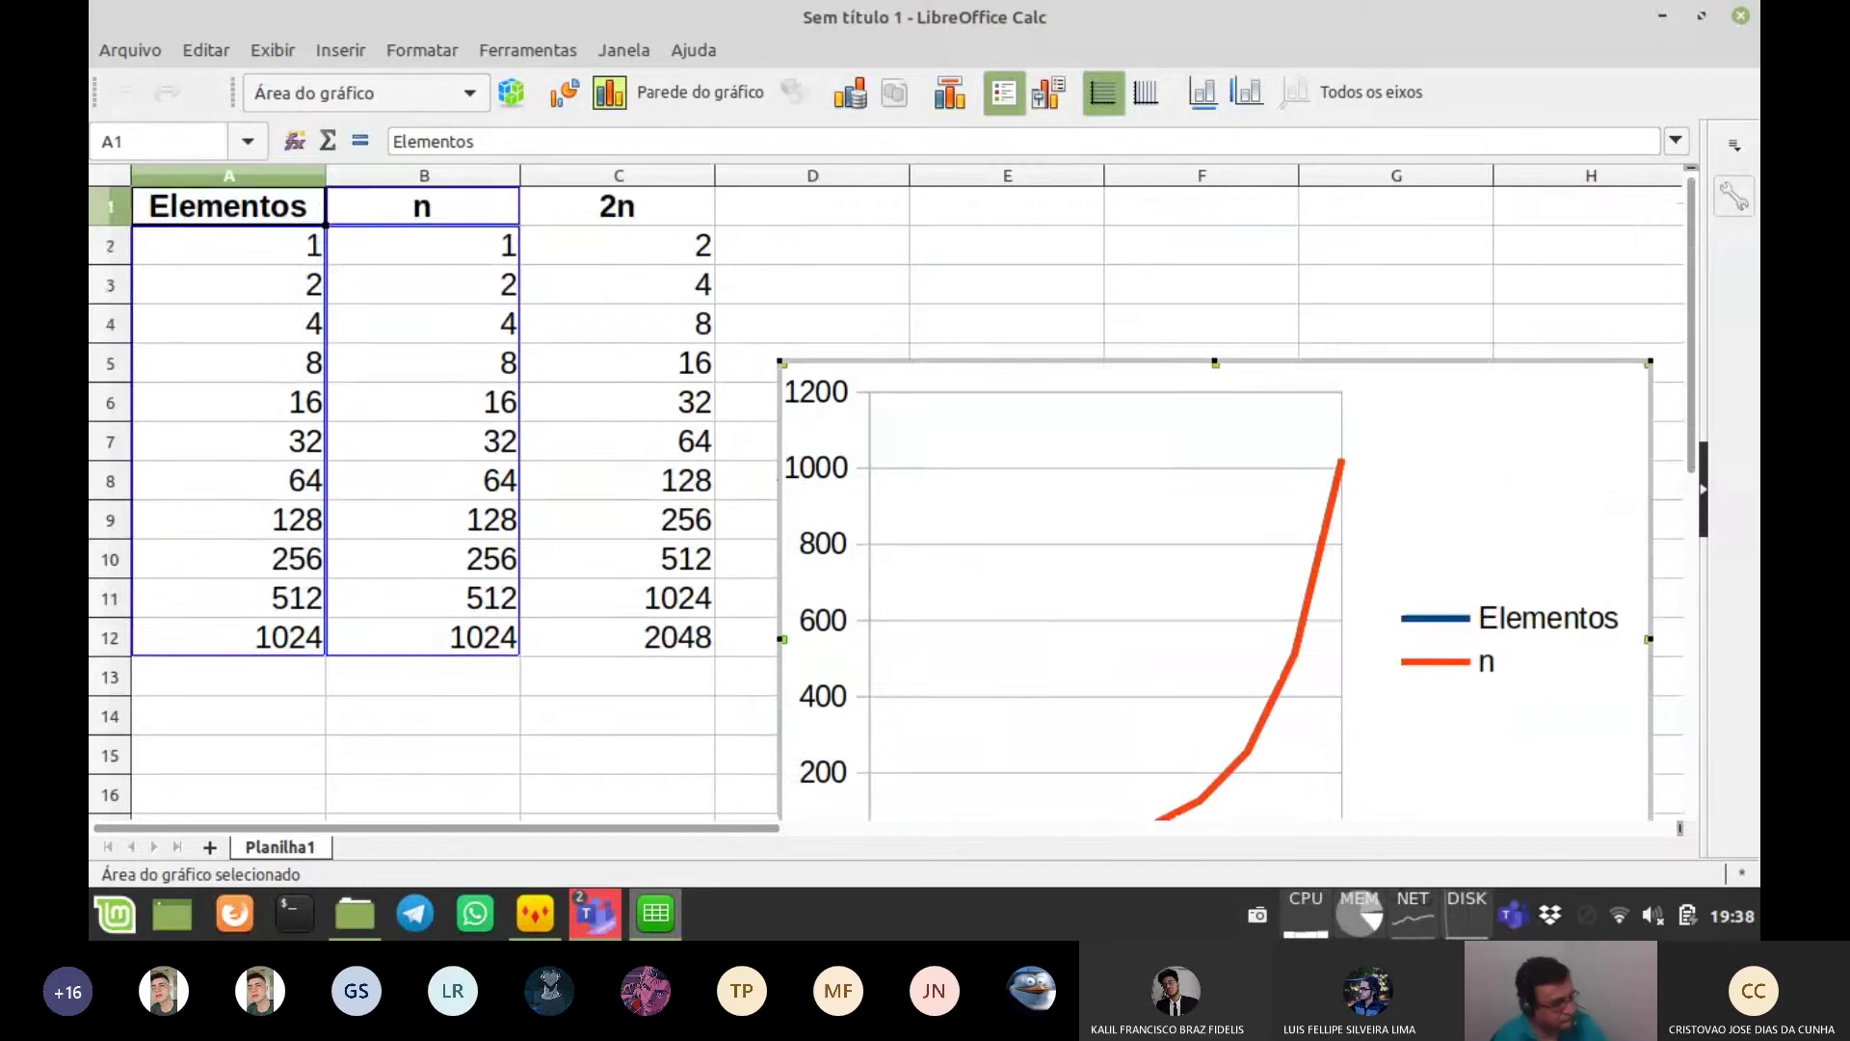
{"action": "scroll", "coordinate": [886, 496], "scroll_direction": "down", "scroll_amount": 6}
{"action": "scroll", "coordinate": [886, 496], "scroll_direction": "up", "scroll_amount": 6}
{"action": "scroll", "coordinate": [887, 497], "scroll_direction": "down", "scroll_amount": 2}
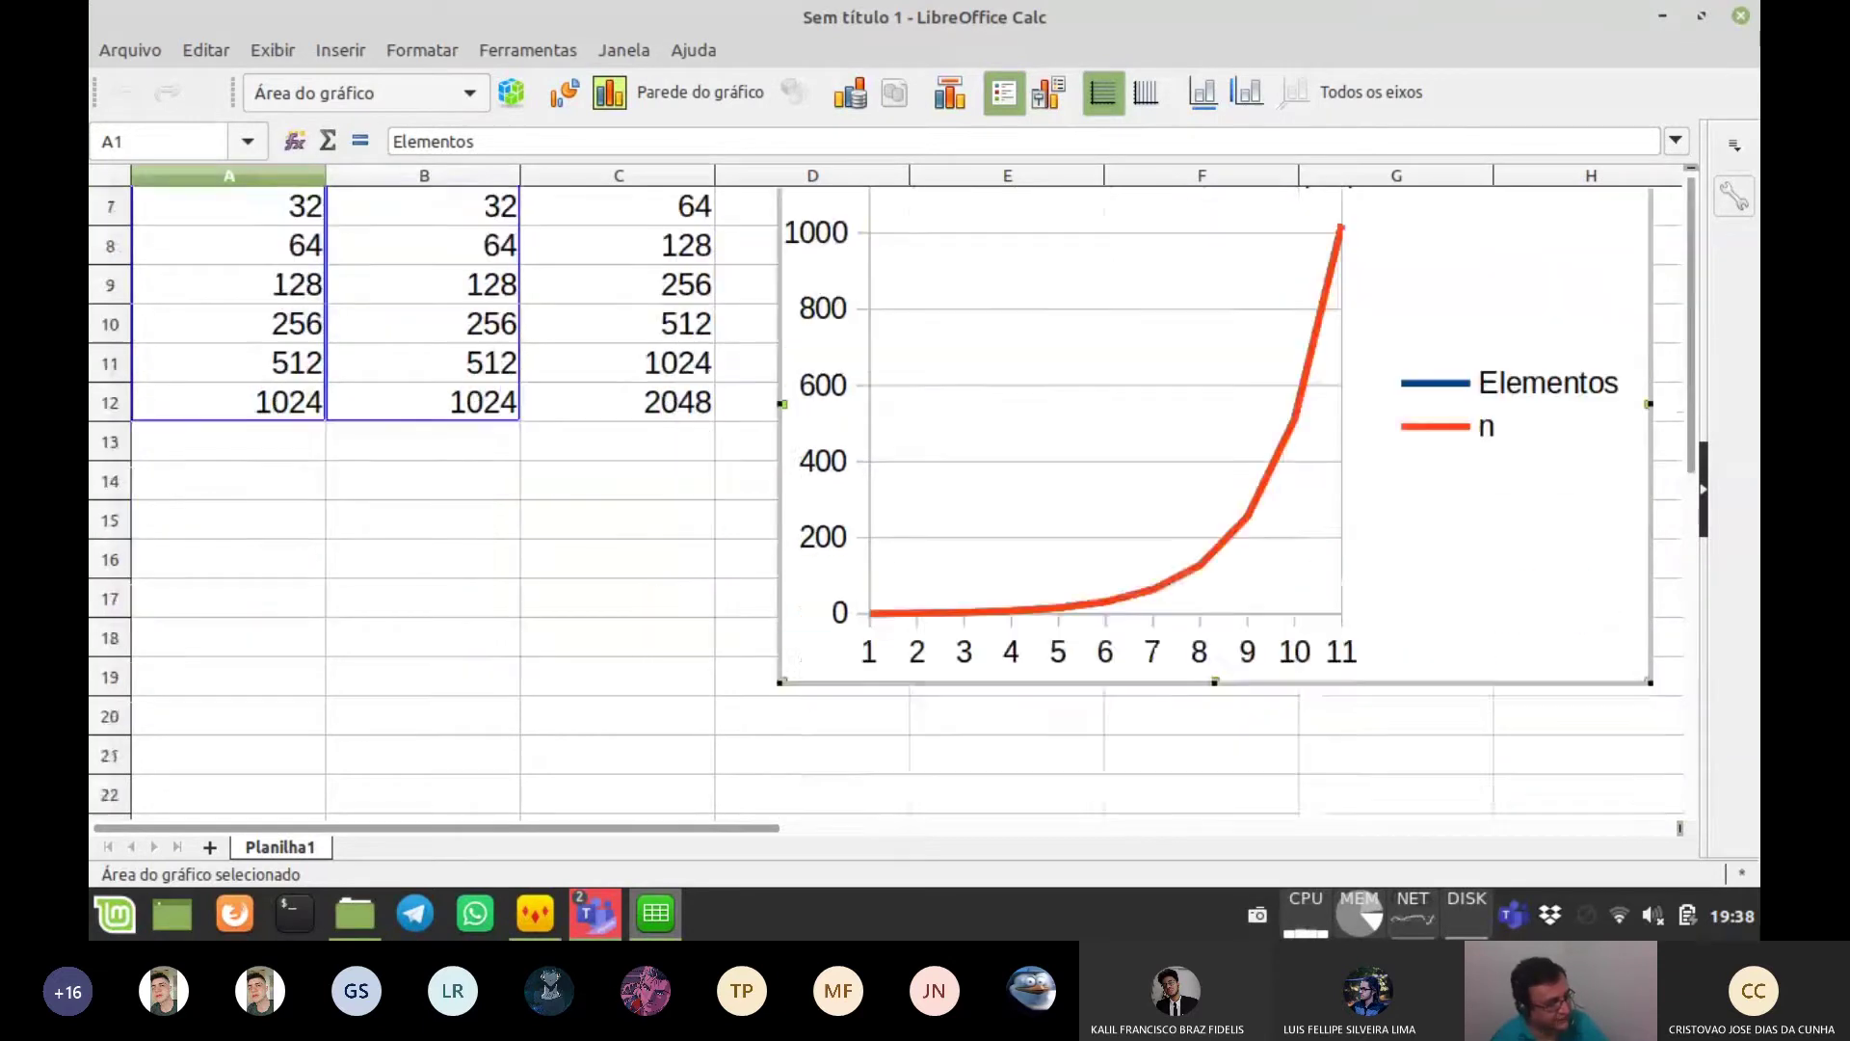
{"action": "scroll", "coordinate": [887, 496], "scroll_direction": "up", "scroll_amount": 2}
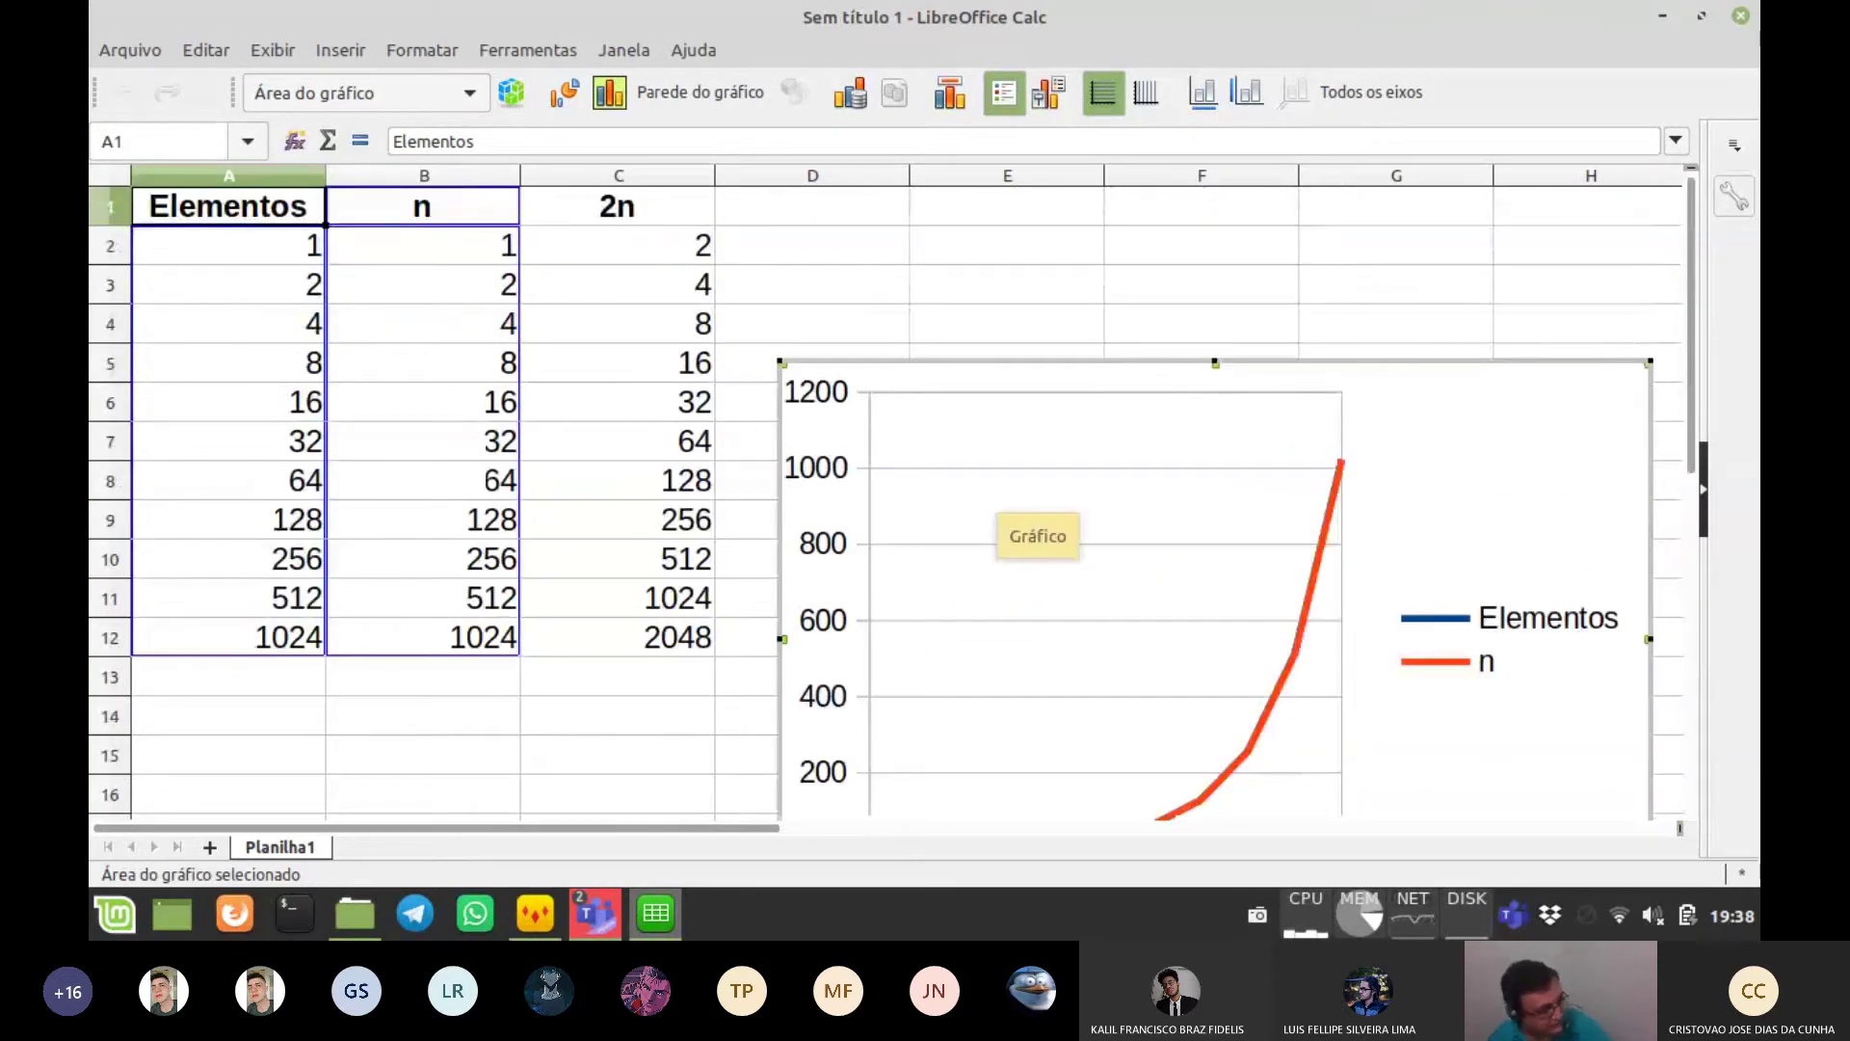
- Try to delete the line chart
{"action": "key", "text": "Delete"}
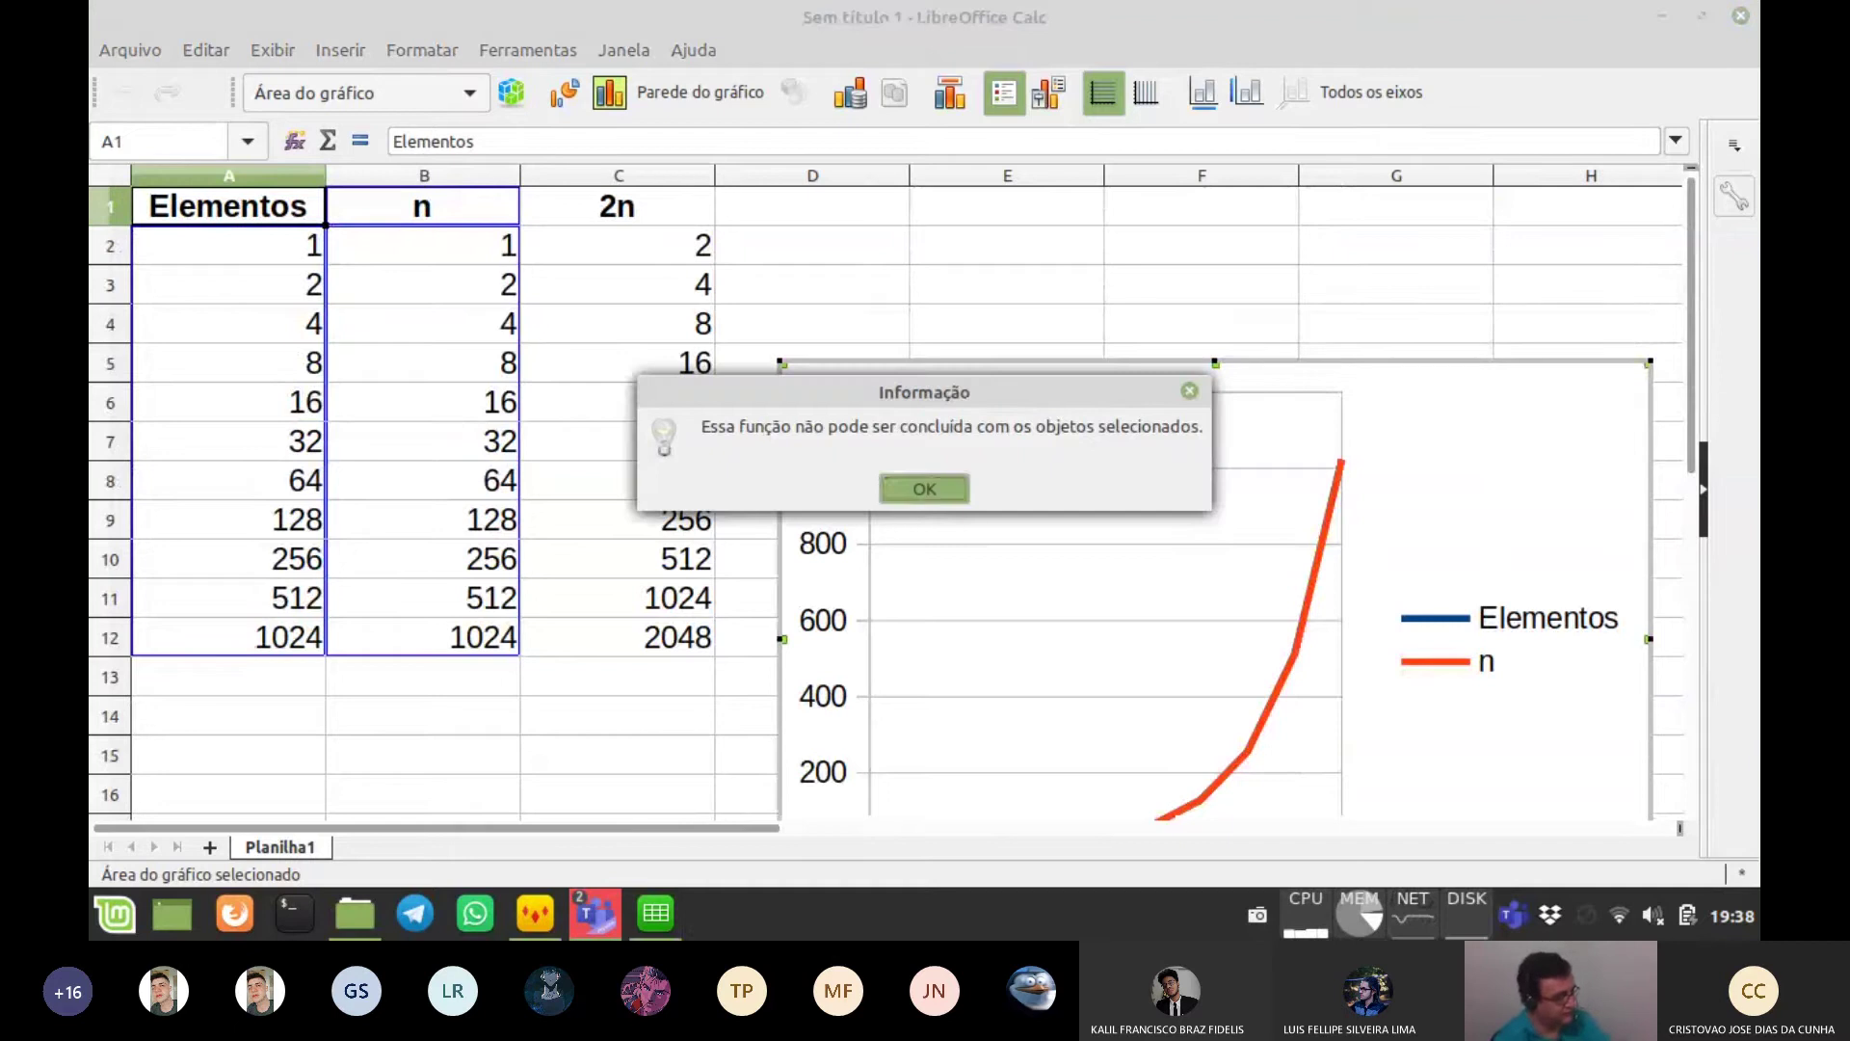
{"action": "key", "text": "Return"}
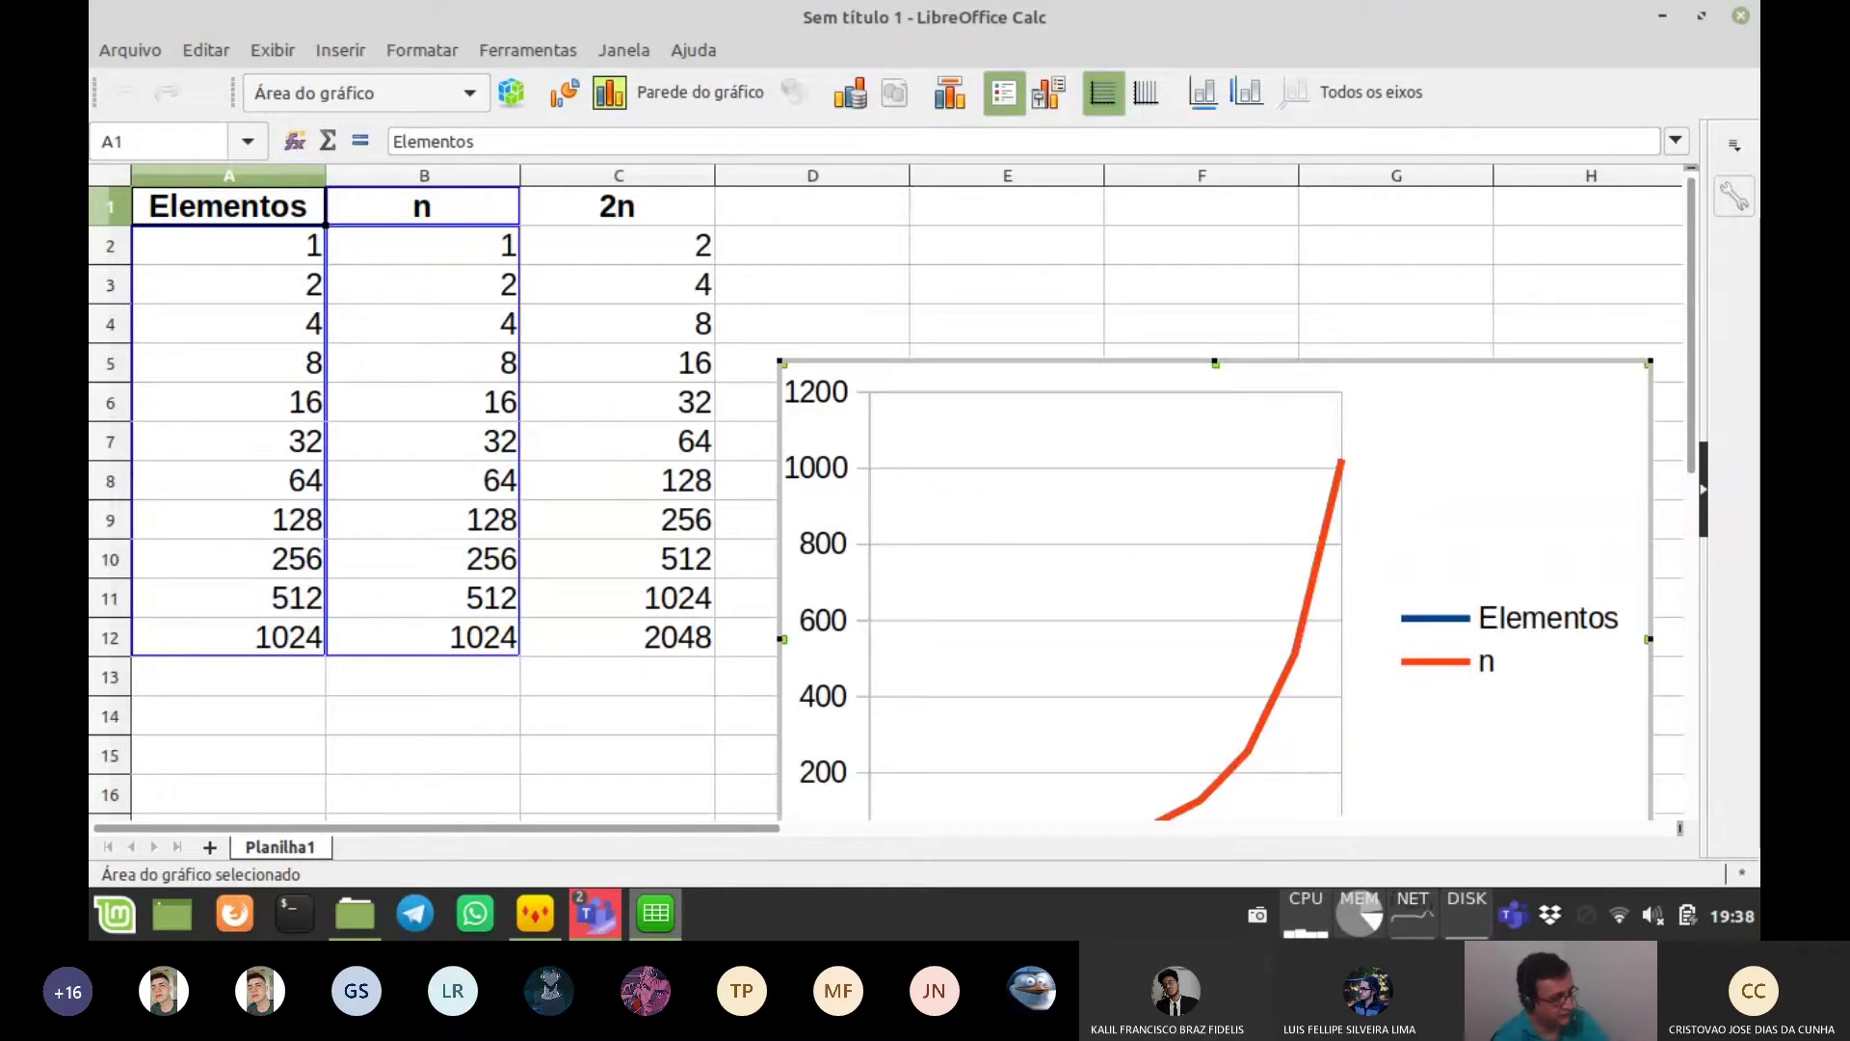
{"action": "key", "text": "Delete"}
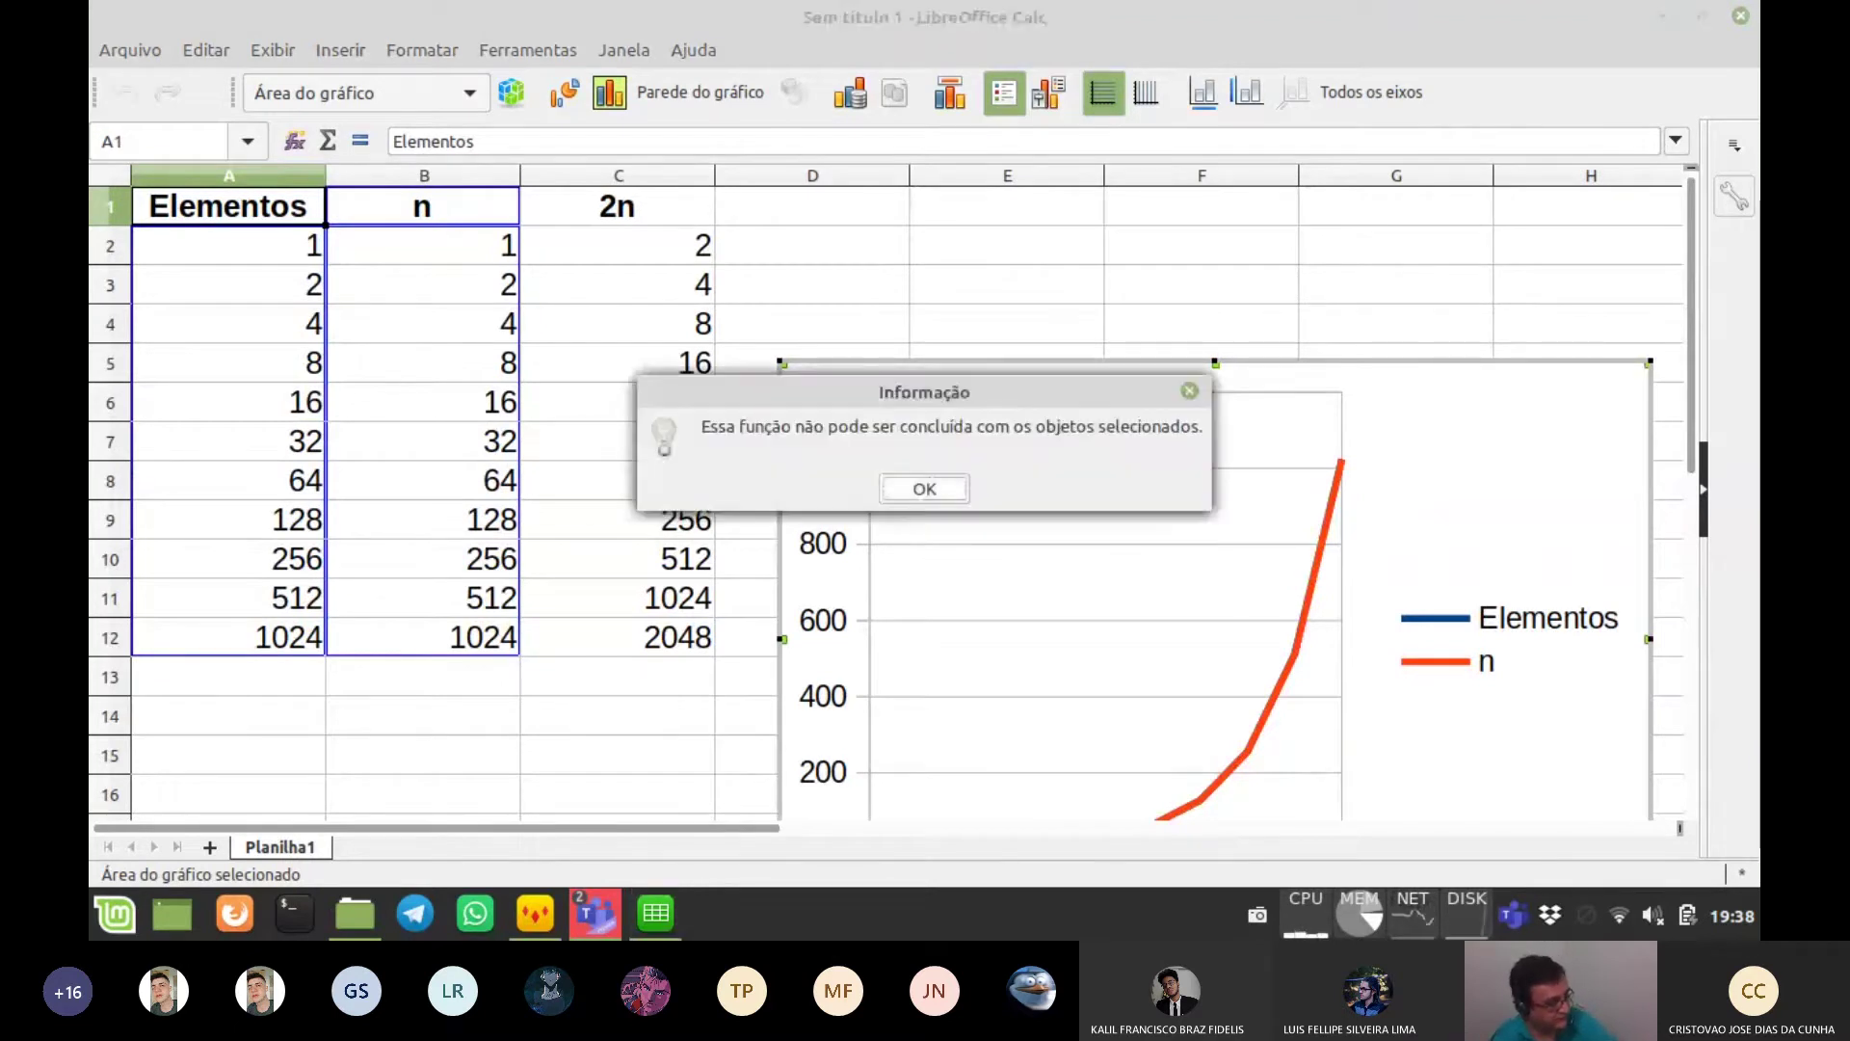
{"action": "key", "text": "Return"}
- Leave chart editing and select the header cell B1 ("n") in the table
{"action": "key", "text": "Escape"}
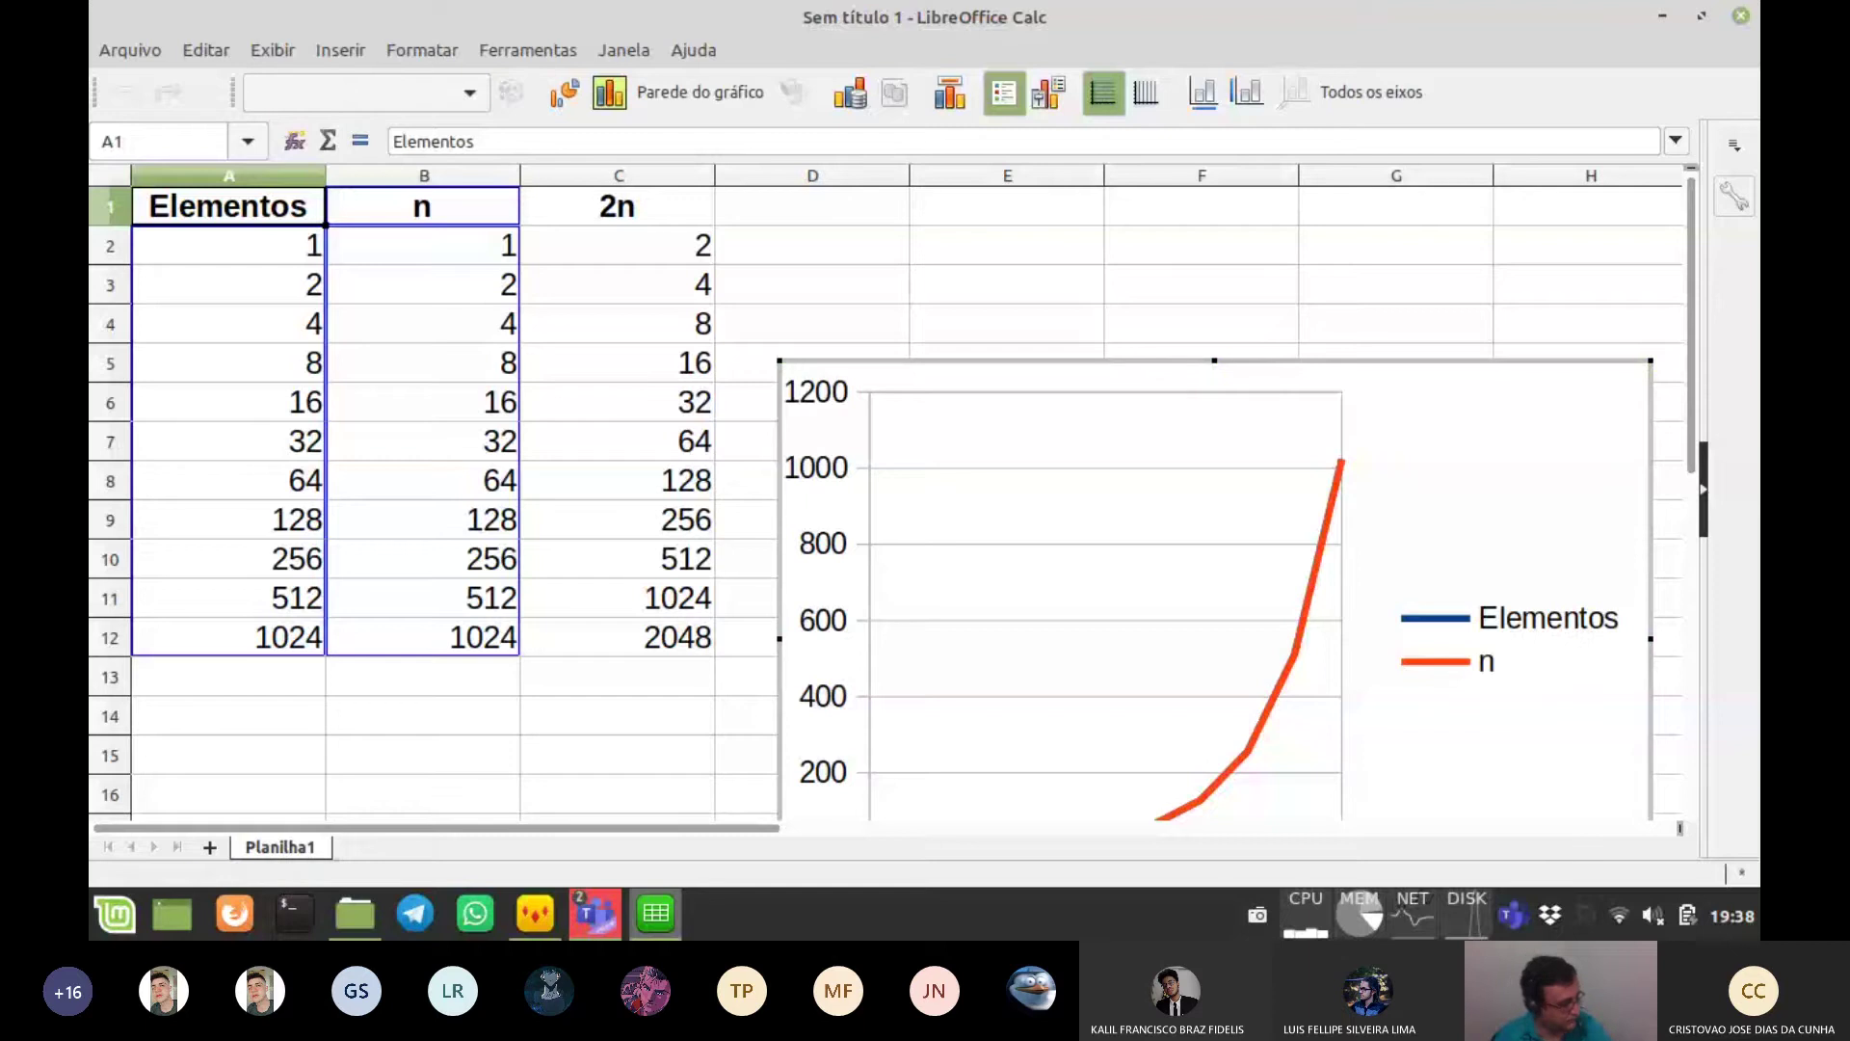
{"action": "left_click", "coordinate": [422, 325]}
{"action": "left_click", "coordinate": [422, 258]}
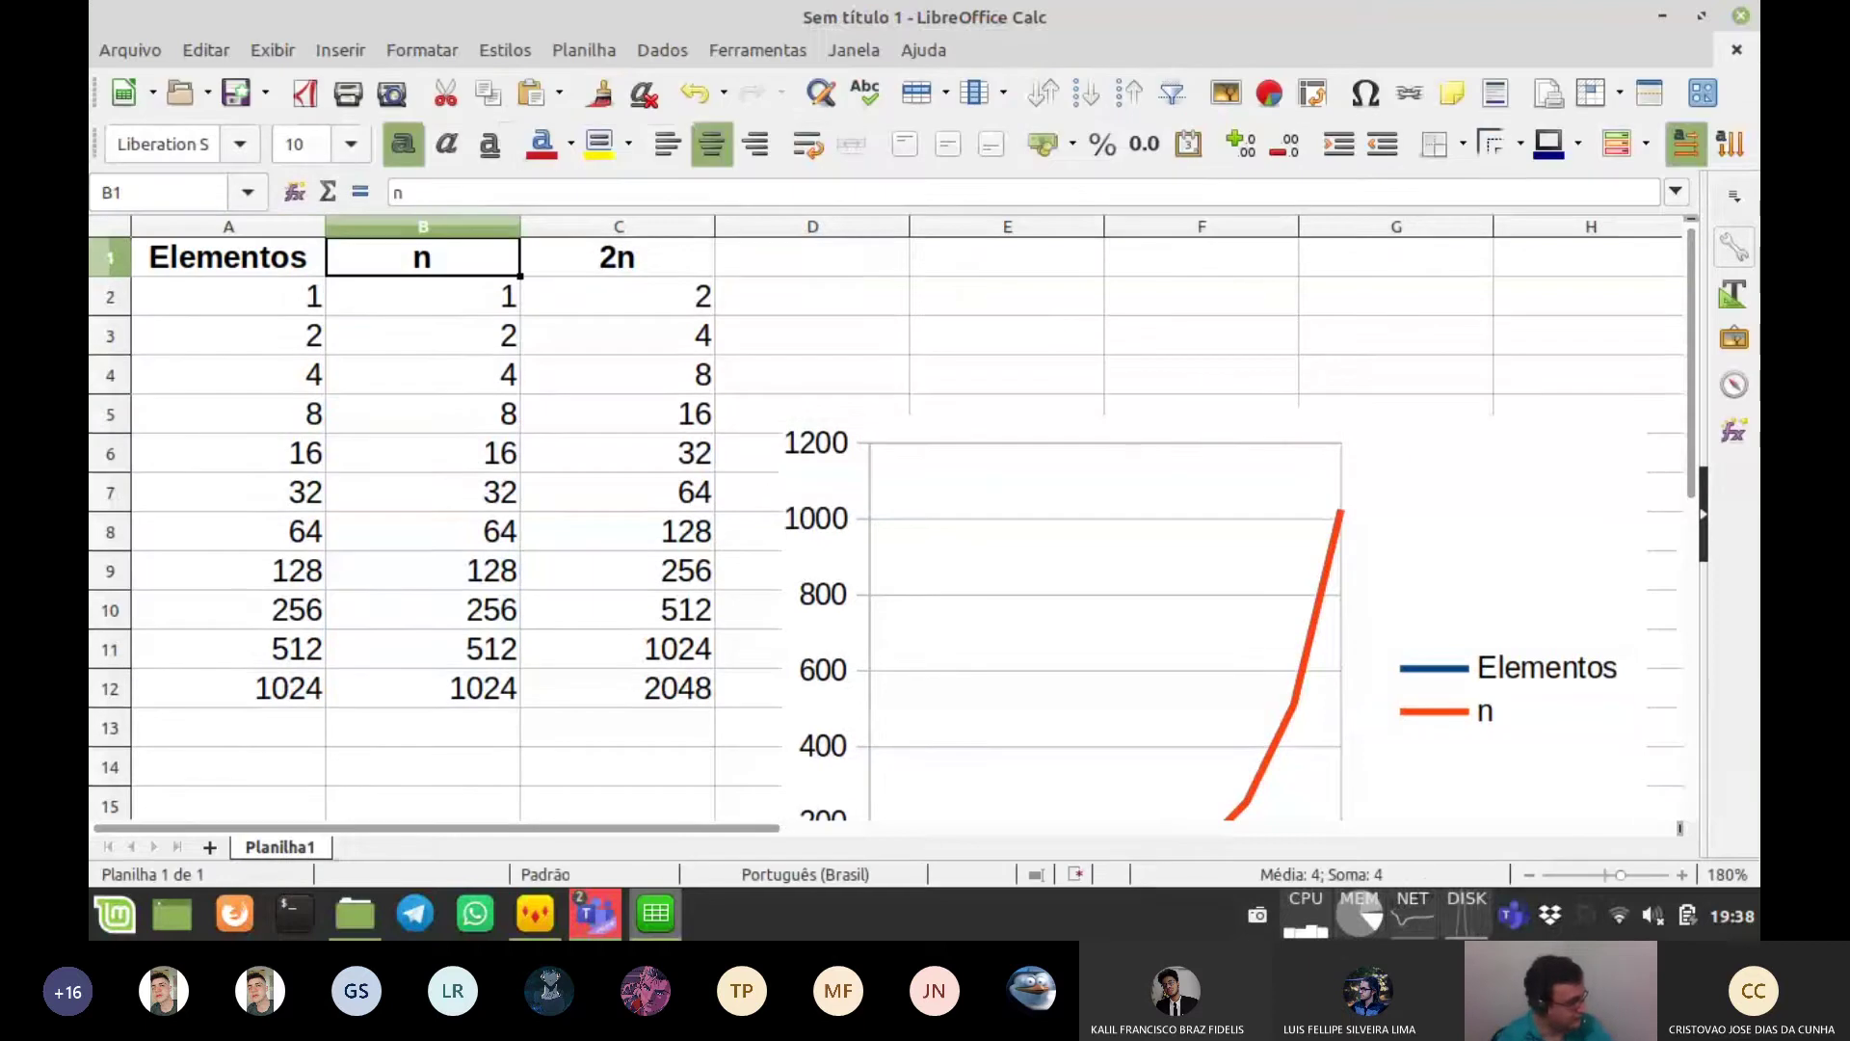
- Delete the line chart that plots Elementos and n
{"action": "left_click", "coordinate": [1212, 578]}
{"action": "key", "text": "Delete"}
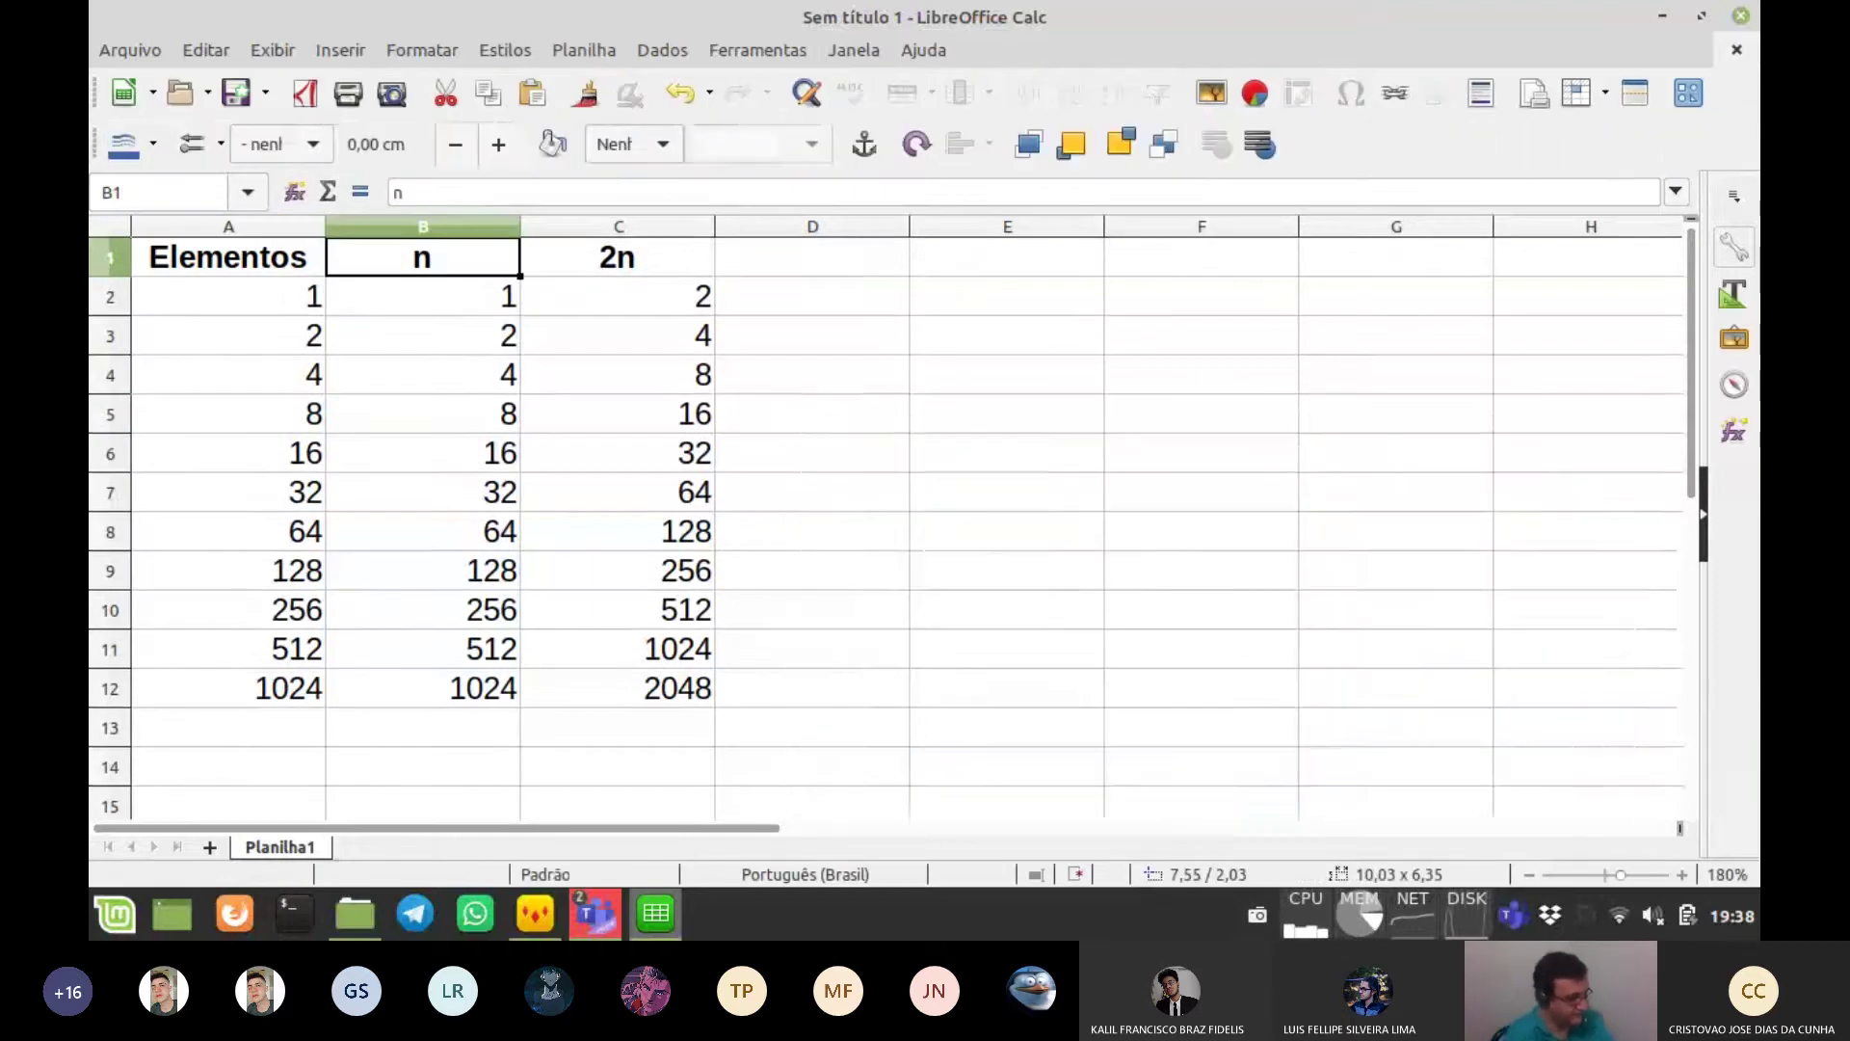
- Insert a line chart of the lines-only type (Somente linhas) from the range B1:B12, with the first row as label
{"action": "key", "text": "ctrl+shift+Down"}
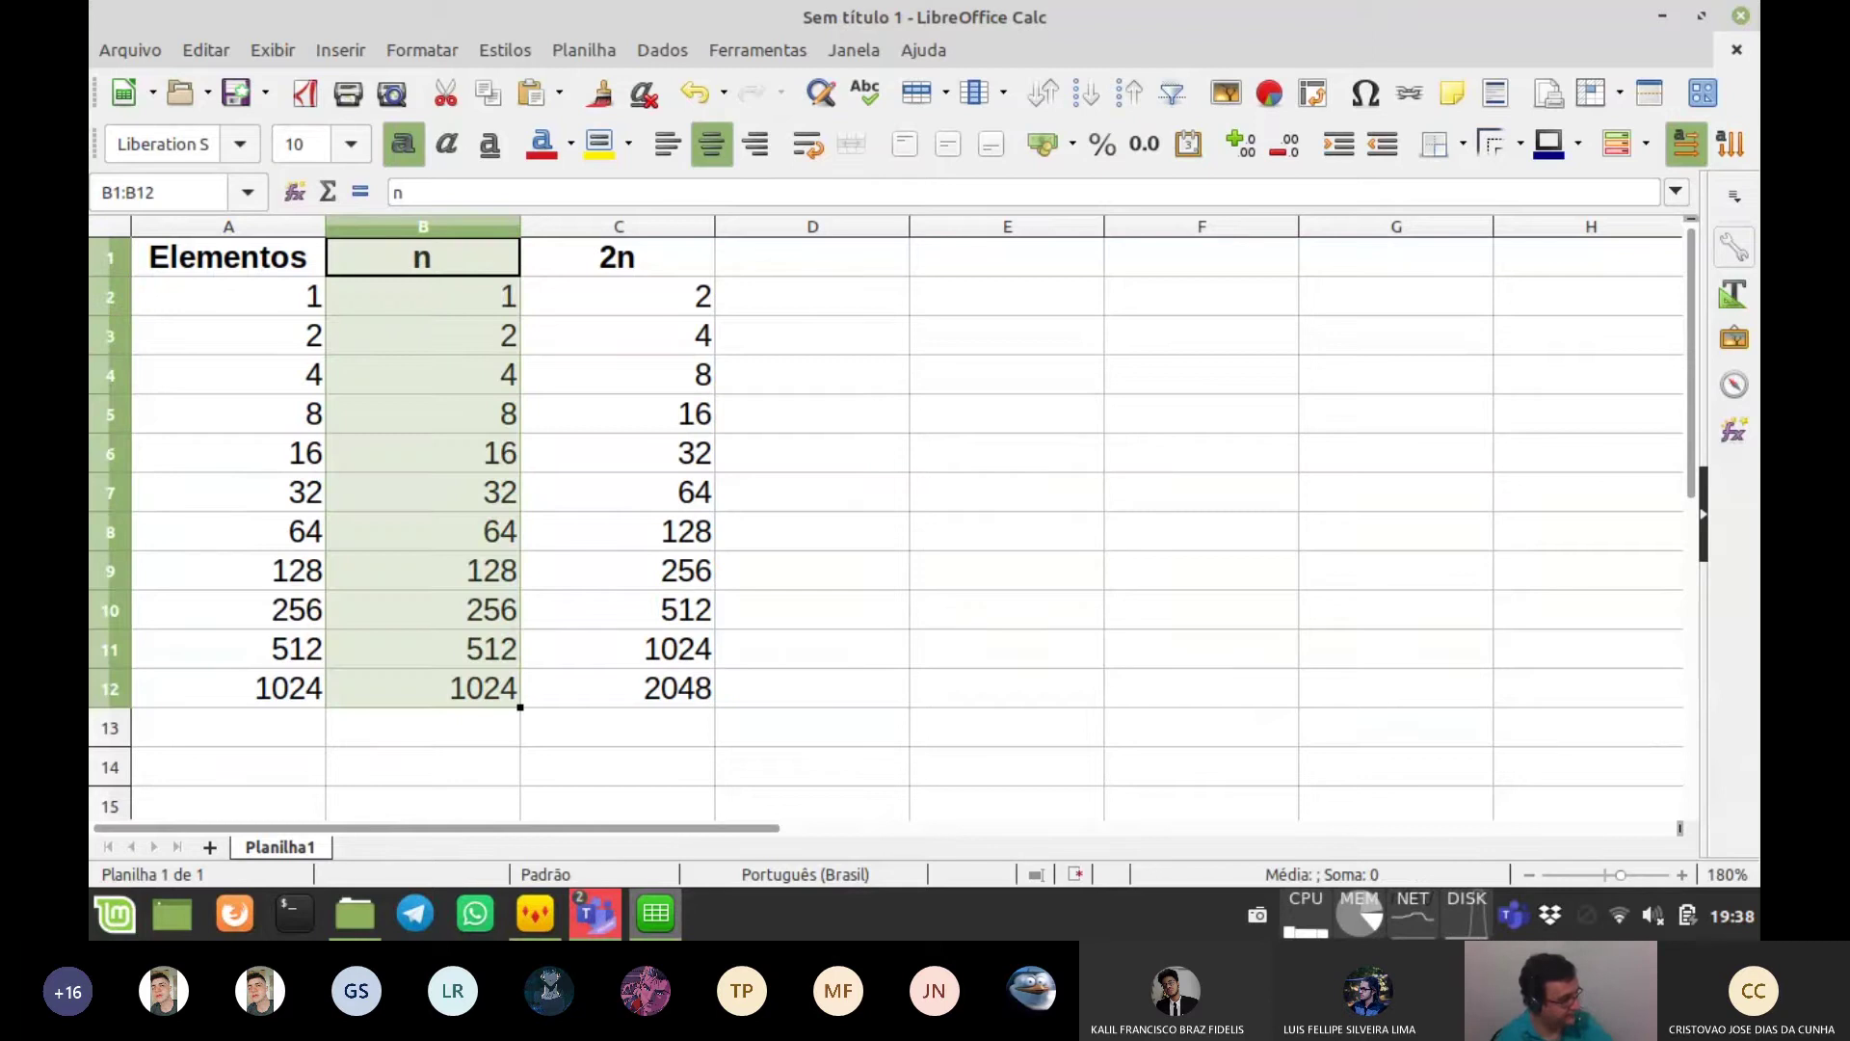
{"action": "left_click", "coordinate": [1269, 92]}
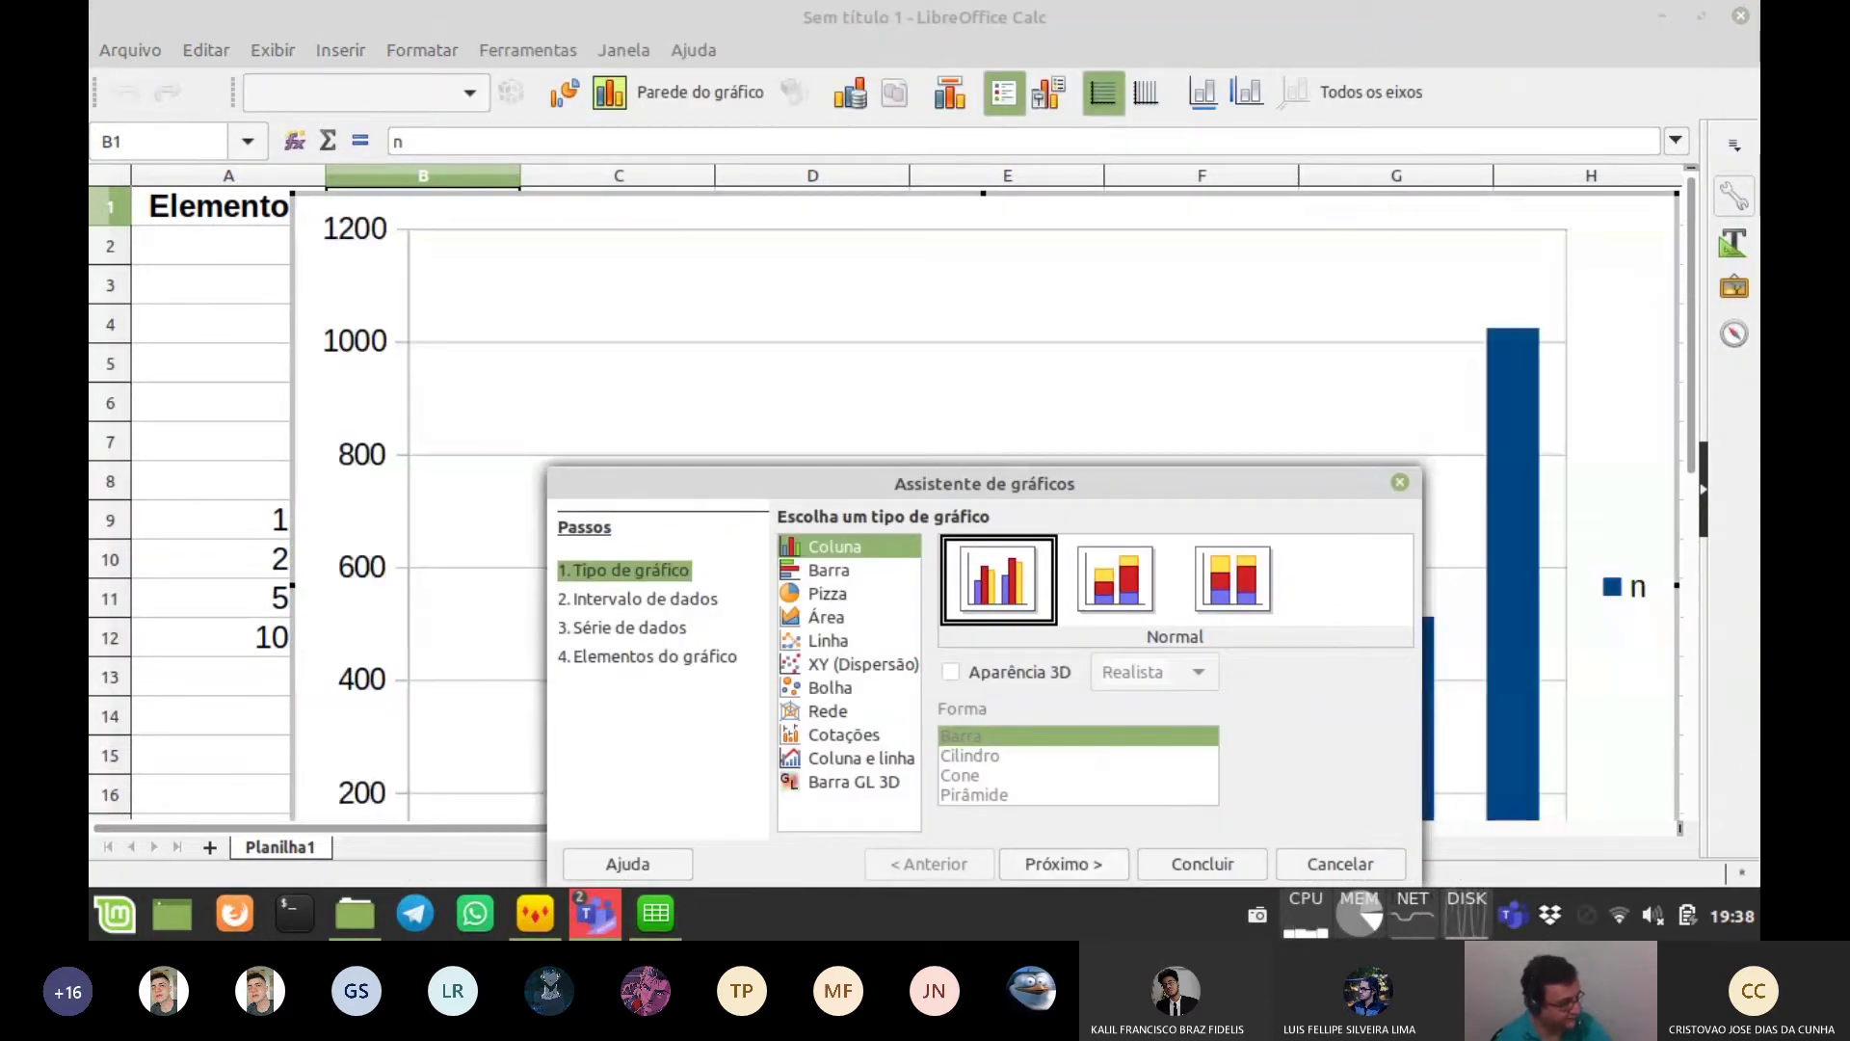
{"action": "left_click", "coordinate": [829, 641]}
{"action": "left_click", "coordinate": [1233, 580]}
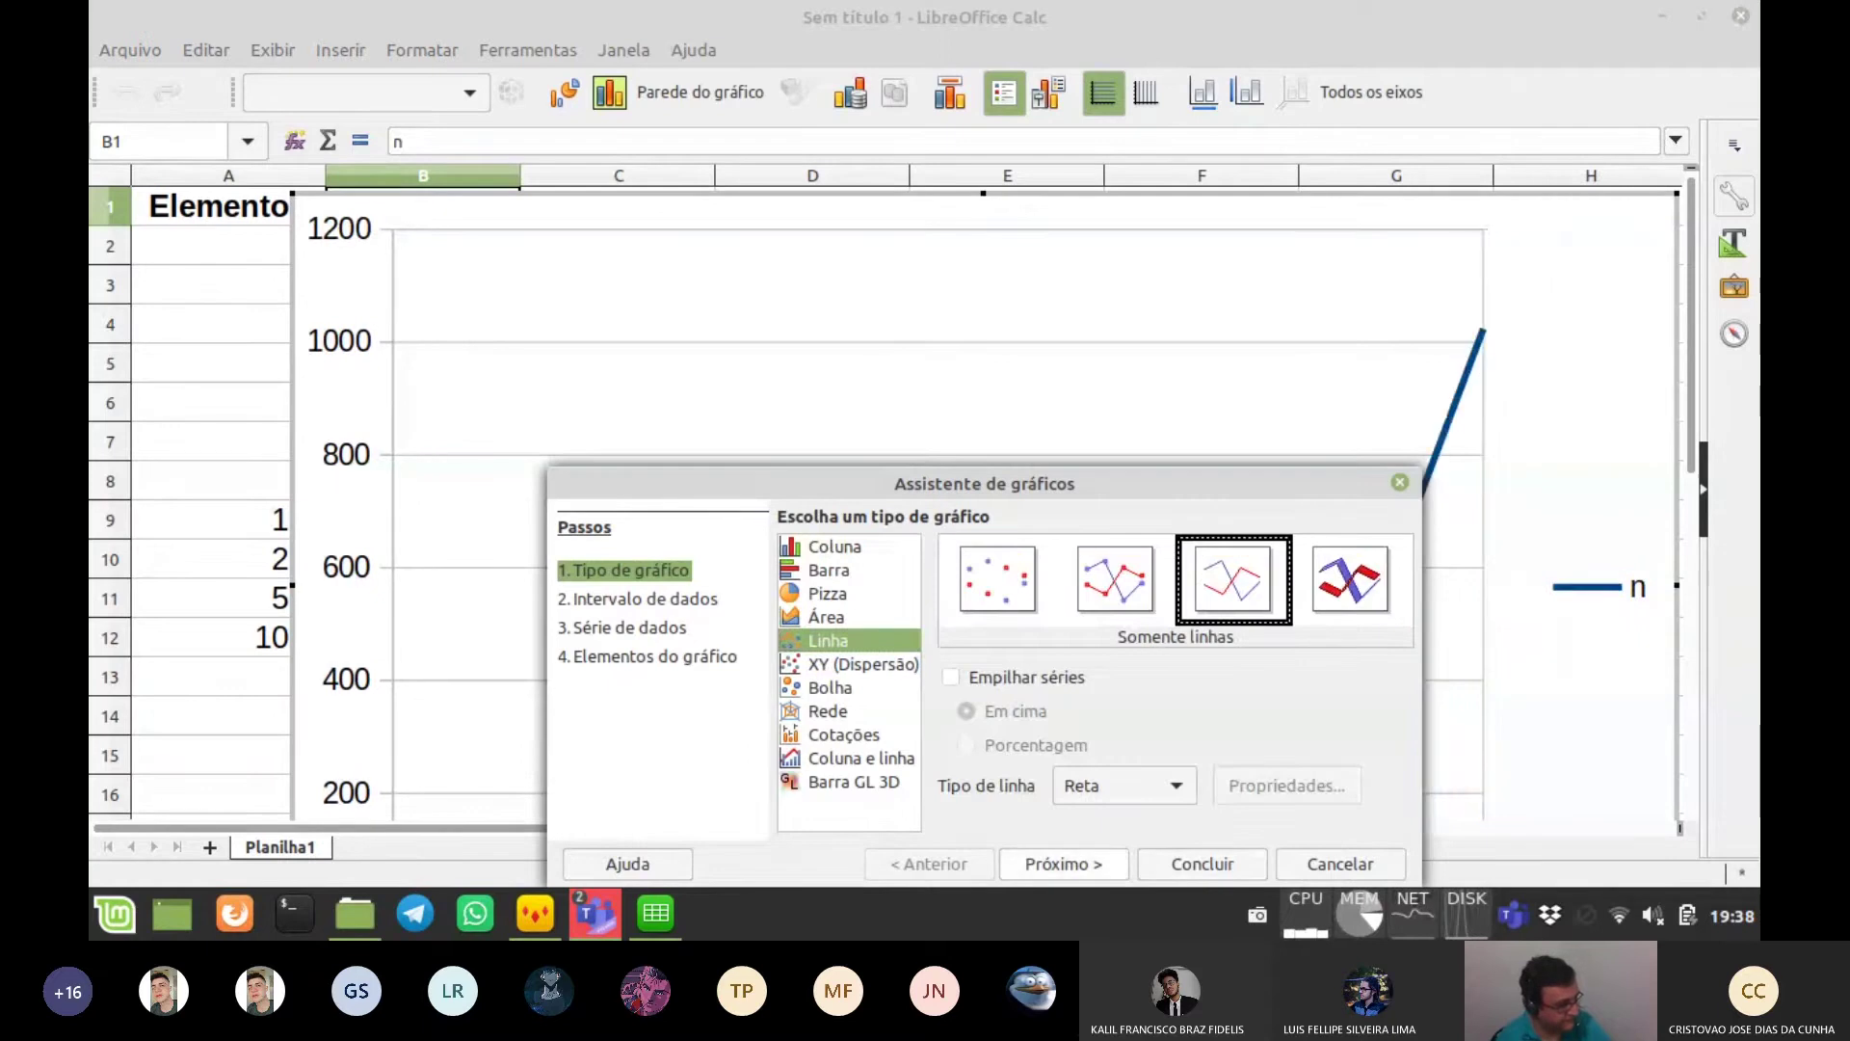
{"action": "left_click", "coordinate": [645, 599]}
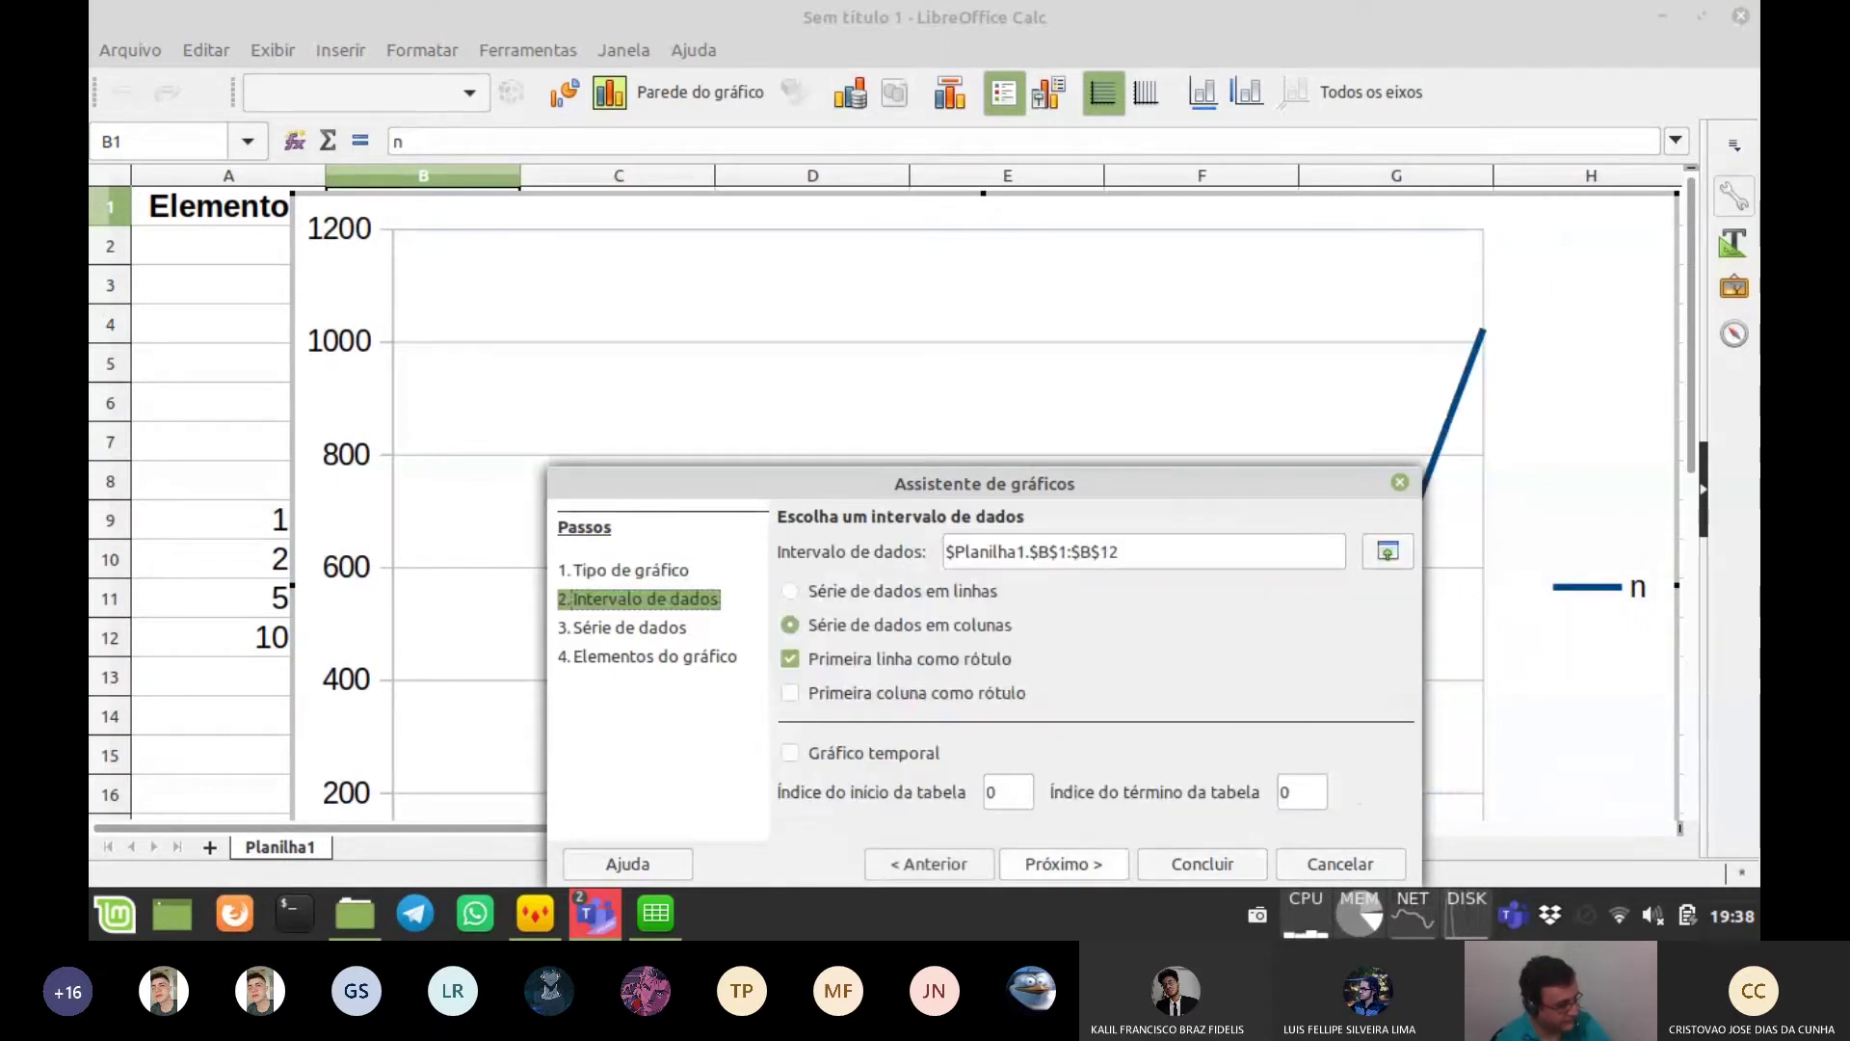
{"action": "key", "text": "alt+p"}
{"action": "key", "text": "alt+p"}
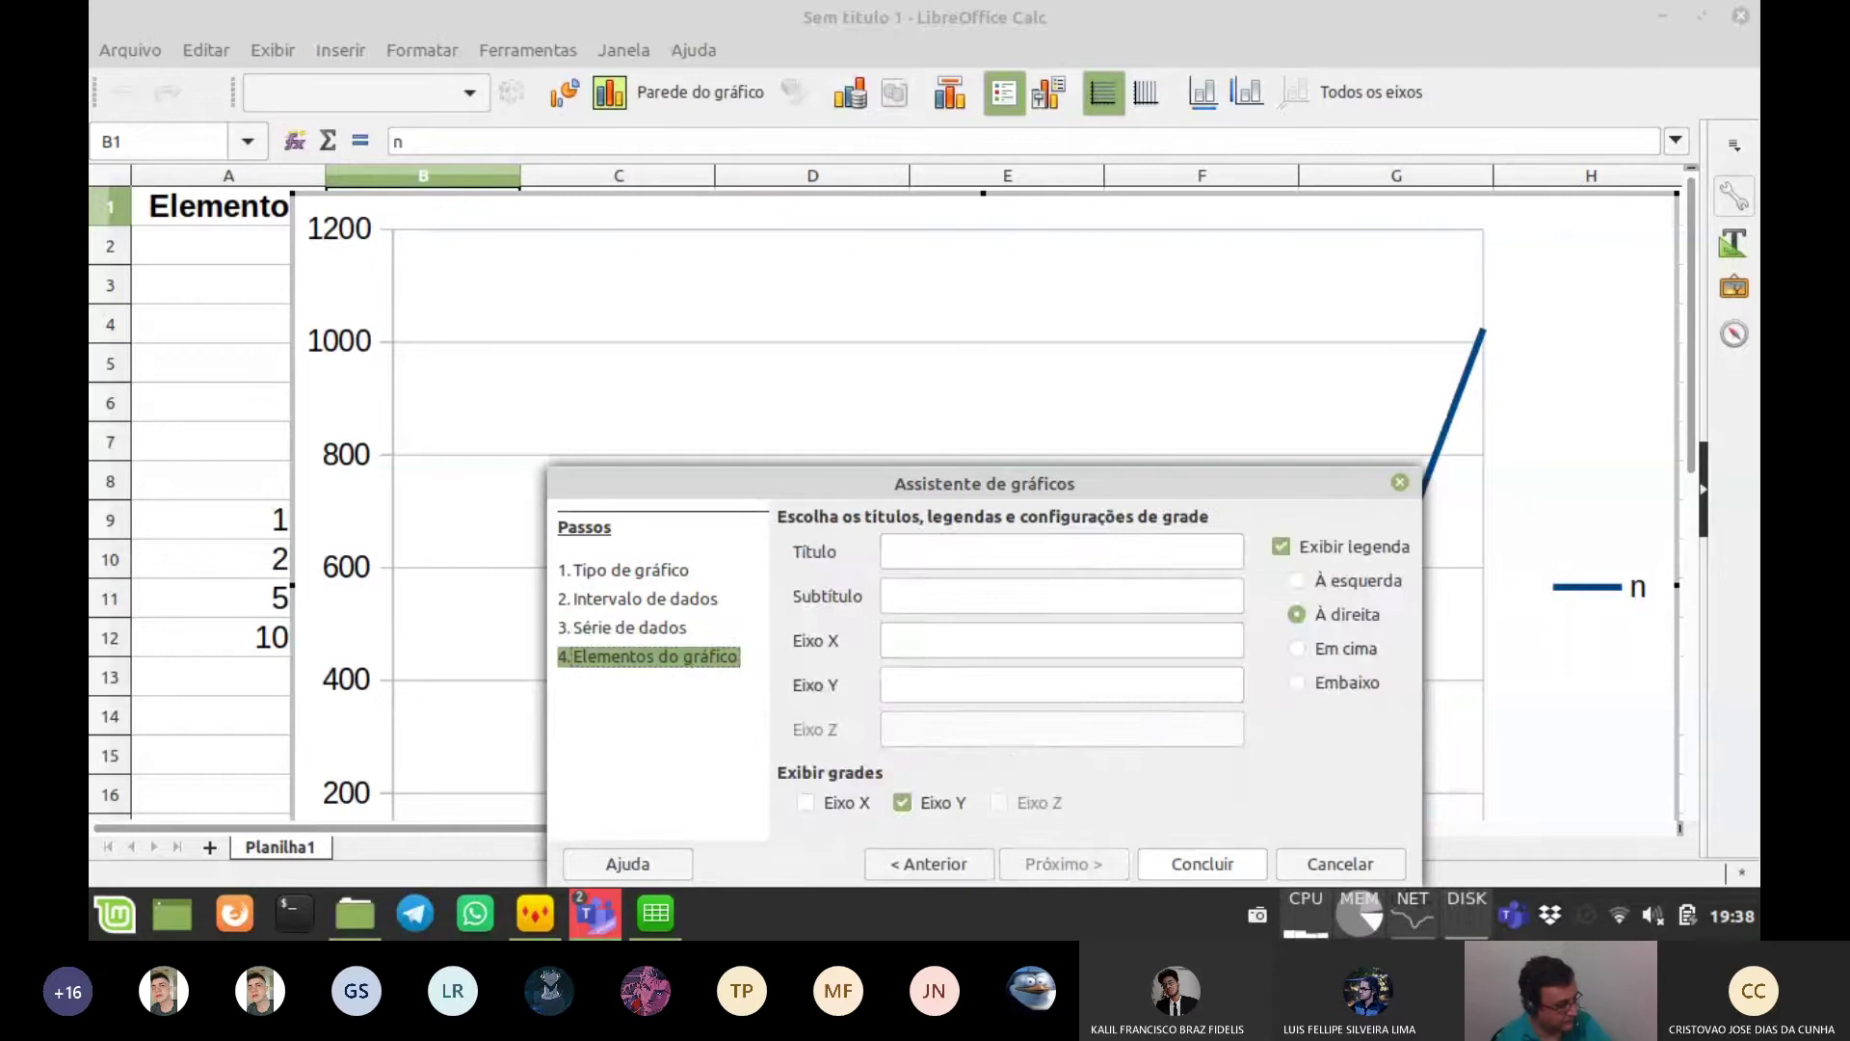
{"action": "key", "text": "alt+c"}
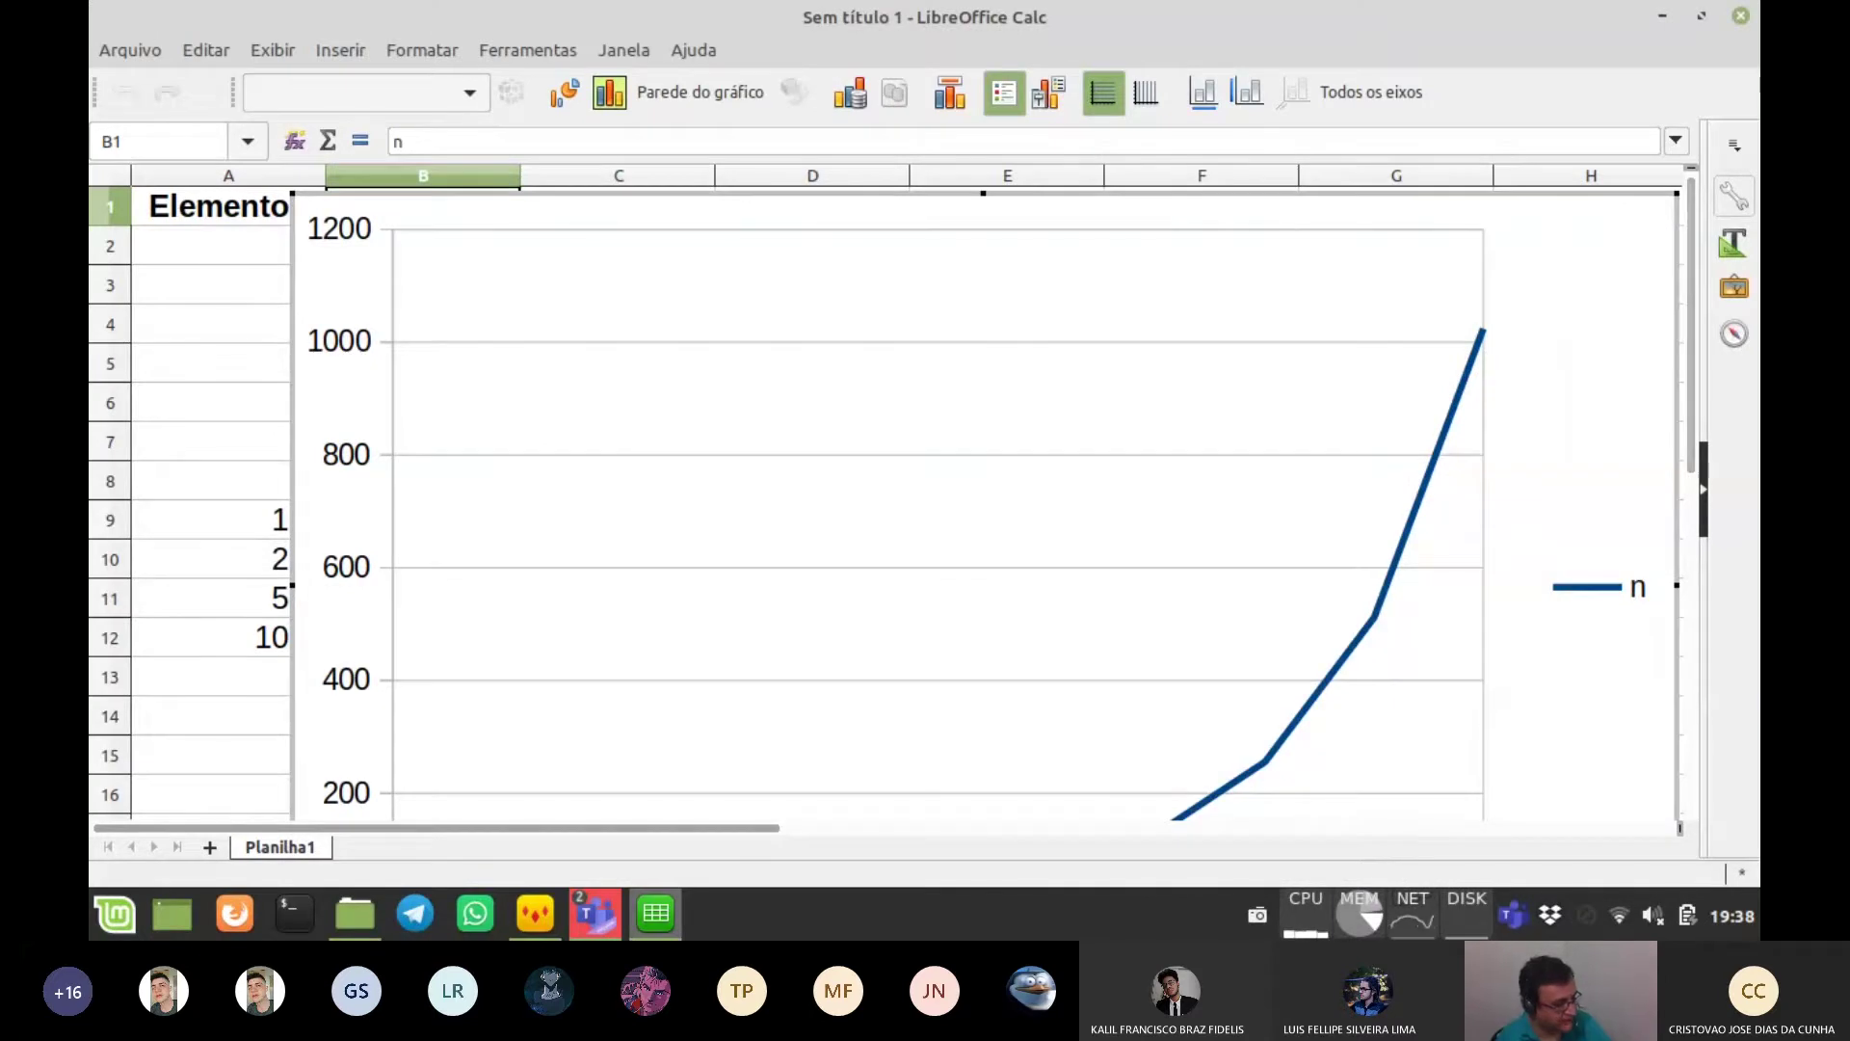
- Shrink the chart to about 8 × 4.8 cm, move it beside the table over columns D to H, and select its n series
{"action": "left_click_drag", "start_coordinate": [1676, 194], "coordinate": [985, 555]}
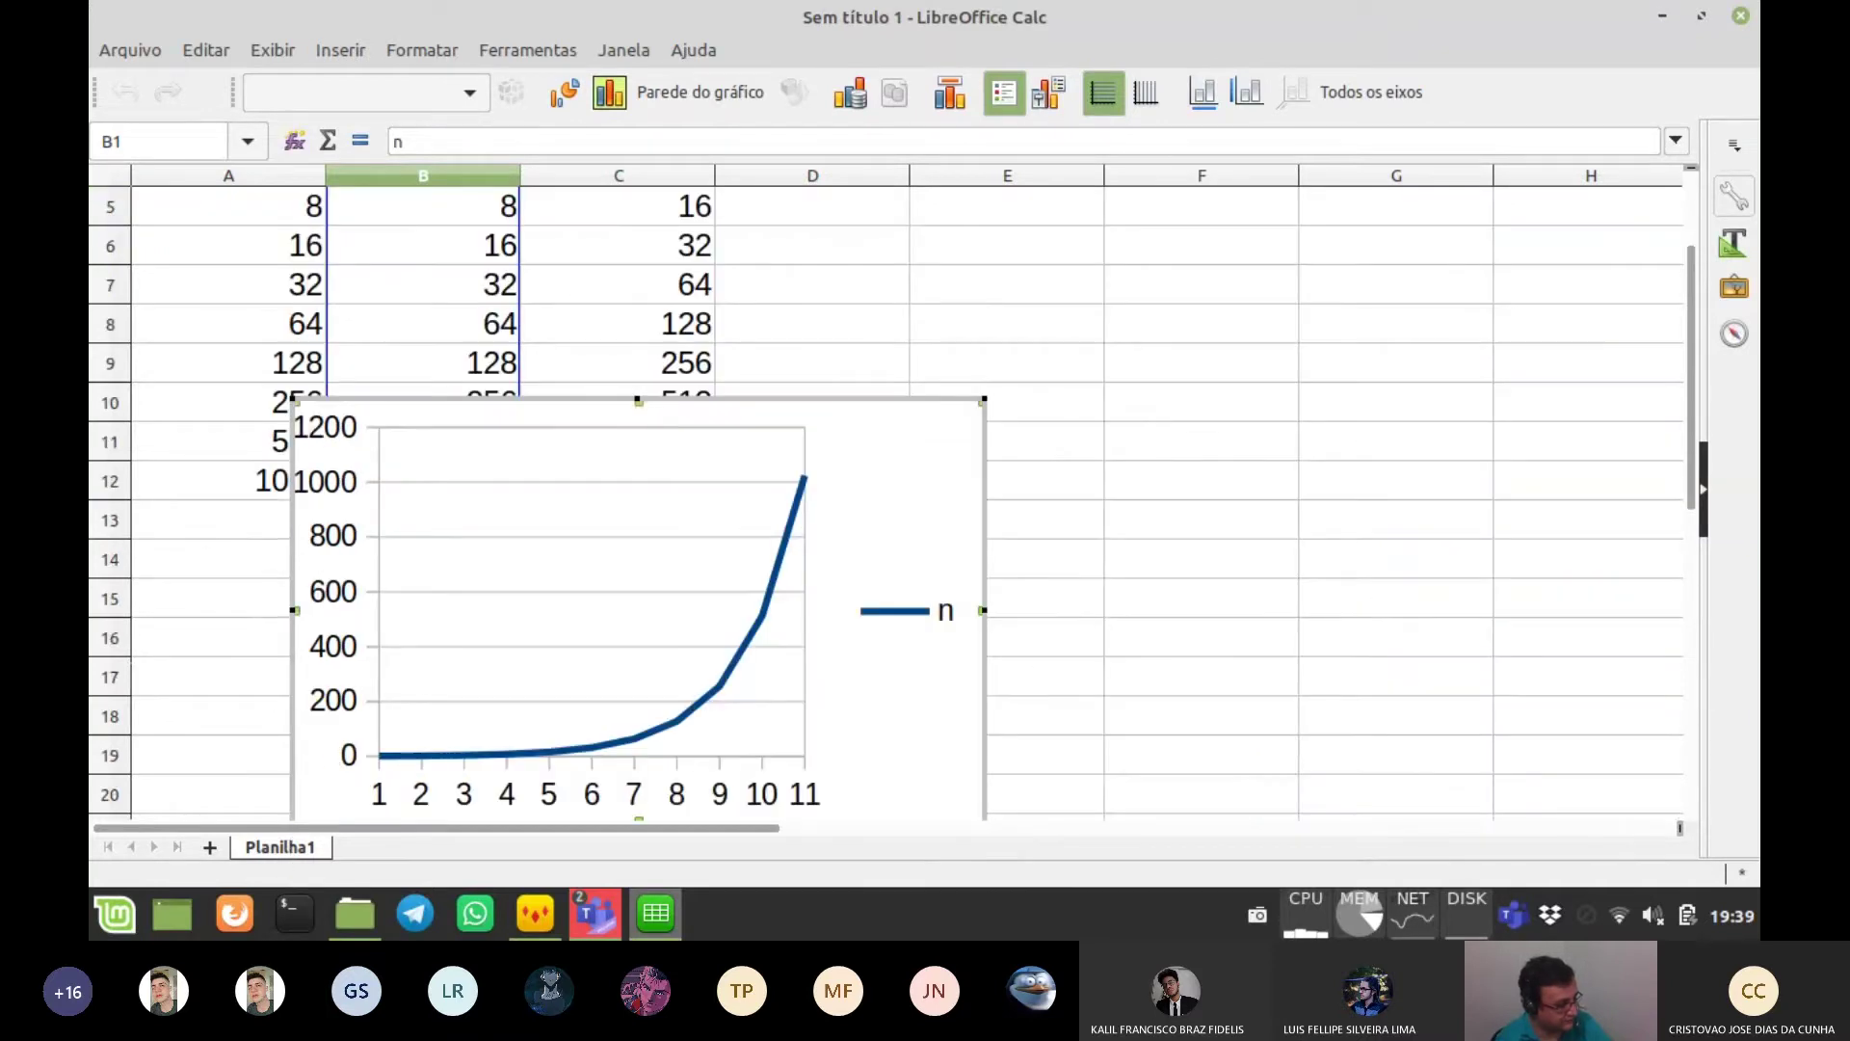
{"action": "left_click_drag", "start_coordinate": [887, 501], "coordinate": [1443, 365]}
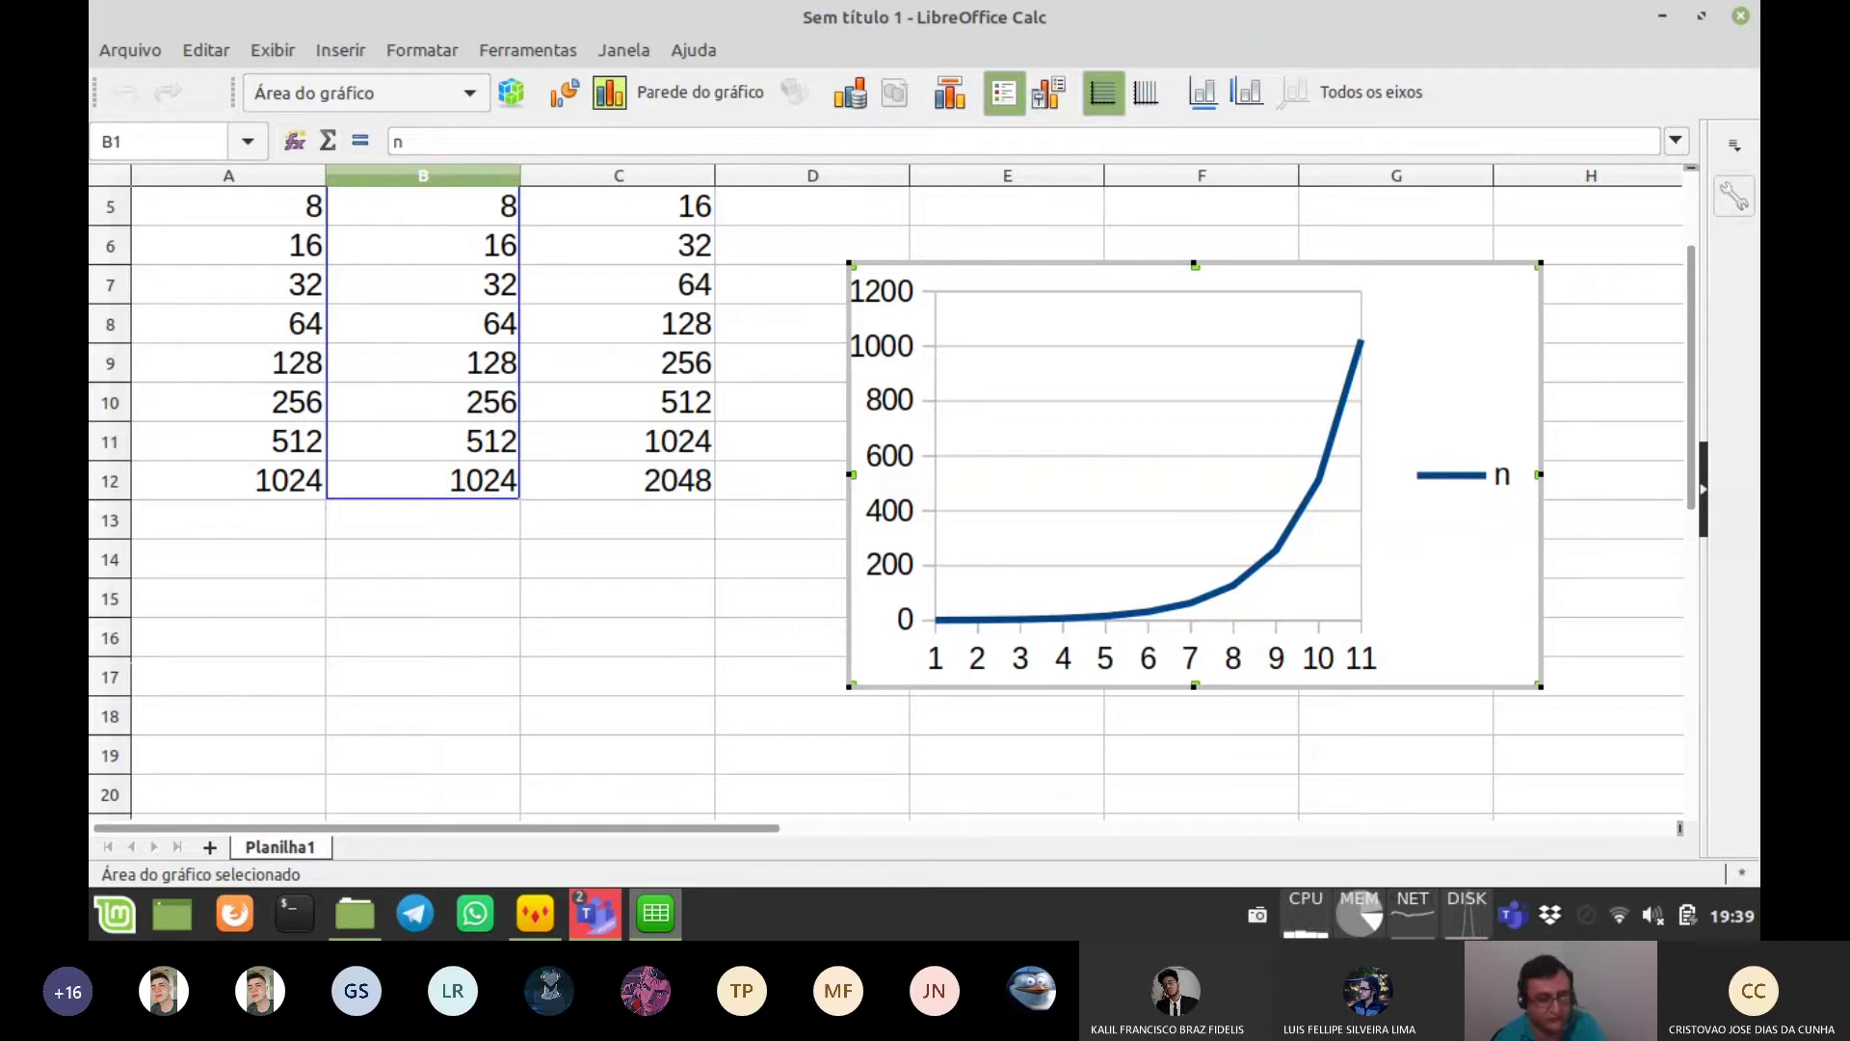
{"action": "left_click", "coordinate": [1339, 411]}
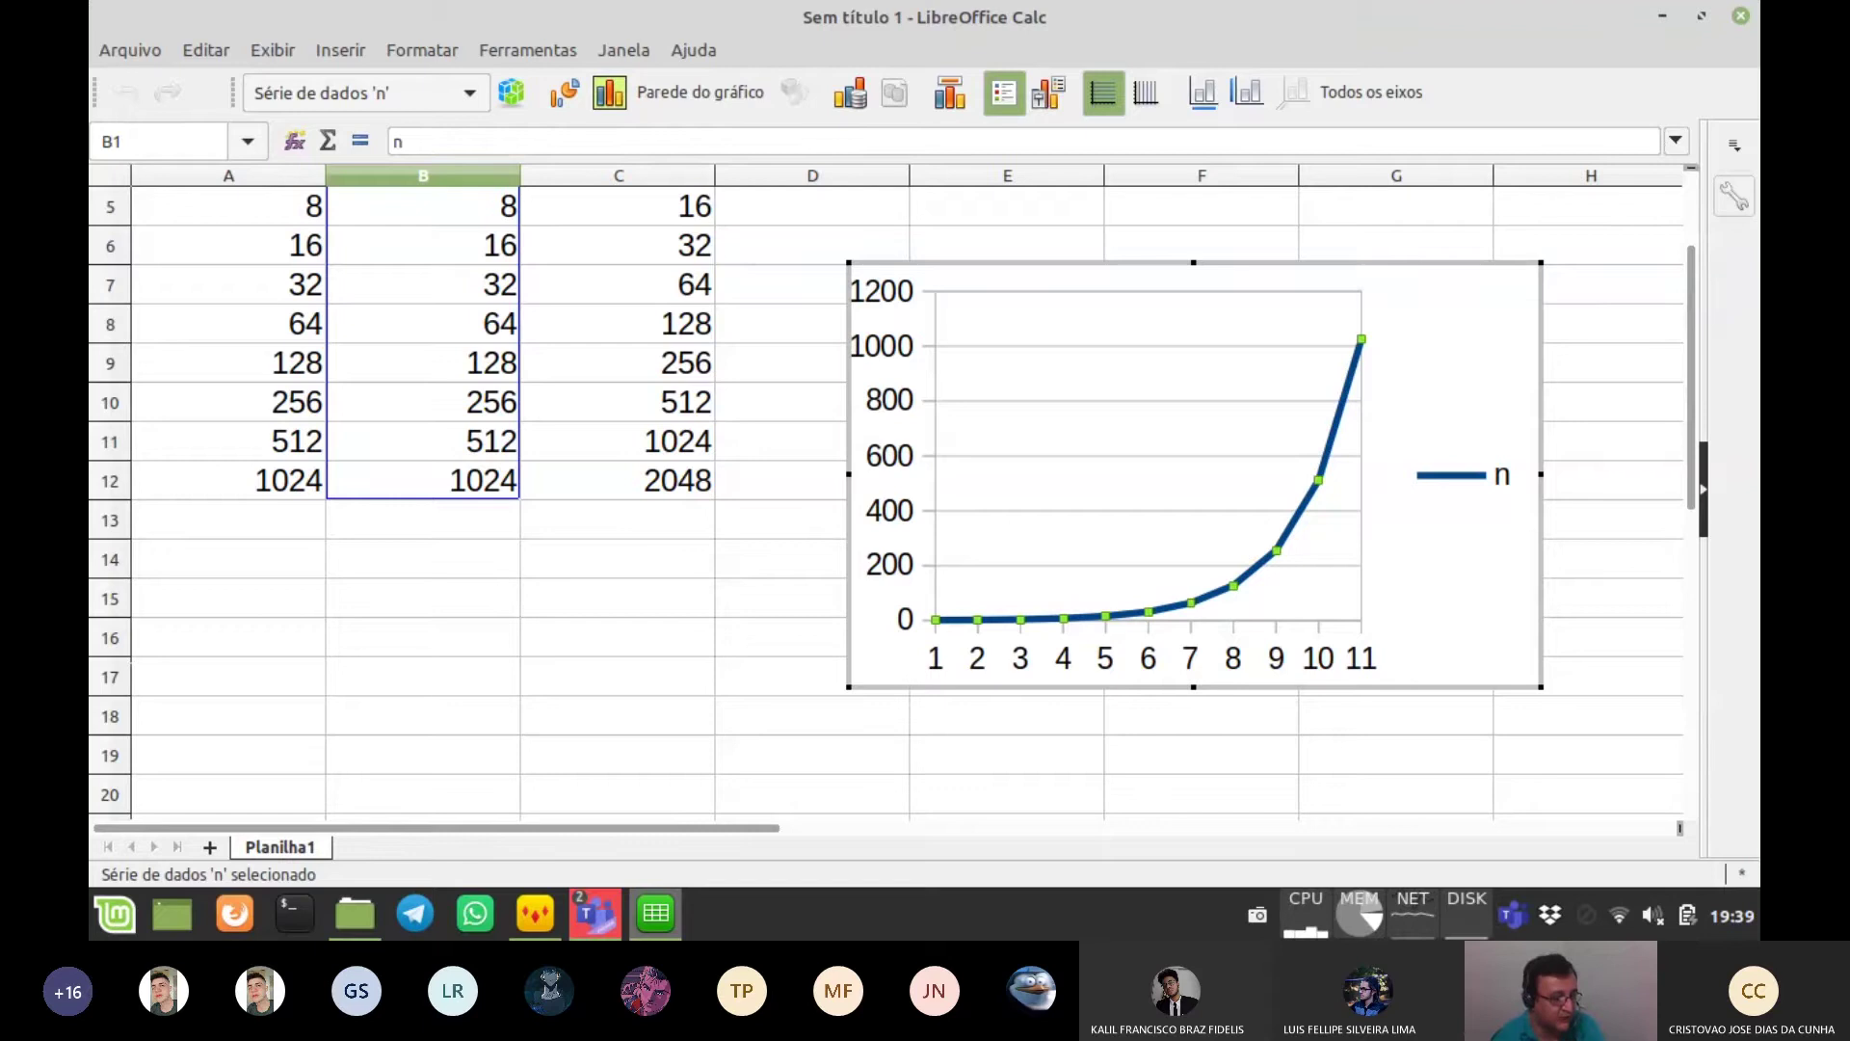
{"action": "left_click", "coordinate": [1445, 386]}
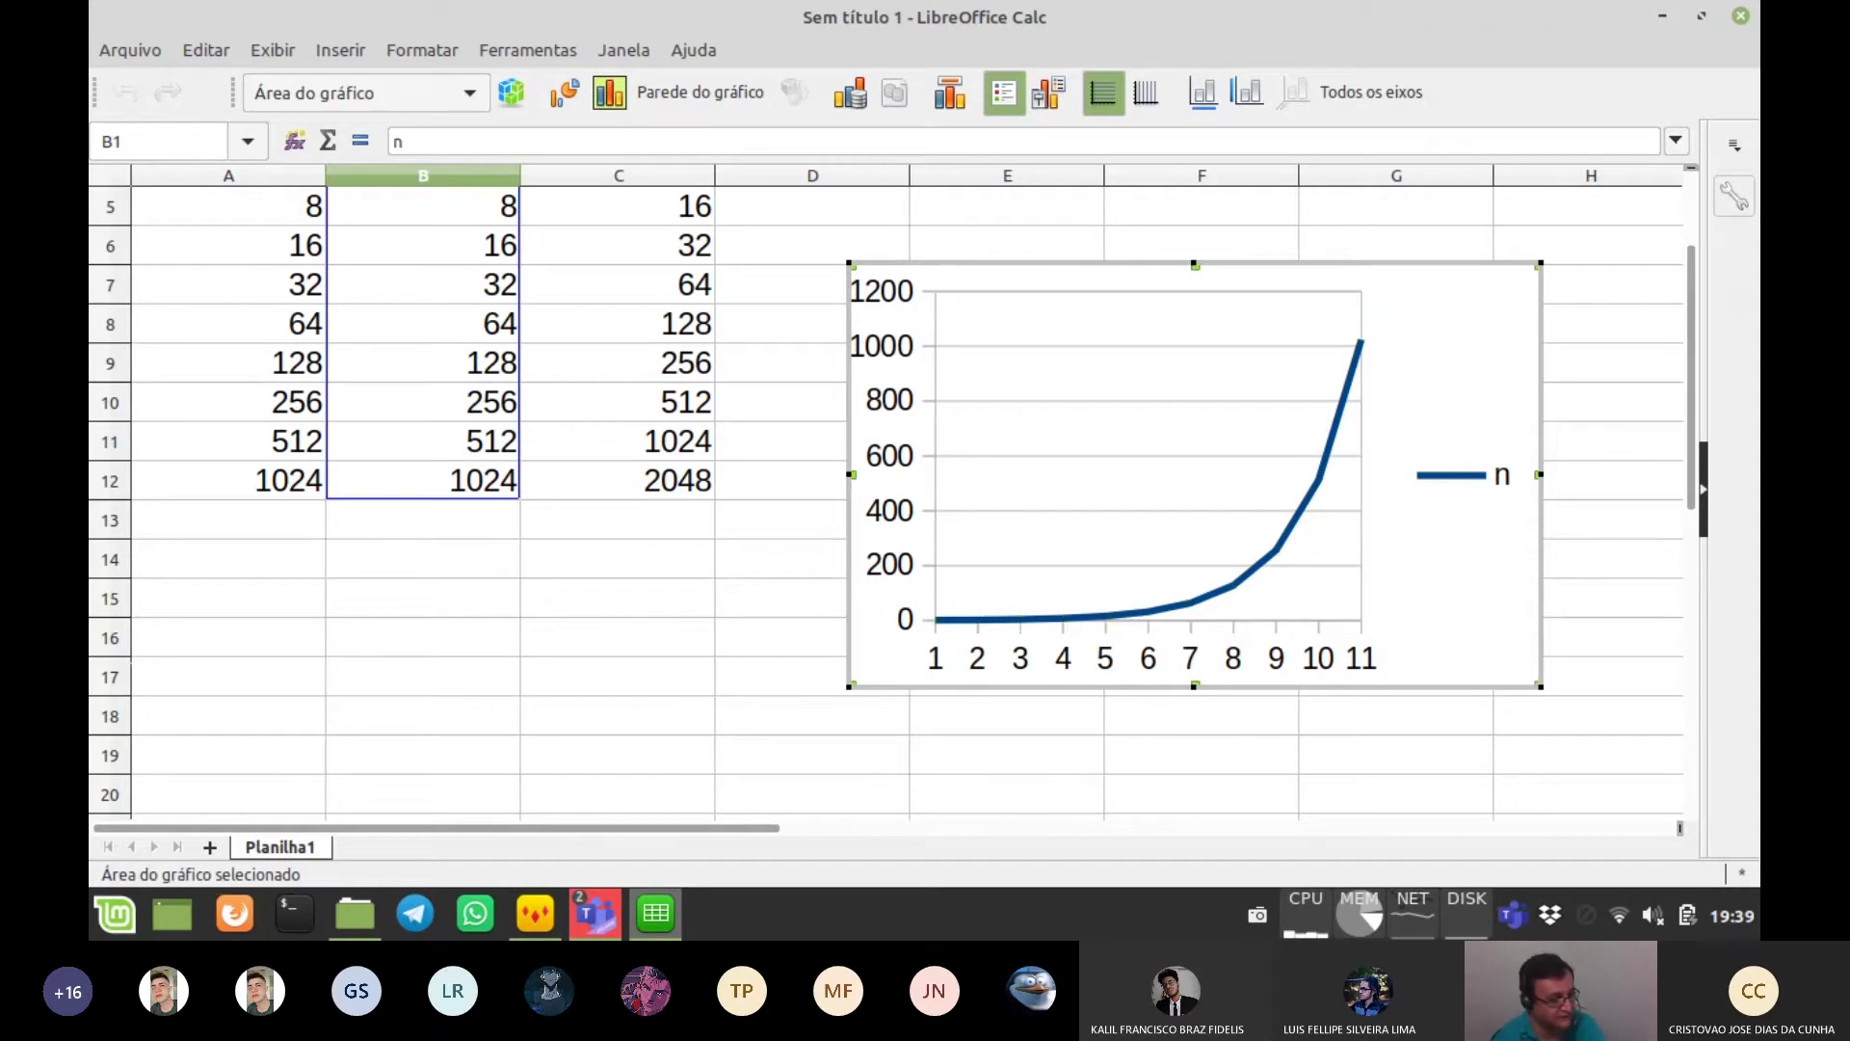
- Leave chart editing and delete the line chart of column n from the sheet
{"action": "key", "text": "Delete"}
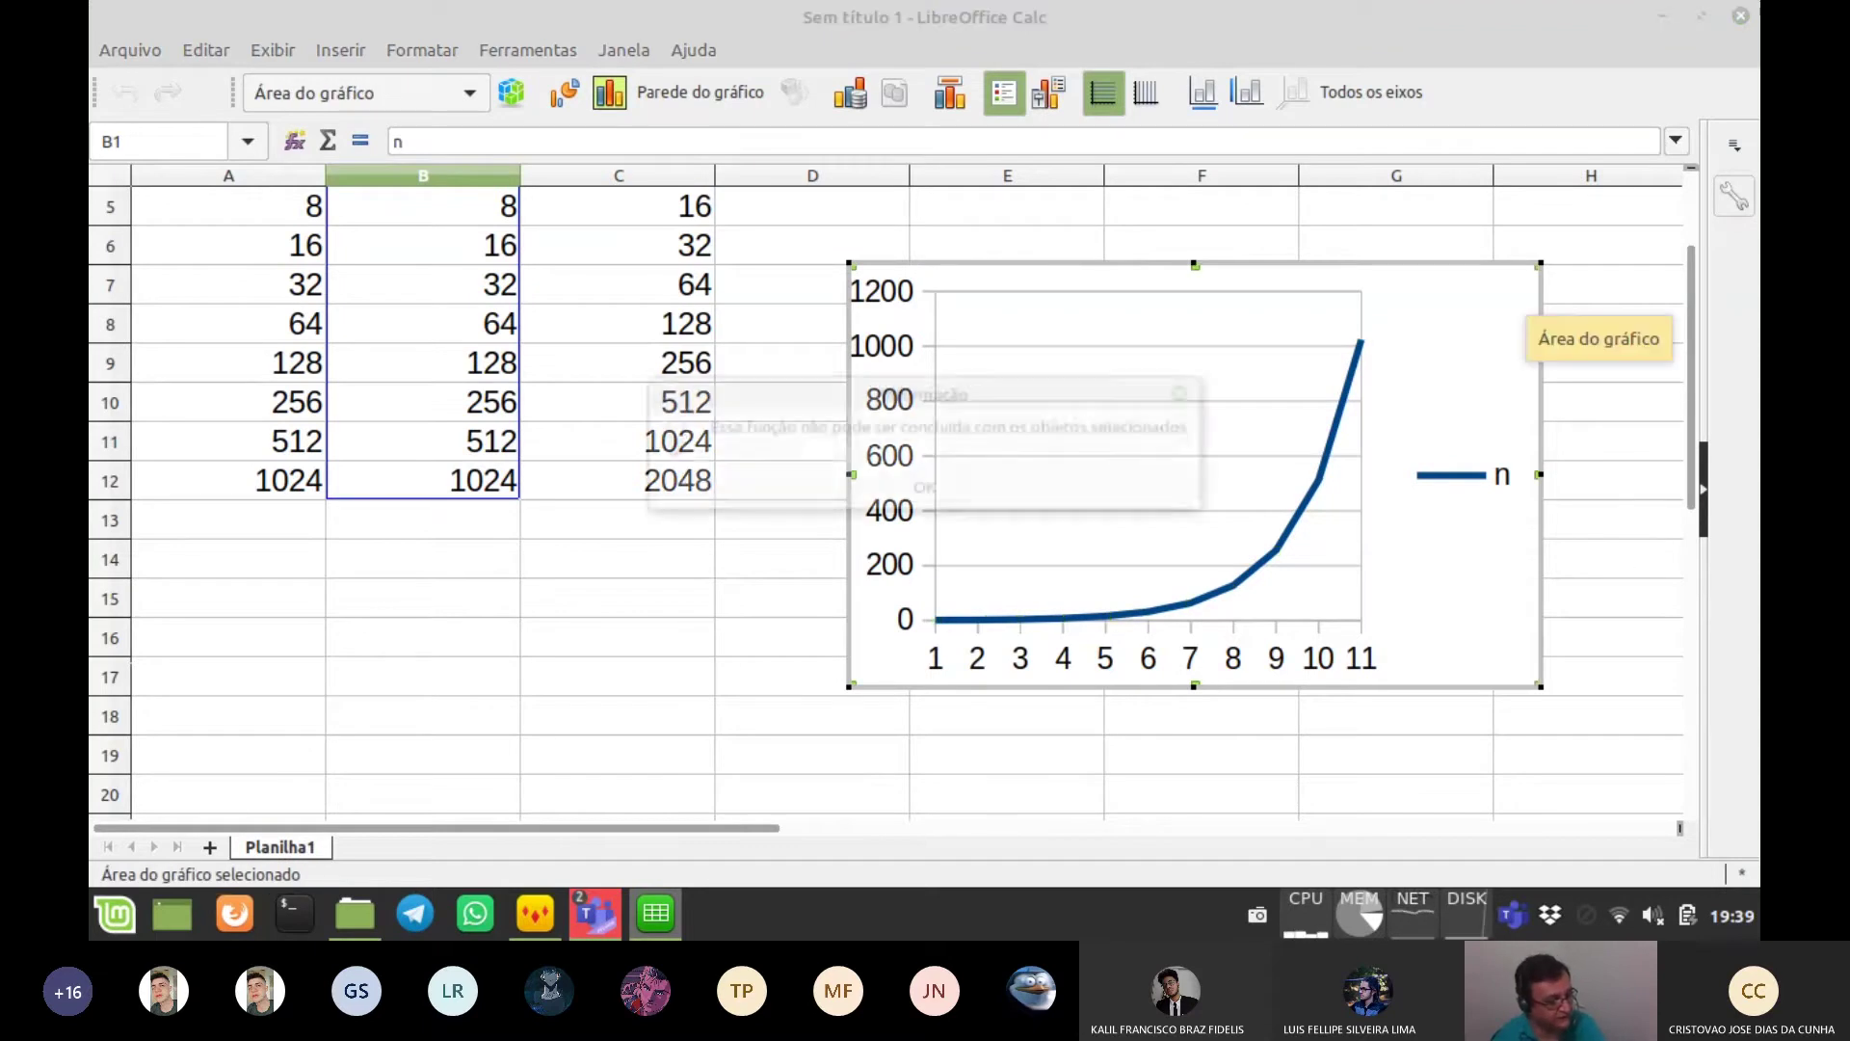
{"action": "key", "text": "Return"}
{"action": "left_click", "coordinate": [1202, 208]}
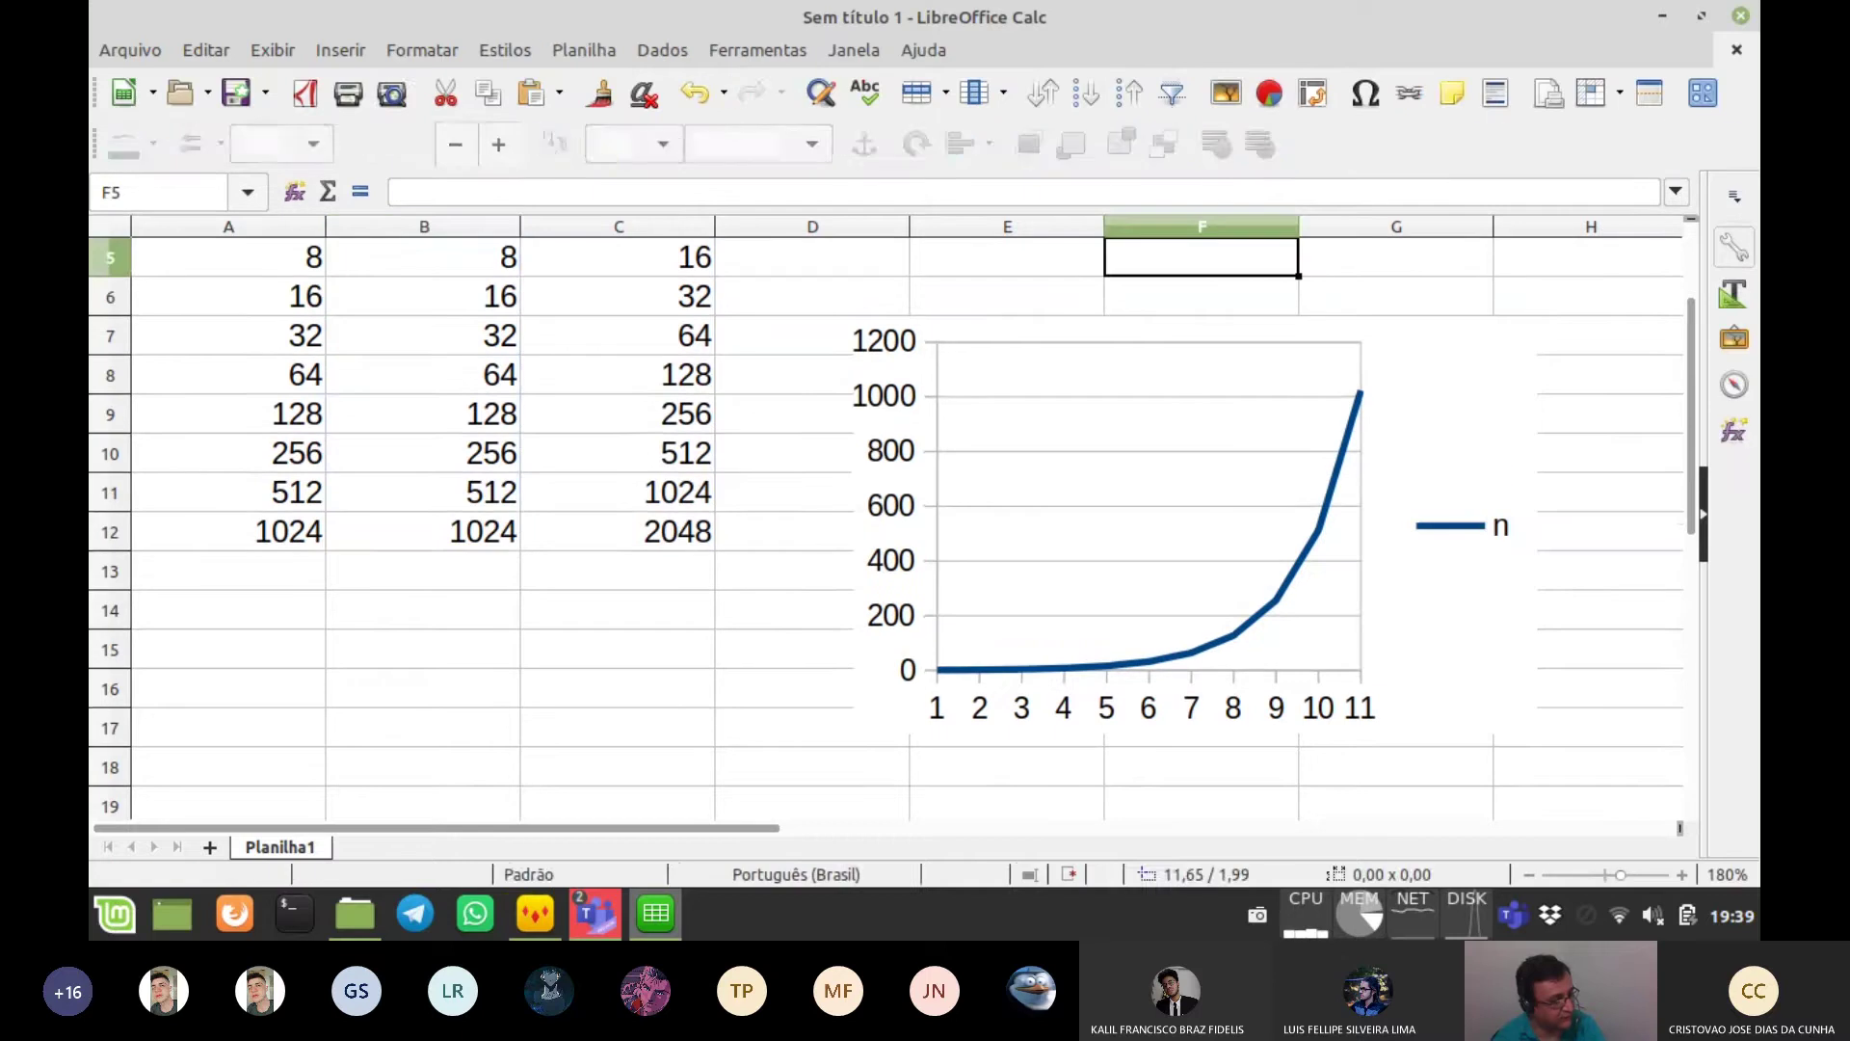
{"action": "left_click", "coordinate": [1195, 525]}
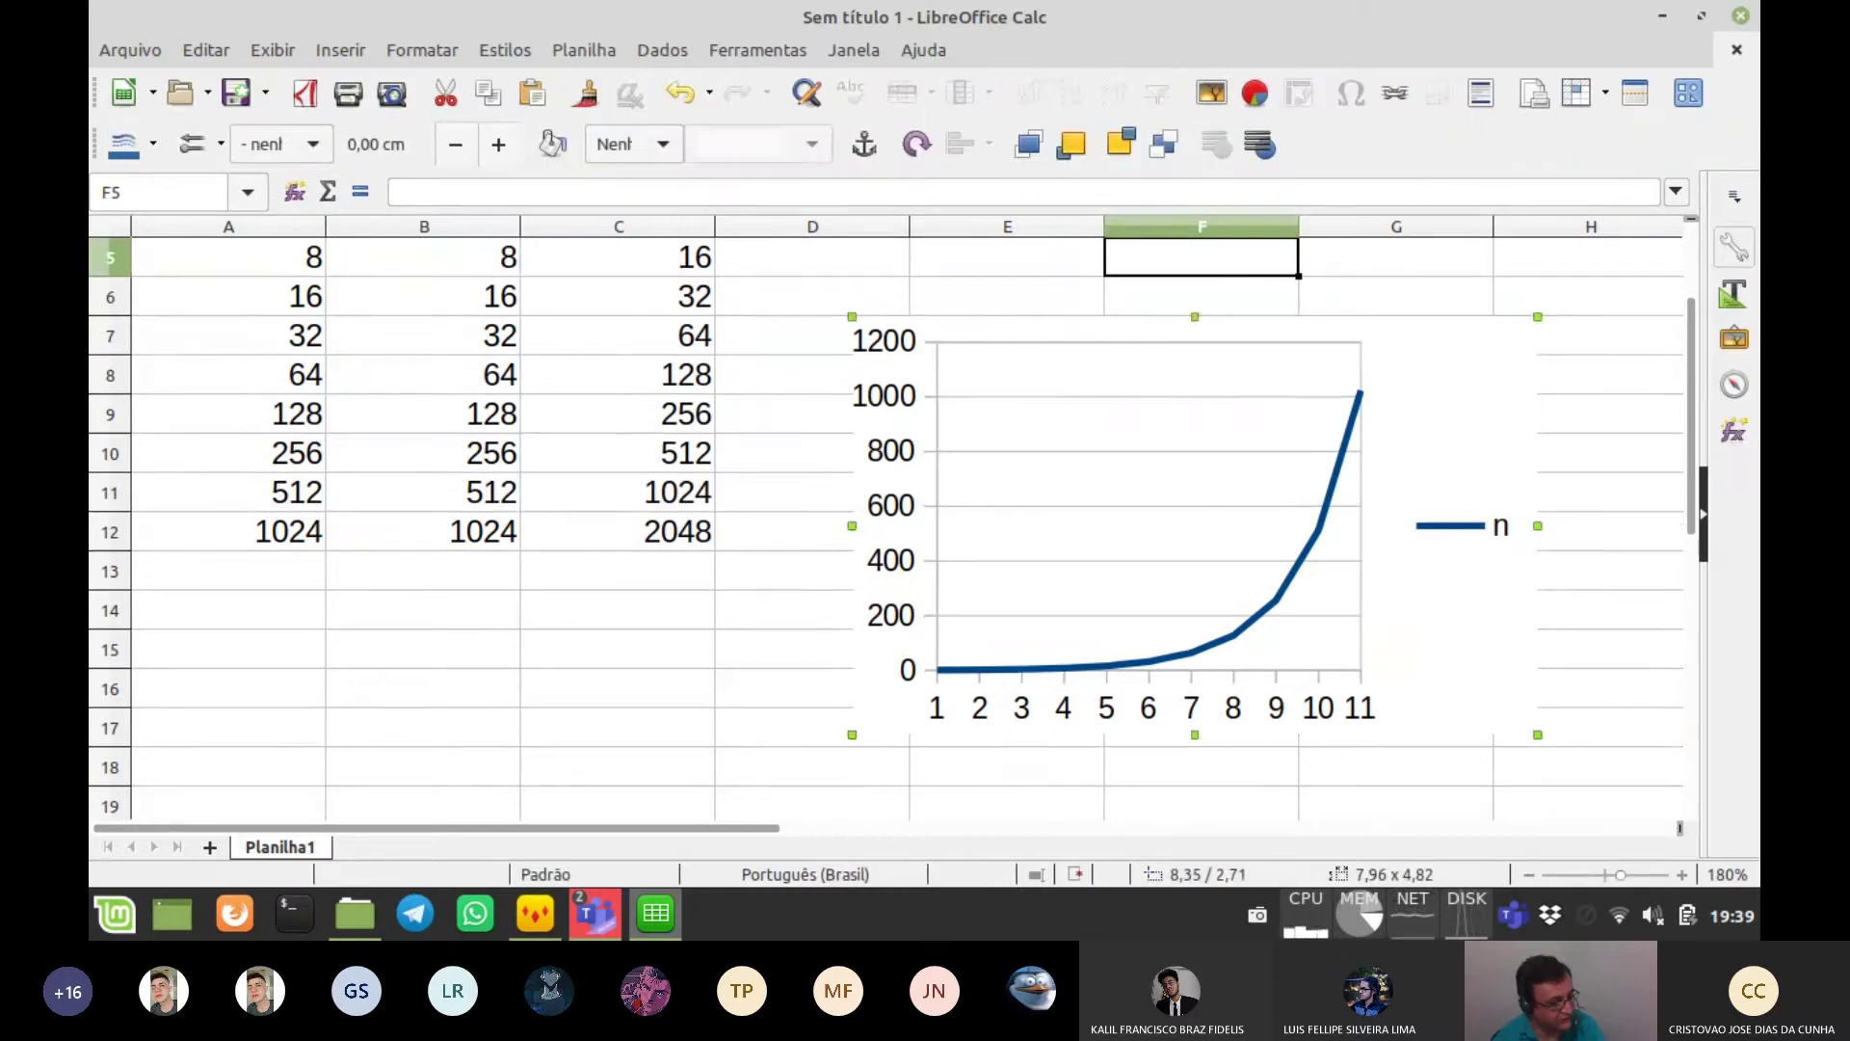
{"action": "key", "text": "Delete"}
{"action": "scroll", "coordinate": [886, 528], "scroll_direction": "up", "scroll_amount": 2}
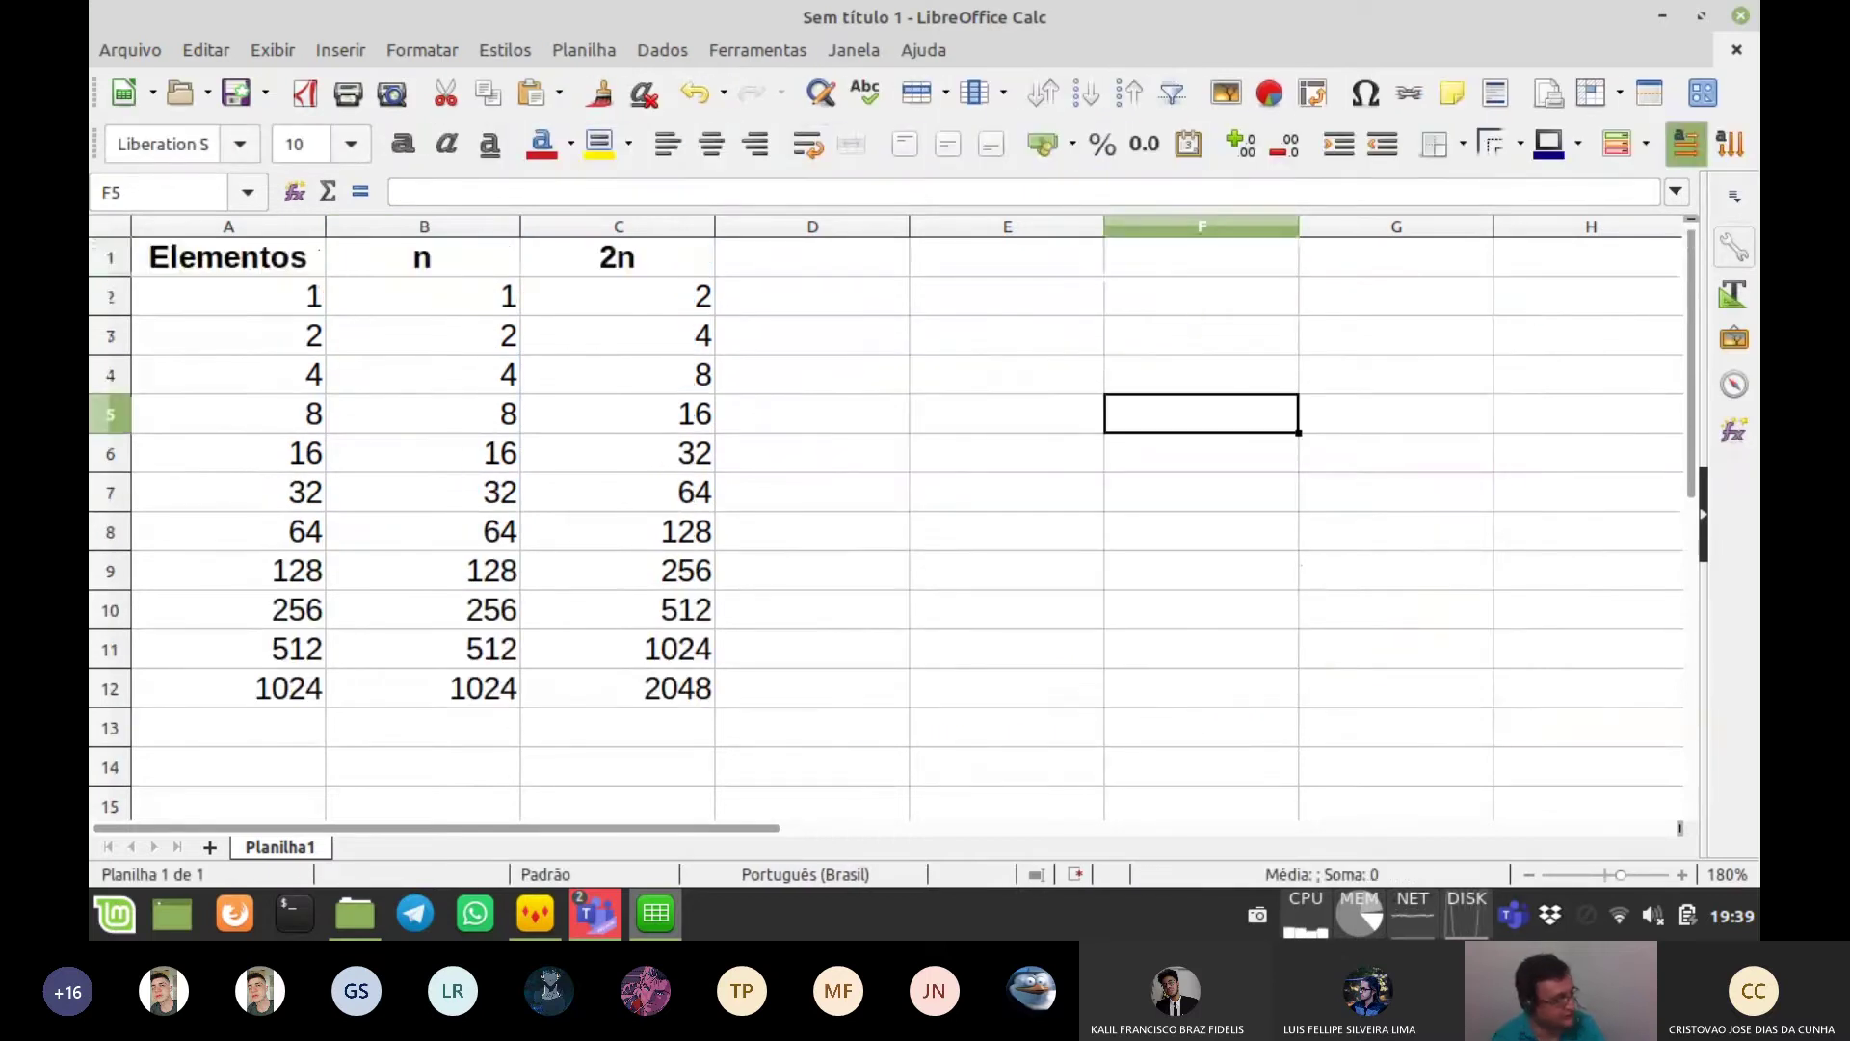
- Insert an XY (Dispersão) chart of the lines-only type (Somente linhas) from the range A1:B12
{"action": "left_click", "coordinate": [229, 257]}
{"action": "left_click_drag", "start_coordinate": [228, 256], "coordinate": [423, 688]}
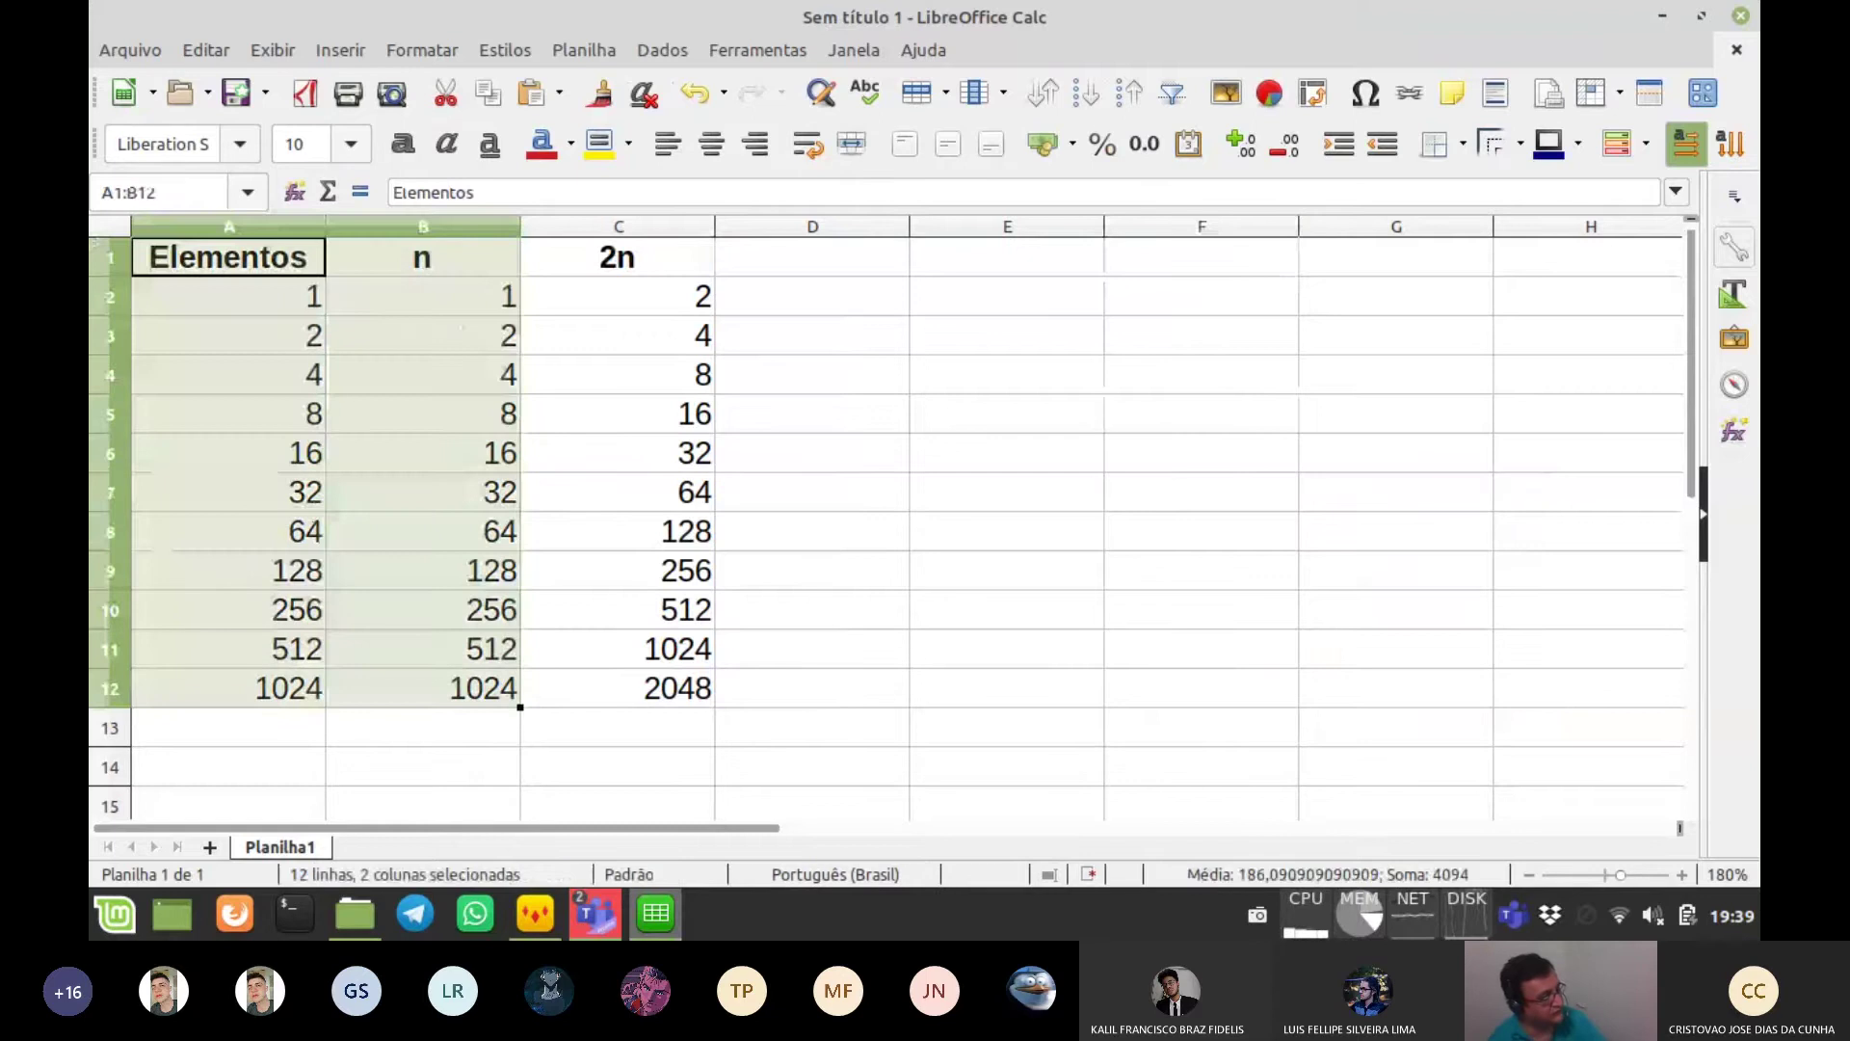
{"action": "left_click", "coordinate": [1268, 92]}
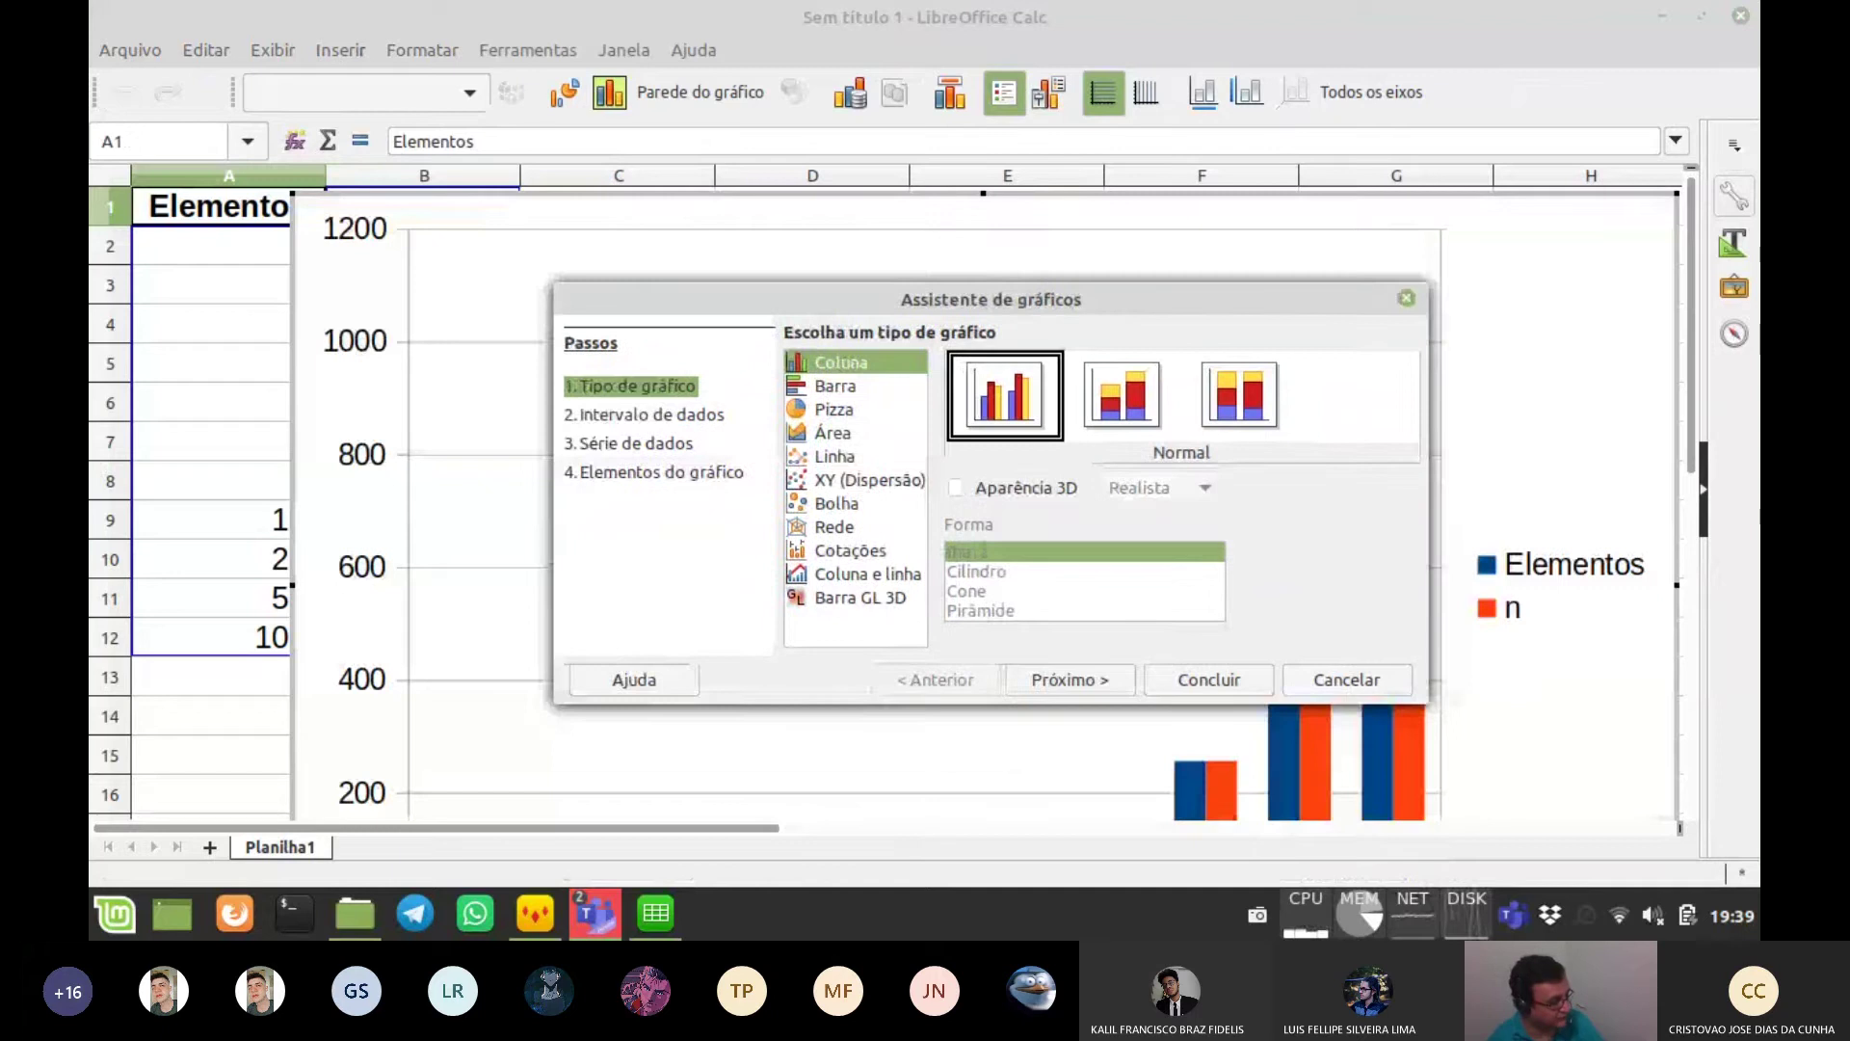
{"action": "left_click", "coordinate": [856, 479]}
{"action": "left_click", "coordinate": [1239, 395]}
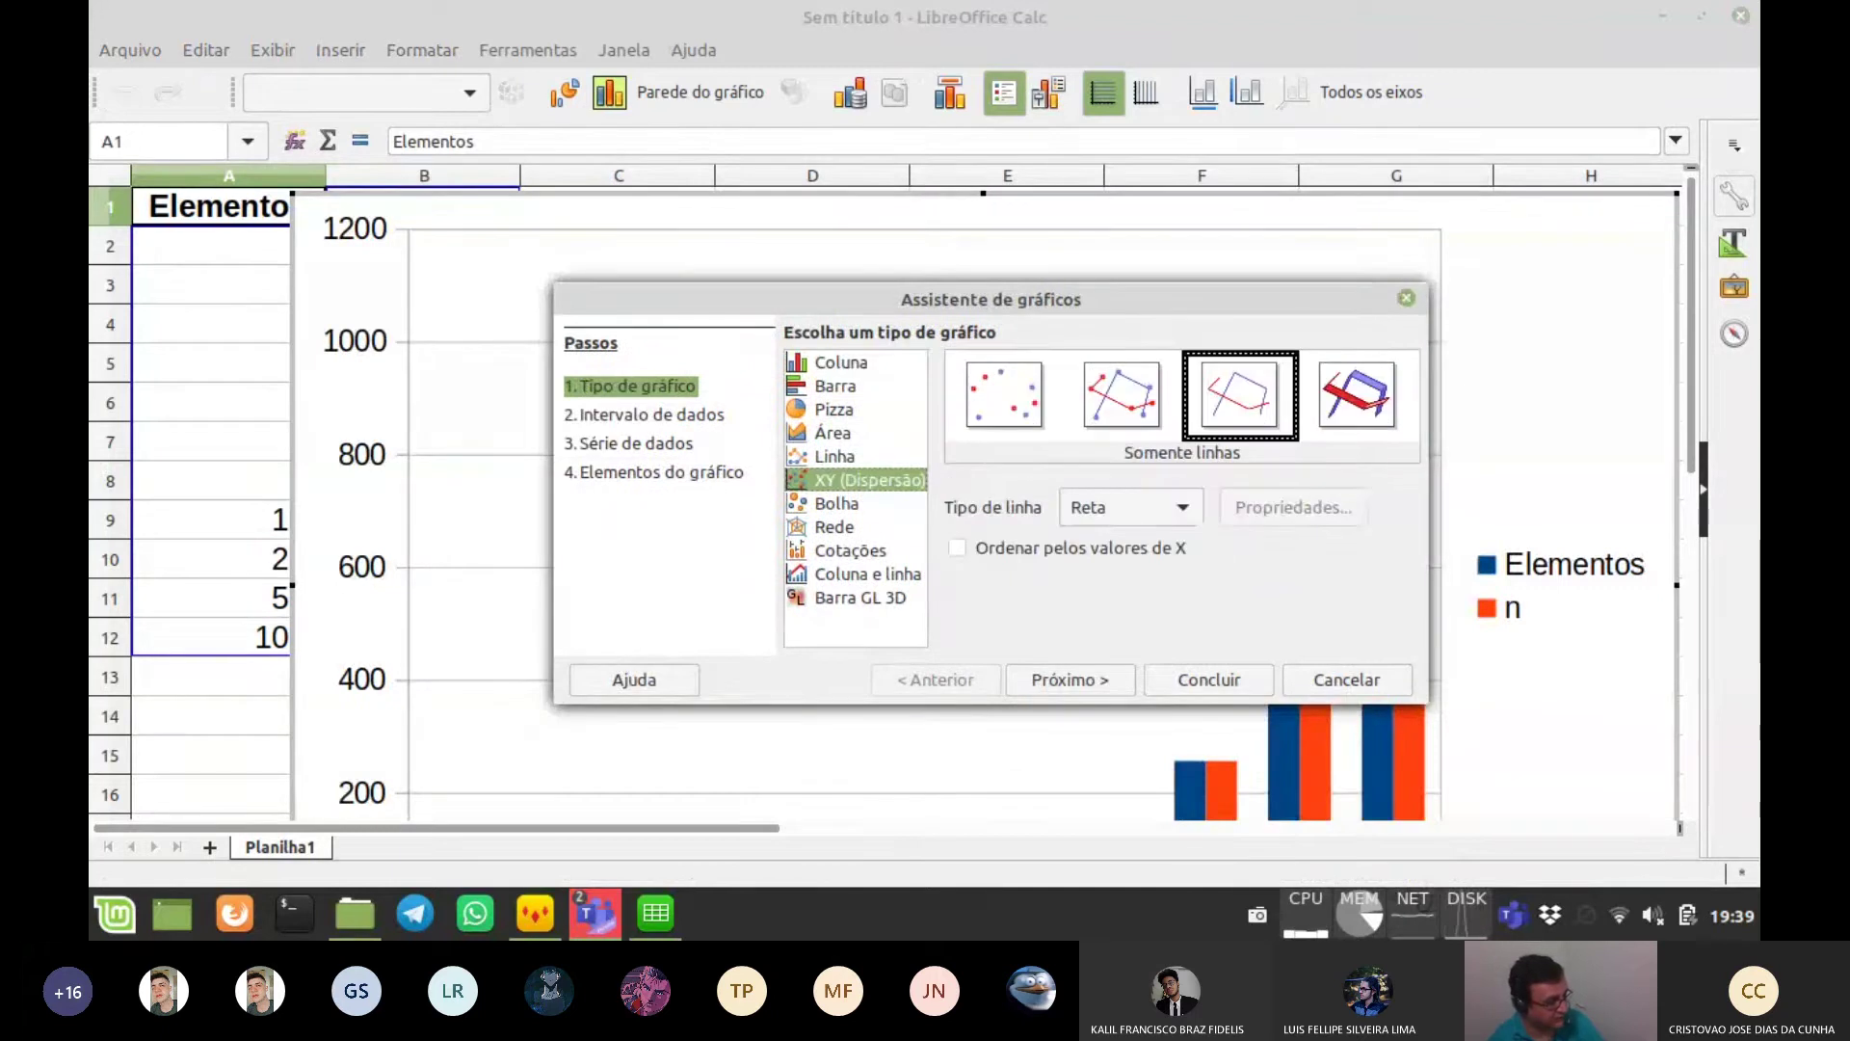
{"action": "left_click", "coordinate": [1070, 680]}
{"action": "left_click", "coordinate": [1069, 679]}
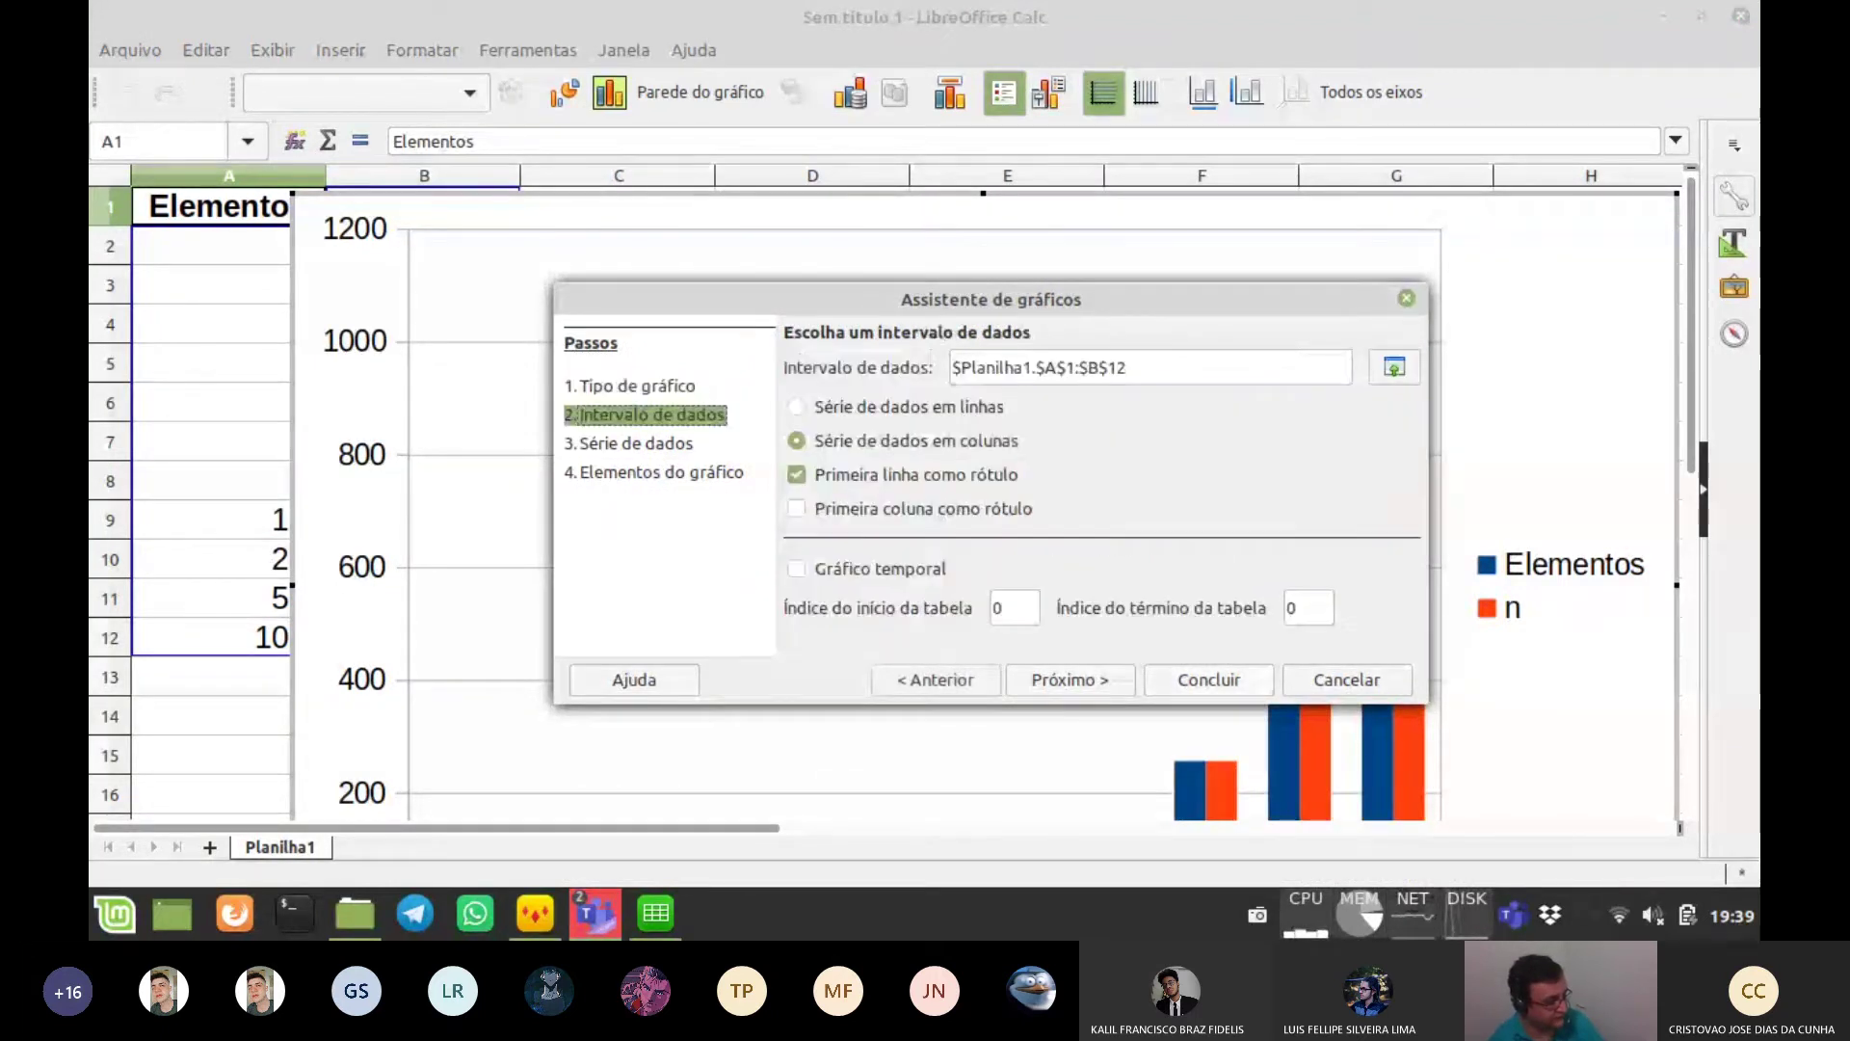
{"action": "left_click", "coordinate": [1208, 680]}
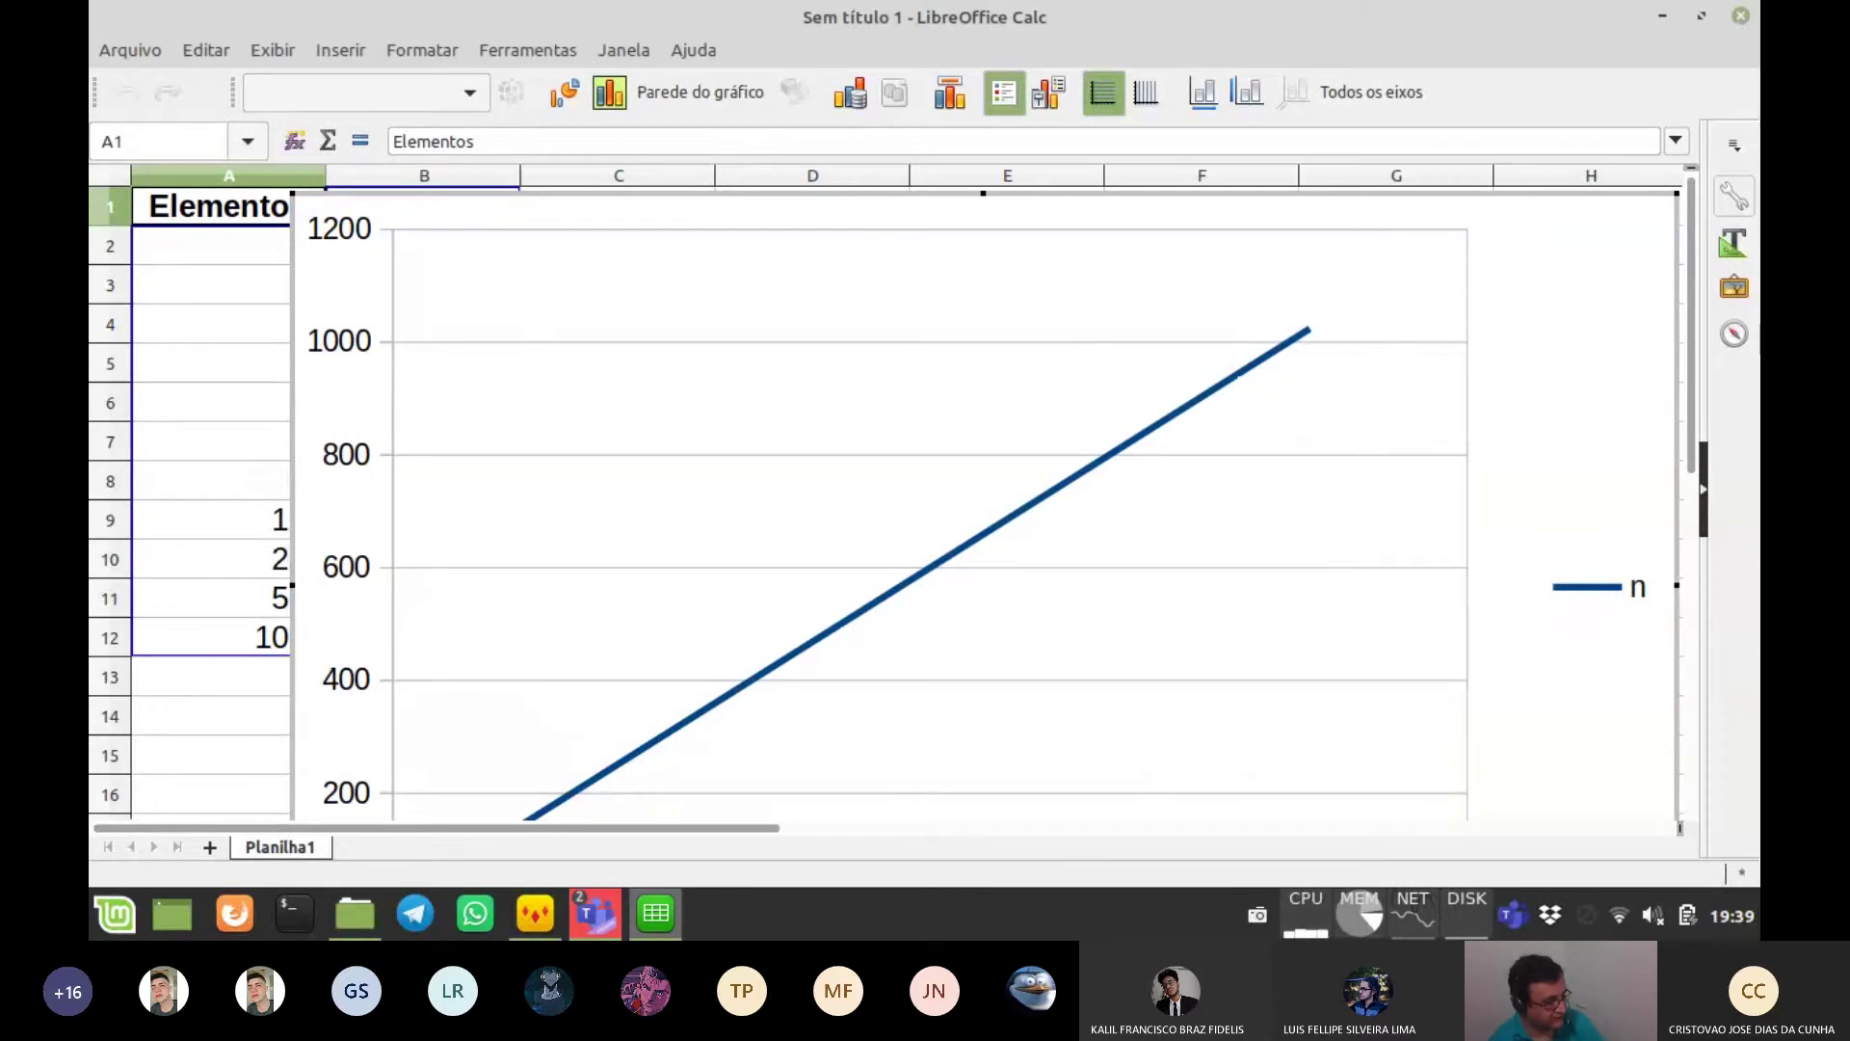
- Shrink the XY chart slightly and move it beside columns A and B, covering columns C to H
{"action": "left_click_drag", "start_coordinate": [1677, 193], "coordinate": [1401, 385]}
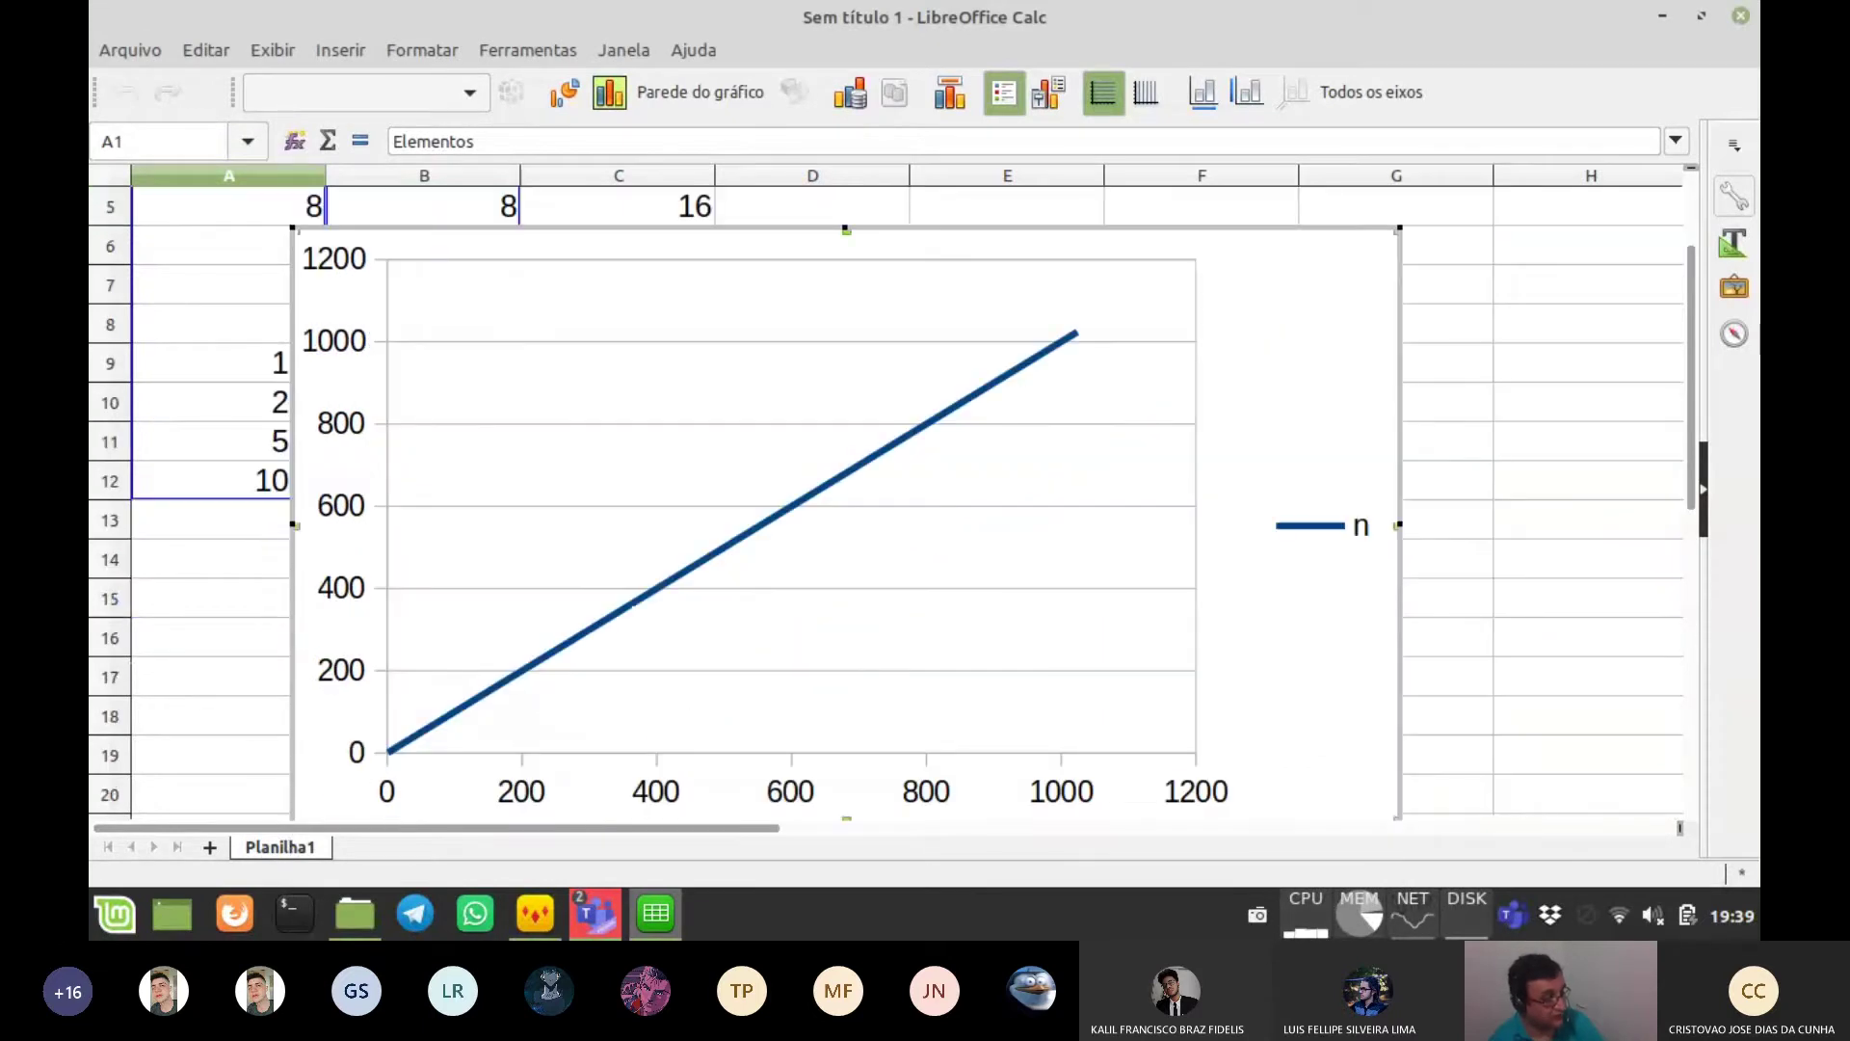
{"action": "left_click_drag", "start_coordinate": [1400, 384], "coordinate": [1672, 373]}
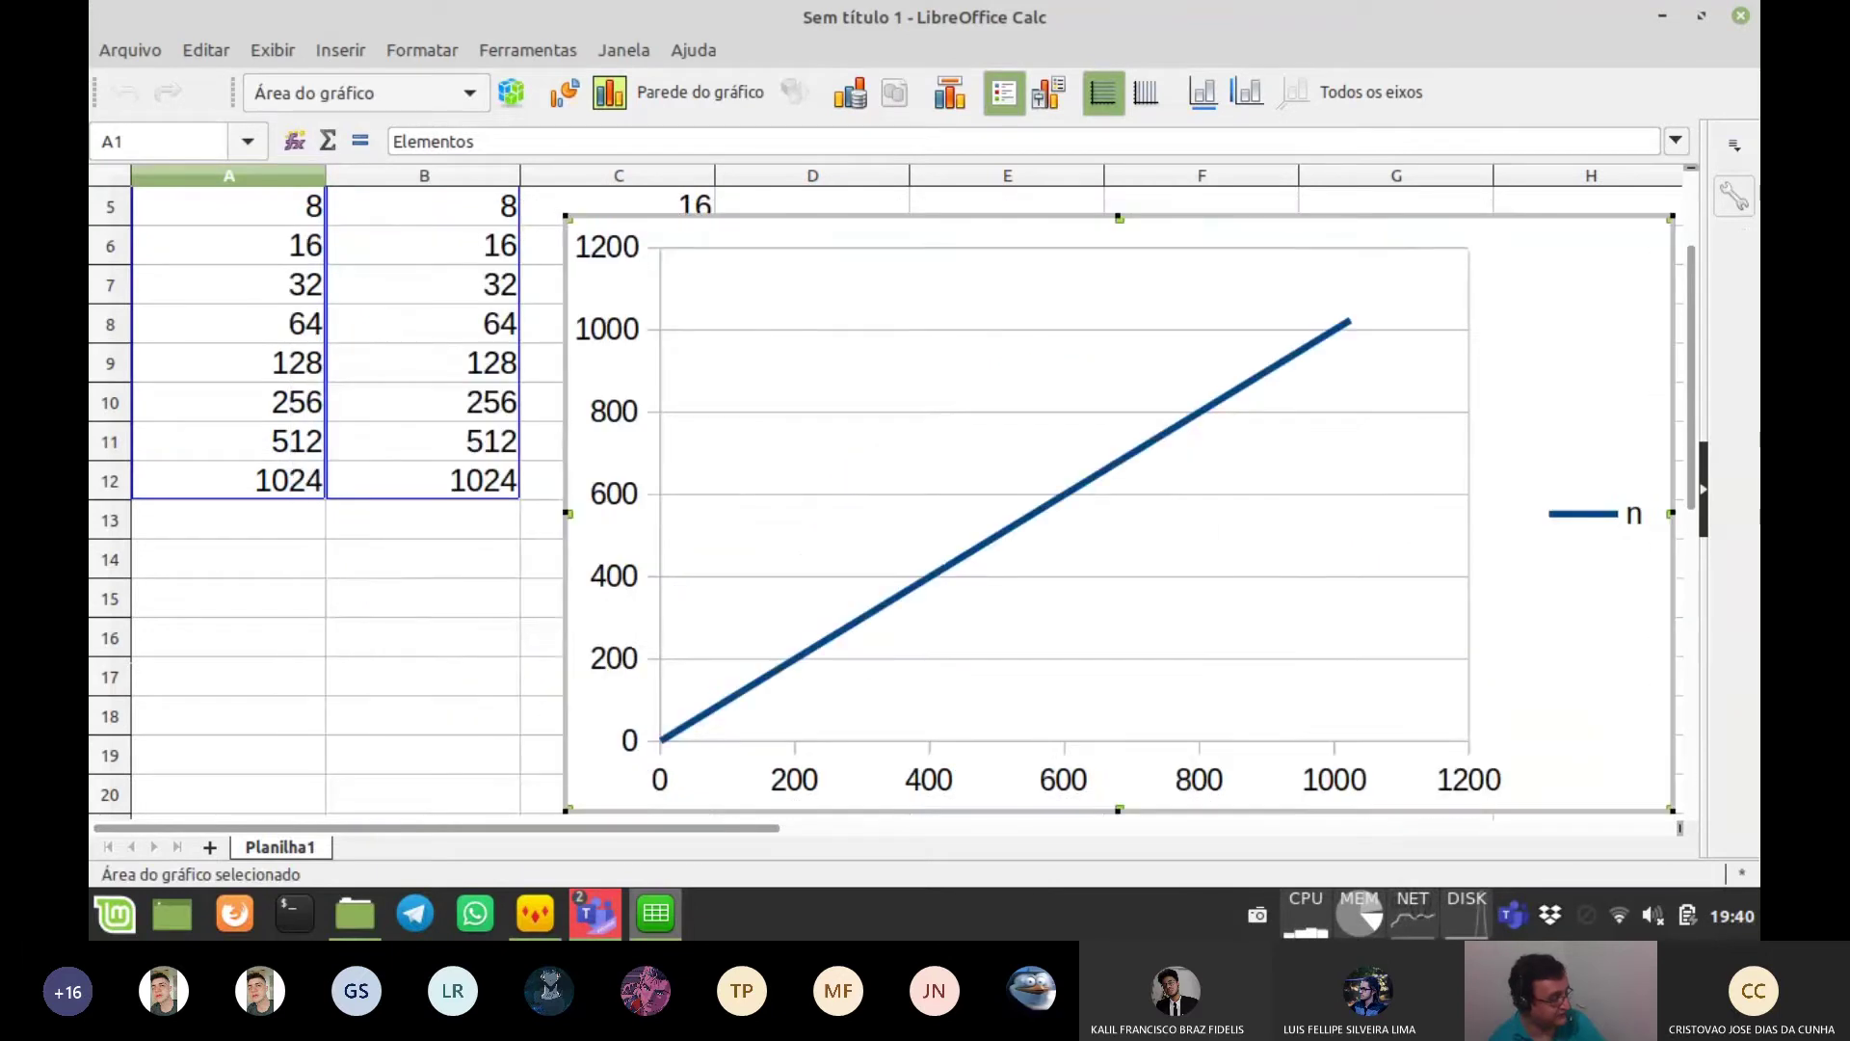
{"action": "scroll", "coordinate": [884, 503], "scroll_direction": "up", "scroll_amount": 2}
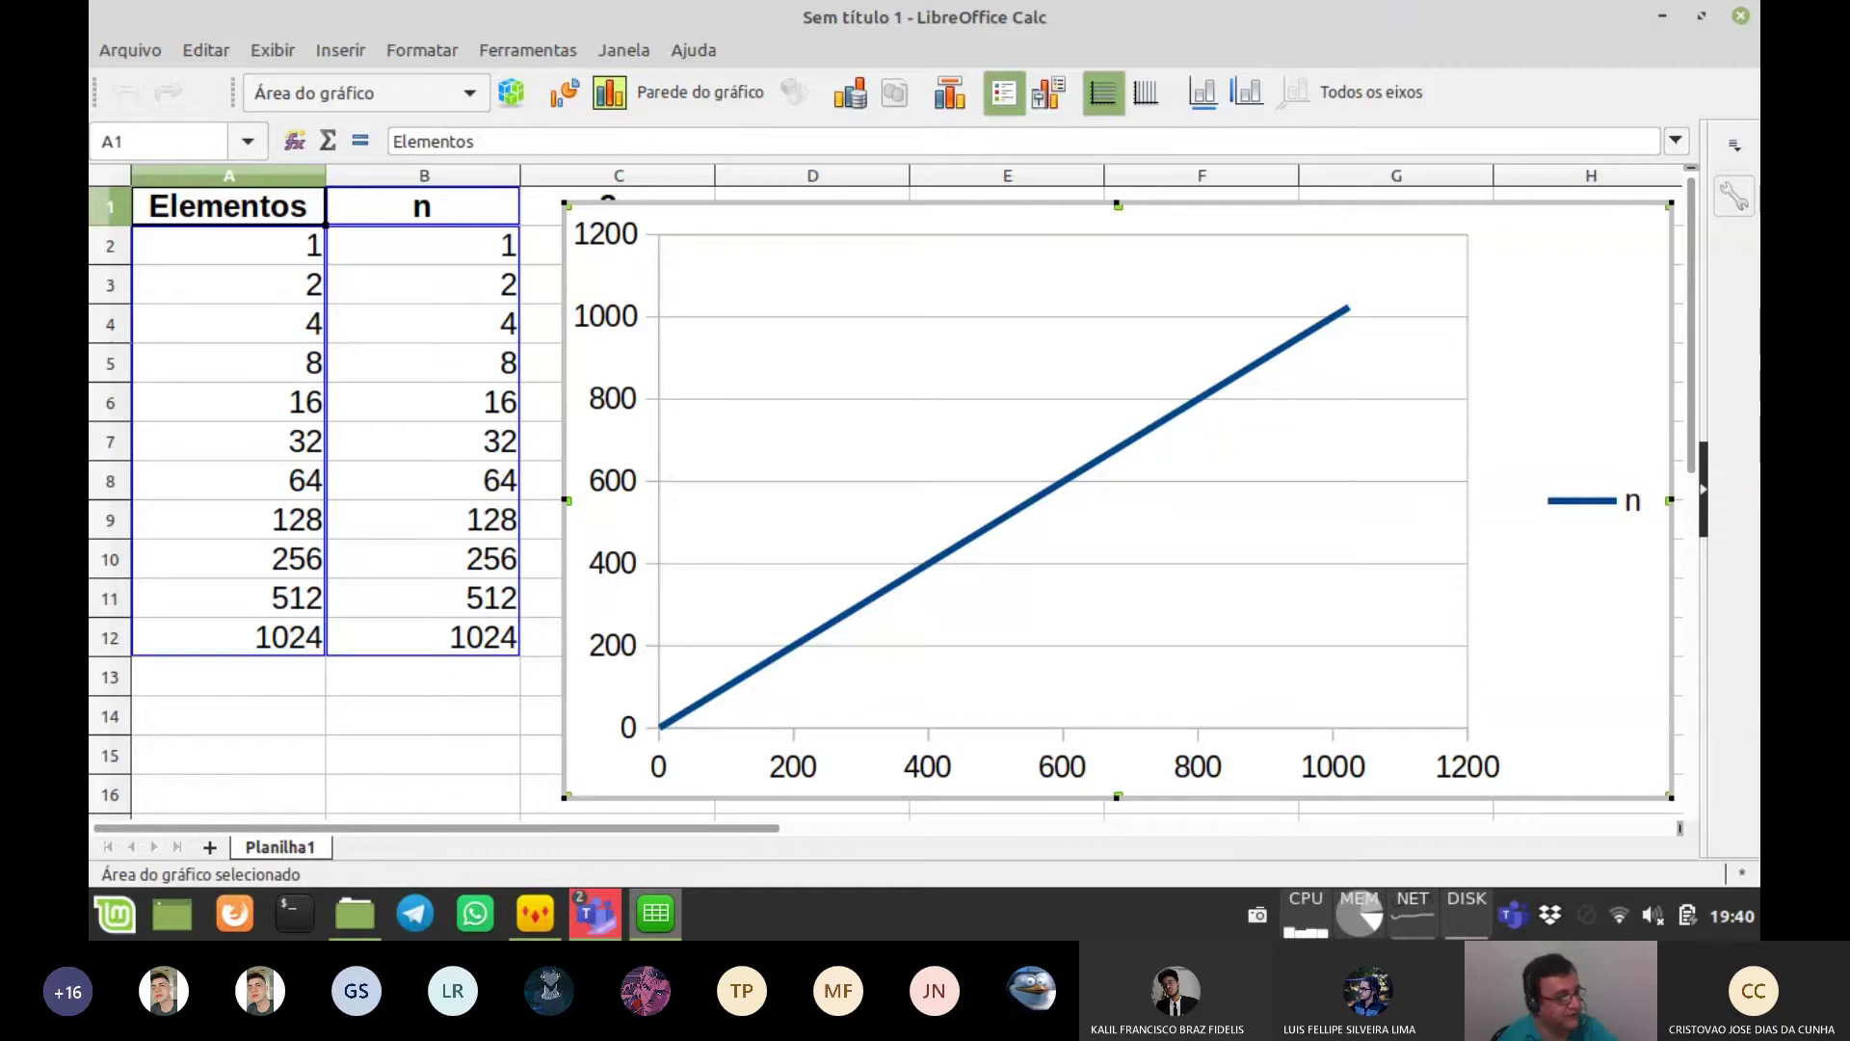
- Delete the XY chart that plots n against Elementos
{"action": "key", "text": "Delete"}
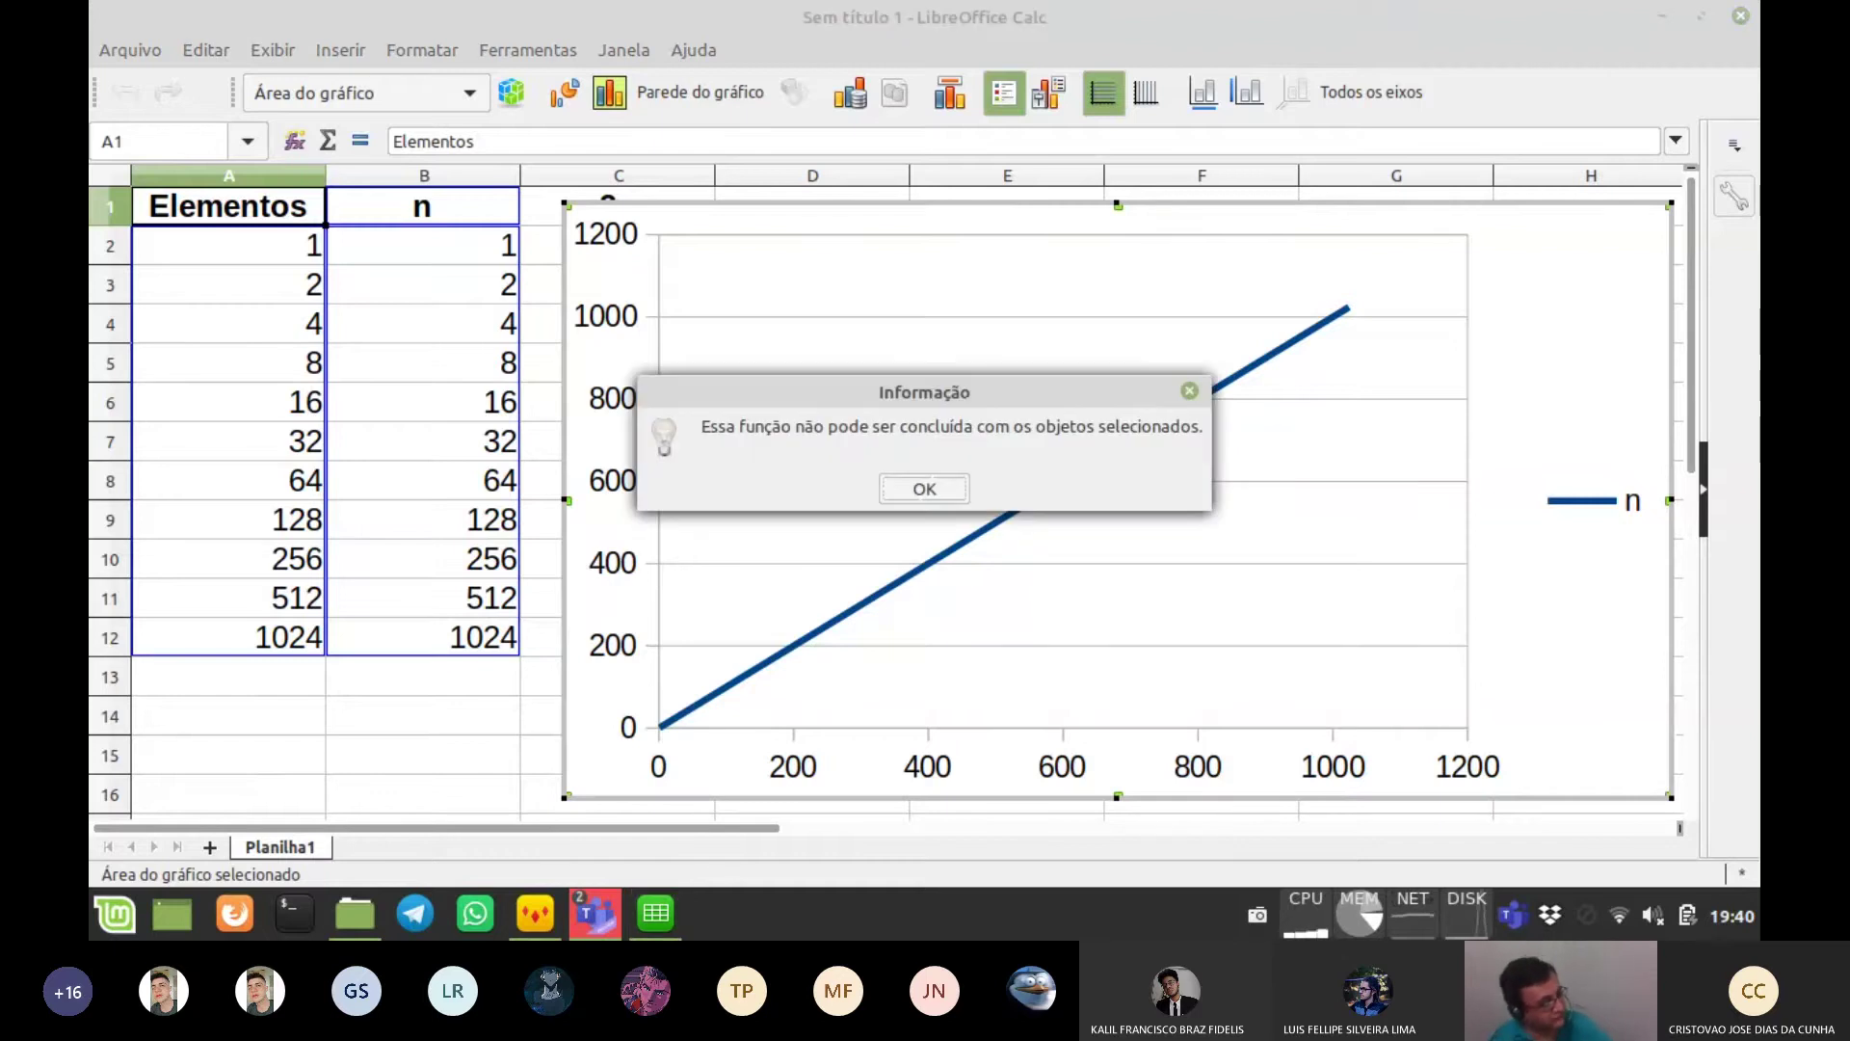
{"action": "left_click", "coordinate": [924, 488]}
{"action": "left_click", "coordinate": [396, 761]}
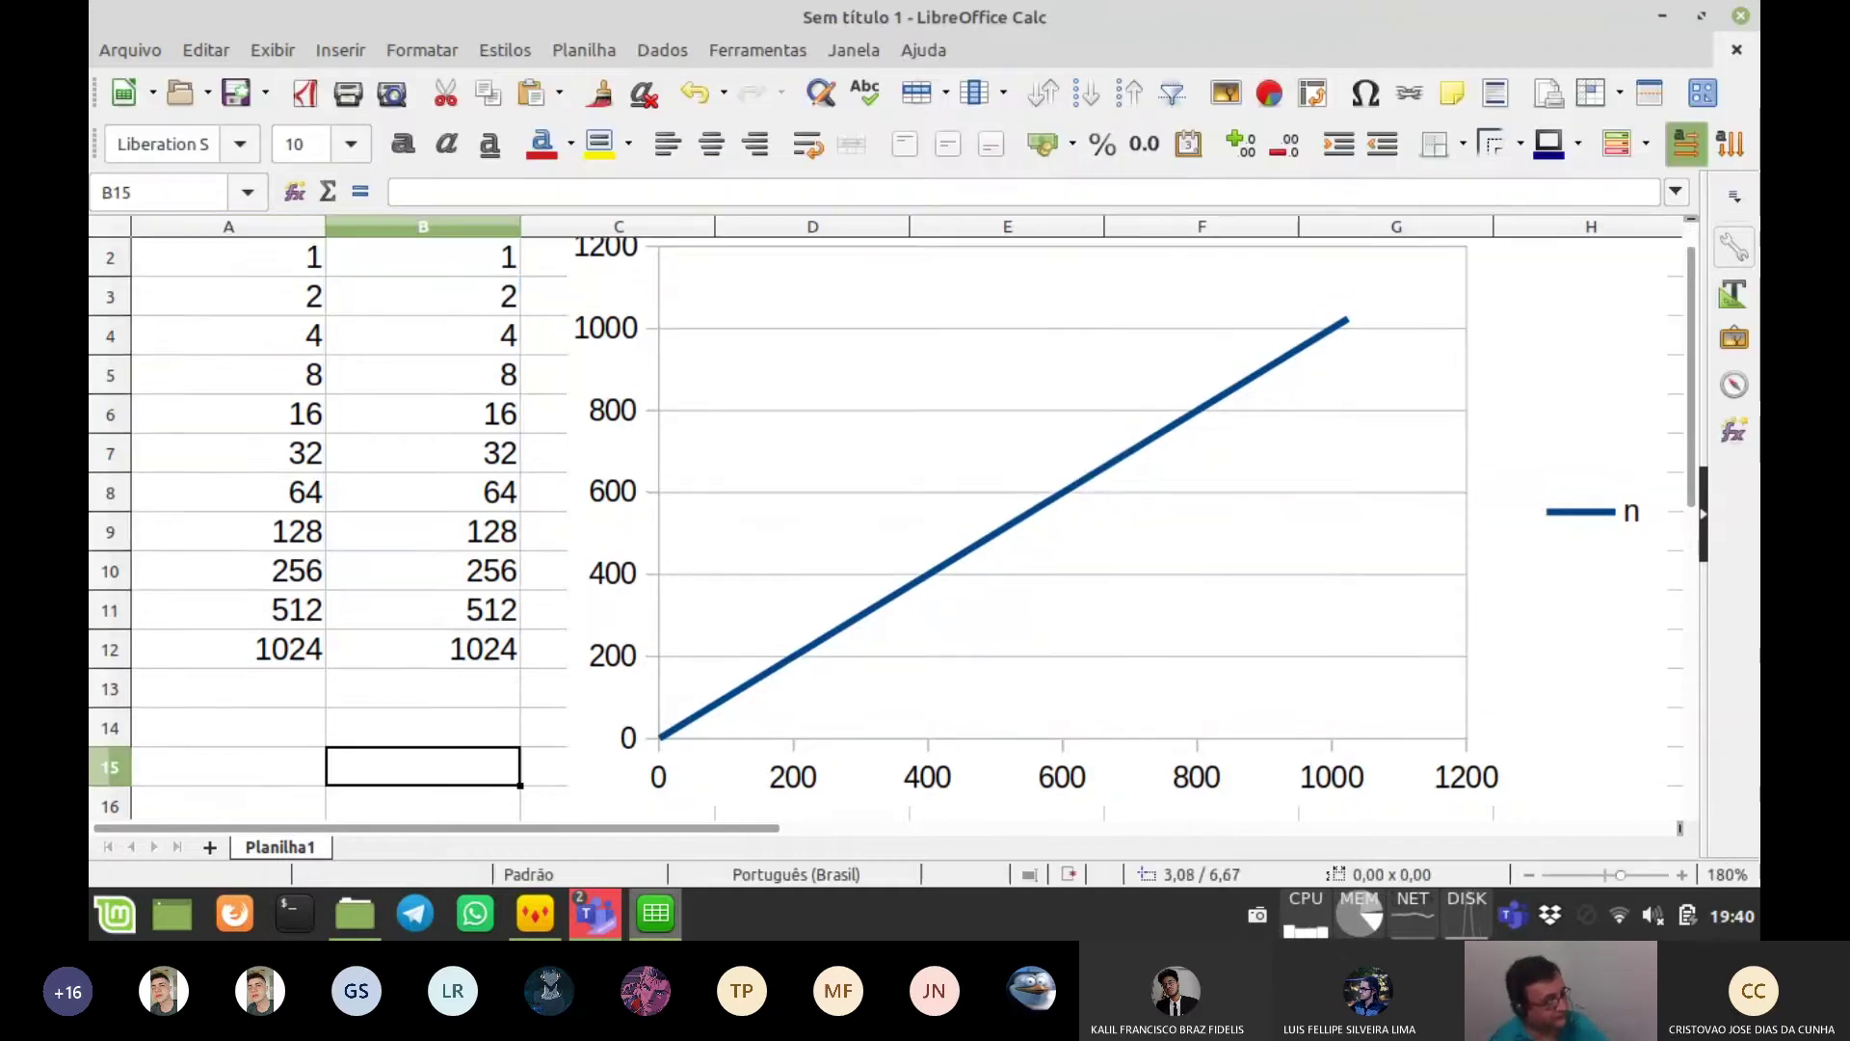
{"action": "key", "text": "Delete"}
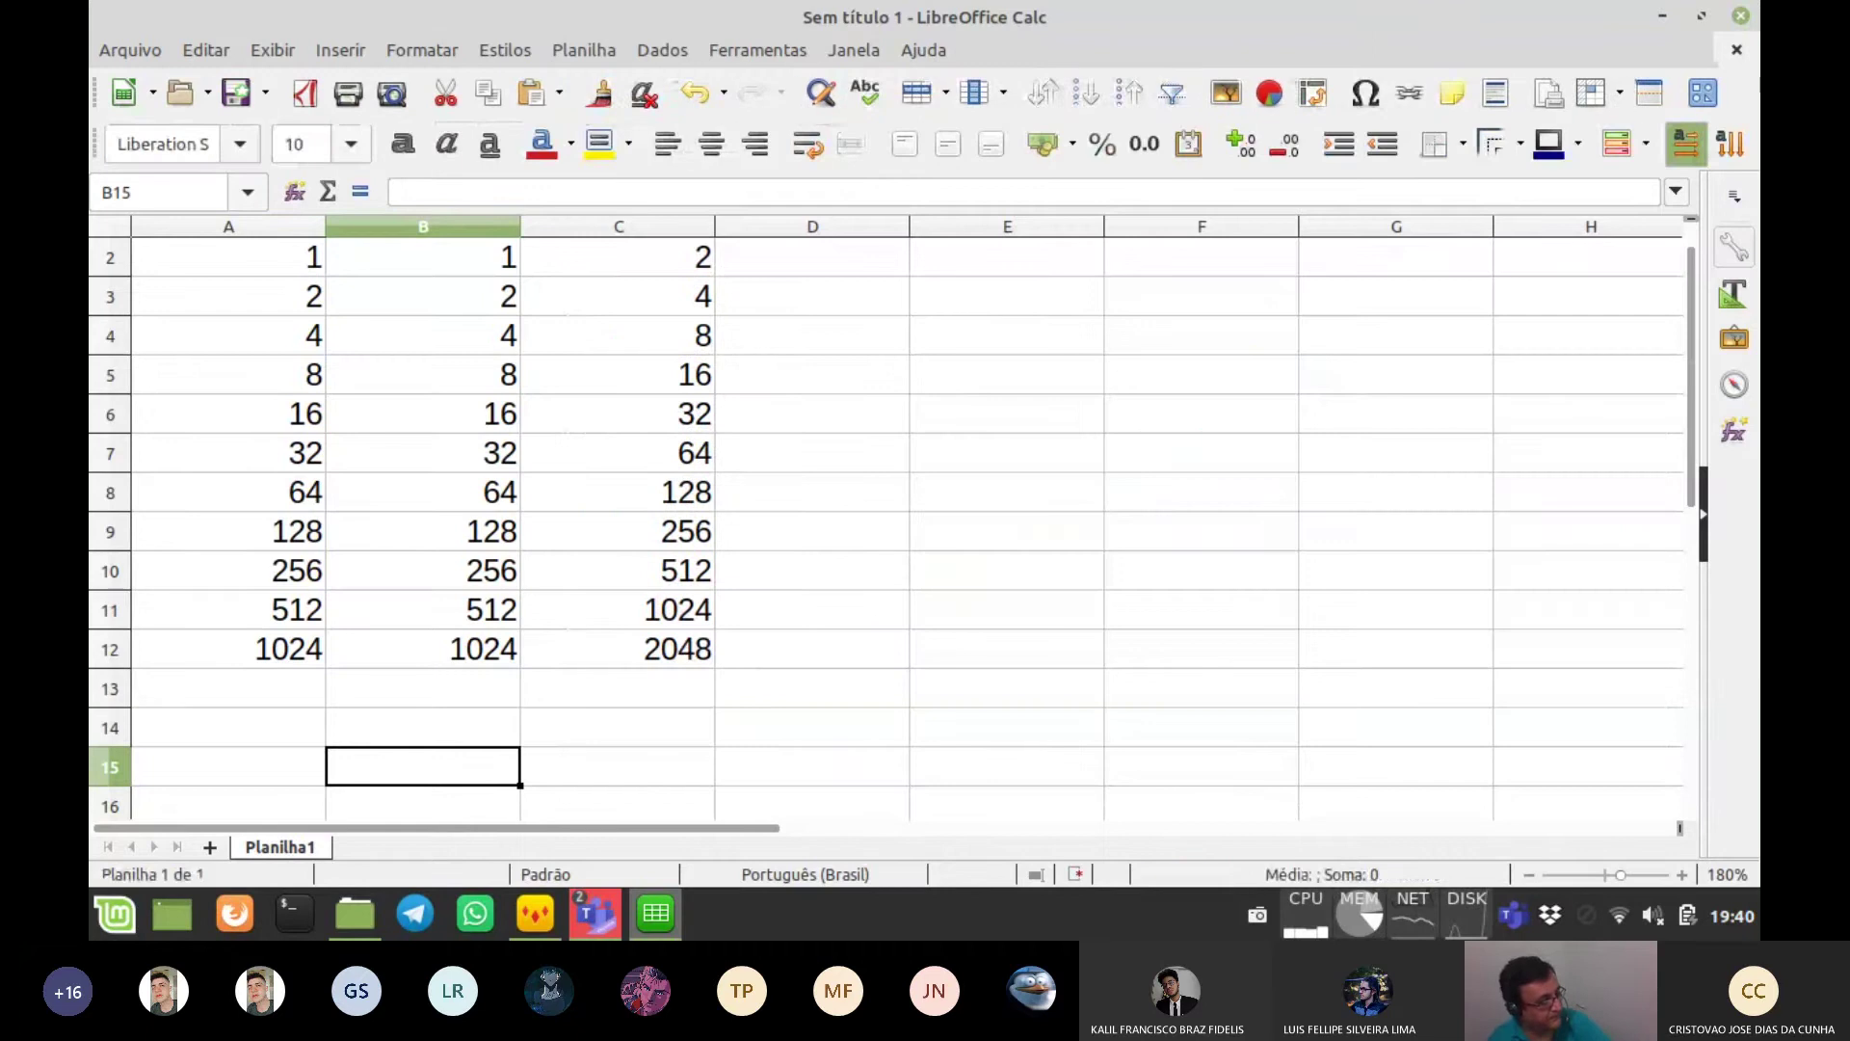
- Insert an XY (Dispersão) chart of the lines-only type (Somente linhas) from the range A1:C12, plotting n and 2n
{"action": "scroll", "coordinate": [424, 482], "scroll_direction": "up", "scroll_amount": 1}
{"action": "left_click_drag", "start_coordinate": [228, 257], "coordinate": [617, 688]}
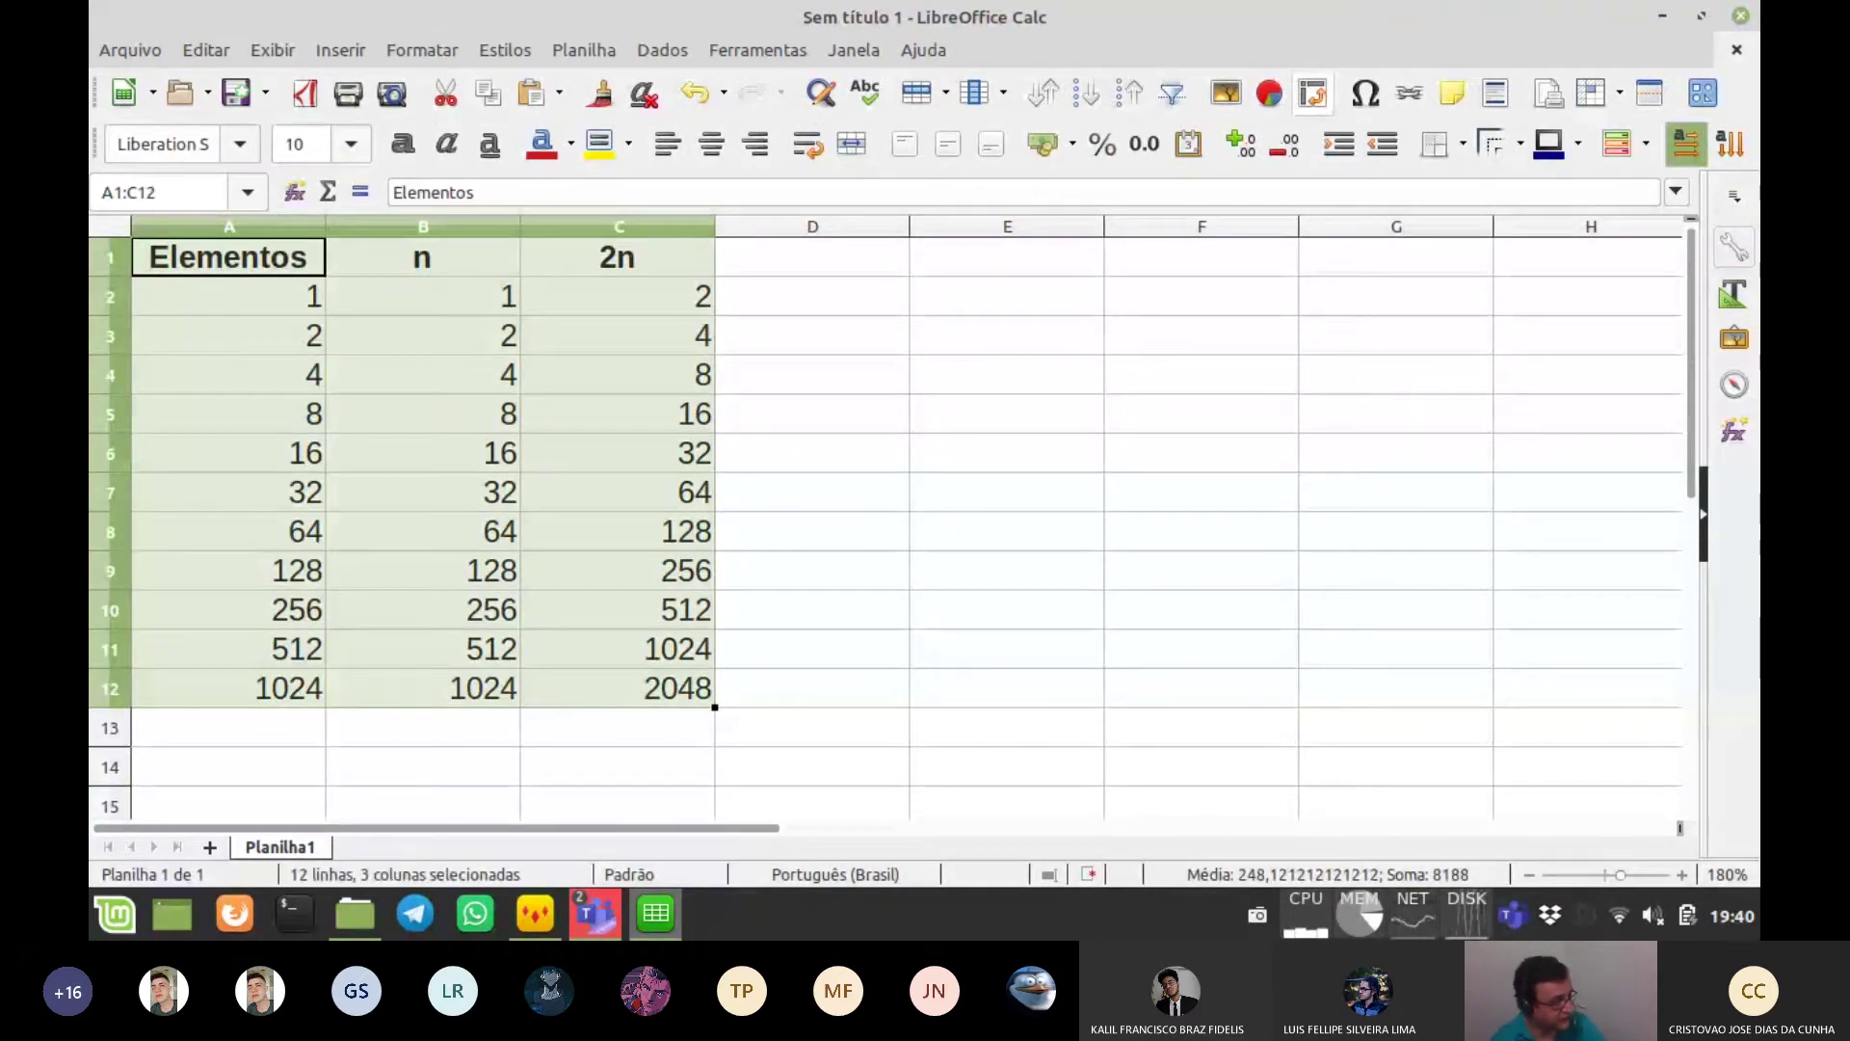
{"action": "left_click", "coordinate": [1269, 92]}
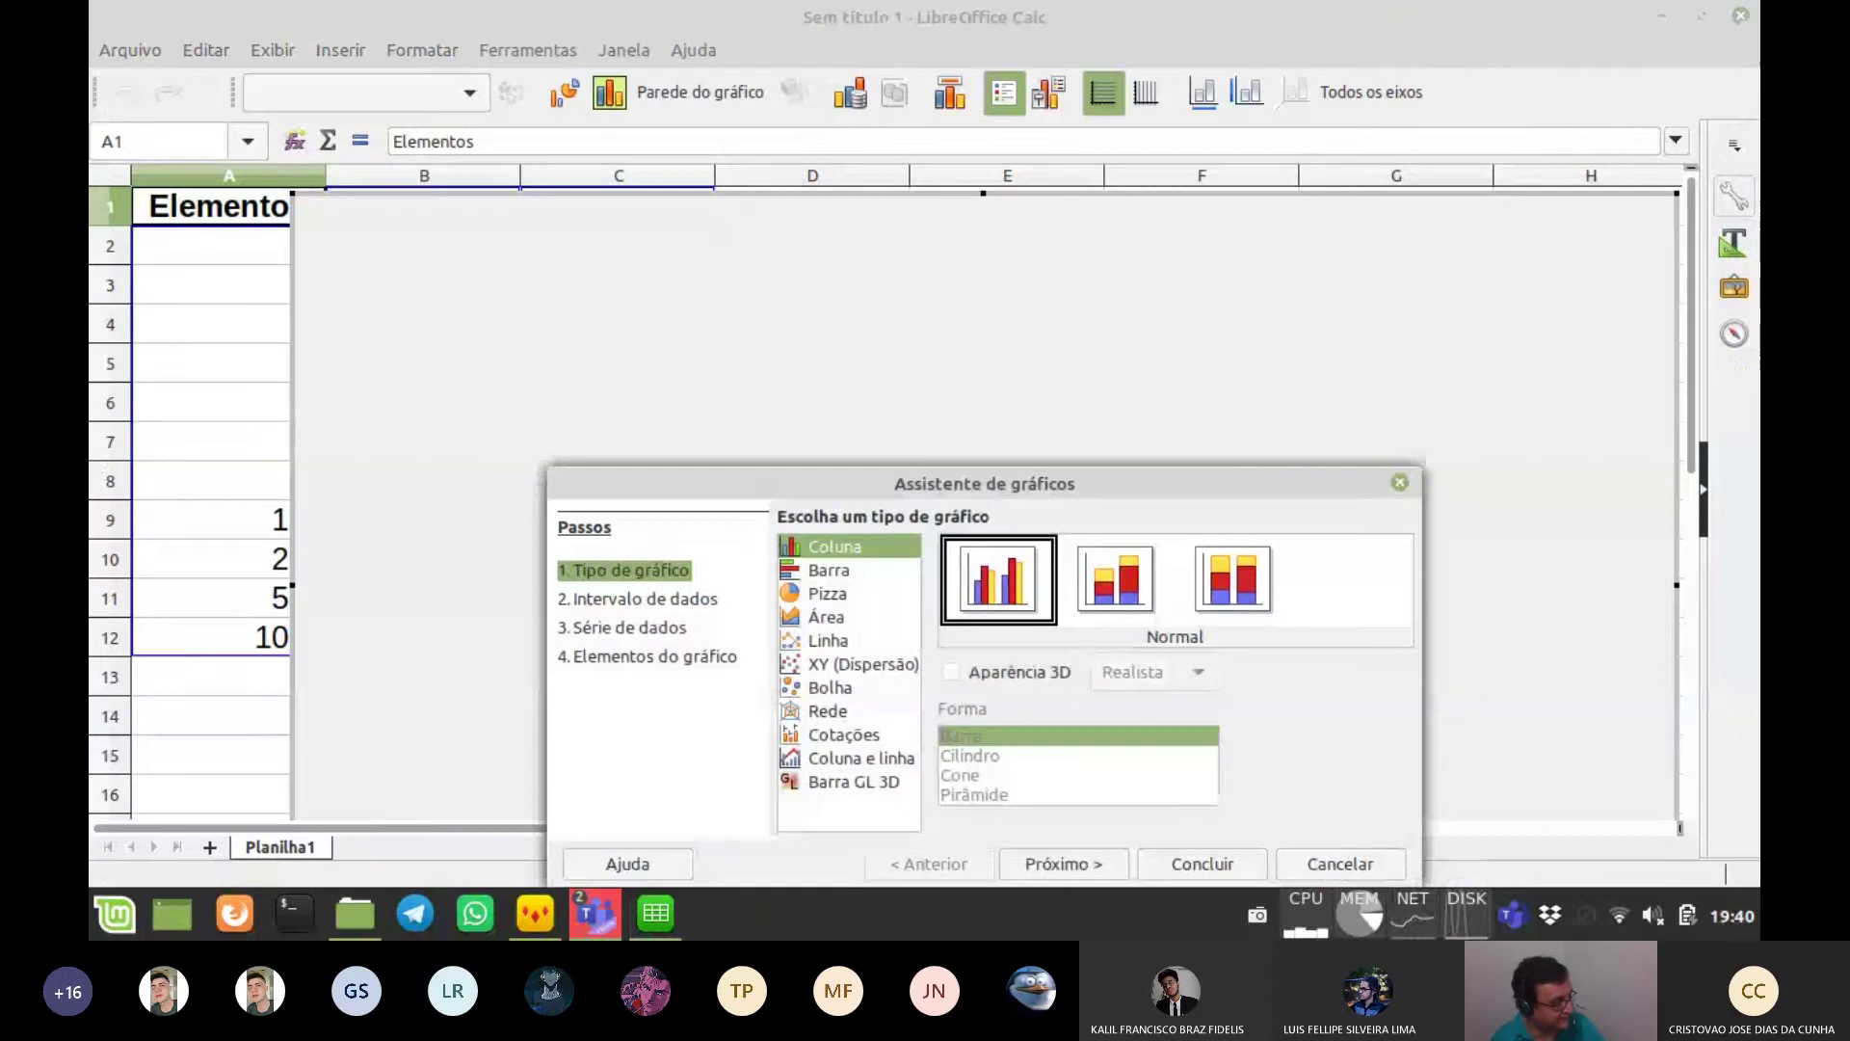
{"action": "left_click", "coordinate": [849, 664]}
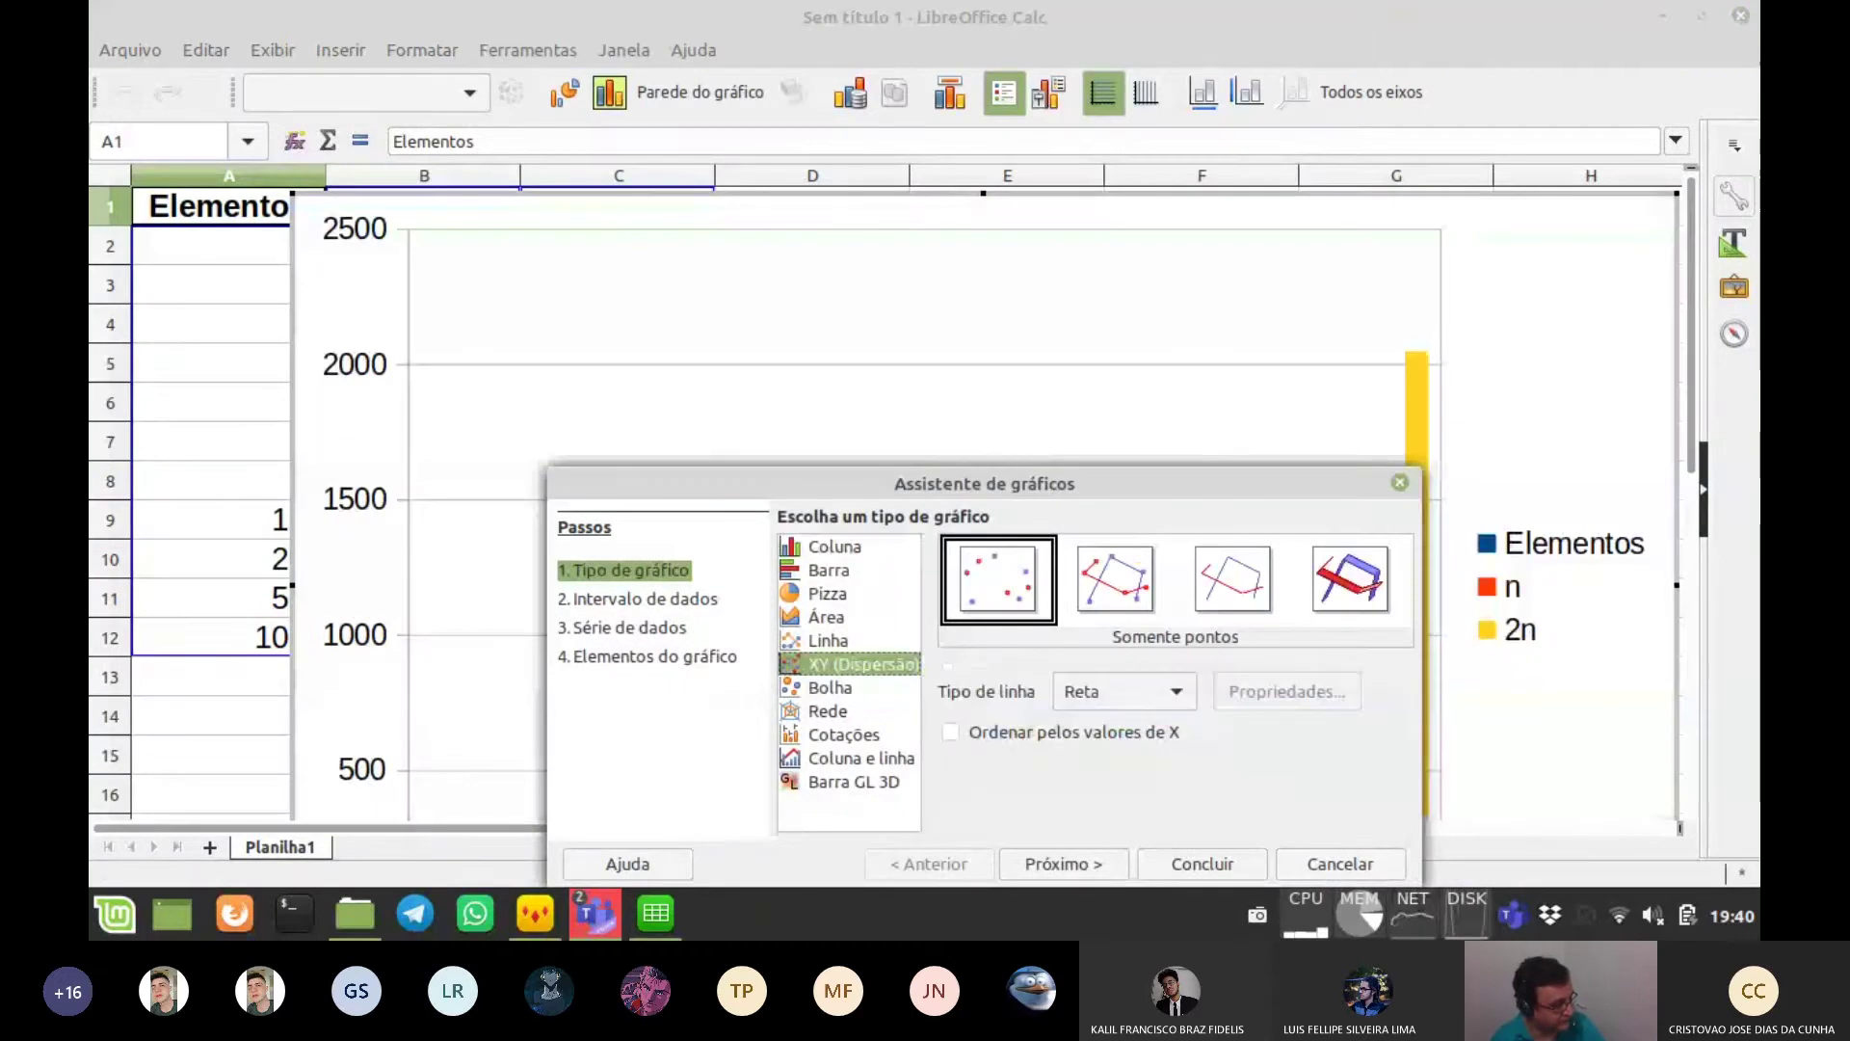
{"action": "left_click", "coordinate": [1234, 580]}
{"action": "left_click", "coordinate": [1108, 865]}
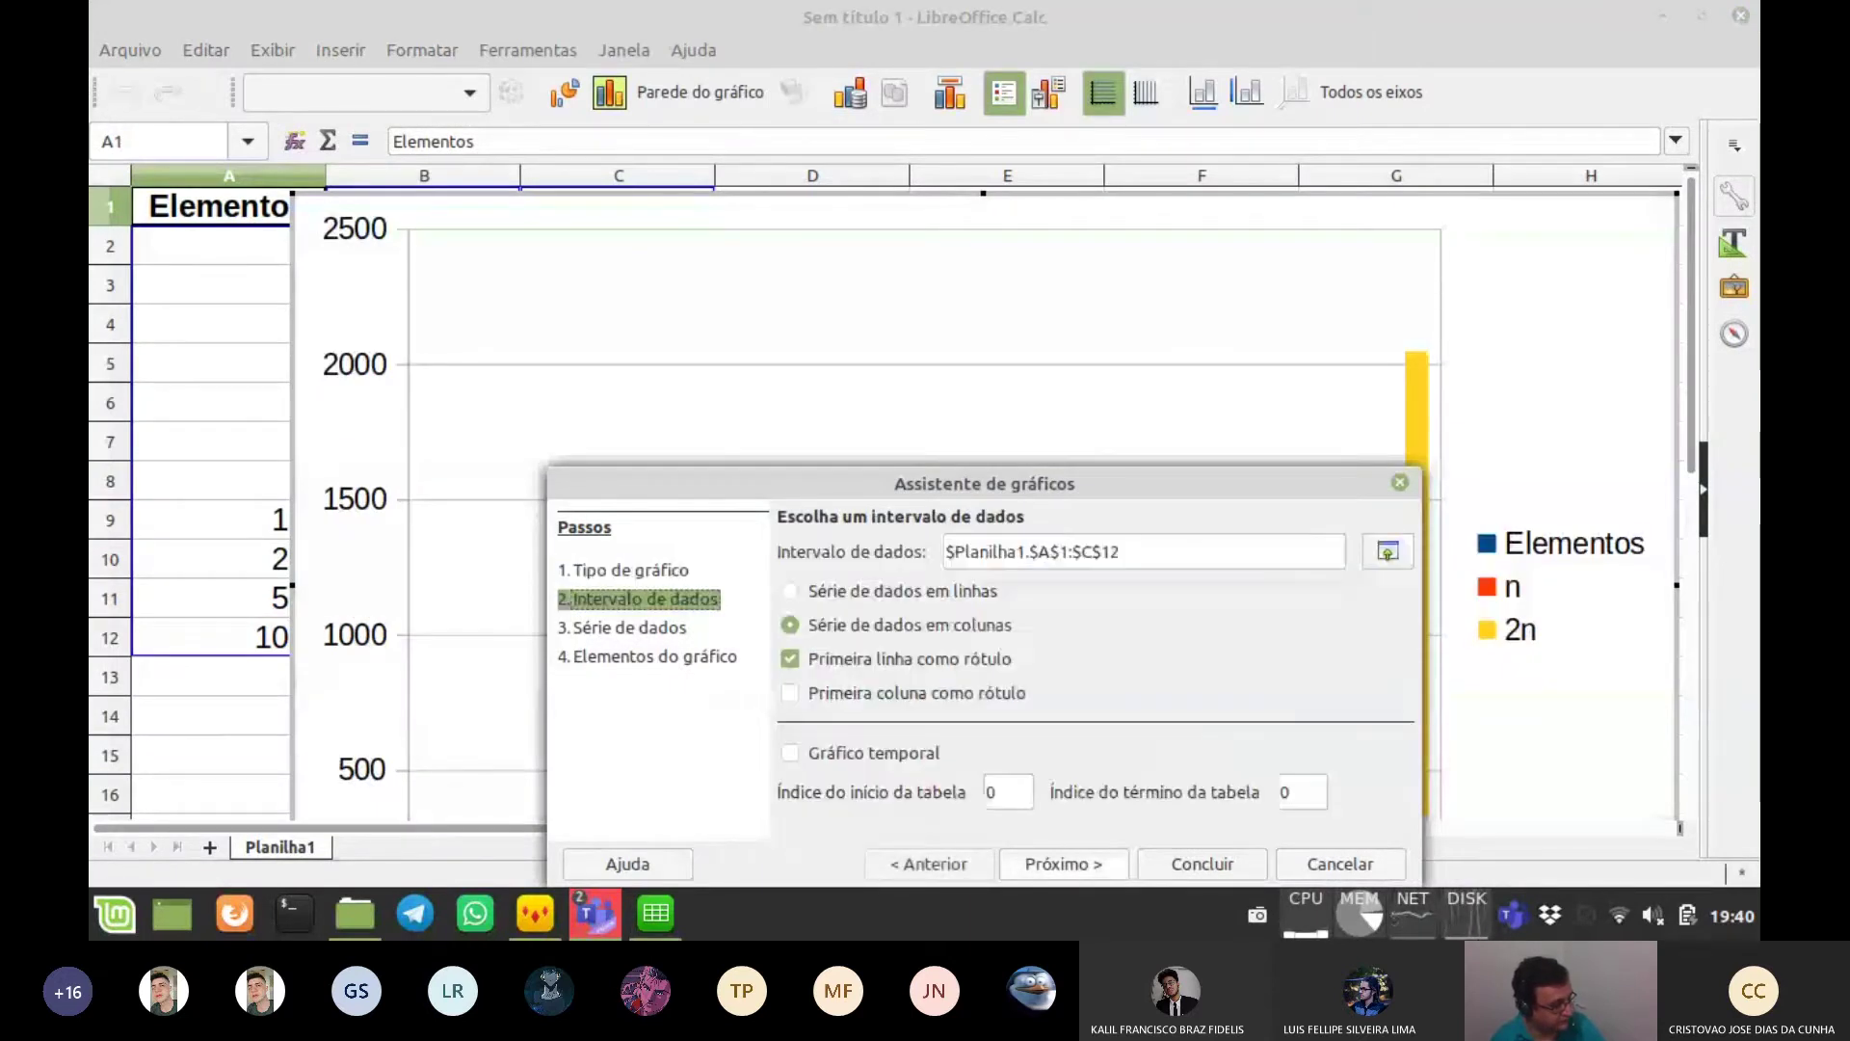
{"action": "left_click", "coordinate": [1108, 865]}
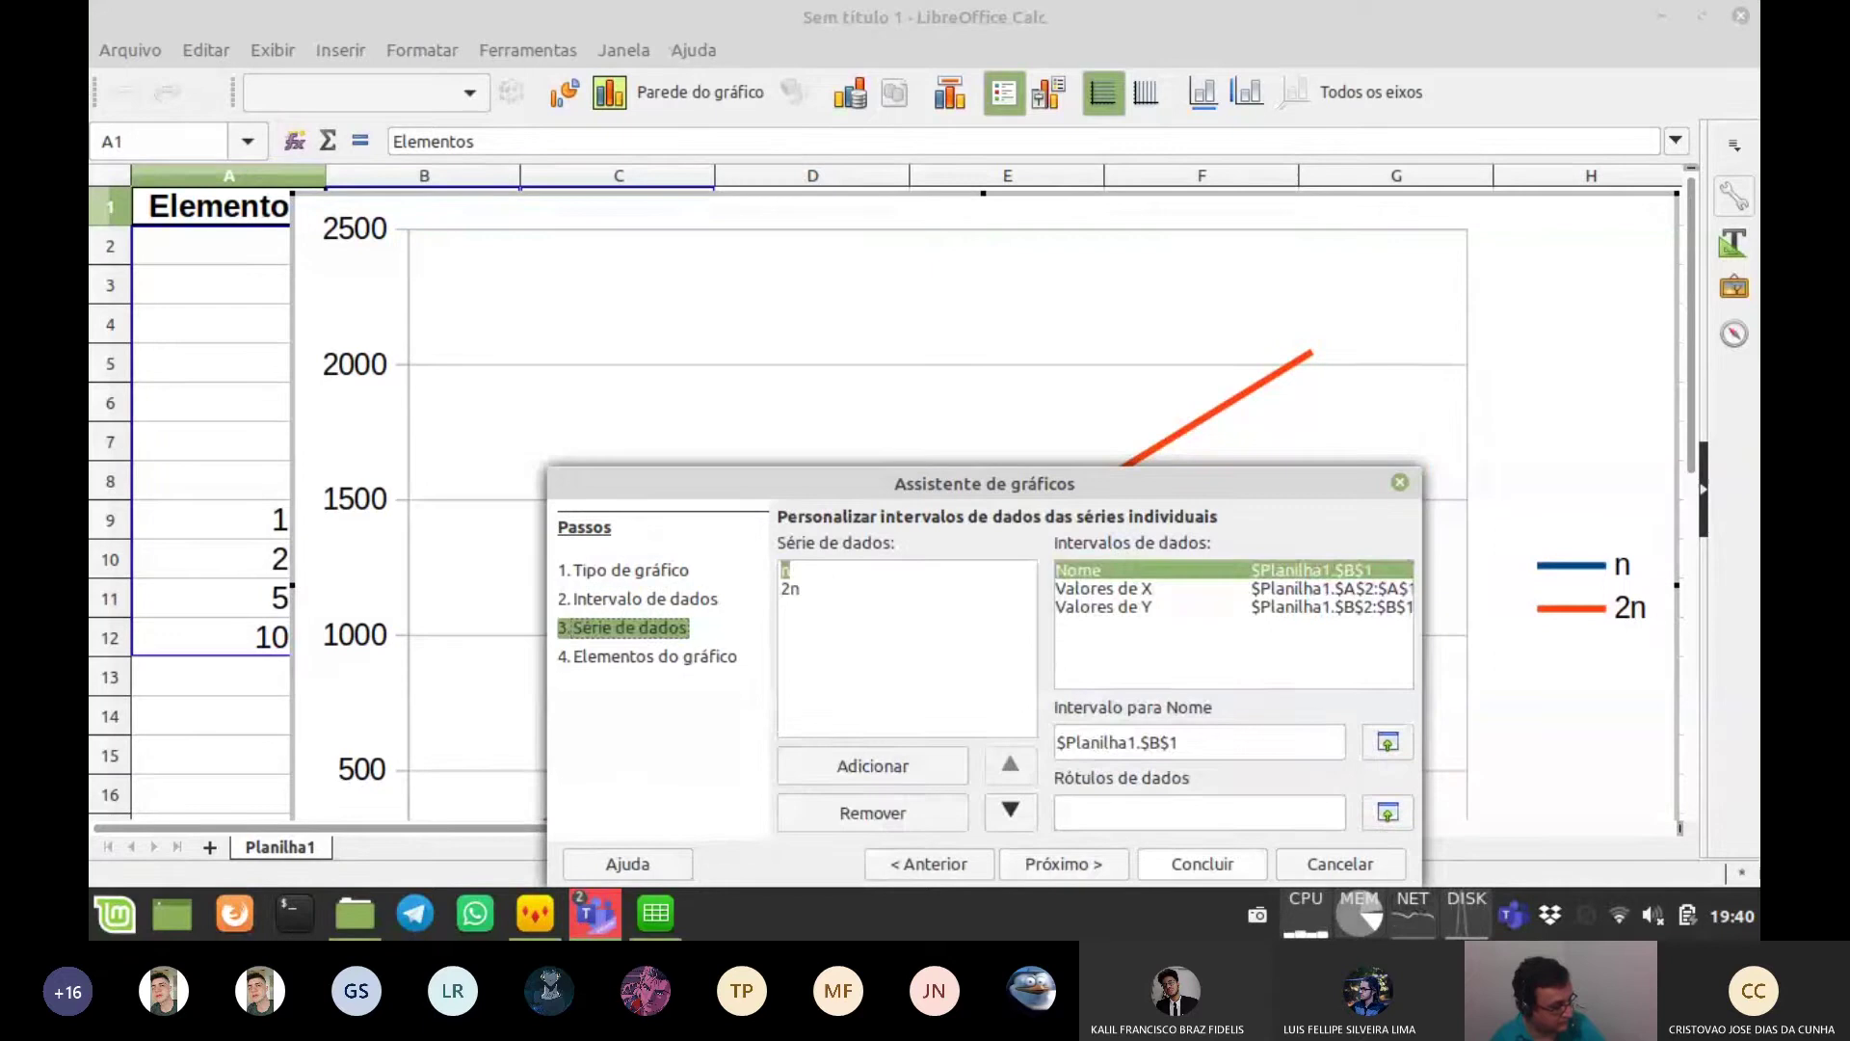
{"action": "left_click", "coordinate": [1079, 864]}
{"action": "left_click", "coordinate": [1202, 865]}
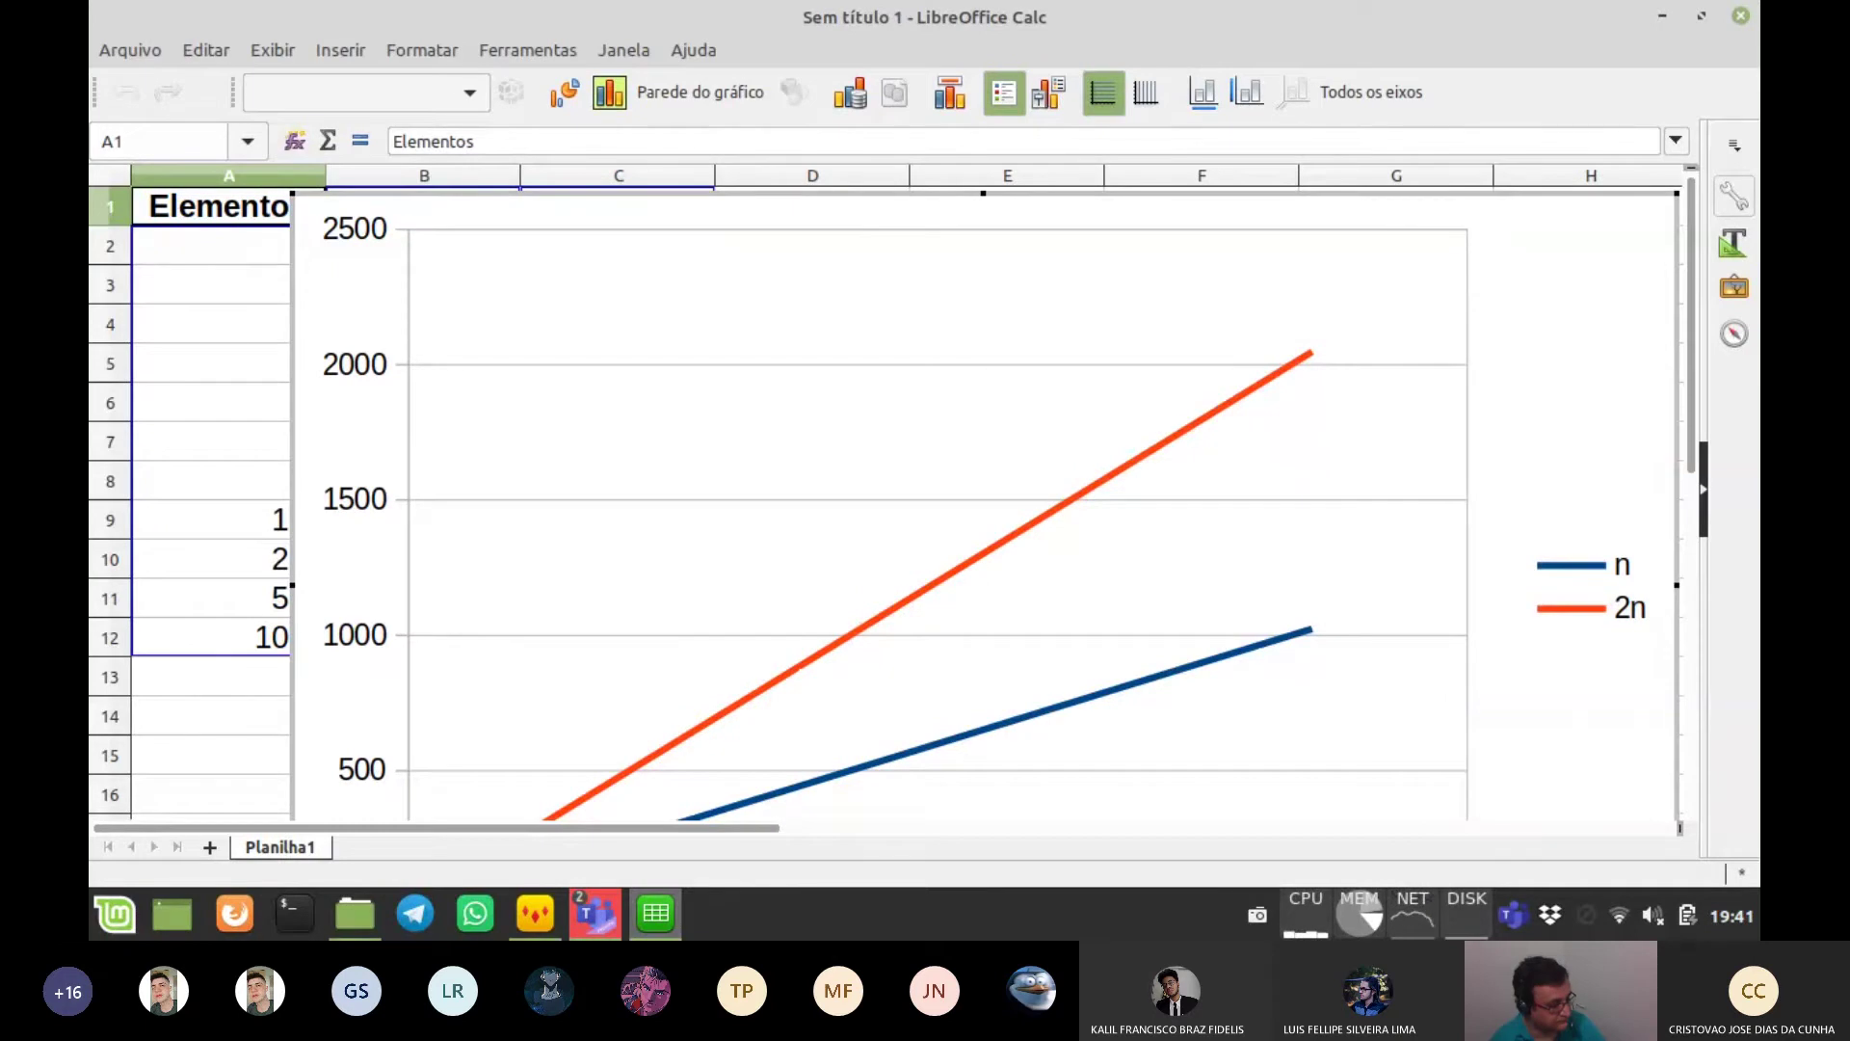
- Move the n and 2n chart below the table and shrink it to span about columns A to E
{"action": "left_click_drag", "start_coordinate": [1156, 192], "coordinate": [588, 571]}
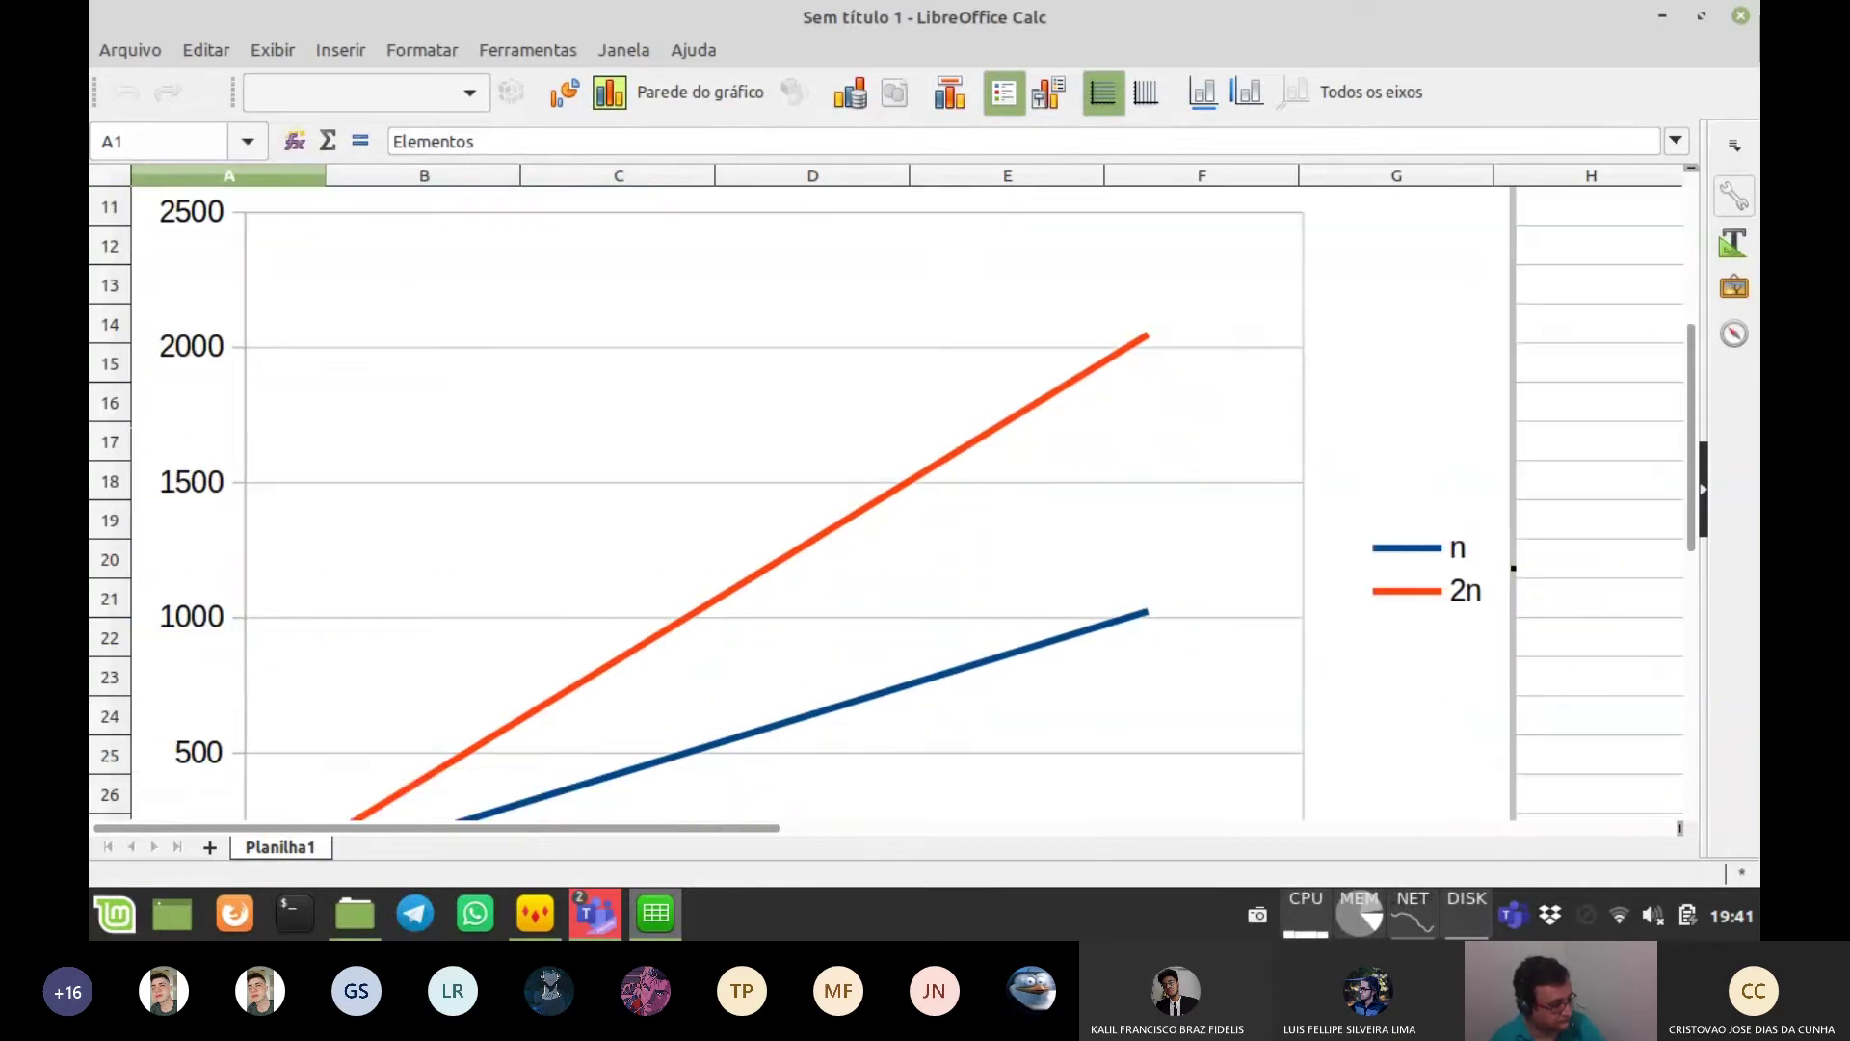
{"action": "left_click", "coordinate": [587, 570]}
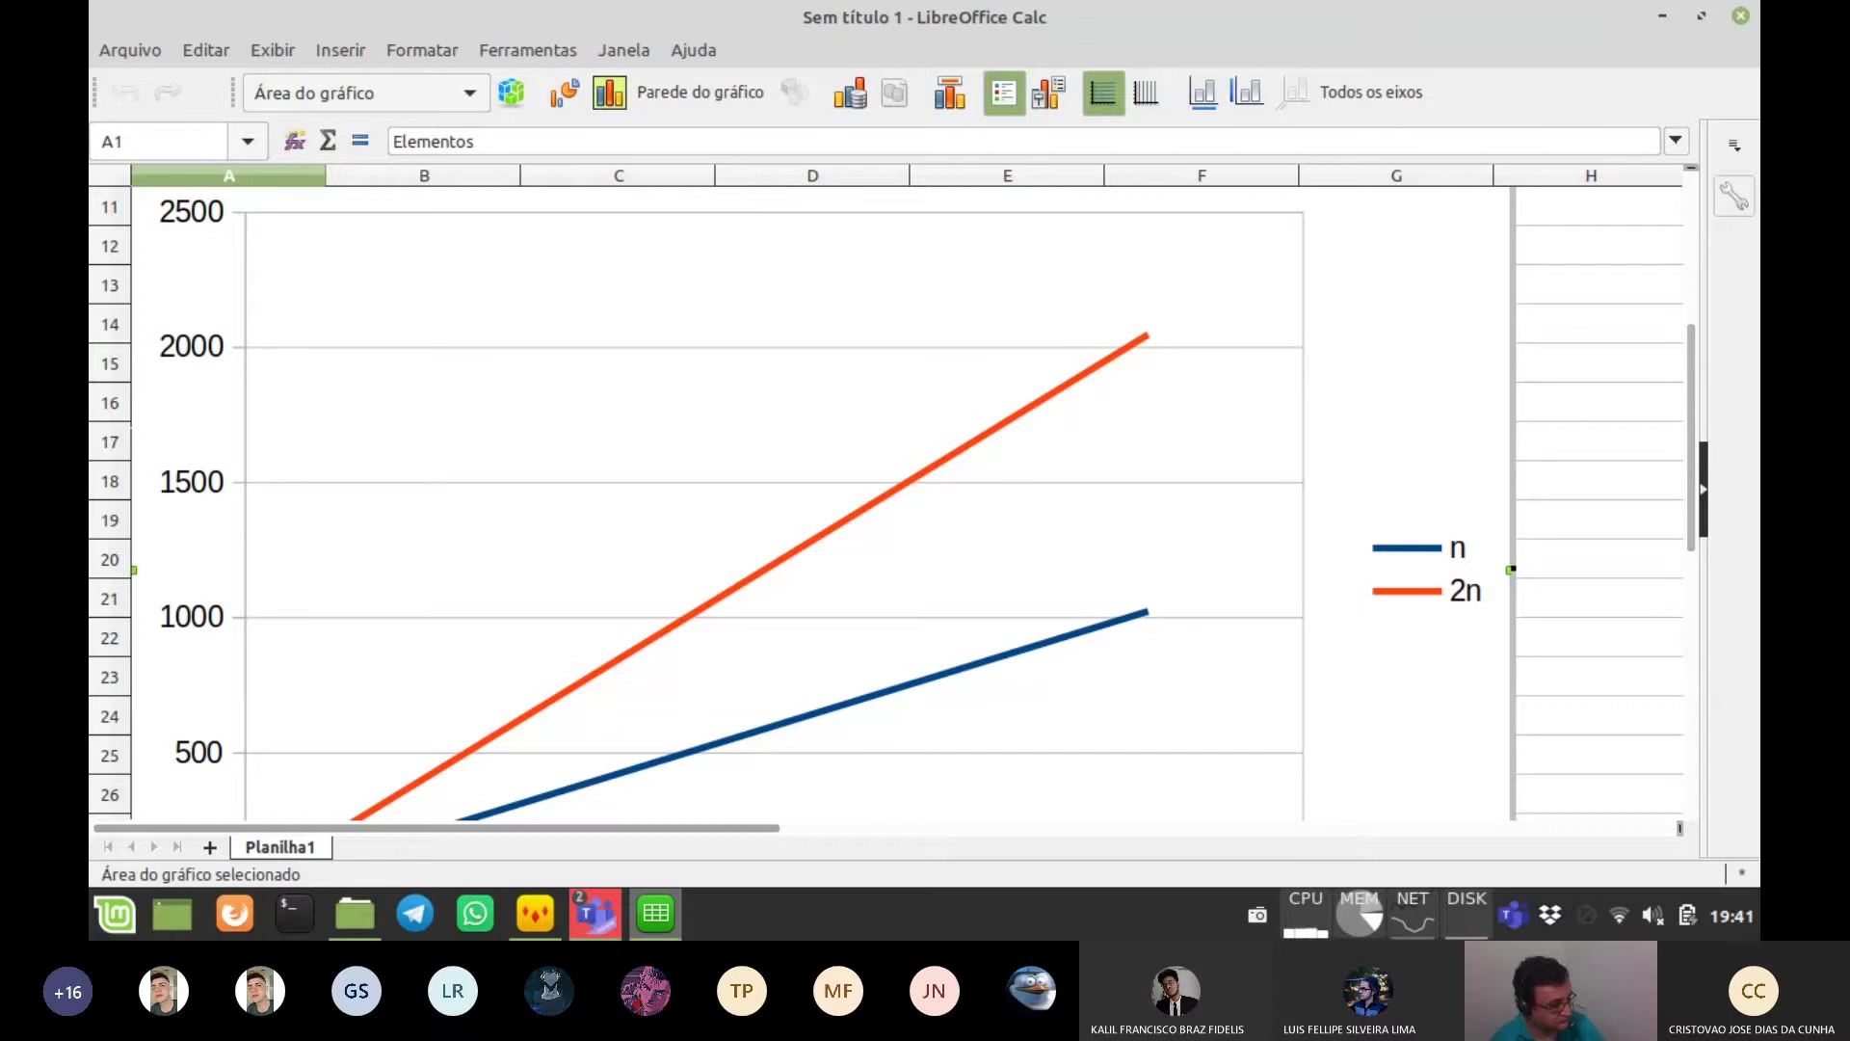
{"action": "scroll", "coordinate": [824, 501], "scroll_direction": "up", "scroll_amount": 2}
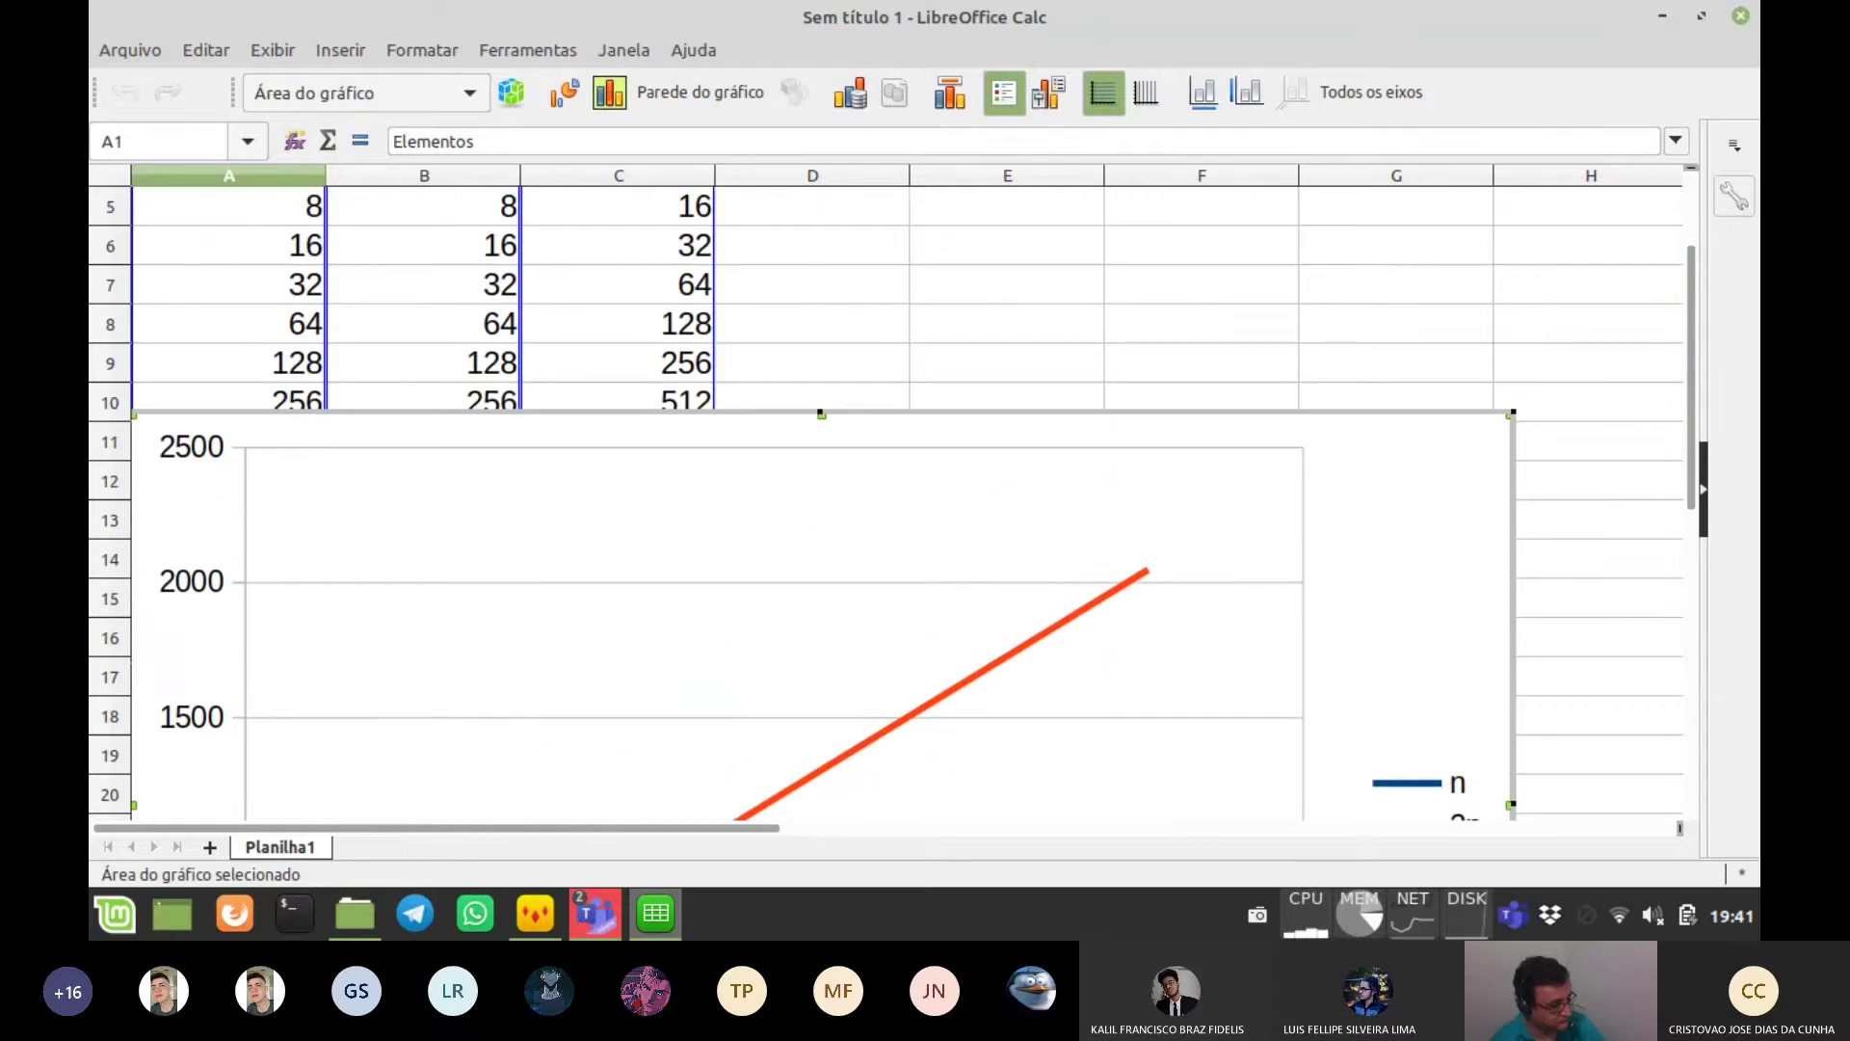
{"action": "left_click_drag", "start_coordinate": [1511, 413], "coordinate": [1089, 624]}
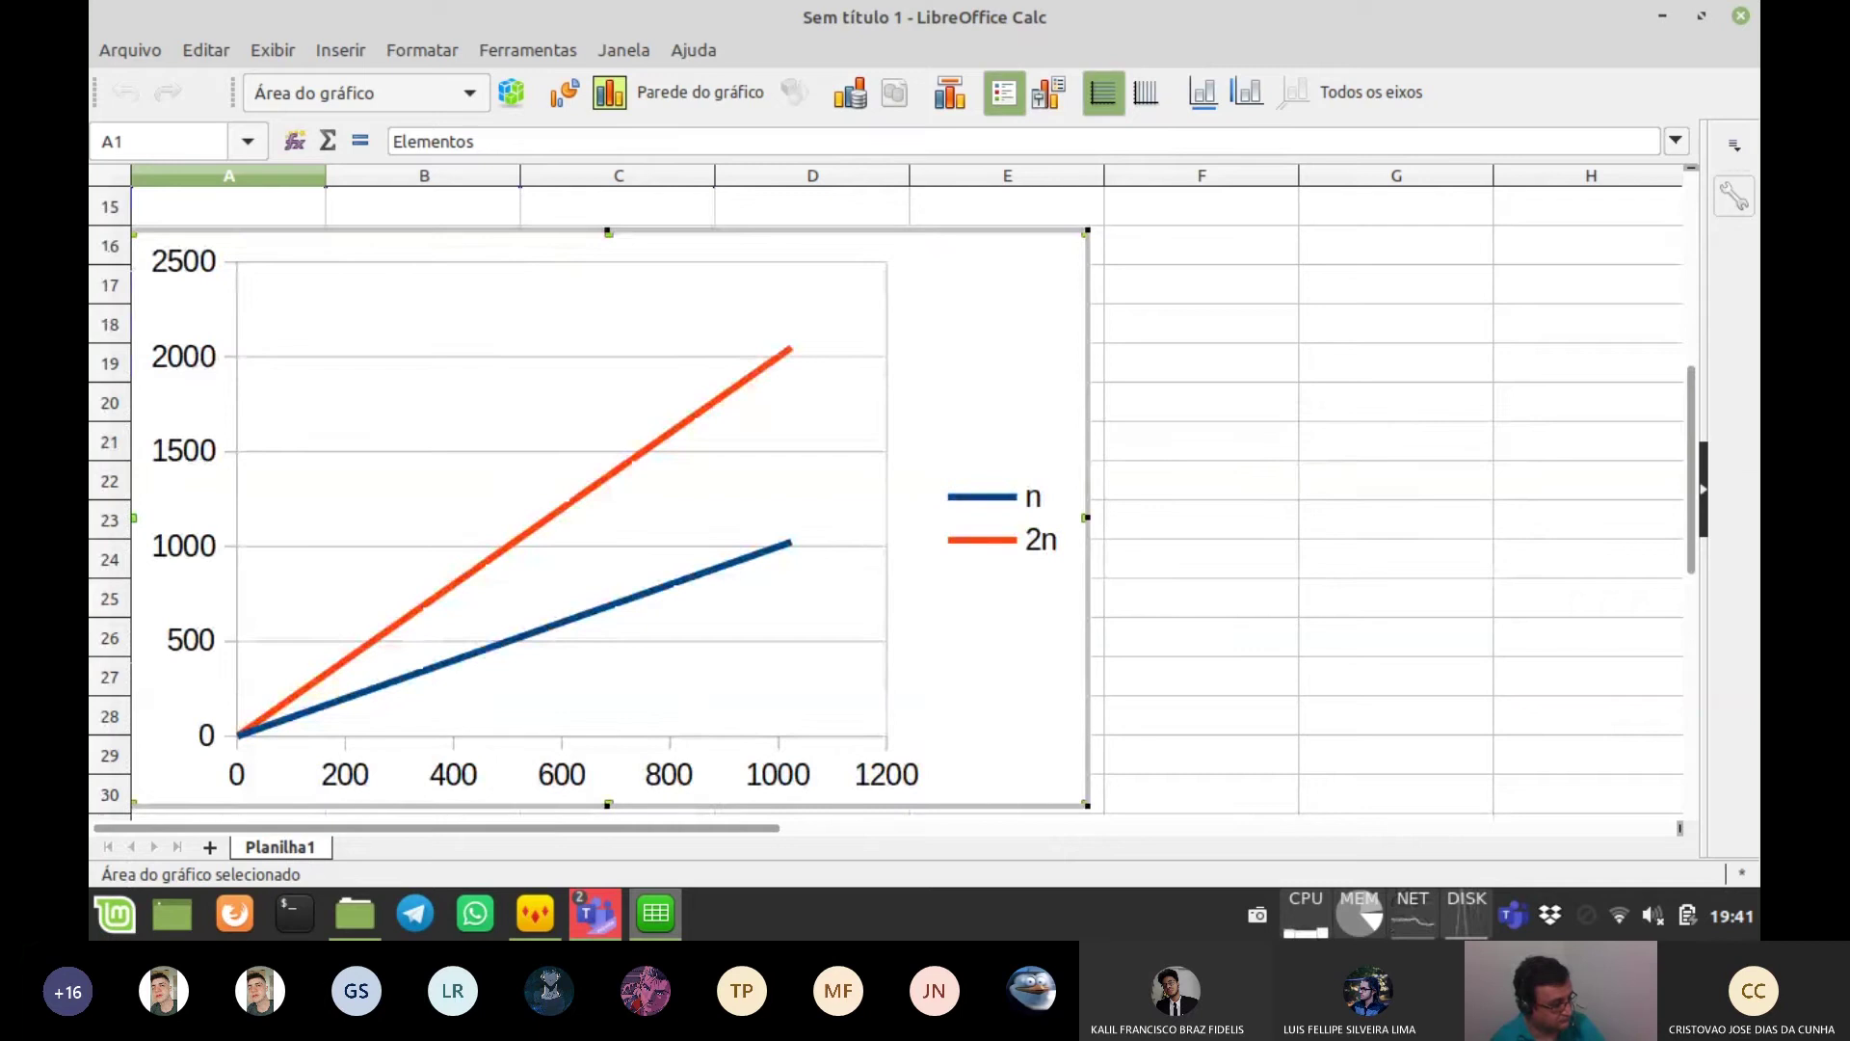
- Move the n and 2n chart beside the table, covering columns D to H from row 1
{"action": "left_click_drag", "start_coordinate": [1089, 623], "coordinate": [1645, 560]}
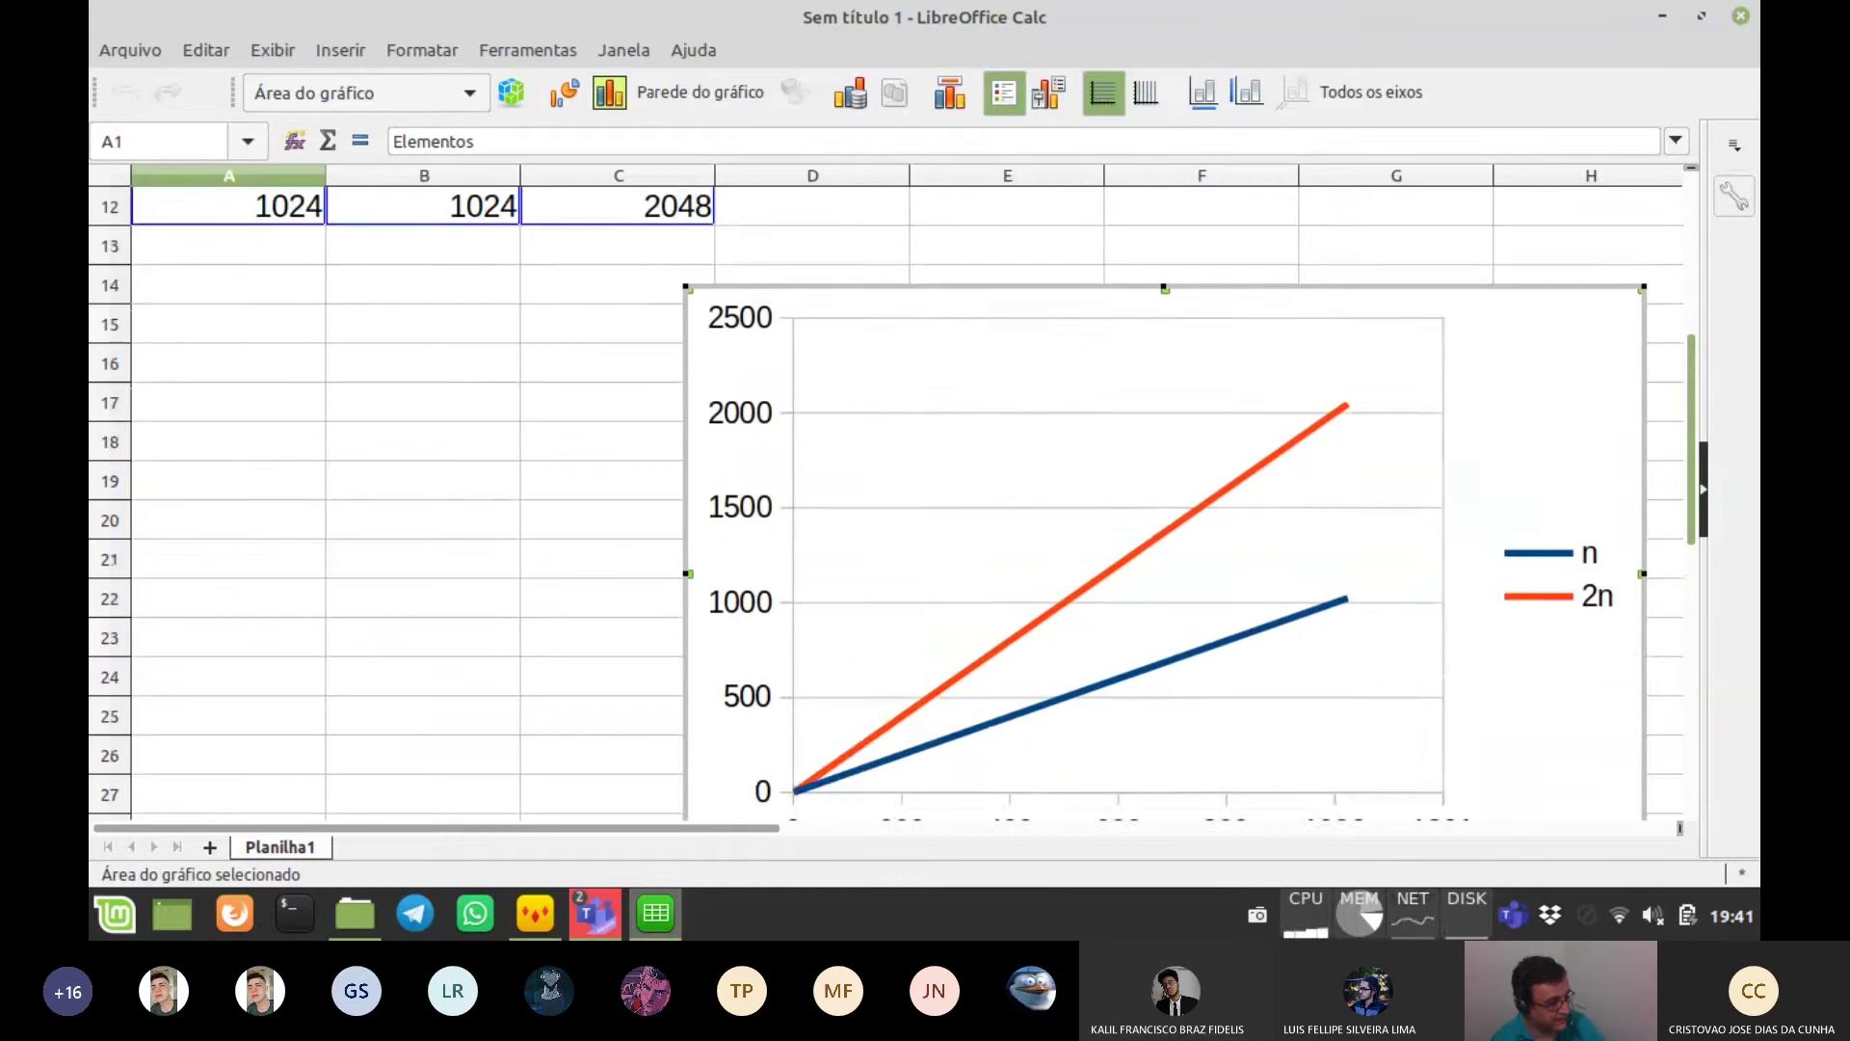
{"action": "scroll", "coordinate": [896, 501], "scroll_direction": "up", "scroll_amount": 2}
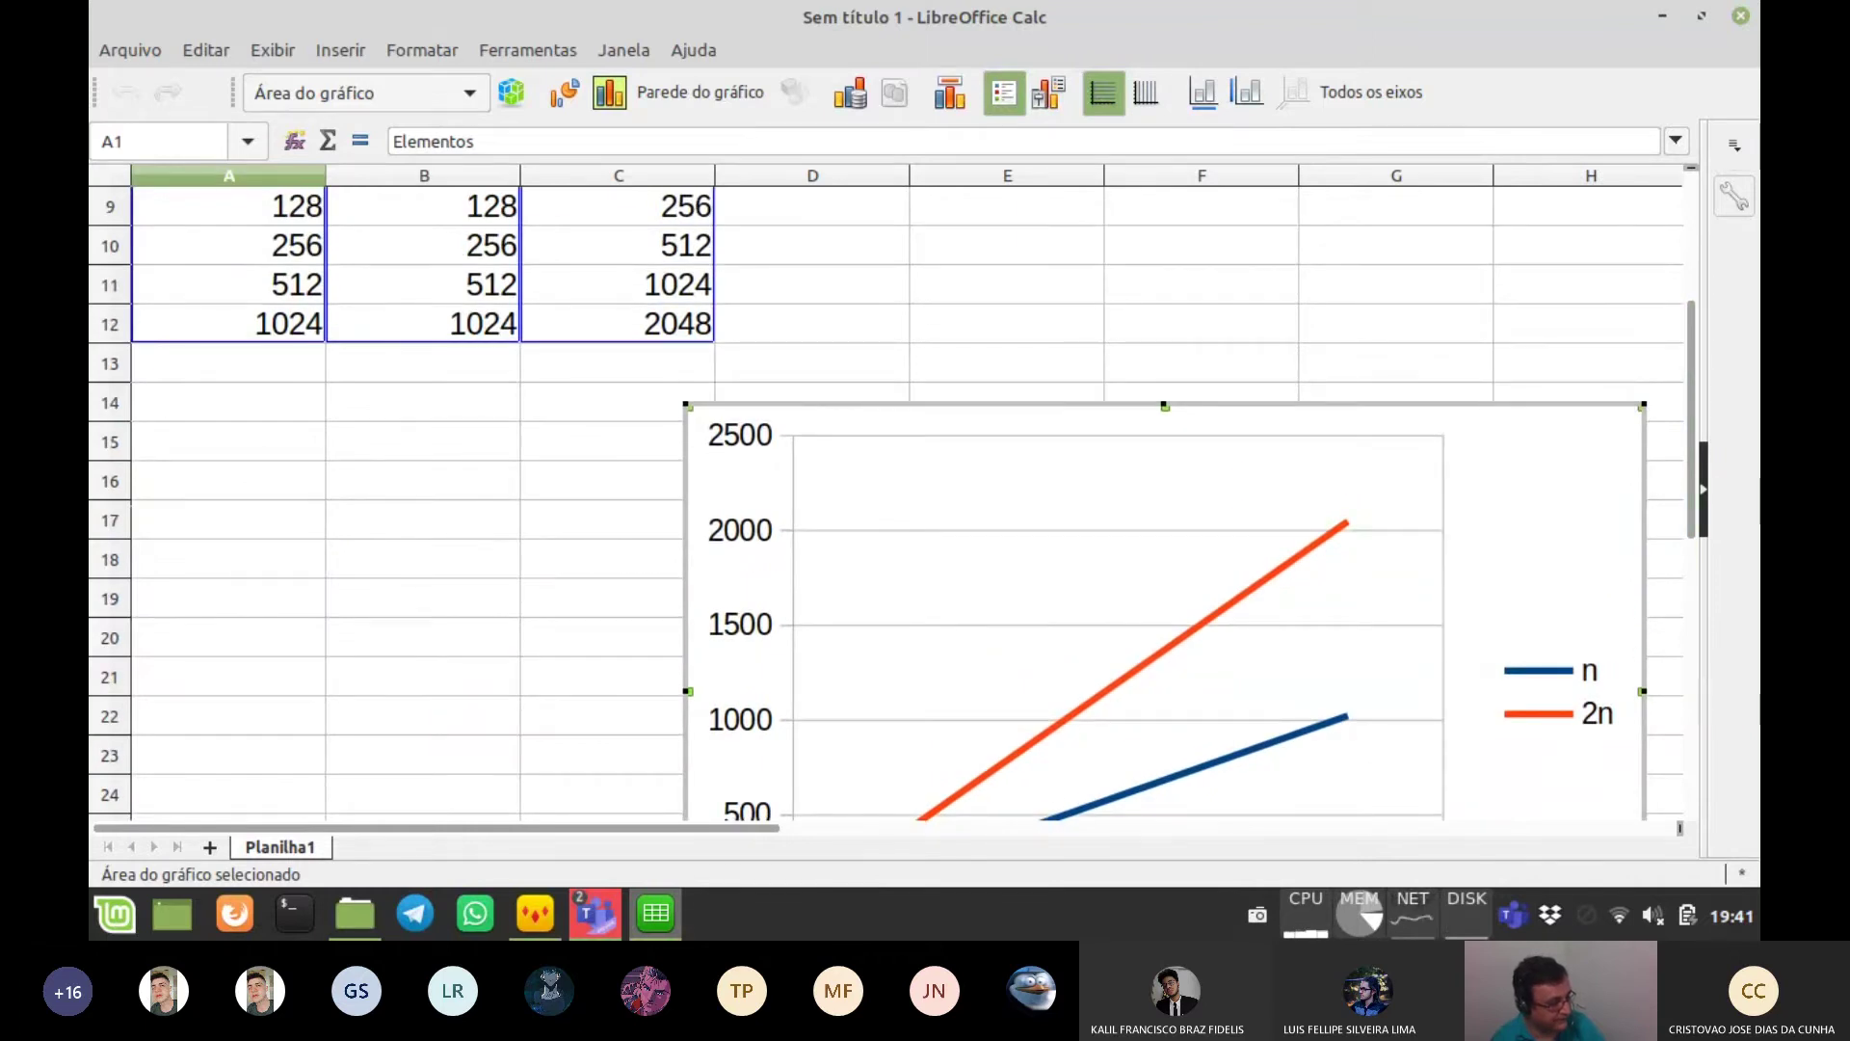
{"action": "left_click_drag", "start_coordinate": [963, 403], "coordinate": [990, 54]}
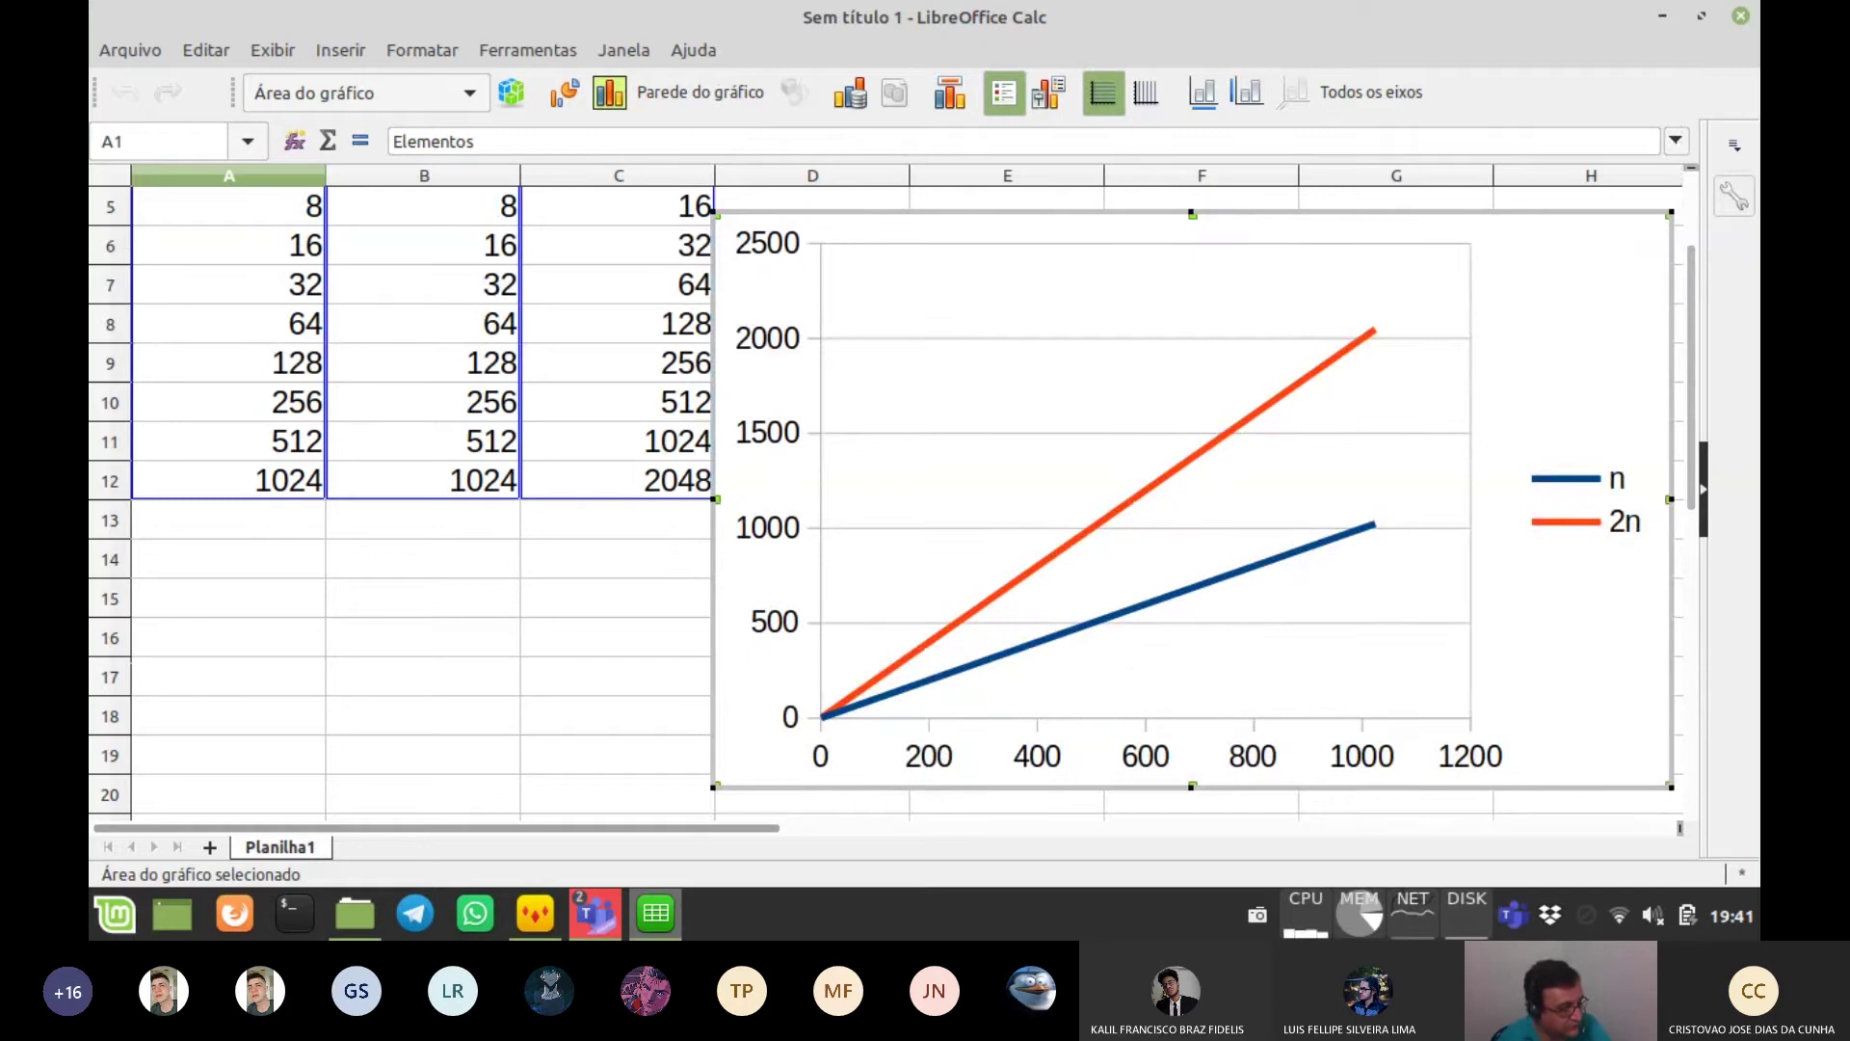
{"action": "scroll", "coordinate": [867, 482], "scroll_direction": "up", "scroll_amount": 2}
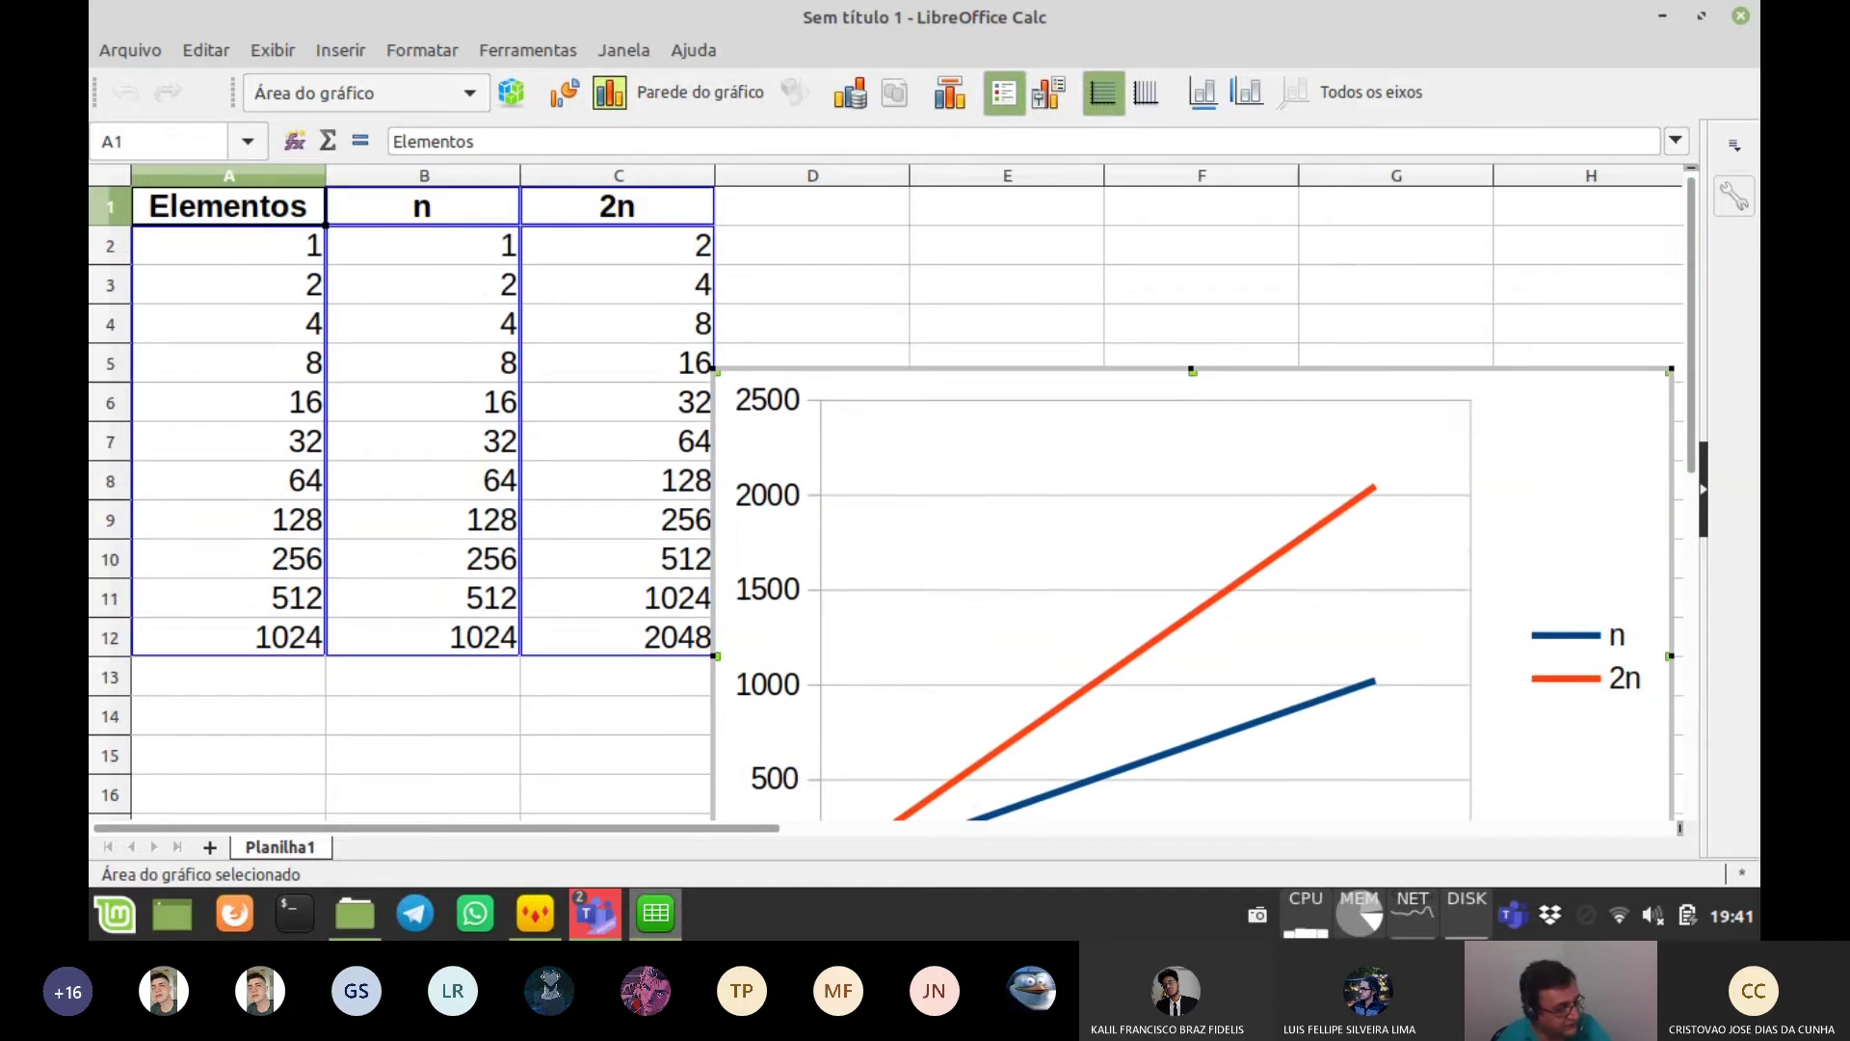
{"action": "left_click_drag", "start_coordinate": [1002, 368], "coordinate": [1011, 197]}
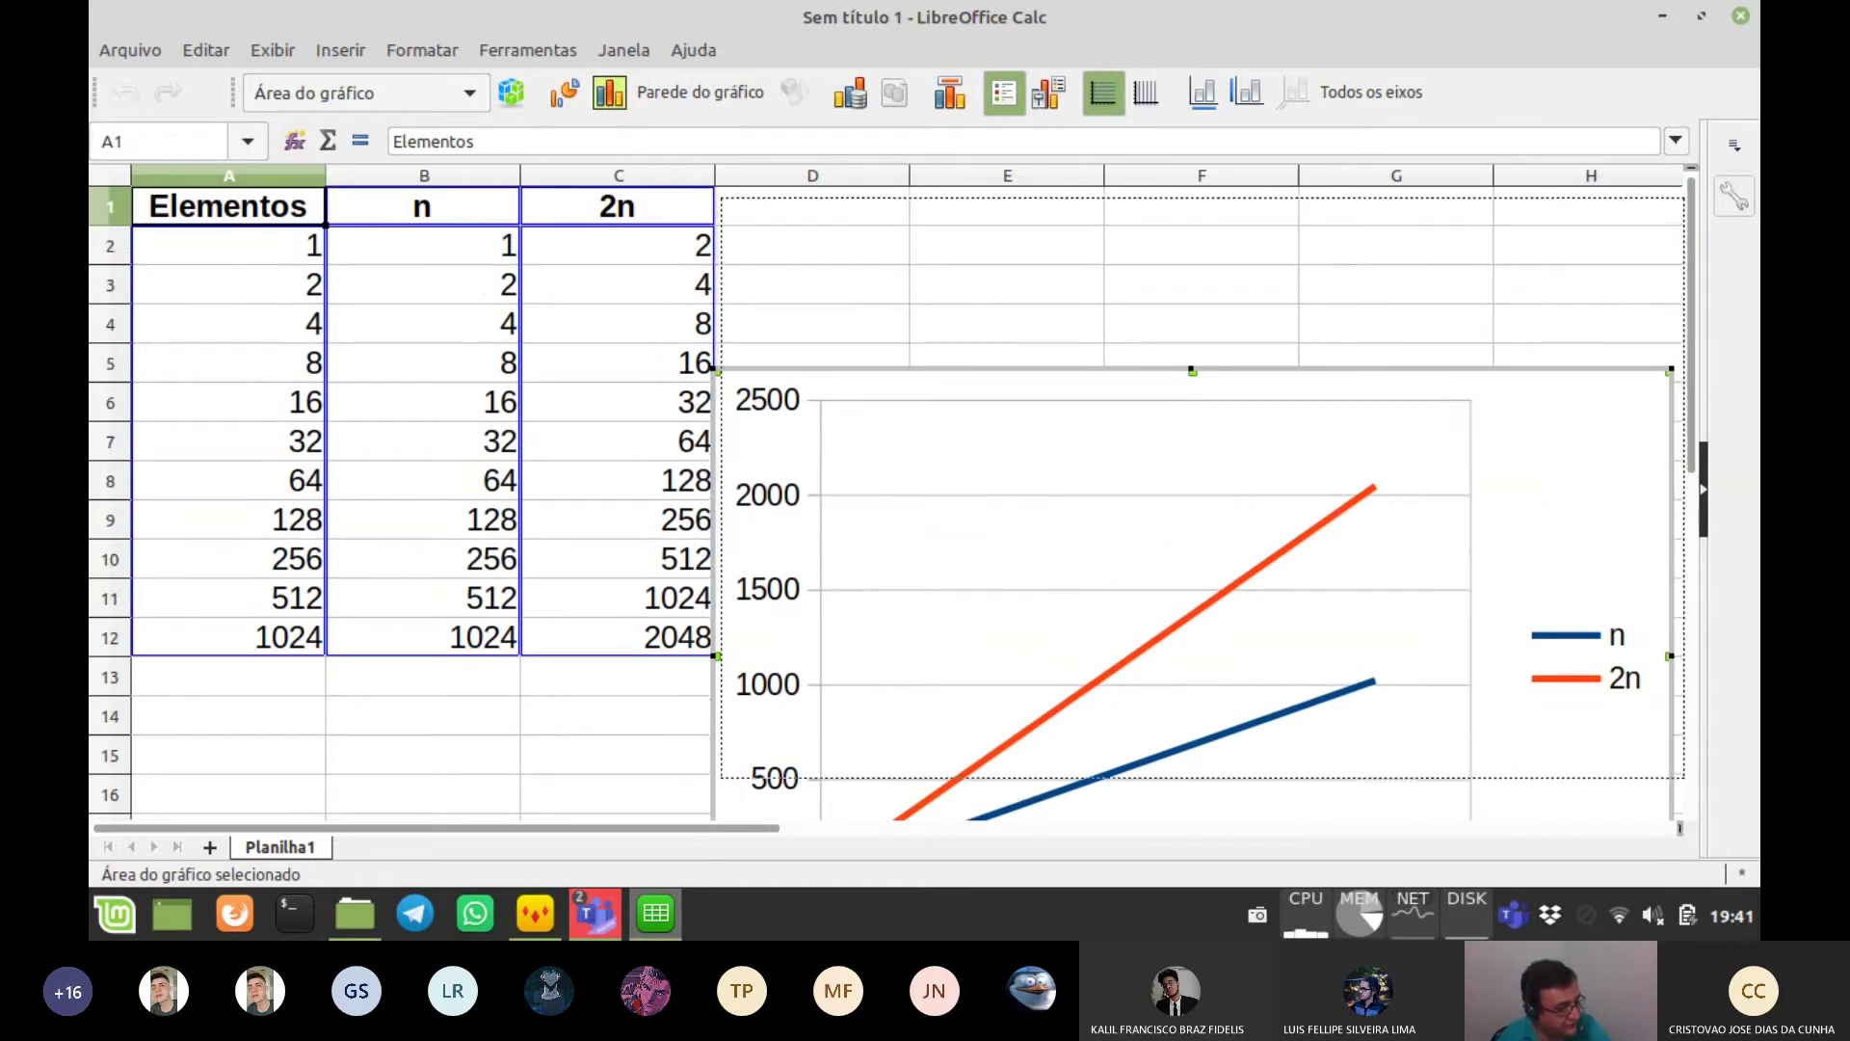
{"action": "left_click_drag", "start_coordinate": [1203, 406], "coordinate": [1202, 406]}
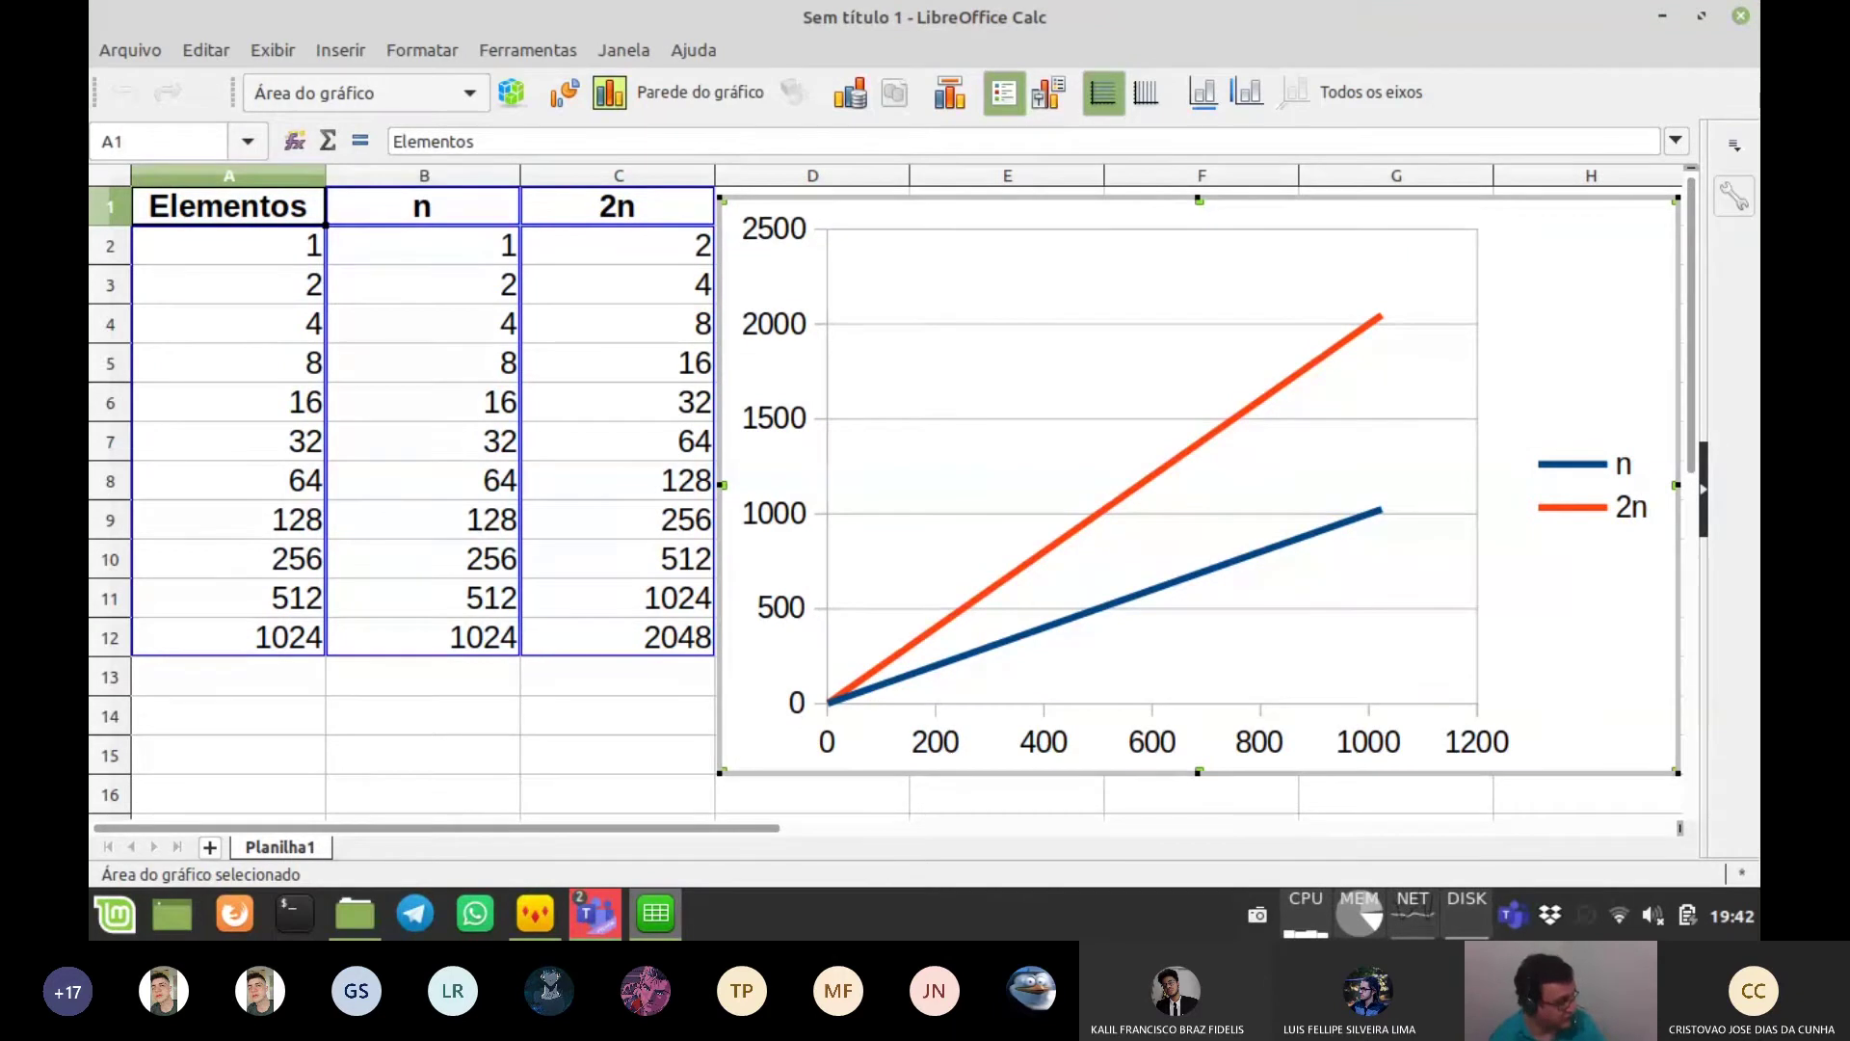
- Add the sheet Planilha2 and copy the range A1:C12 from Planilha1 into it at A1
{"action": "left_click", "coordinate": [210, 848]}
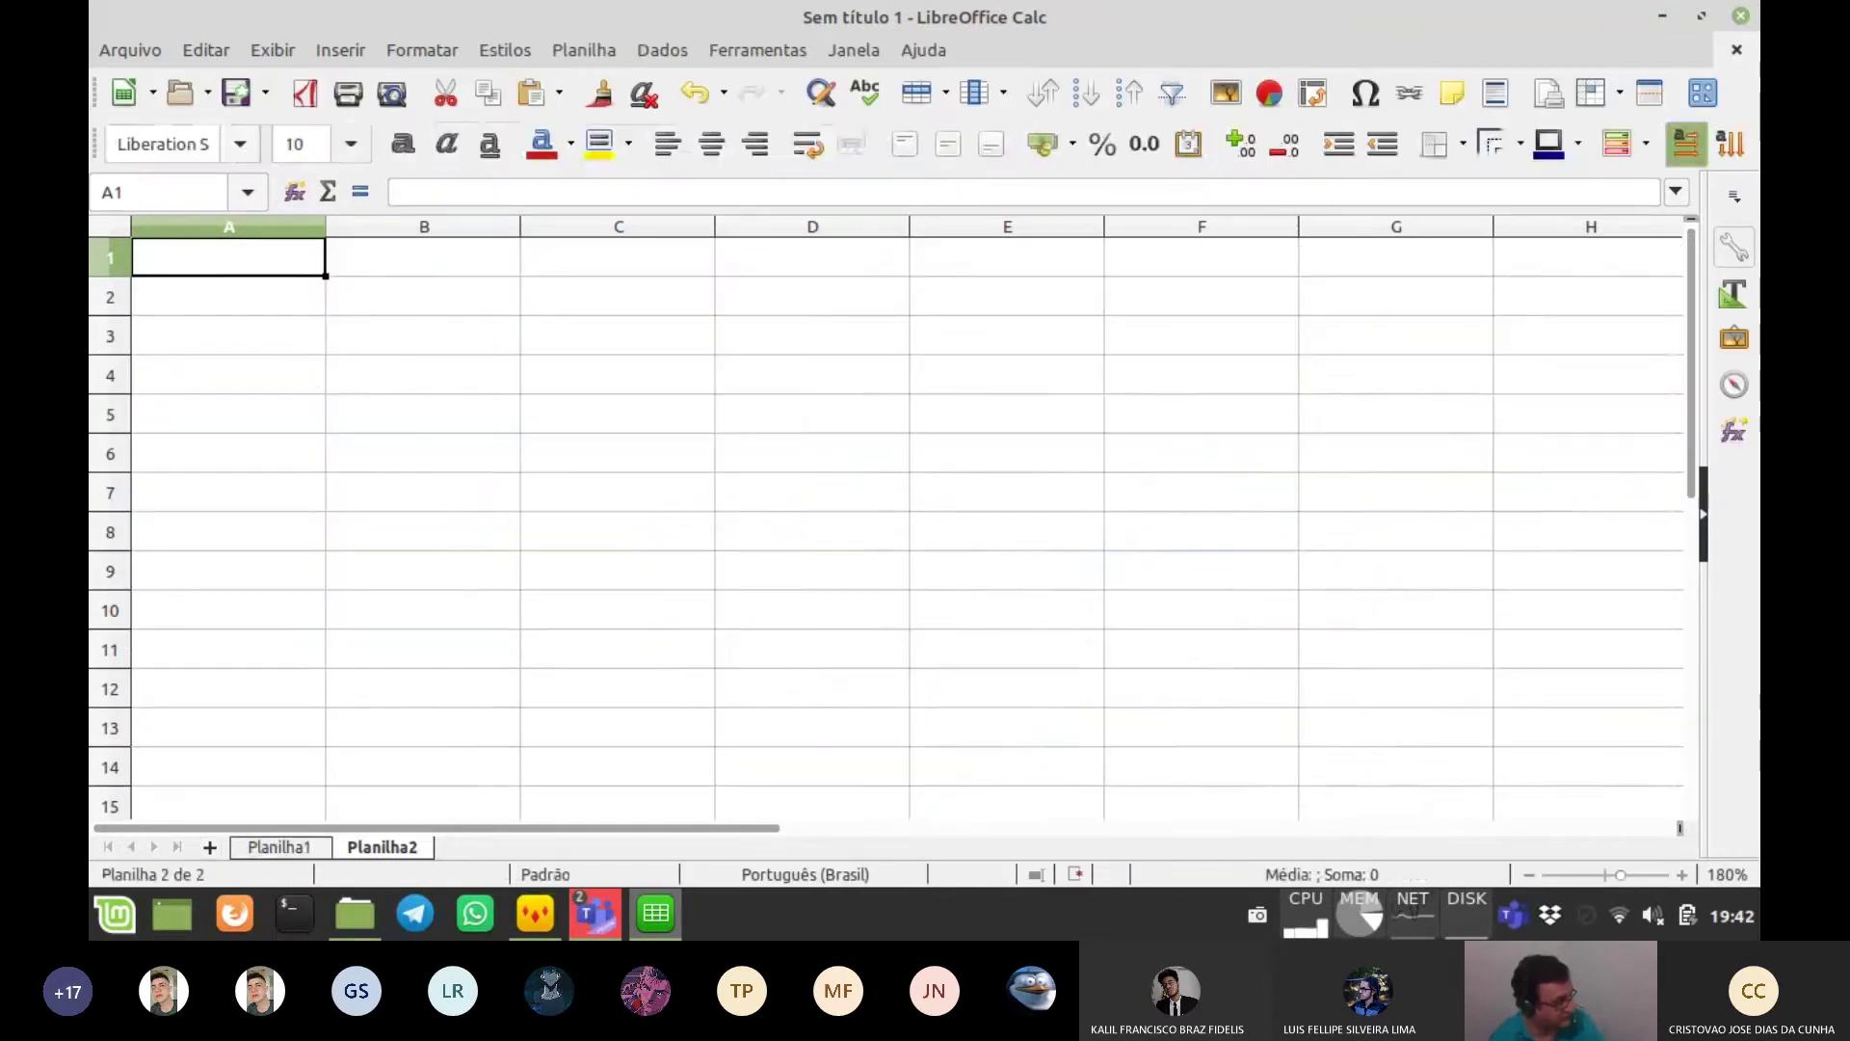
{"action": "left_click", "coordinate": [280, 848]}
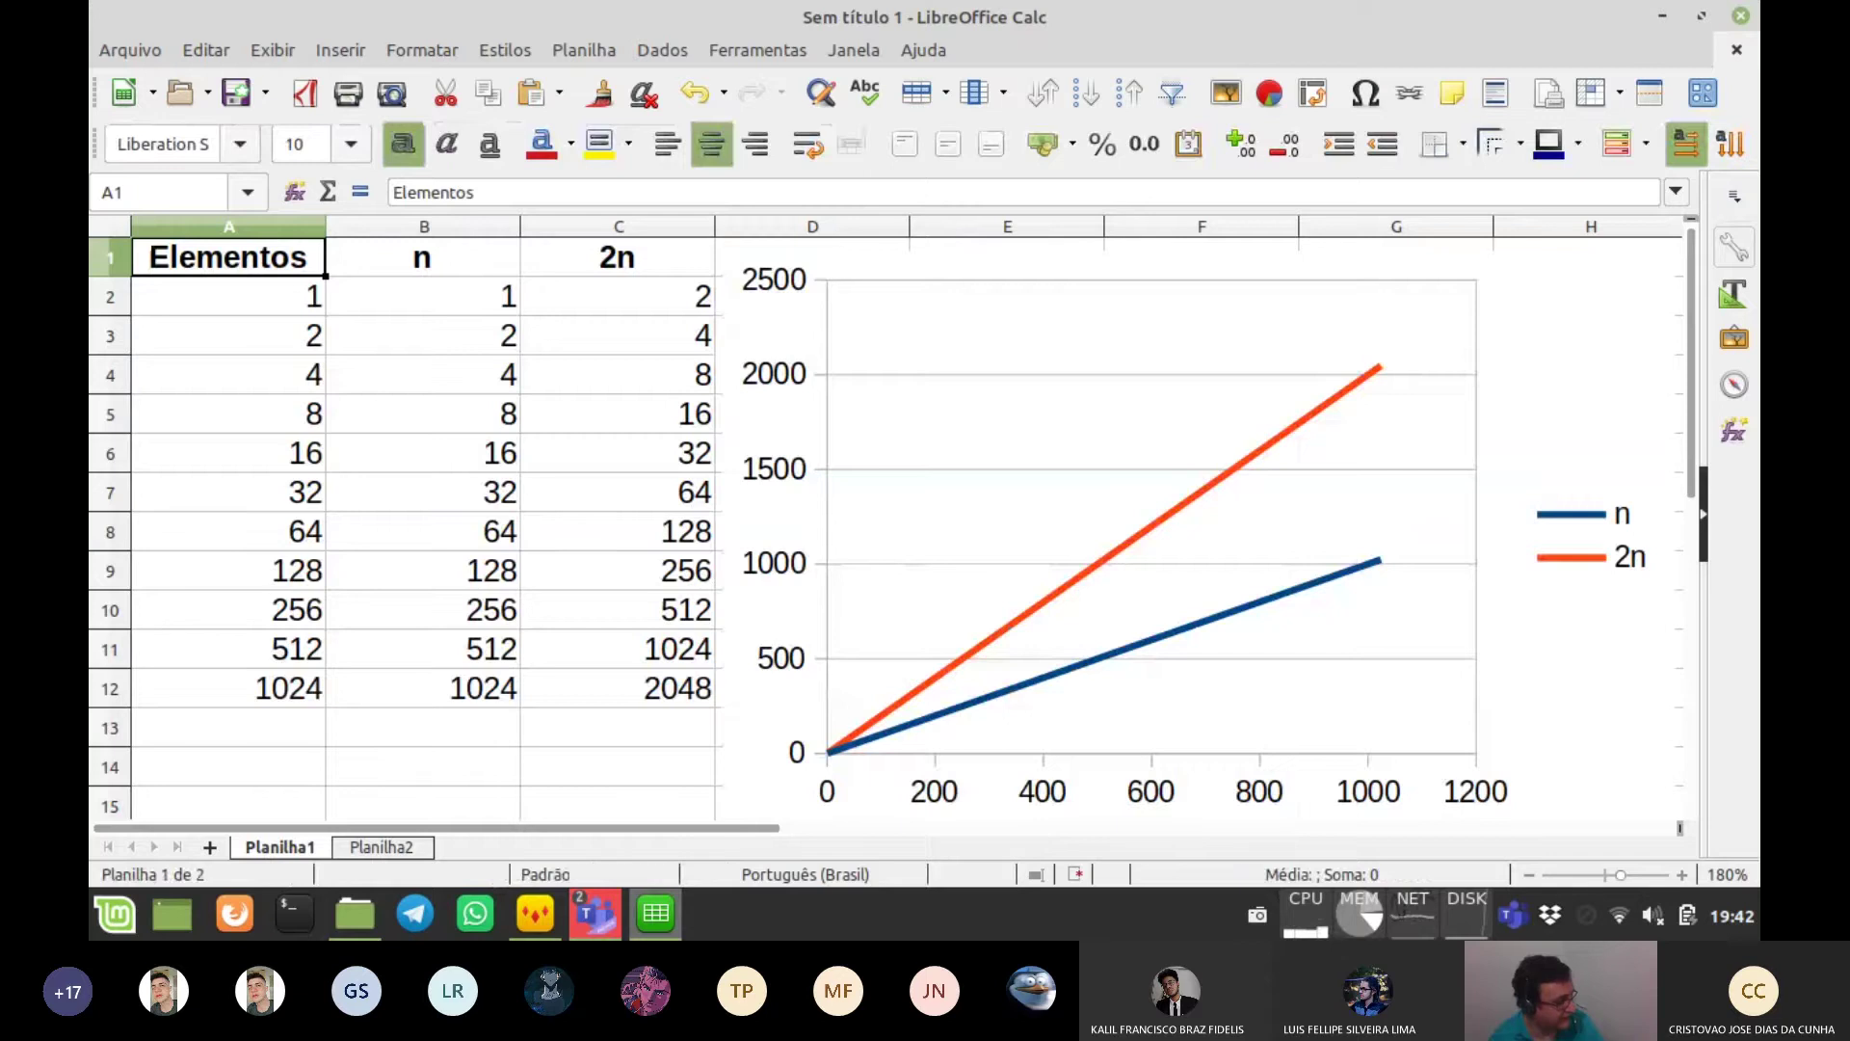
{"action": "key", "text": "ctrl+shift+End"}
{"action": "key", "text": "ctrl+c"}
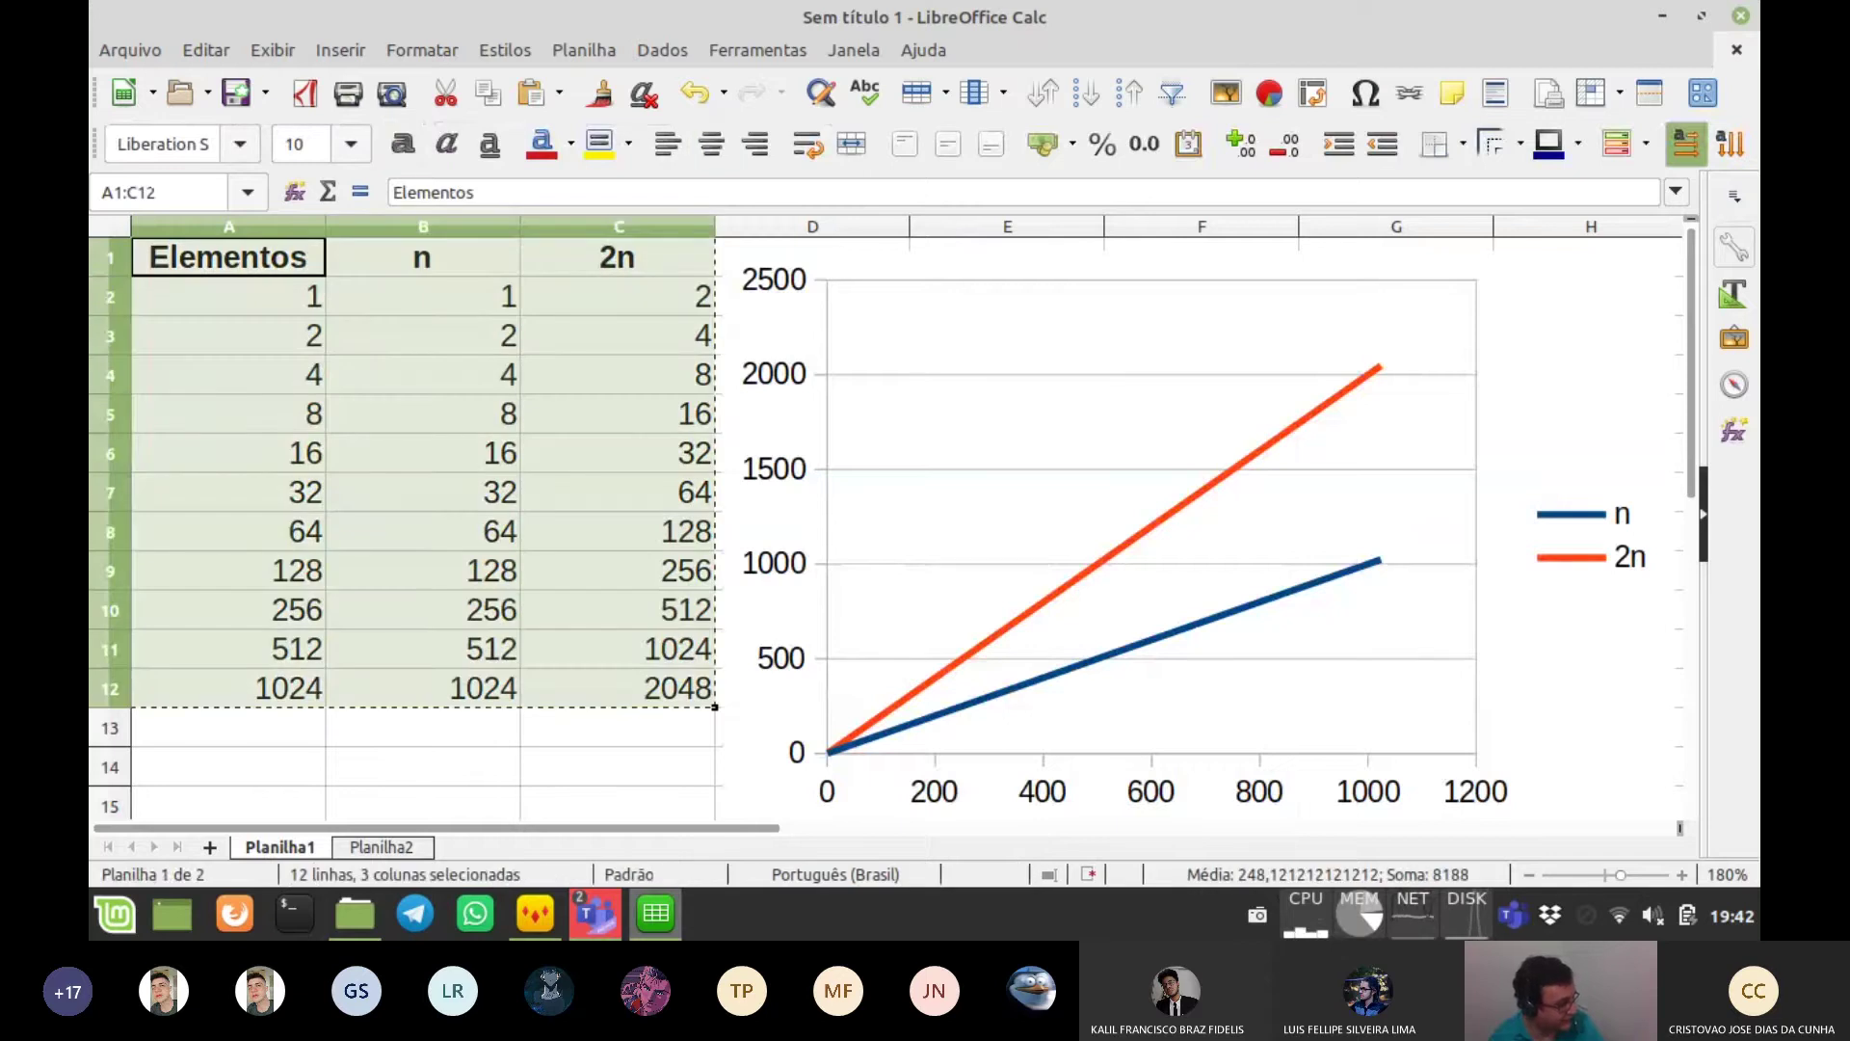
{"action": "key", "text": "ctrl+Page_Down"}
{"action": "key", "text": "ctrl+v"}
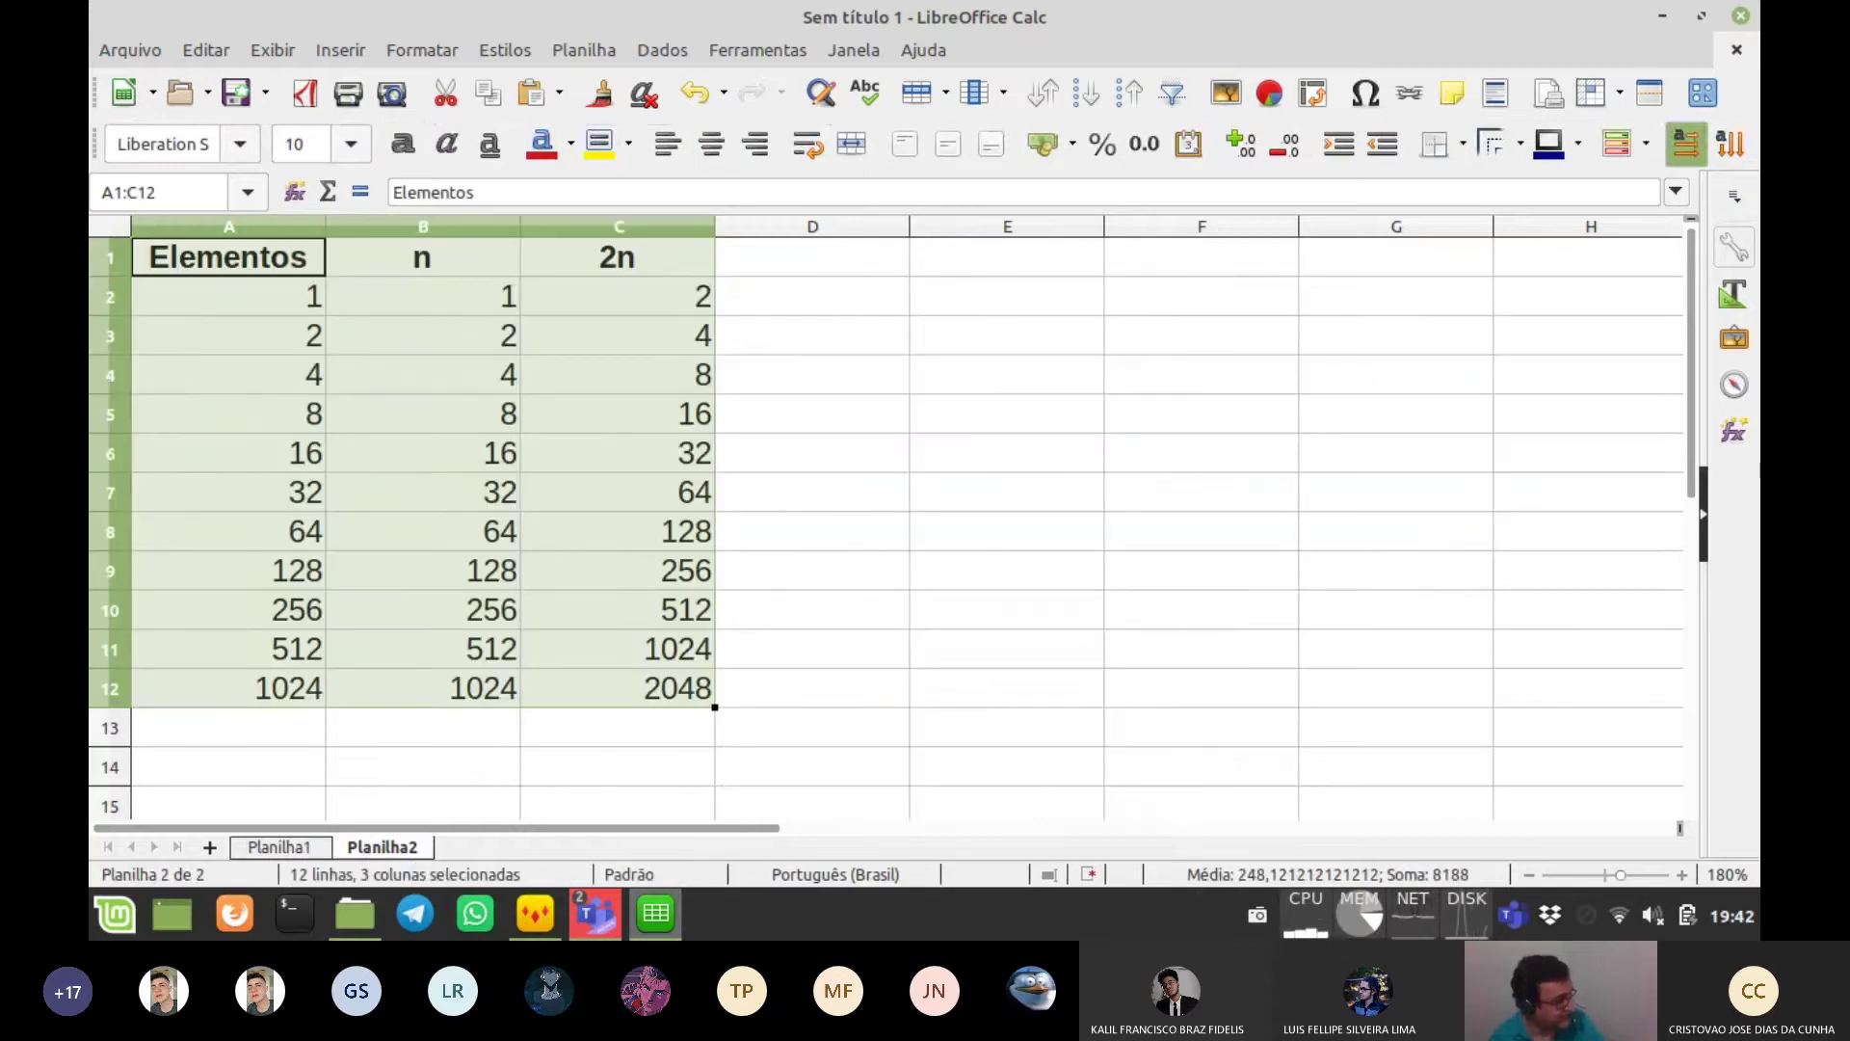
- Try to replace the 2n header in C1 of Planilha2 with n^2 or n², undoing the entries
{"action": "left_click", "coordinate": [616, 257]}
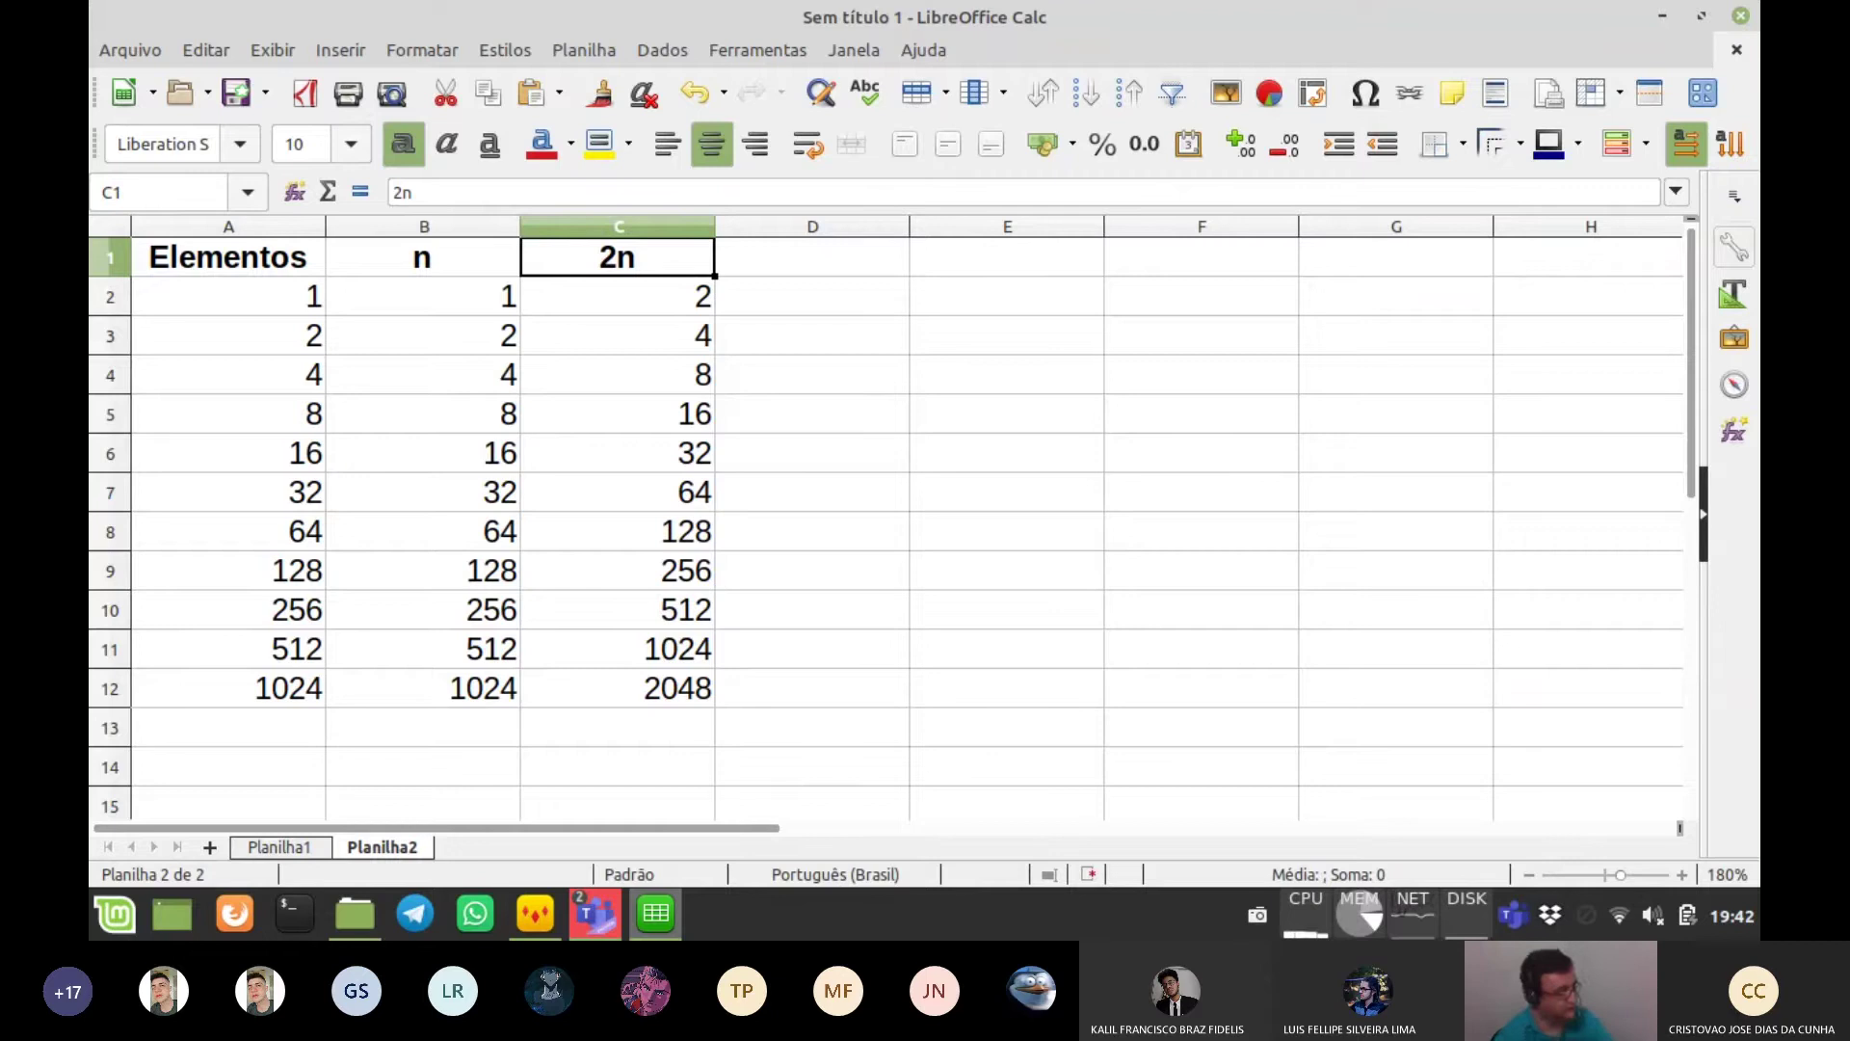
{"action": "type", "text": "n"}
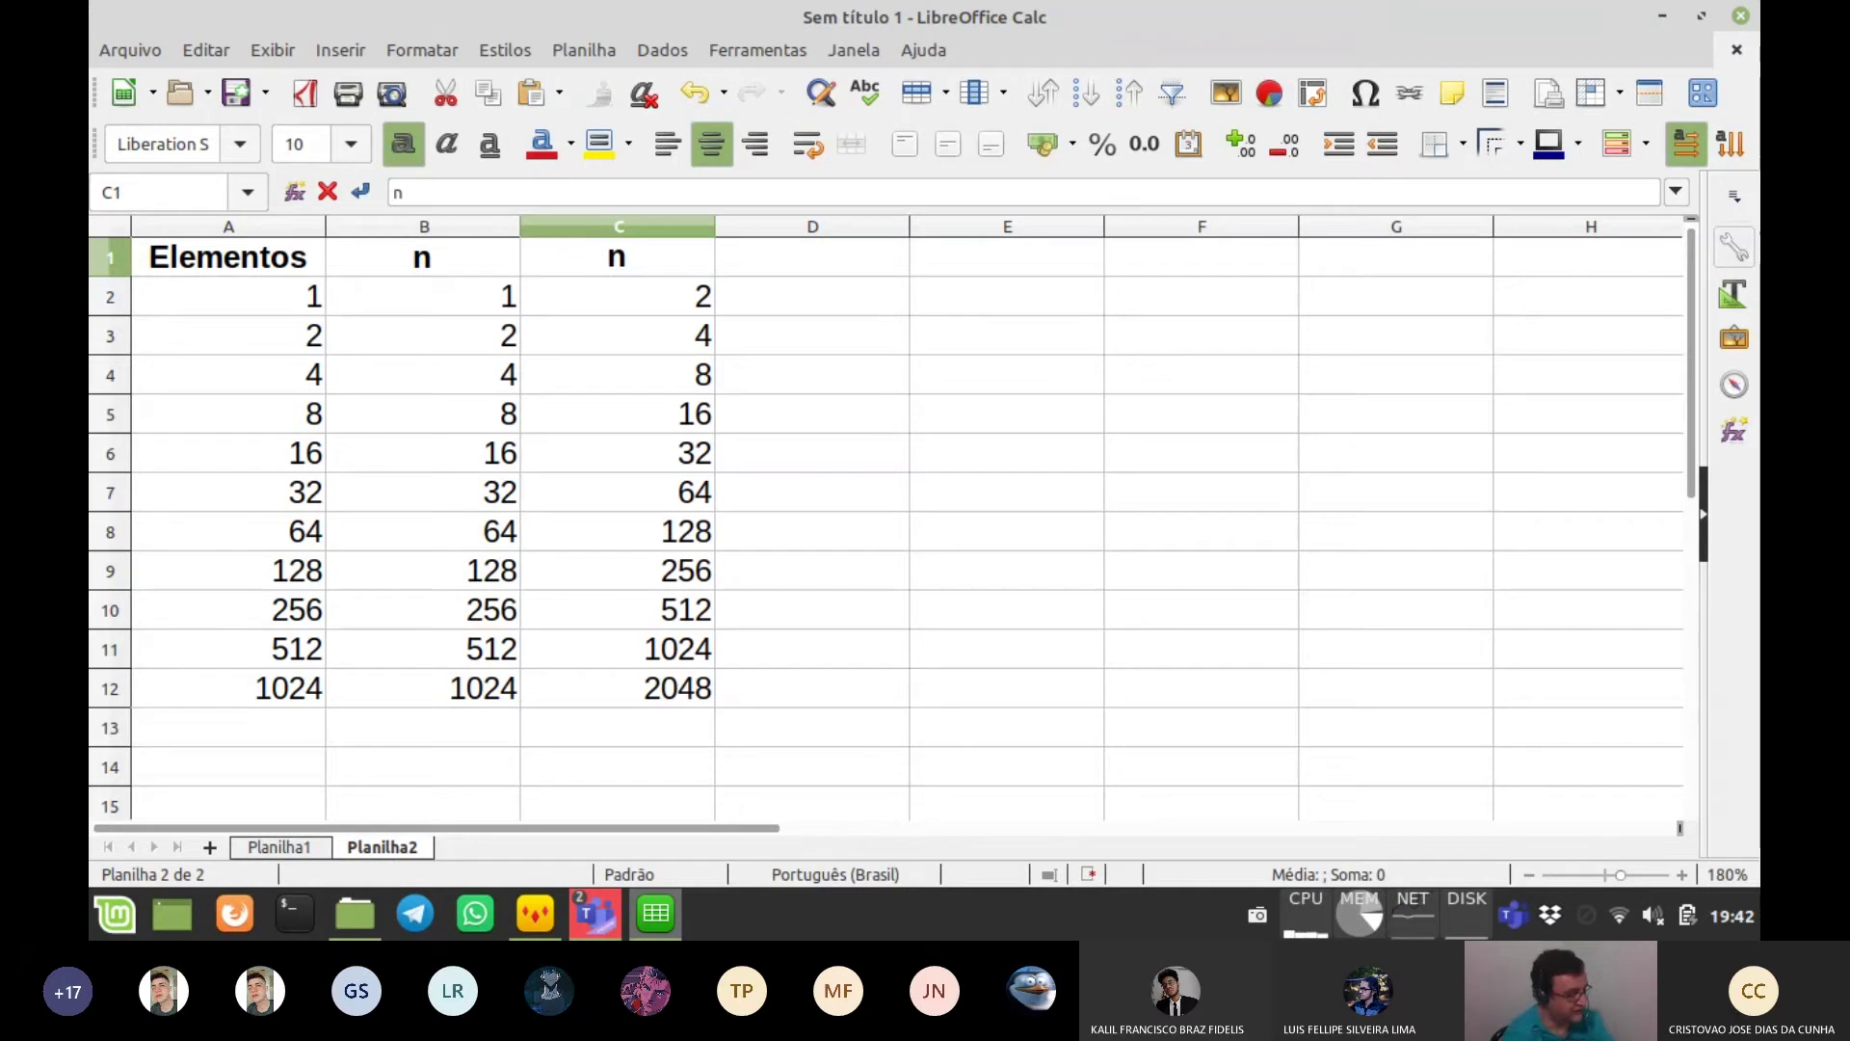
{"action": "type", "text": "^2"}
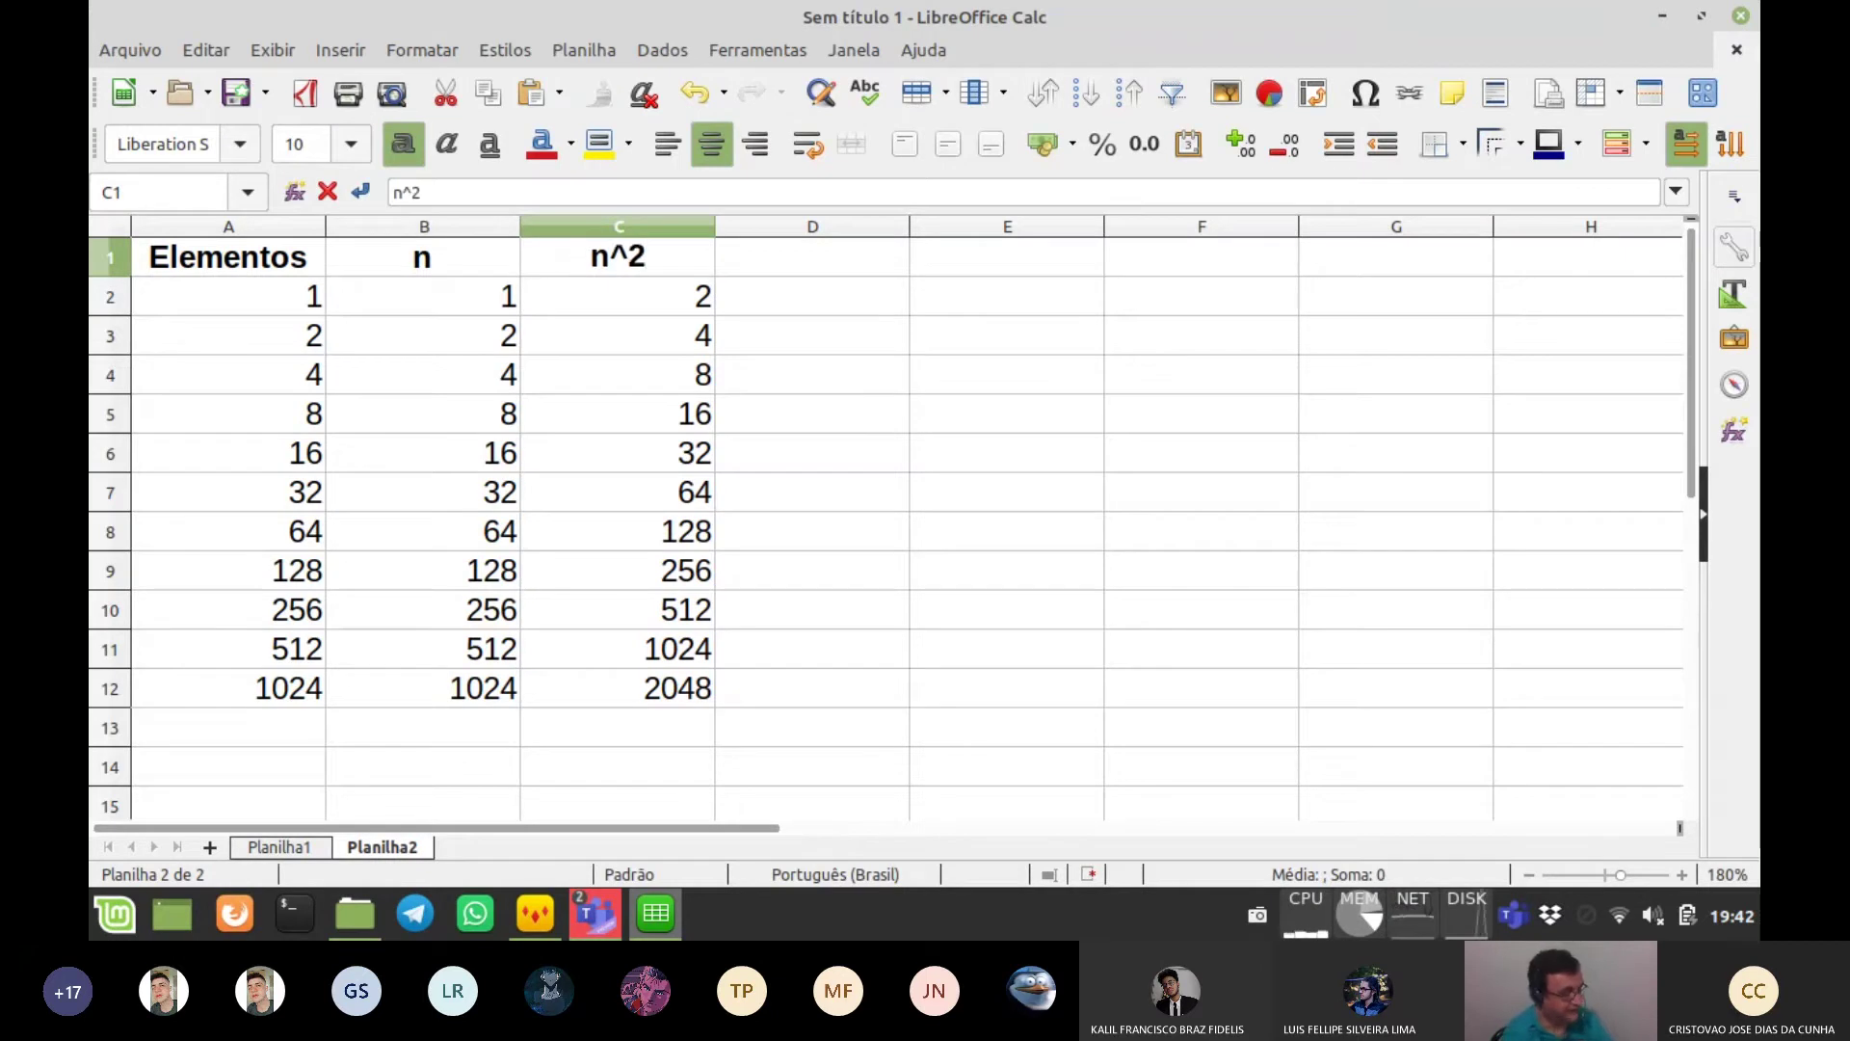
{"action": "key", "text": "Return"}
{"action": "key", "text": "Up"}
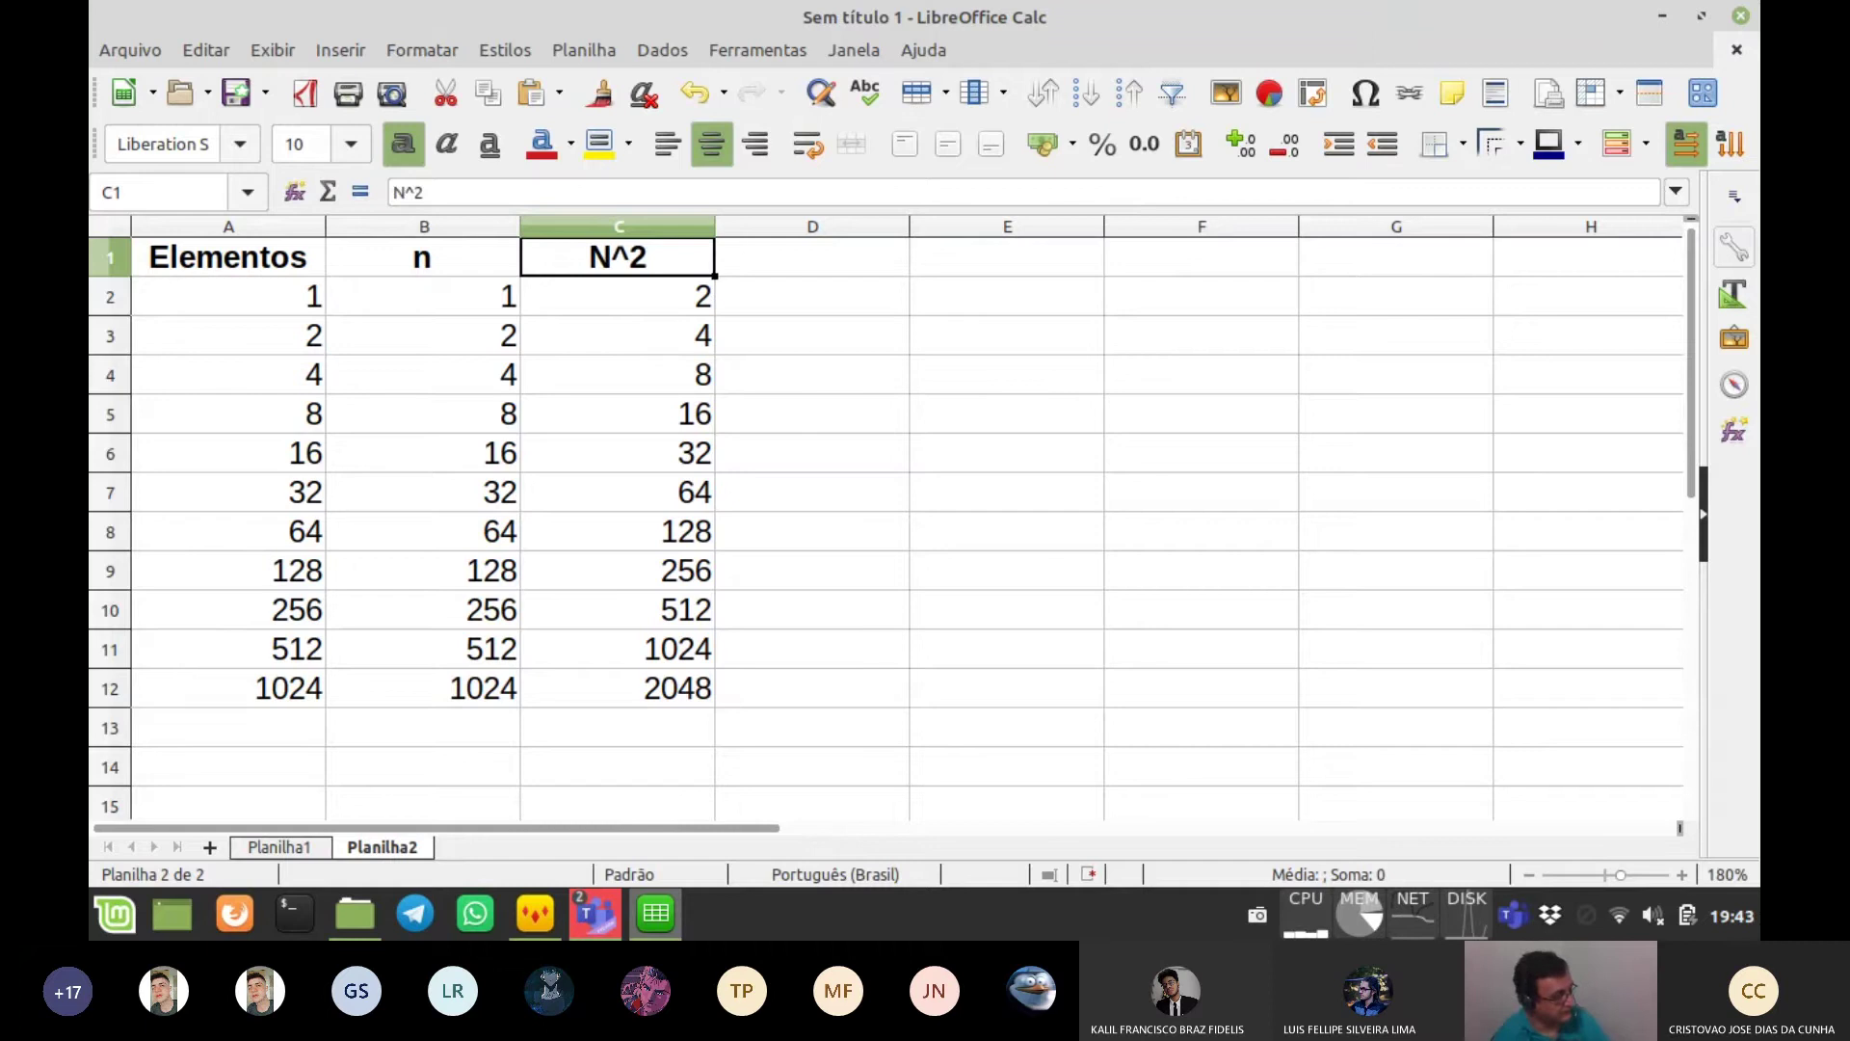
{"action": "key", "text": "ctrl+z"}
{"action": "type", "text": "n²"}
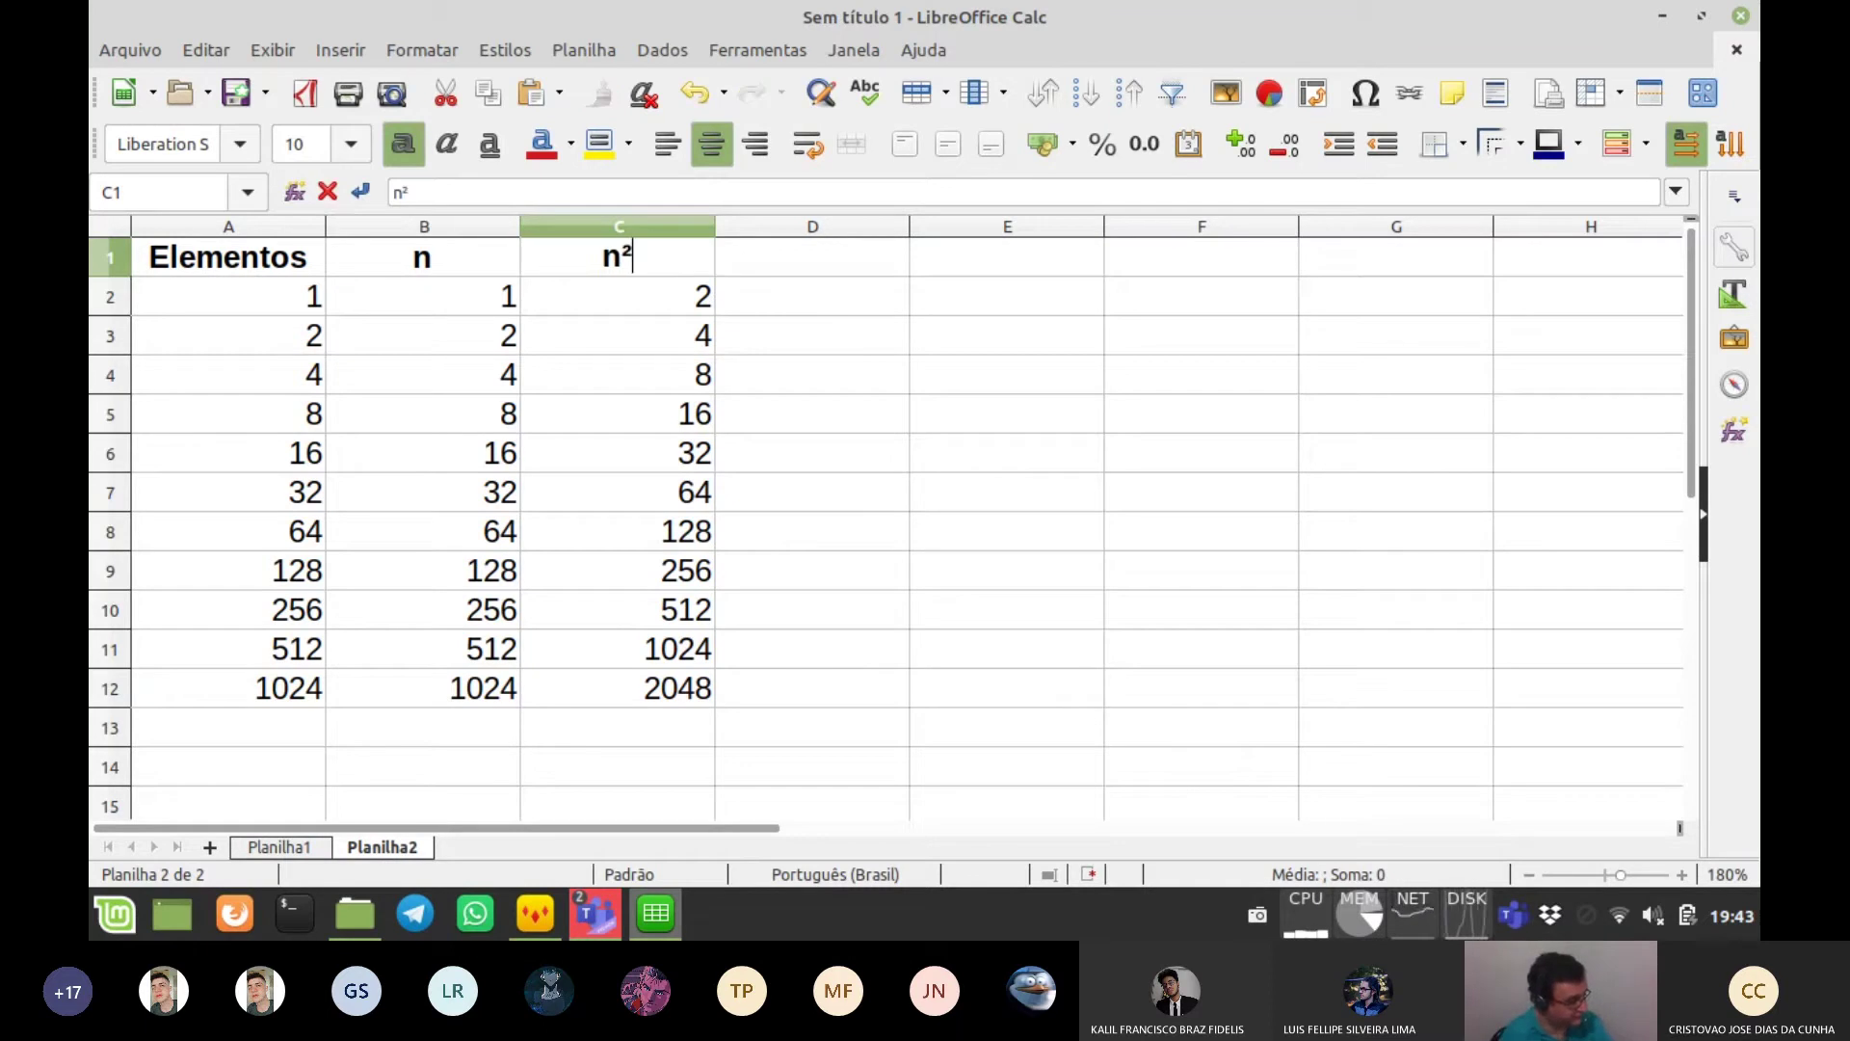
{"action": "key", "text": "BackSpace"}
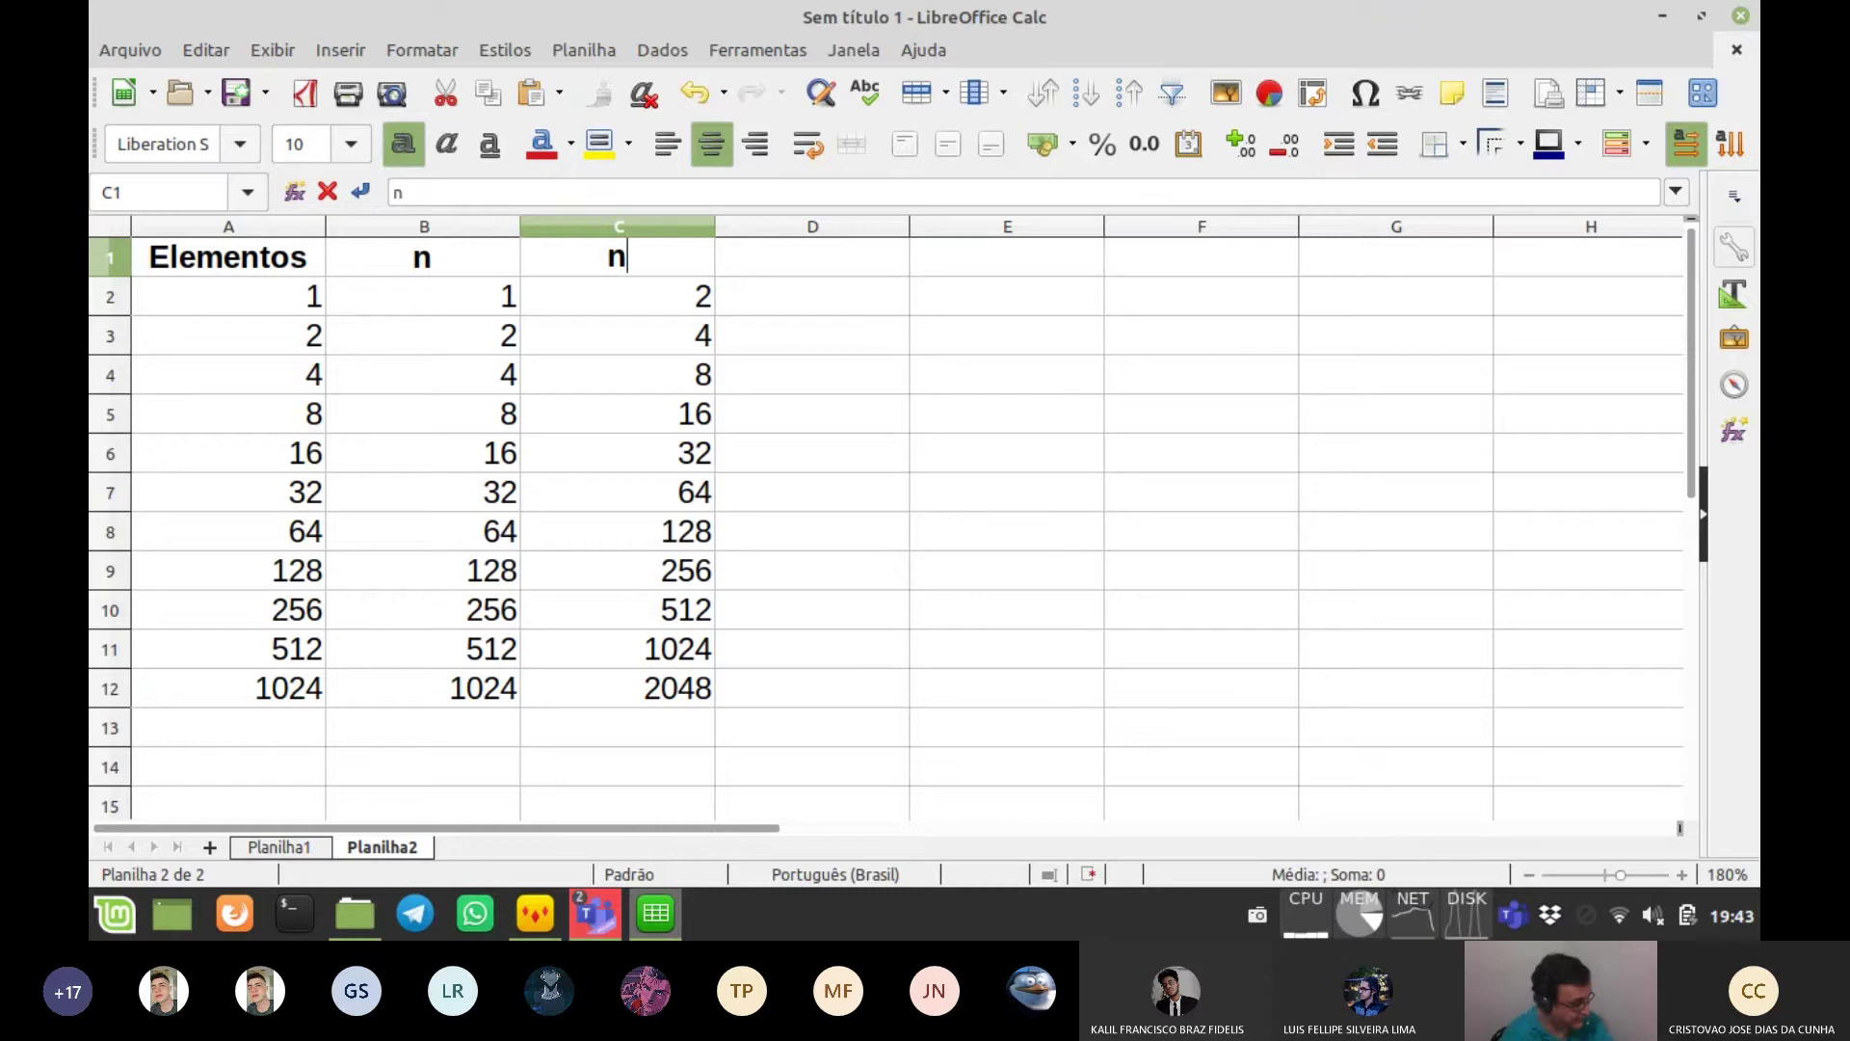
{"action": "type", "text": "^2"}
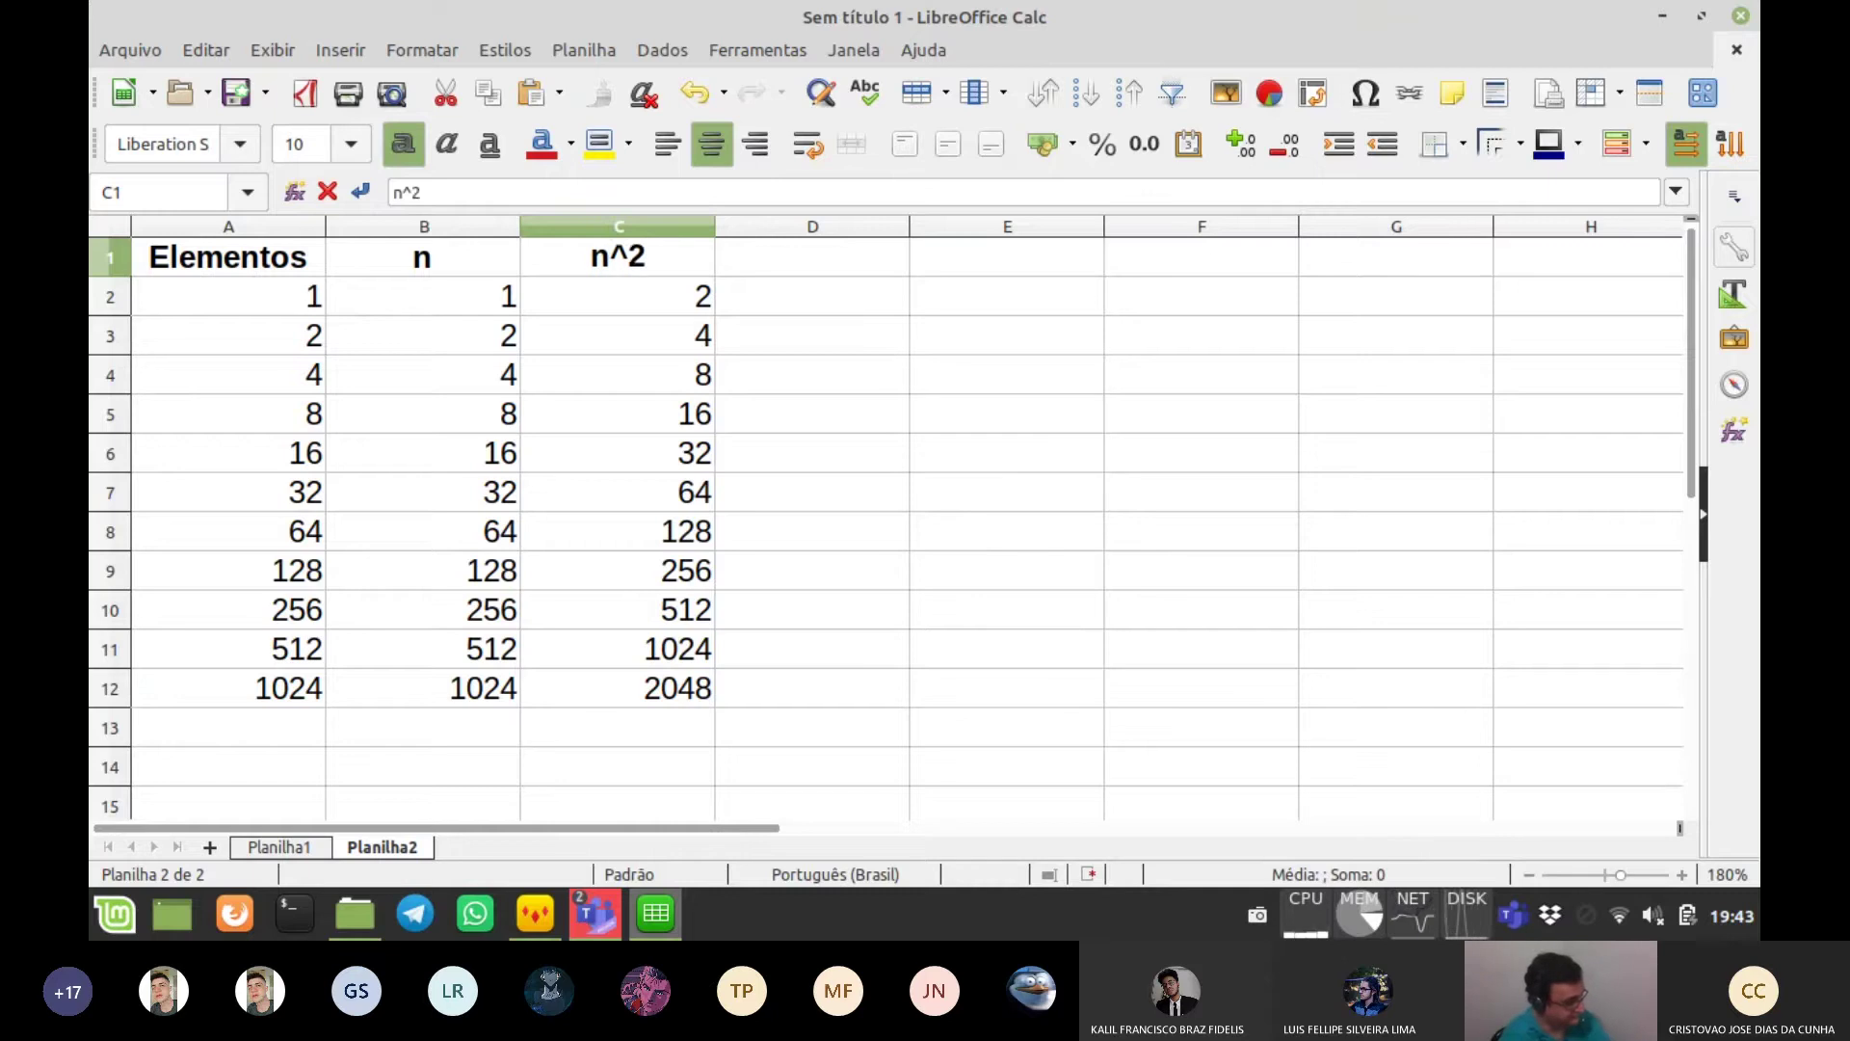
{"action": "key", "text": "Tab"}
{"action": "key", "text": "ctrl+z"}
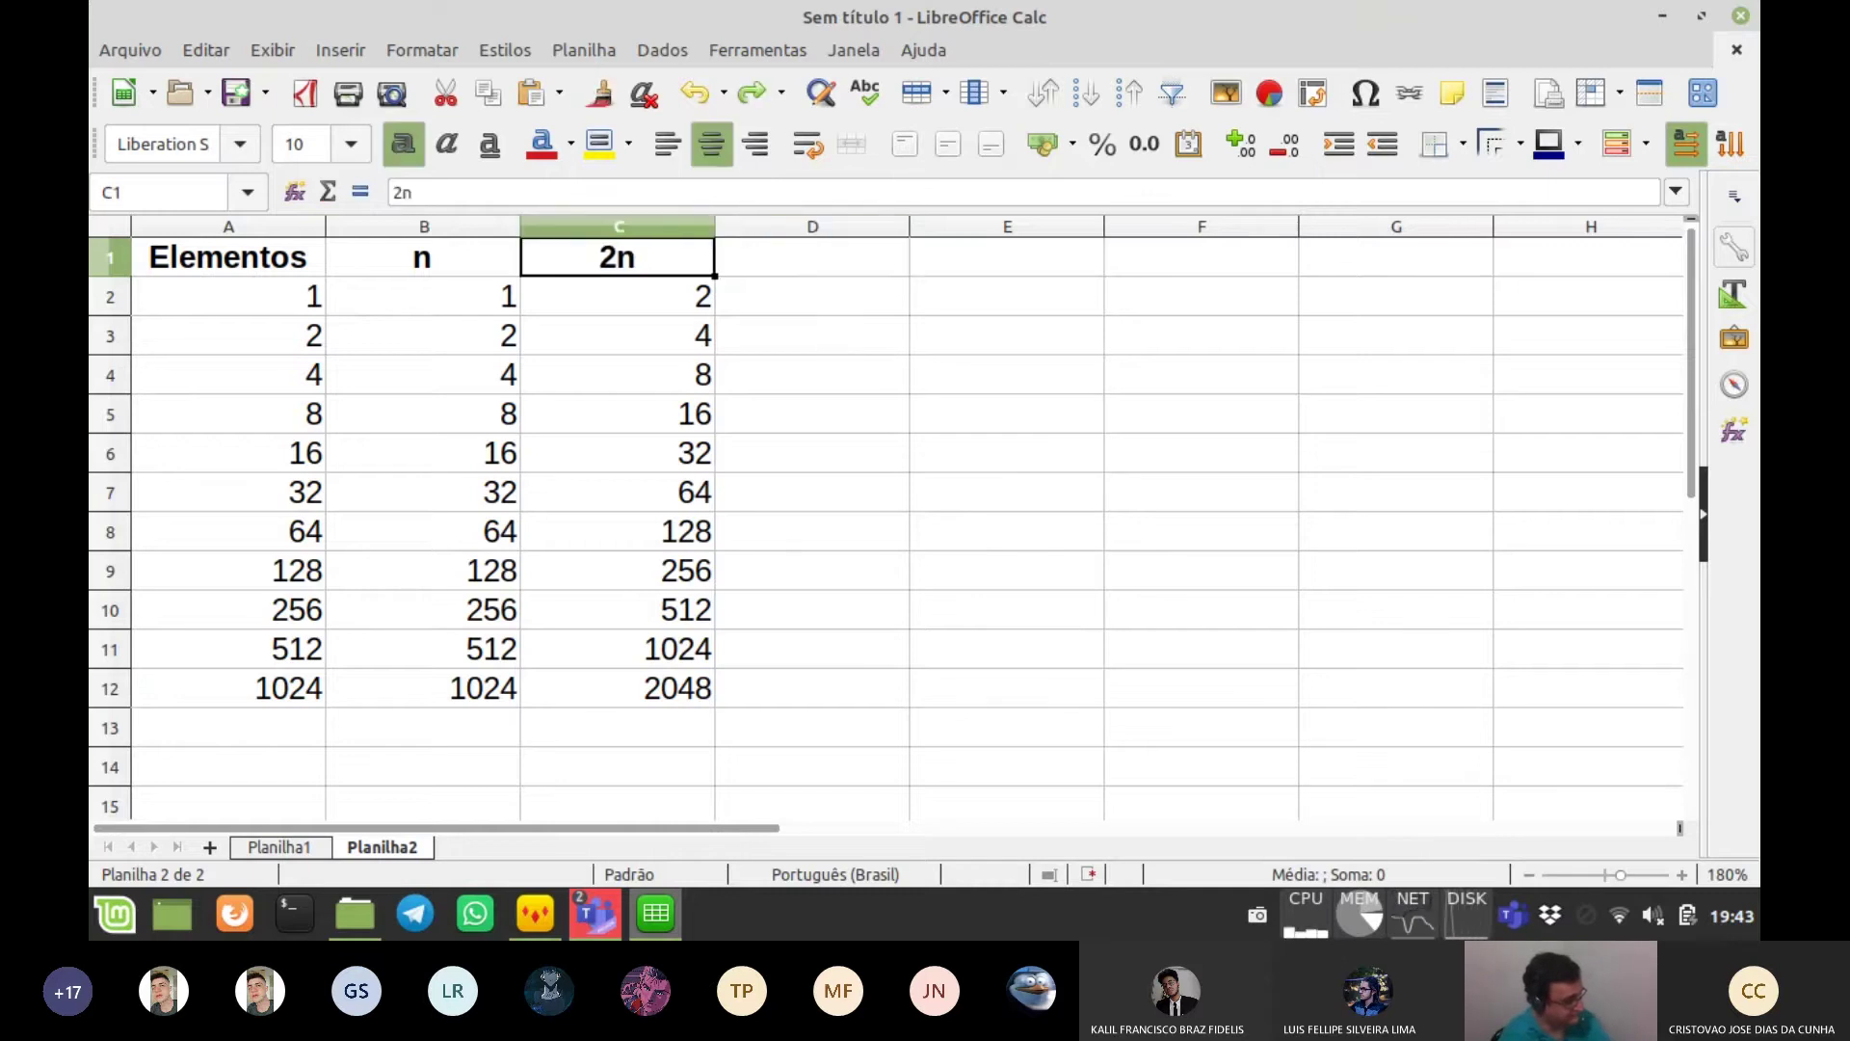
{"action": "type", "text": "n"}
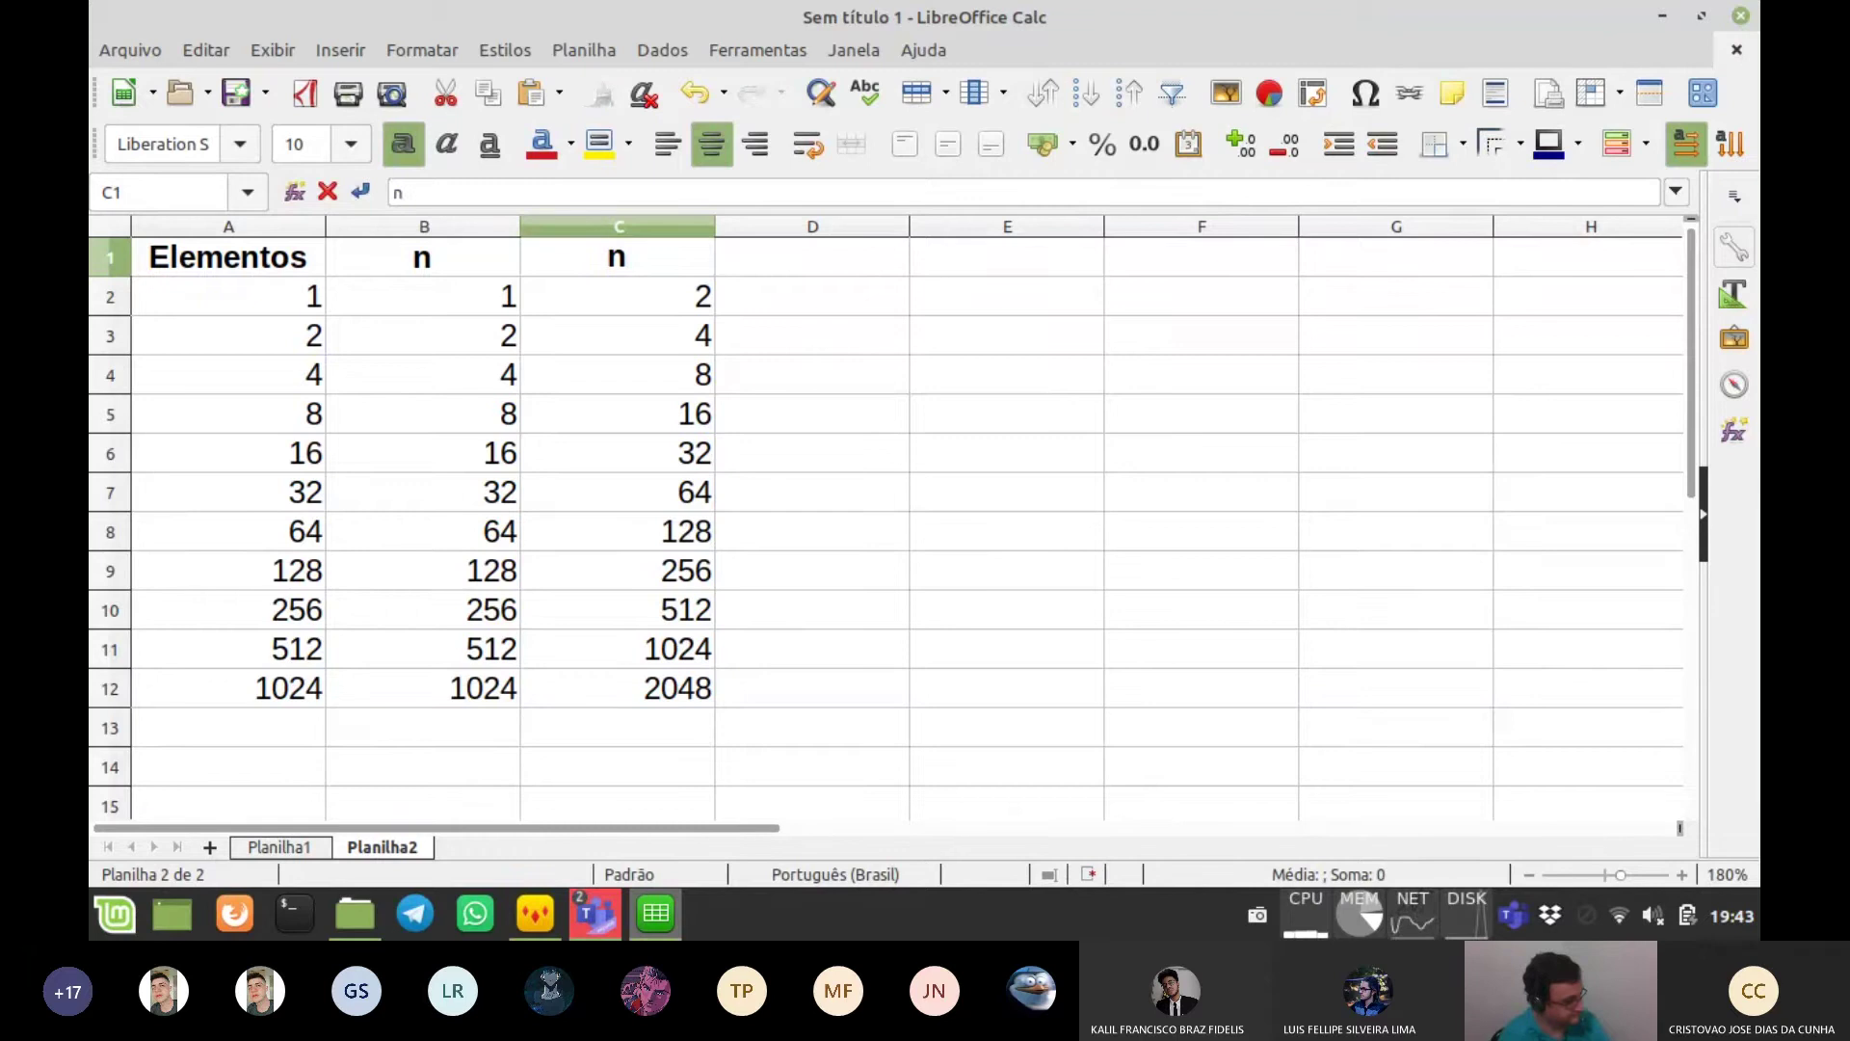
{"action": "type", "text": "^2"}
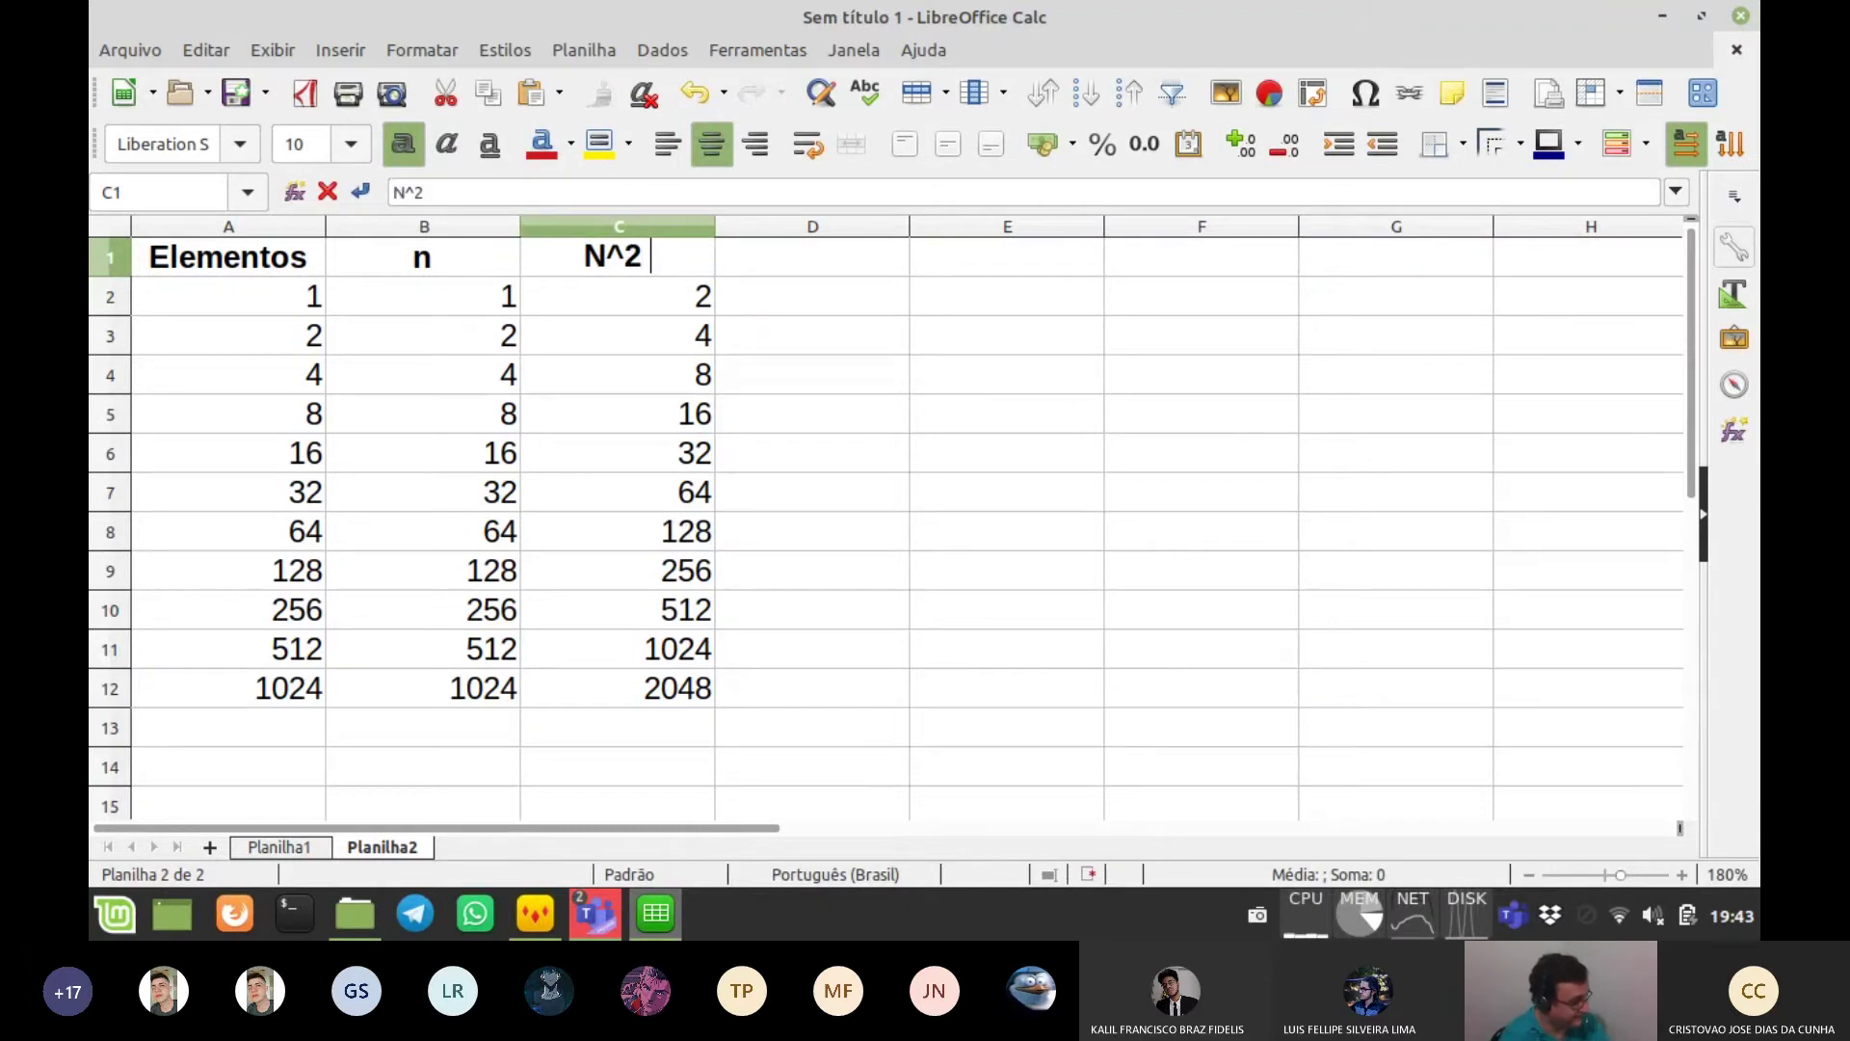
{"action": "key", "text": "ctrl+z"}
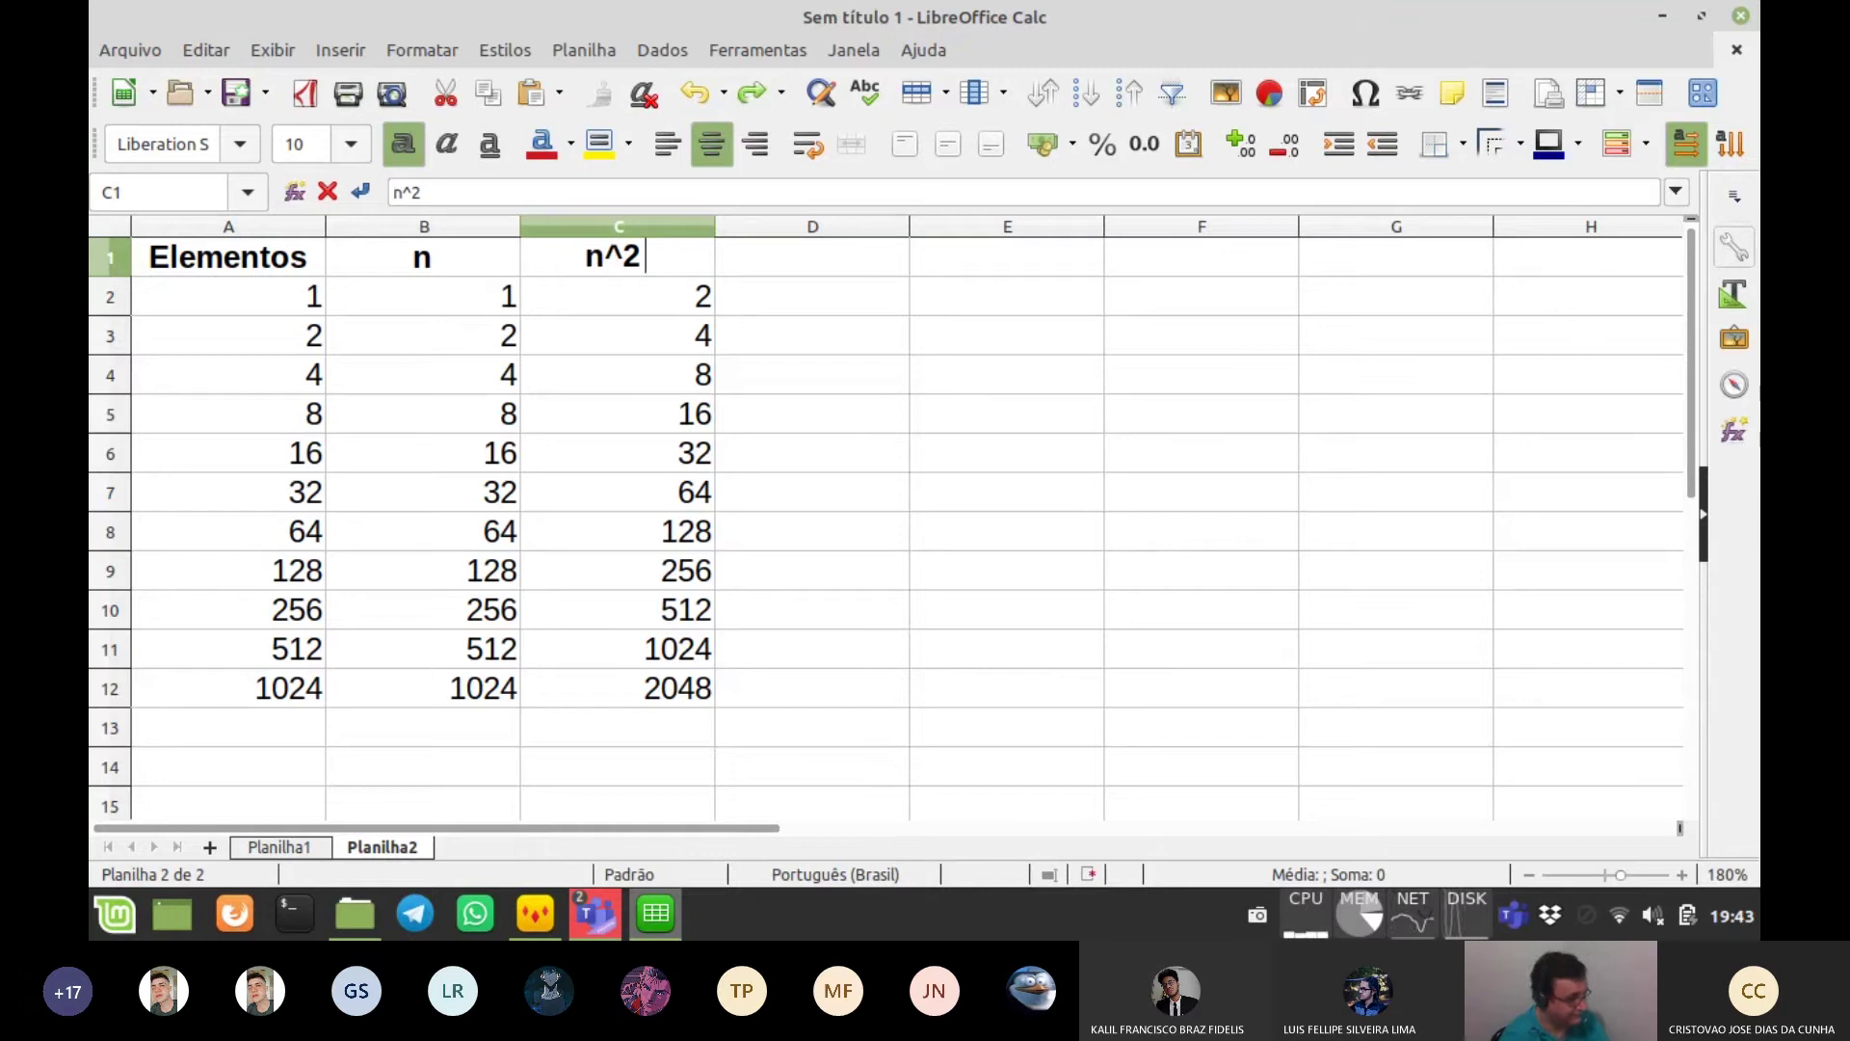
{"action": "key", "text": "Return"}
{"action": "key", "text": "ctrl+z"}
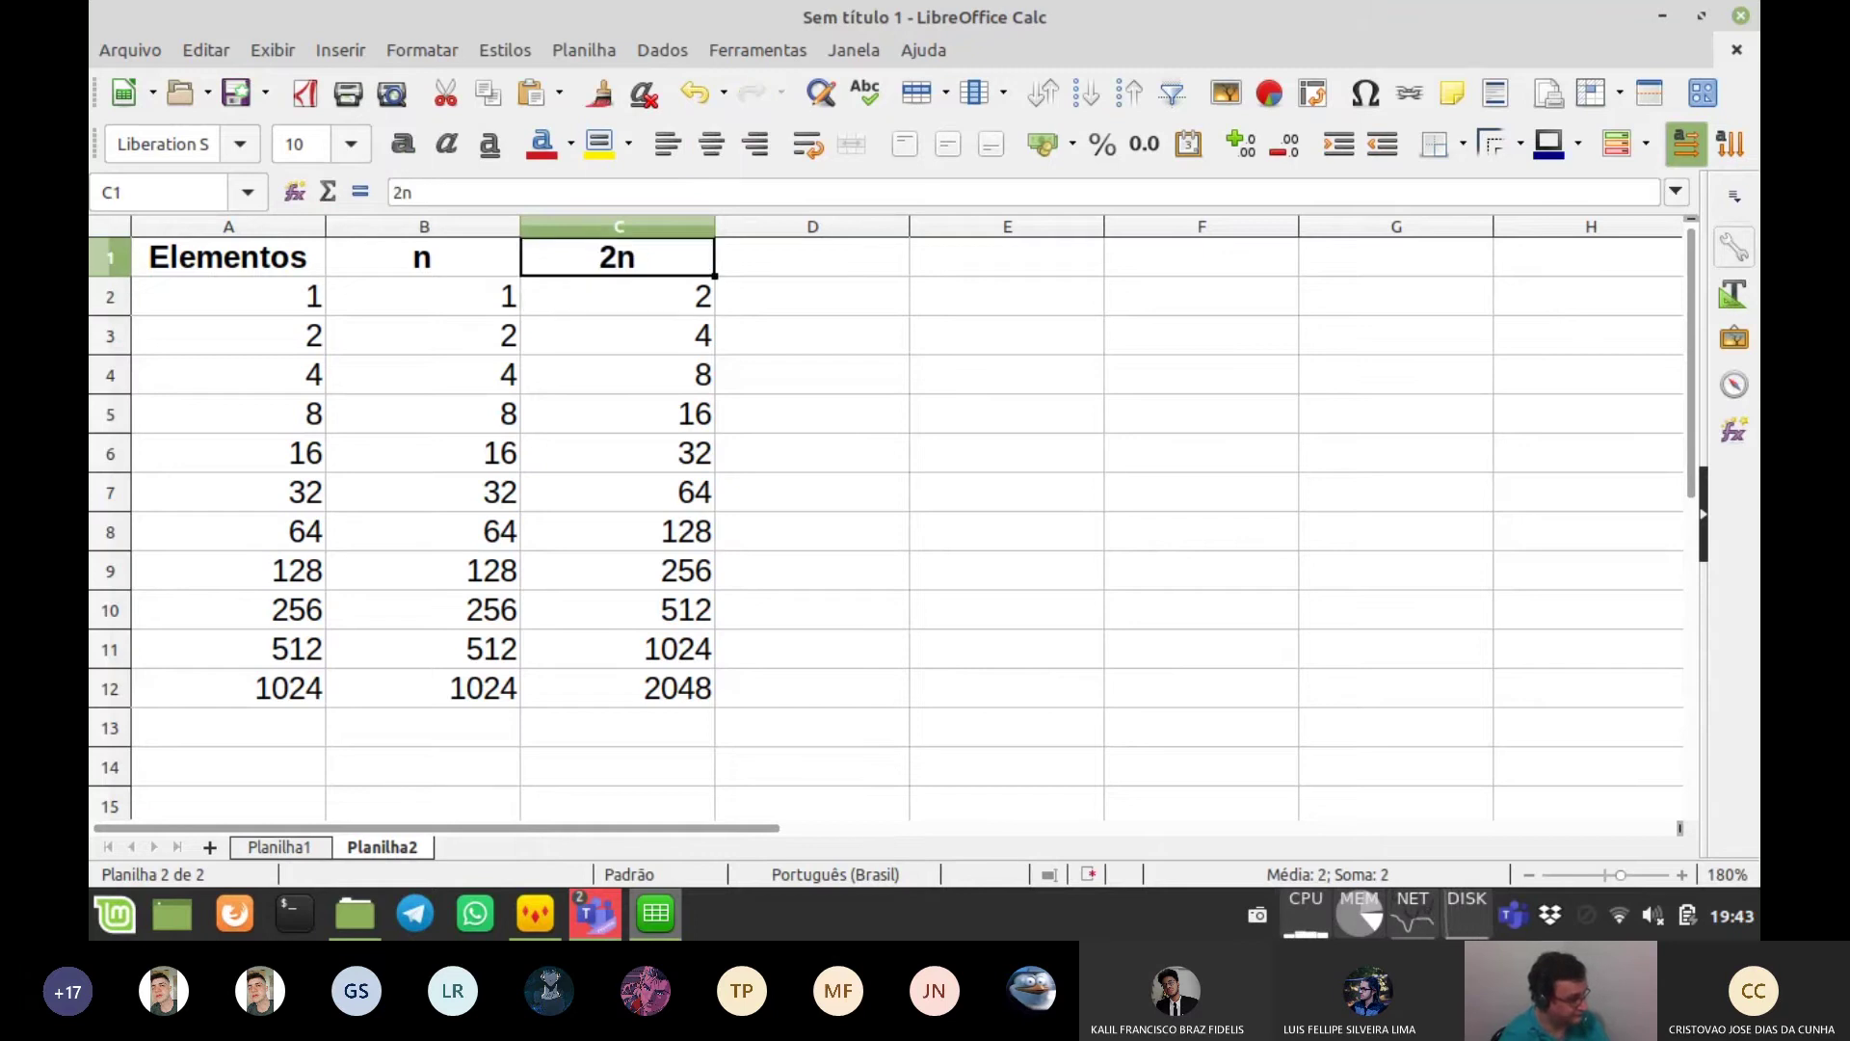
- Set the header in C1 to n^2 with a lowercase n, reverting the automatic capitalization
{"action": "type", "text": "n"}
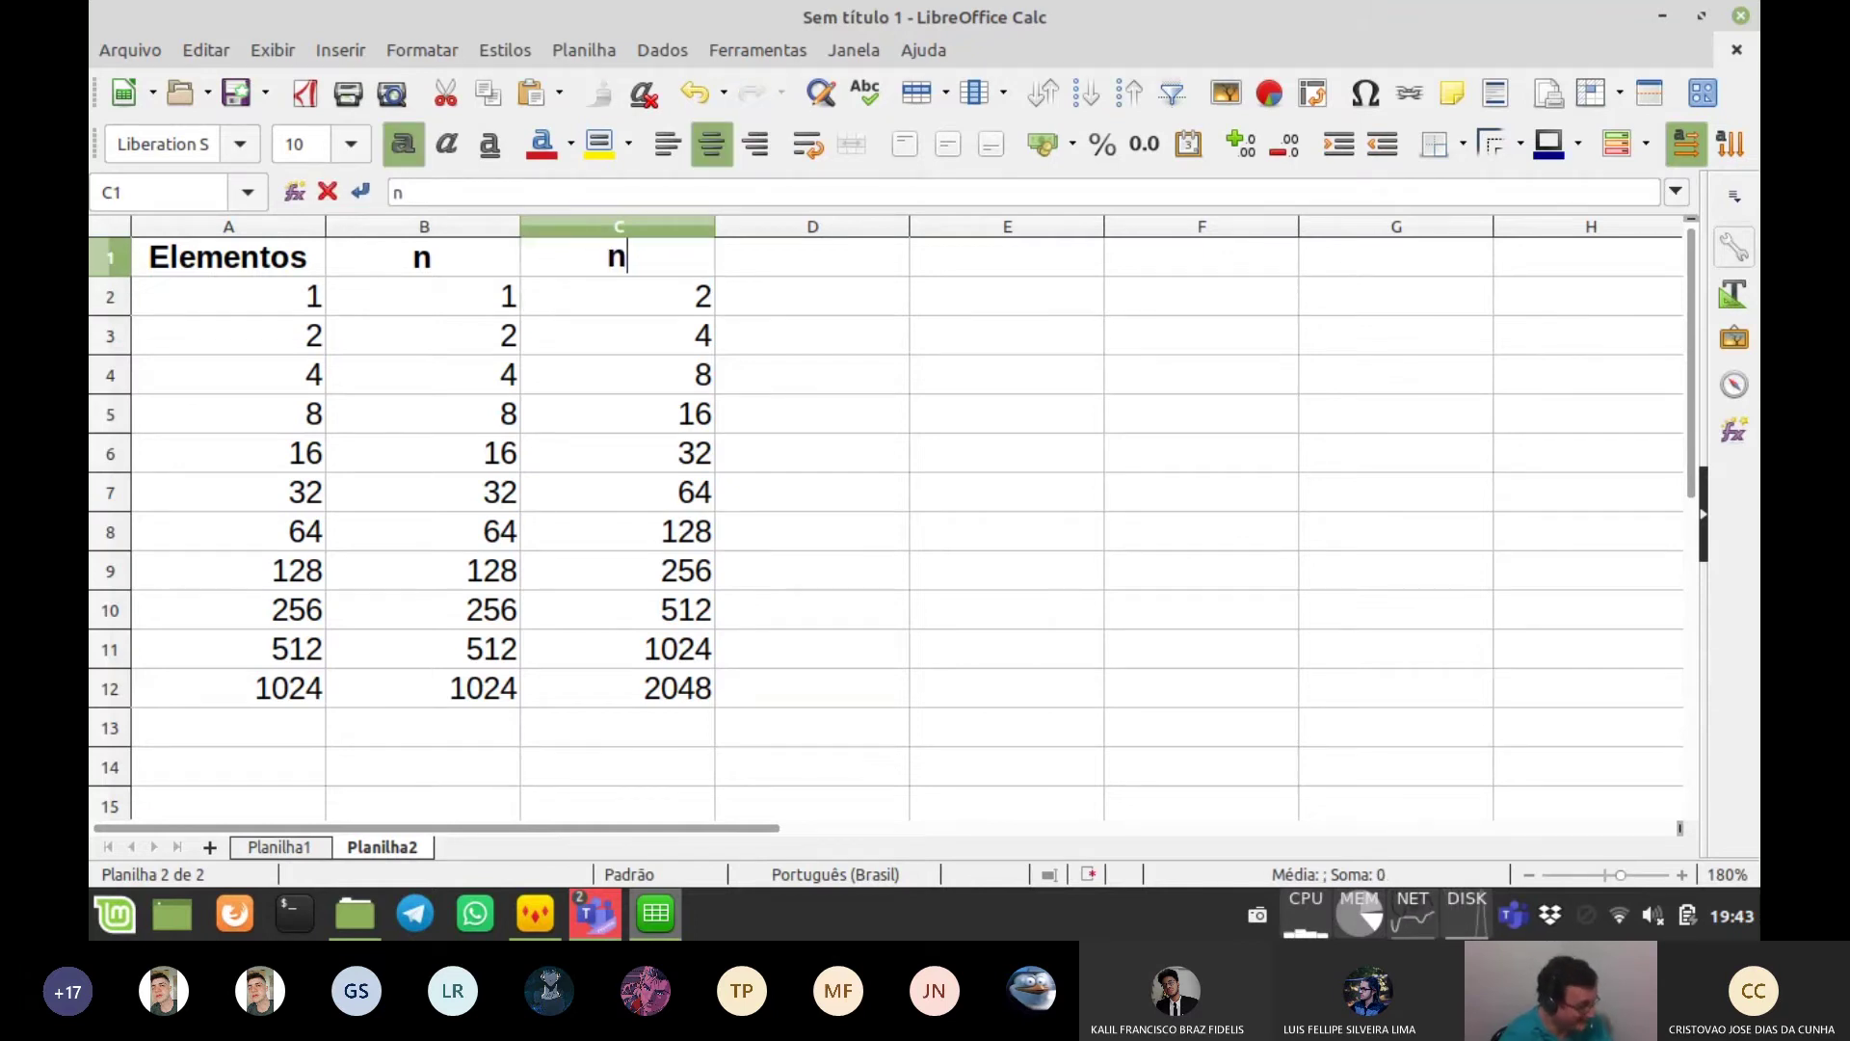
{"action": "type", "text": "^2"}
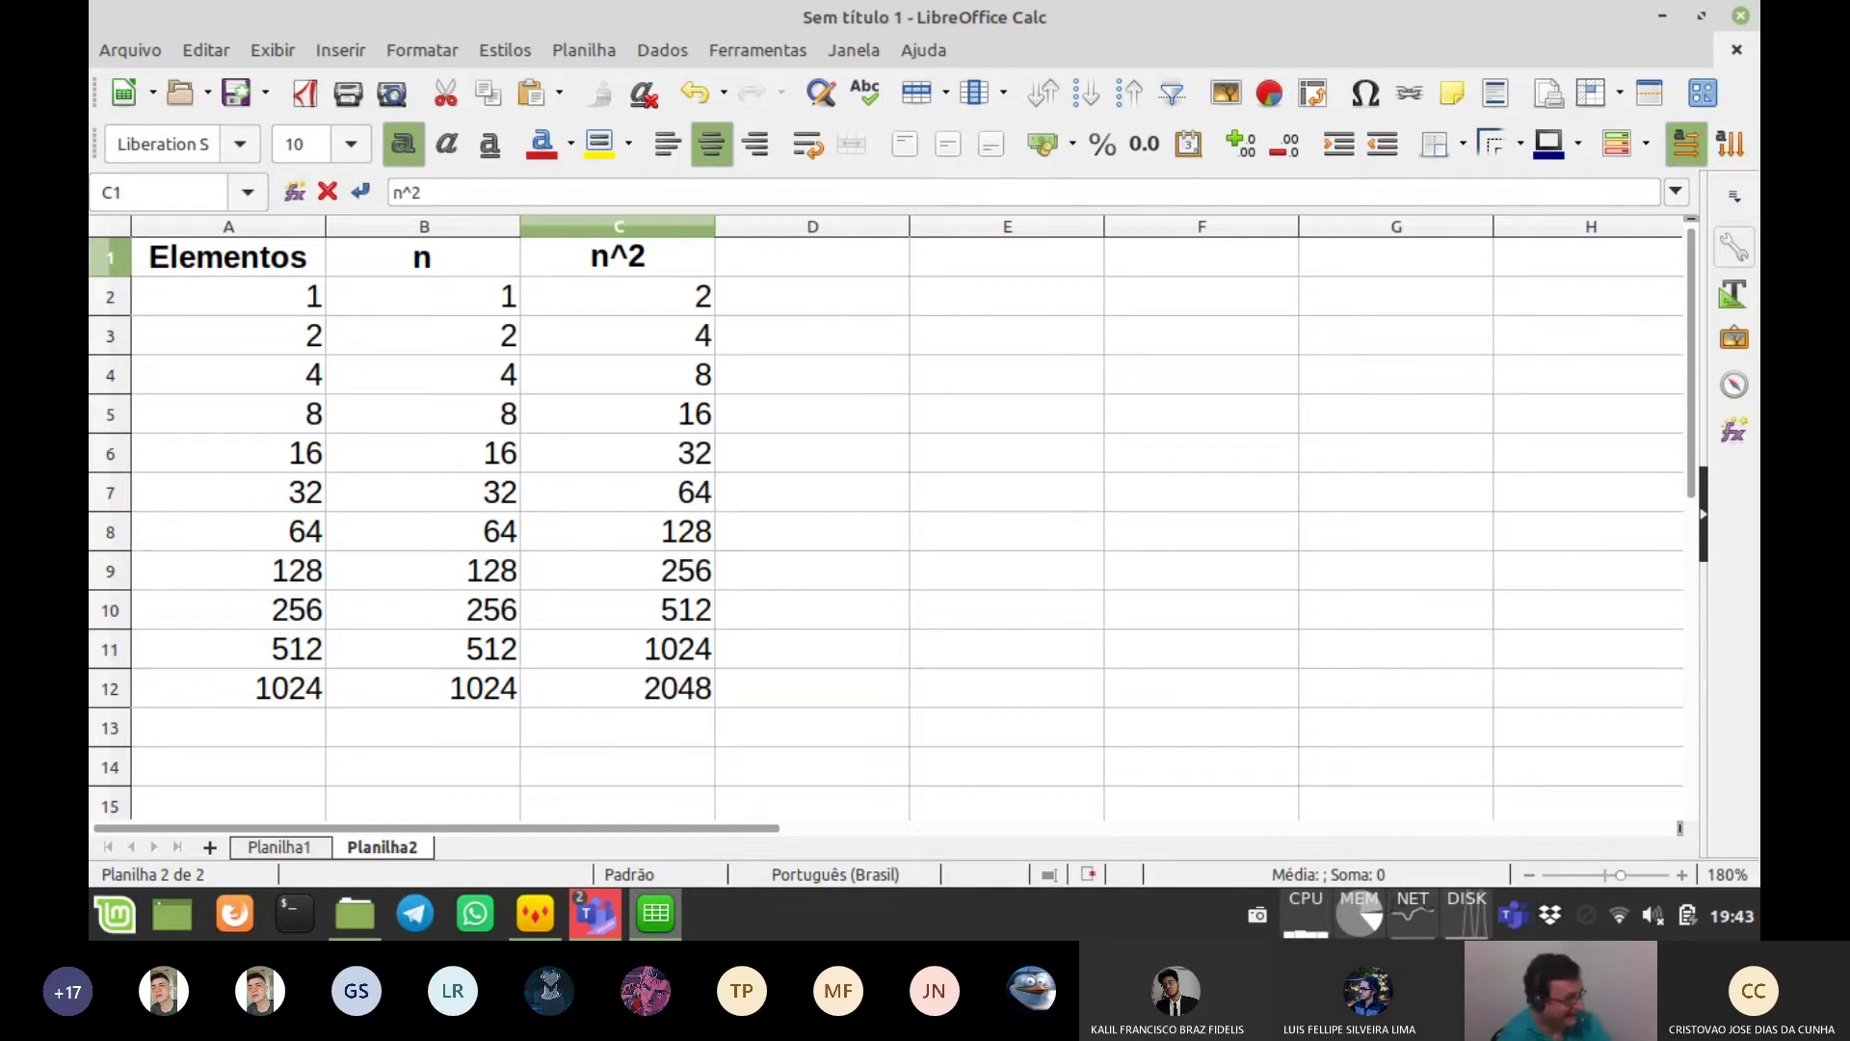
{"action": "key", "text": "Return"}
{"action": "key", "text": "ctrl+z"}
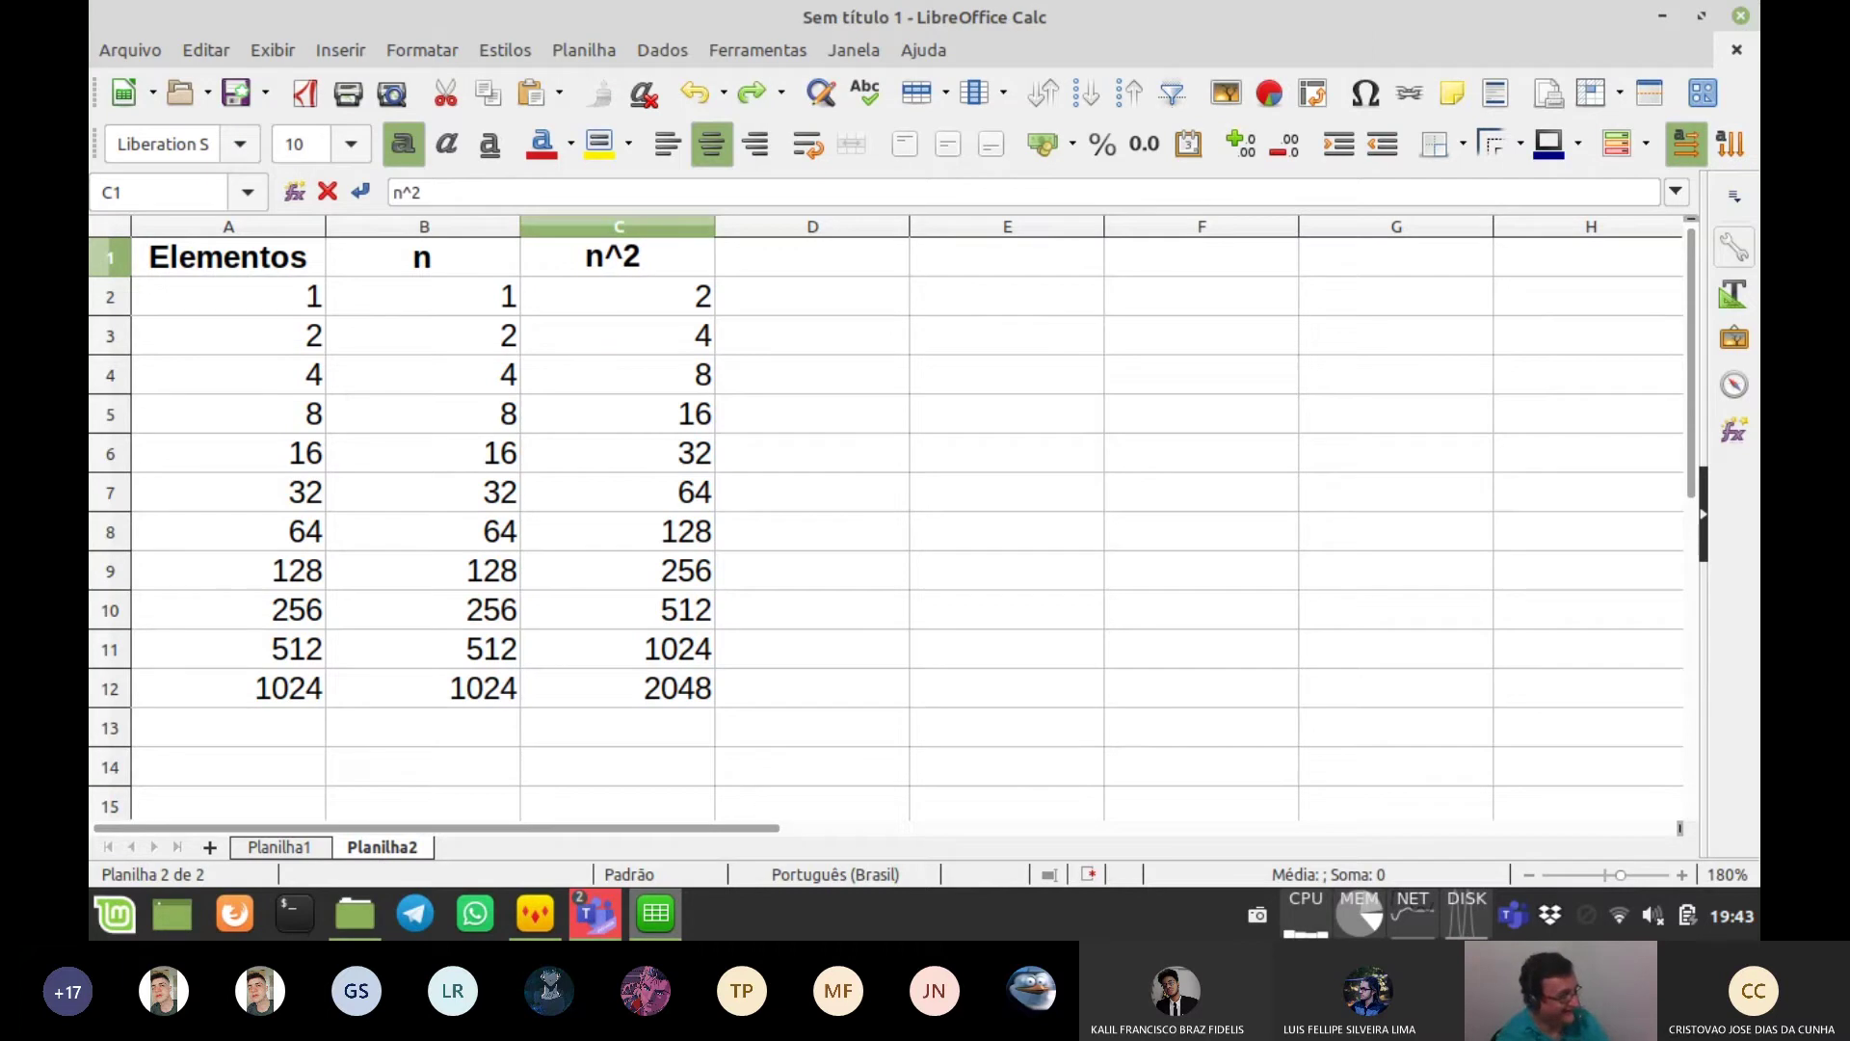
{"action": "key", "text": "Return"}
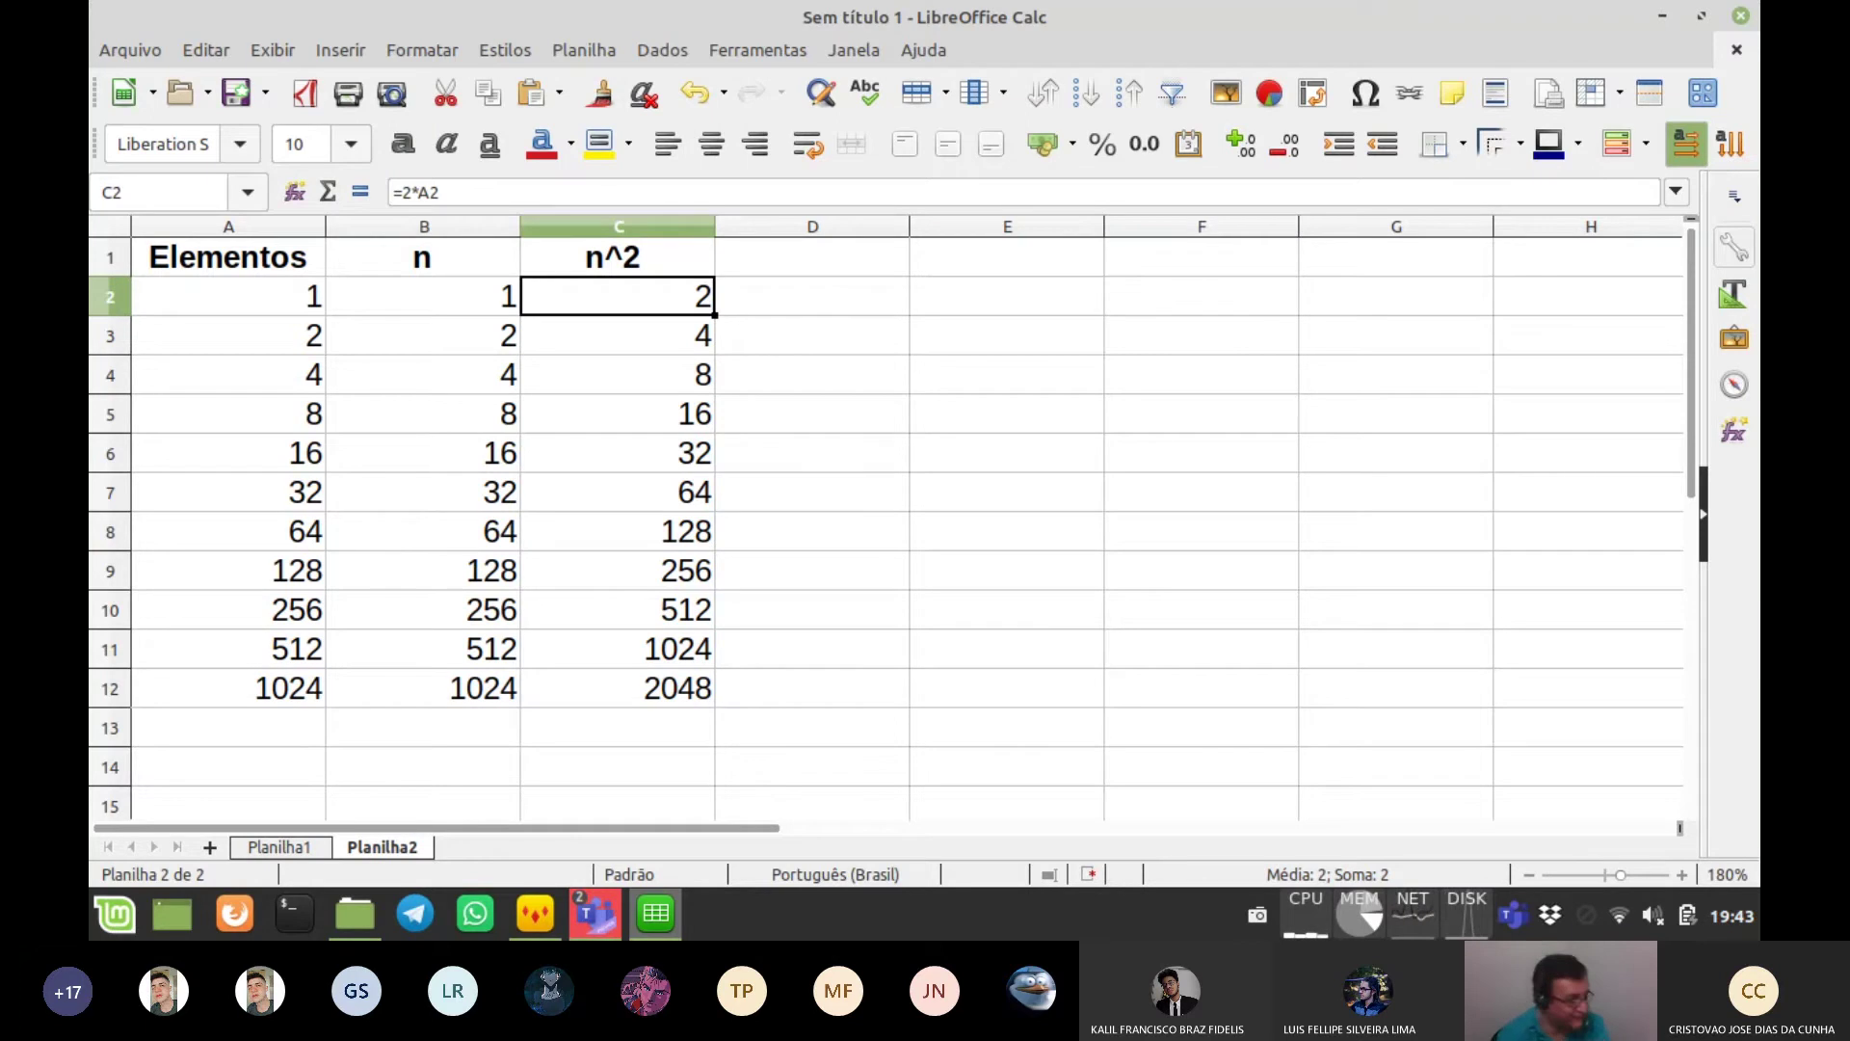
- Enter the formula =B2*B2 in C2 to square n, and return to that cell
{"action": "type", "text": "="}
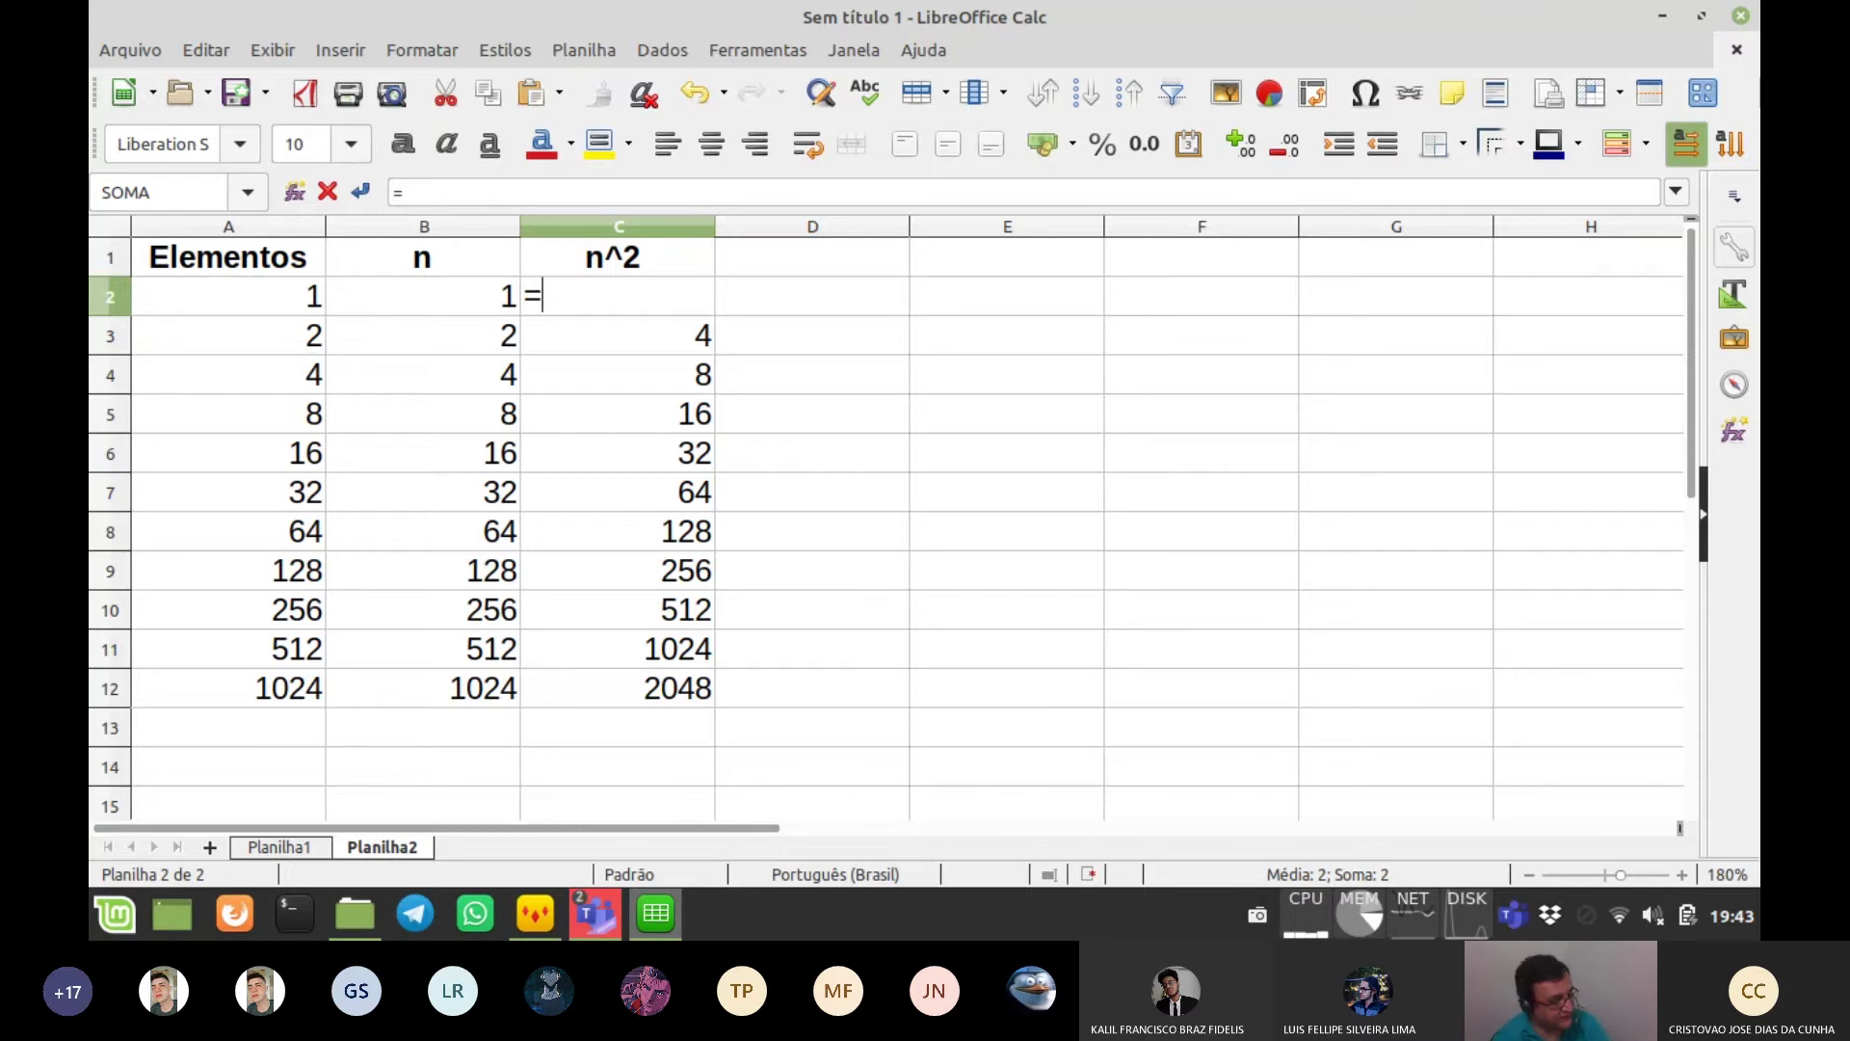
{"action": "key", "text": "Left"}
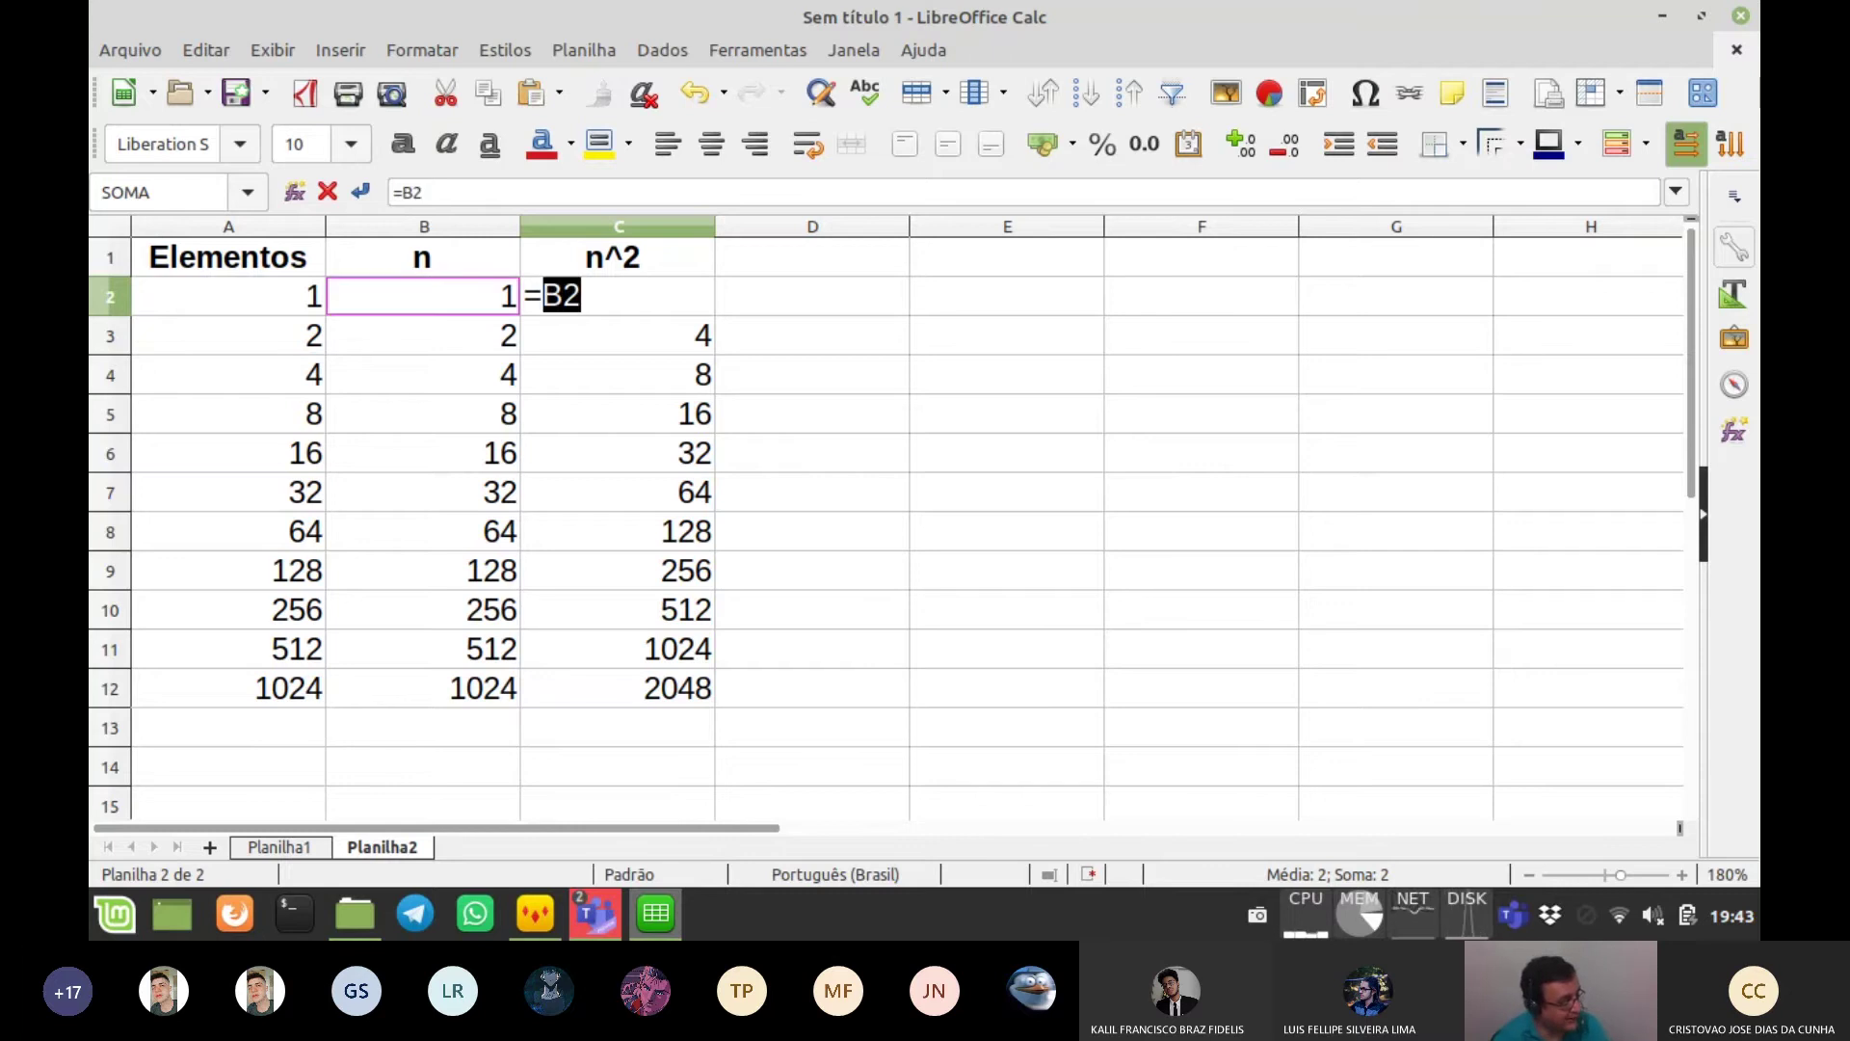
{"action": "type", "text": "*"}
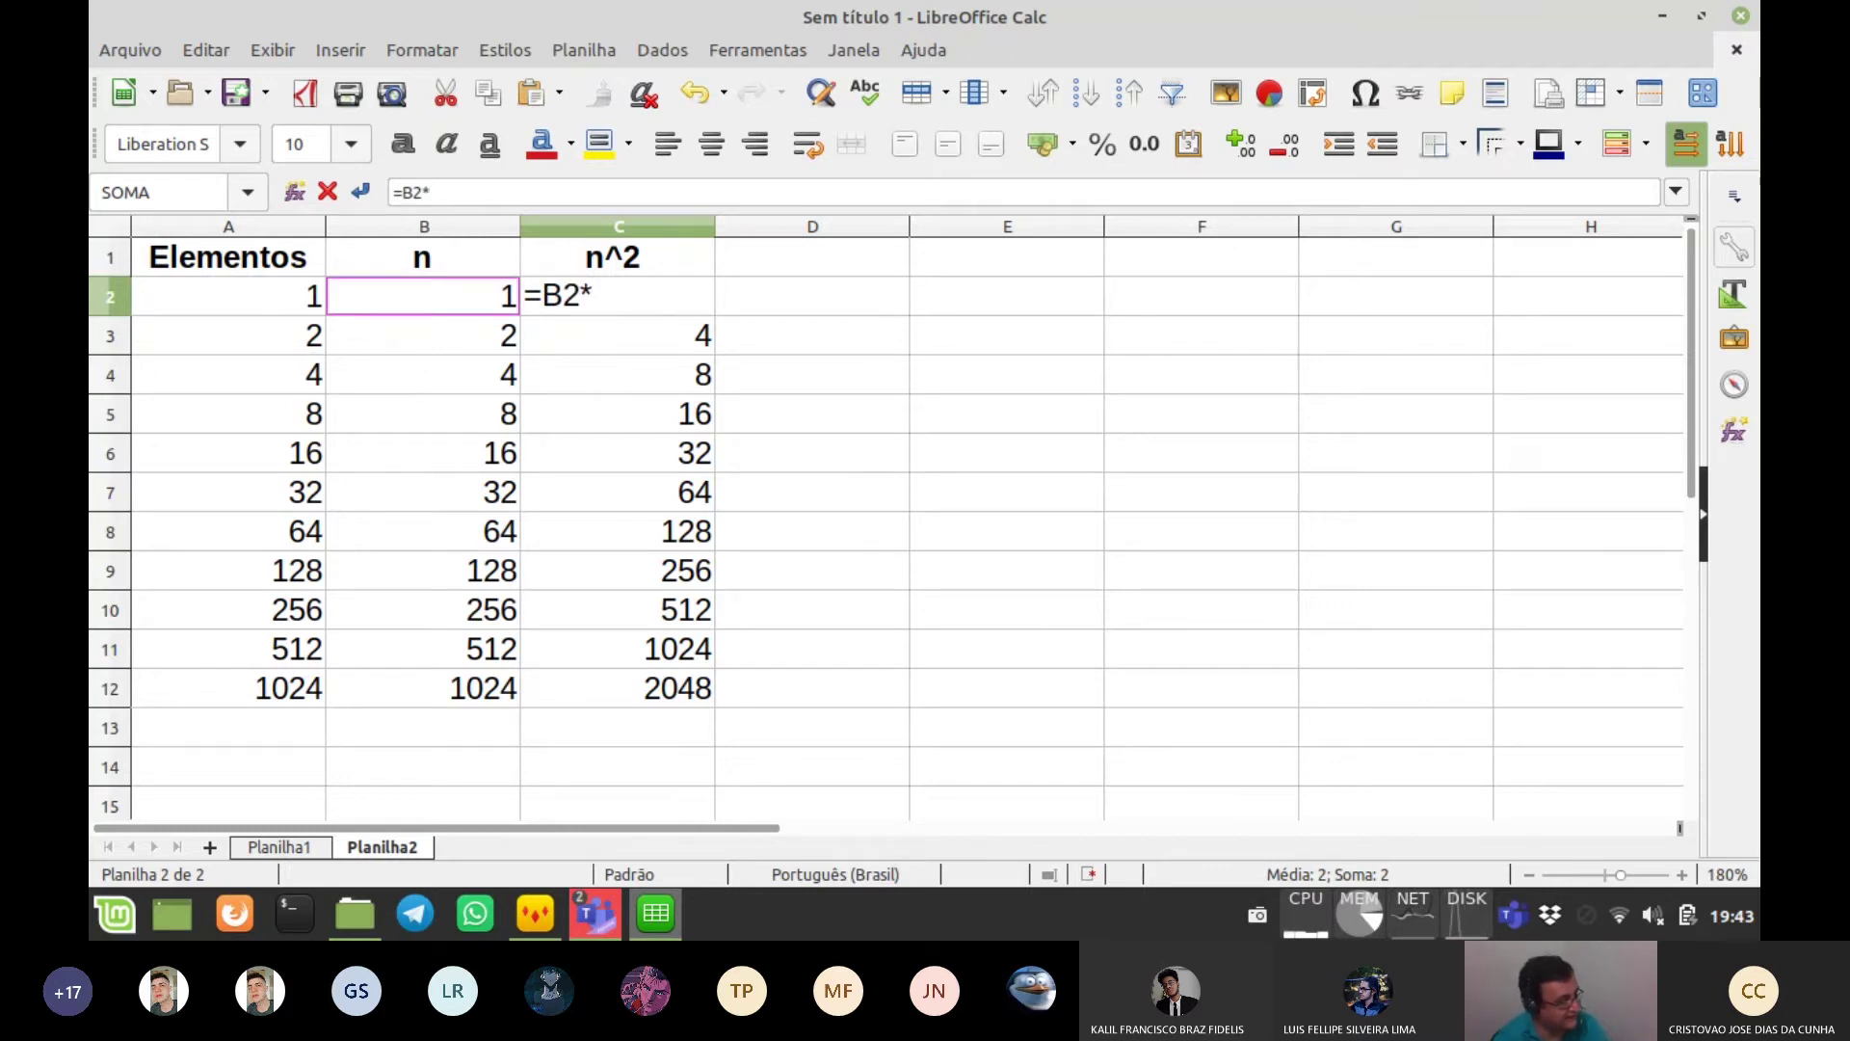
{"action": "key", "text": "Left"}
{"action": "key", "text": "Return"}
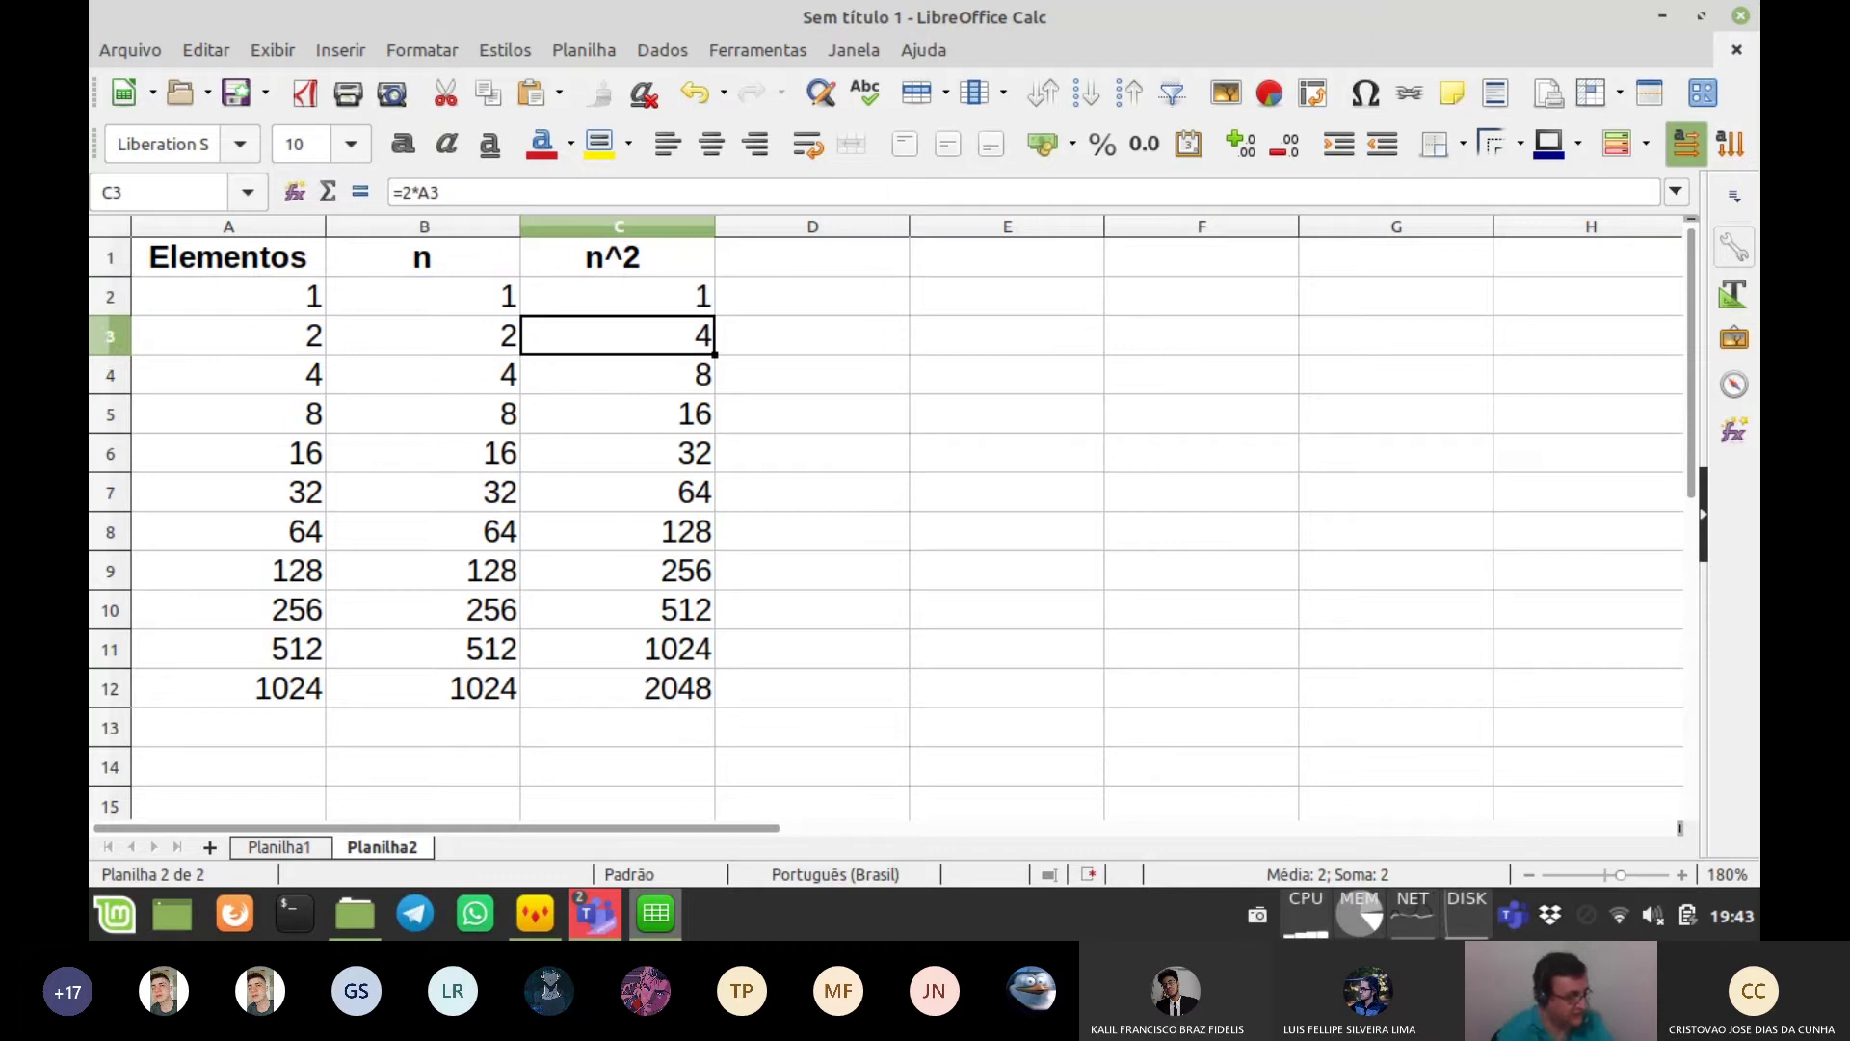
{"action": "key", "text": "Up"}
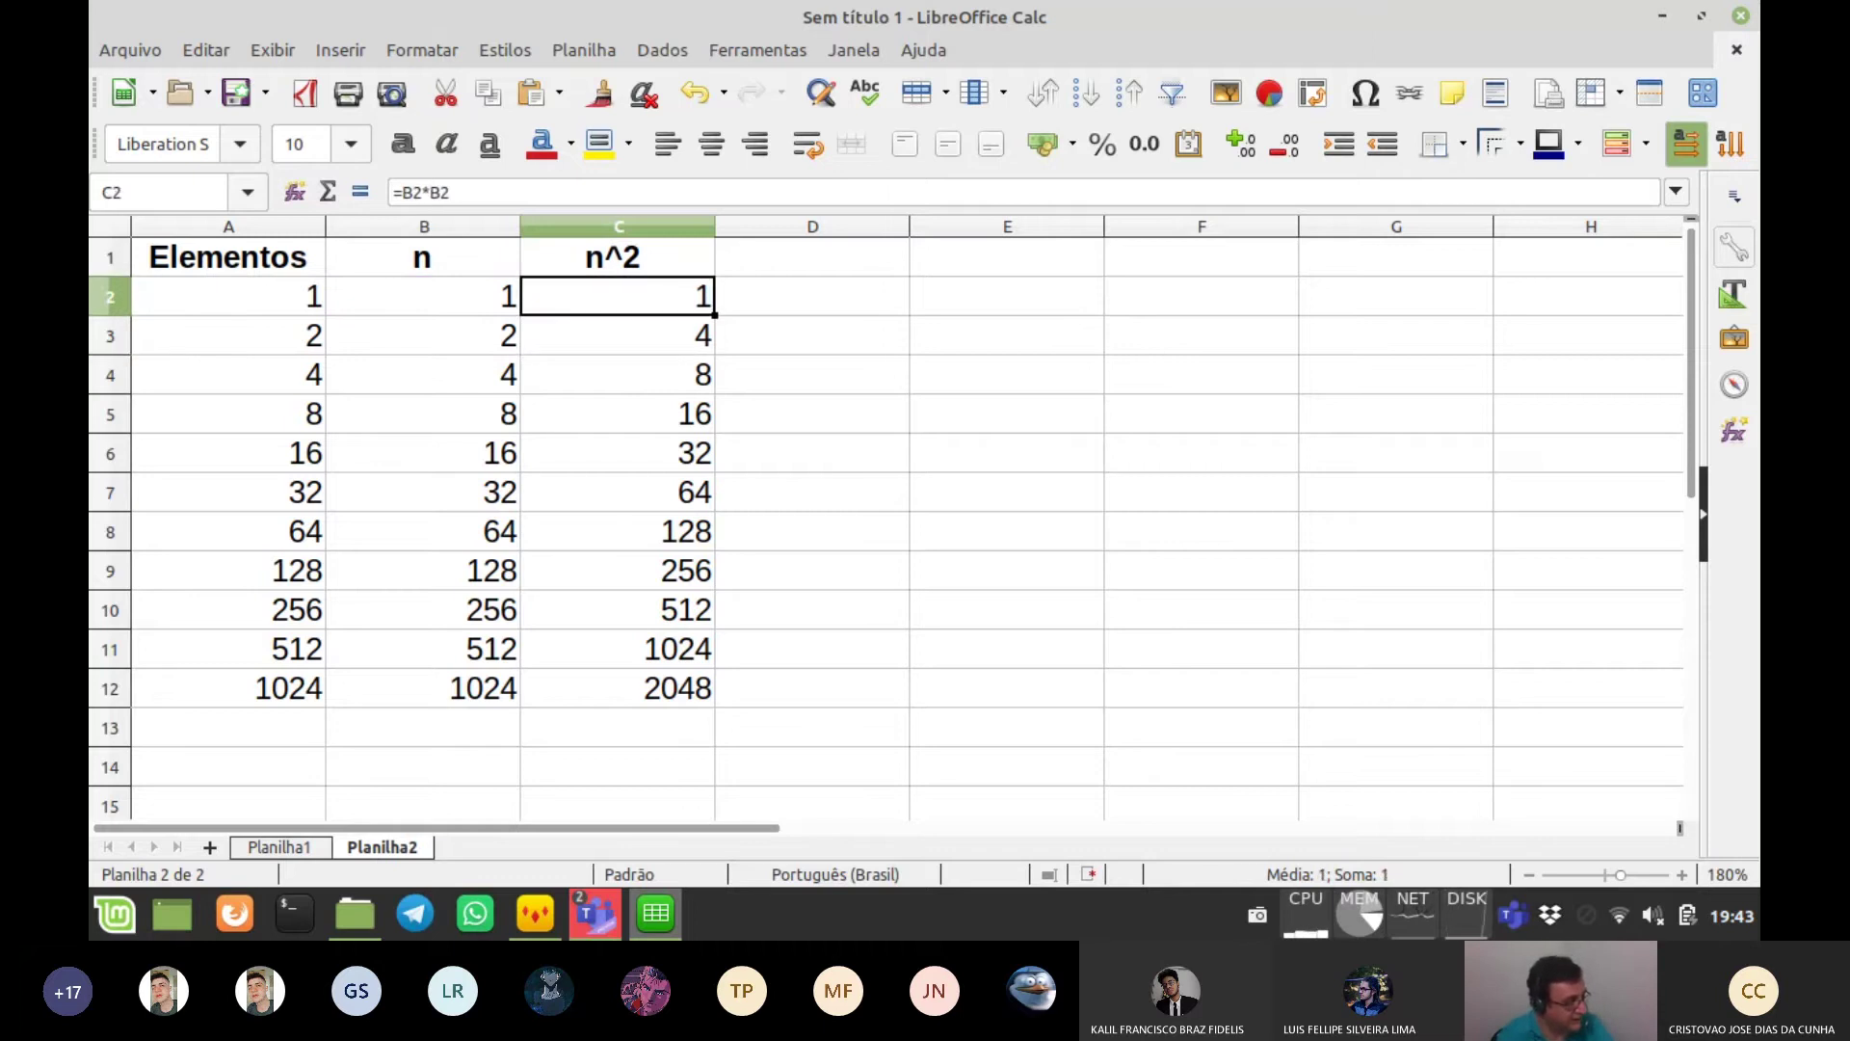
- Fill the squaring formula down to C12 and chart A1:C12 as an XY (Dispersão) chart with the Somente linhas style
{"action": "double_click", "coordinate": [715, 315]}
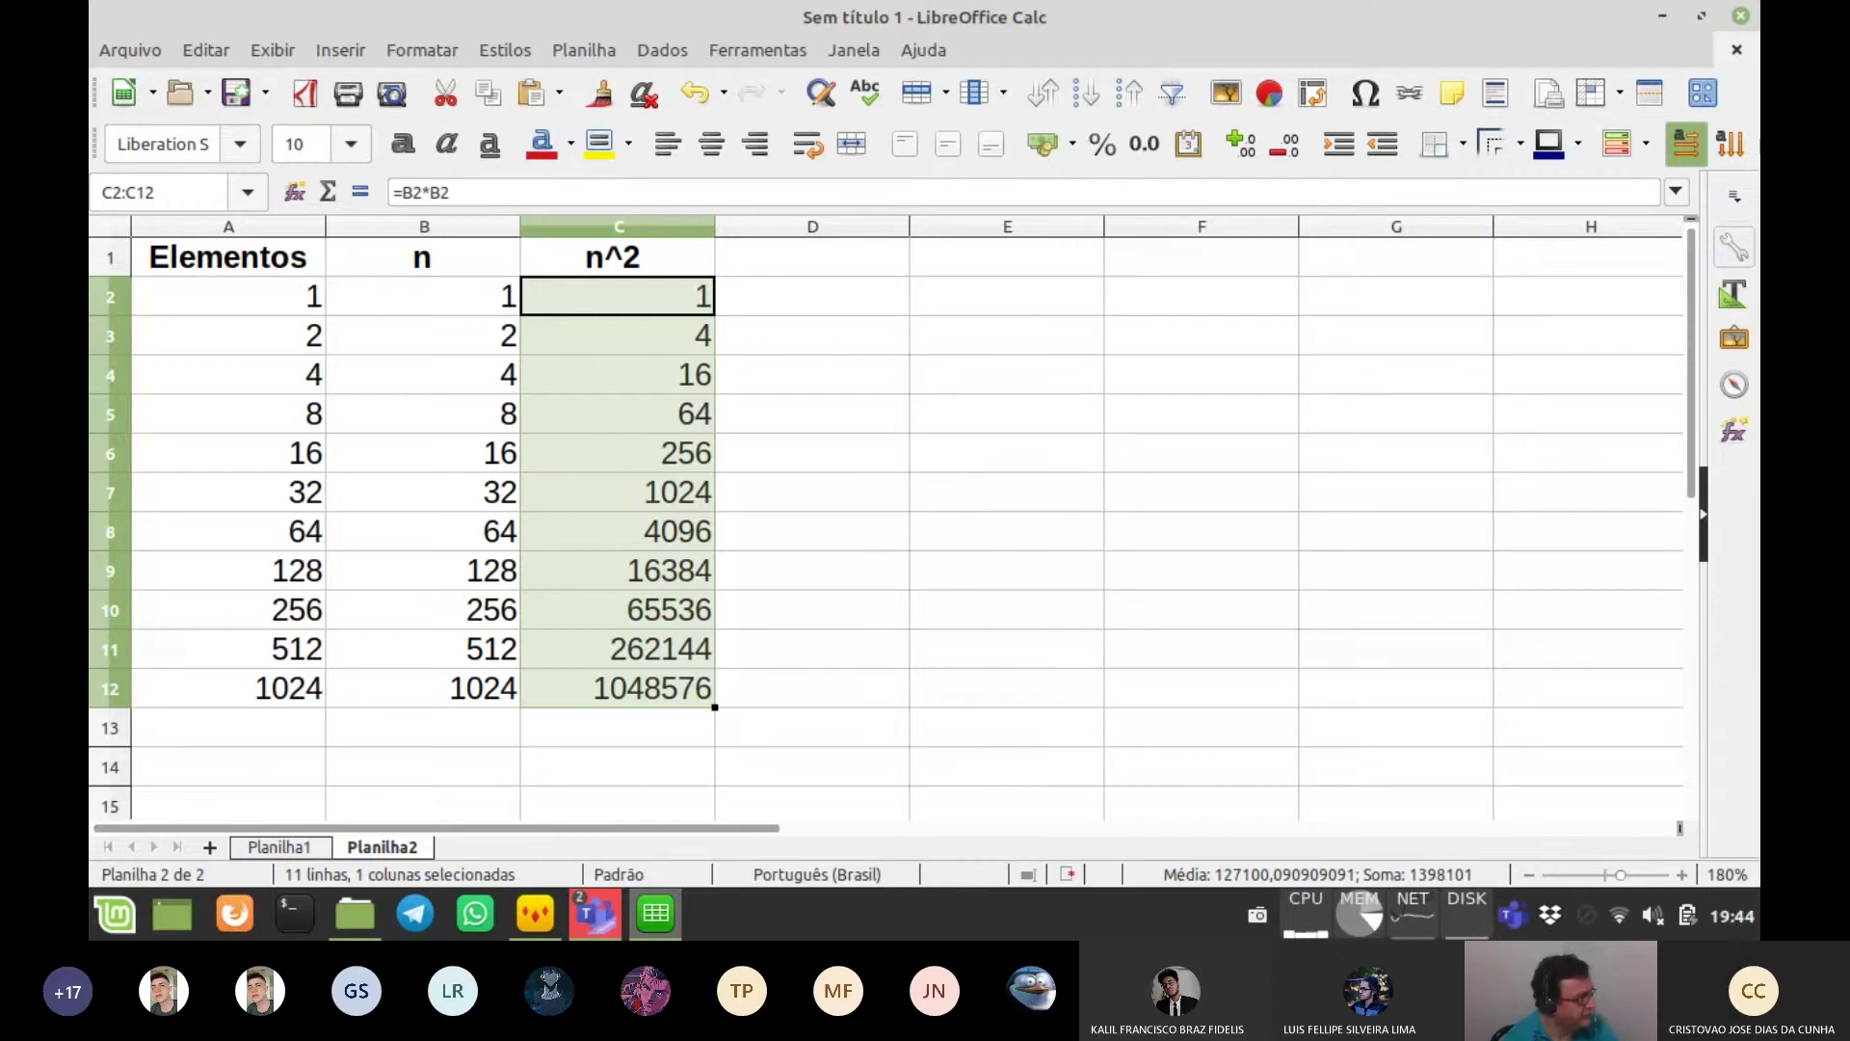
{"action": "left_click_drag", "start_coordinate": [229, 258], "coordinate": [627, 688]}
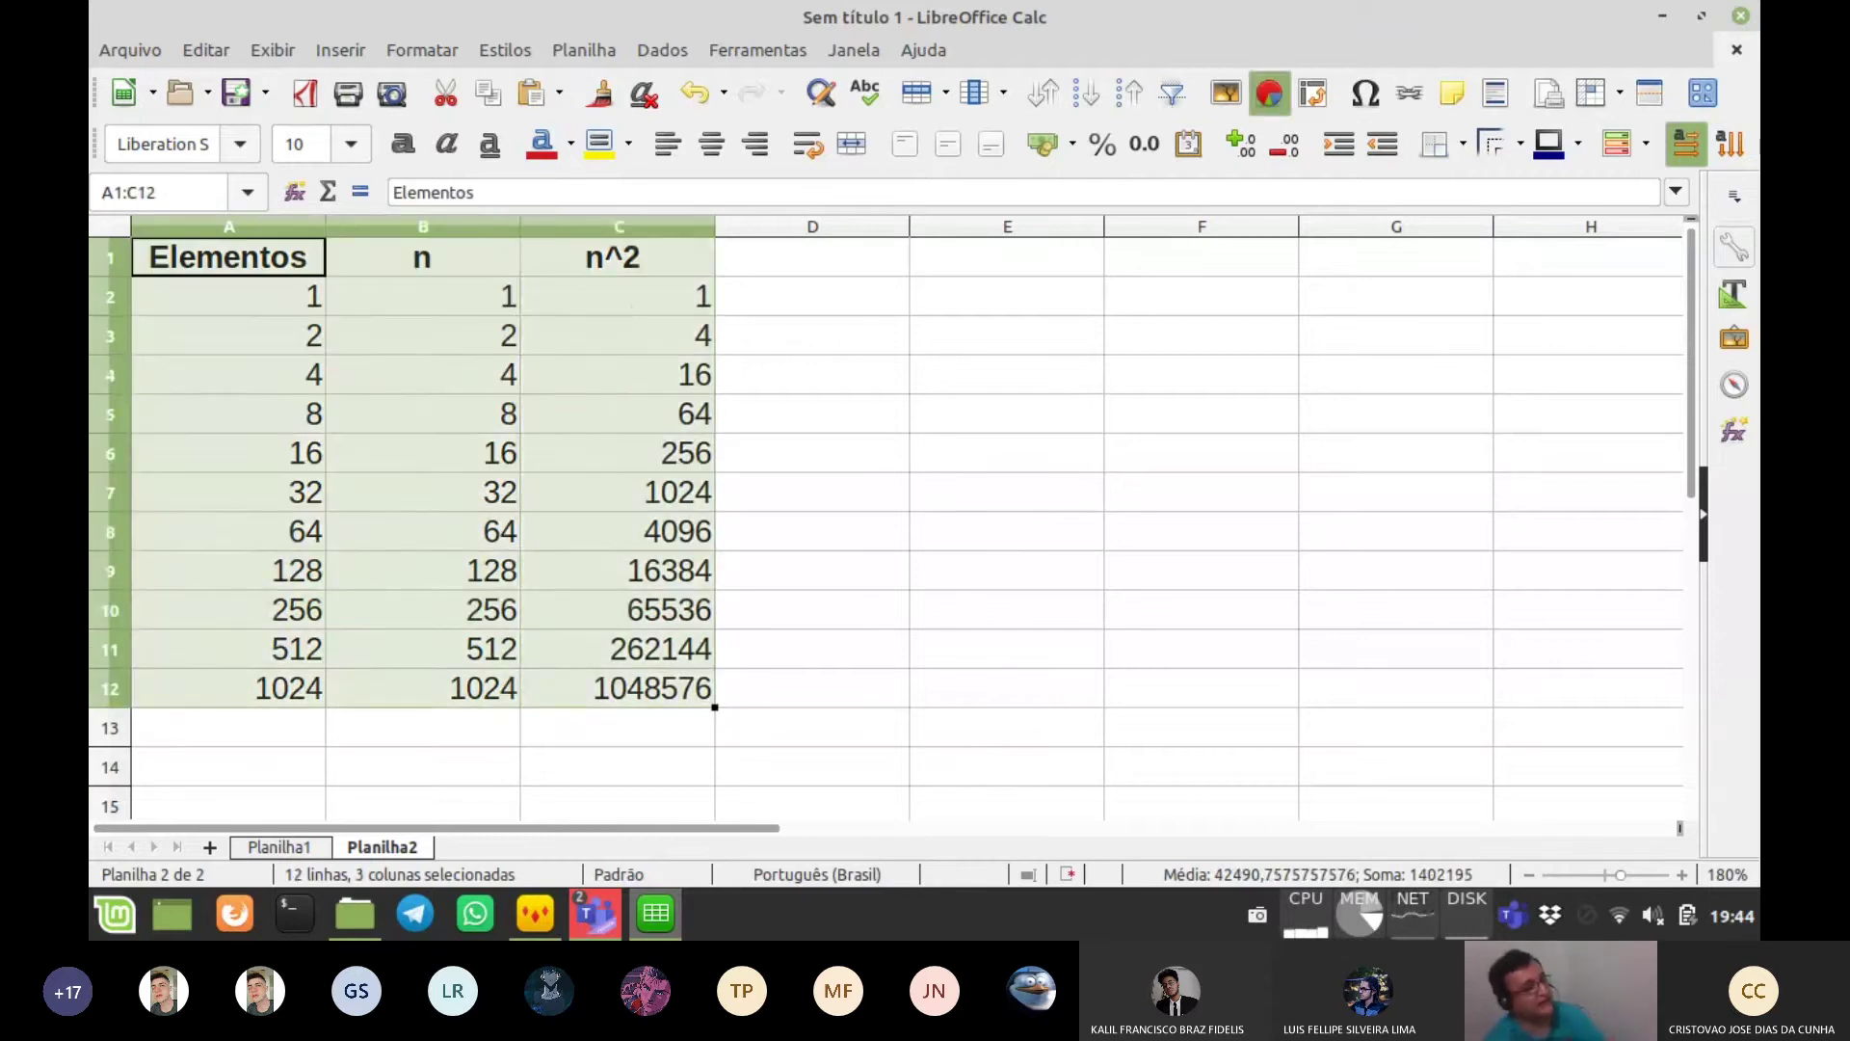
{"action": "left_click", "coordinate": [1269, 92]}
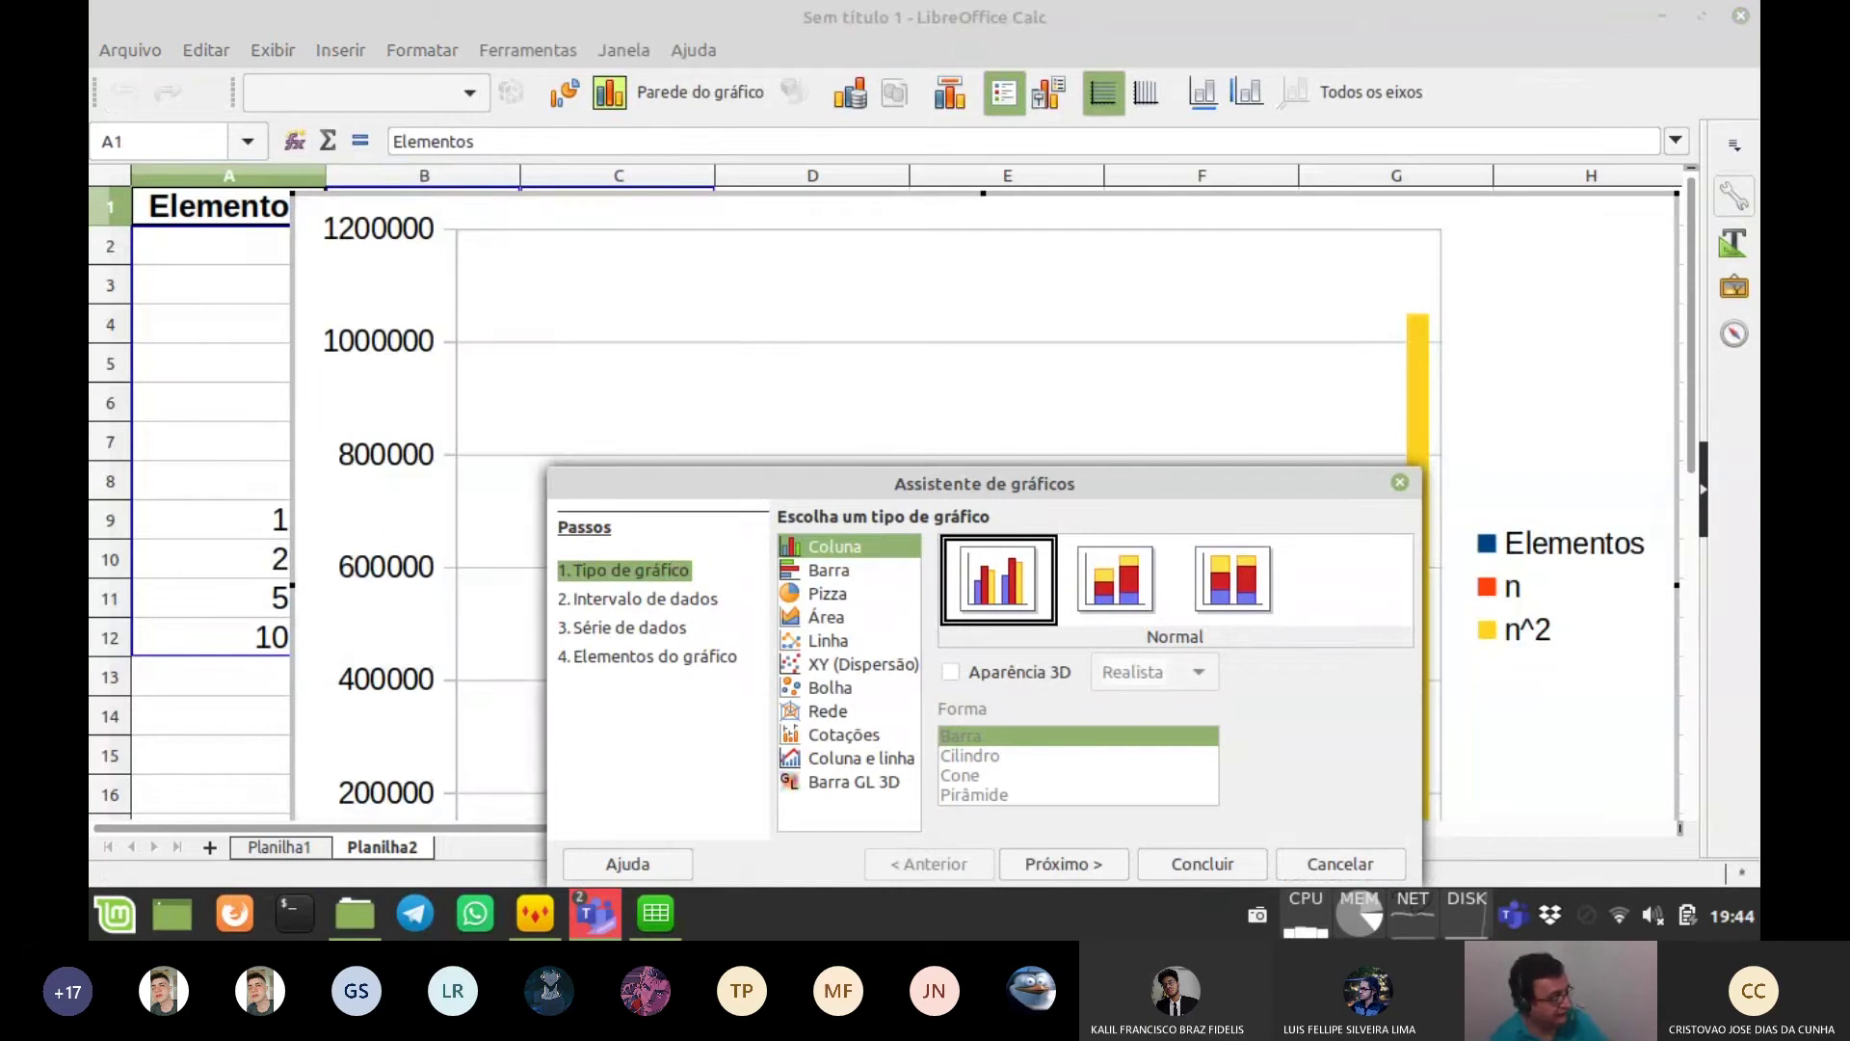
{"action": "left_click", "coordinate": [862, 664]}
{"action": "left_click", "coordinate": [1232, 578]}
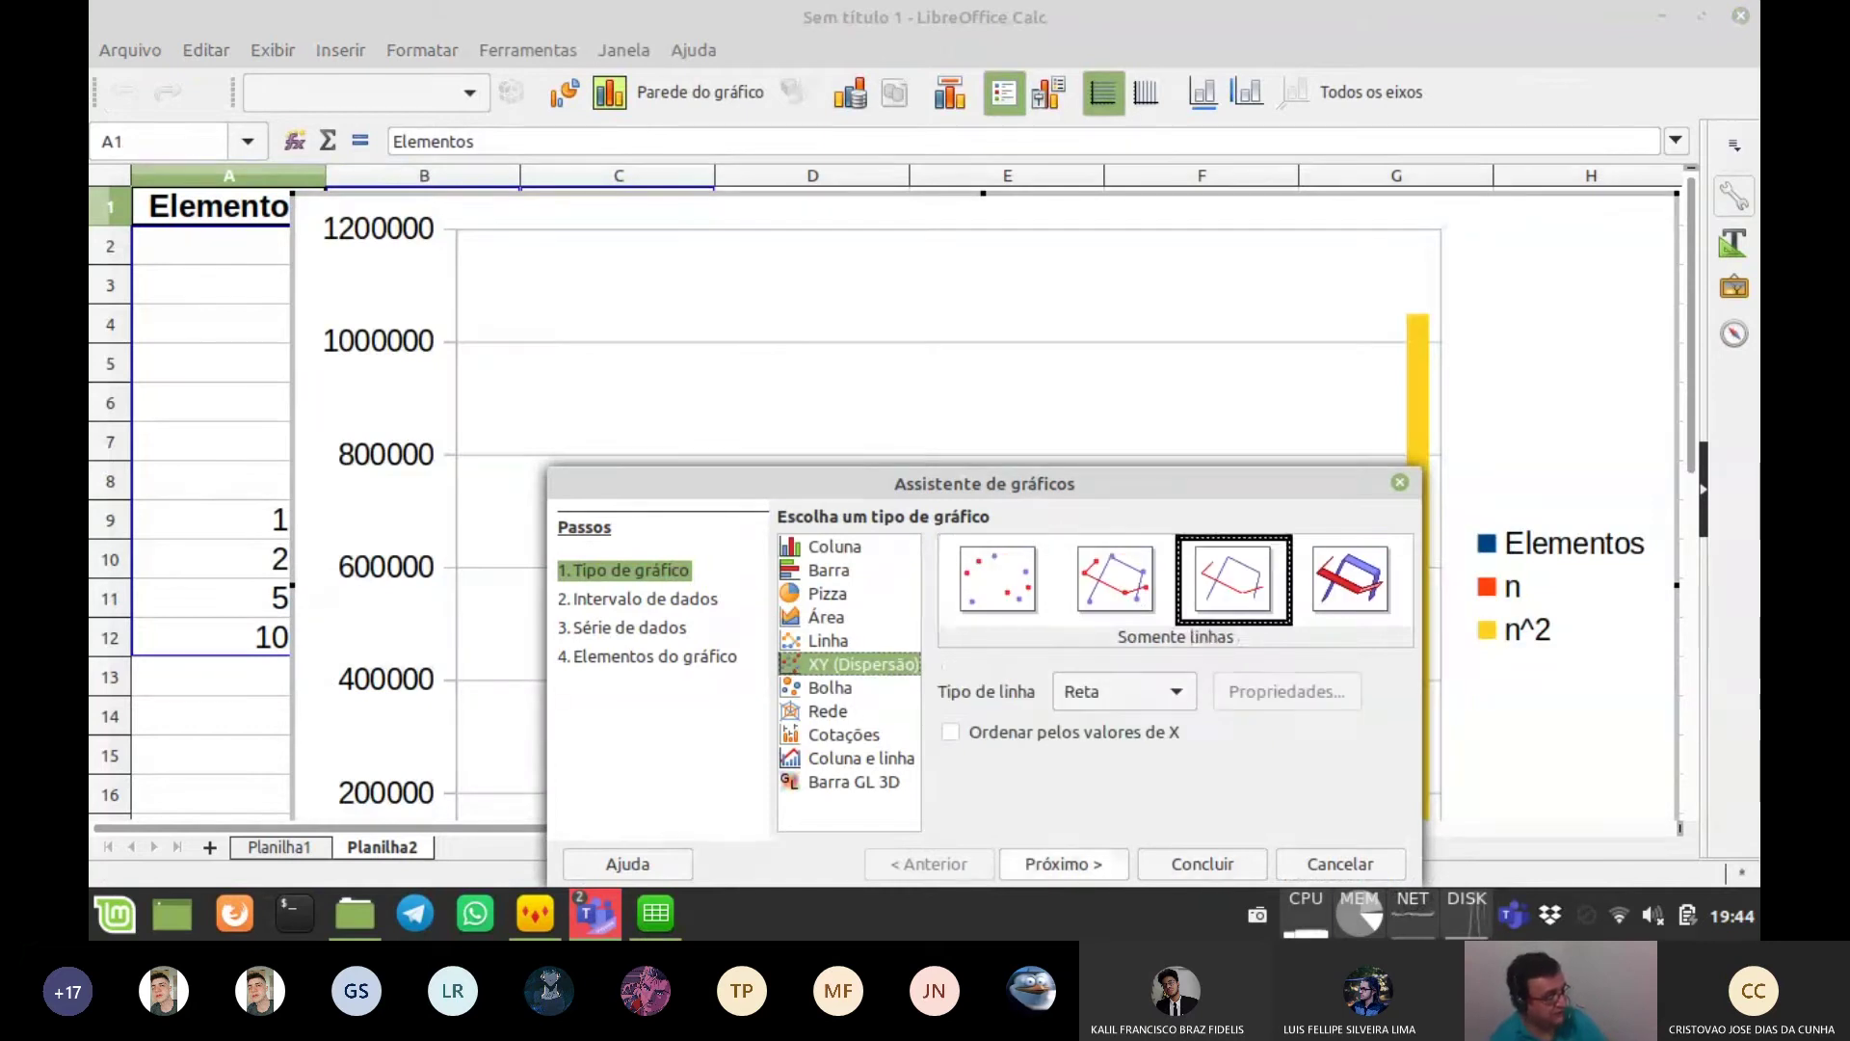
{"action": "left_click", "coordinate": [1064, 863]}
{"action": "left_click", "coordinate": [1064, 863]}
{"action": "left_click", "coordinate": [1202, 864]}
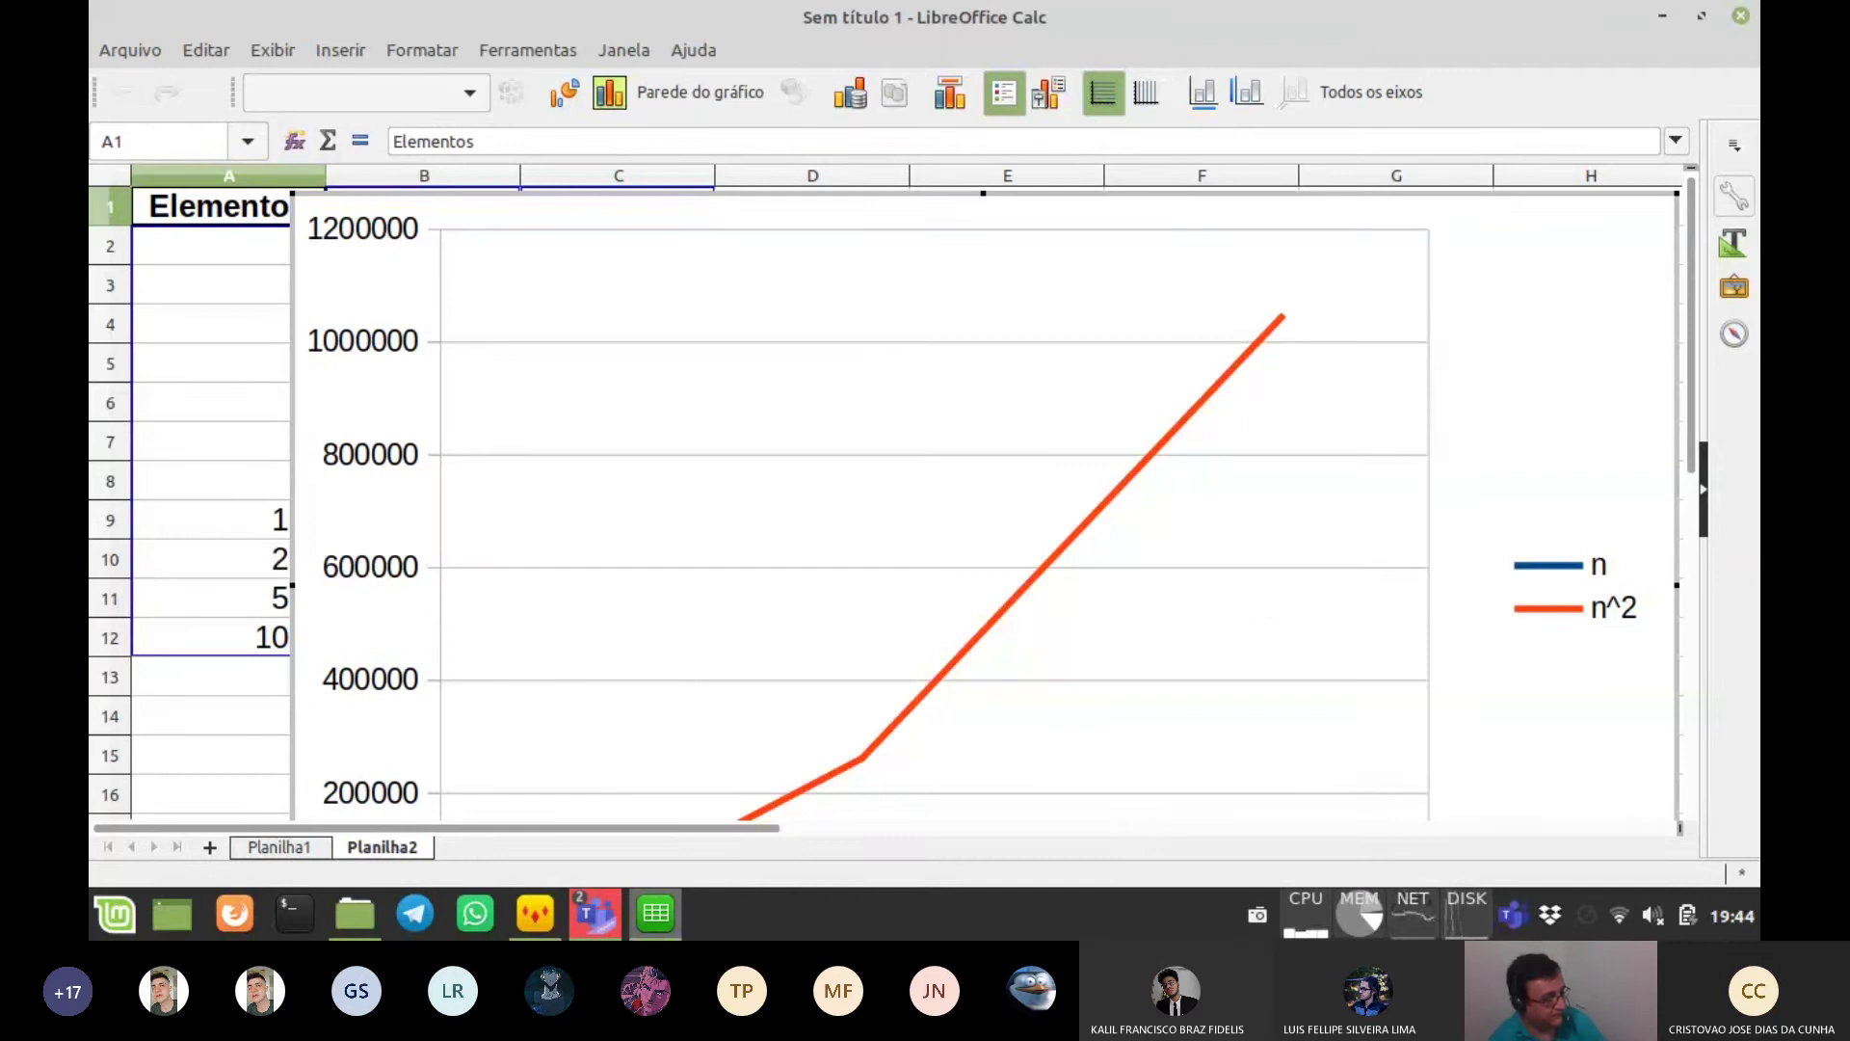
- Shrink and move the chart so it sits beside the table over columns D to H, rows 2 to 12, and hide the sidebar
{"action": "left_click_drag", "start_coordinate": [1676, 193], "coordinate": [1360, 556]}
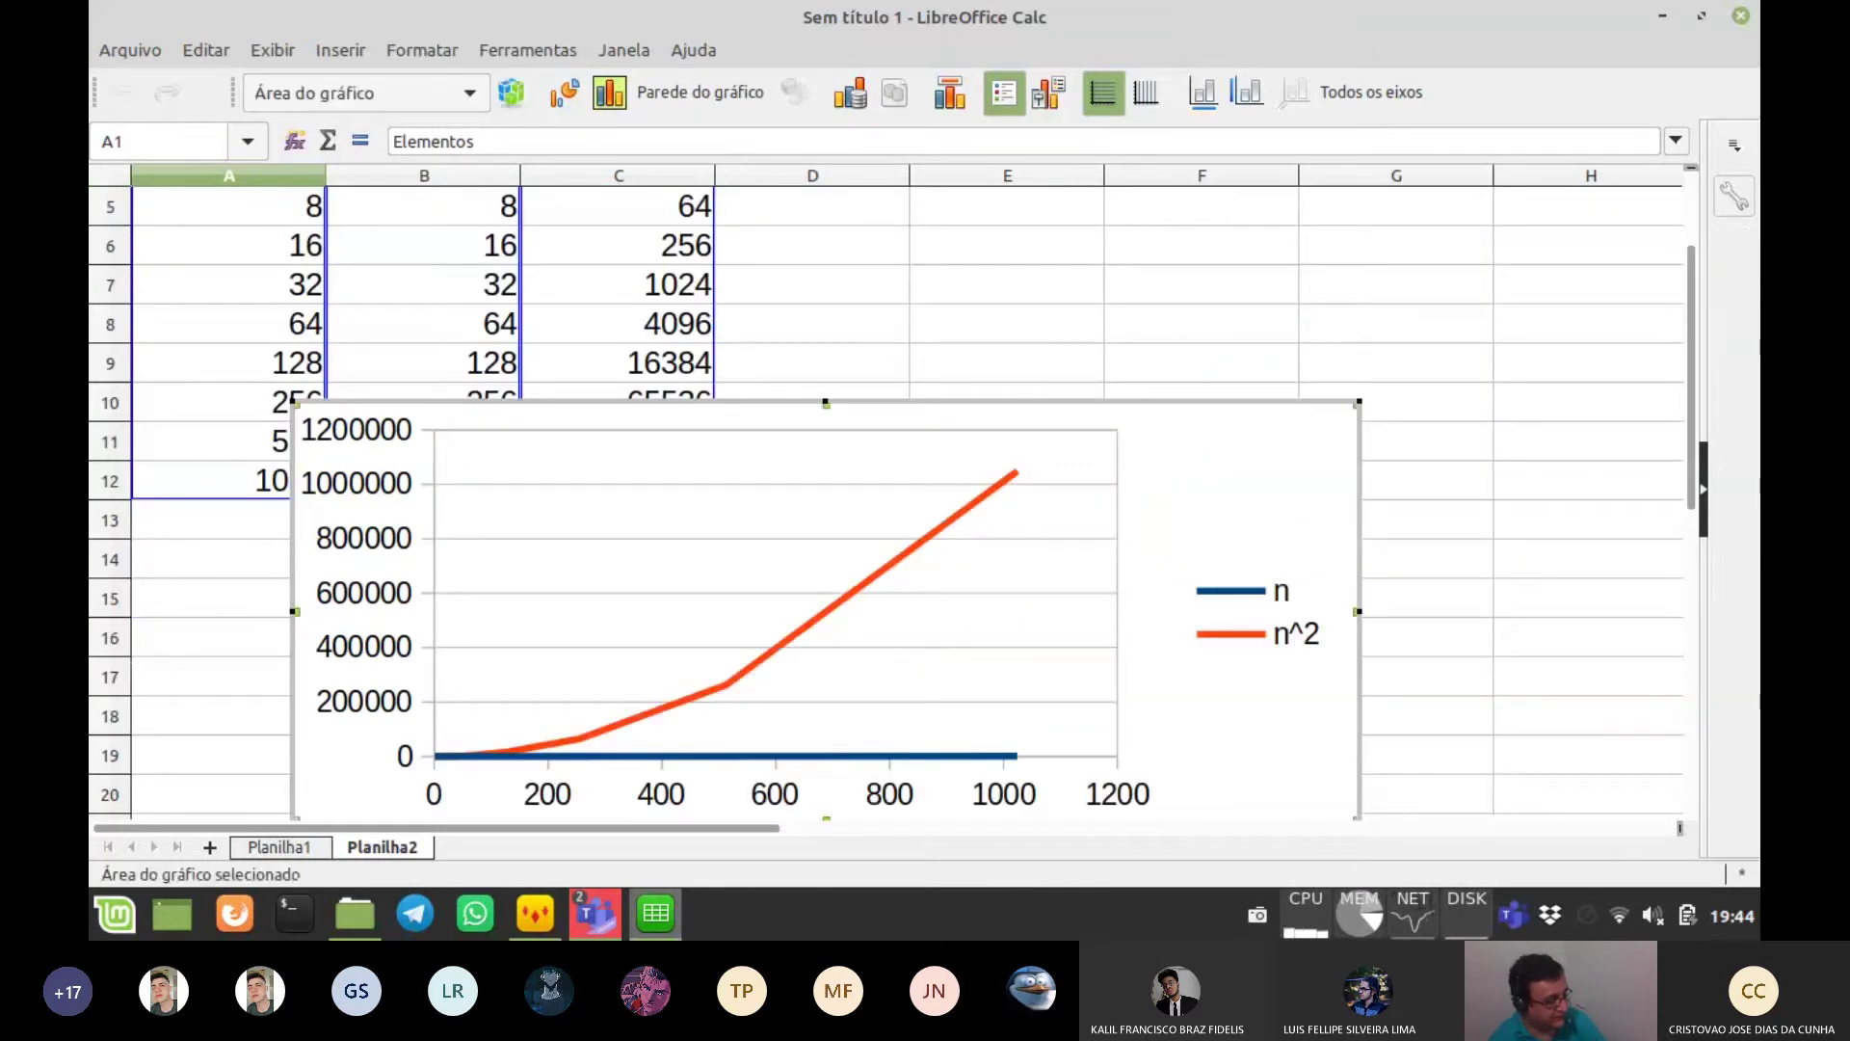
{"action": "left_click_drag", "start_coordinate": [1002, 402], "coordinate": [1315, 199]}
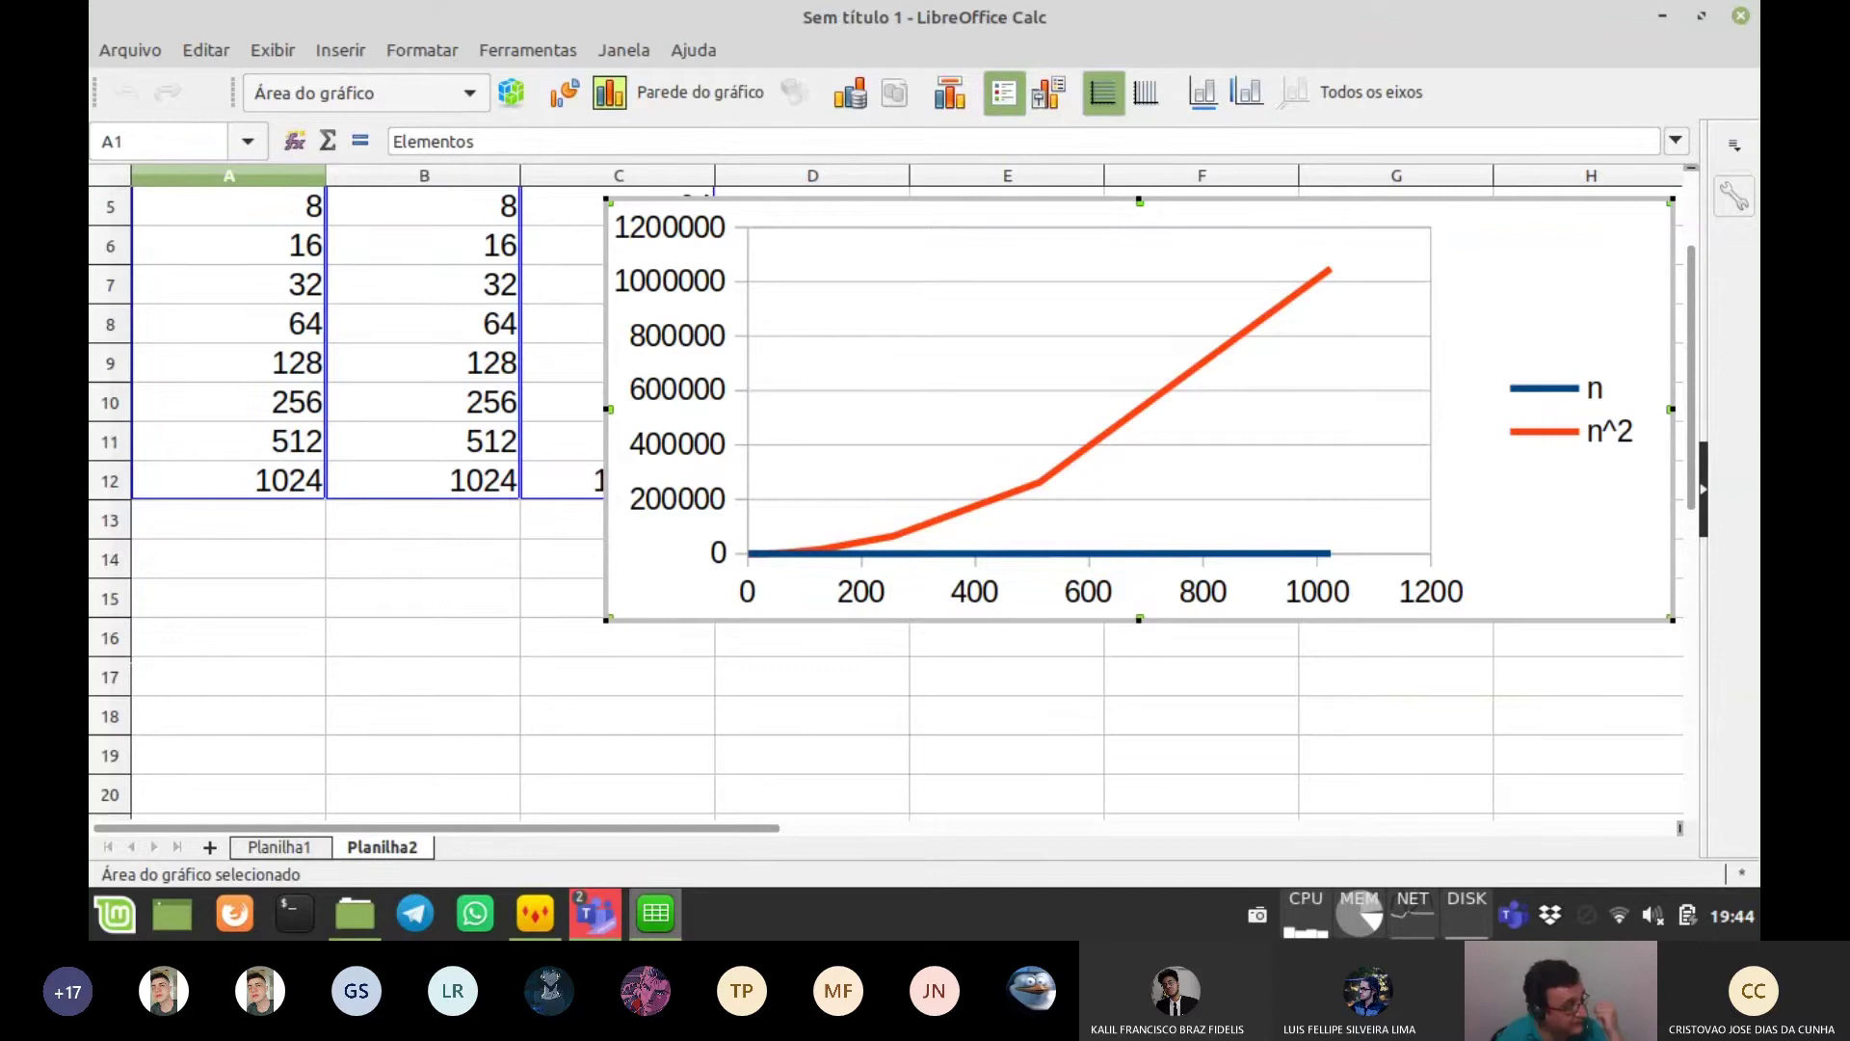
{"action": "left_click_drag", "start_coordinate": [607, 410], "coordinate": [727, 408]}
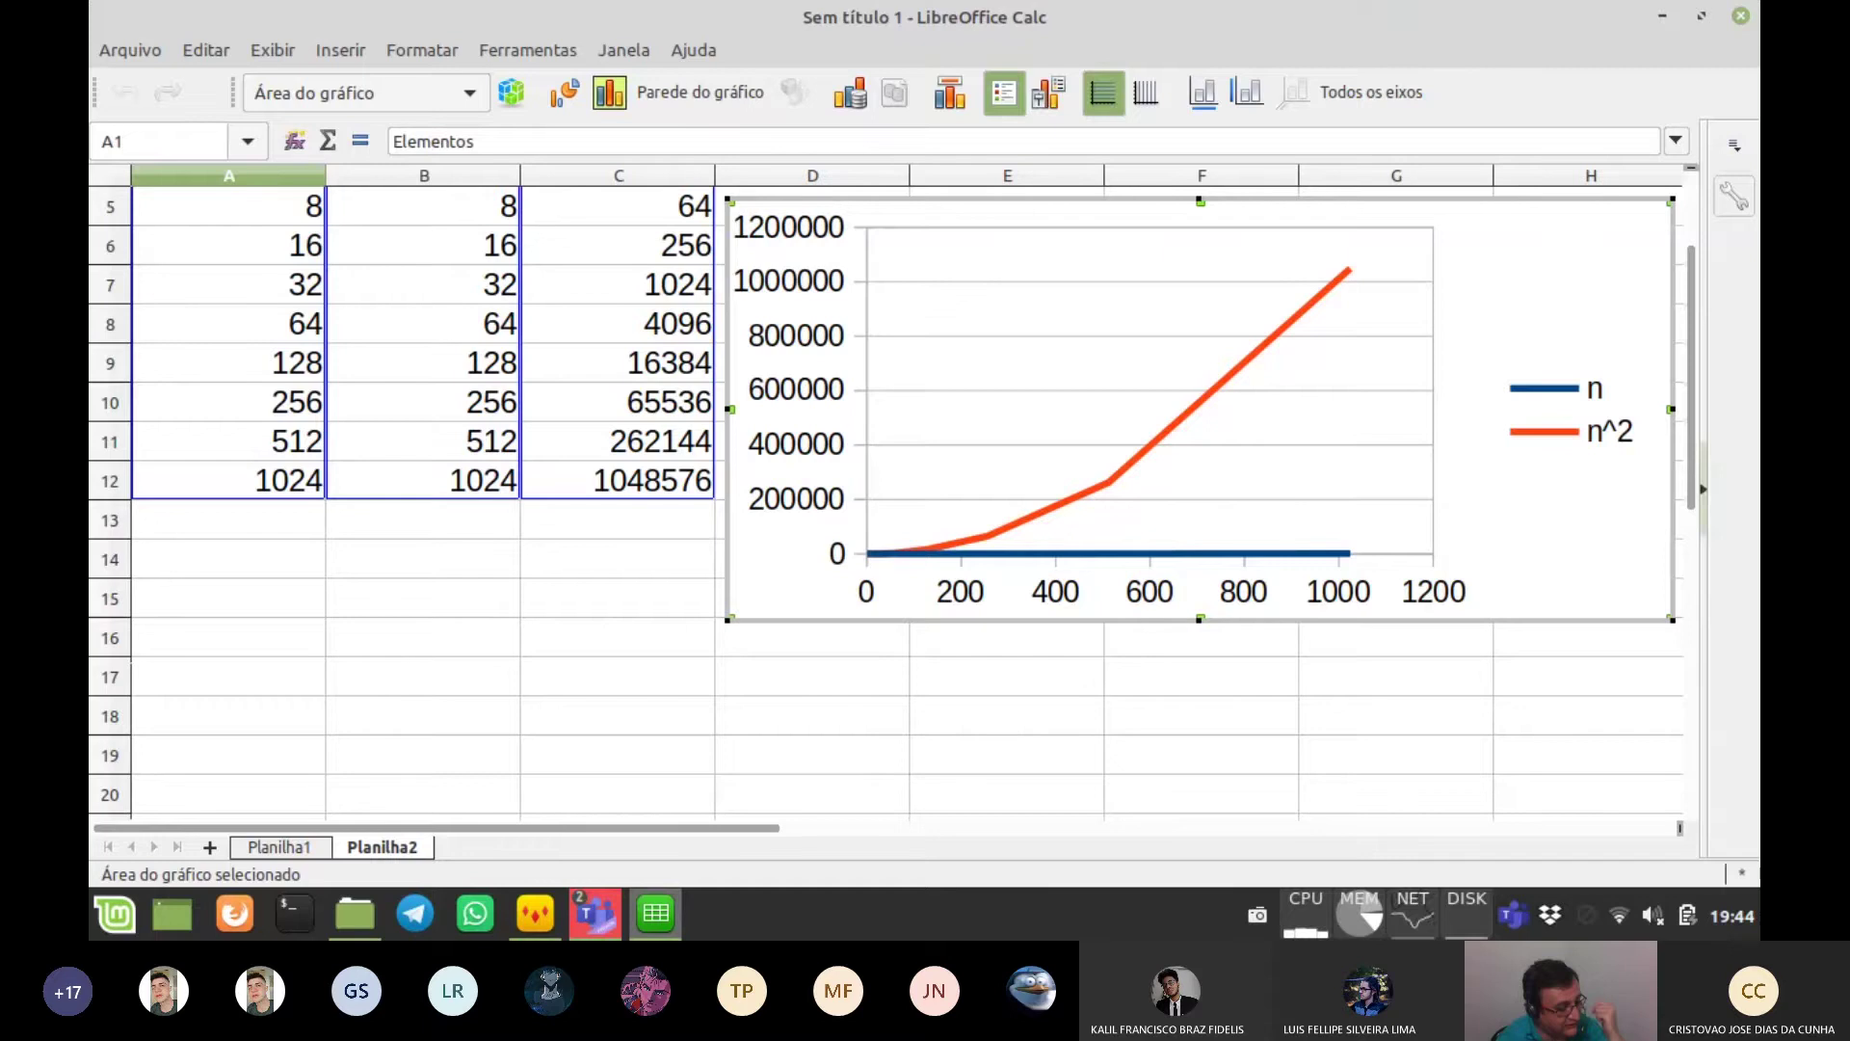
{"action": "left_click", "coordinate": [1703, 489]}
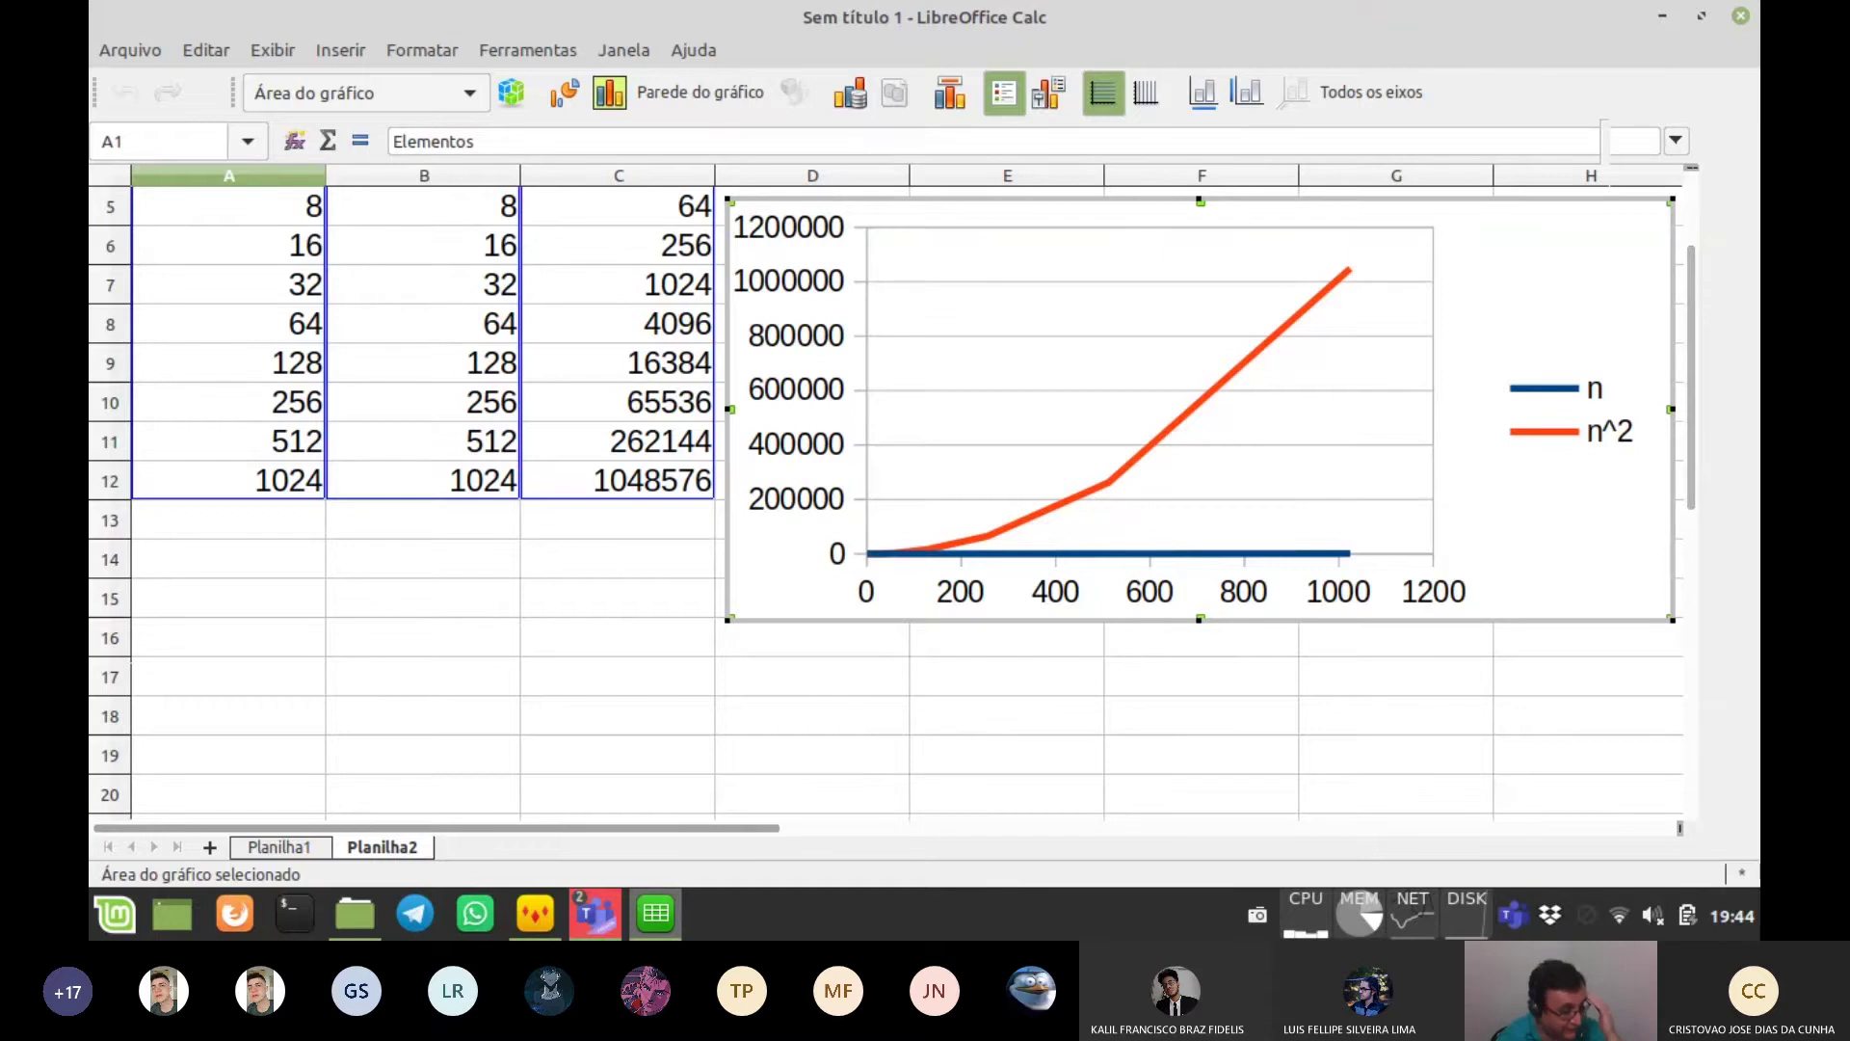
{"action": "scroll", "coordinate": [886, 501], "scroll_direction": "up", "scroll_amount": 2}
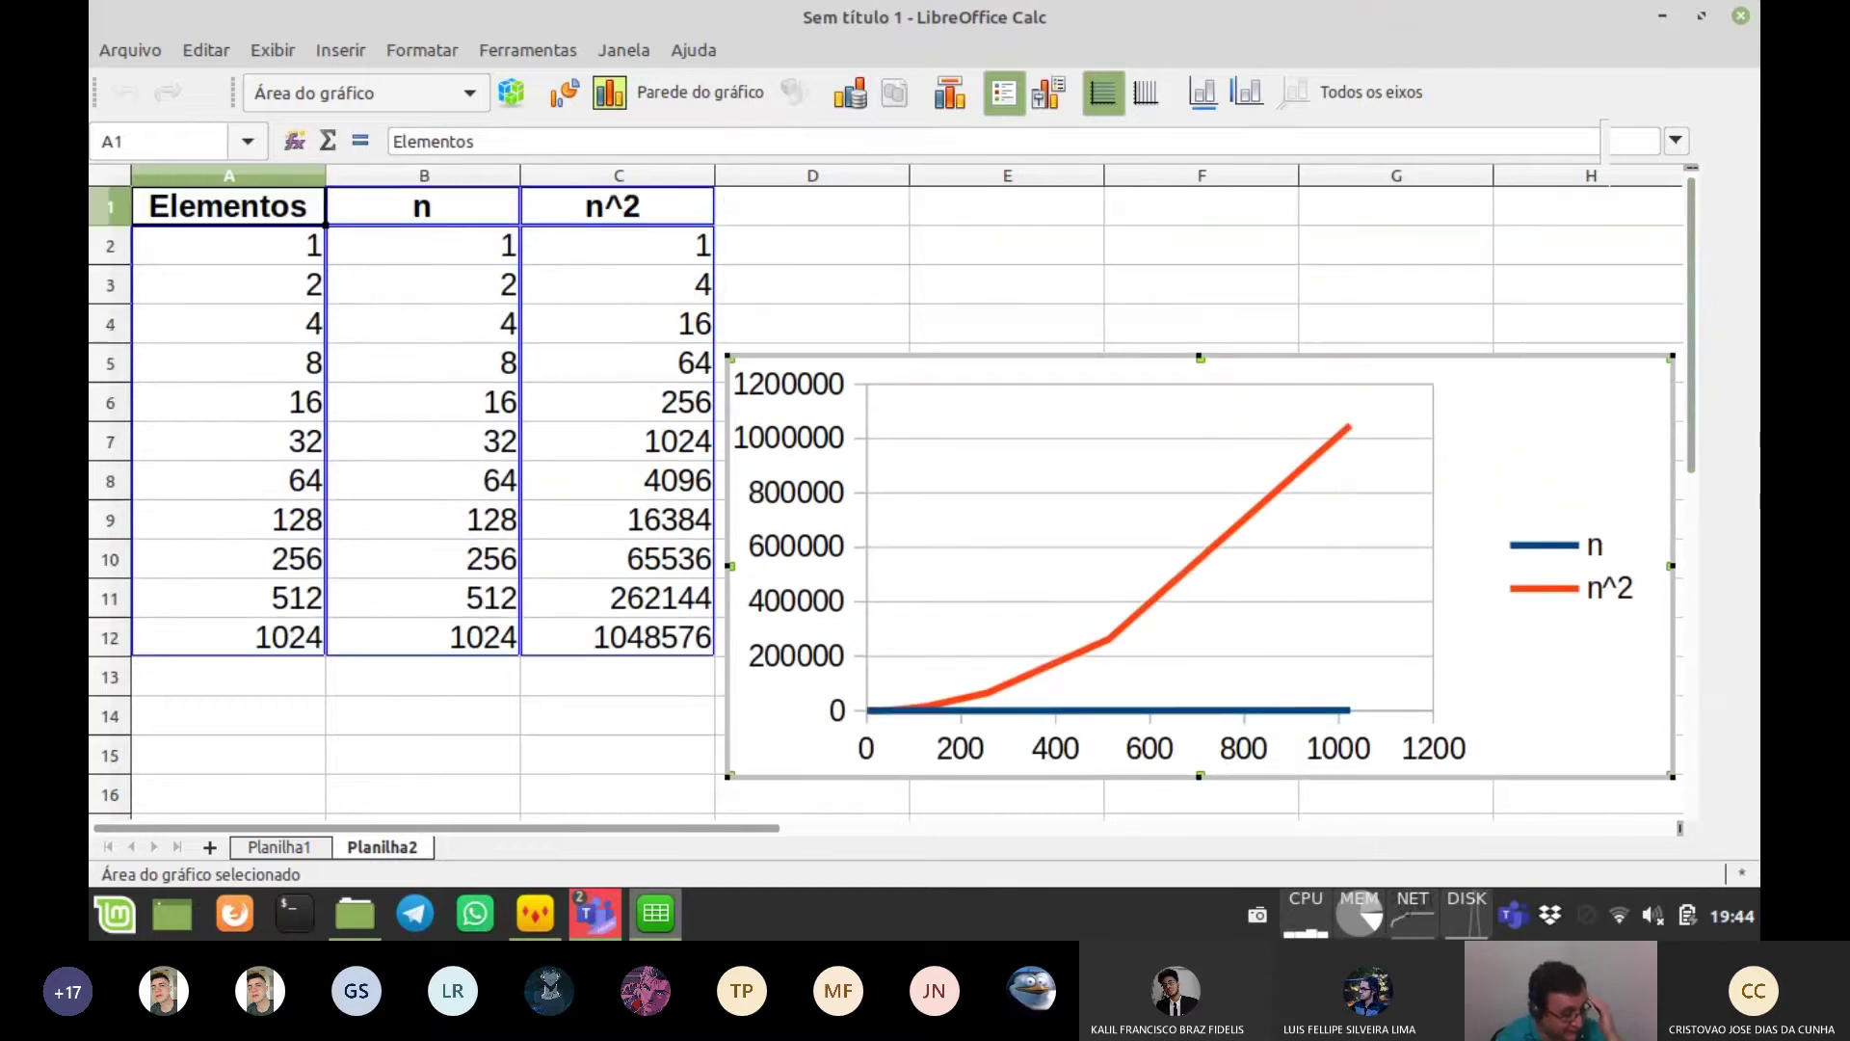
{"action": "left_click_drag", "start_coordinate": [964, 356], "coordinate": [968, 235]}
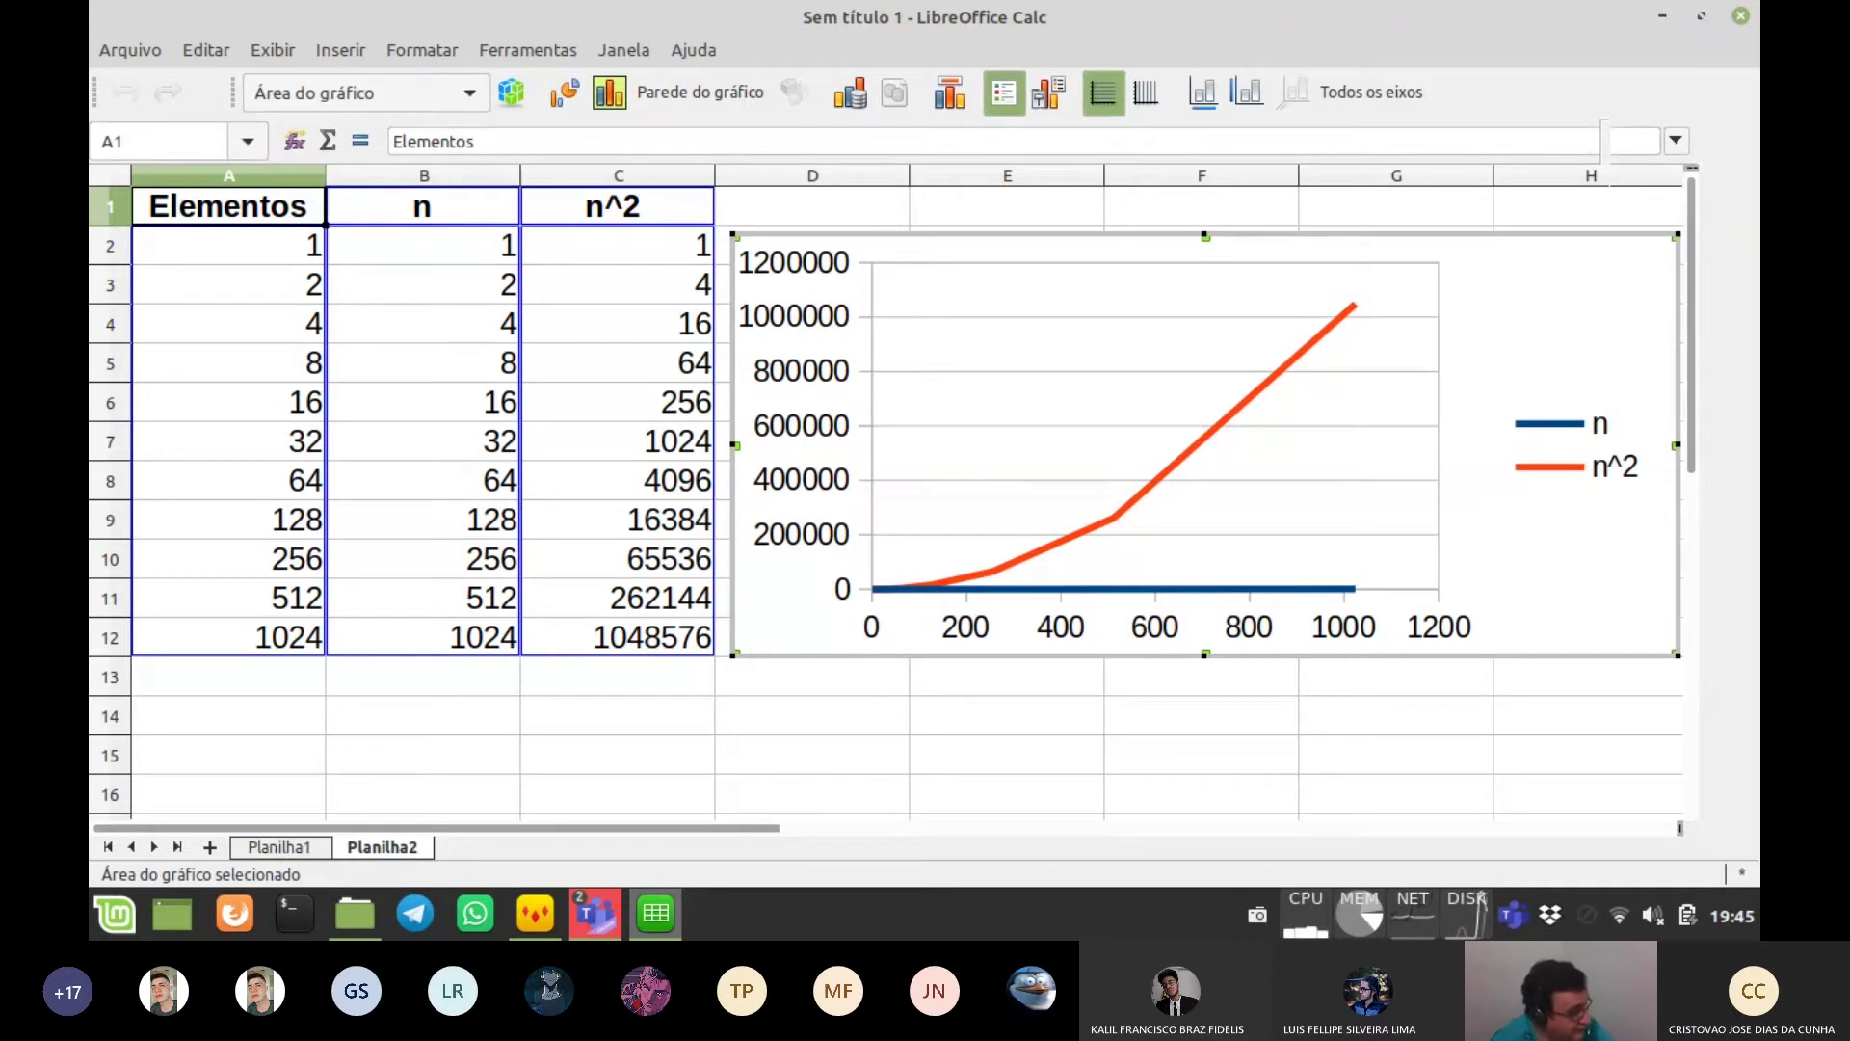
- Check the n and 2n chart on Planilha1, and copy the range A1:C12 from Planilha2 into a new third sheet at A1
{"action": "left_click", "coordinate": [279, 848]}
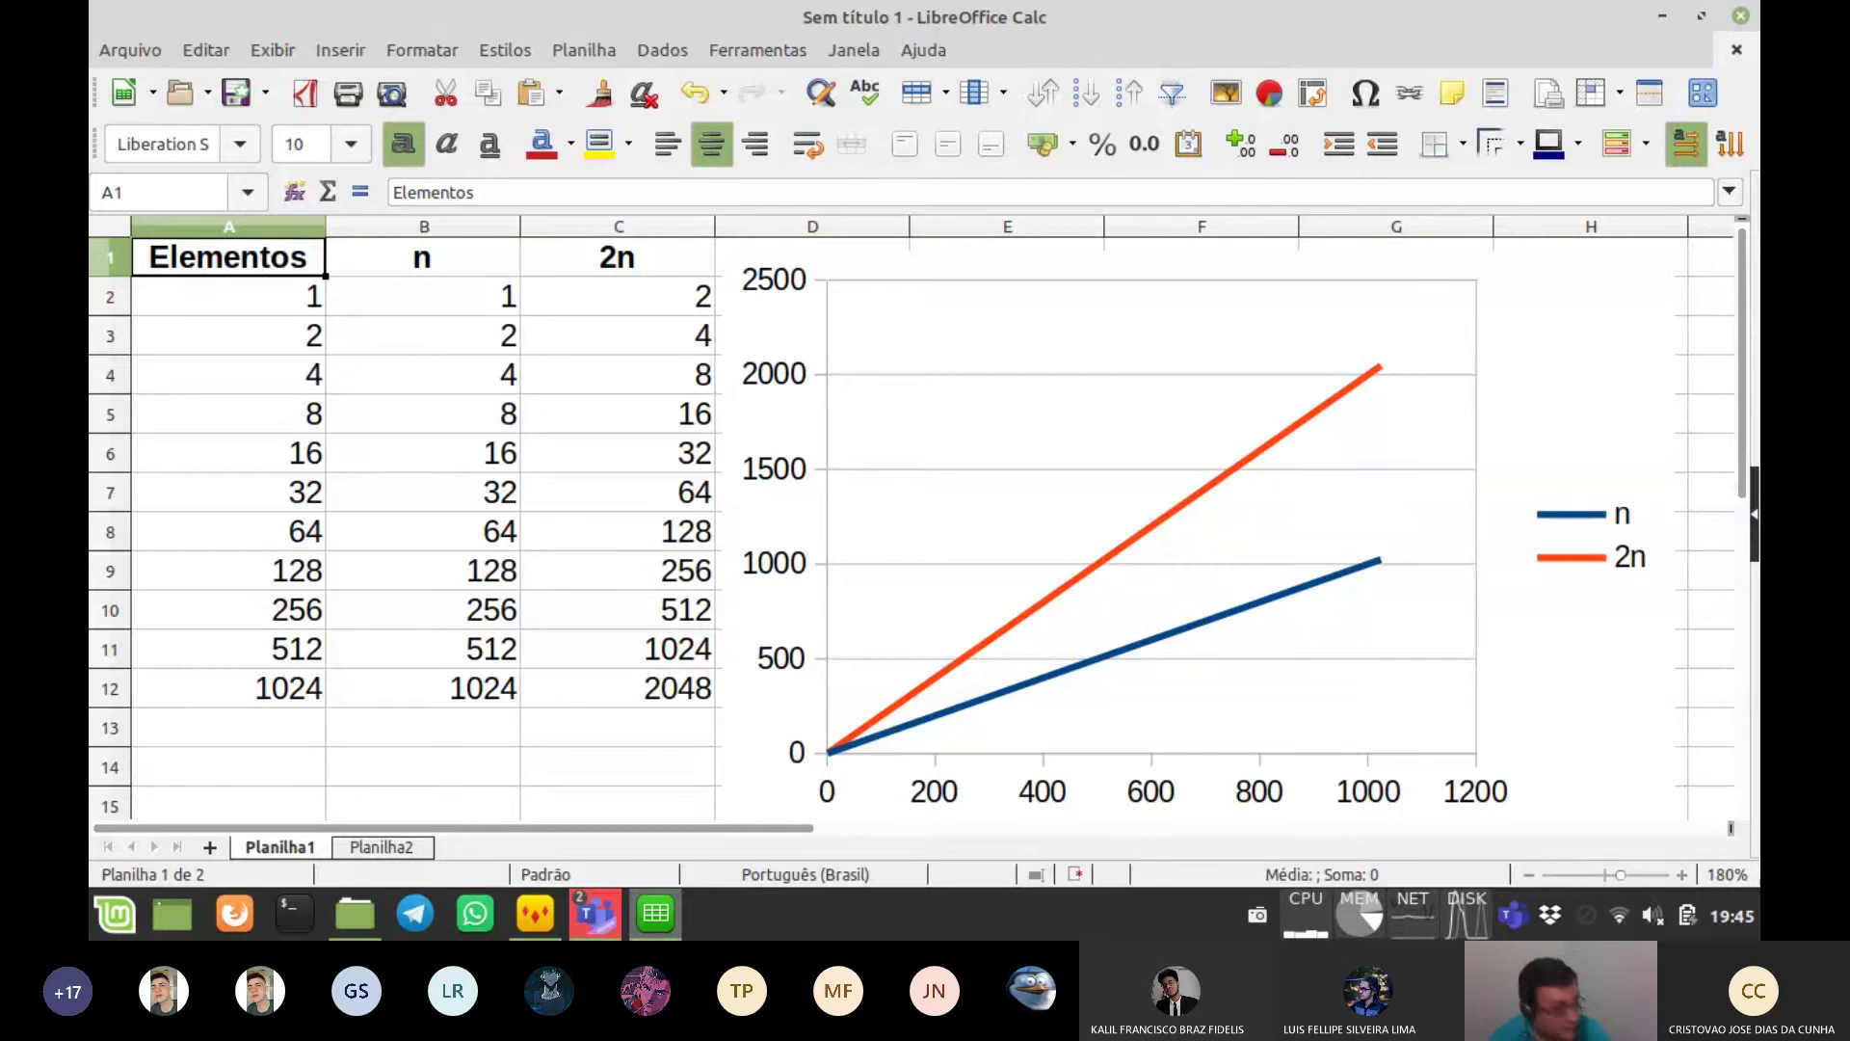
{"action": "key", "text": "ctrl+Page_Down"}
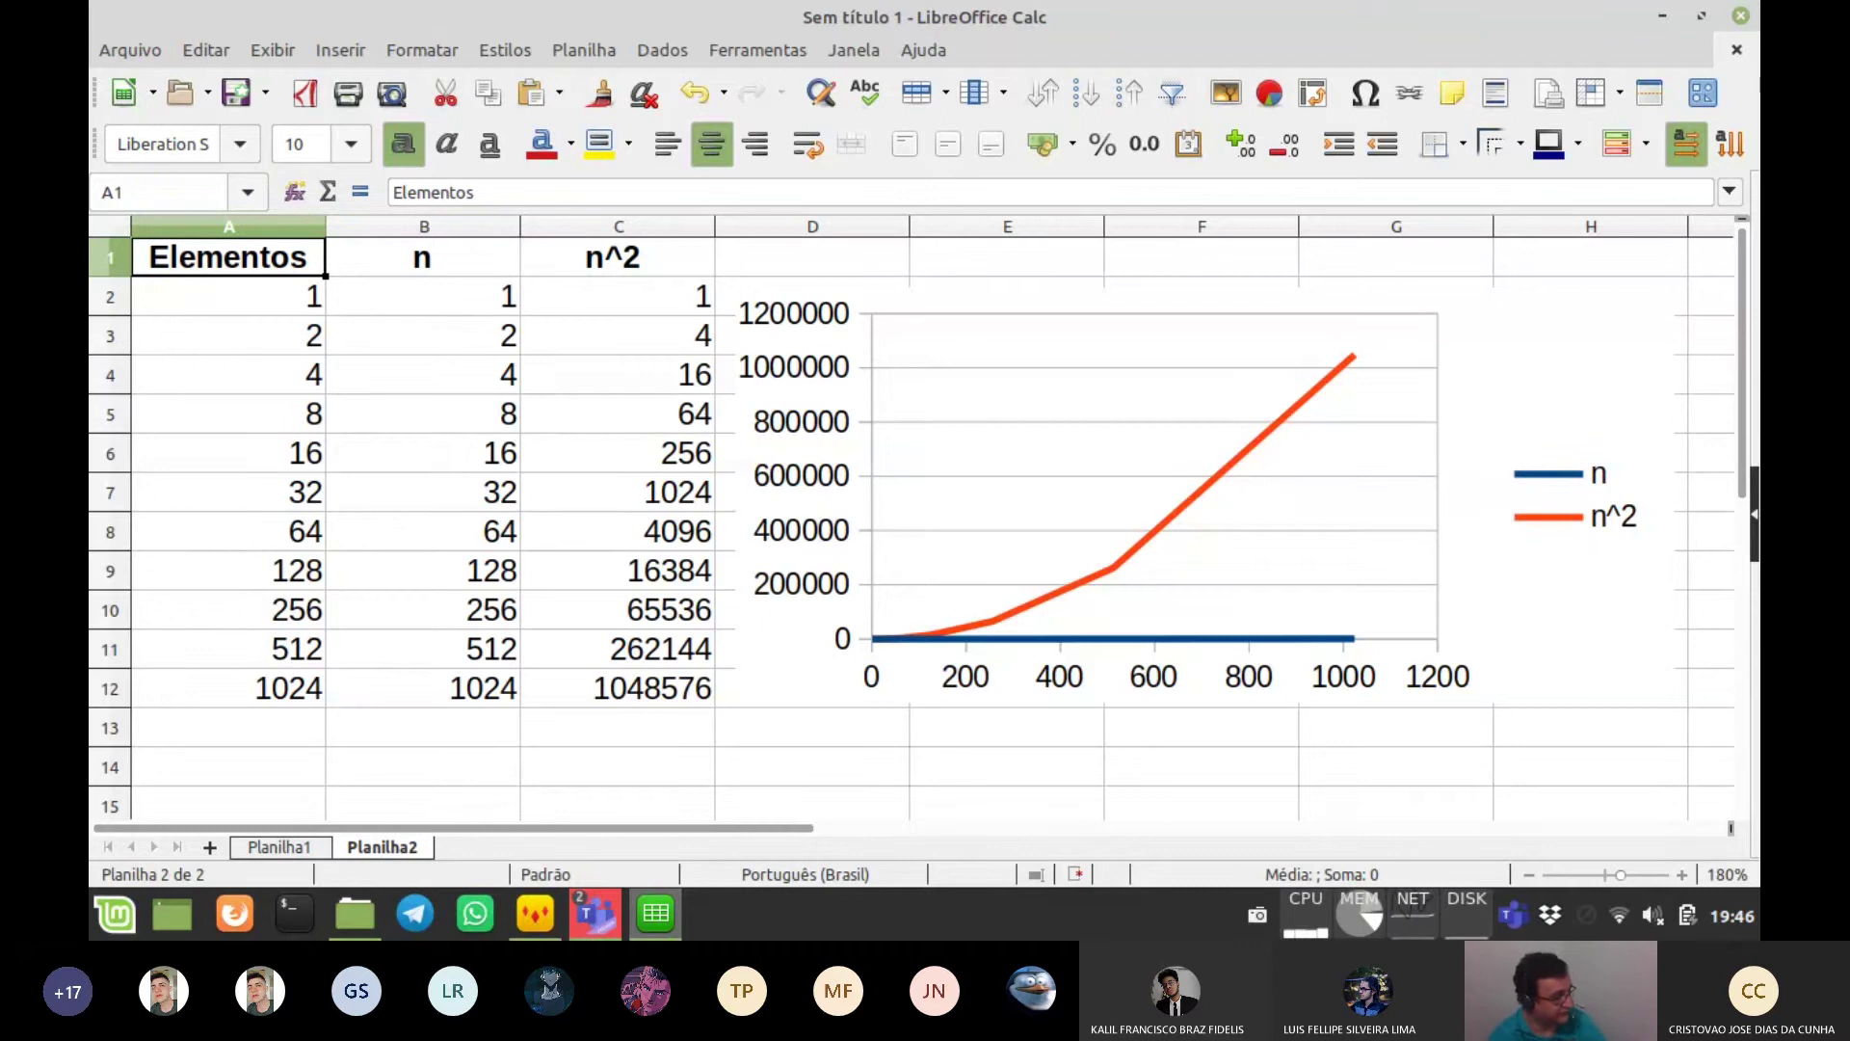
{"action": "key", "text": "ctrl+shift+End"}
{"action": "key", "text": "ctrl+c"}
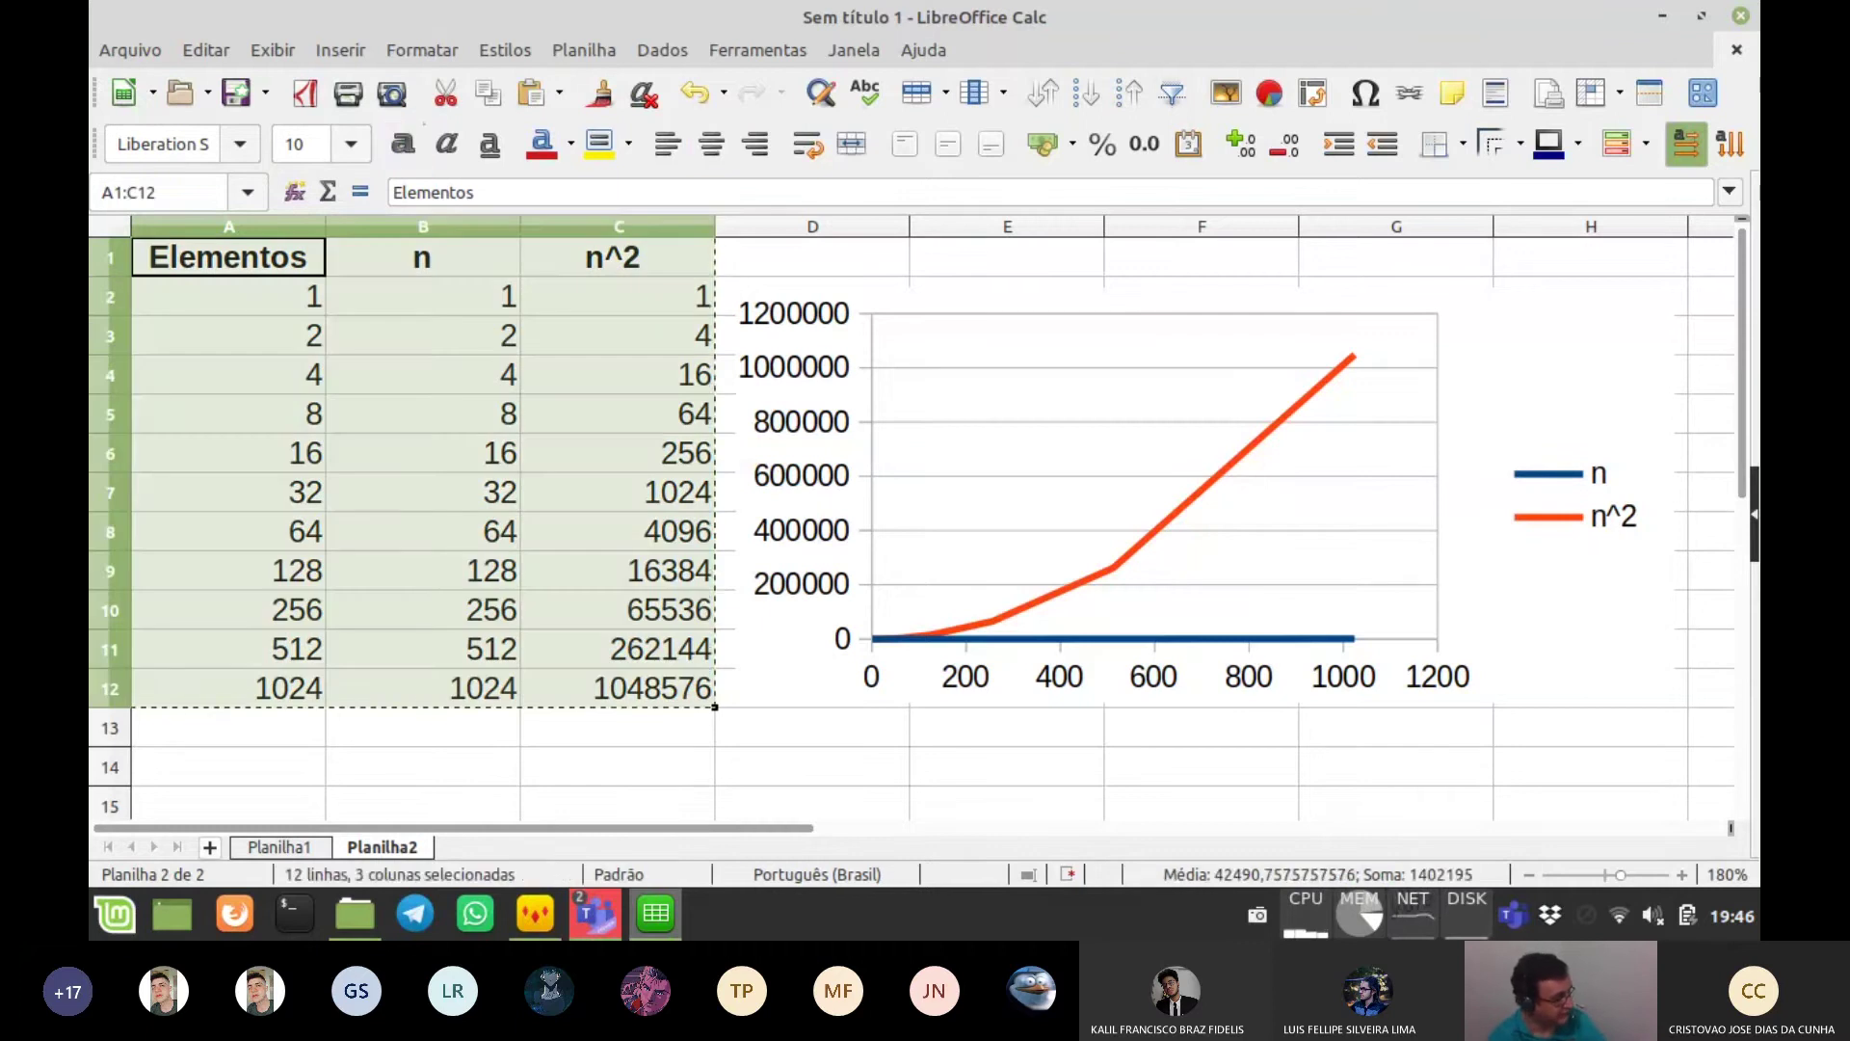
{"action": "left_click", "coordinate": [210, 848]}
{"action": "key", "text": "ctrl+v"}
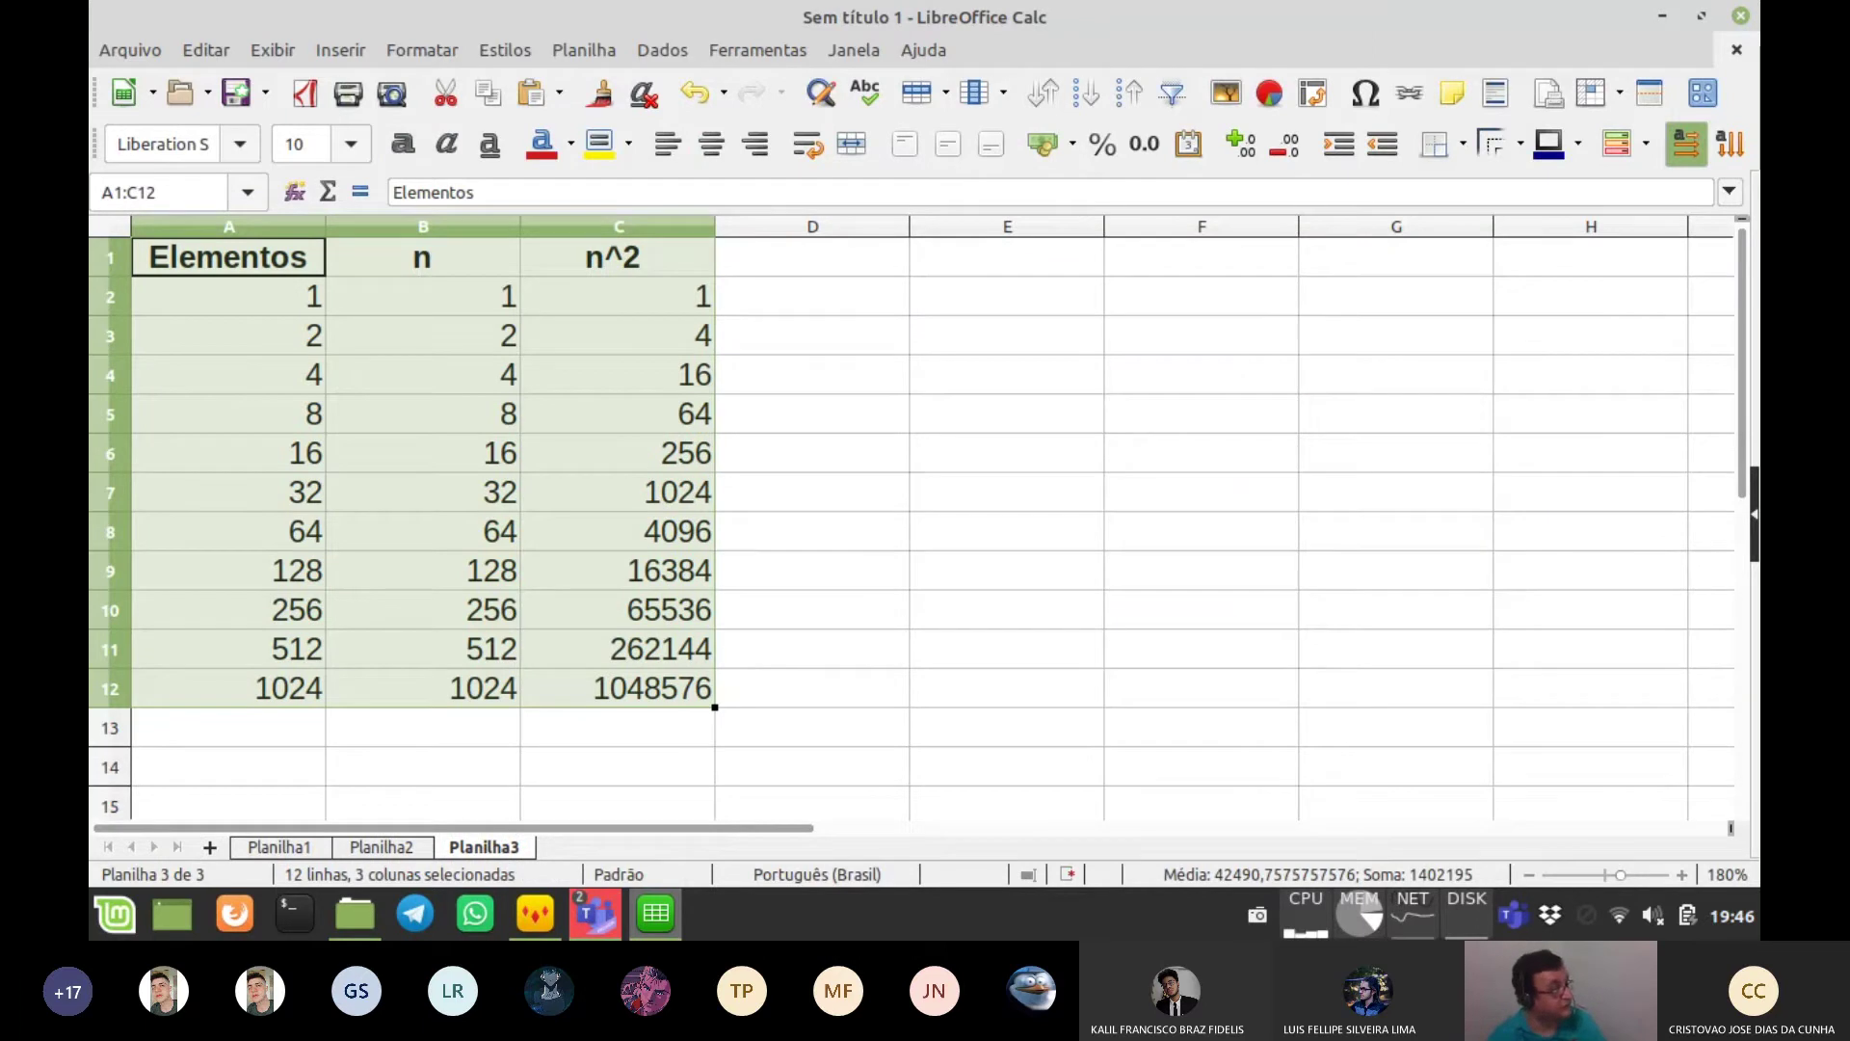
- Move the n^2 column from C1:C12 to column D, starting at D1
{"action": "left_click", "coordinate": [617, 257]}
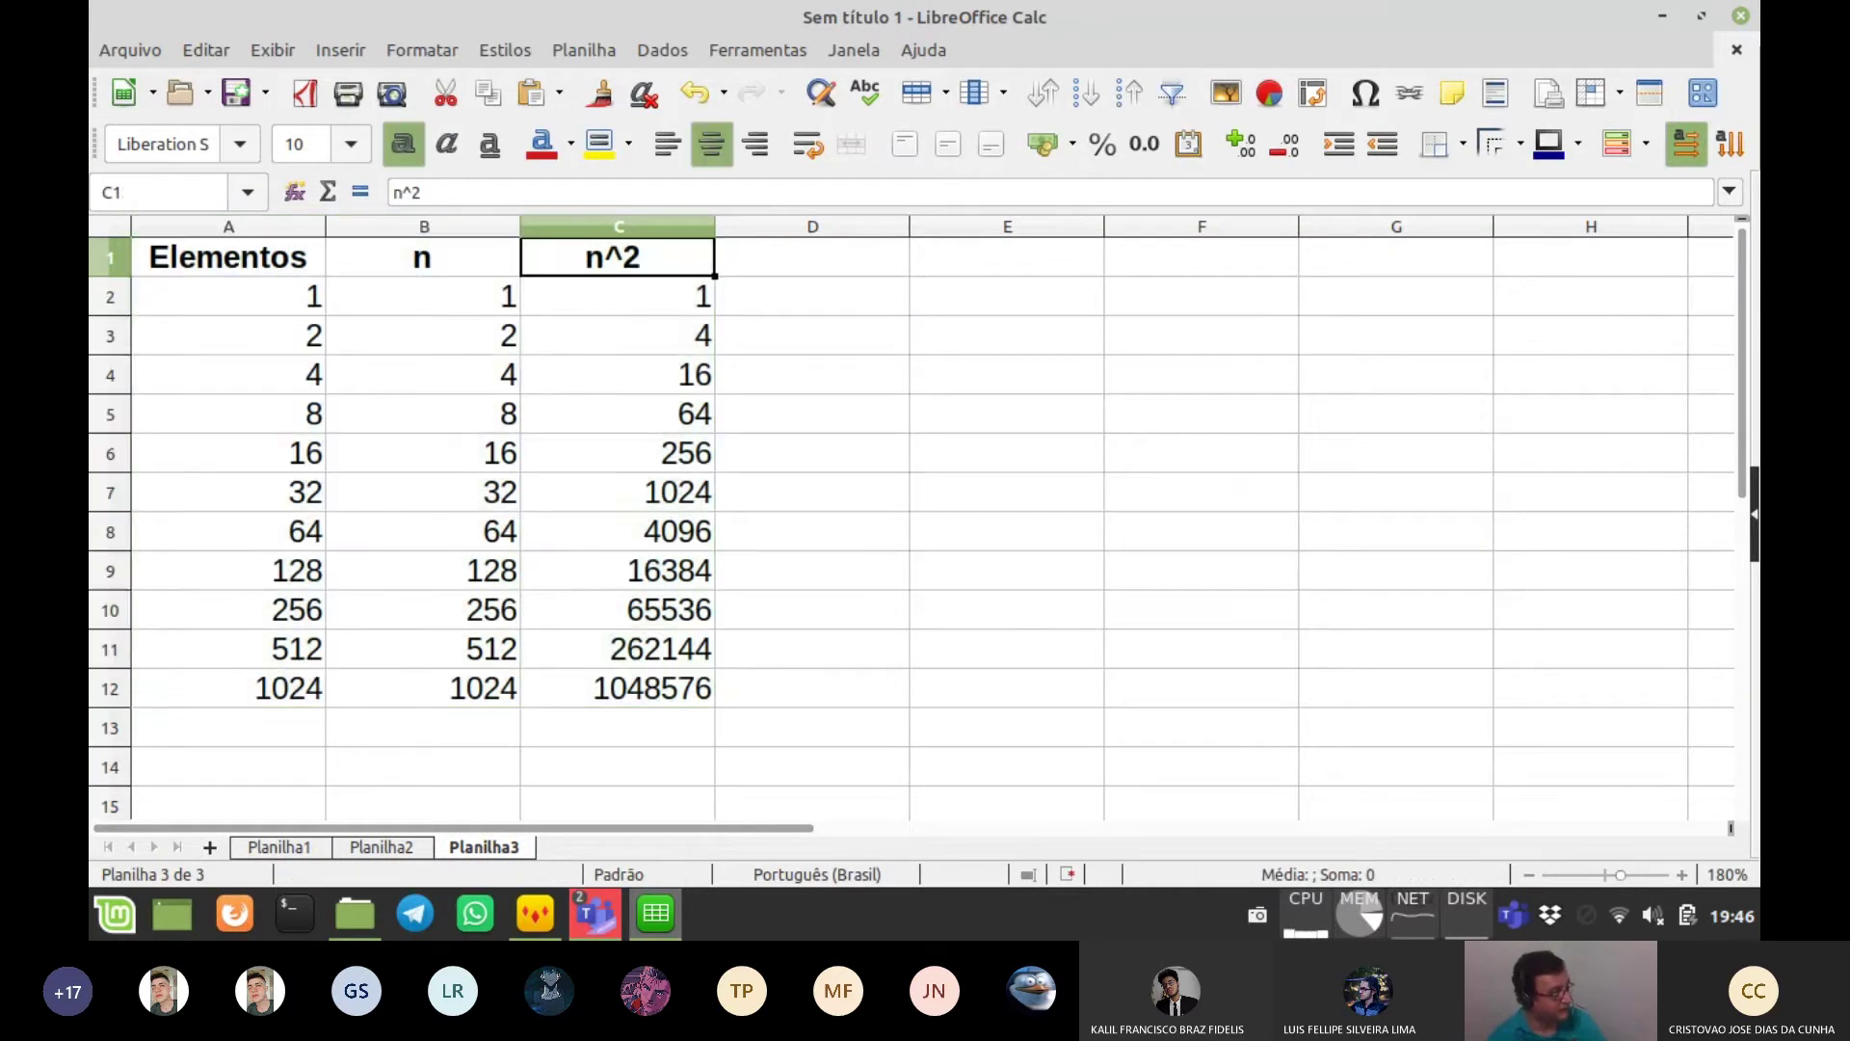
{"action": "key", "text": "ctrl+shift+Down"}
{"action": "key", "text": "ctrl+x"}
{"action": "key", "text": "Right"}
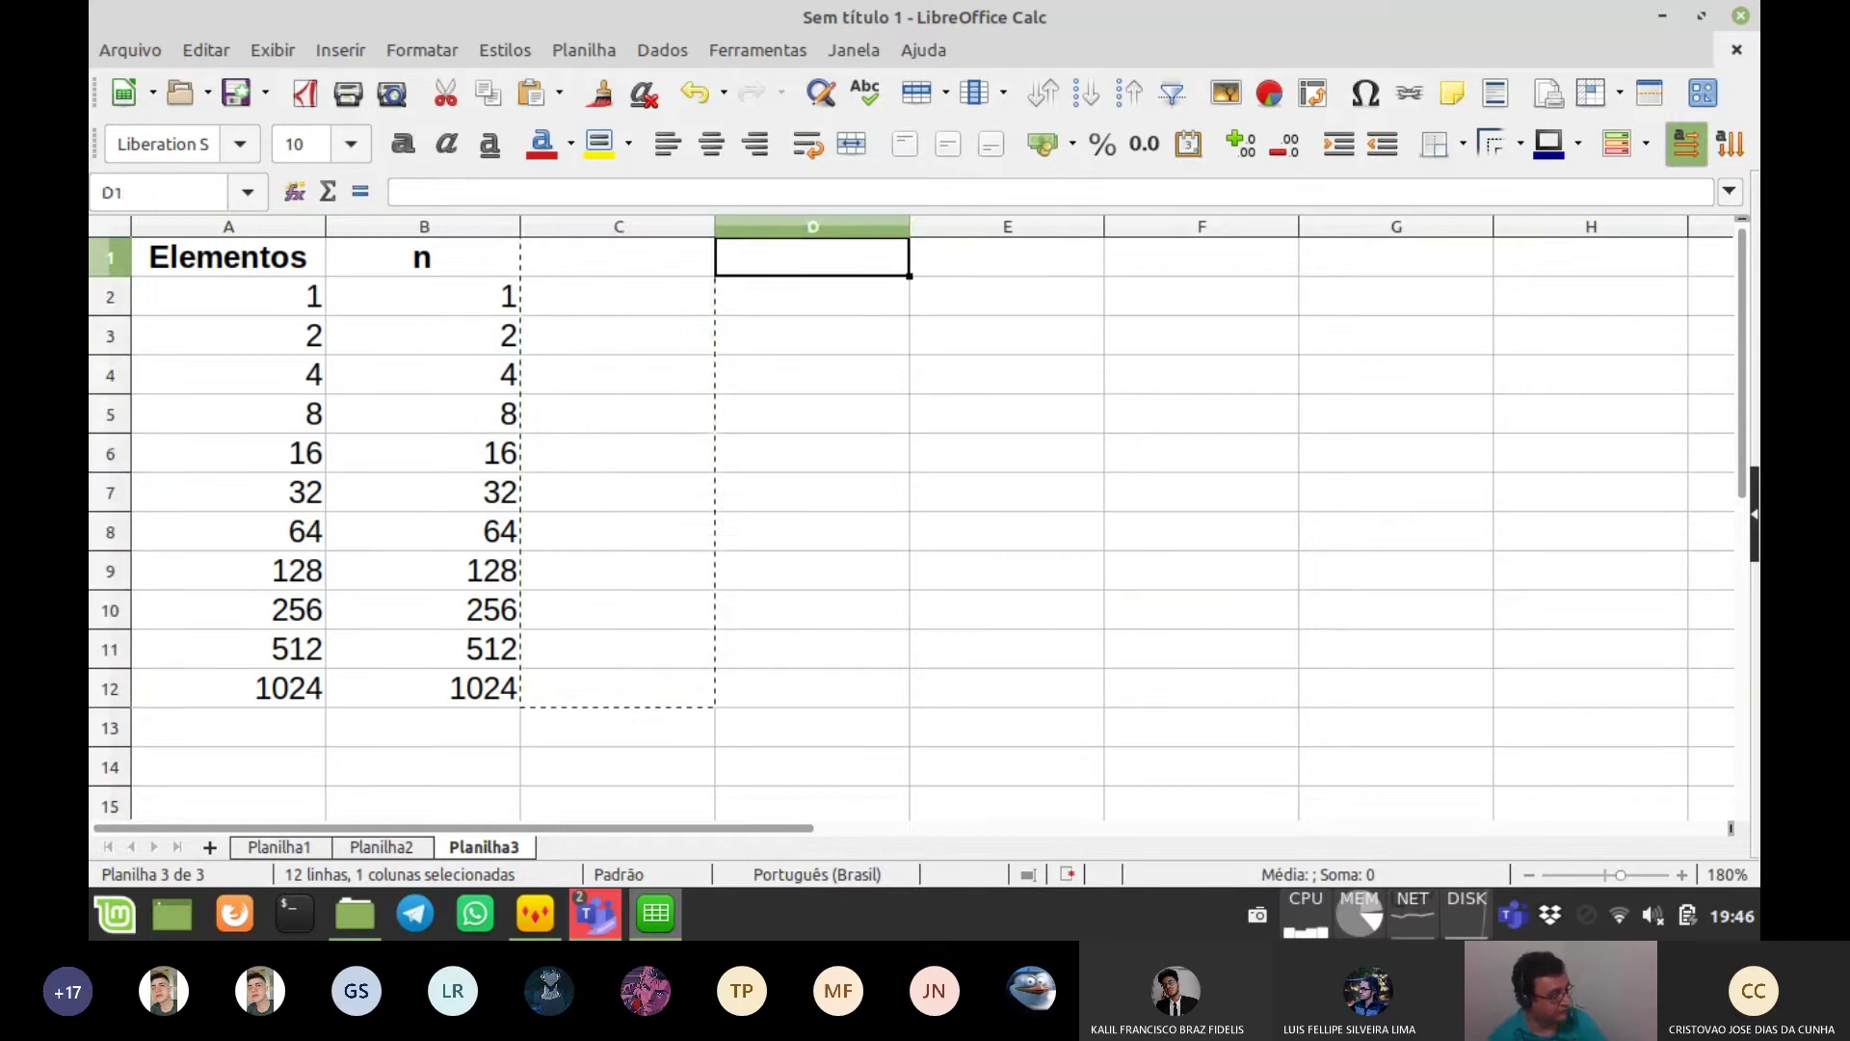
{"action": "key", "text": "ctrl+v"}
- Enter the header 2n in C1 and make the whole of row 1 centered and bold
{"action": "key", "text": "Left"}
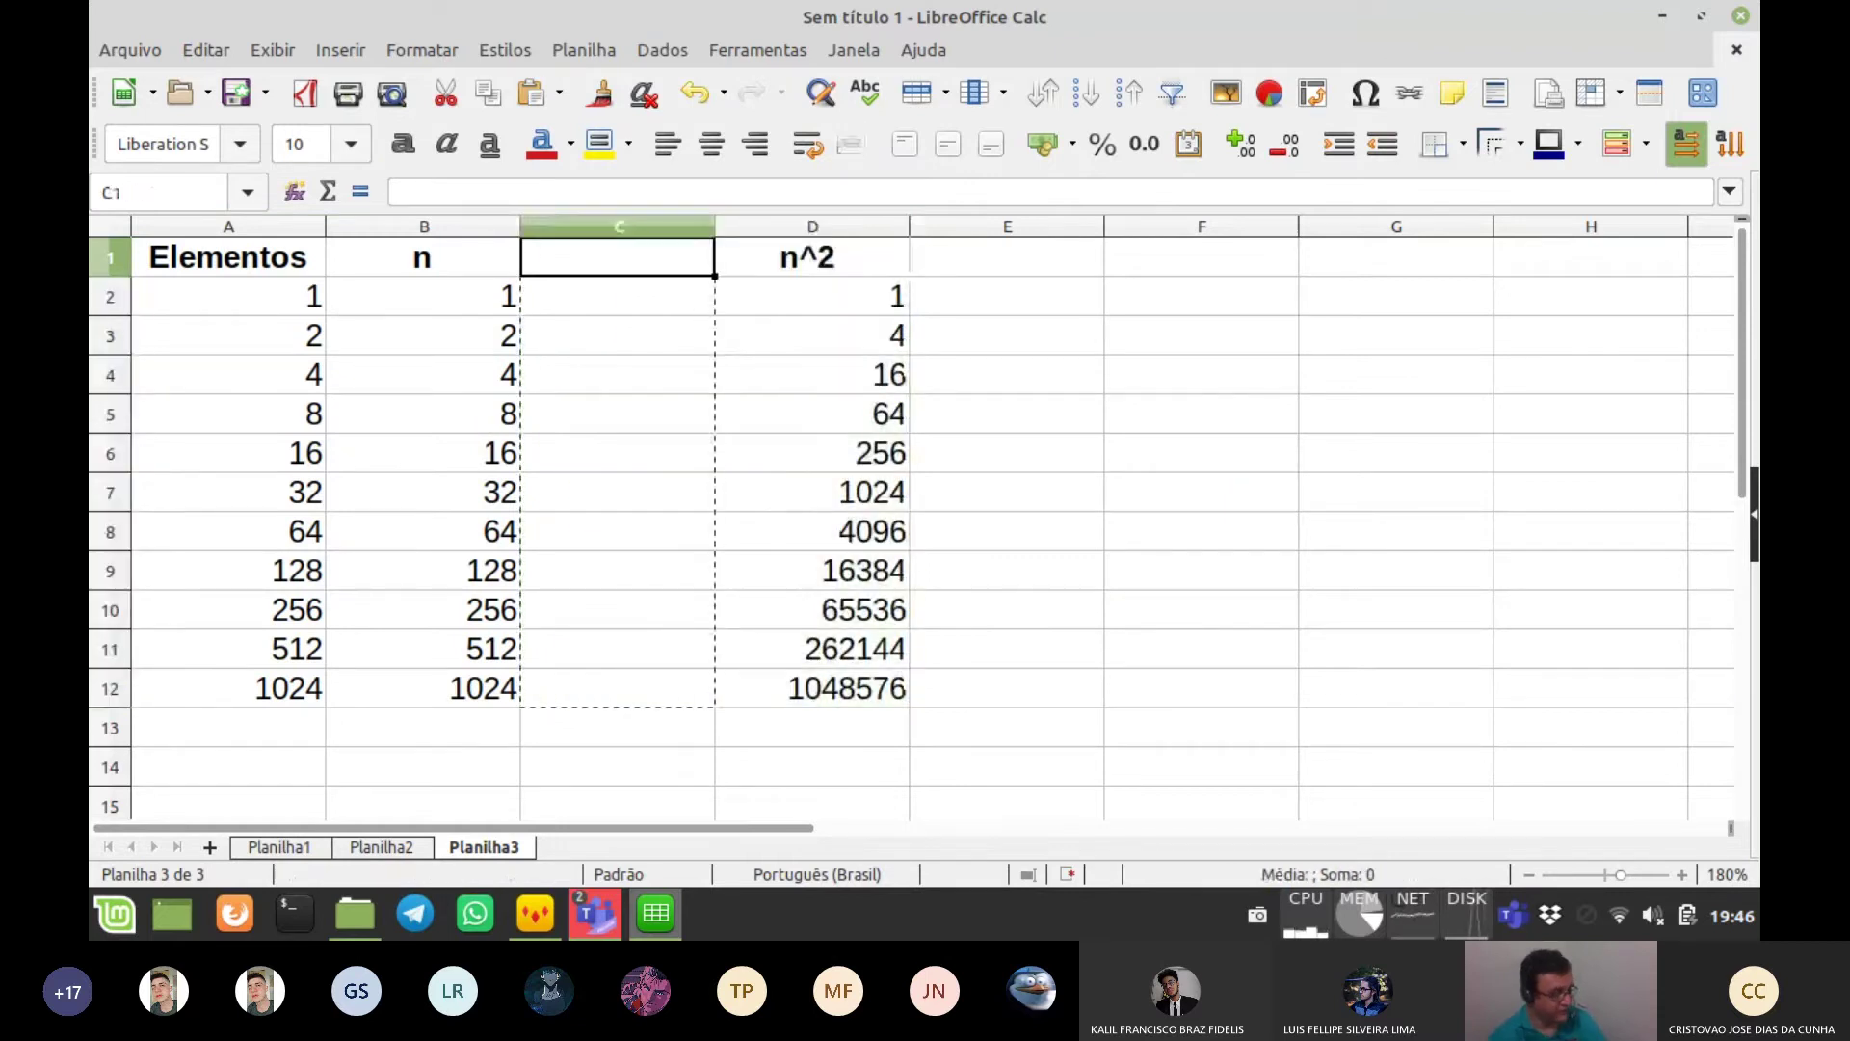
{"action": "type", "text": "2n"}
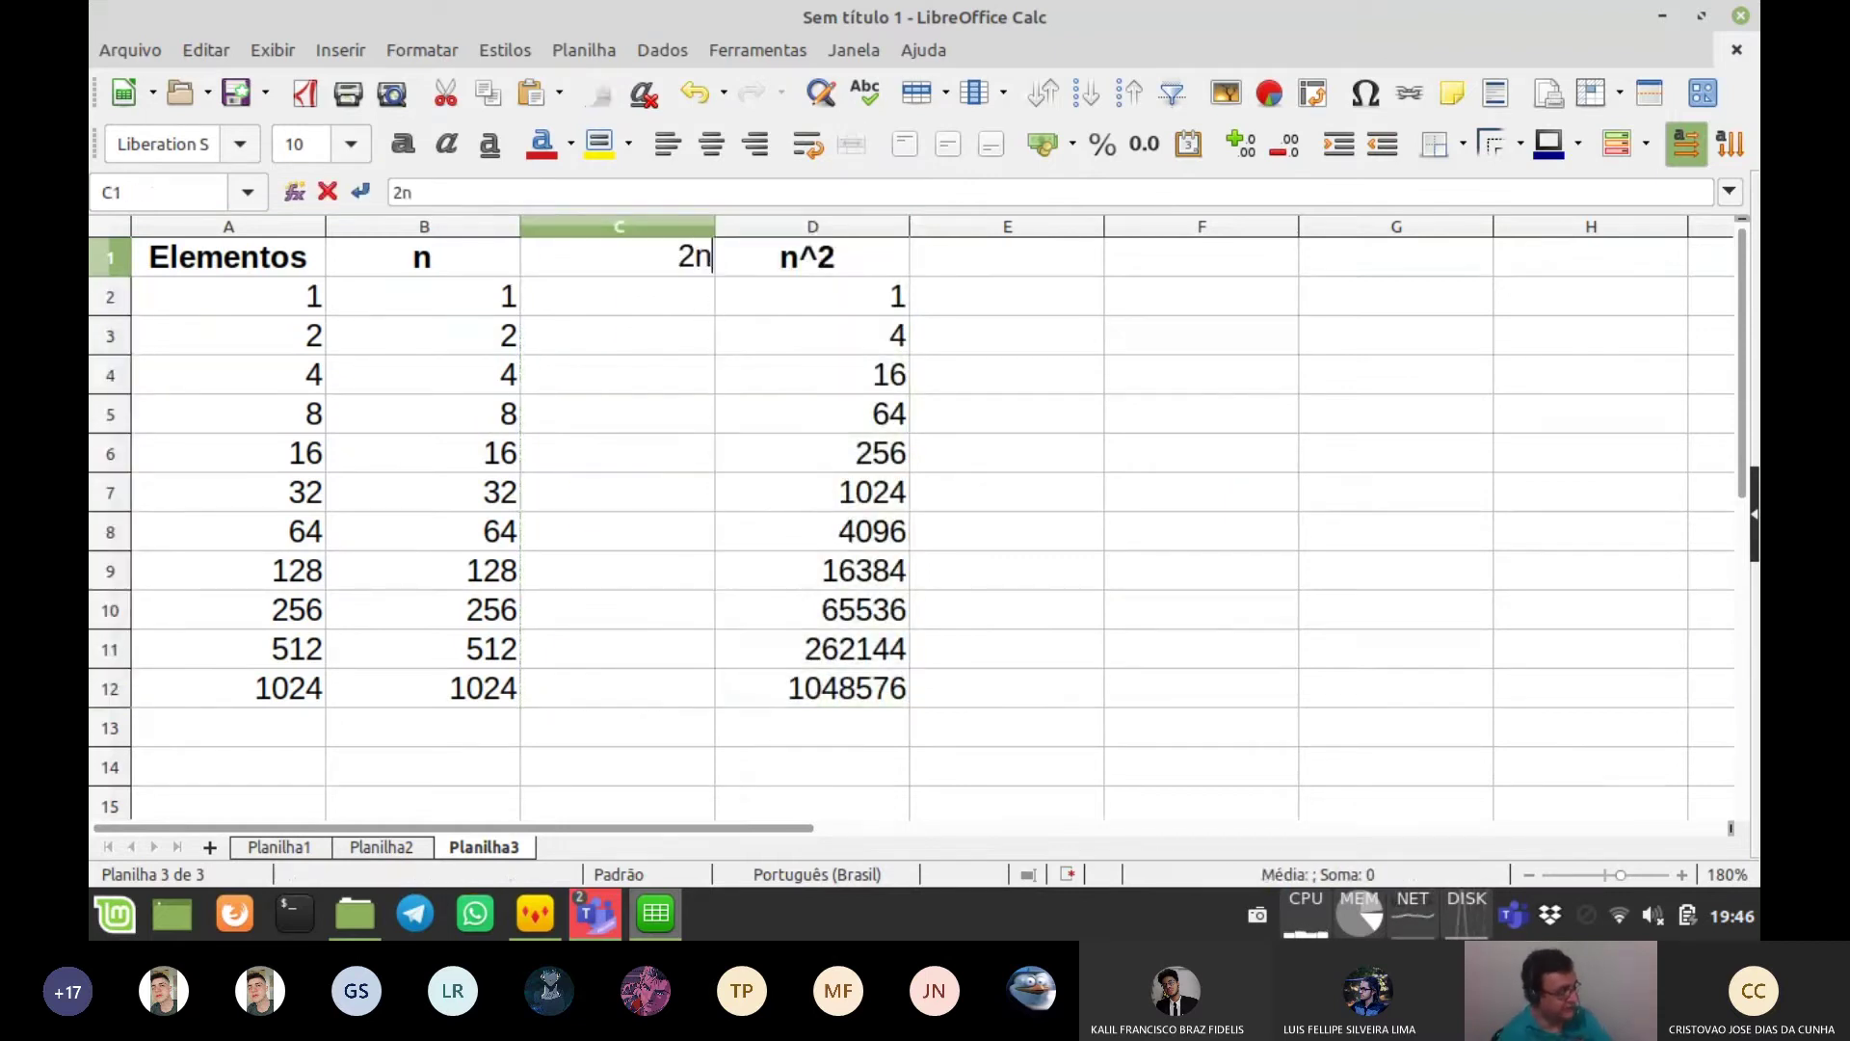
{"action": "key", "text": "Return"}
{"action": "key", "text": "Up"}
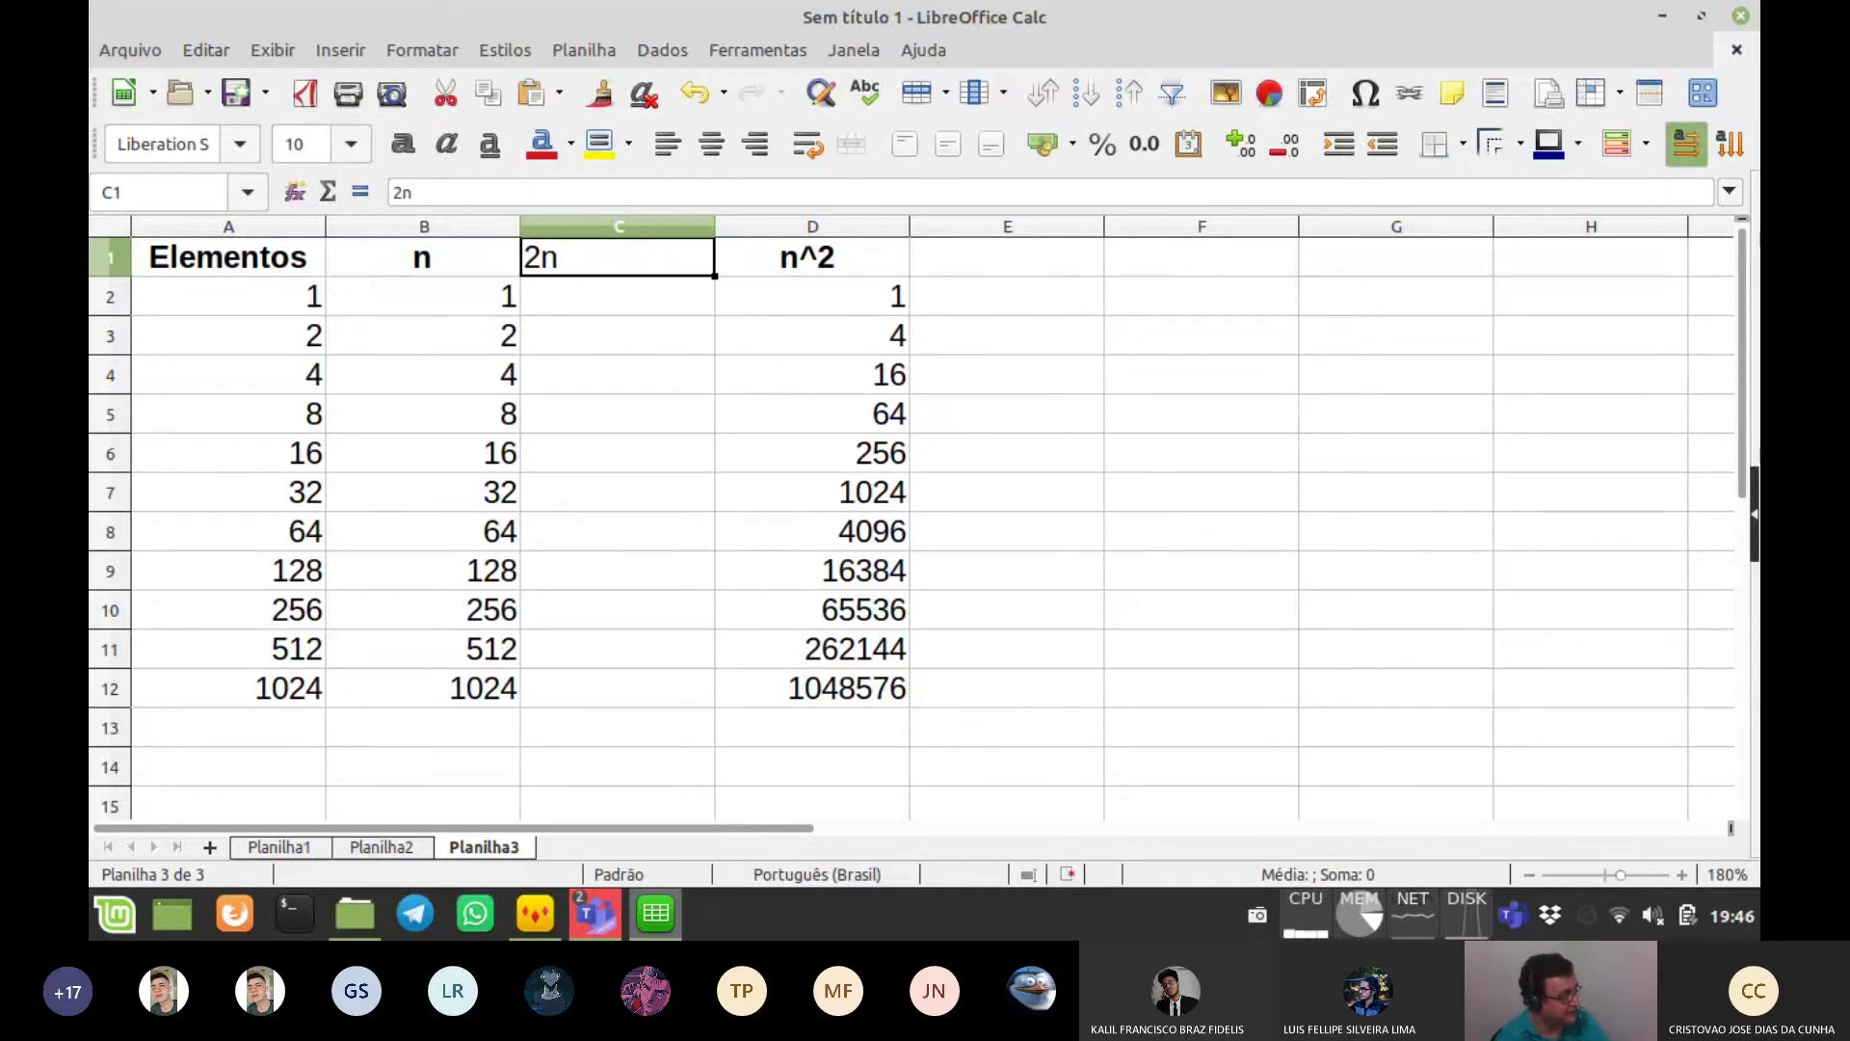
{"action": "left_click", "coordinate": [110, 257]}
{"action": "left_click", "coordinate": [711, 144]}
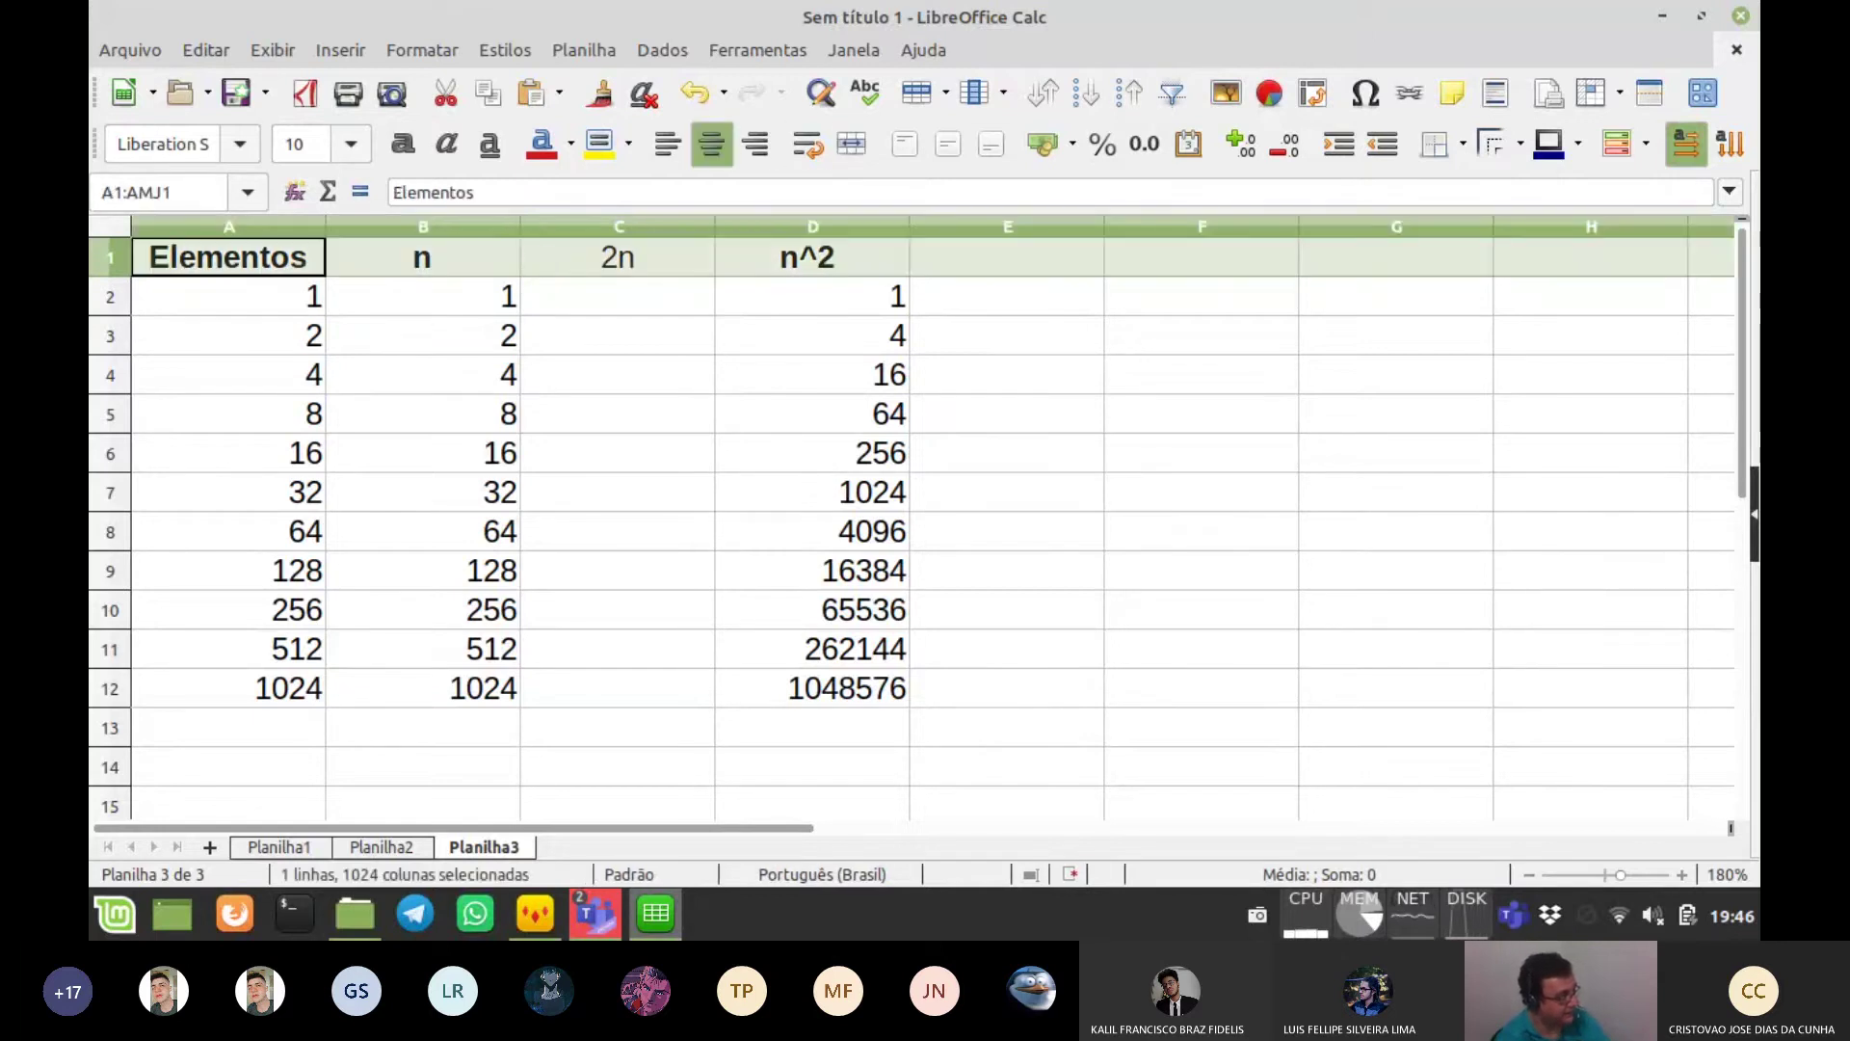
{"action": "key", "text": "ctrl+b"}
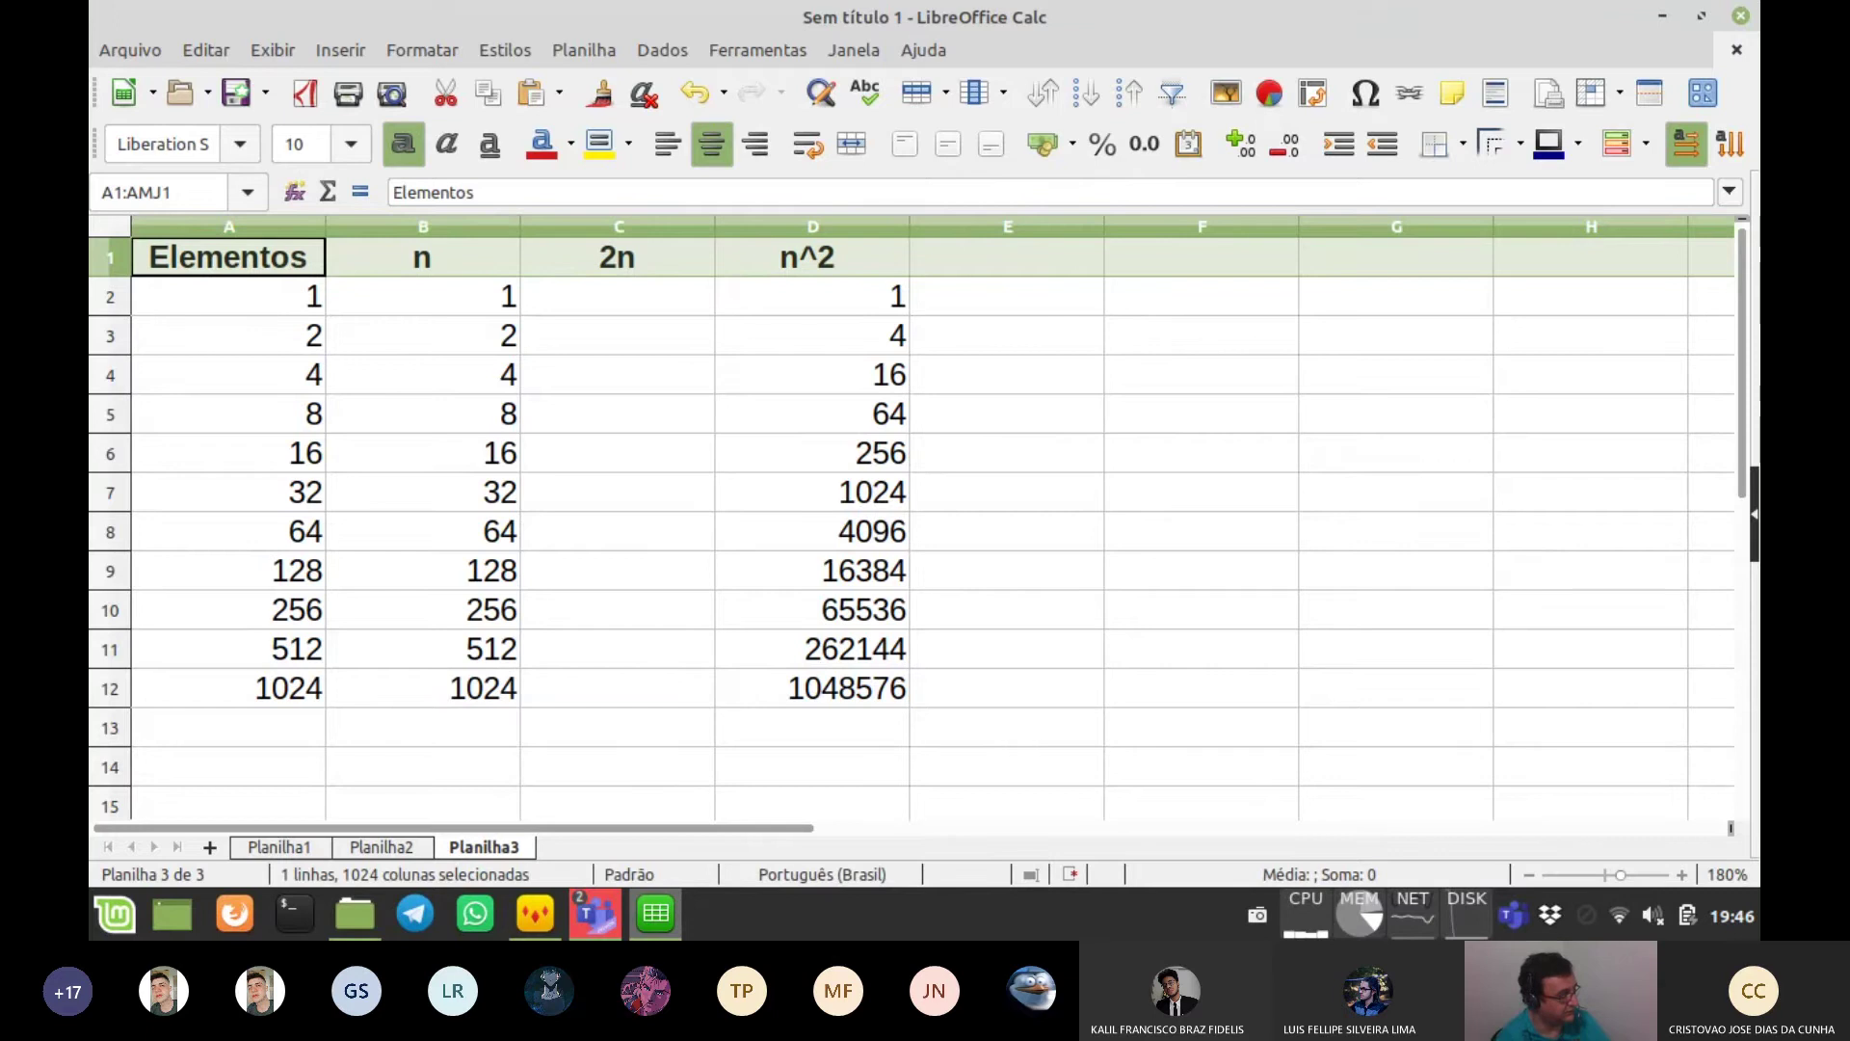
- Enter the formula =2*B2 in C2 and fill it down to C12
{"action": "left_click", "coordinate": [618, 296]}
{"action": "type", "text": "="}
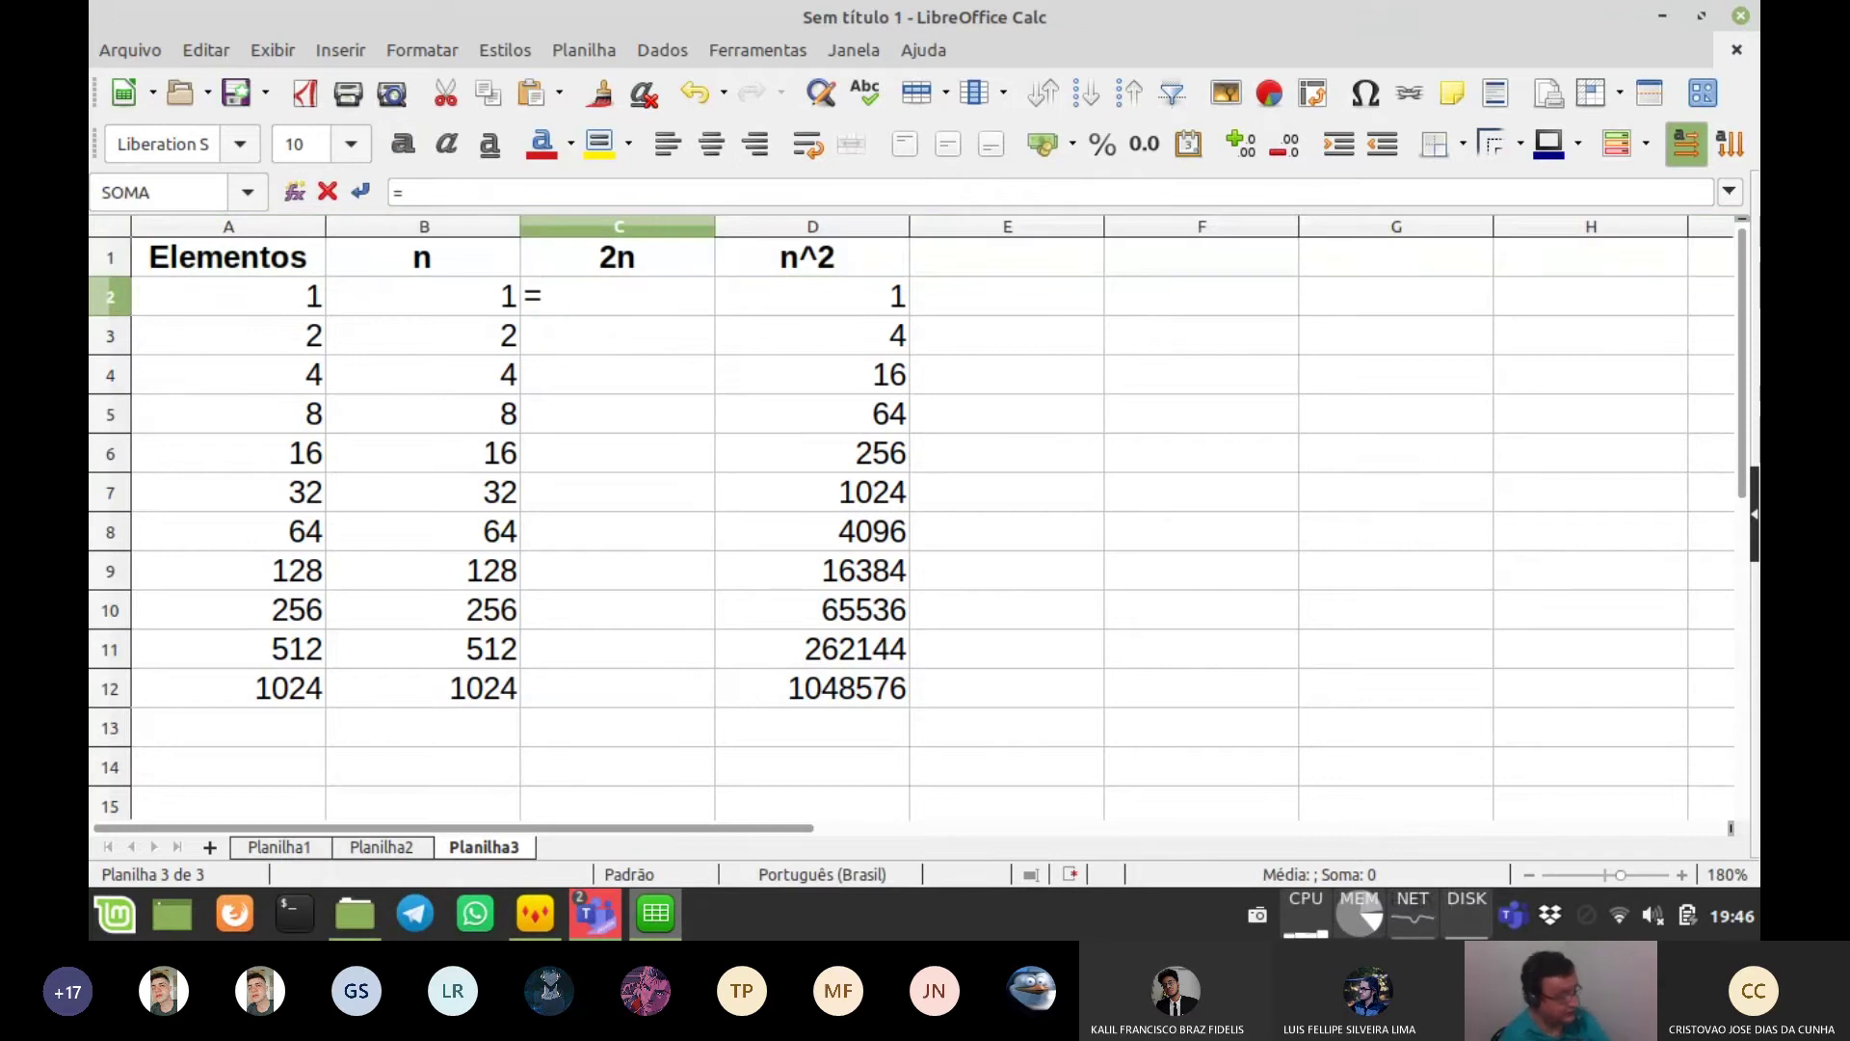
{"action": "type", "text": "2"}
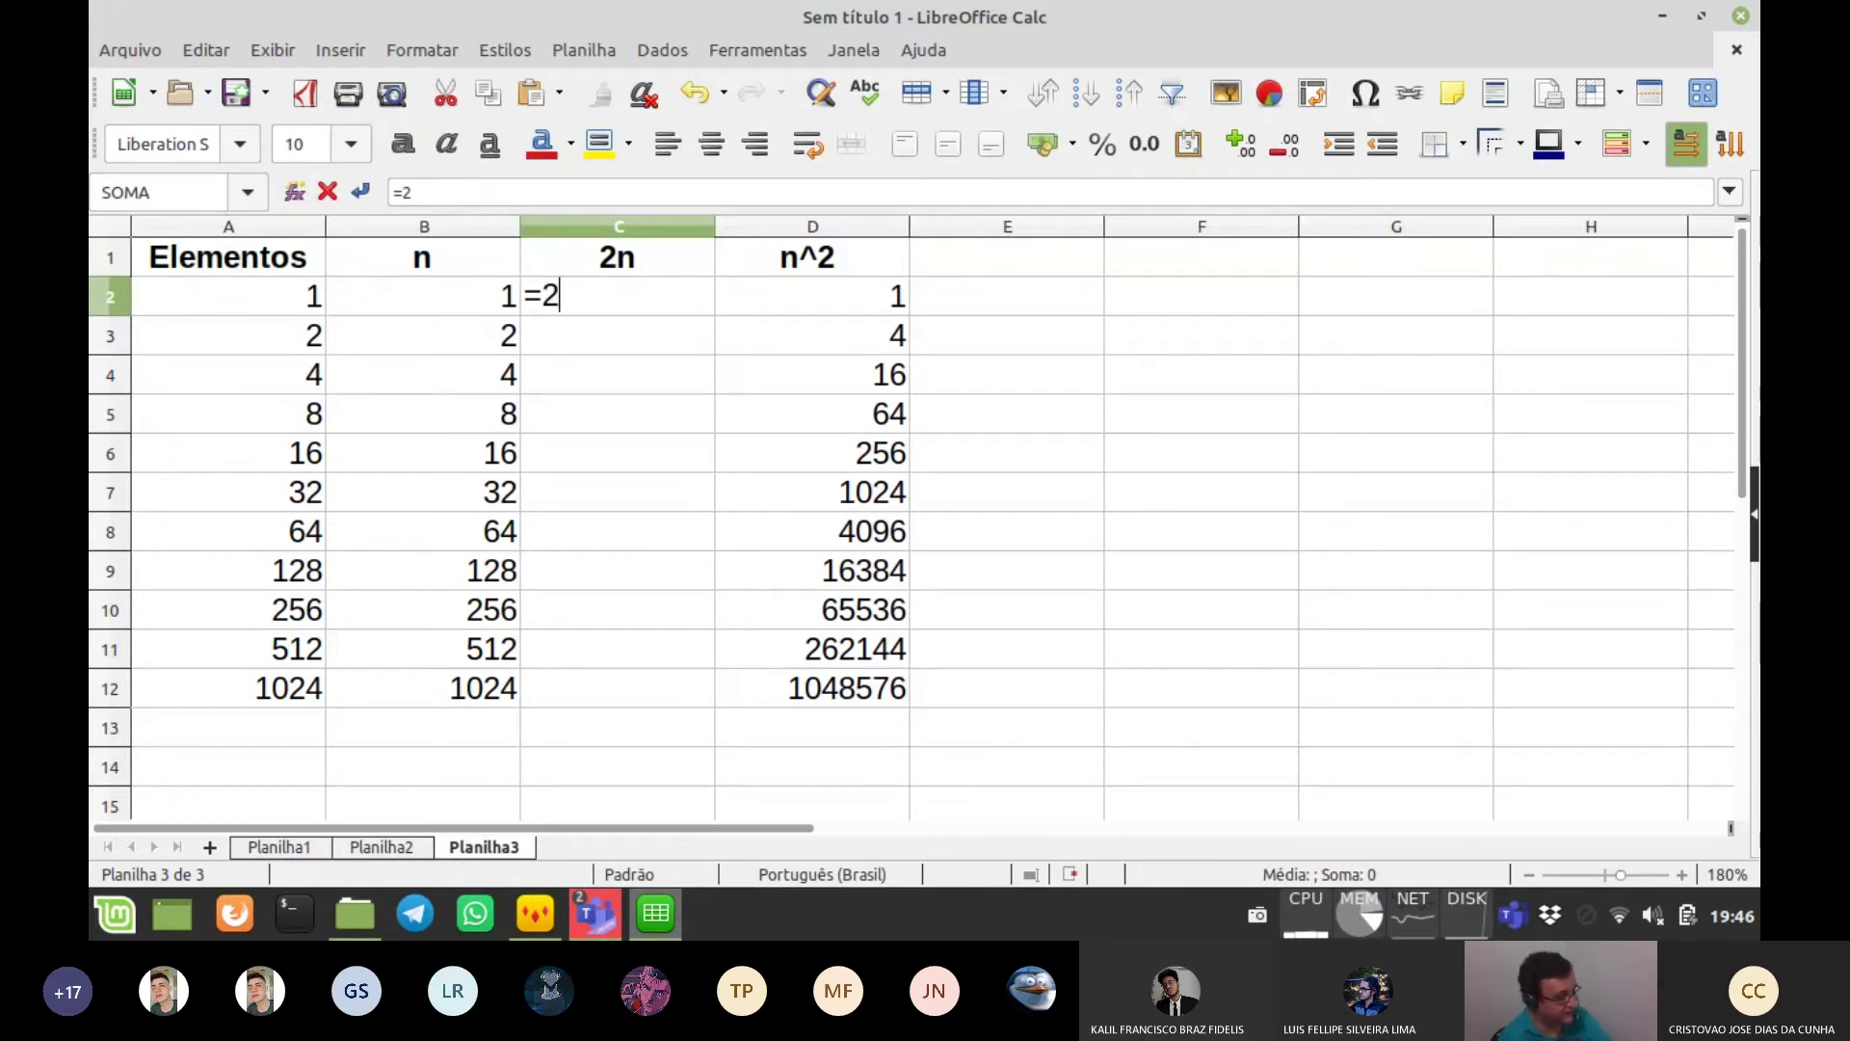
{"action": "type", "text": "*"}
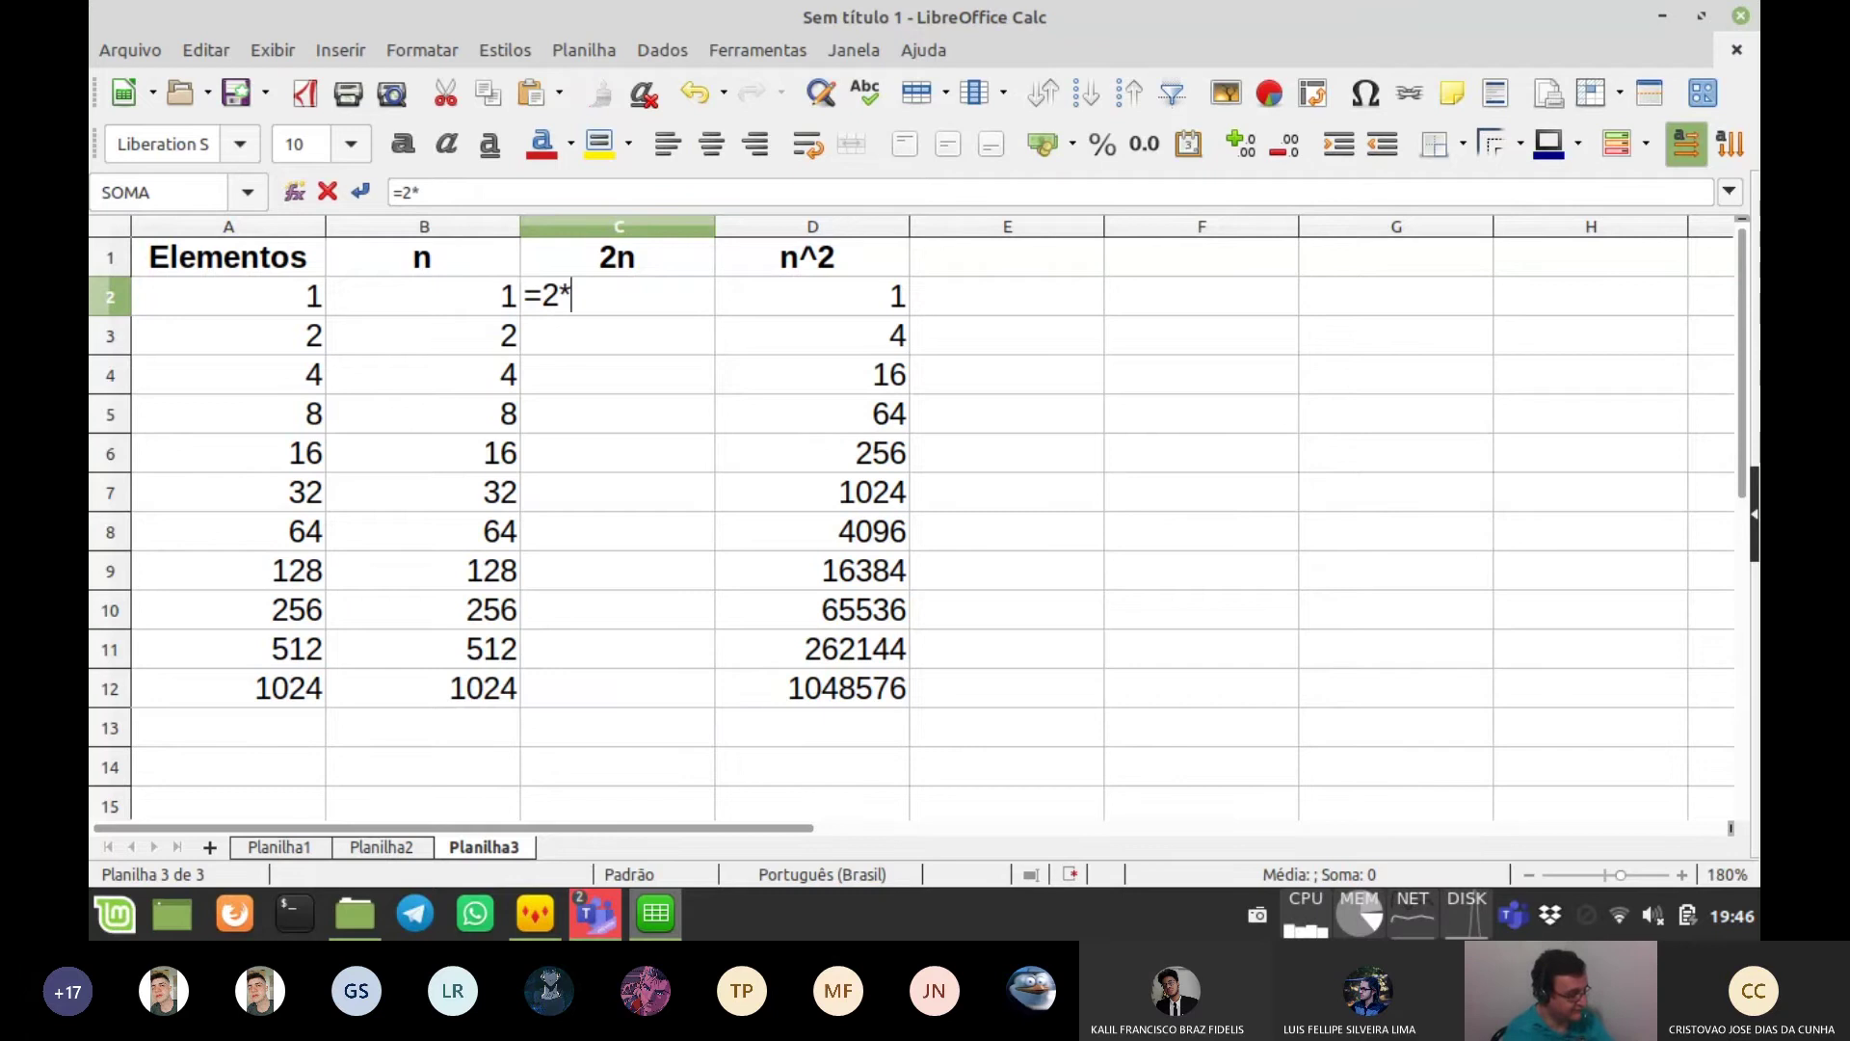
{"action": "key", "text": "Left"}
{"action": "key", "text": "Return"}
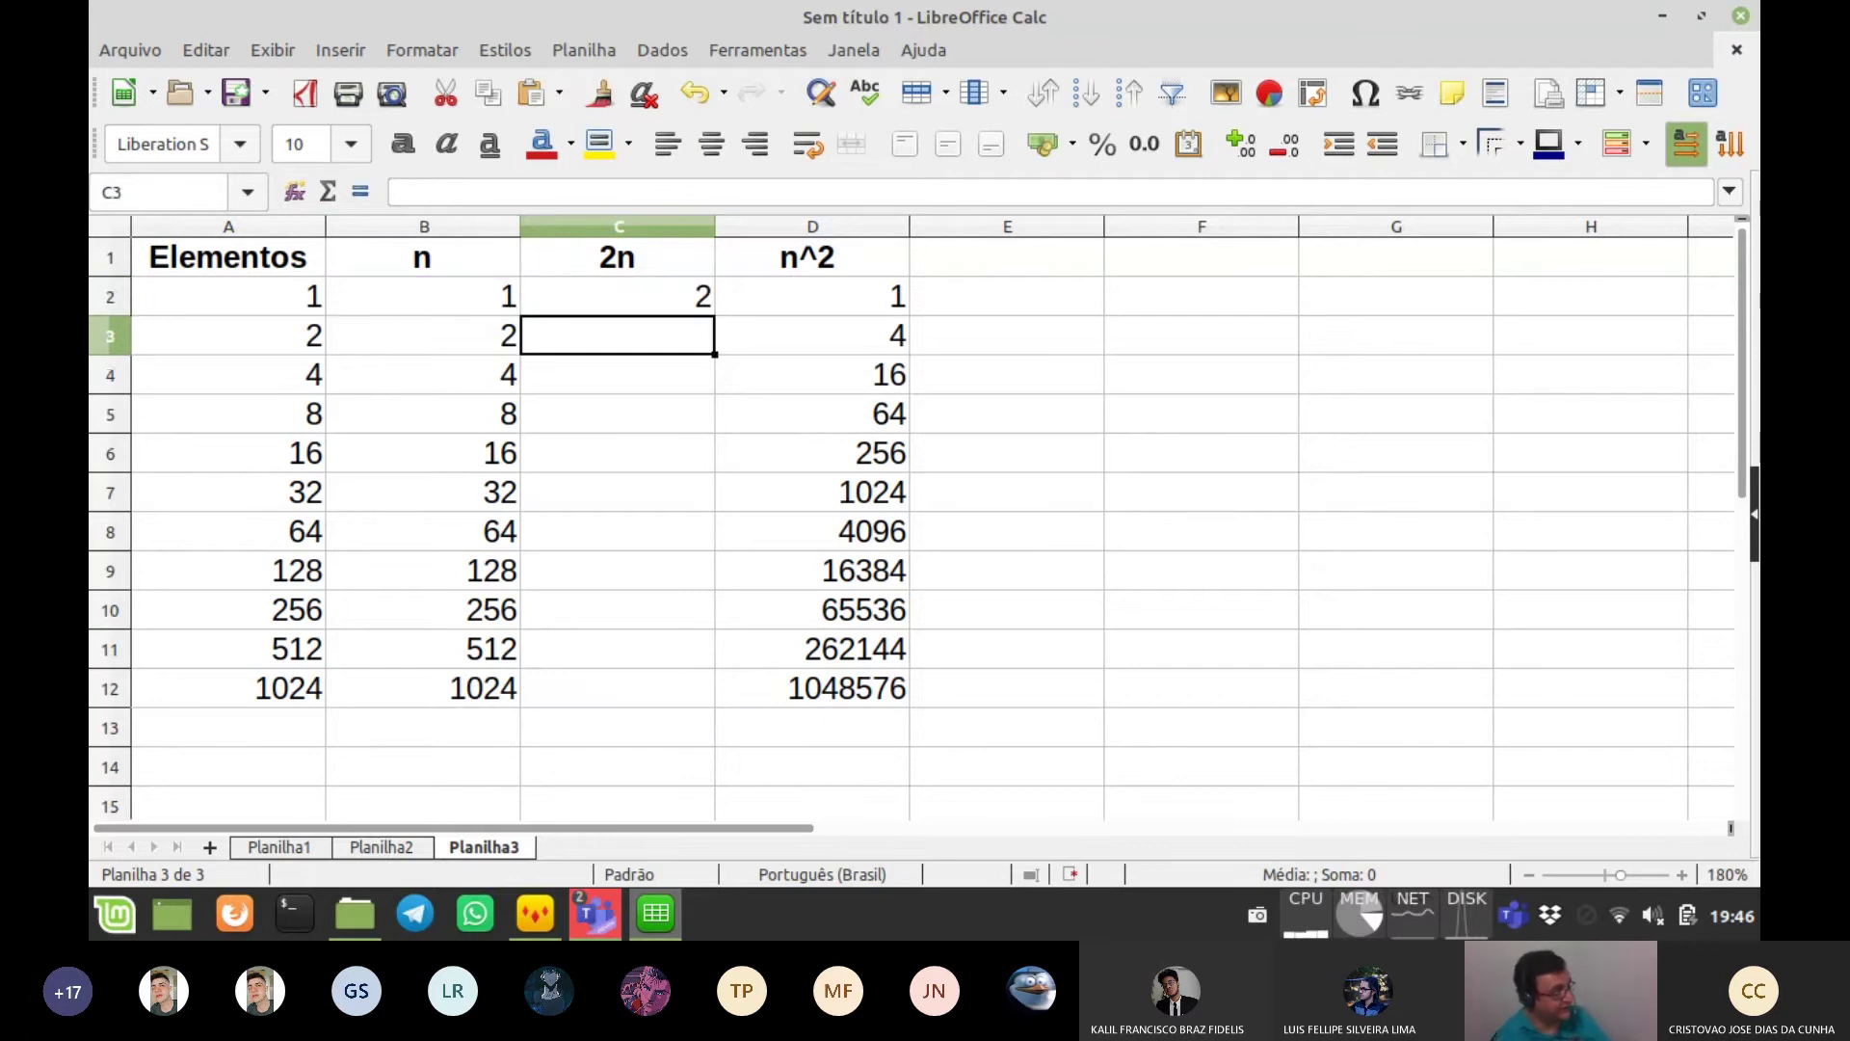
{"action": "key", "text": "Up"}
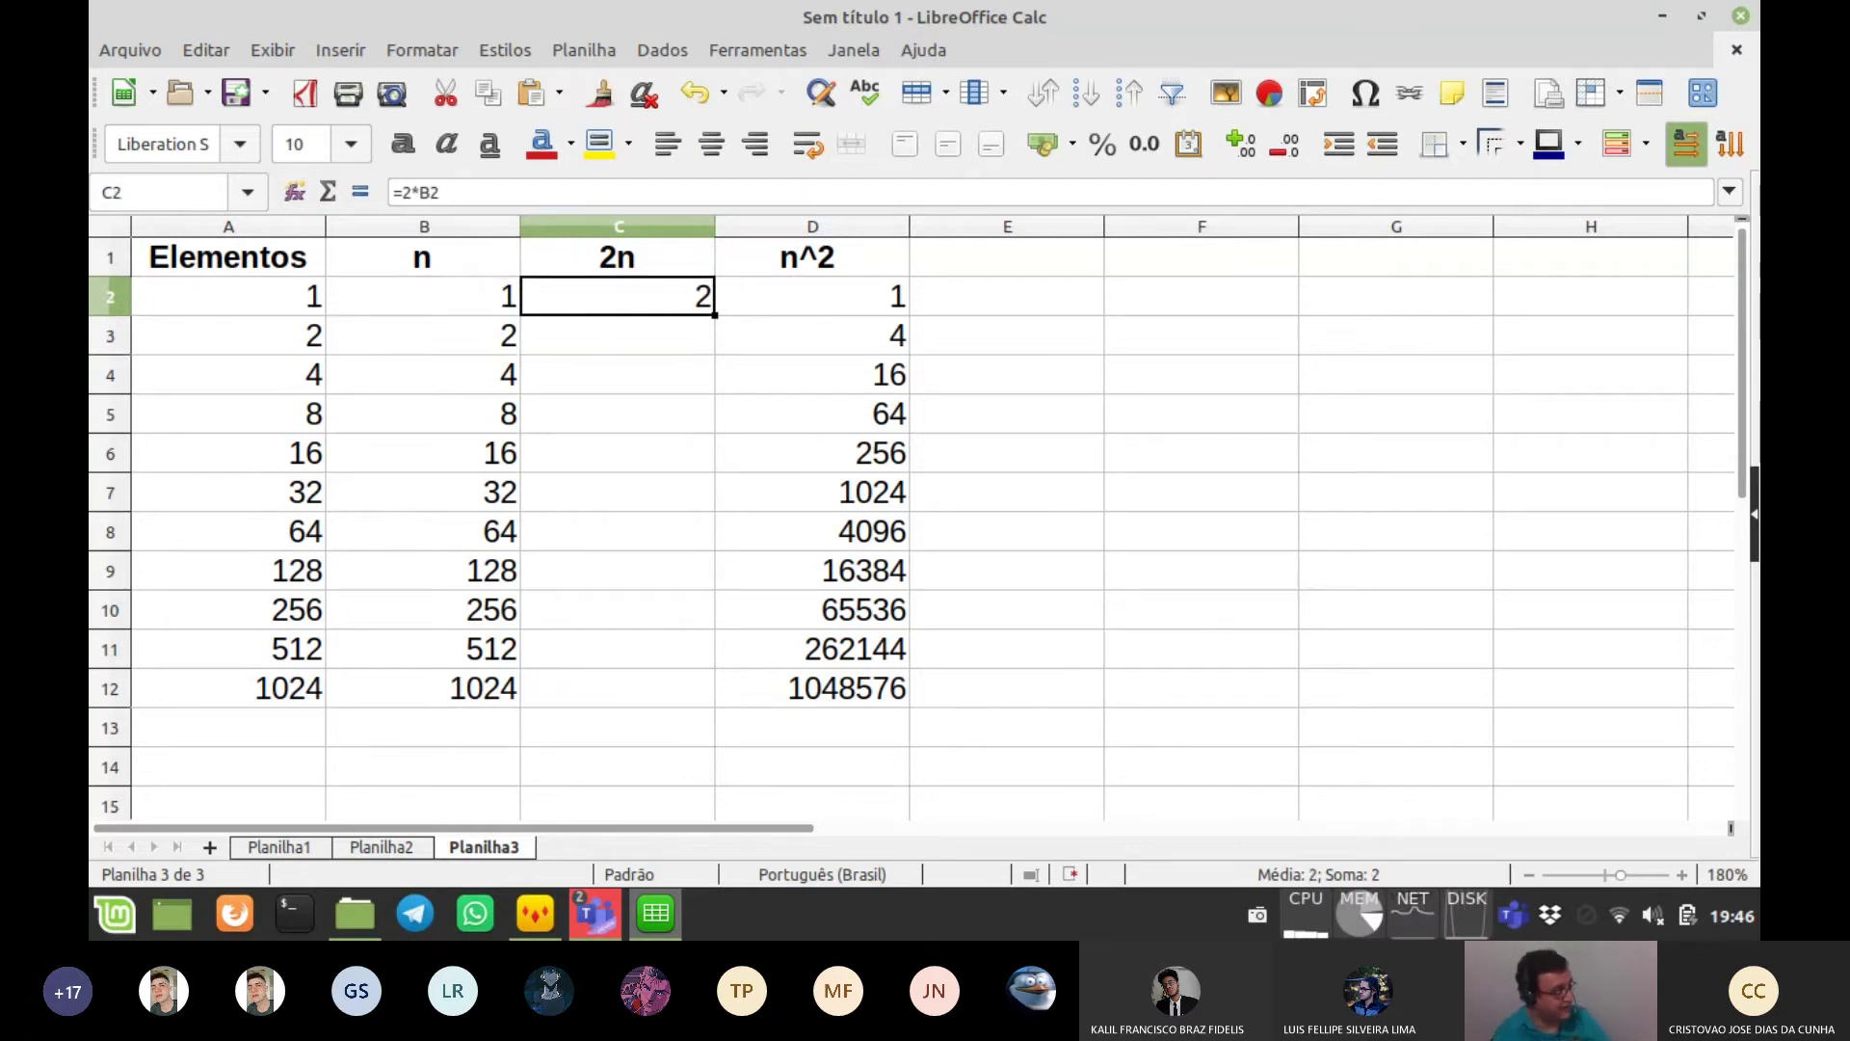
{"action": "left_click_drag", "start_coordinate": [714, 315], "coordinate": [714, 706]}
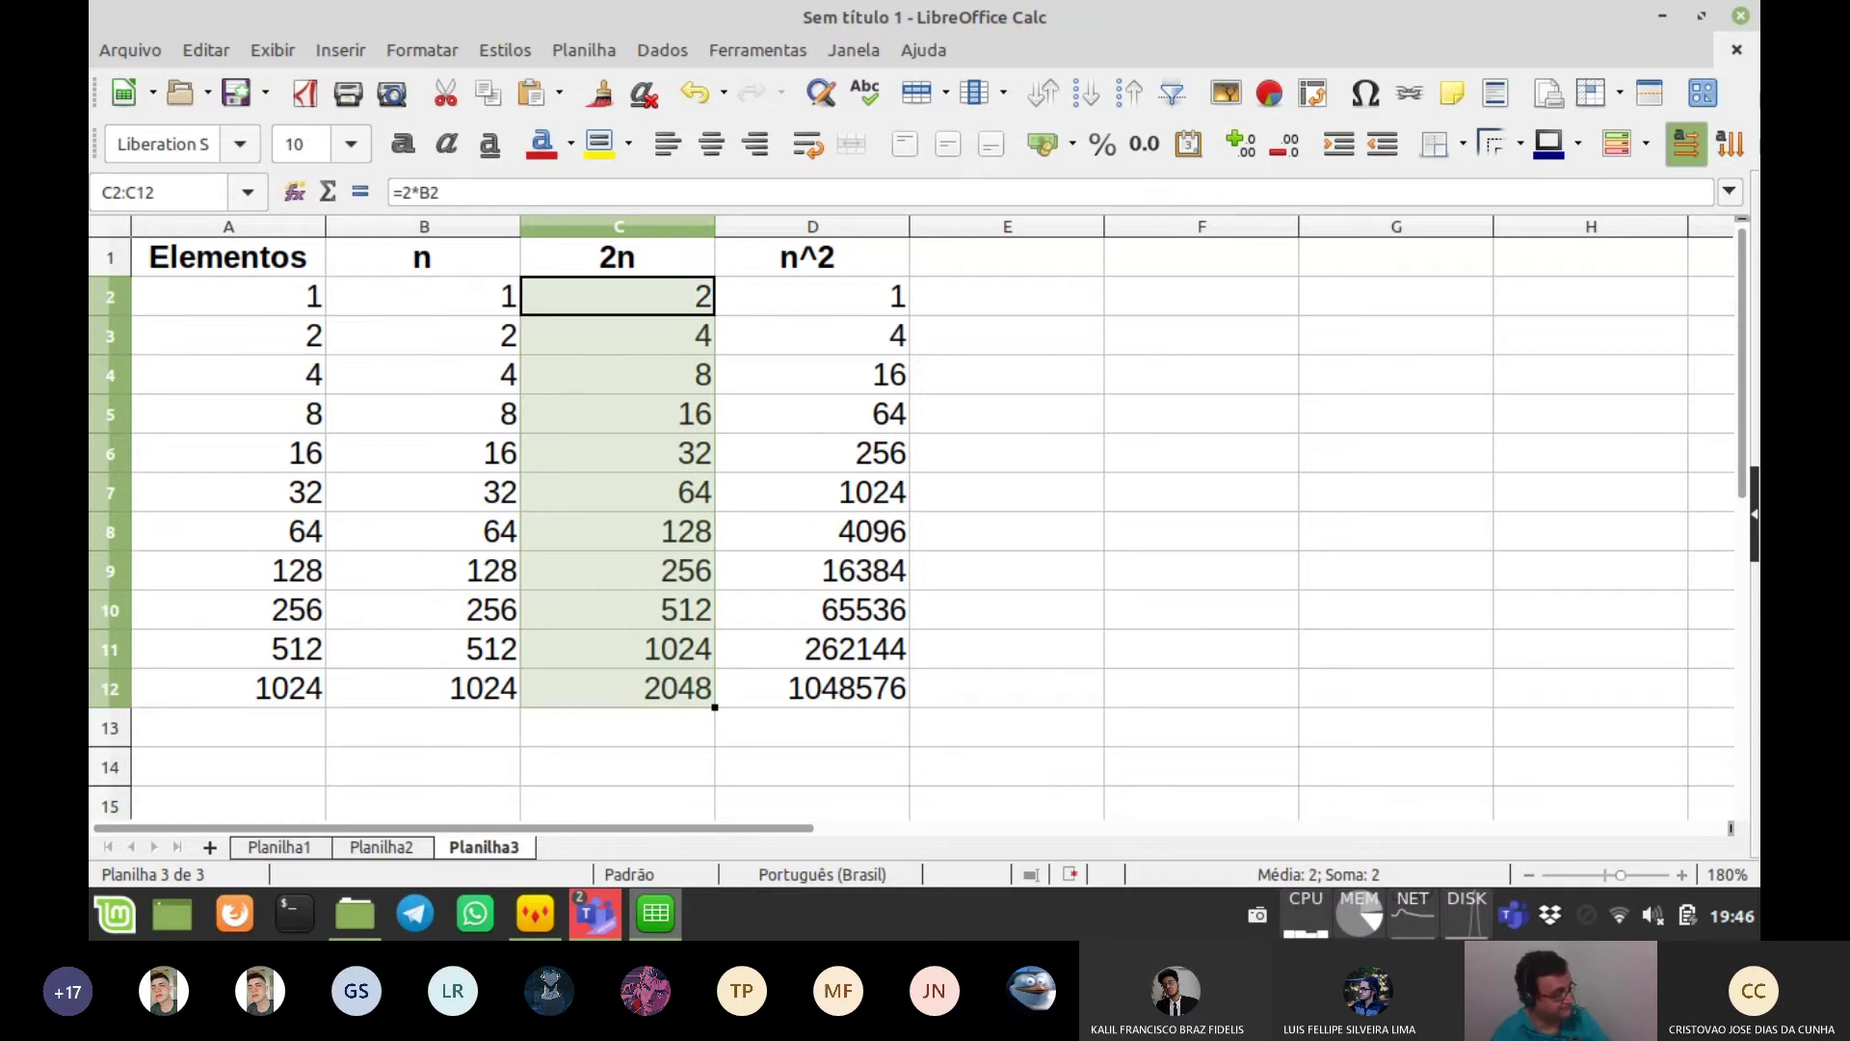
- Enter the header 2*n^2 in E1, writing the exponent with a caret instead of the superscript ²
{"action": "left_click", "coordinate": [1007, 257]}
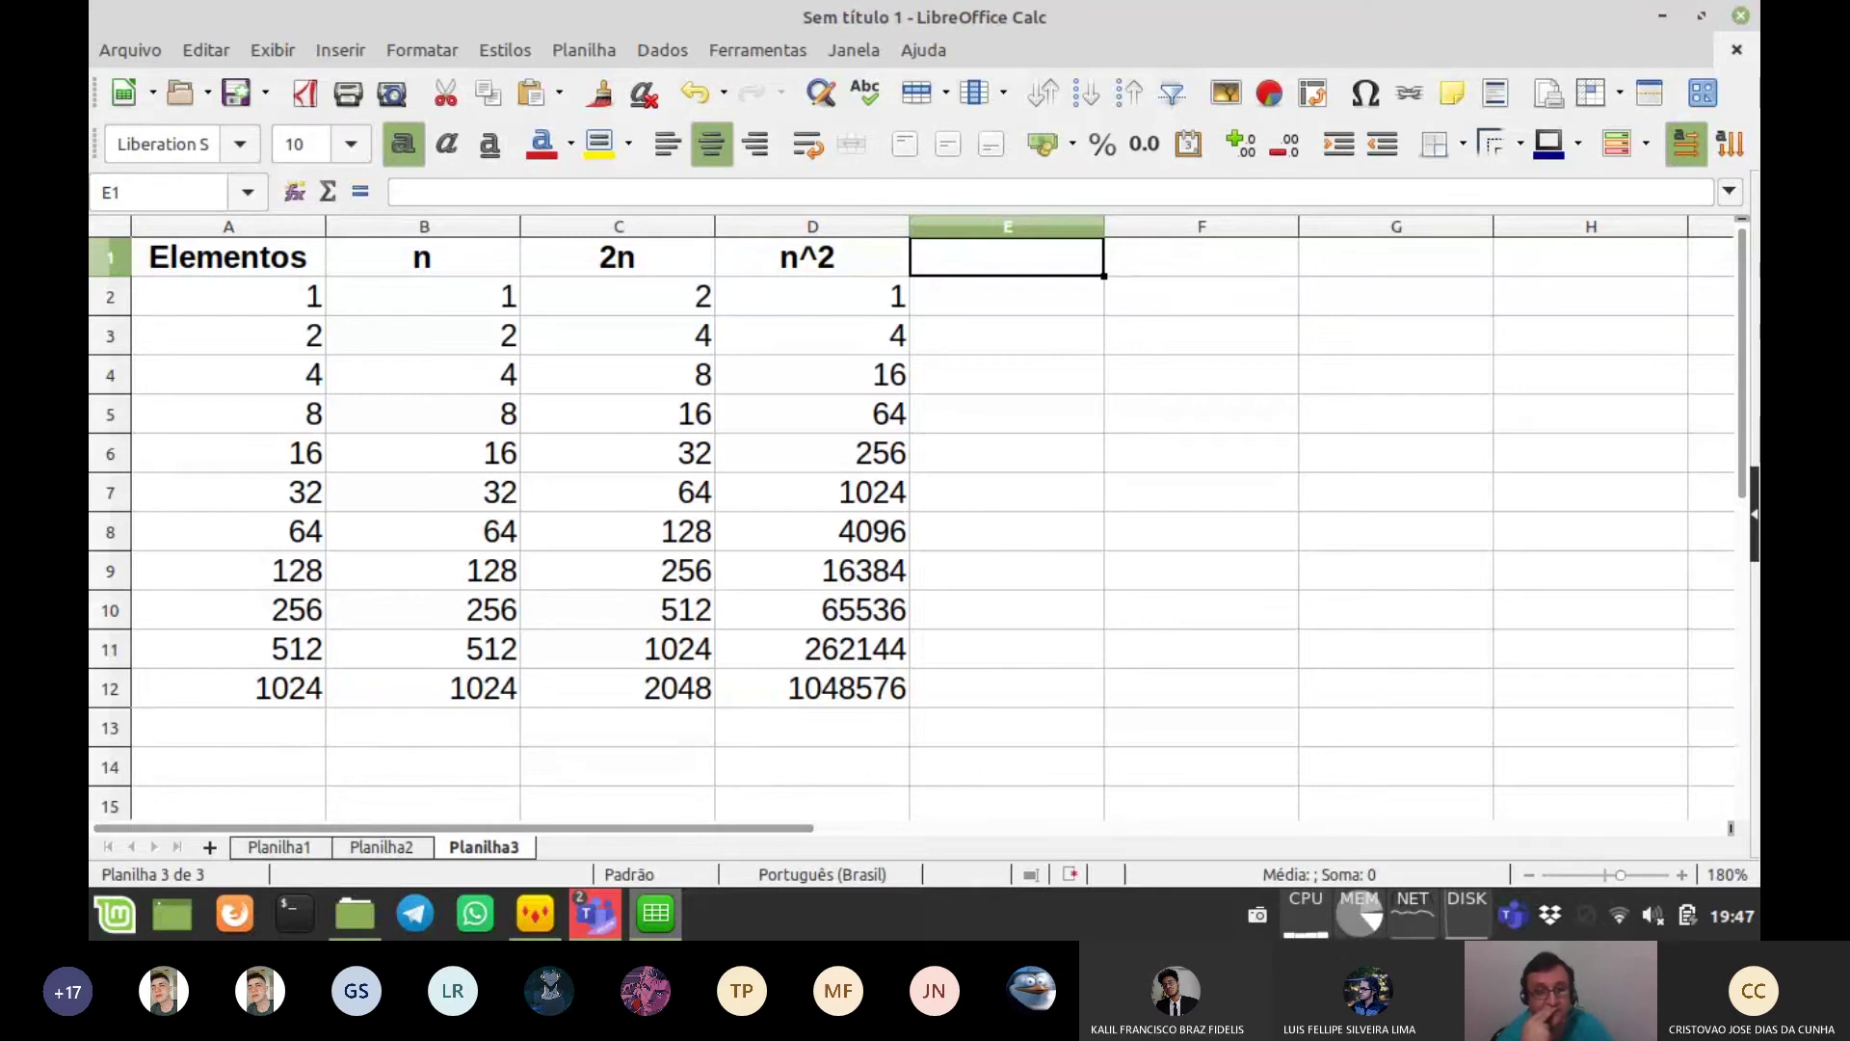
{"action": "type", "text": "2"}
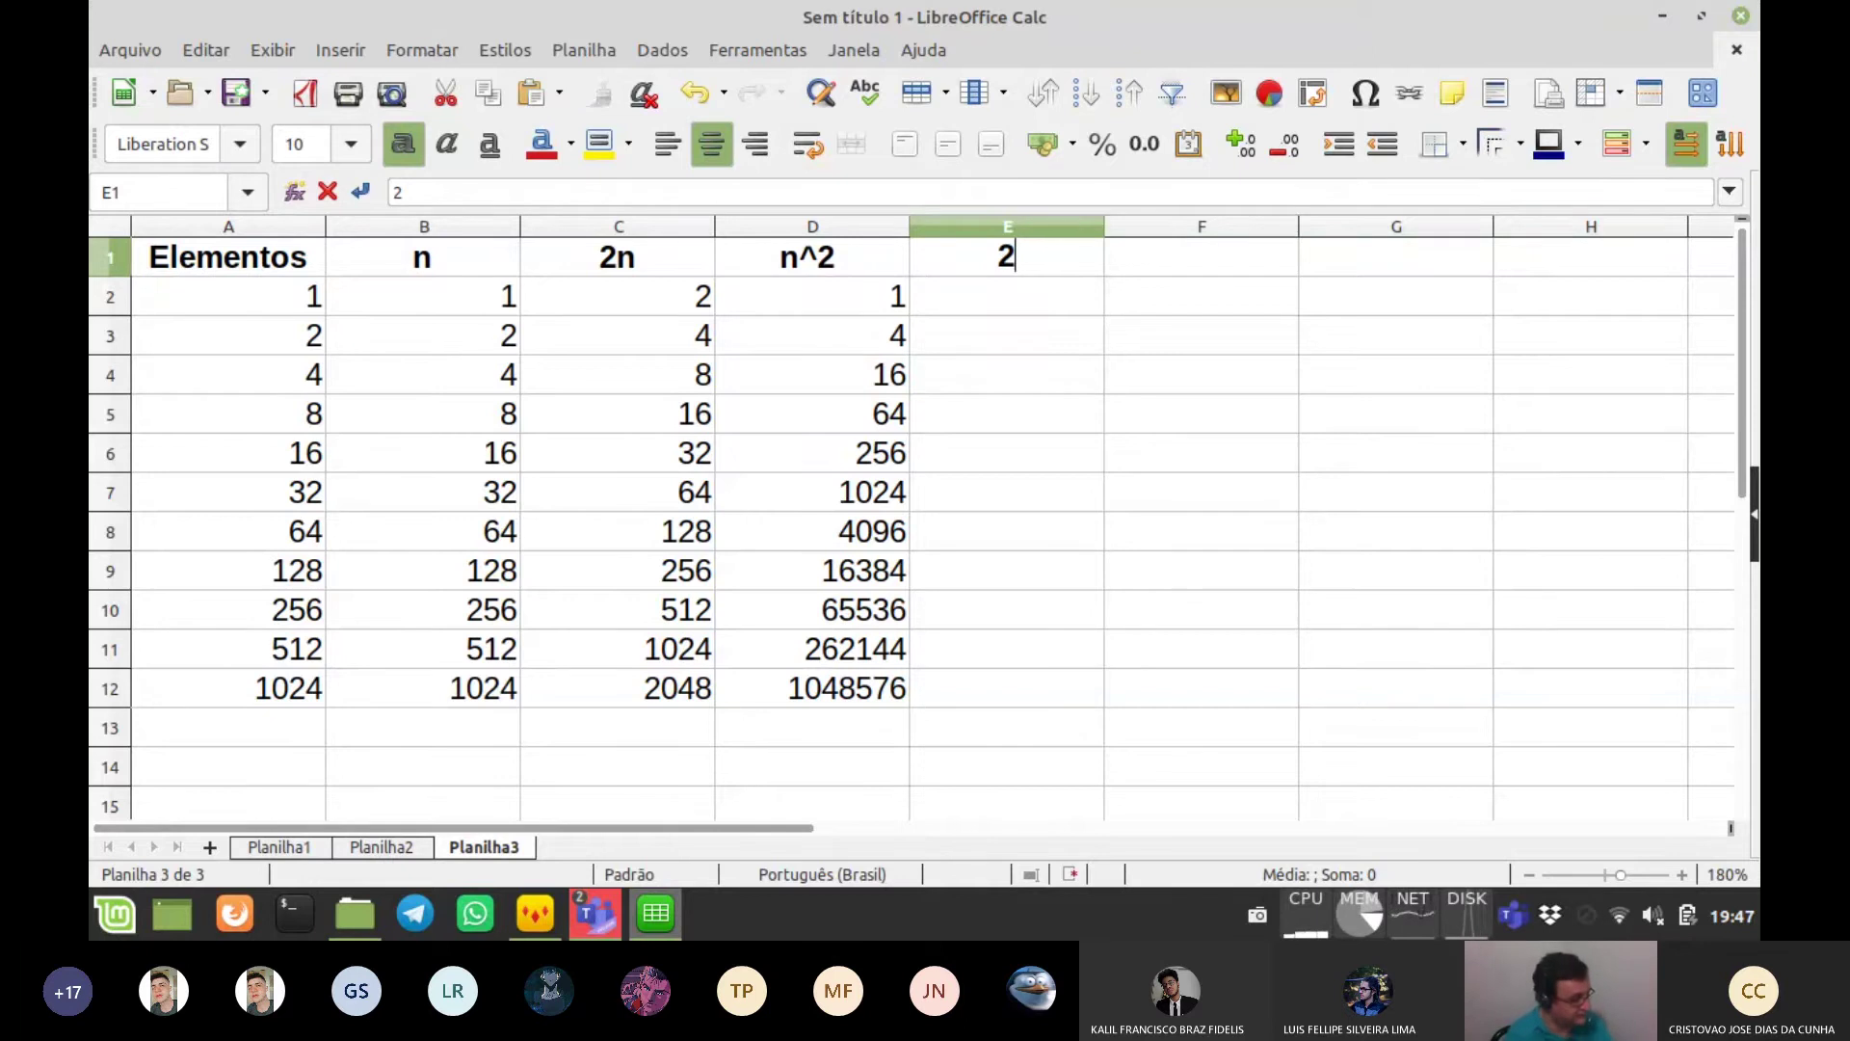
{"action": "type", "text": "*n"}
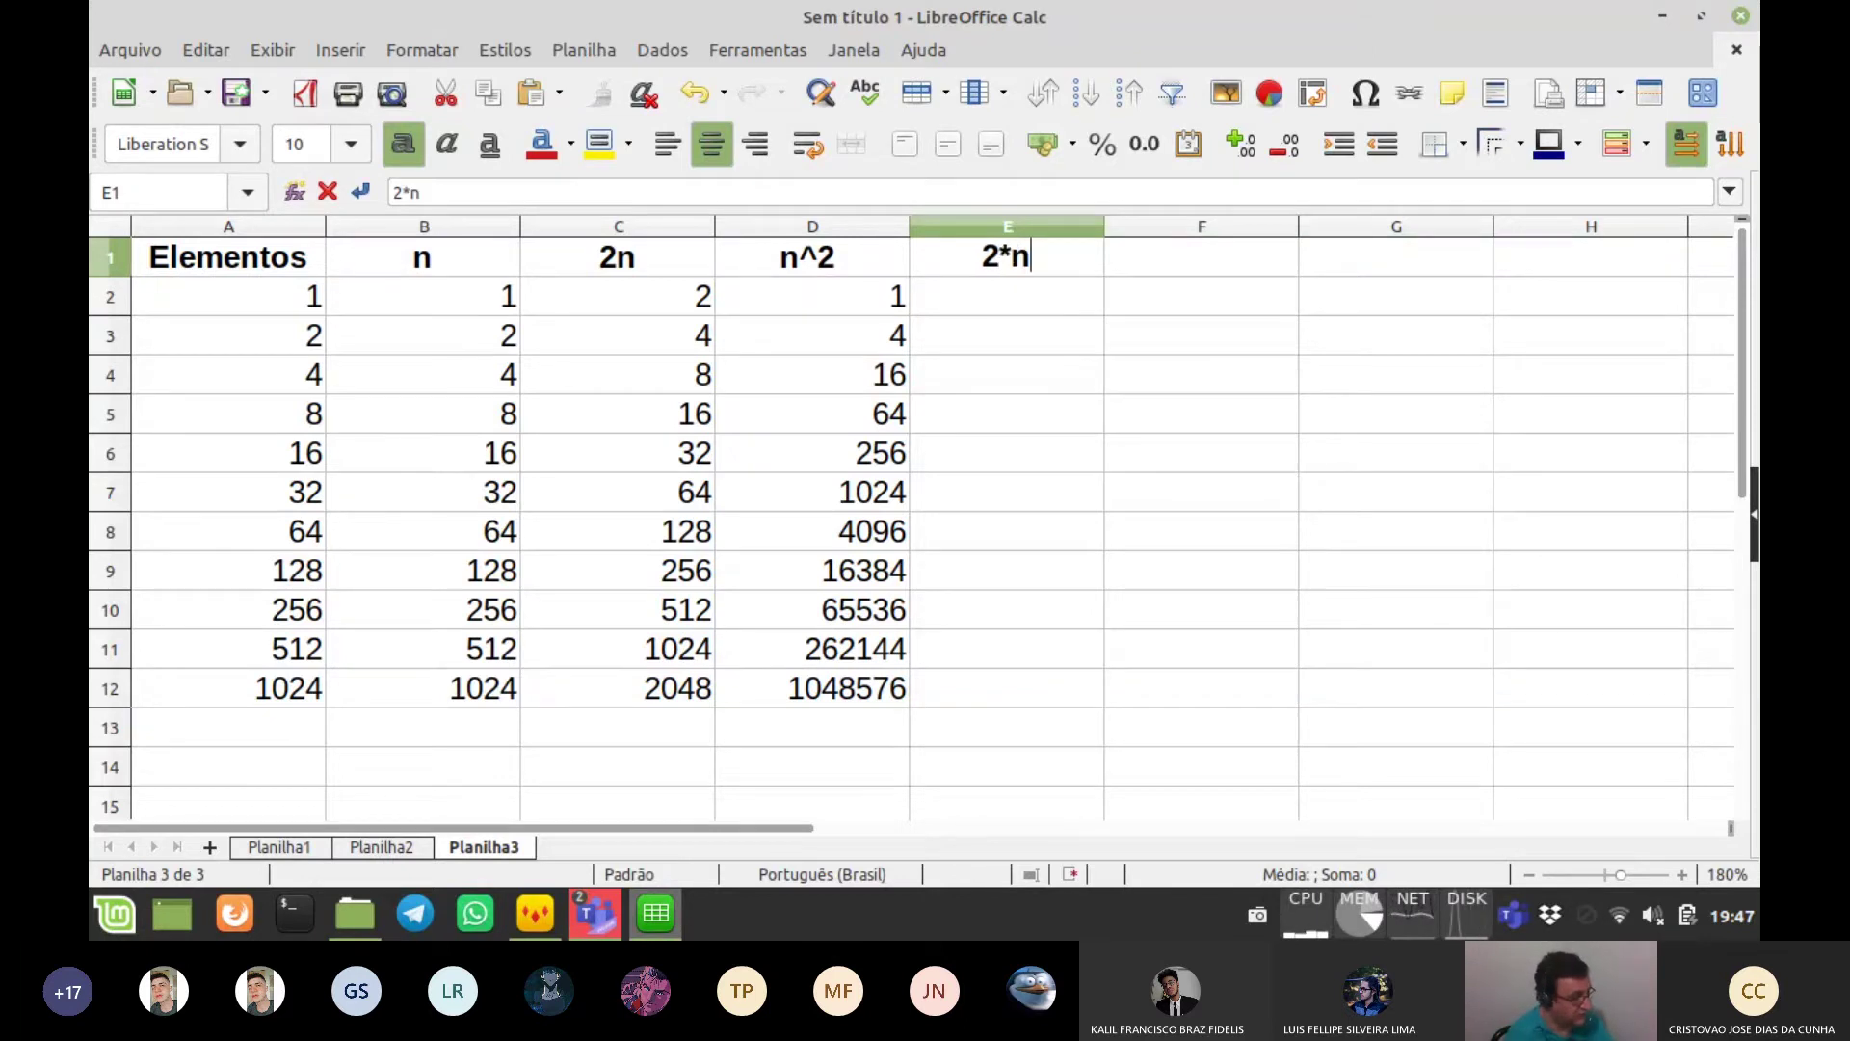
{"action": "type", "text": "²"}
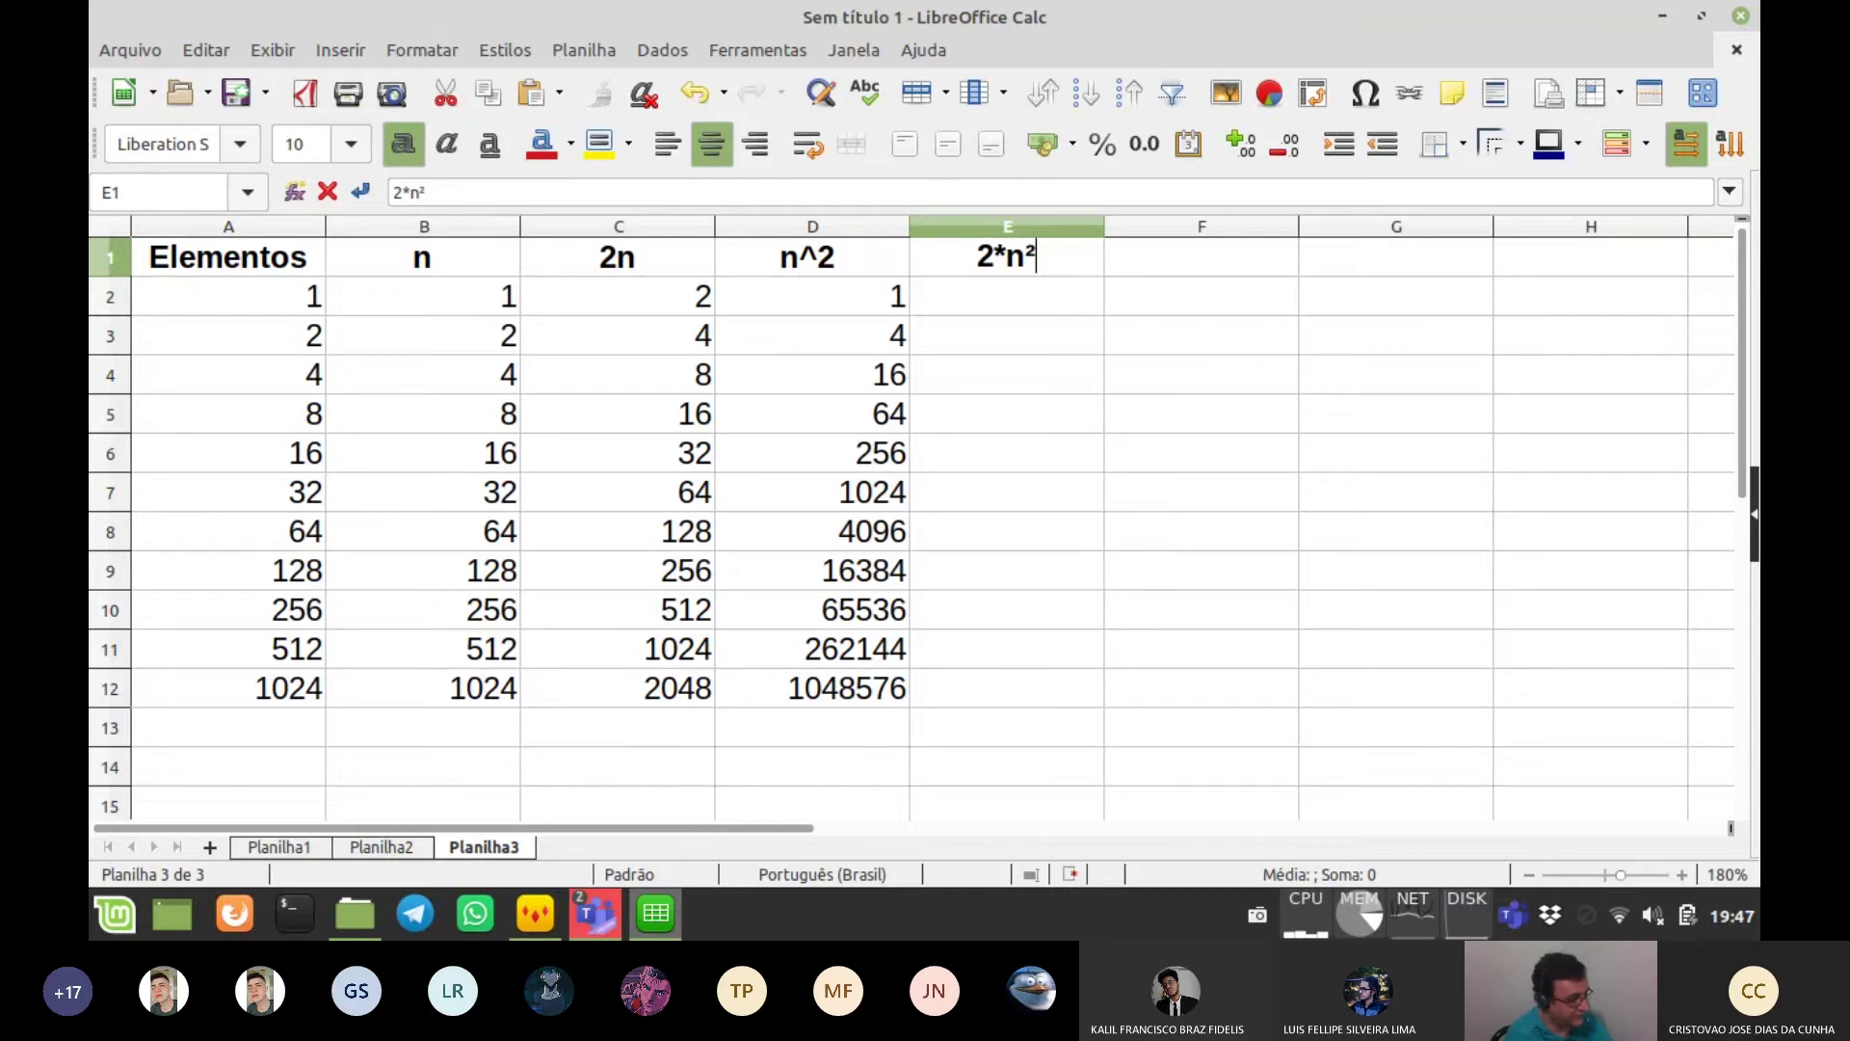
{"action": "key", "text": "BackSpace"}
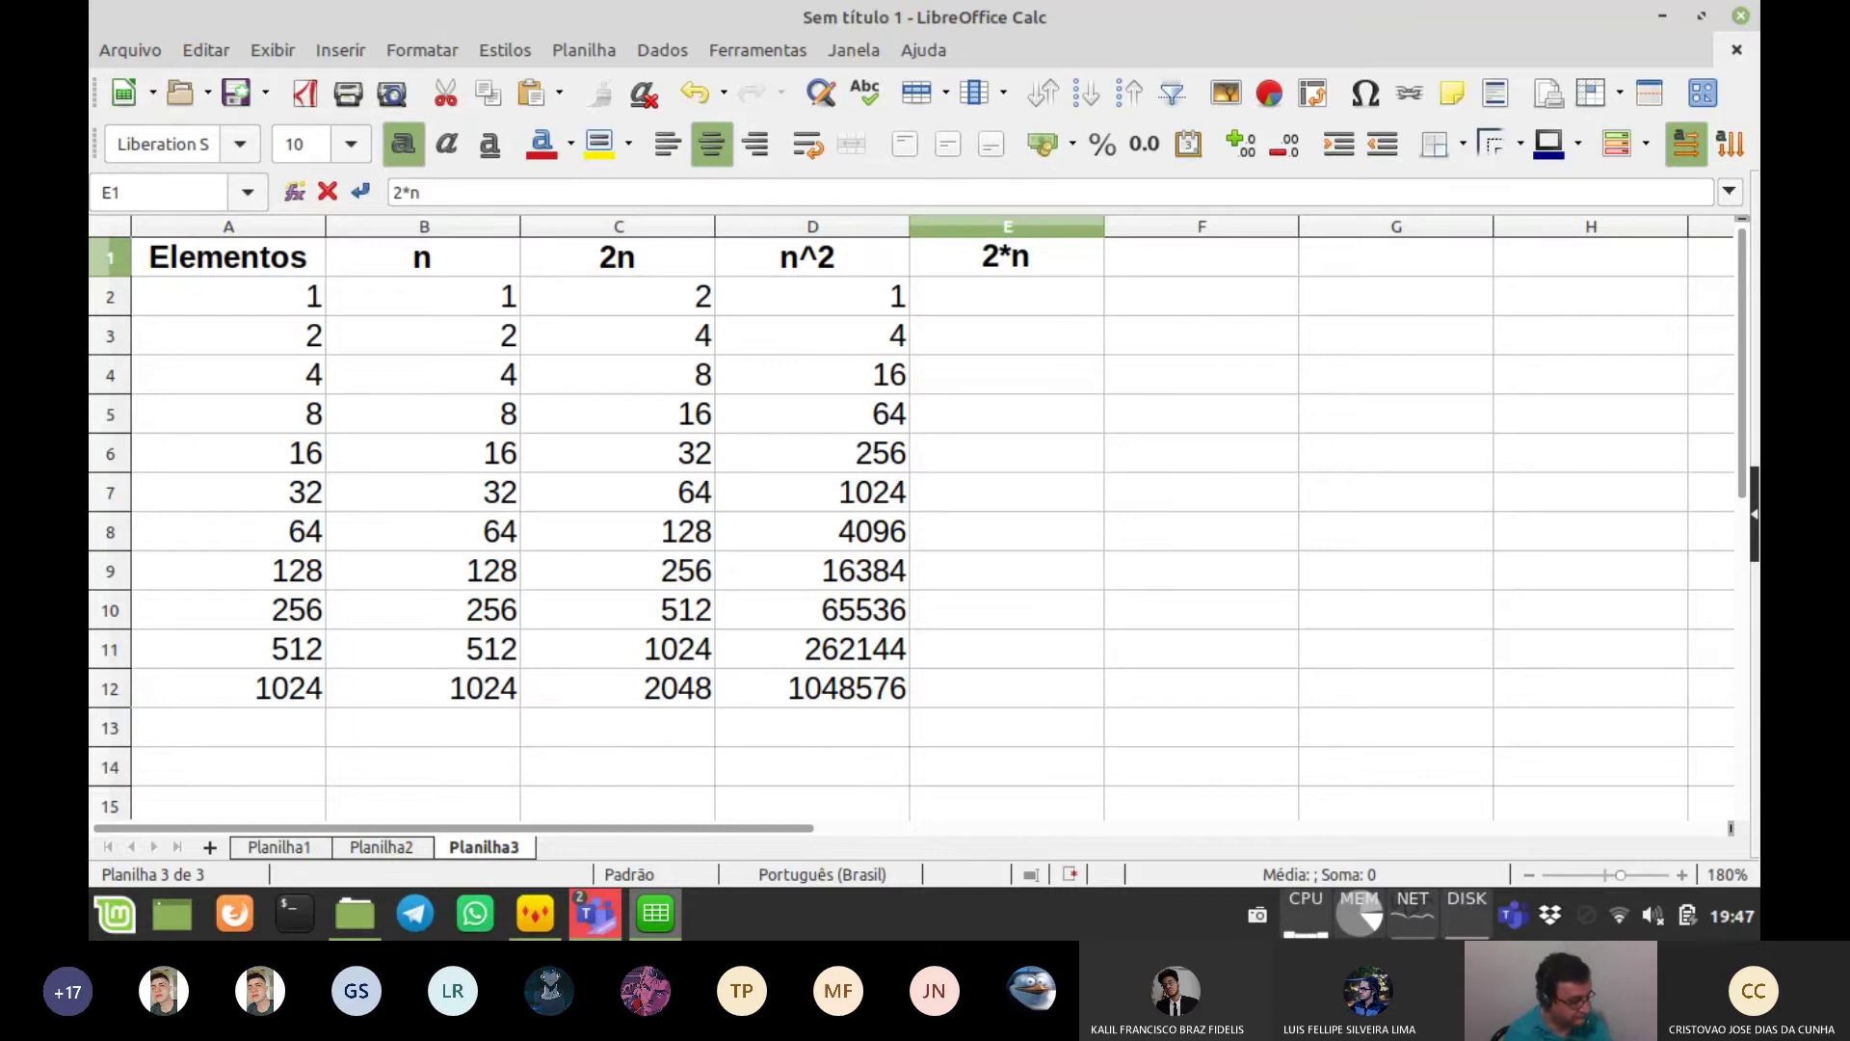
{"action": "type", "text": "^2"}
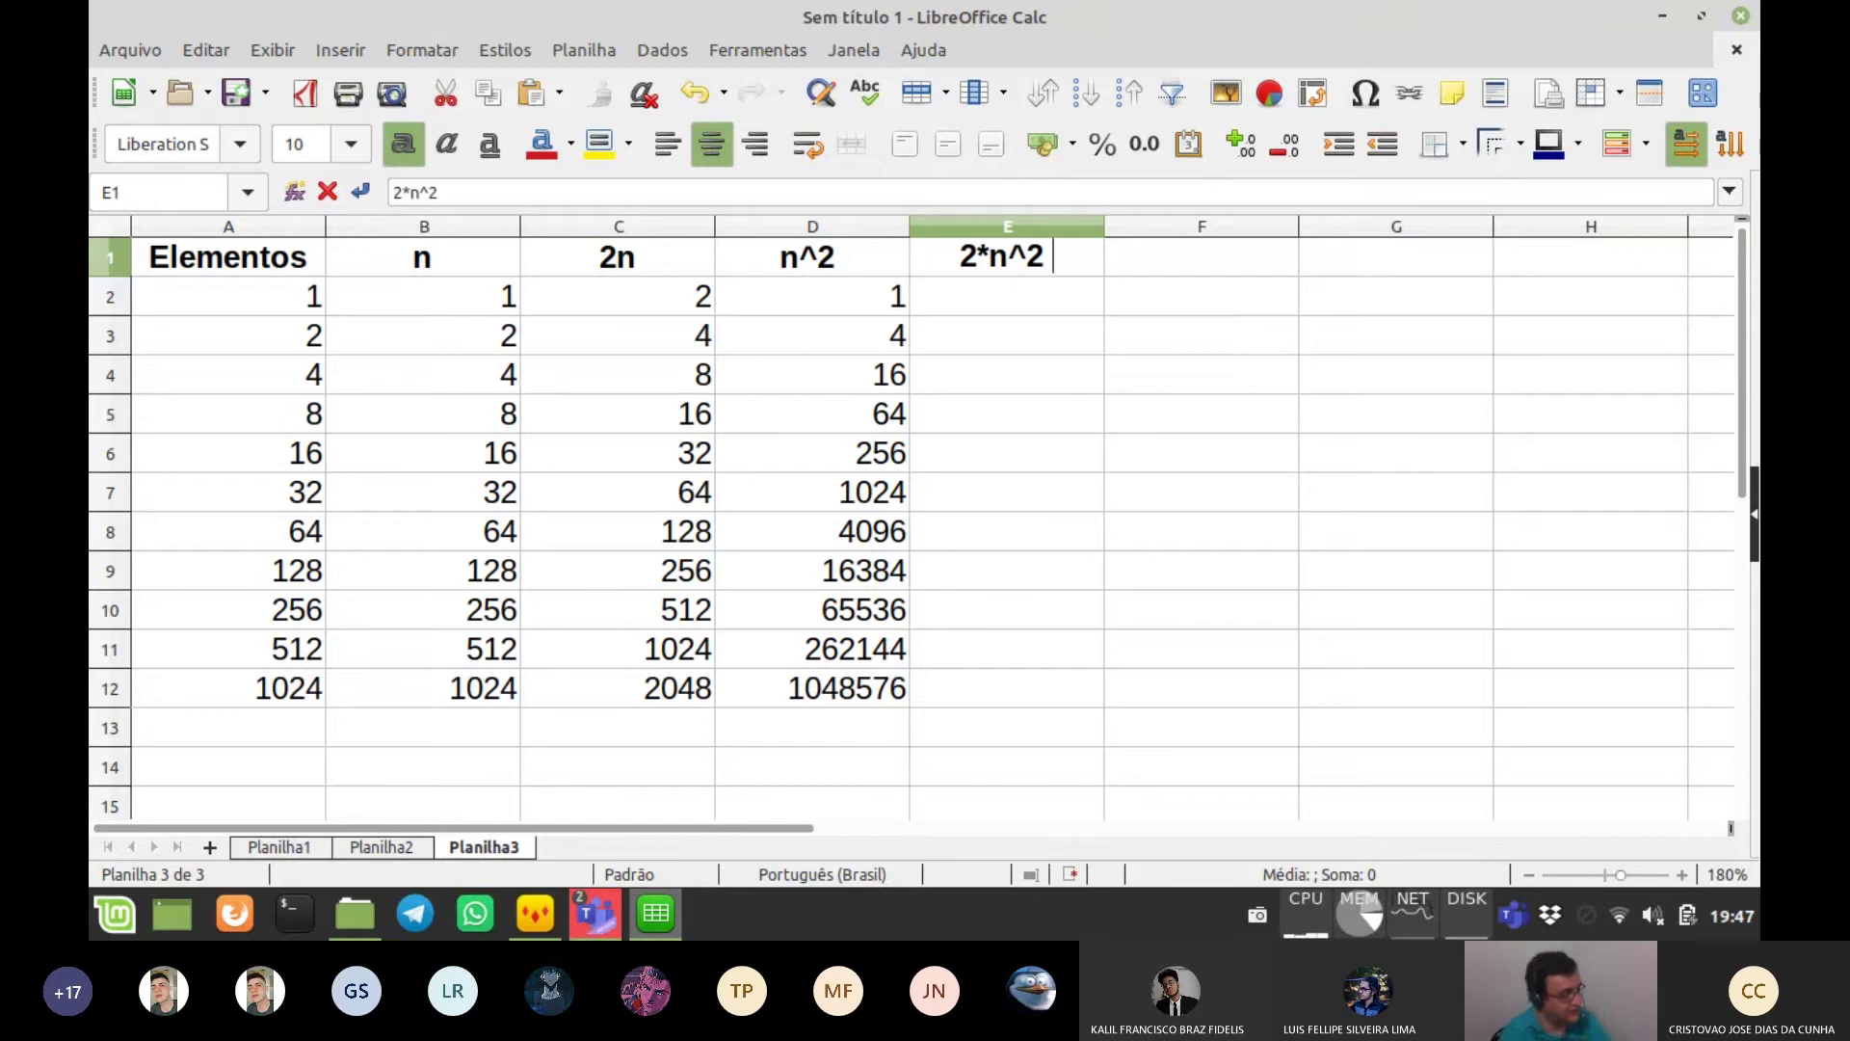
{"action": "key", "text": "Return"}
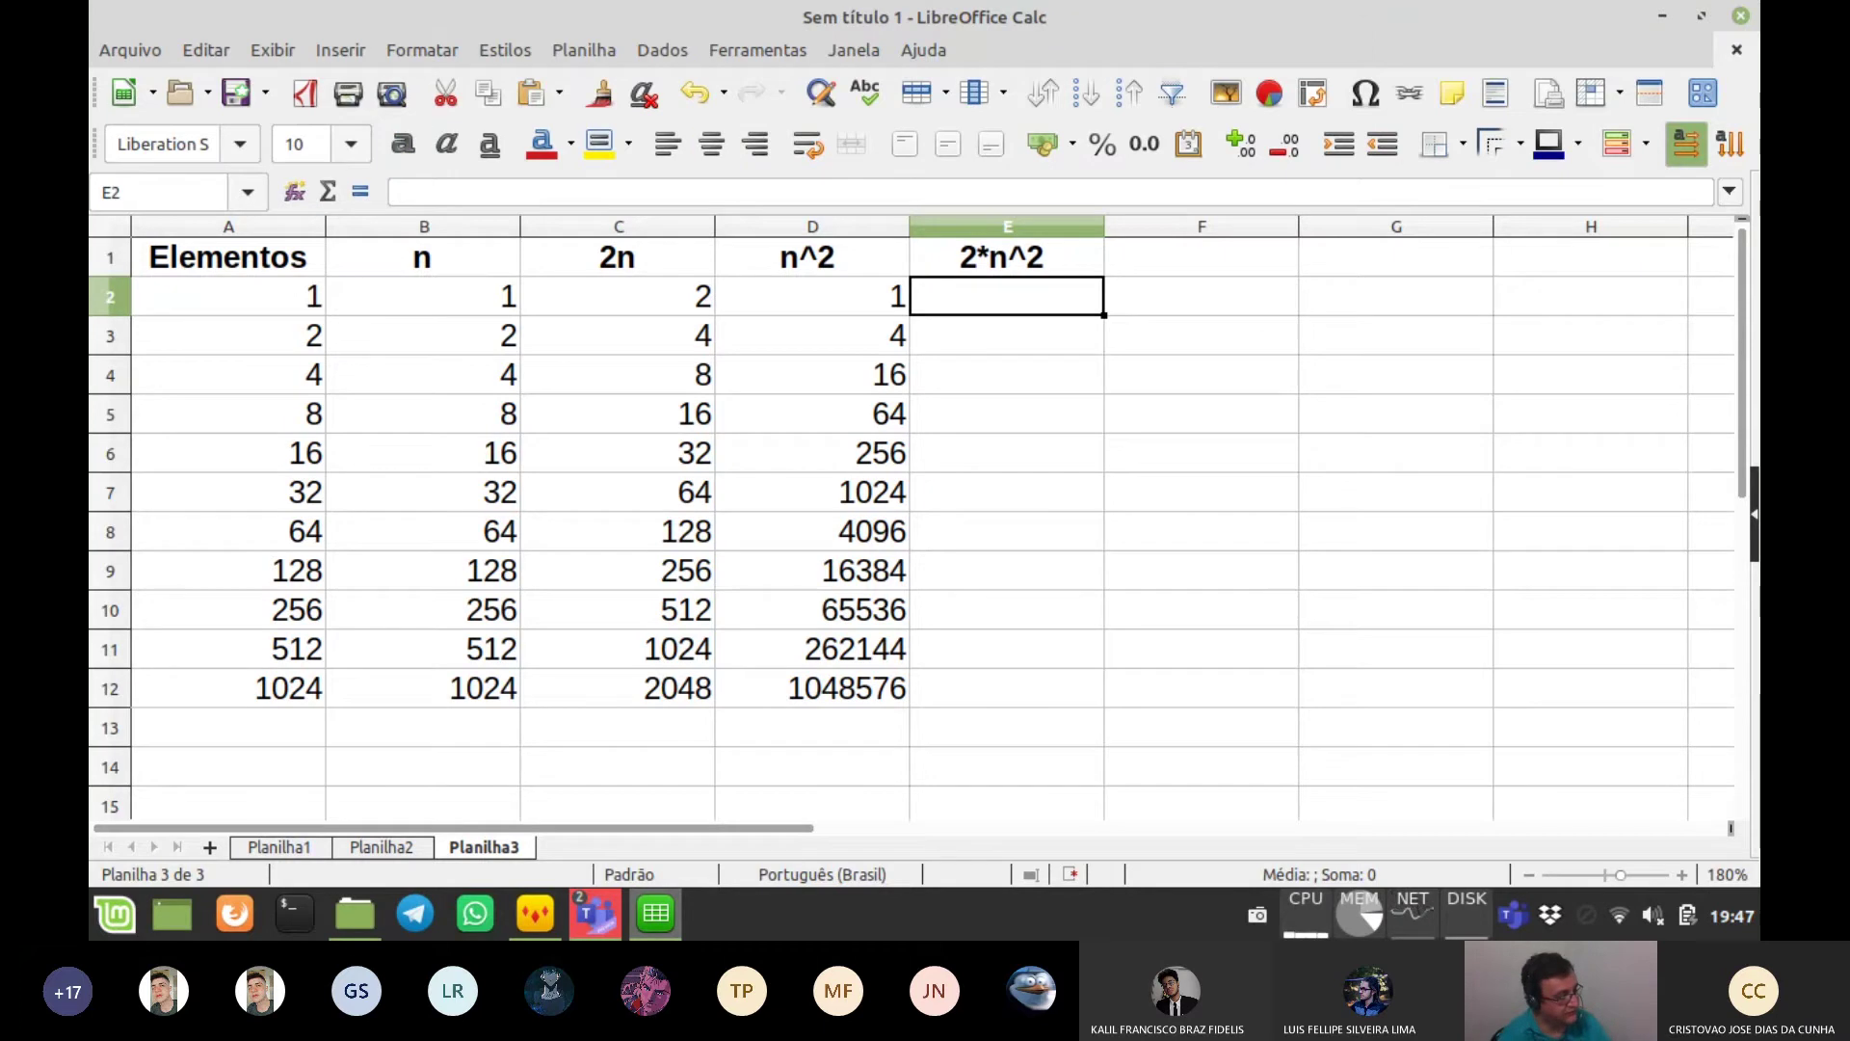
- Enter the formula =2*D2 in E2 and fill it down to E12
{"action": "type", "text": "=2"}
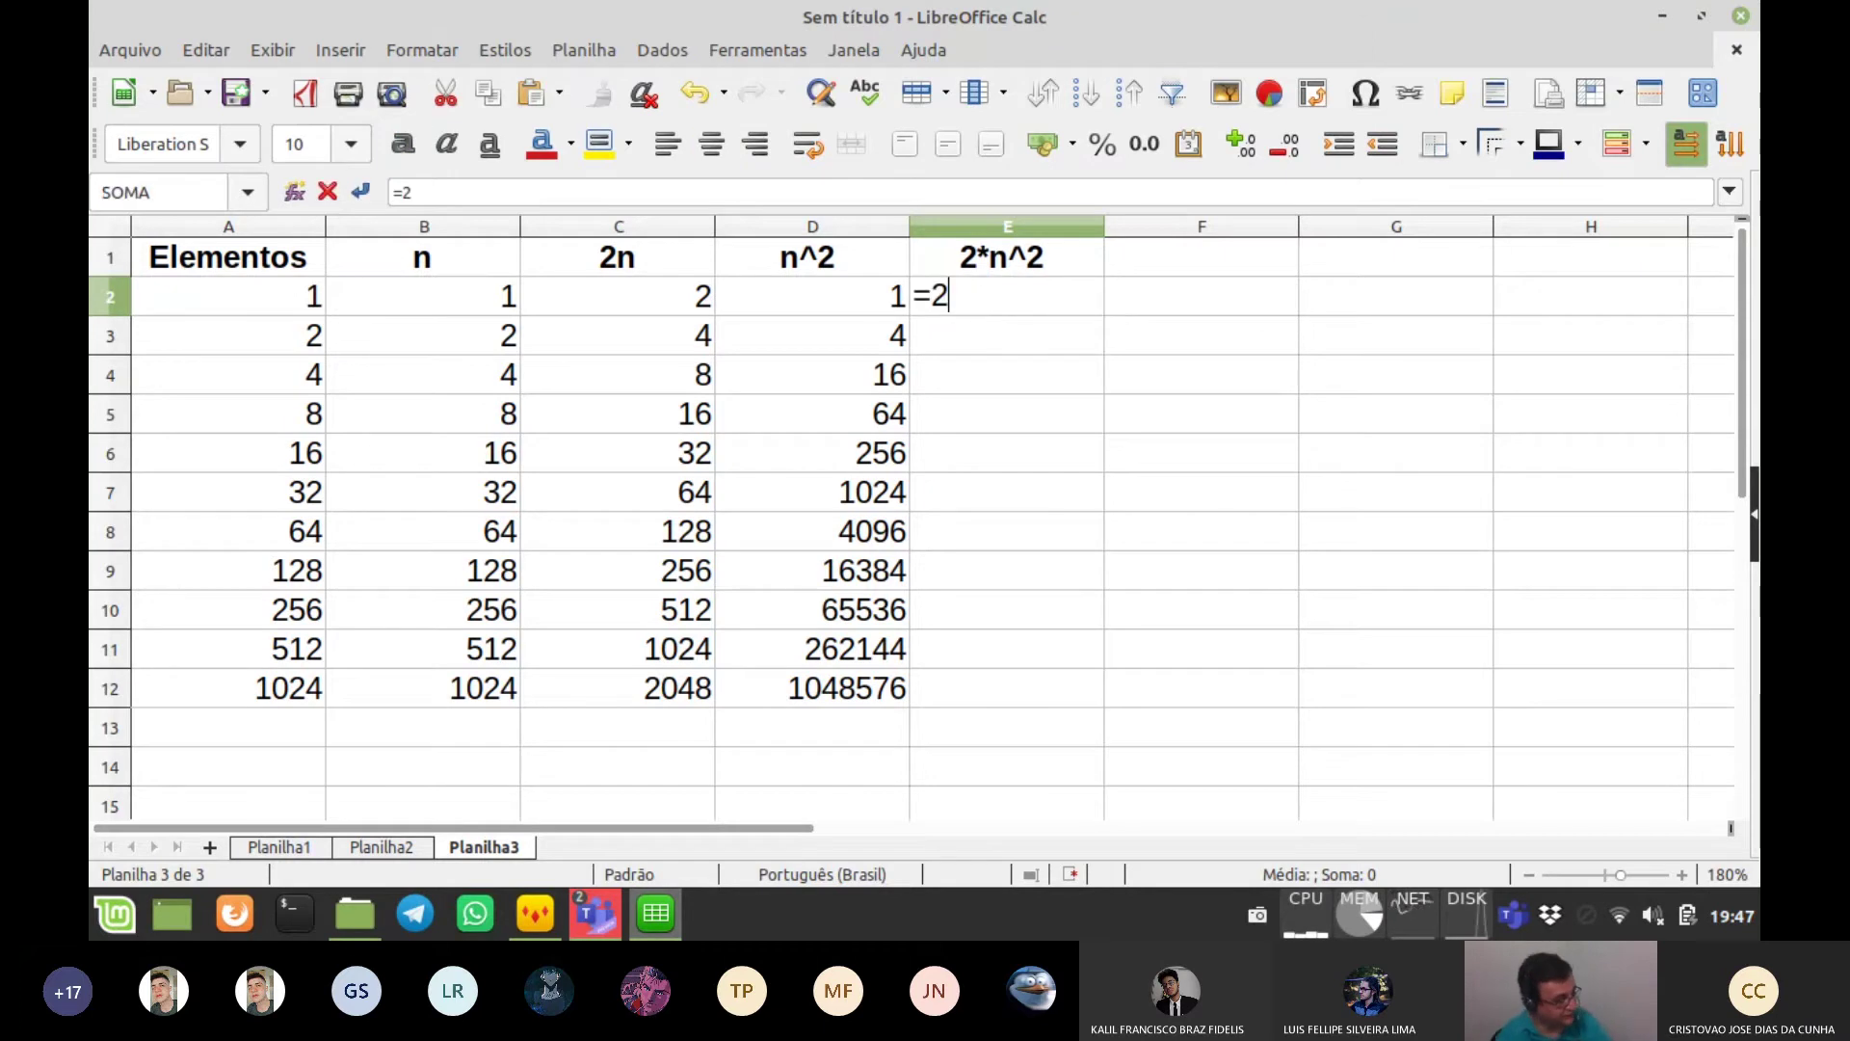
{"action": "type", "text": "*"}
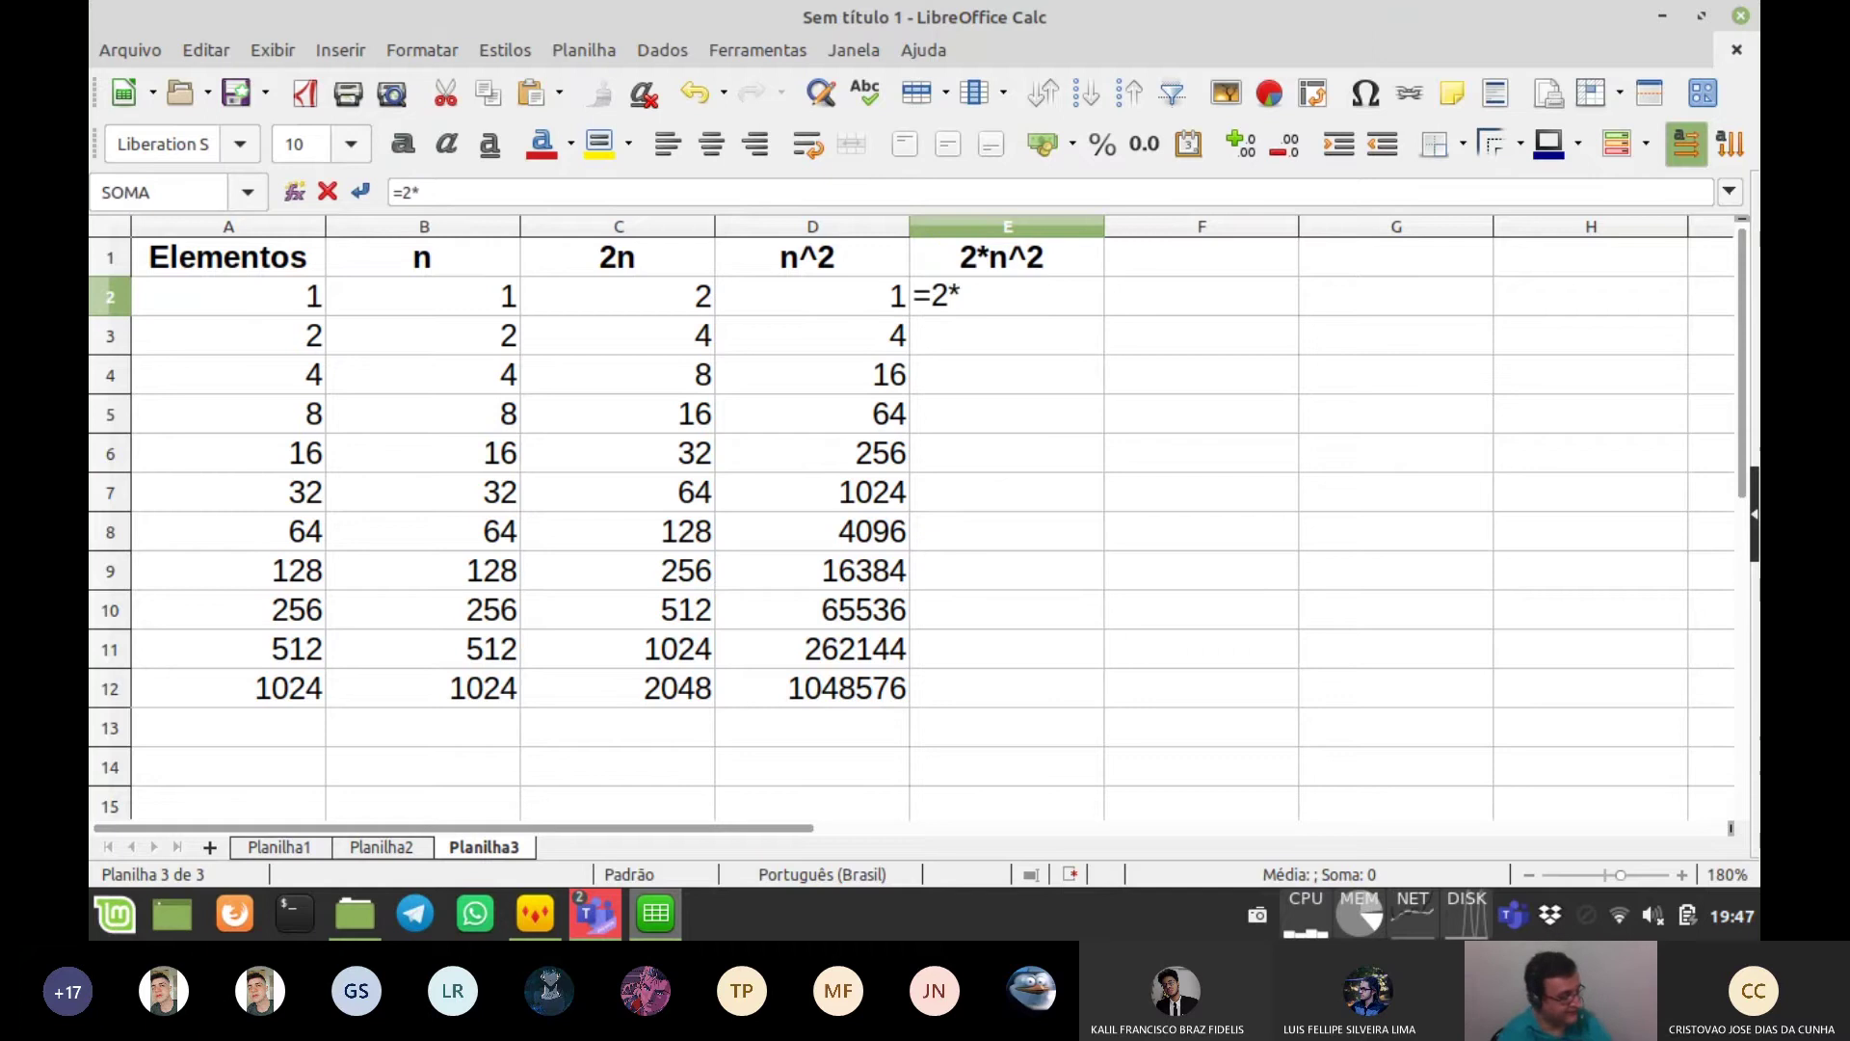
{"action": "key", "text": "Left"}
{"action": "key", "text": "Return"}
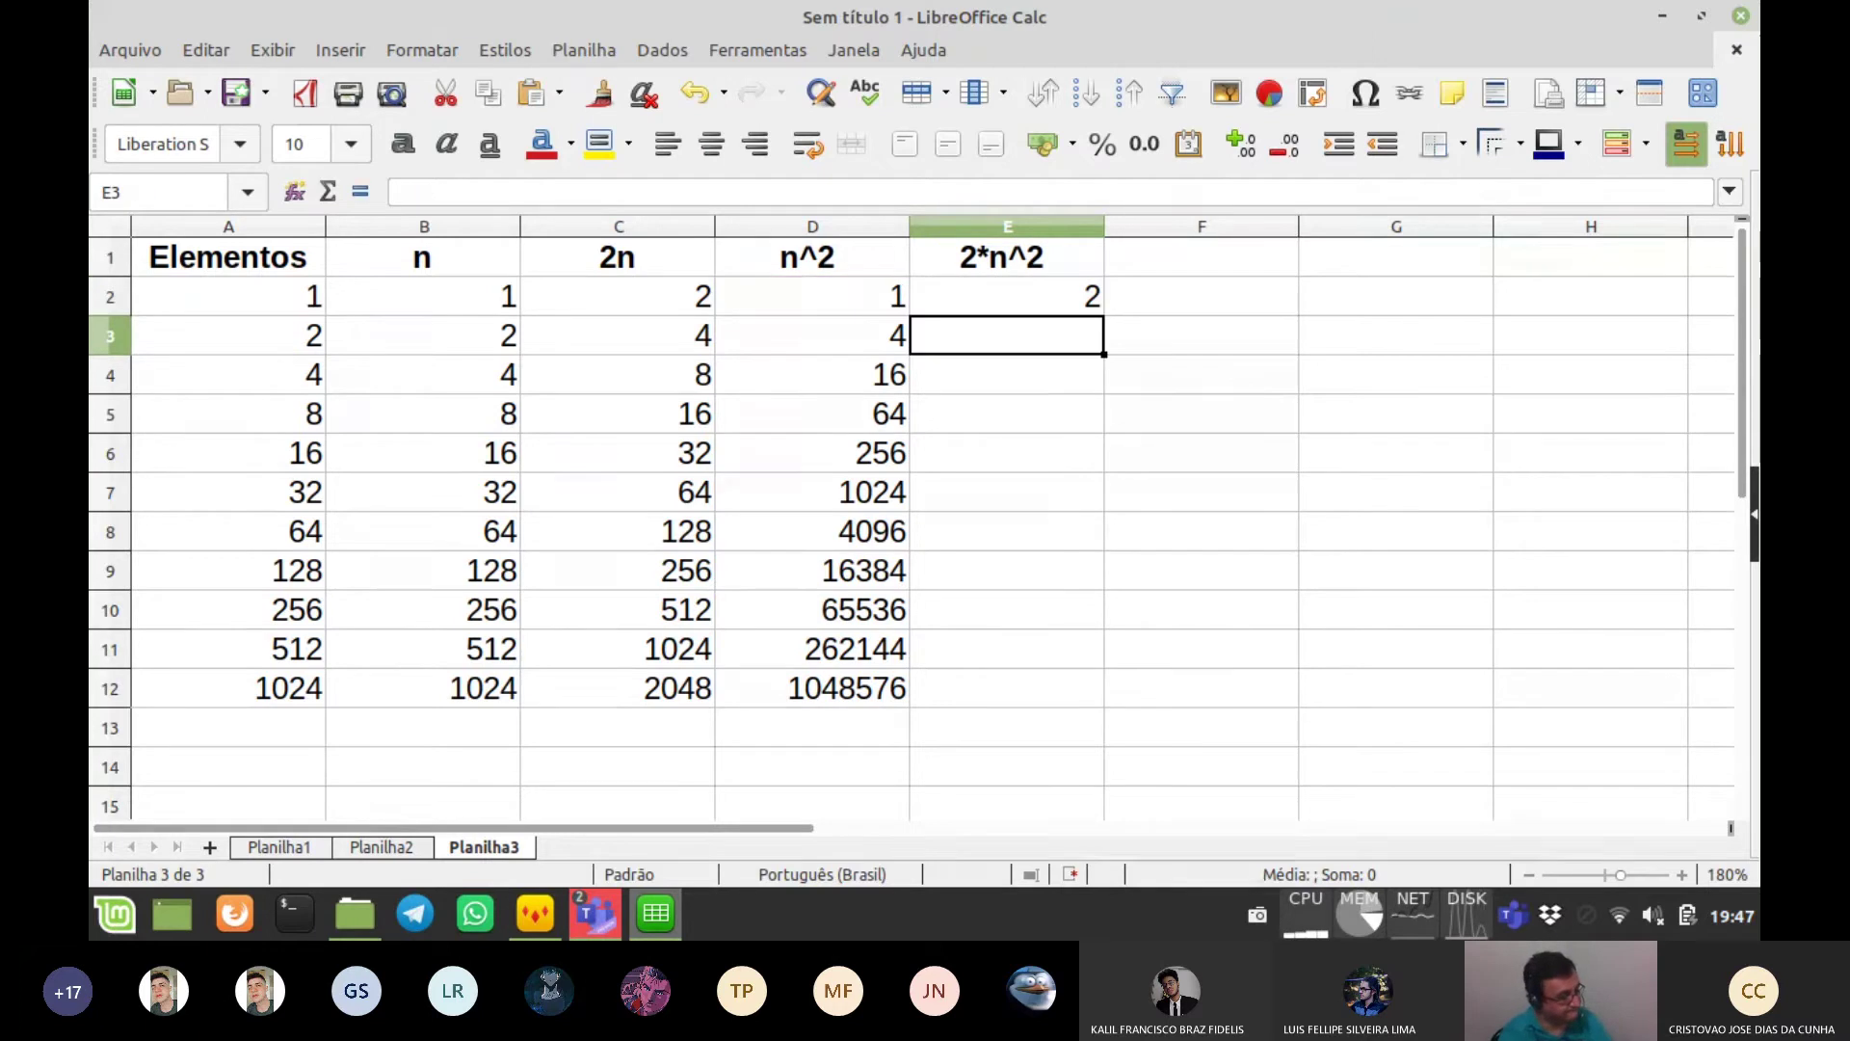
{"action": "key", "text": "Up"}
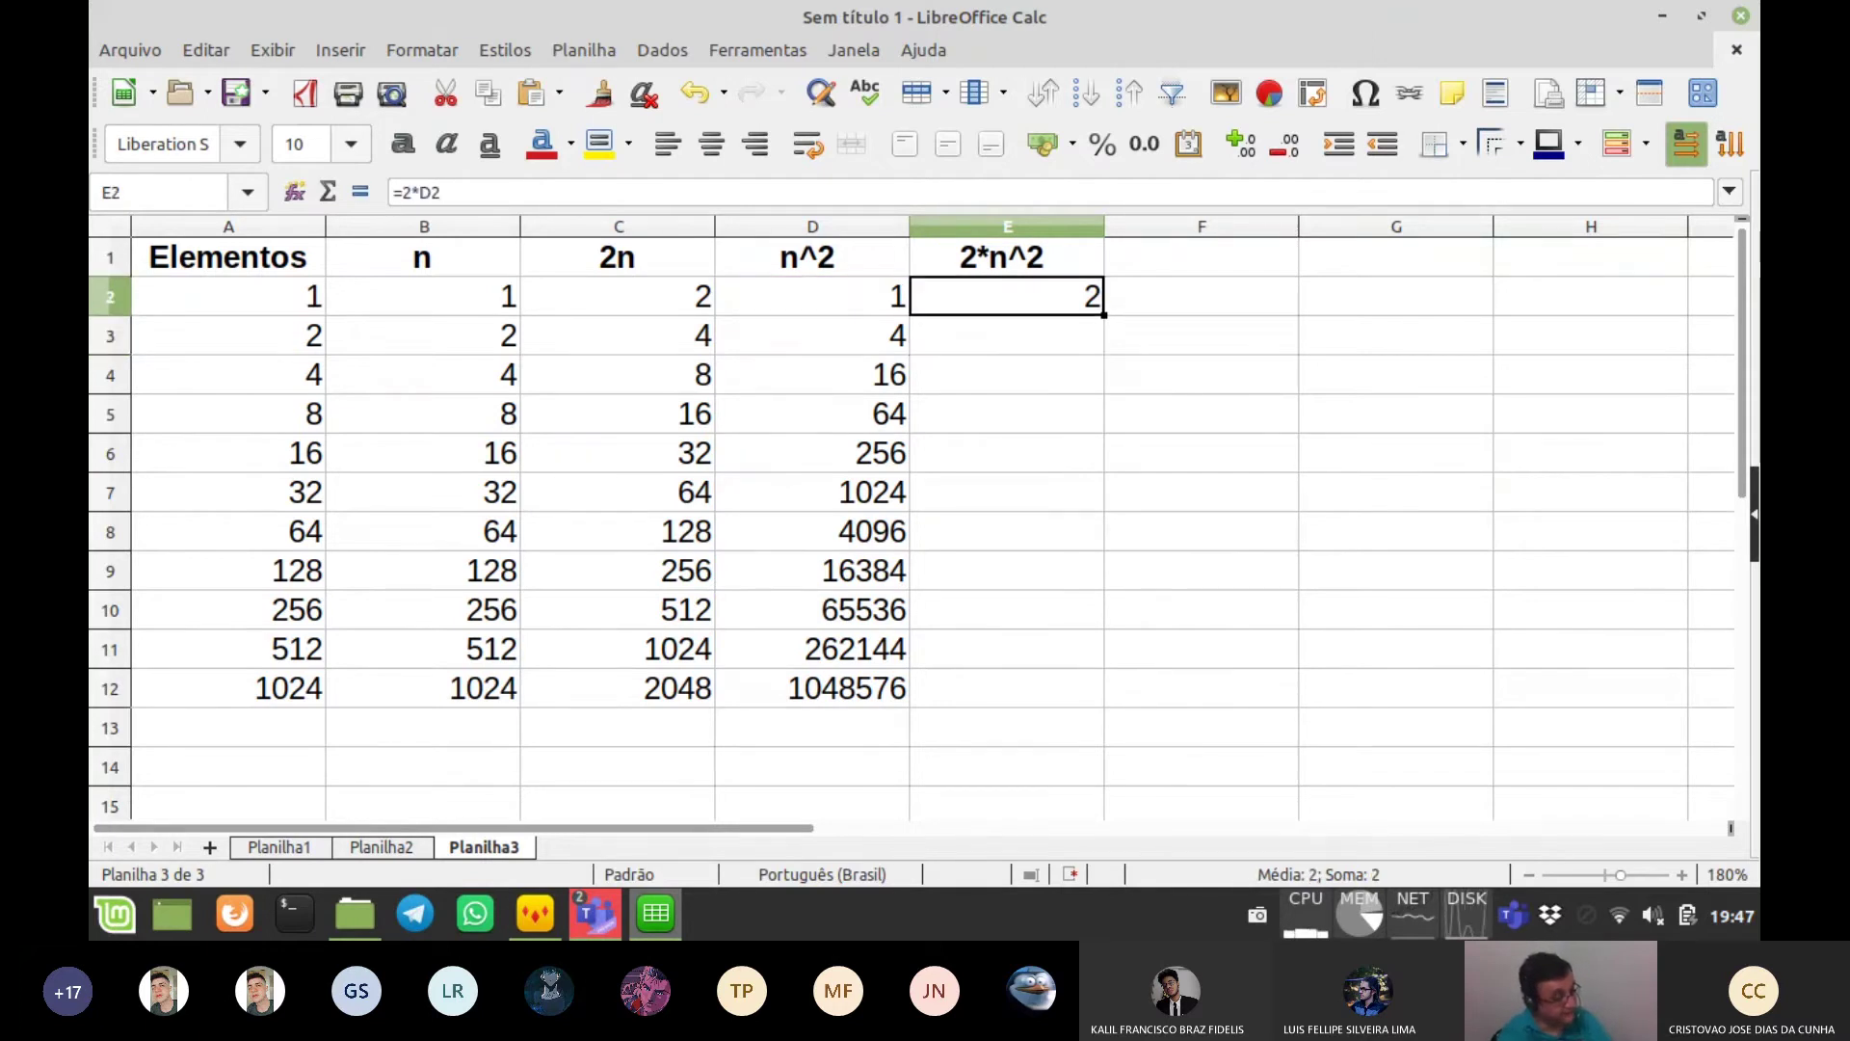
{"action": "double_click", "coordinate": [1104, 315]}
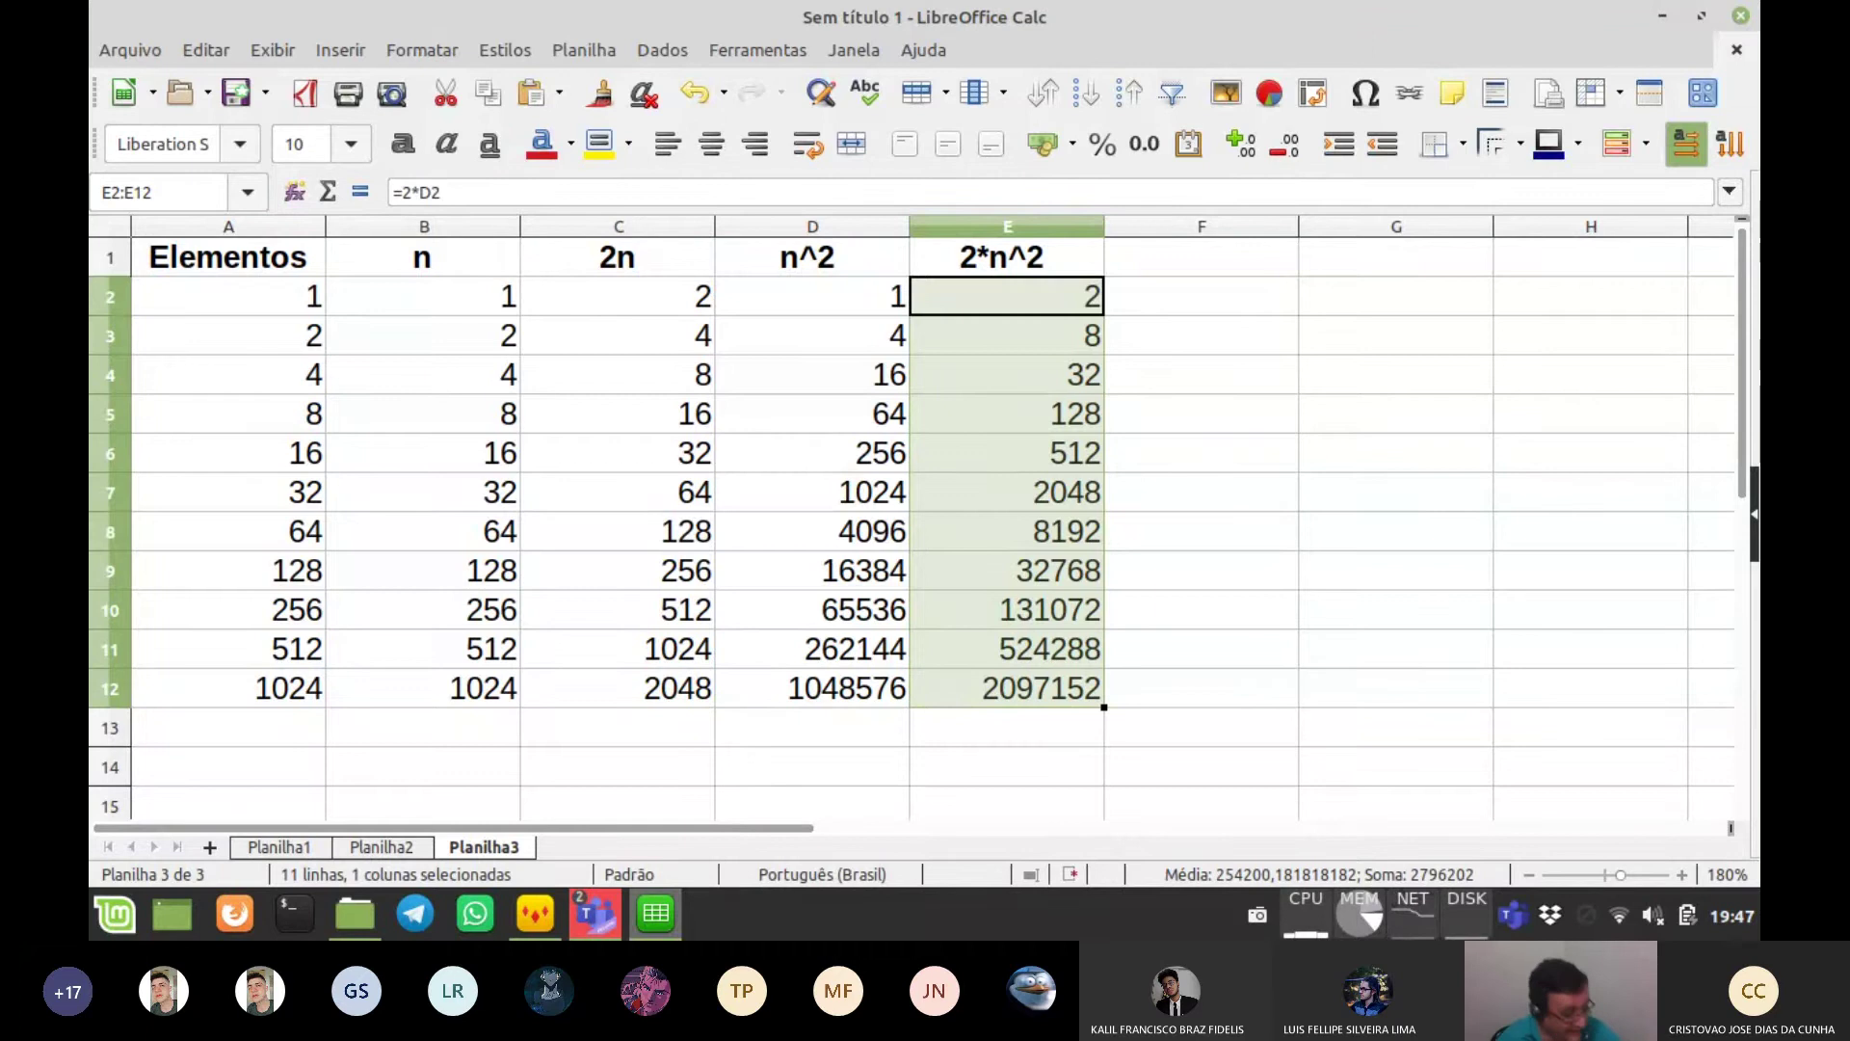
- Fit the widths of columns A through E to their contents
{"action": "scroll", "coordinate": [910, 517], "scroll_direction": "down", "scroll_amount": 1}
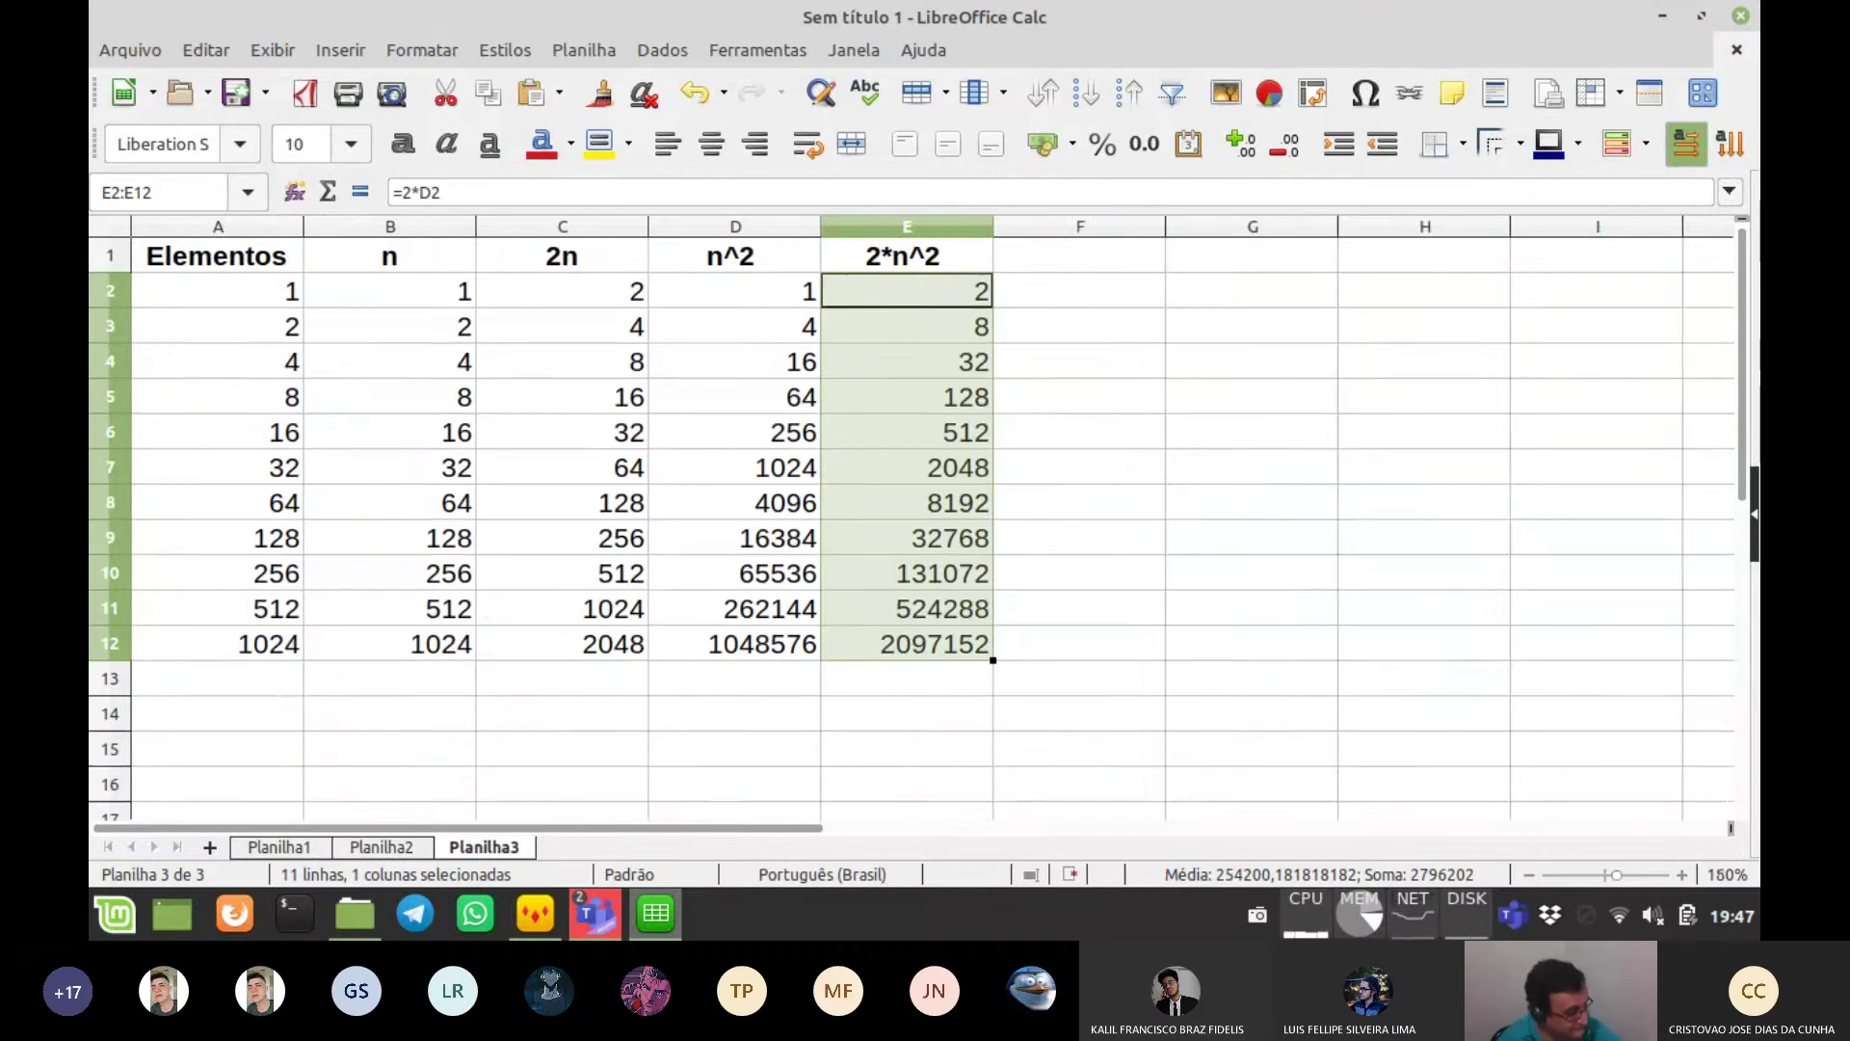
{"action": "scroll", "coordinate": [910, 518], "scroll_direction": "down", "scroll_amount": 1}
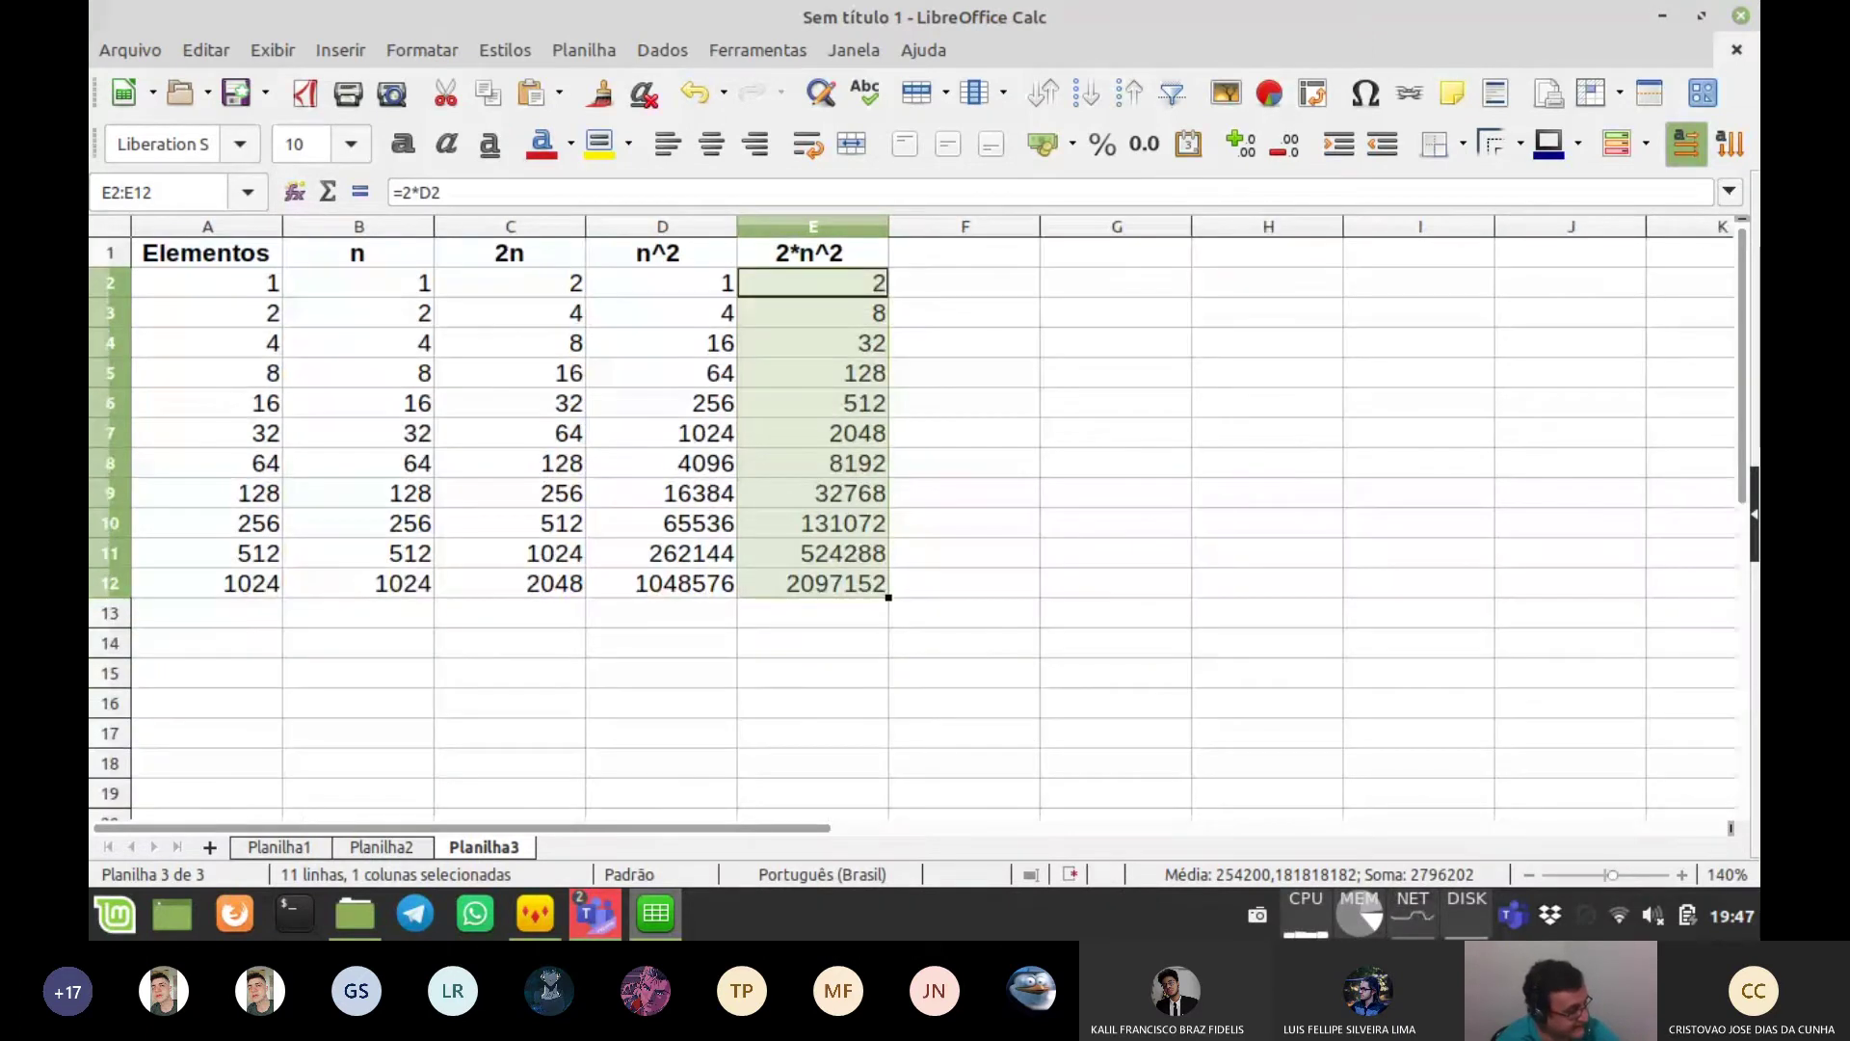
{"action": "left_click_drag", "start_coordinate": [207, 227], "coordinate": [812, 227]}
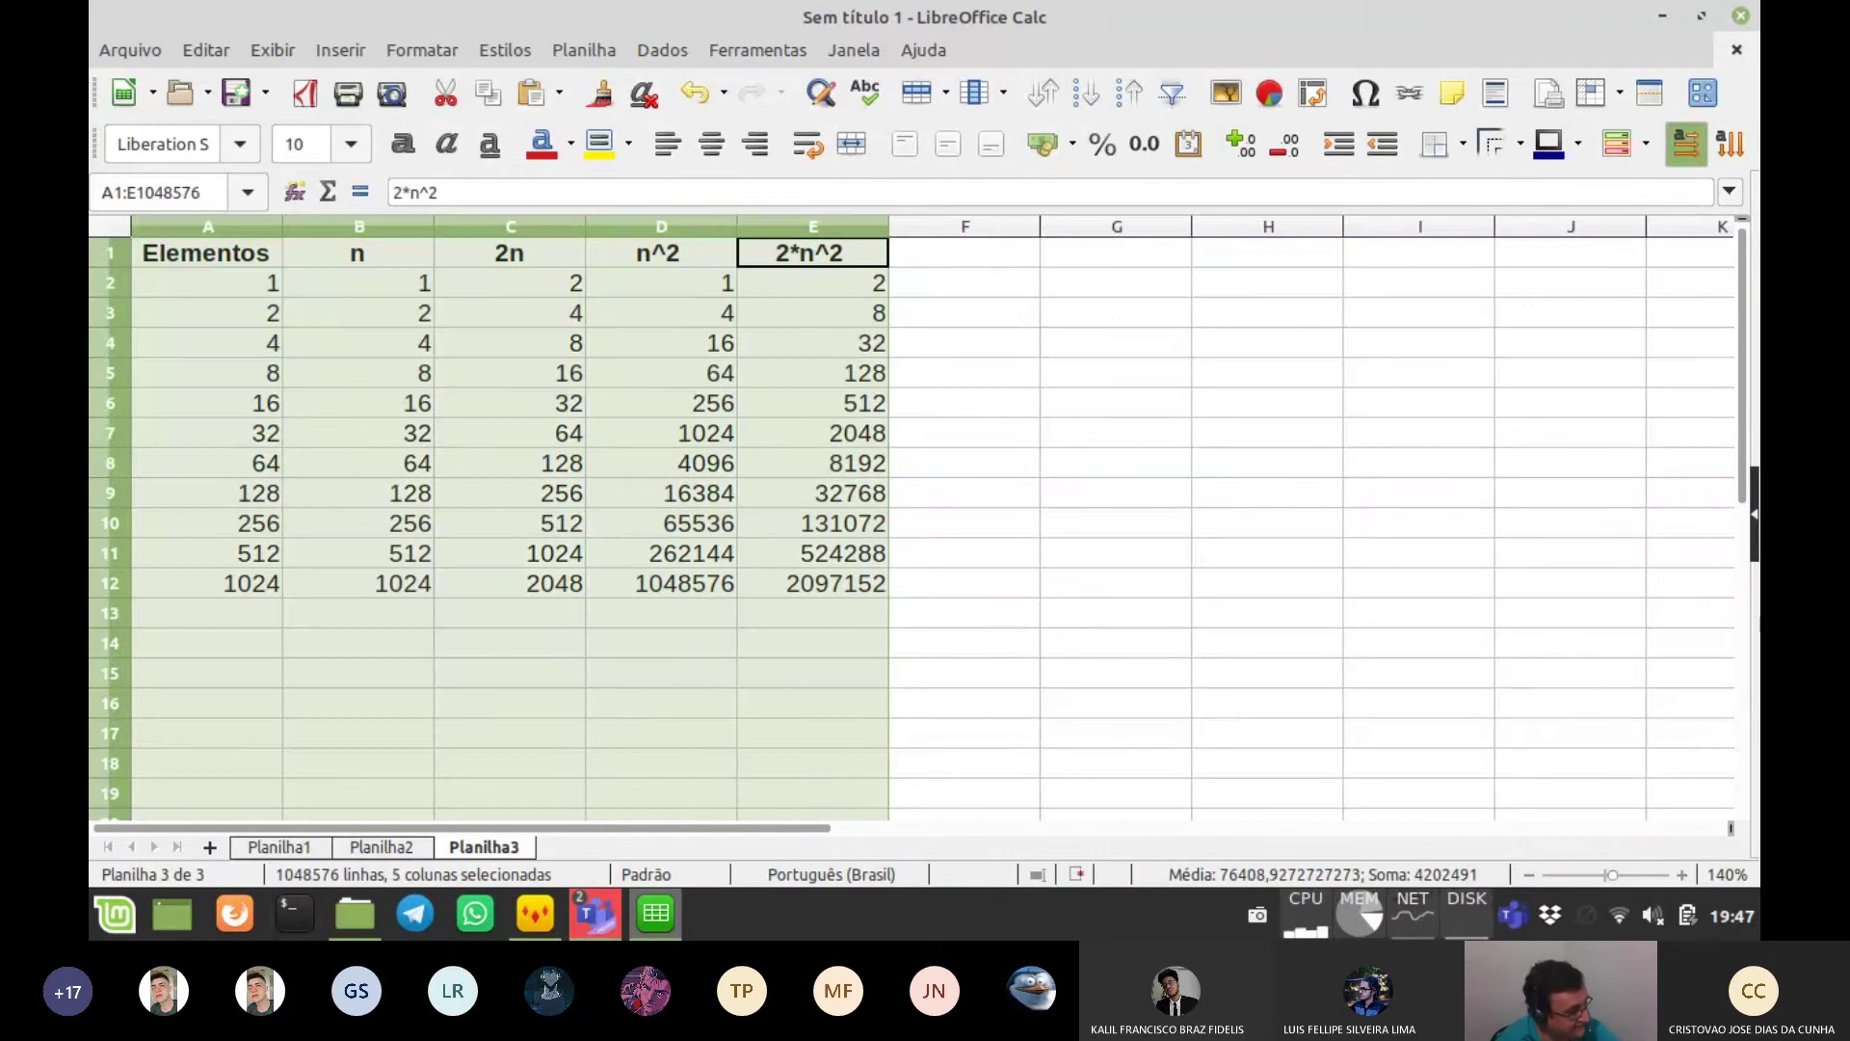
{"action": "double_click", "coordinate": [889, 226]}
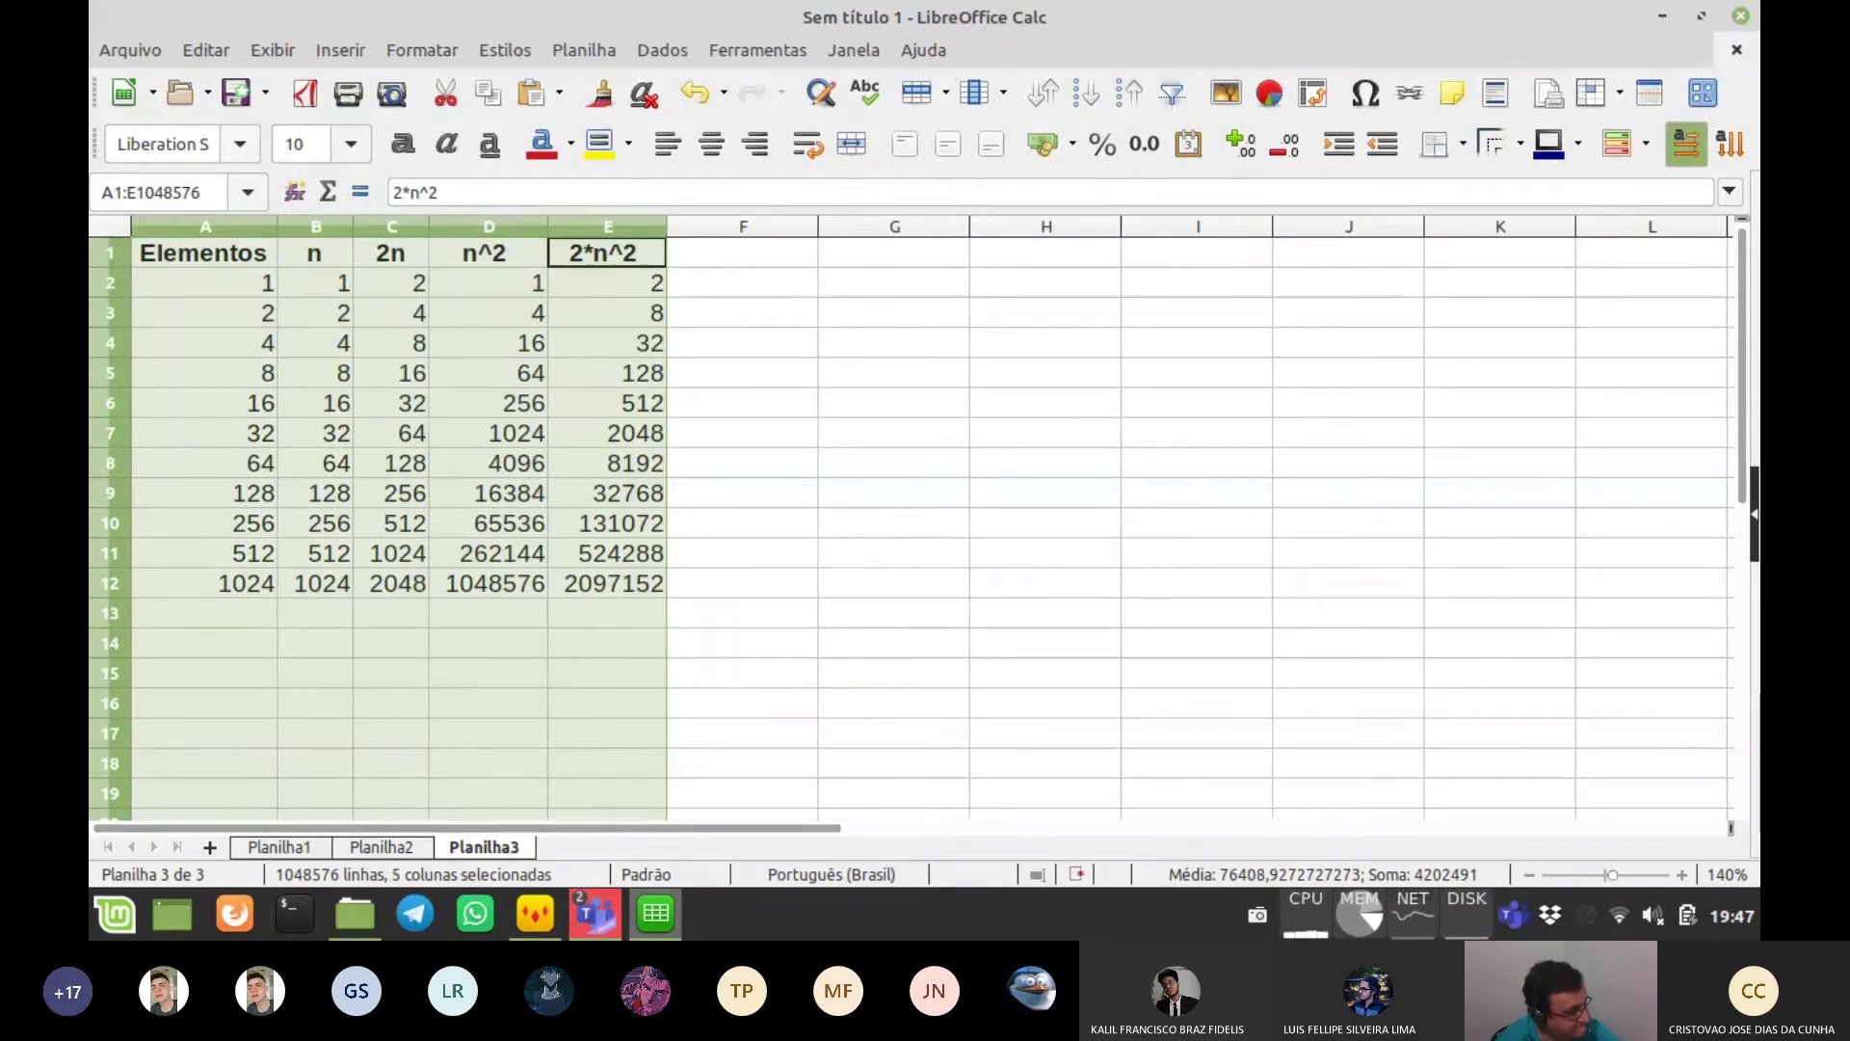
- Enter the header n^3 in F1, keeping the caret notation for the exponent
{"action": "left_click", "coordinate": [742, 252]}
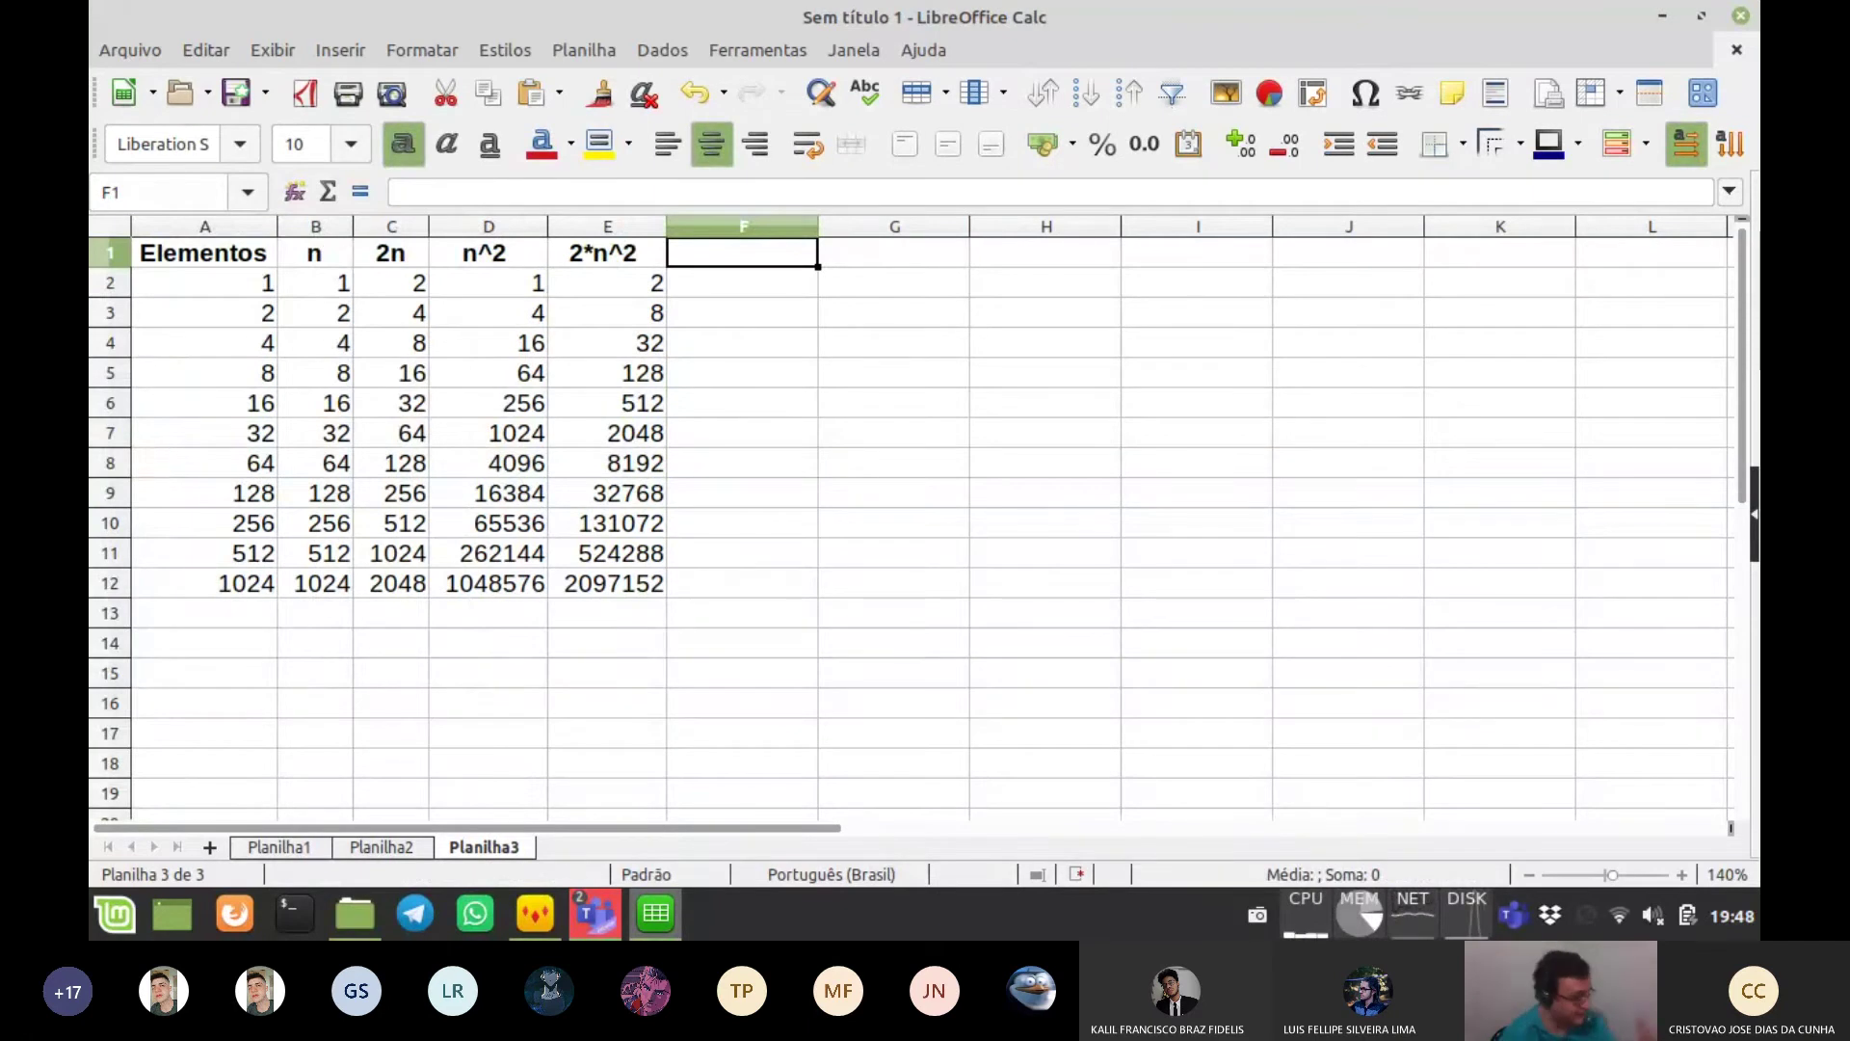
{"action": "type", "text": "n"}
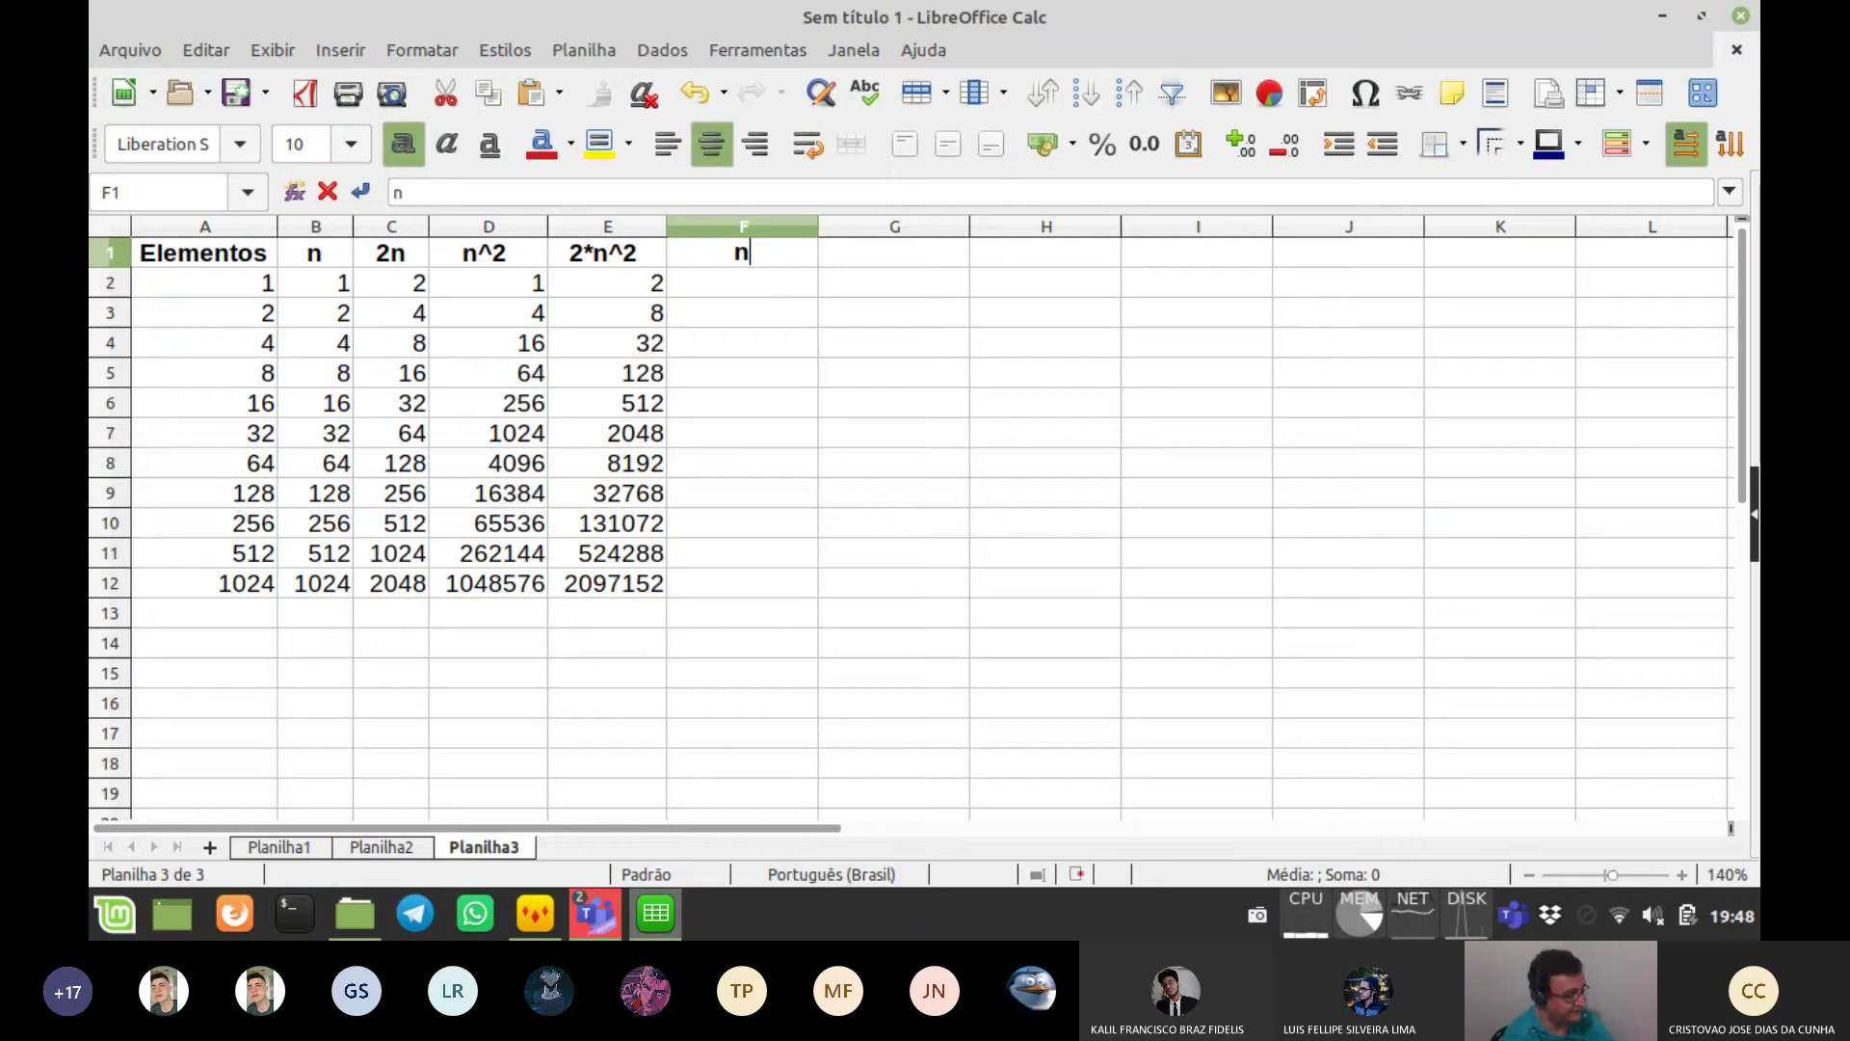
{"action": "type", "text": "^3"}
{"action": "key", "text": "ctrl+z"}
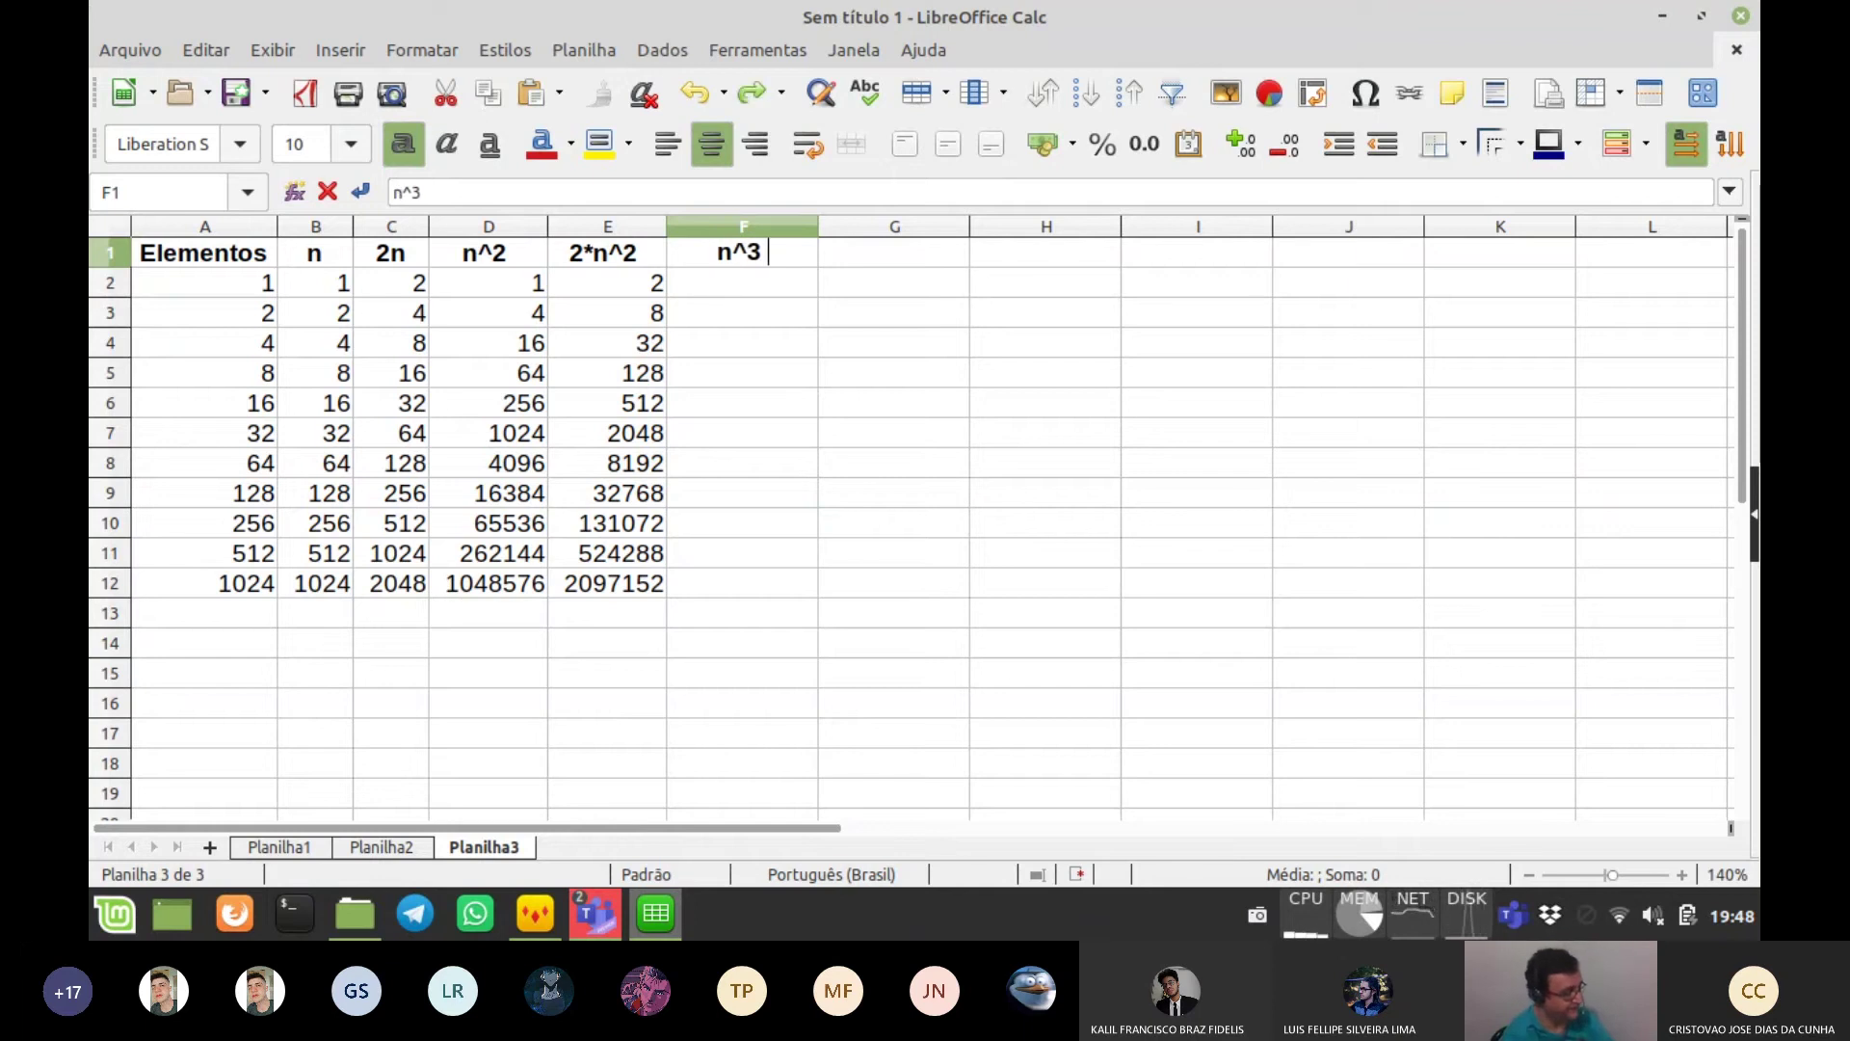
{"action": "key", "text": "Return"}
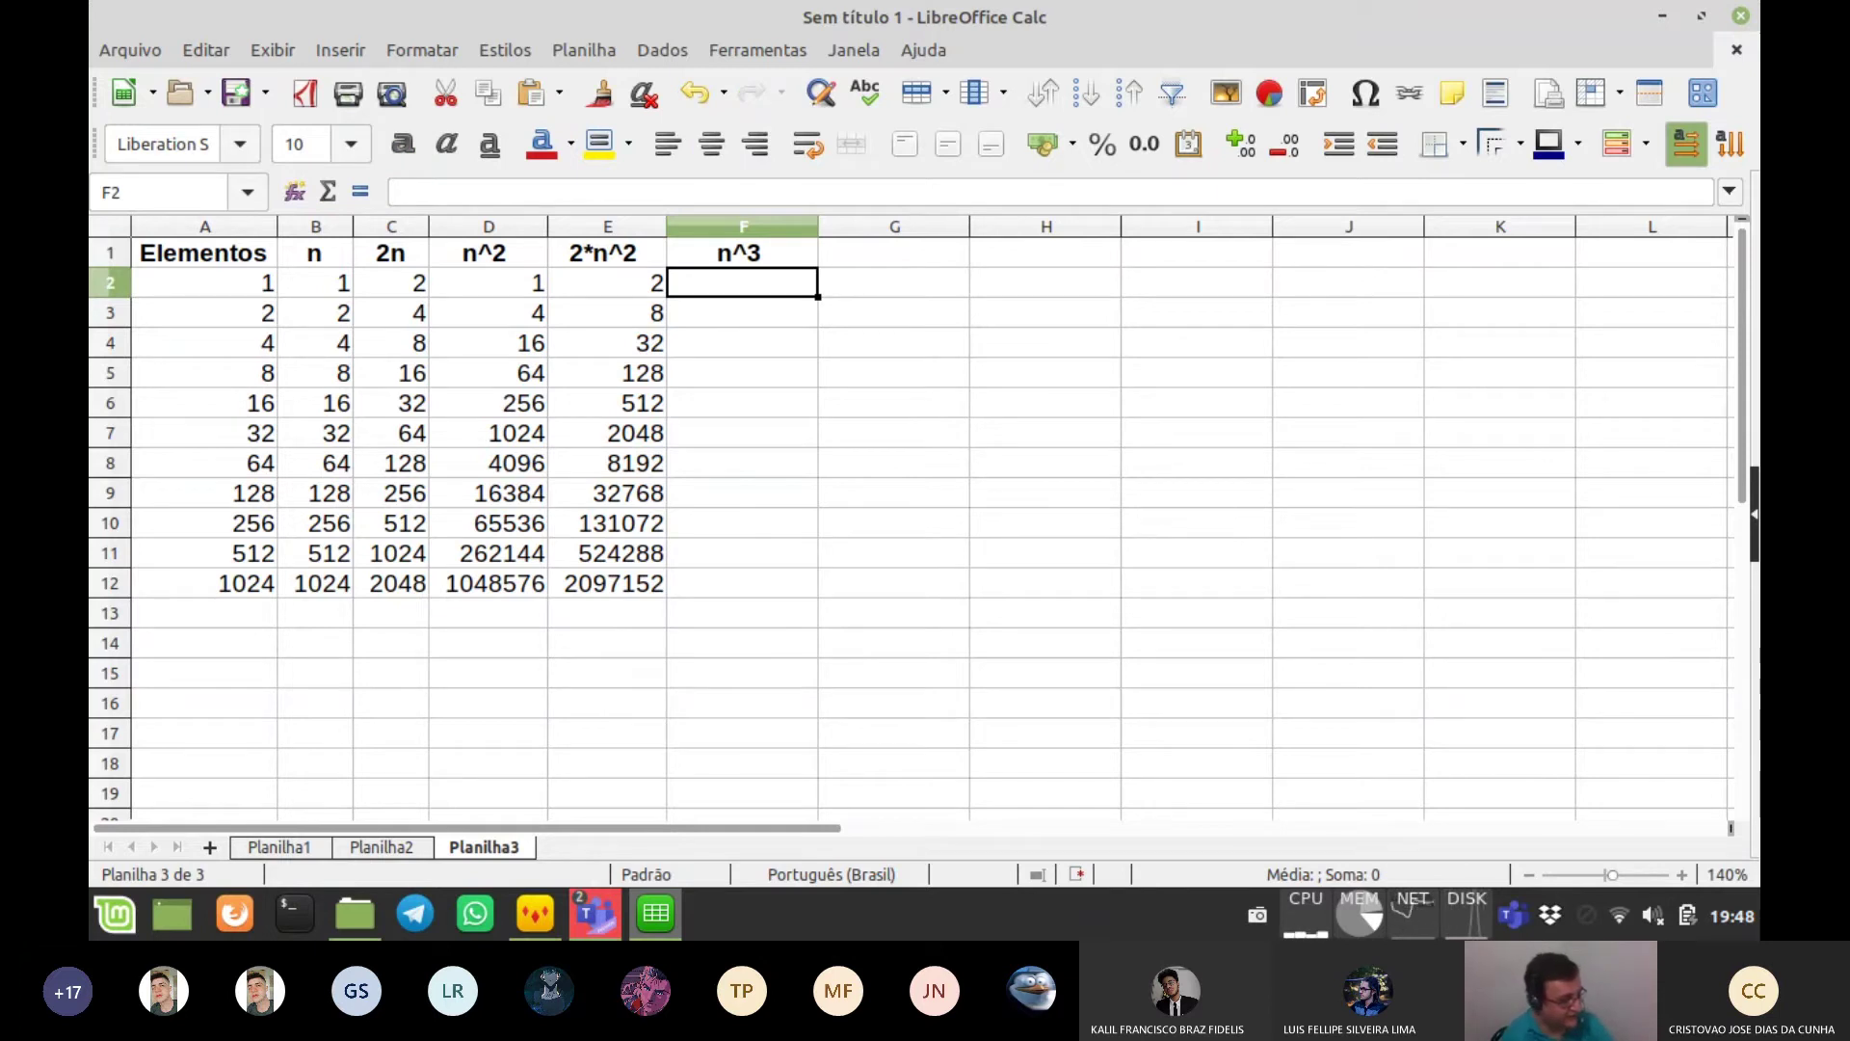
- Enter the formula =POTÊNCIA(B2;3) in F2 to compute the cube of n
{"action": "type", "text": "="}
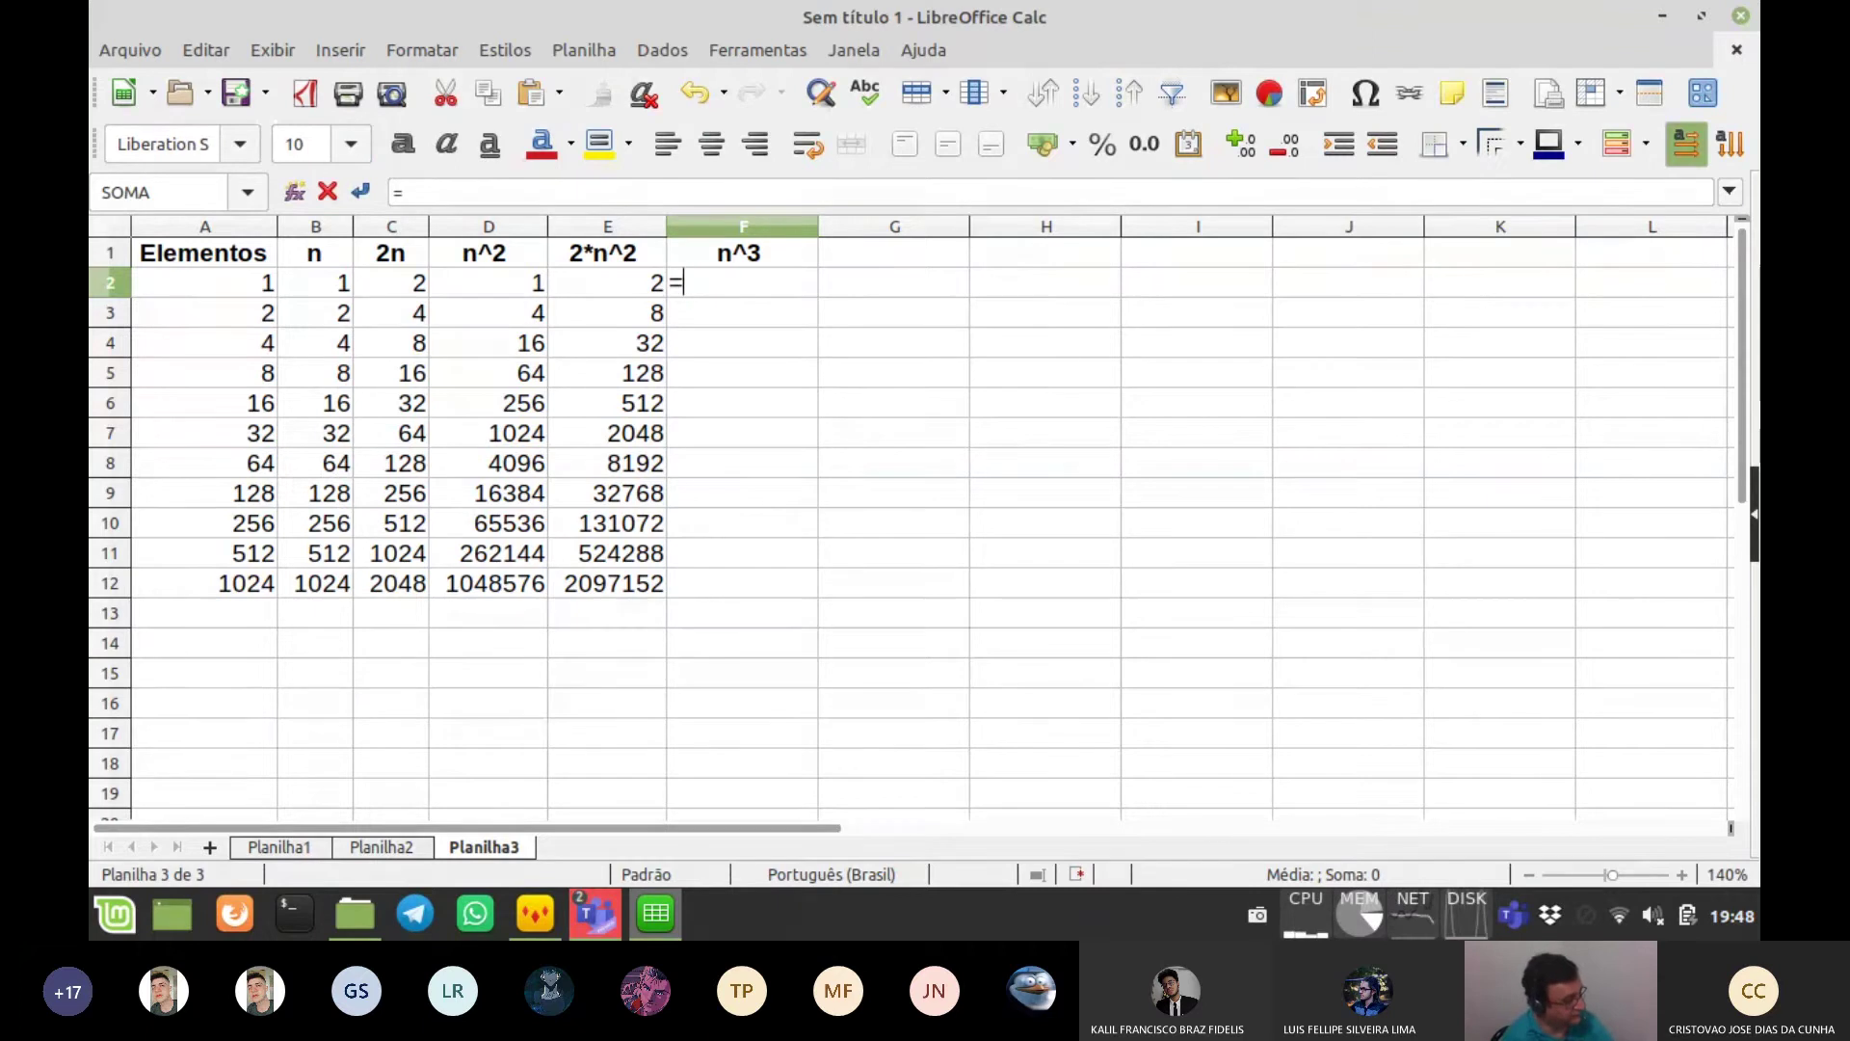
{"action": "type", "text": "p"}
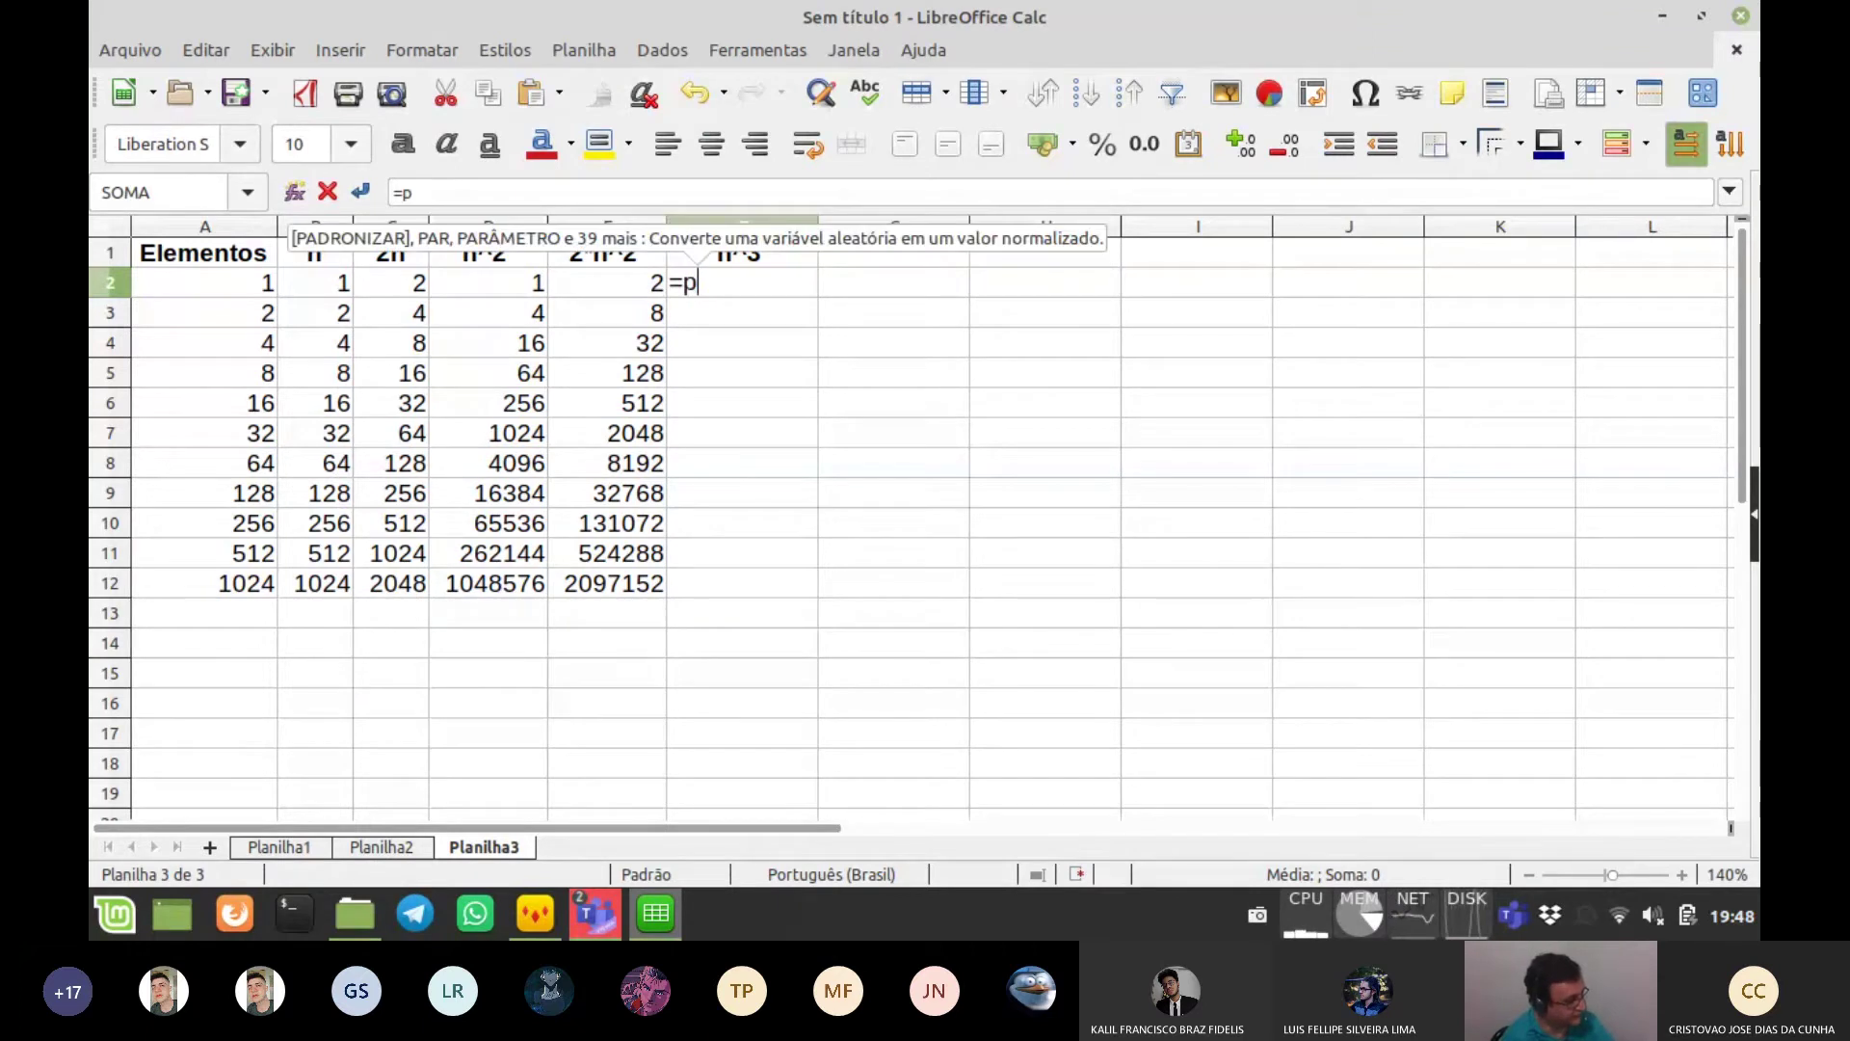
{"action": "type", "text": "o"}
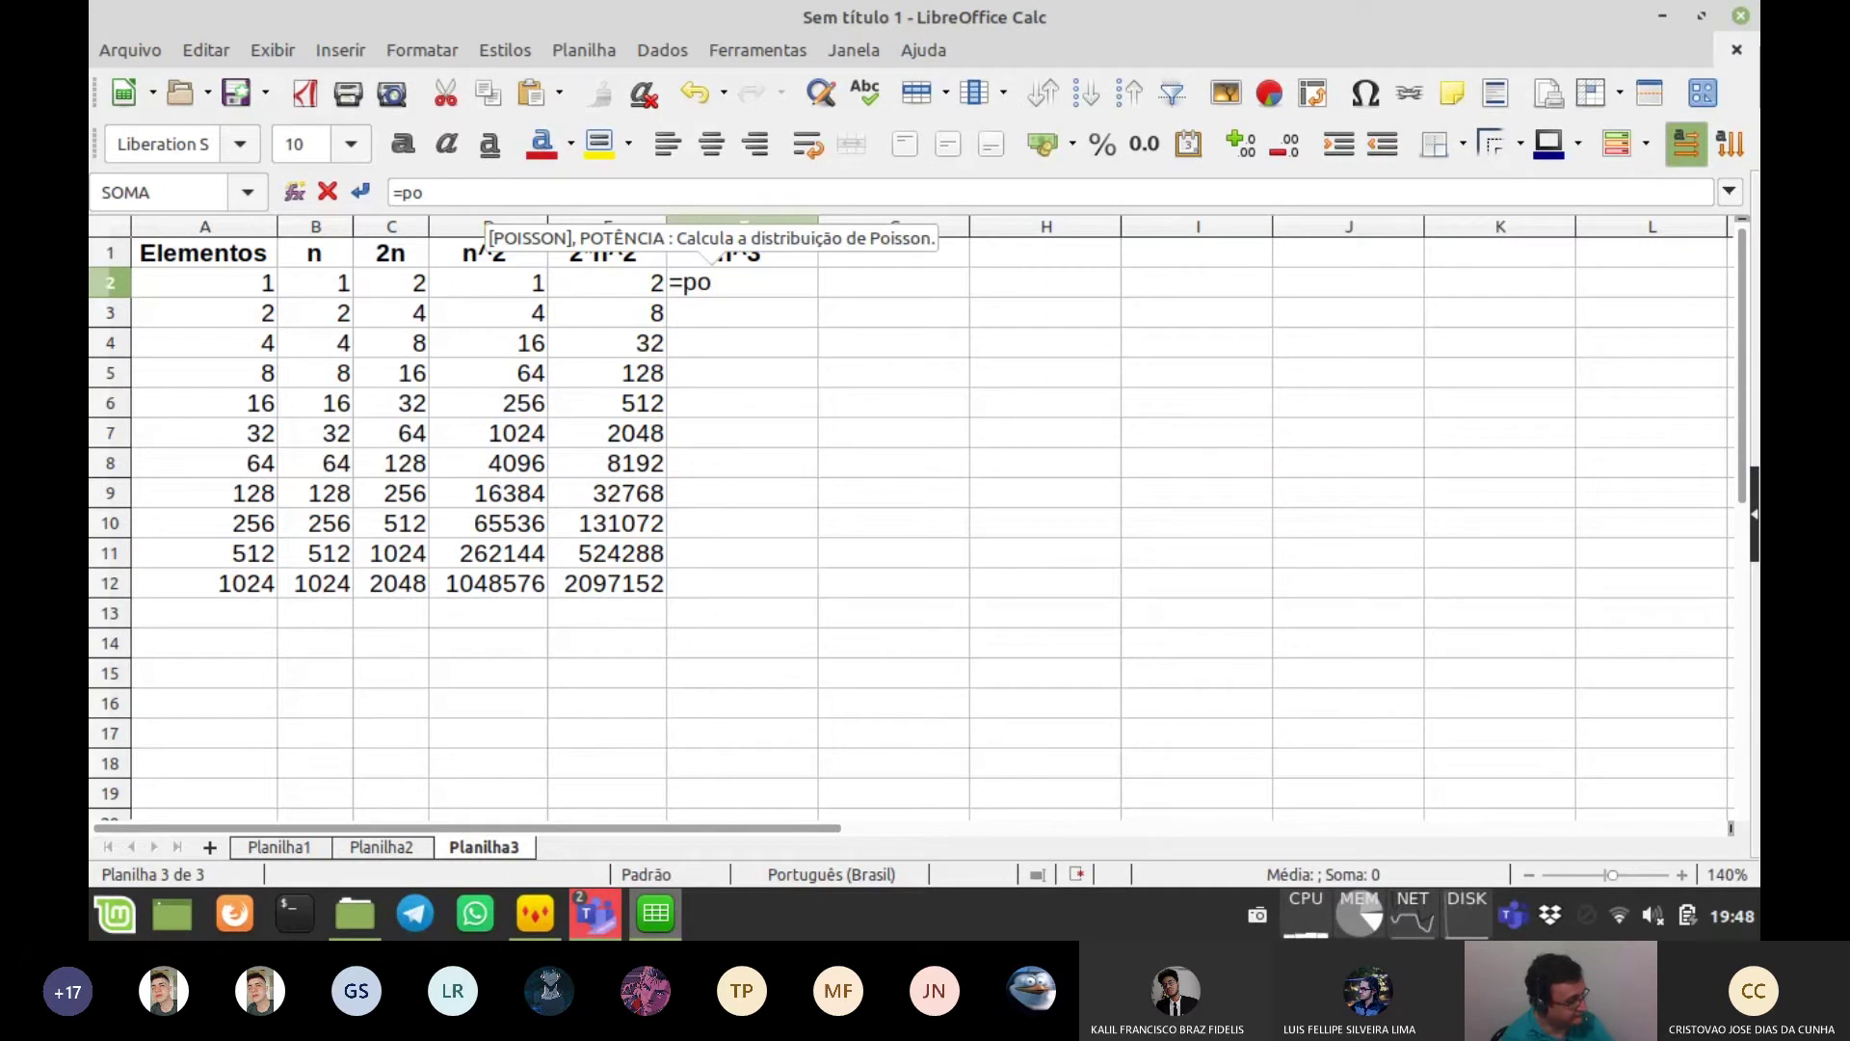
{"action": "type", "text": "t"}
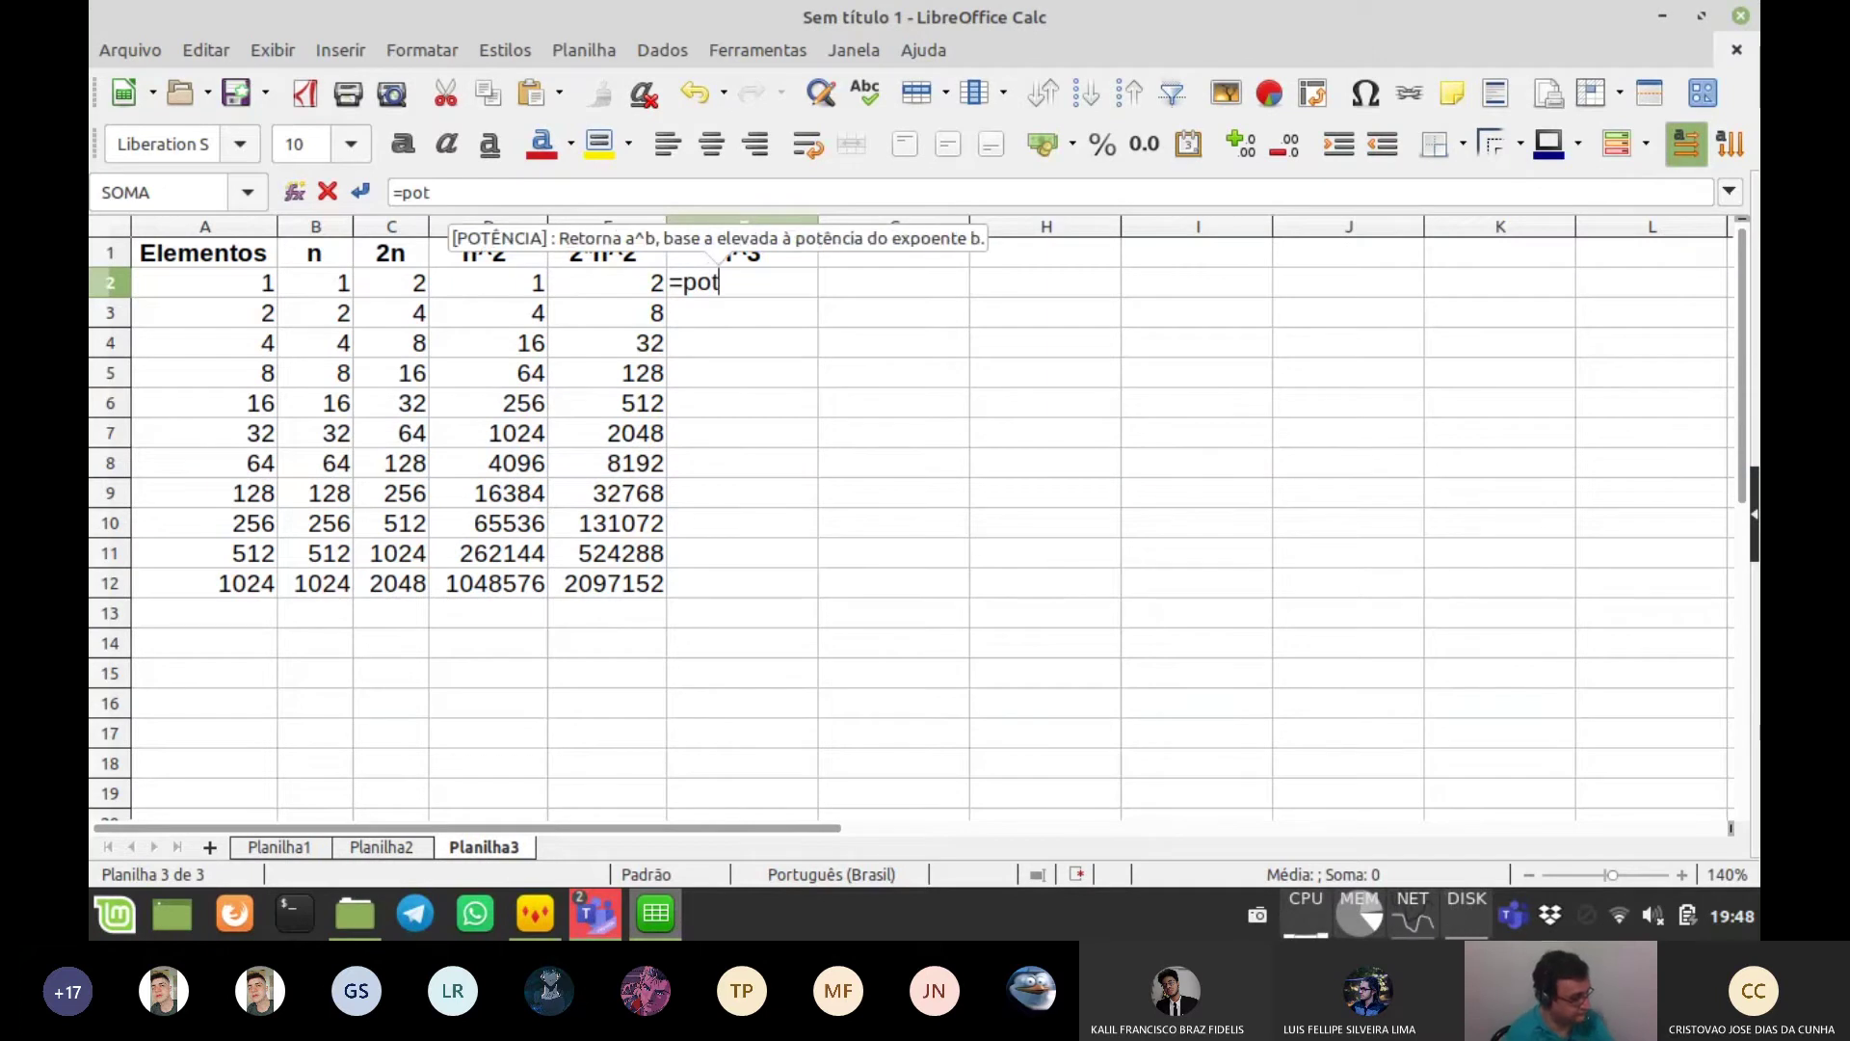
{"action": "type", "text": "ência("}
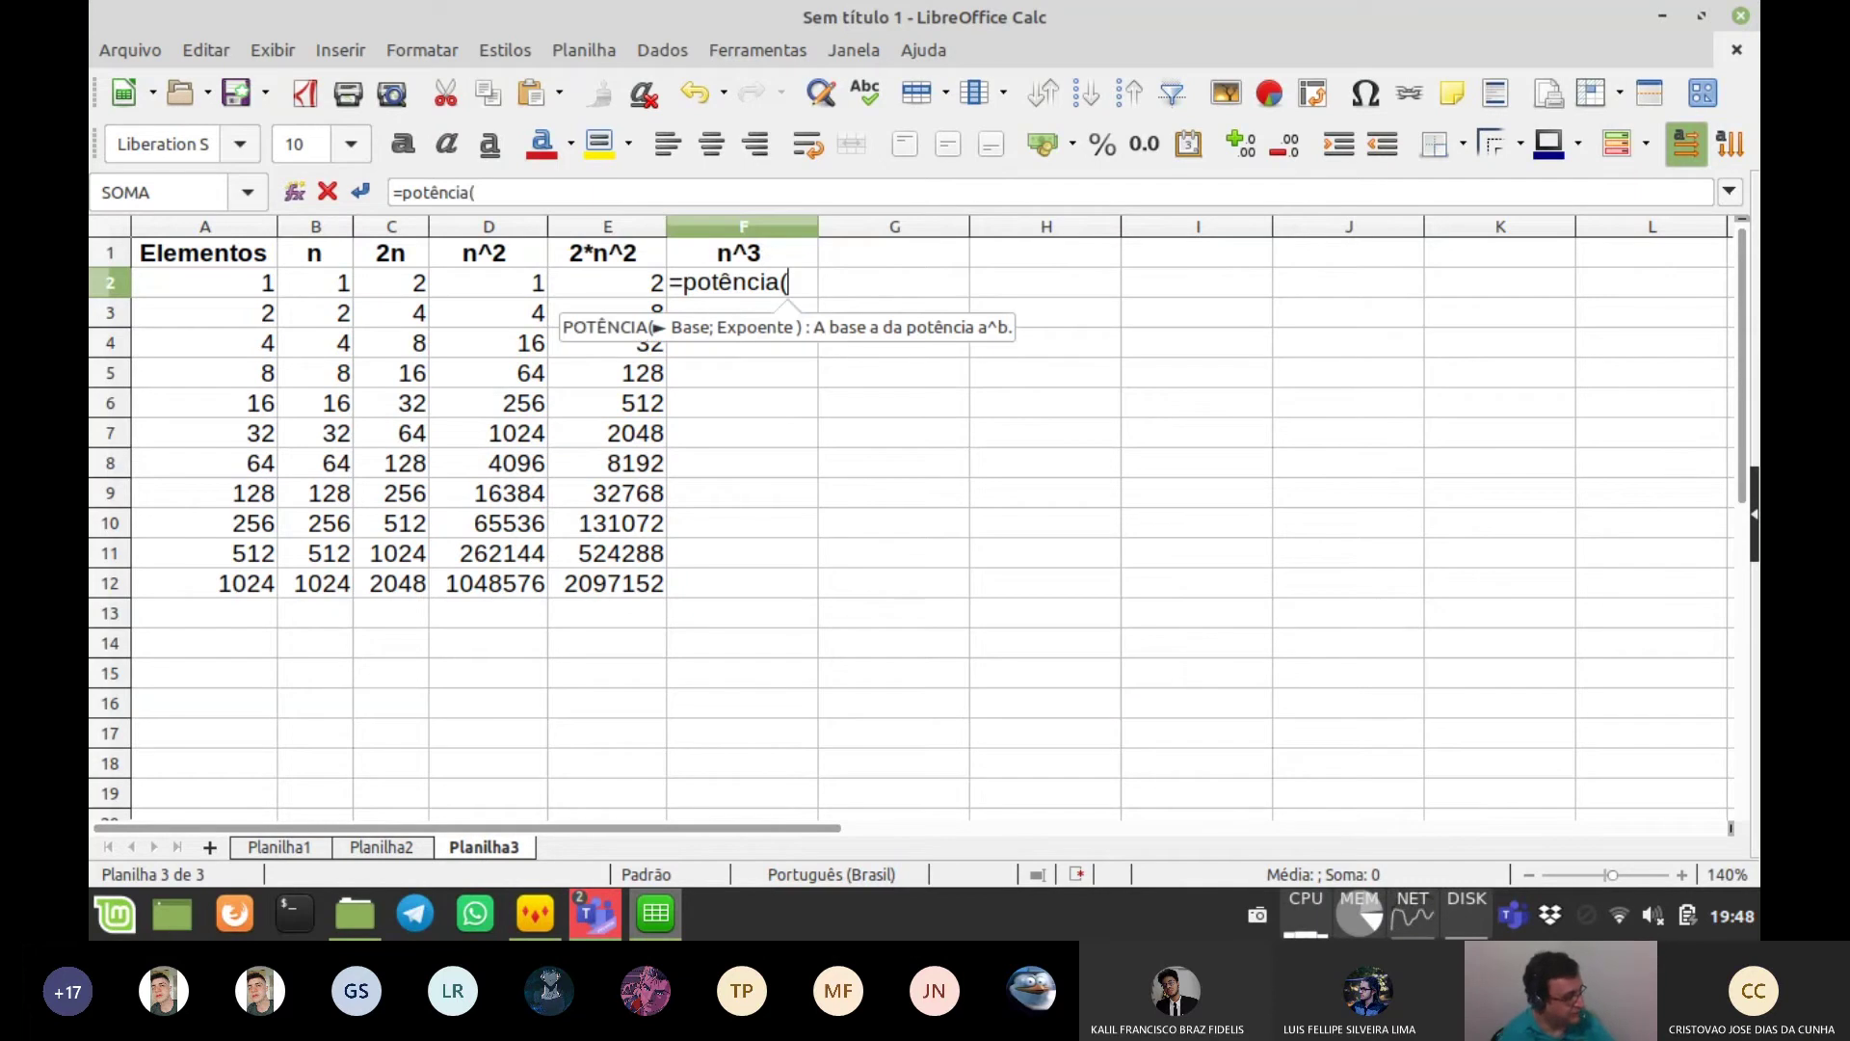
{"action": "key", "text": "Left"}
{"action": "key", "text": "Left"}
{"action": "key", "text": "Left"}
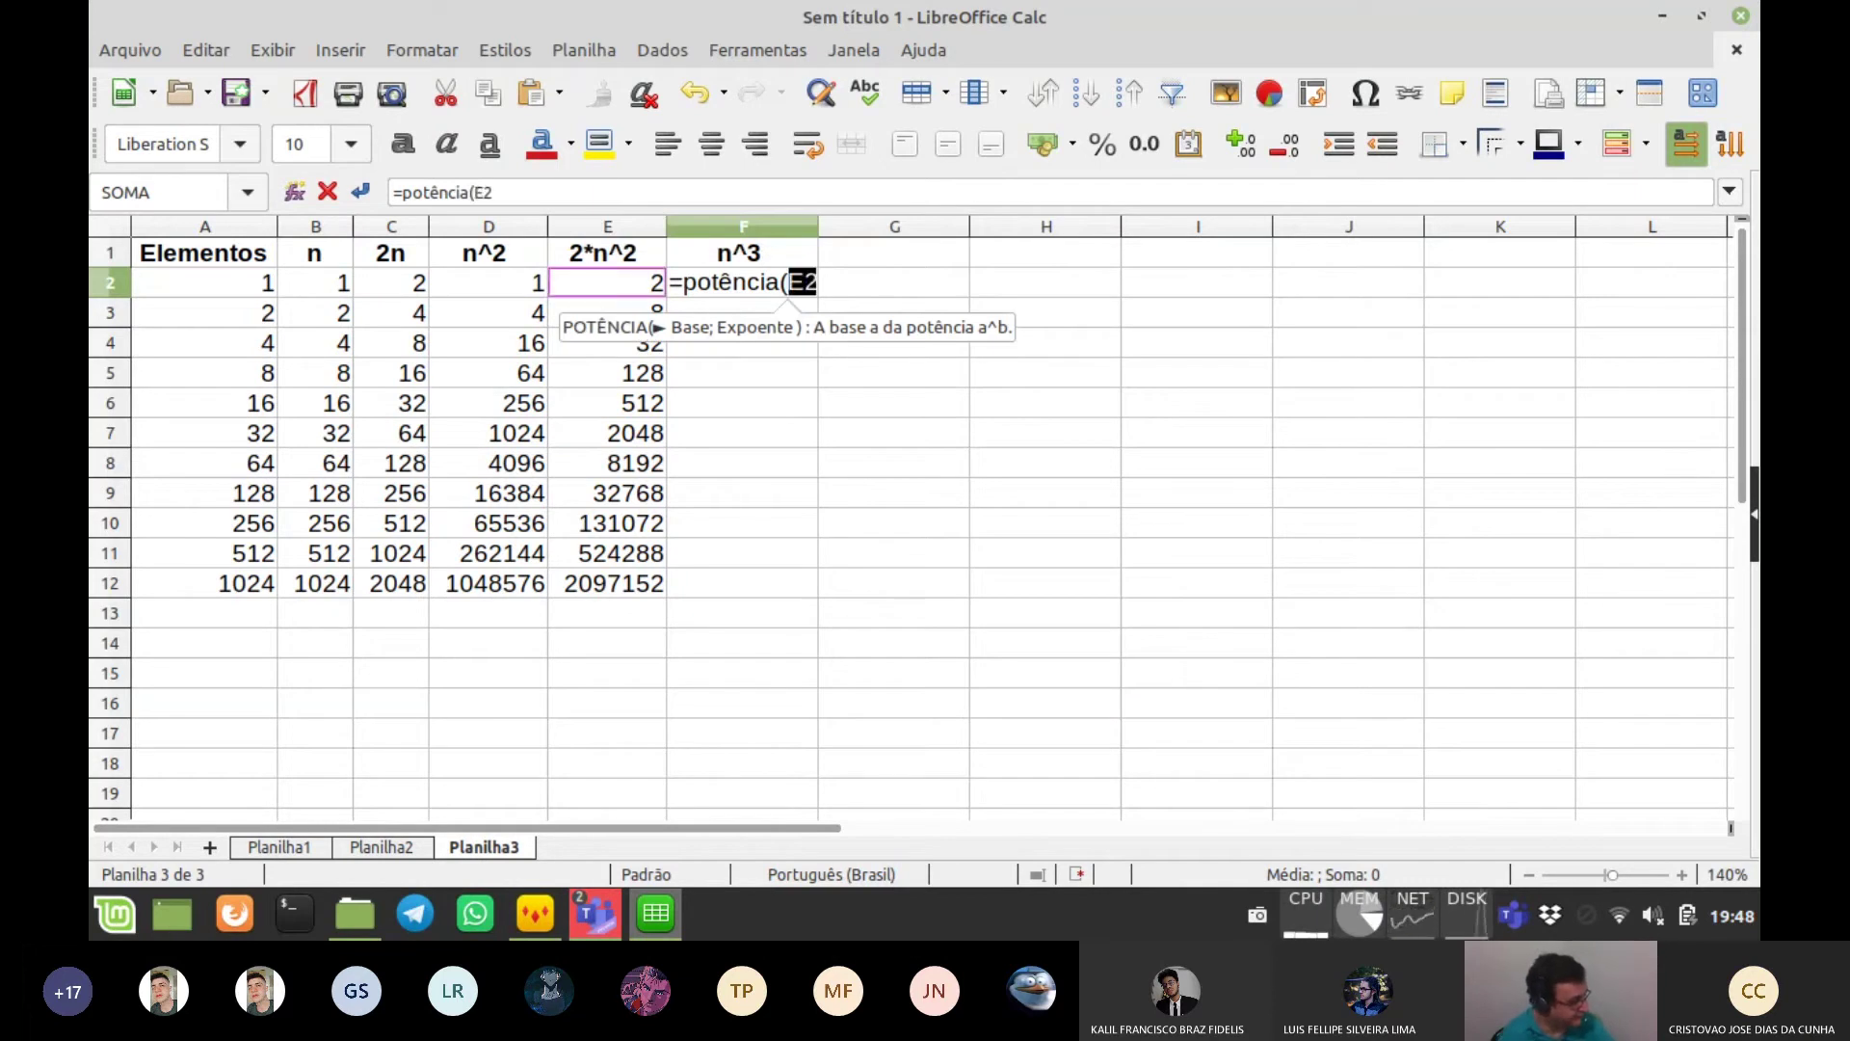
{"action": "key", "text": "Left"}
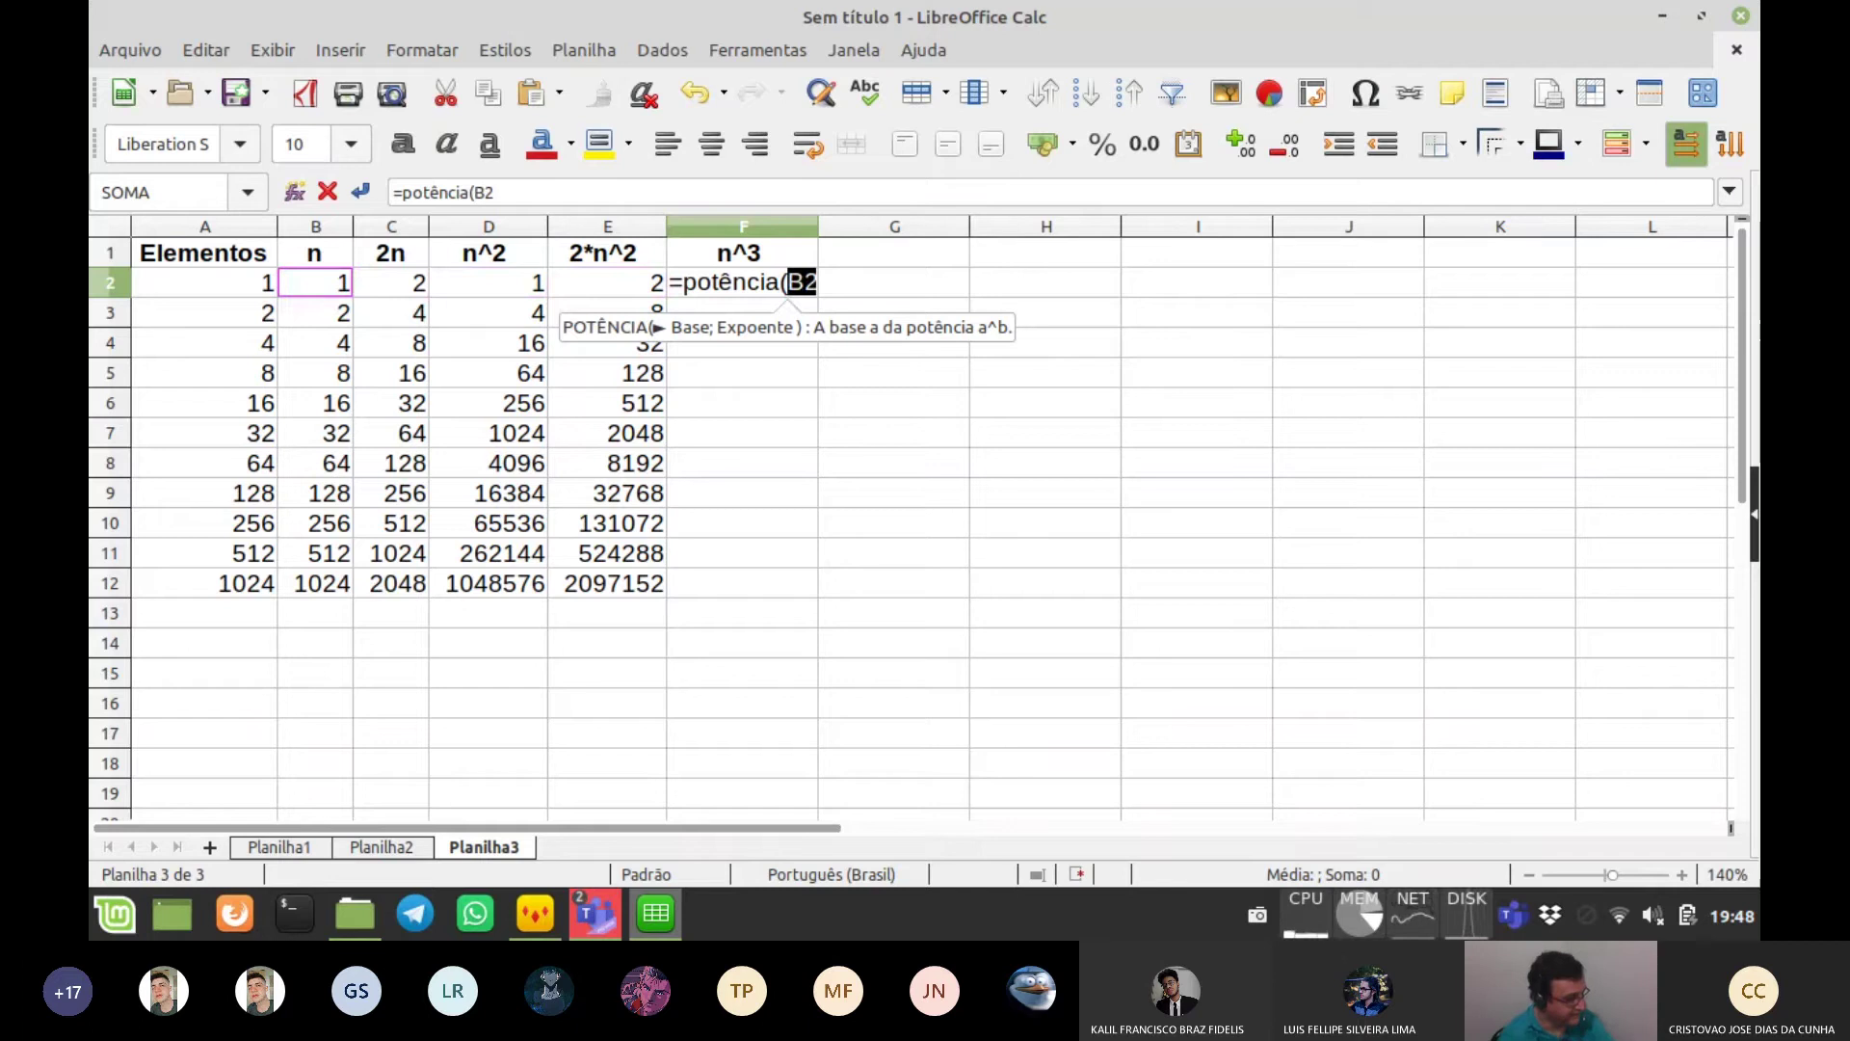
{"action": "type", "text": ";"}
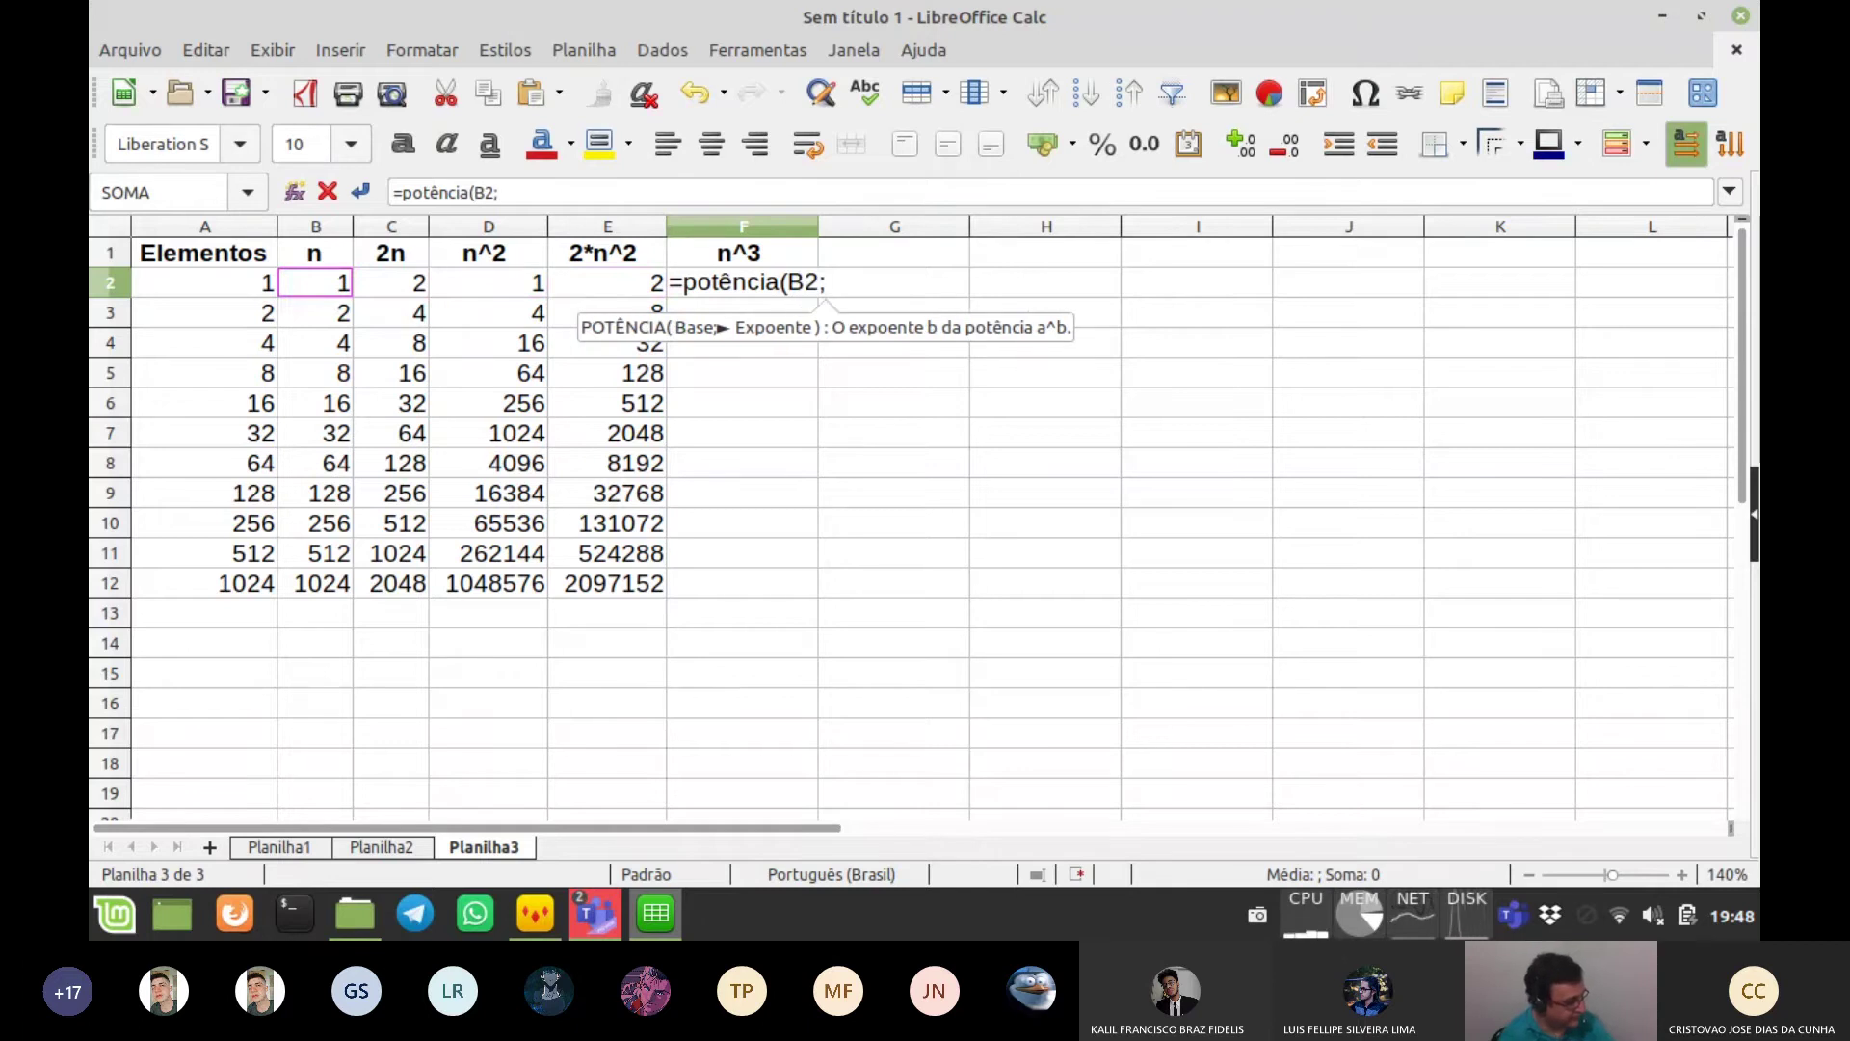
{"action": "type", "text": "3)"}
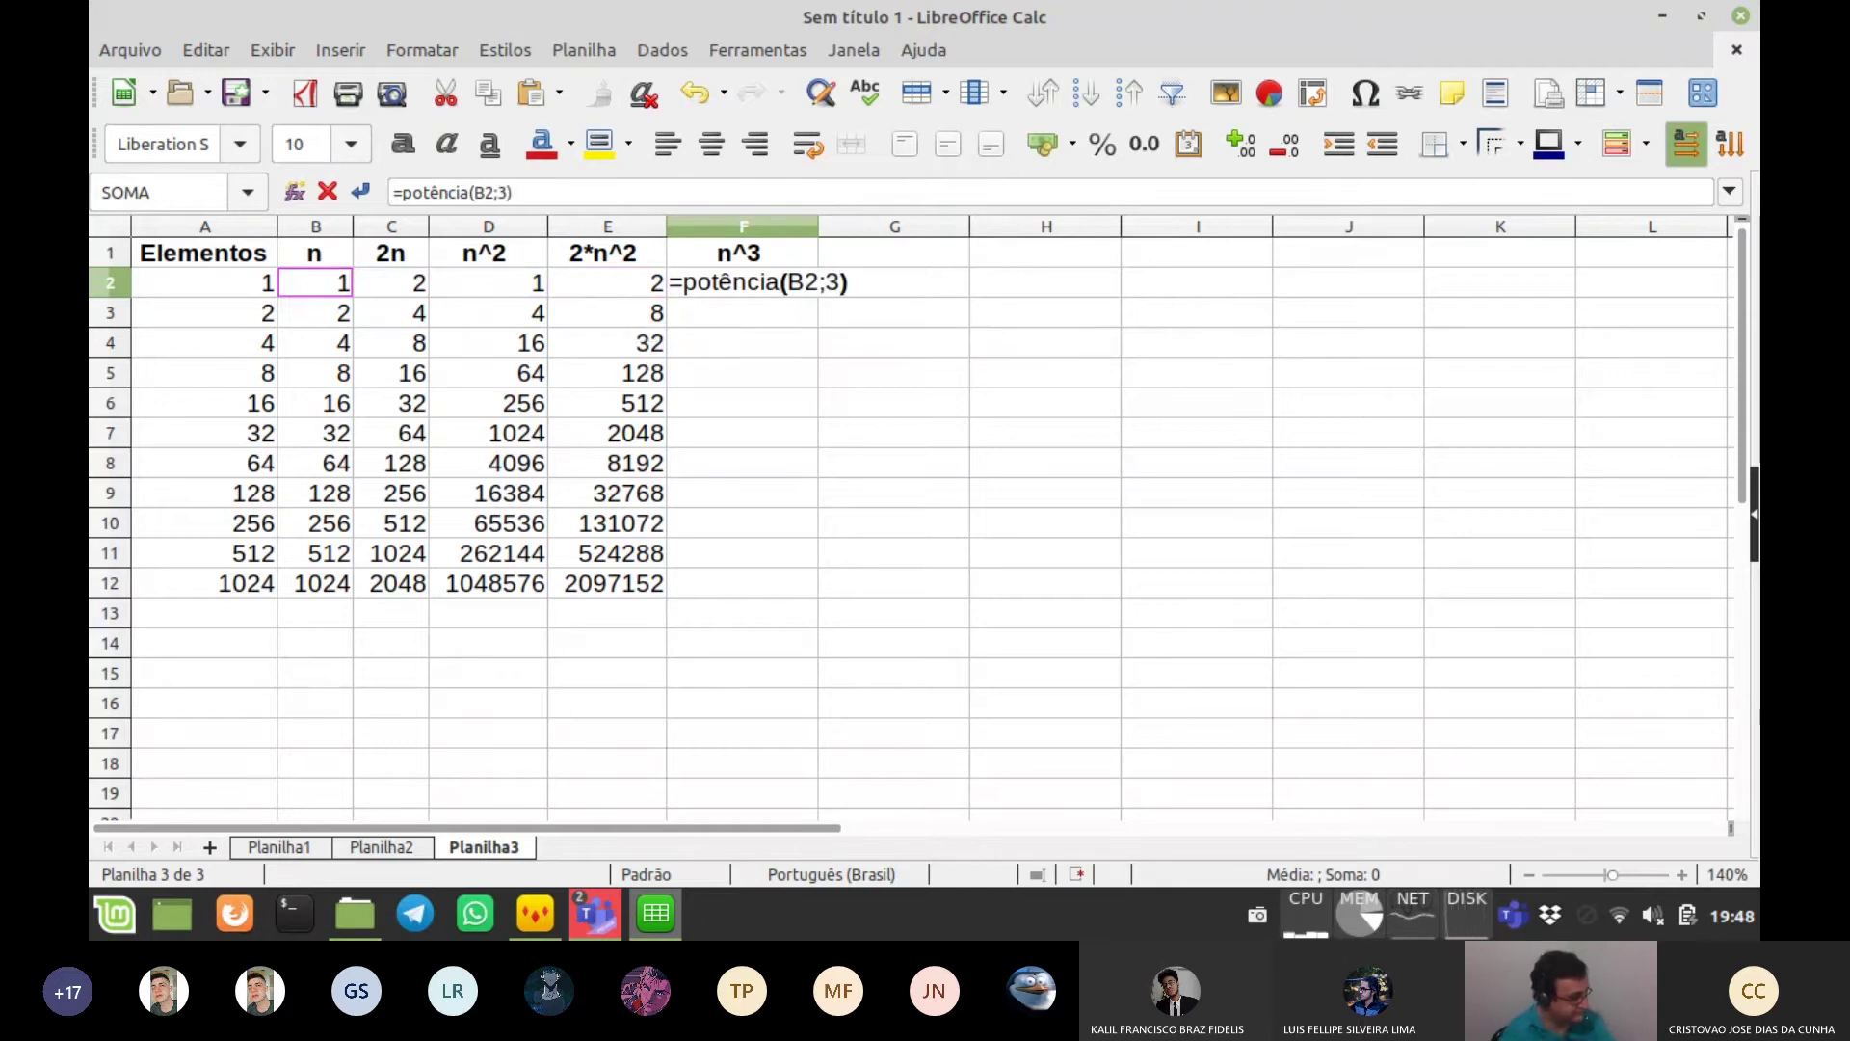
{"action": "key", "text": "Return"}
{"action": "key", "text": "Up"}
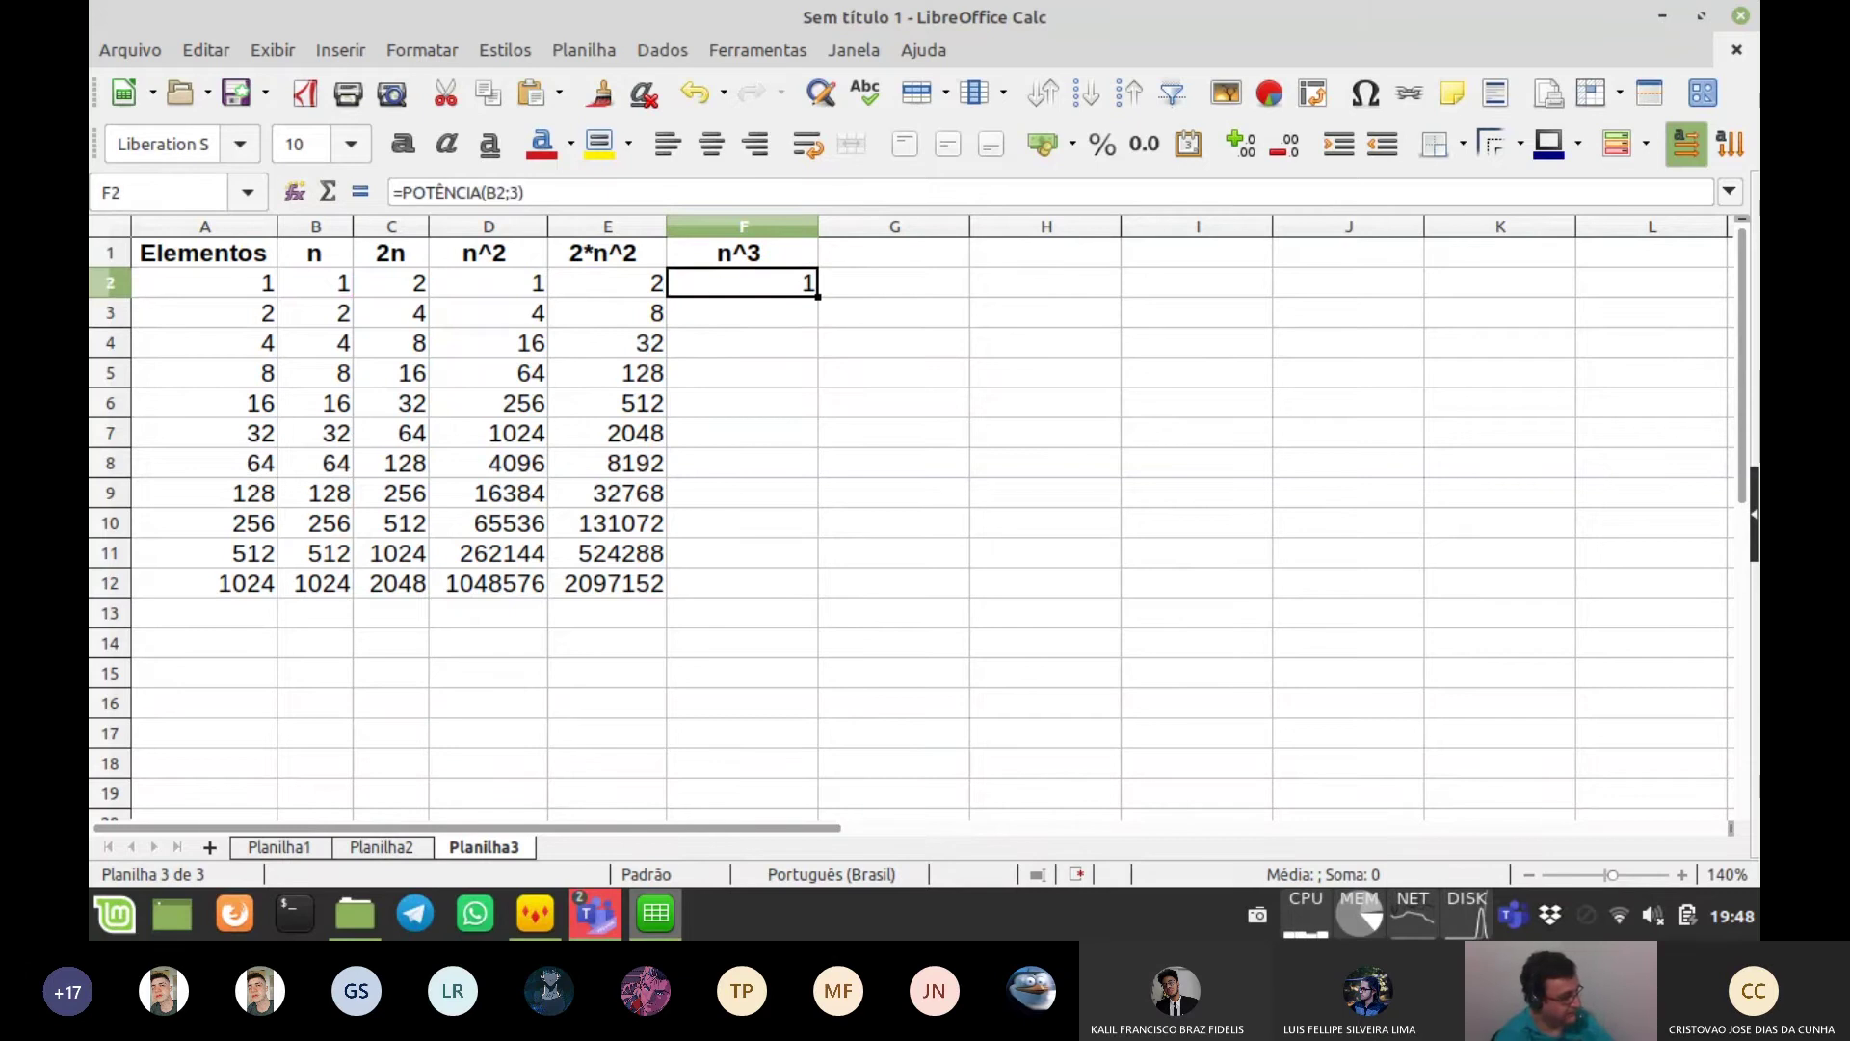
- Fill the cube formula from F2 down to F12 and fit column F's width to its contents
{"action": "double_click", "coordinate": [818, 297]}
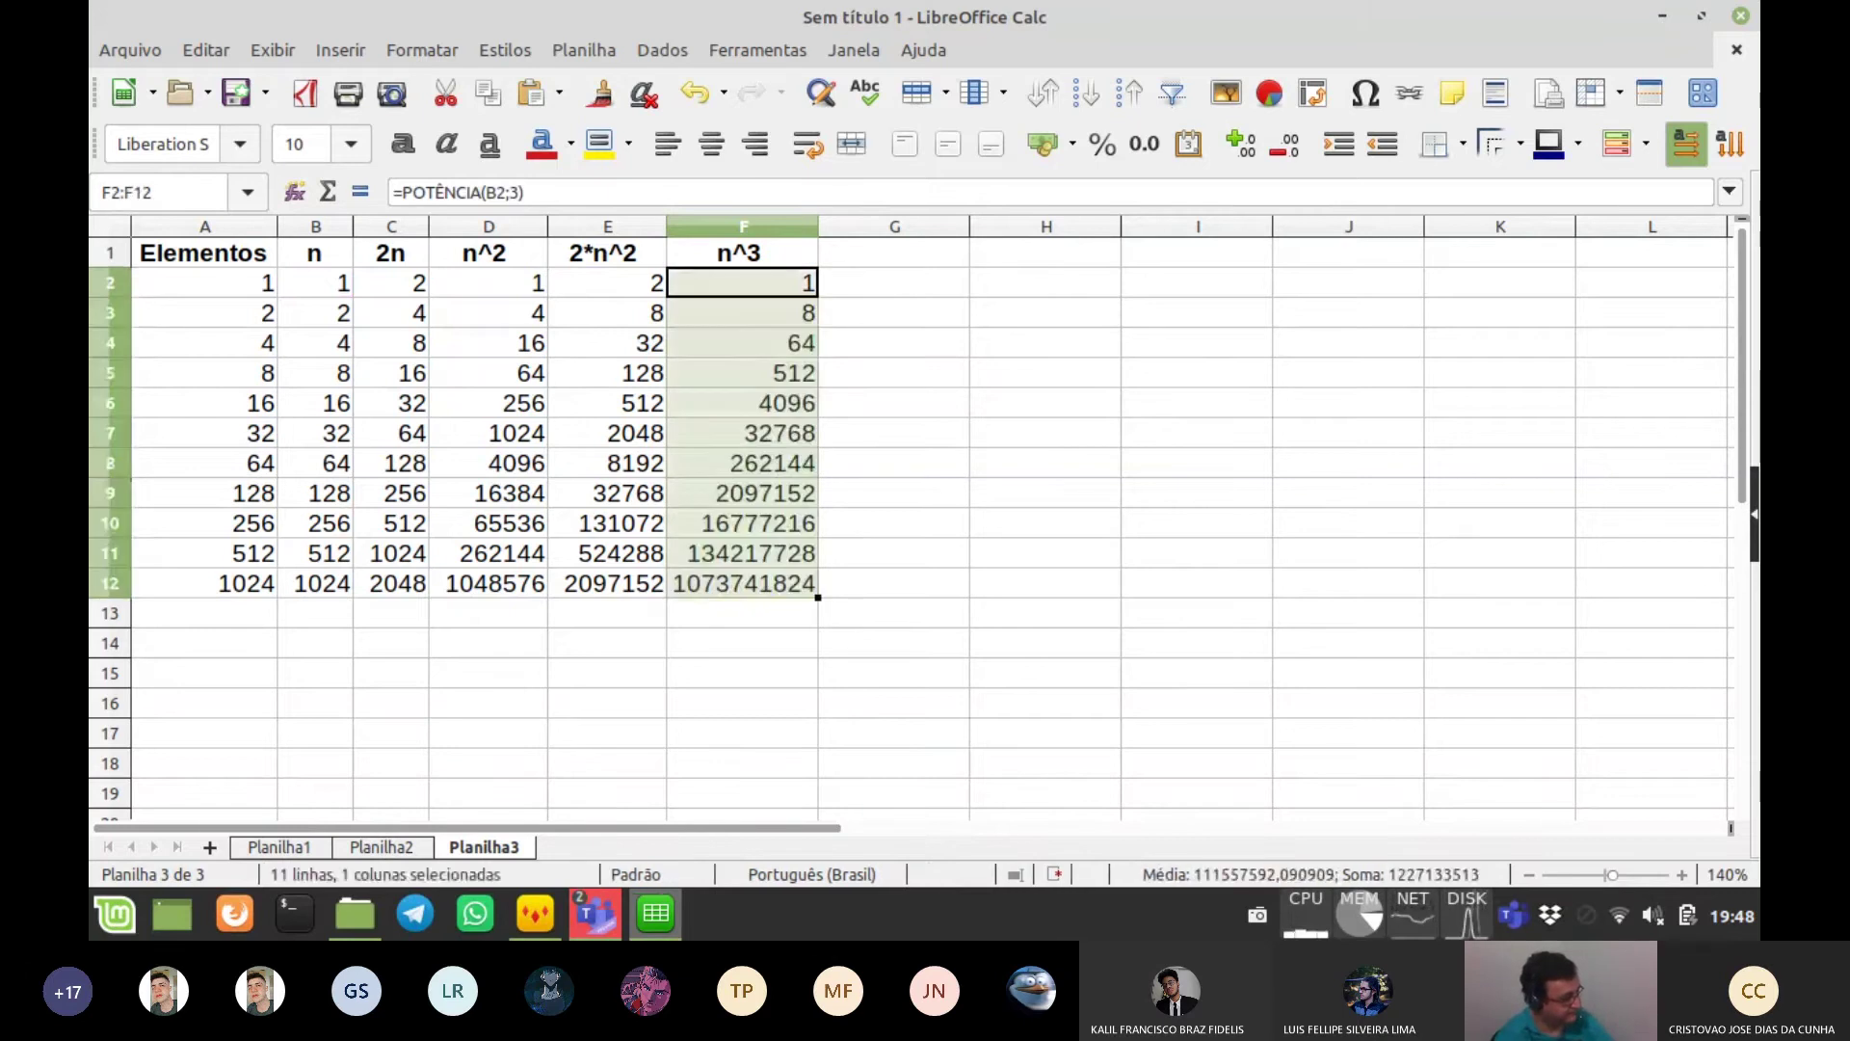
{"action": "key", "text": "Down"}
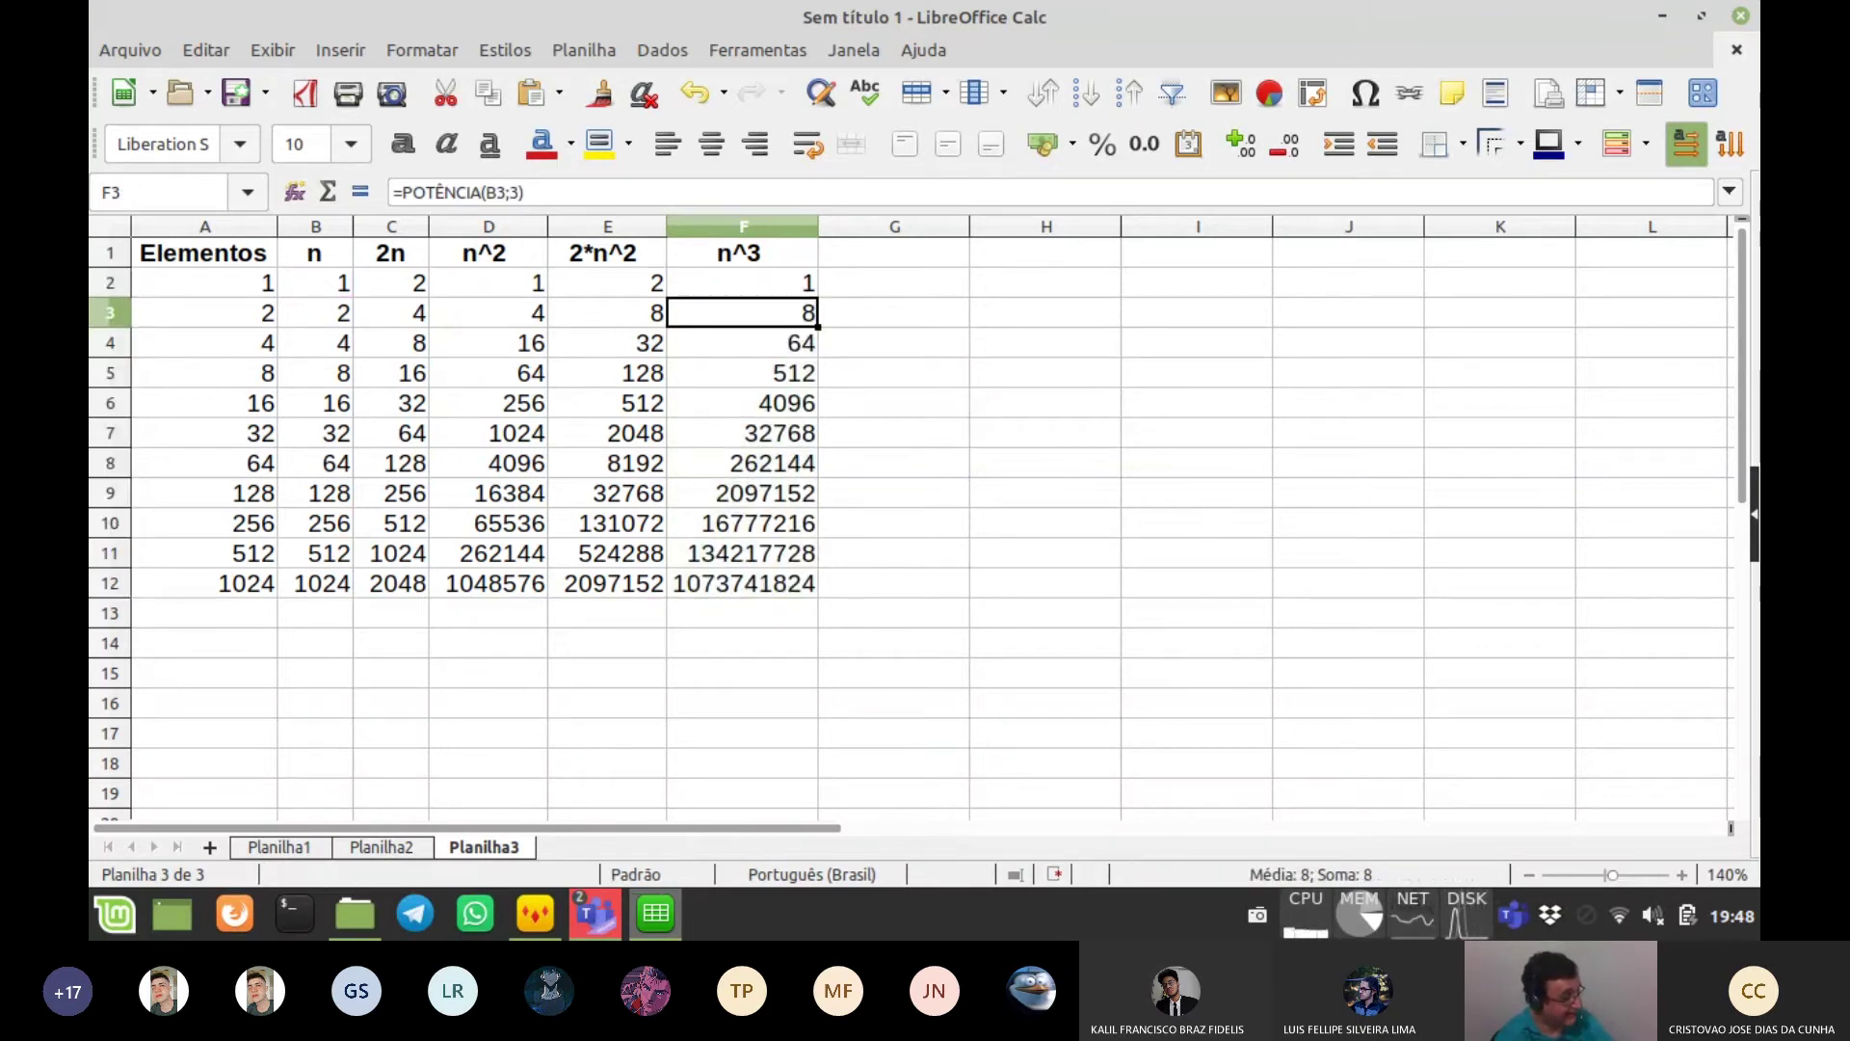
{"action": "double_click", "coordinate": [818, 226]}
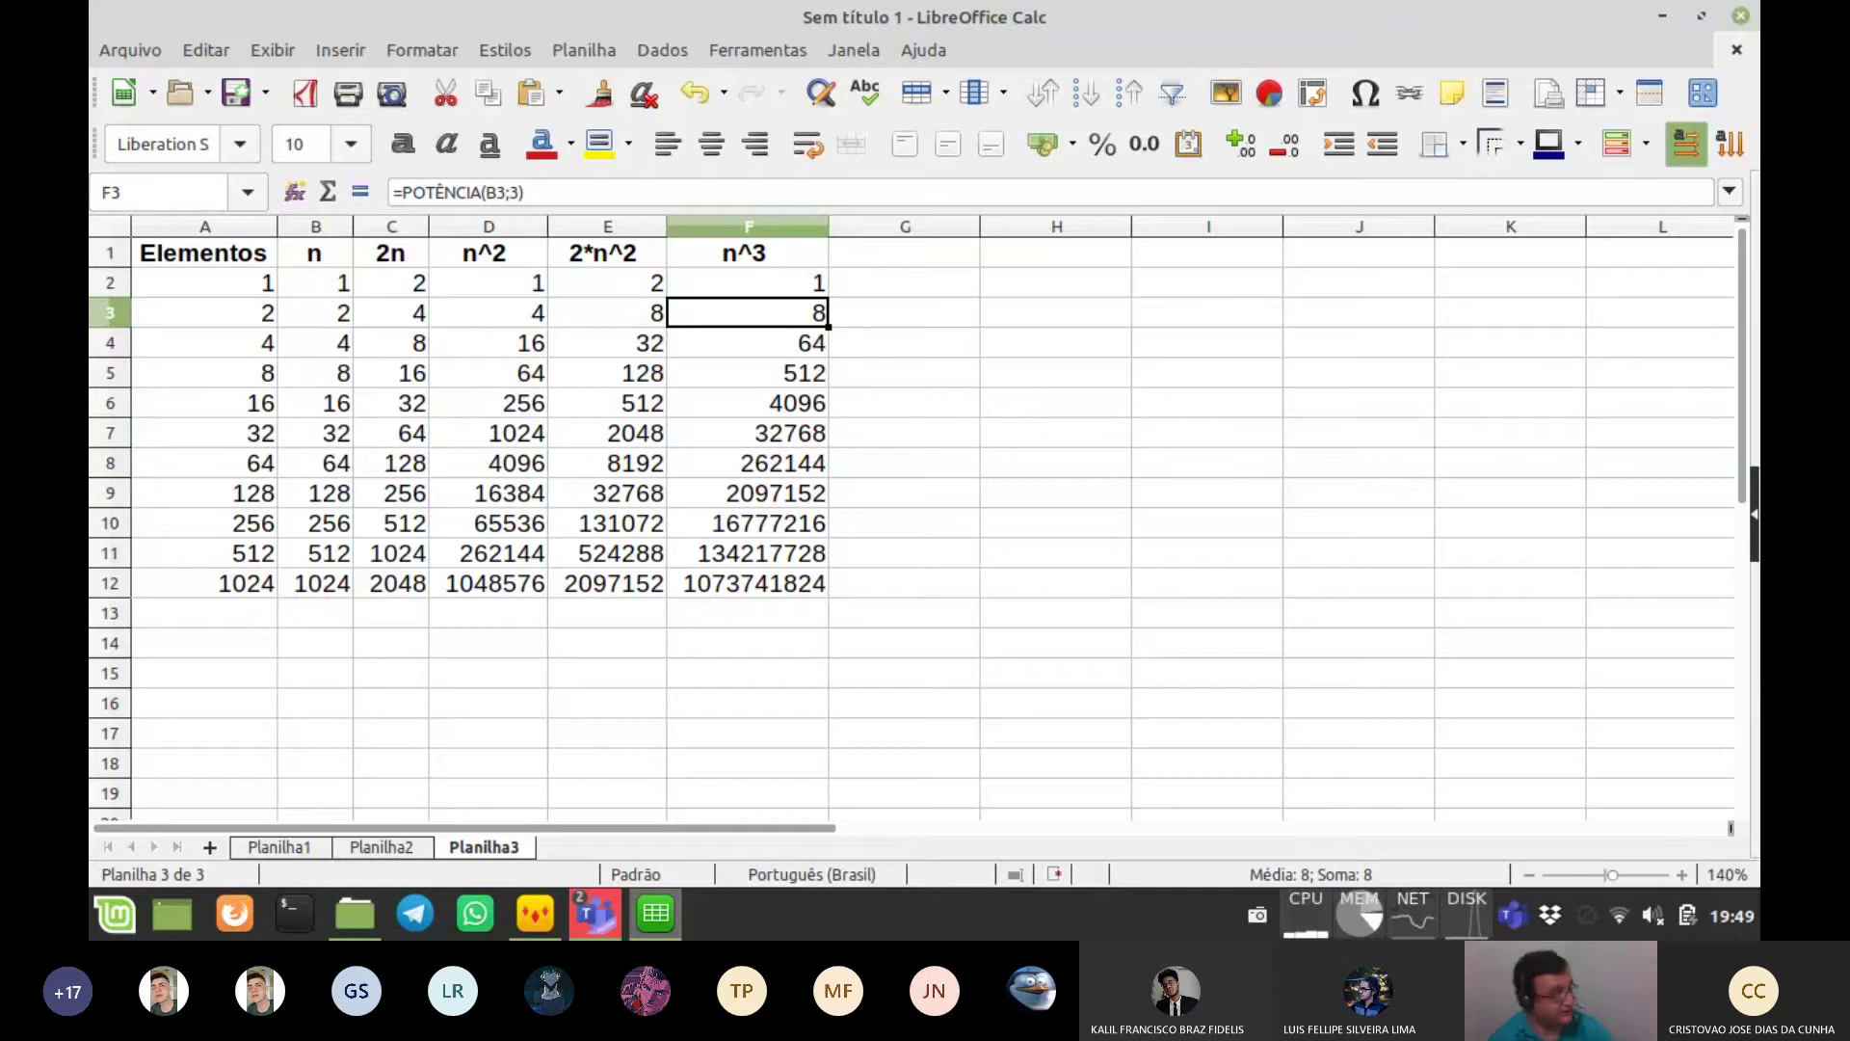
- Insert an XY (Dispersão) chart of the Somente linhas subtype from the data in A1:F12
{"action": "left_click_drag", "start_coordinate": [204, 254], "coordinate": [762, 583]}
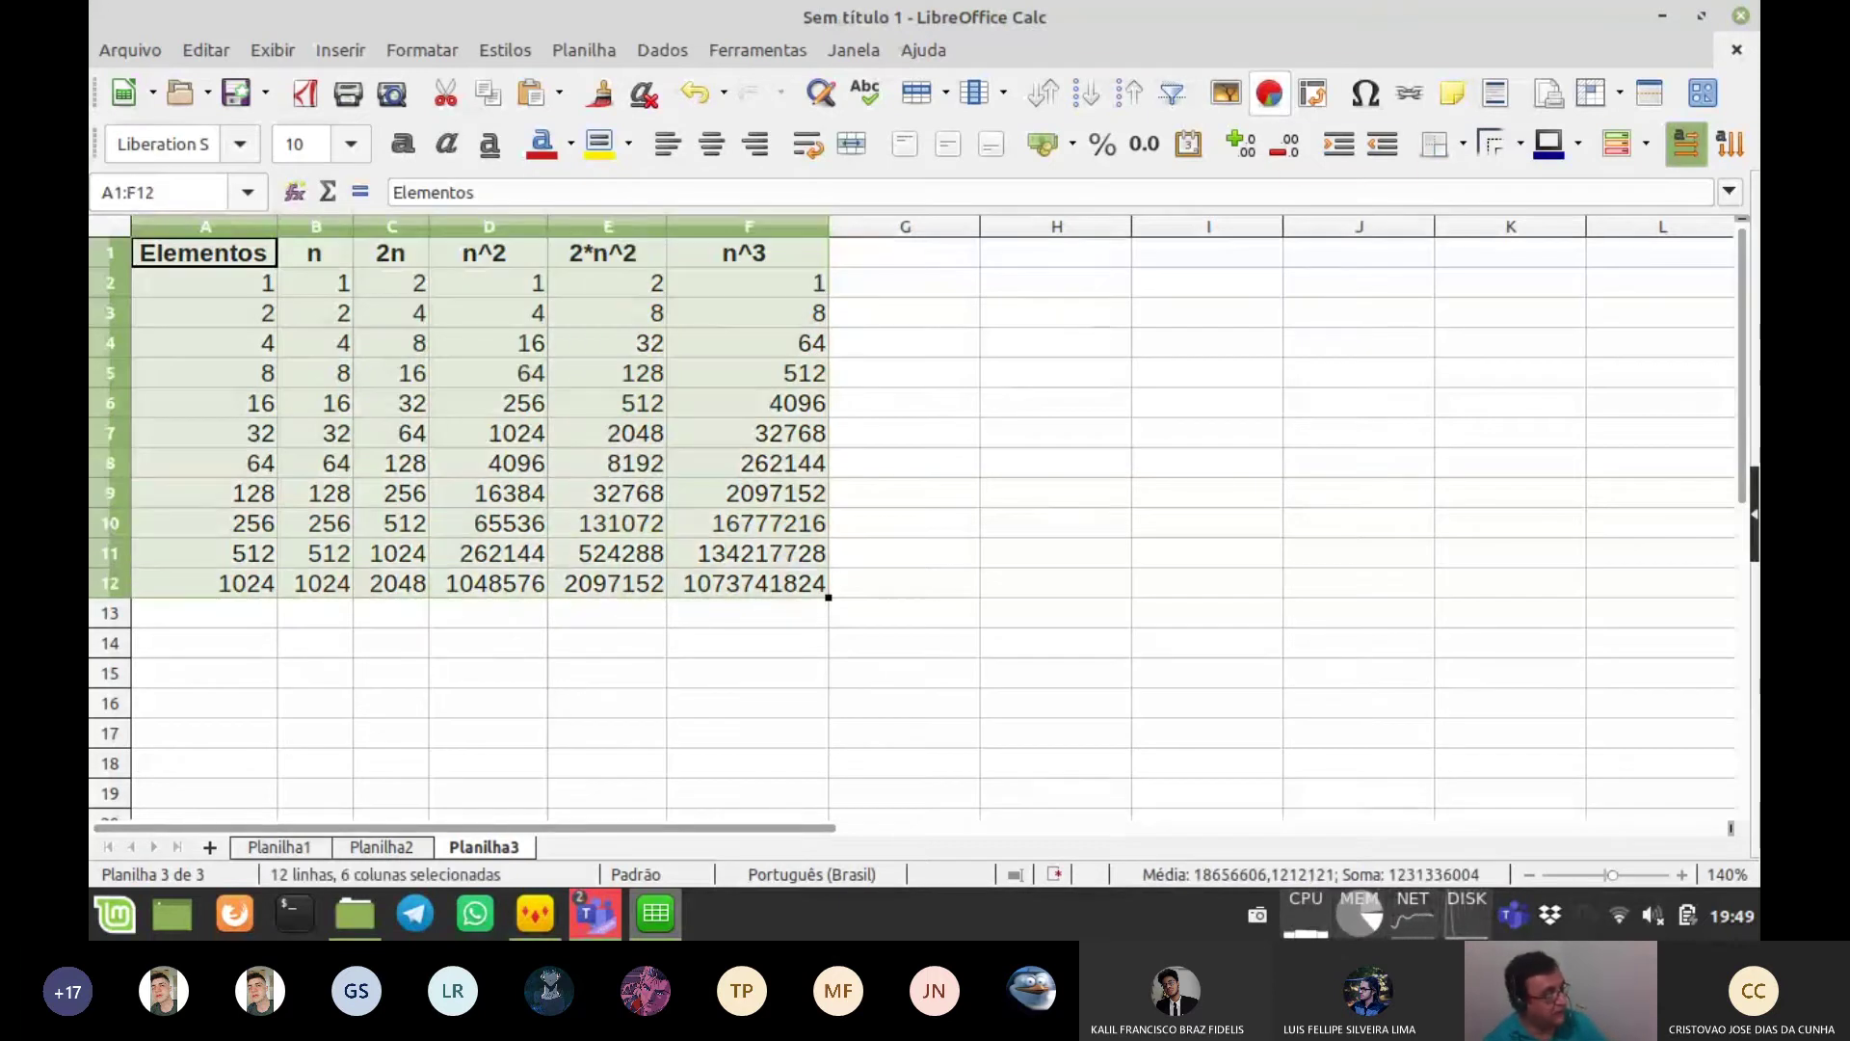
{"action": "left_click", "coordinate": [1269, 94]}
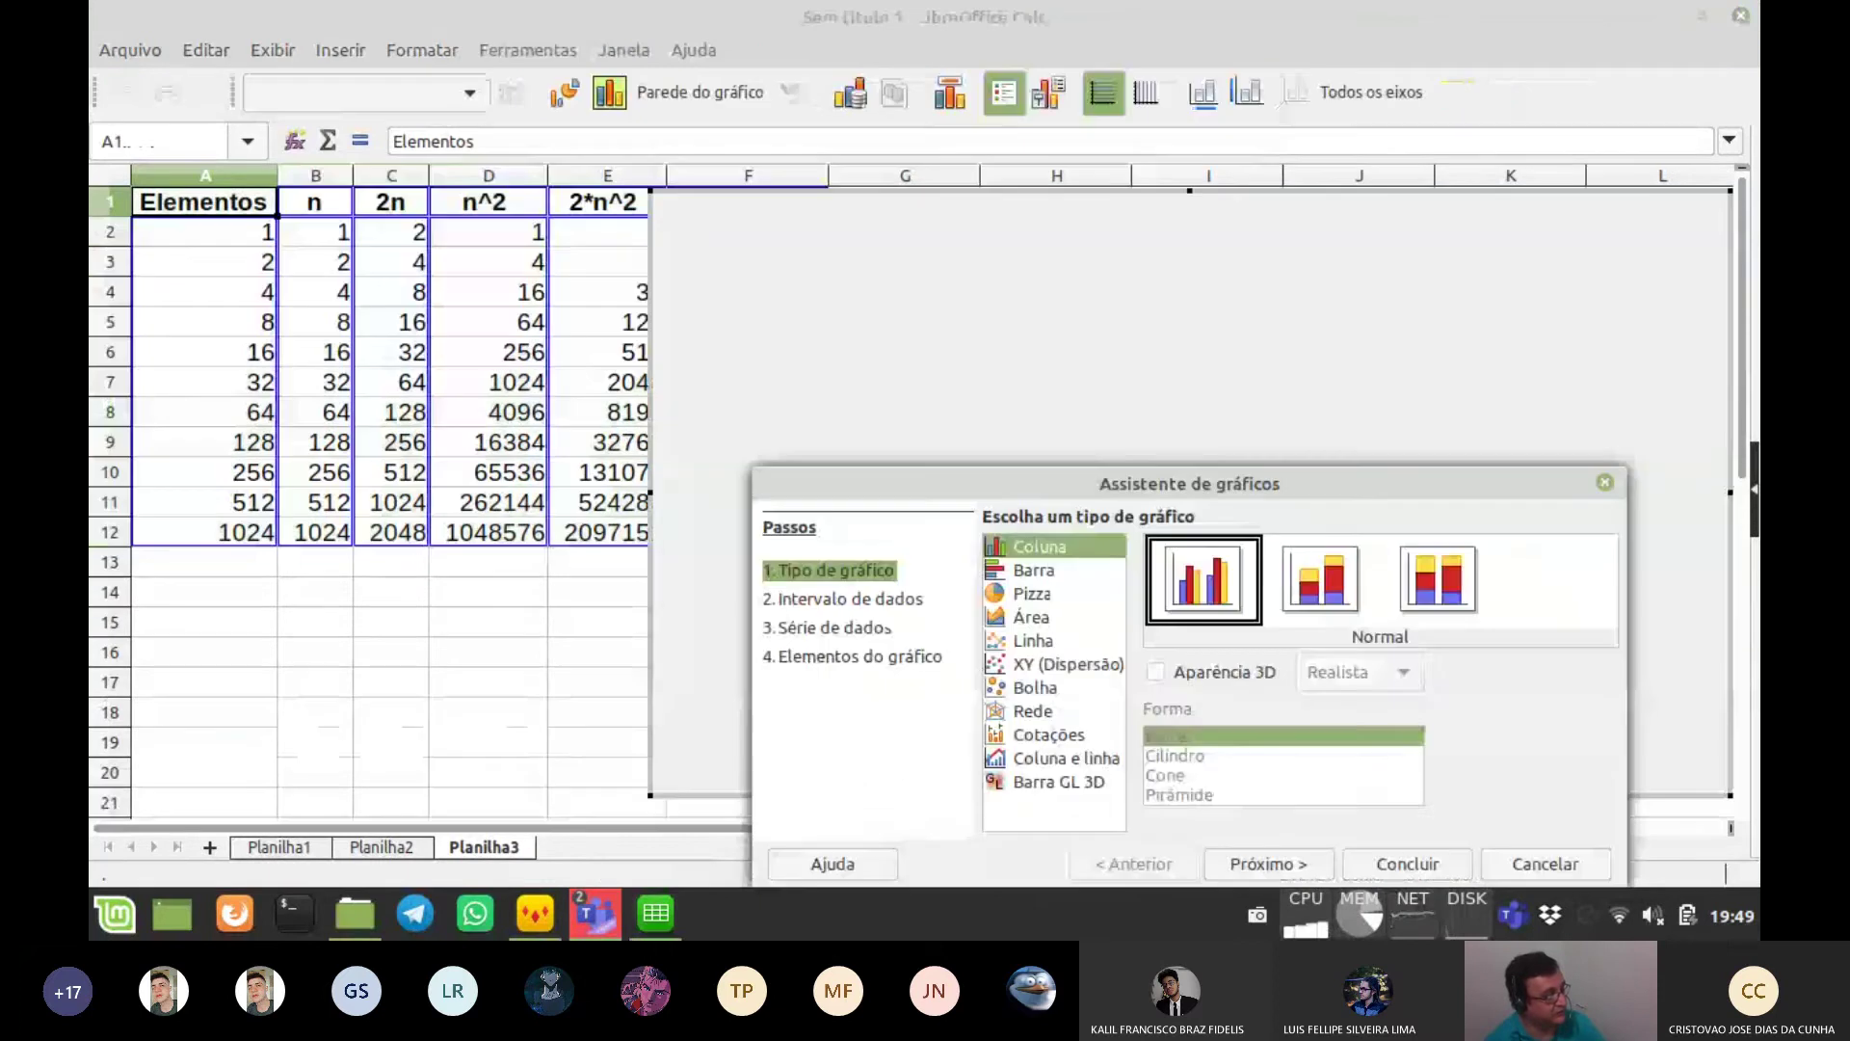
{"action": "left_click", "coordinate": [1036, 688]}
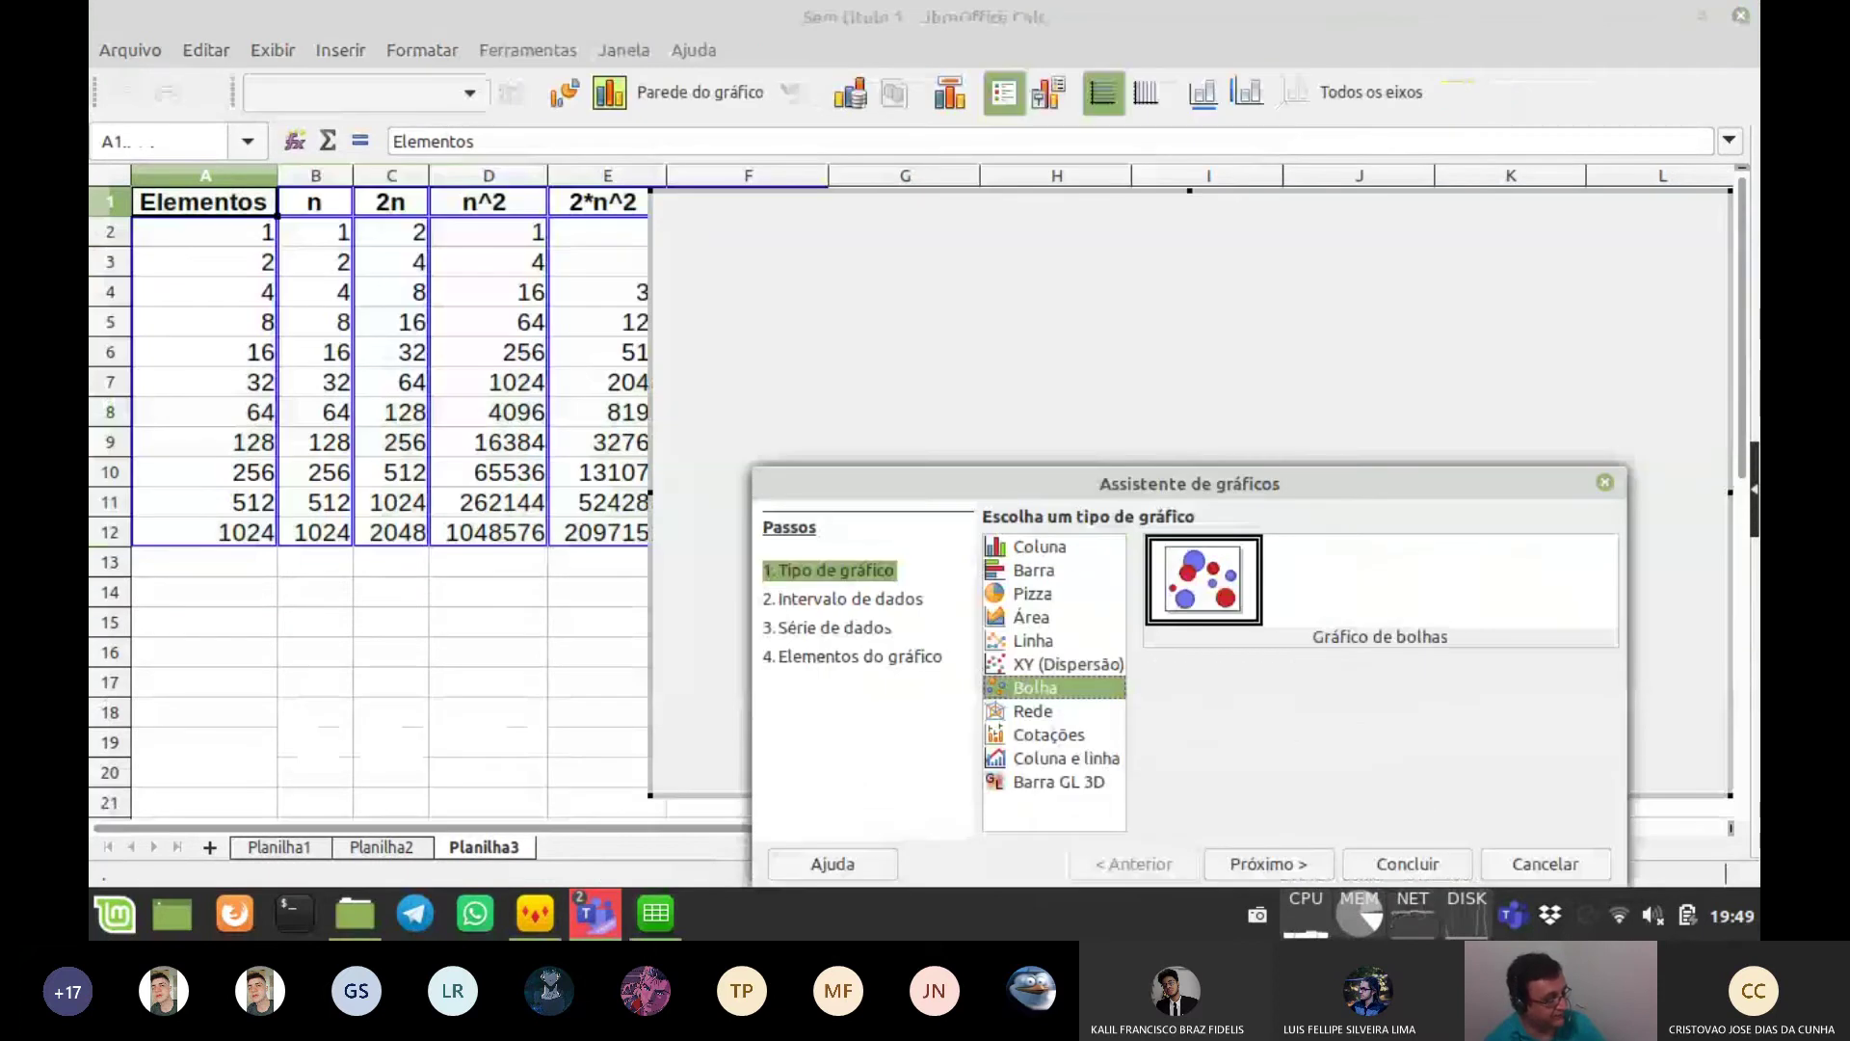
{"action": "left_click", "coordinate": [1067, 665]}
{"action": "left_click", "coordinate": [1439, 580]}
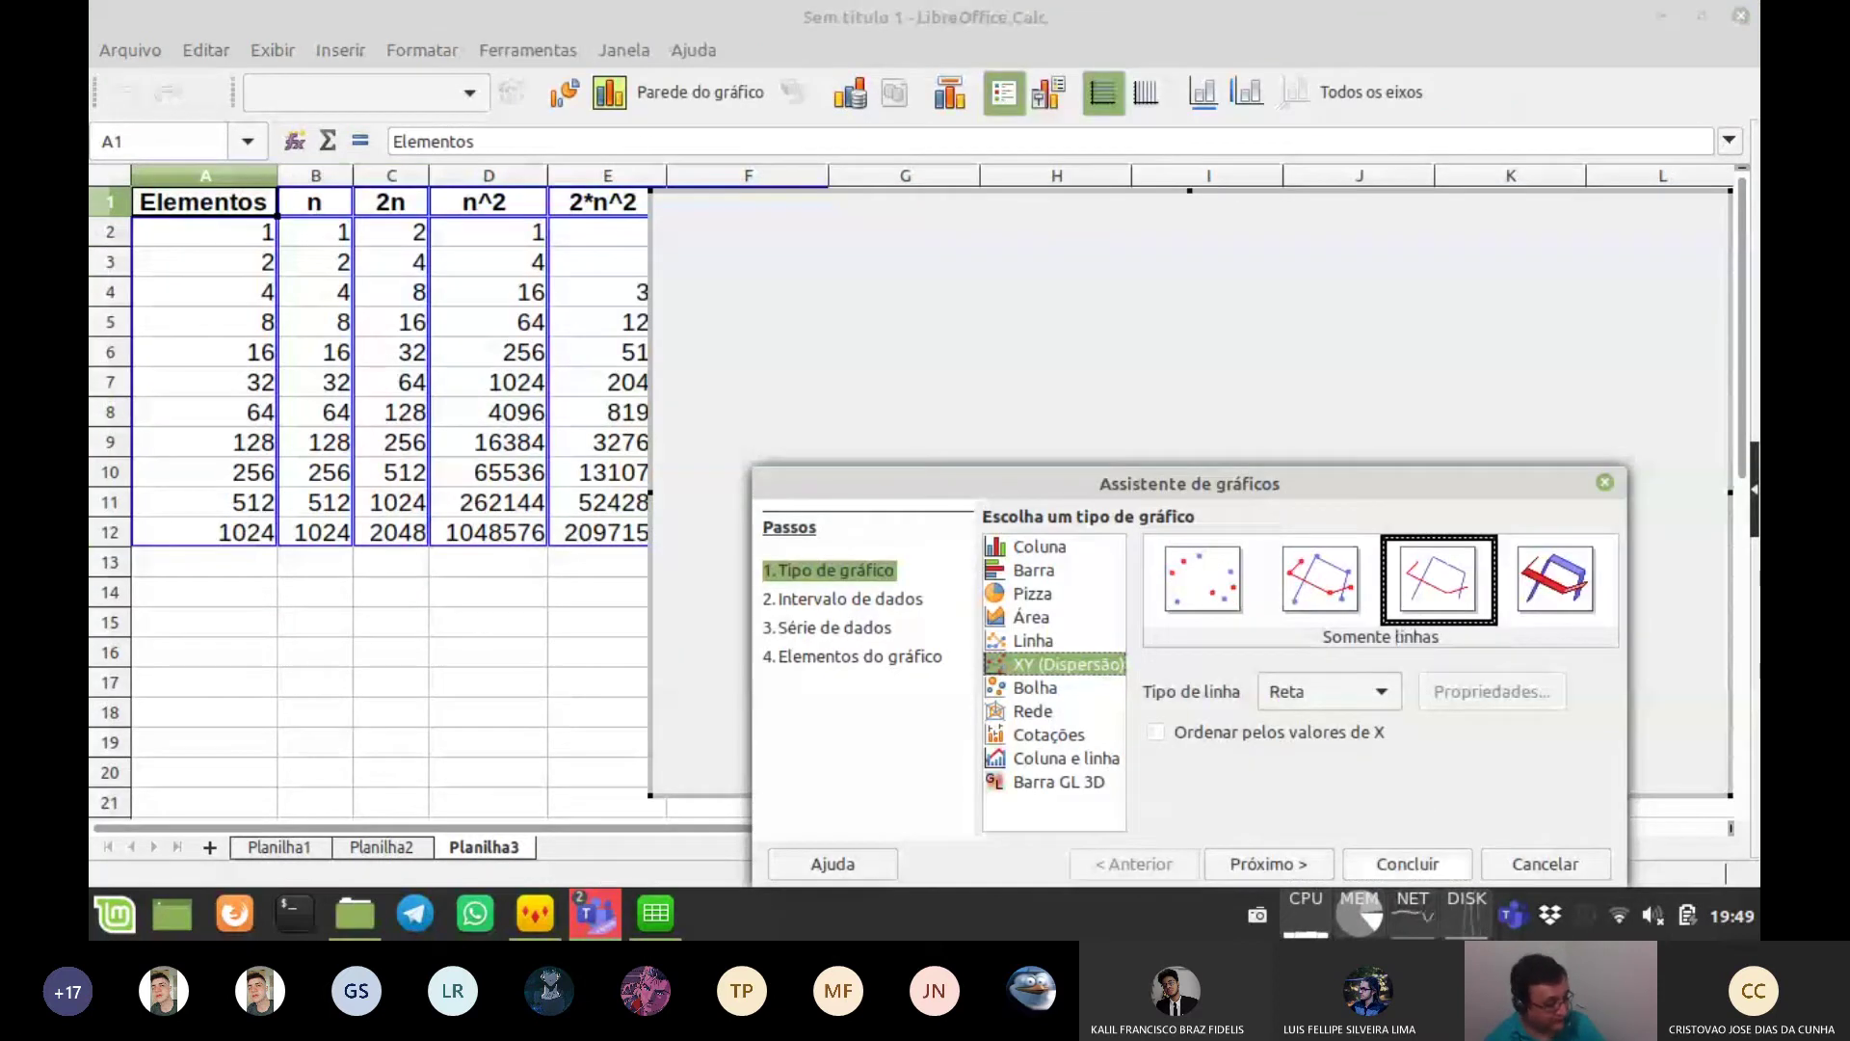
{"action": "left_click", "coordinate": [1269, 864]}
{"action": "left_click", "coordinate": [1269, 864]}
{"action": "left_click", "coordinate": [1450, 863]}
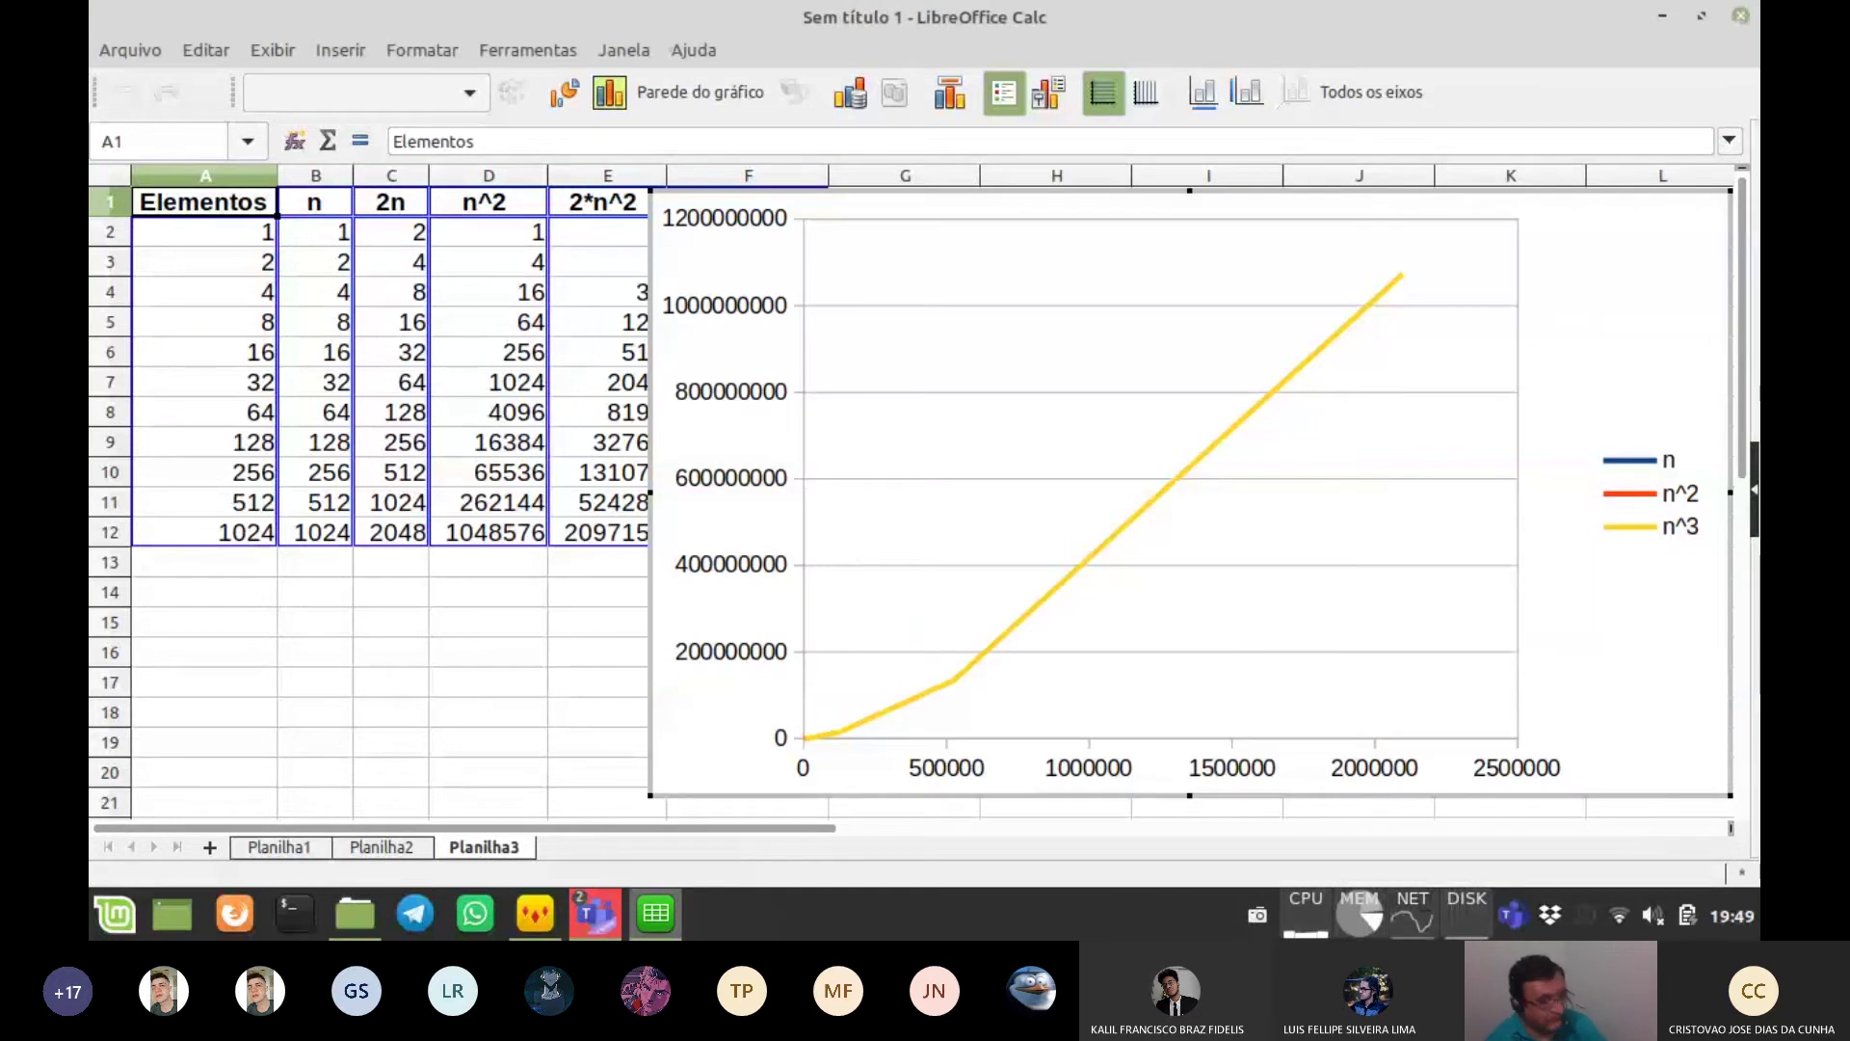
- Shrink the XY chart to about 12.8 × 7.2 cm and move it beside the table, clear of column F
{"action": "left_click", "coordinate": [1178, 478]}
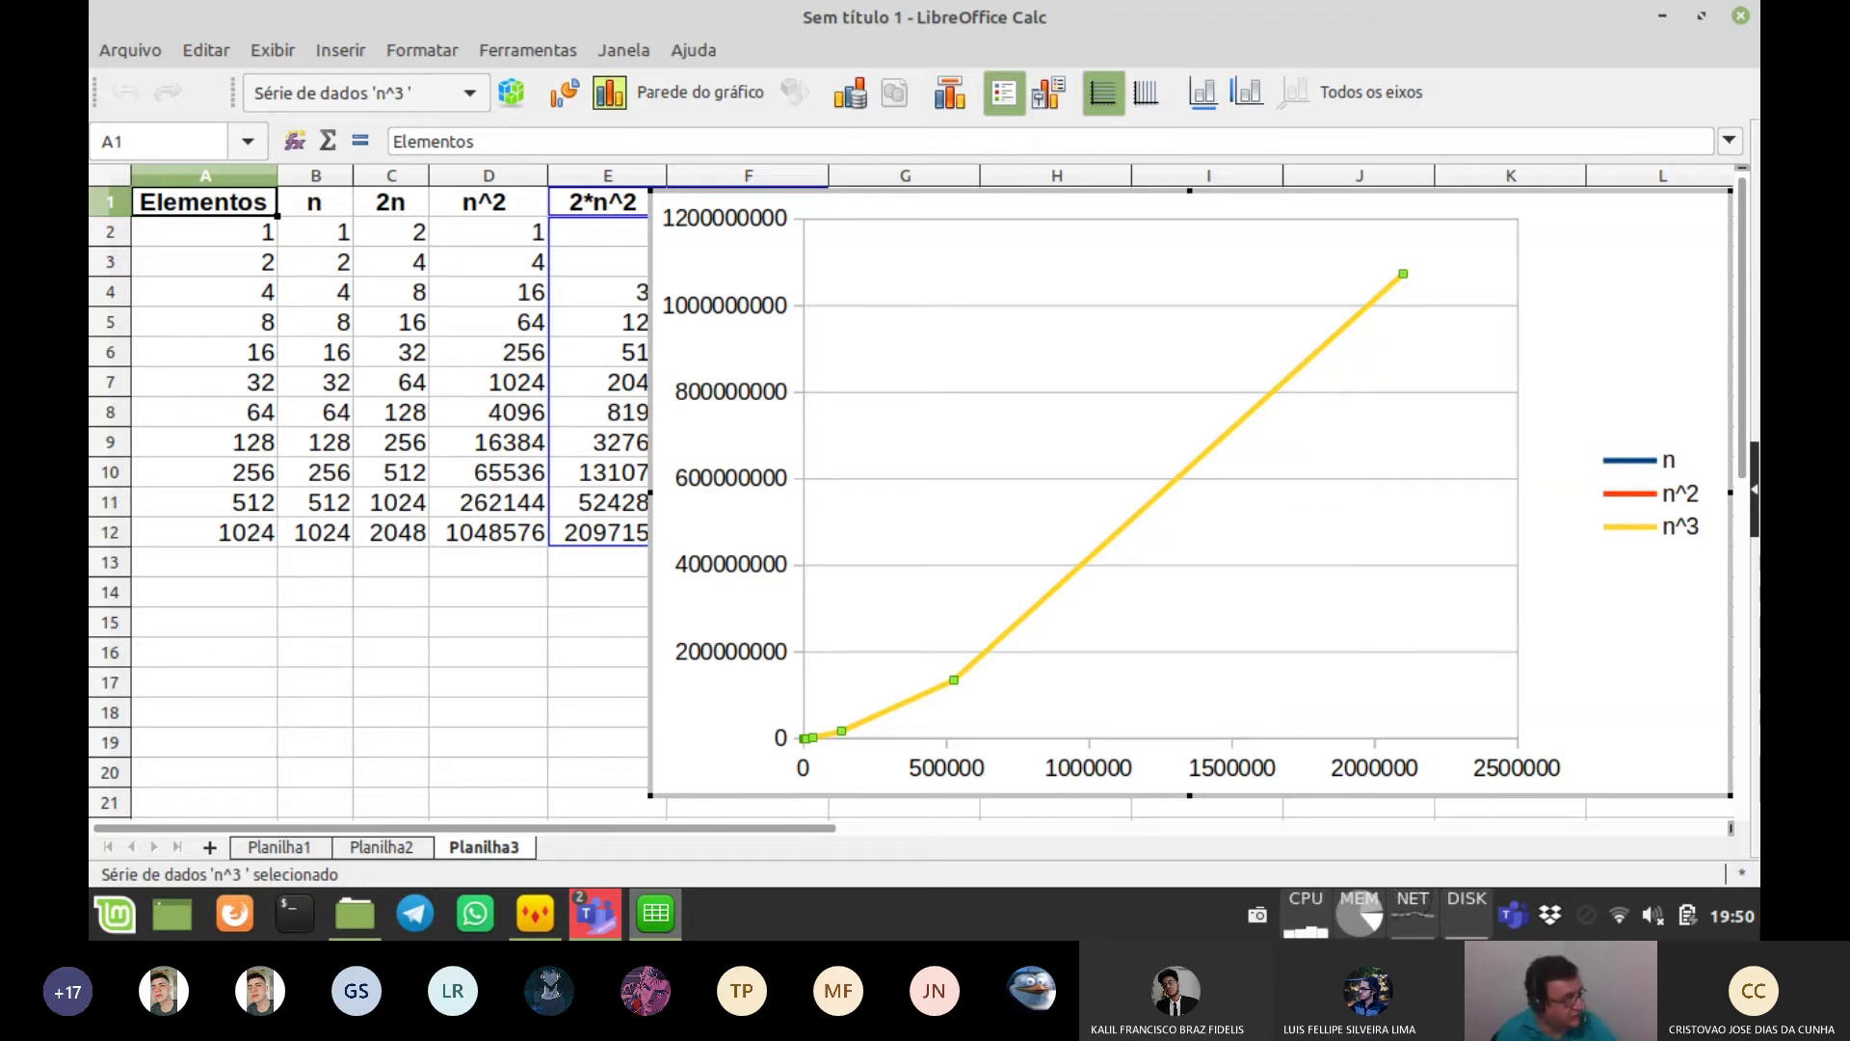
{"action": "left_click", "coordinate": [303, 208]}
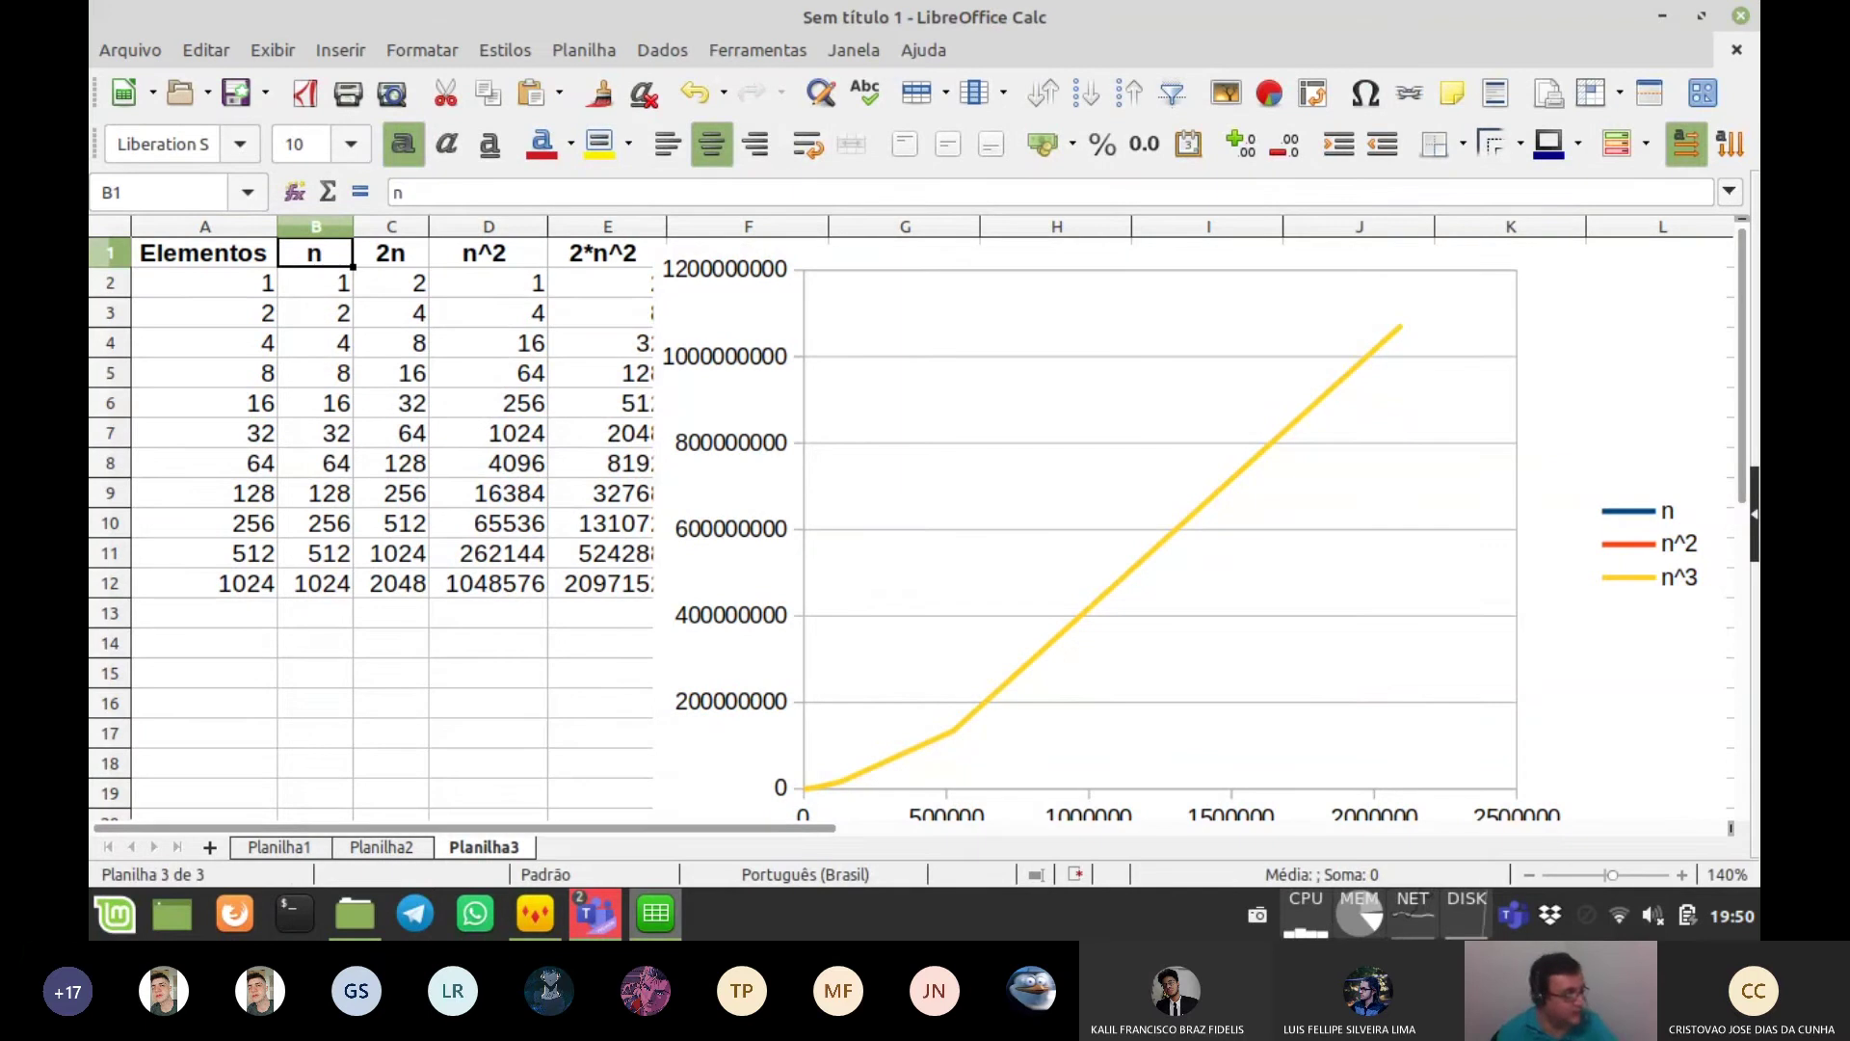
{"action": "left_click", "coordinate": [1190, 530]}
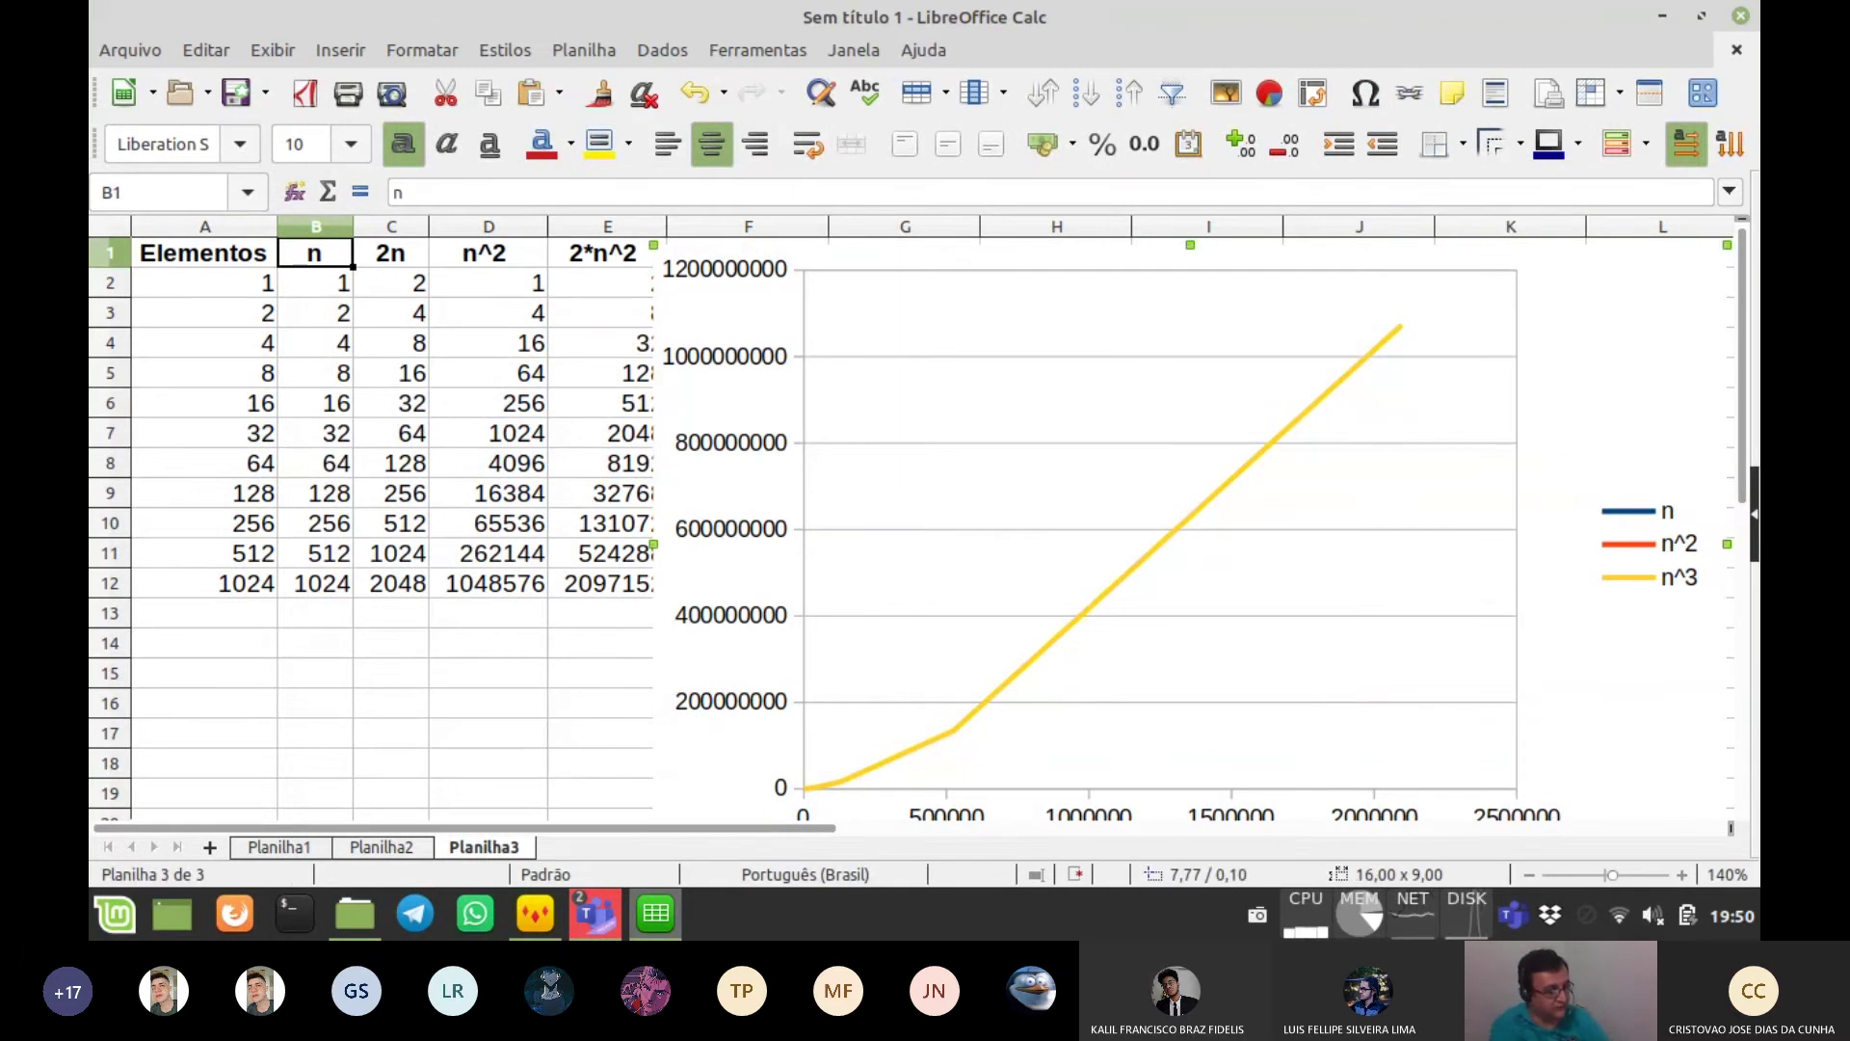
{"action": "left_click_drag", "start_coordinate": [1730, 247], "coordinate": [1746, 280]}
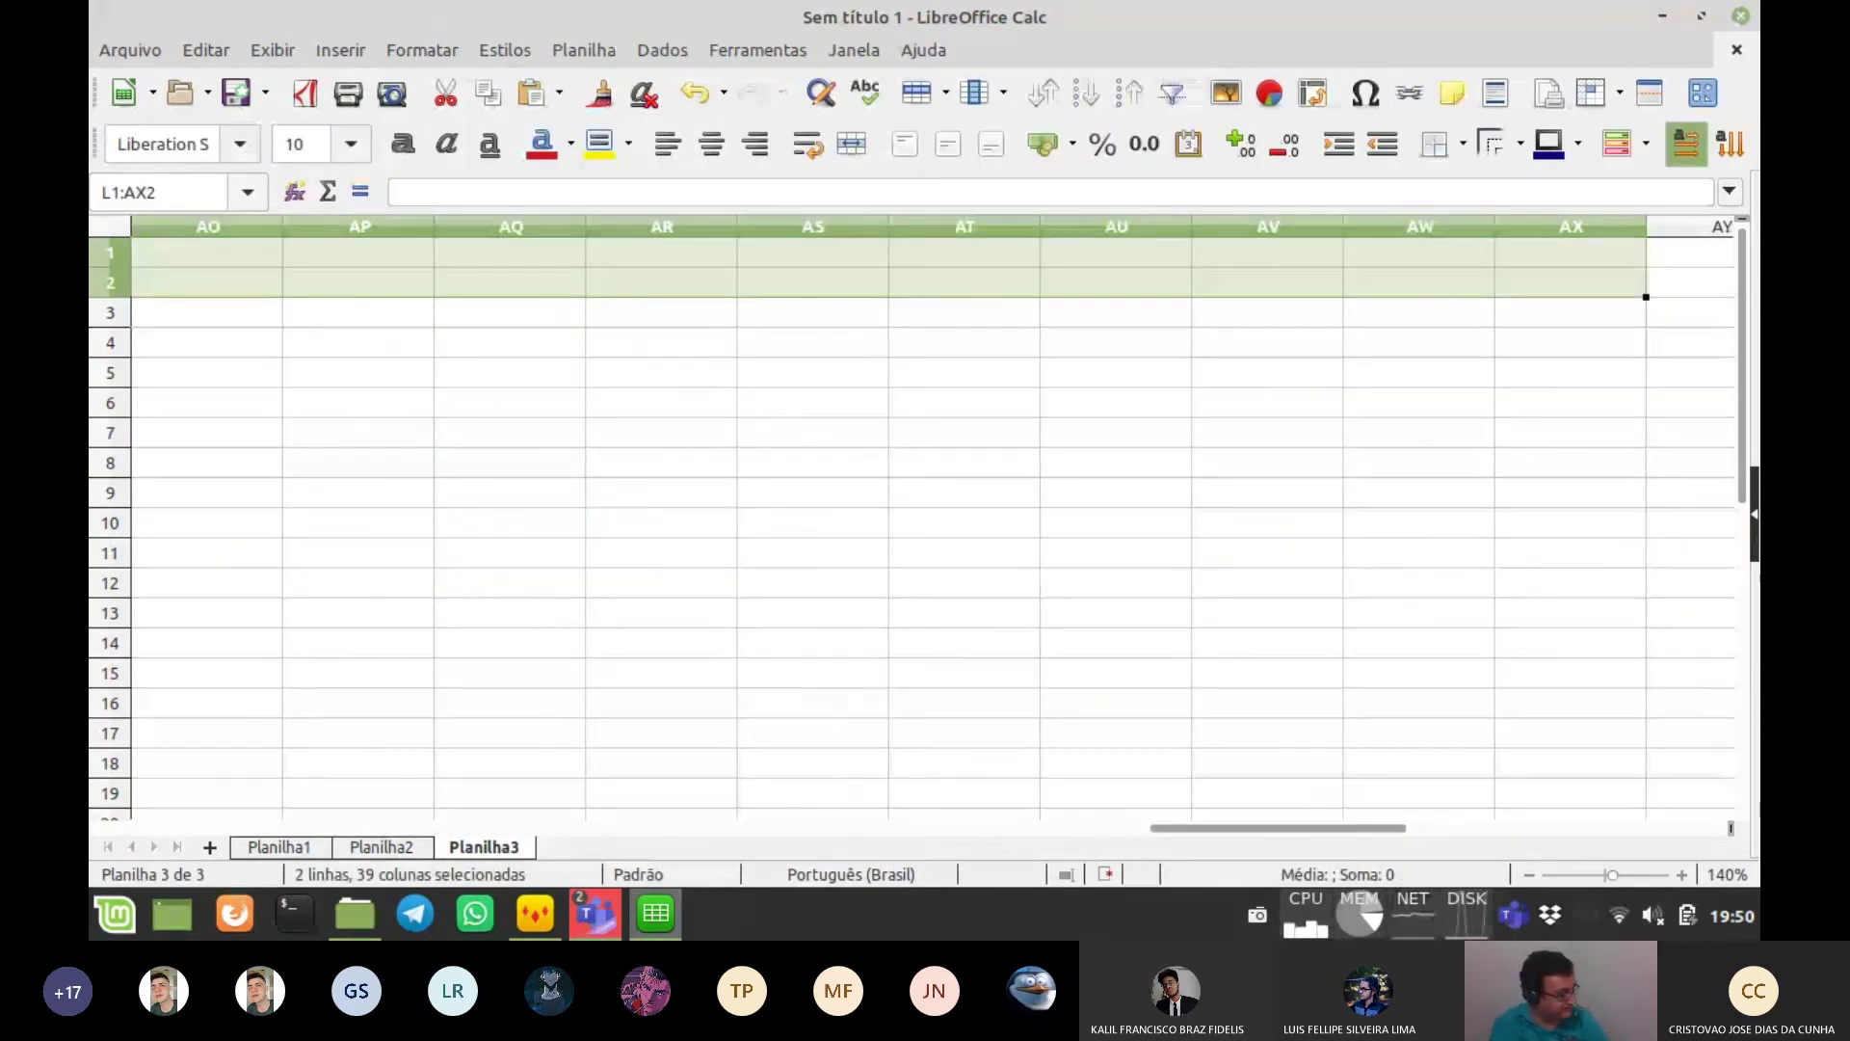
{"action": "key", "text": "ctrl+Home"}
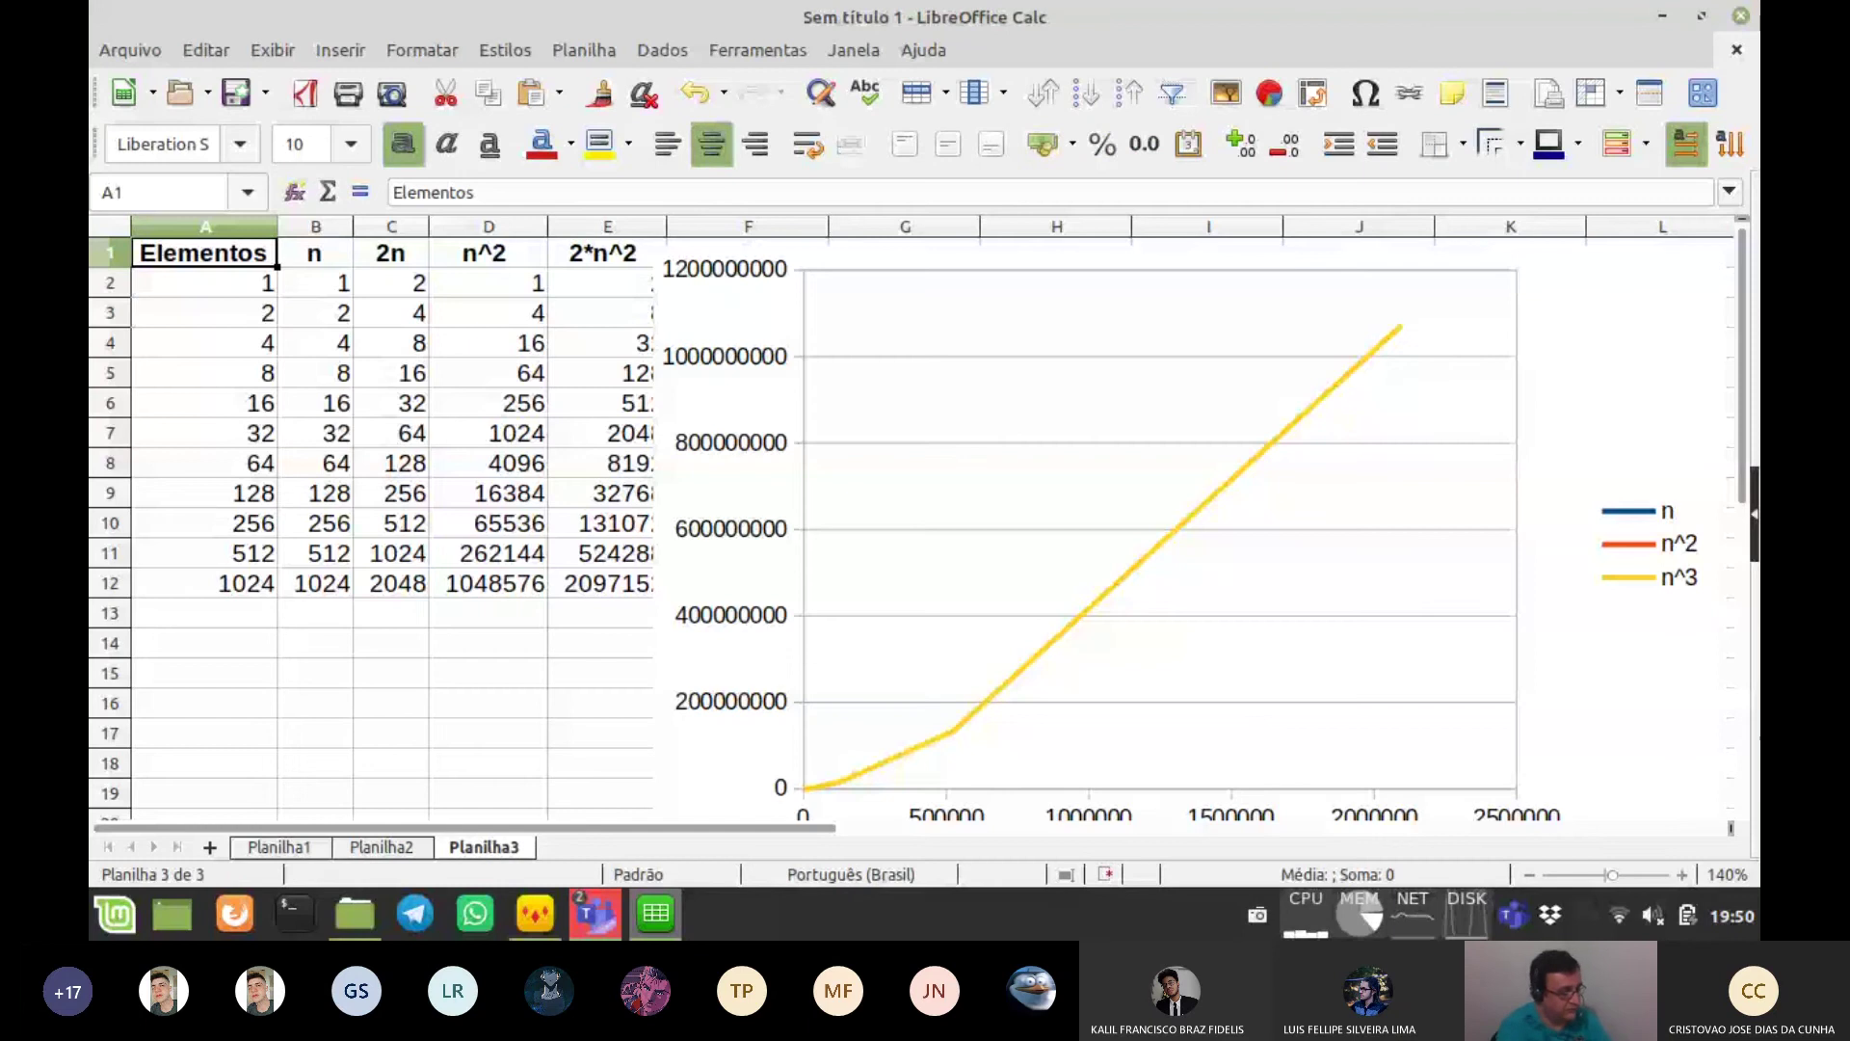
{"action": "left_click", "coordinate": [1190, 530]}
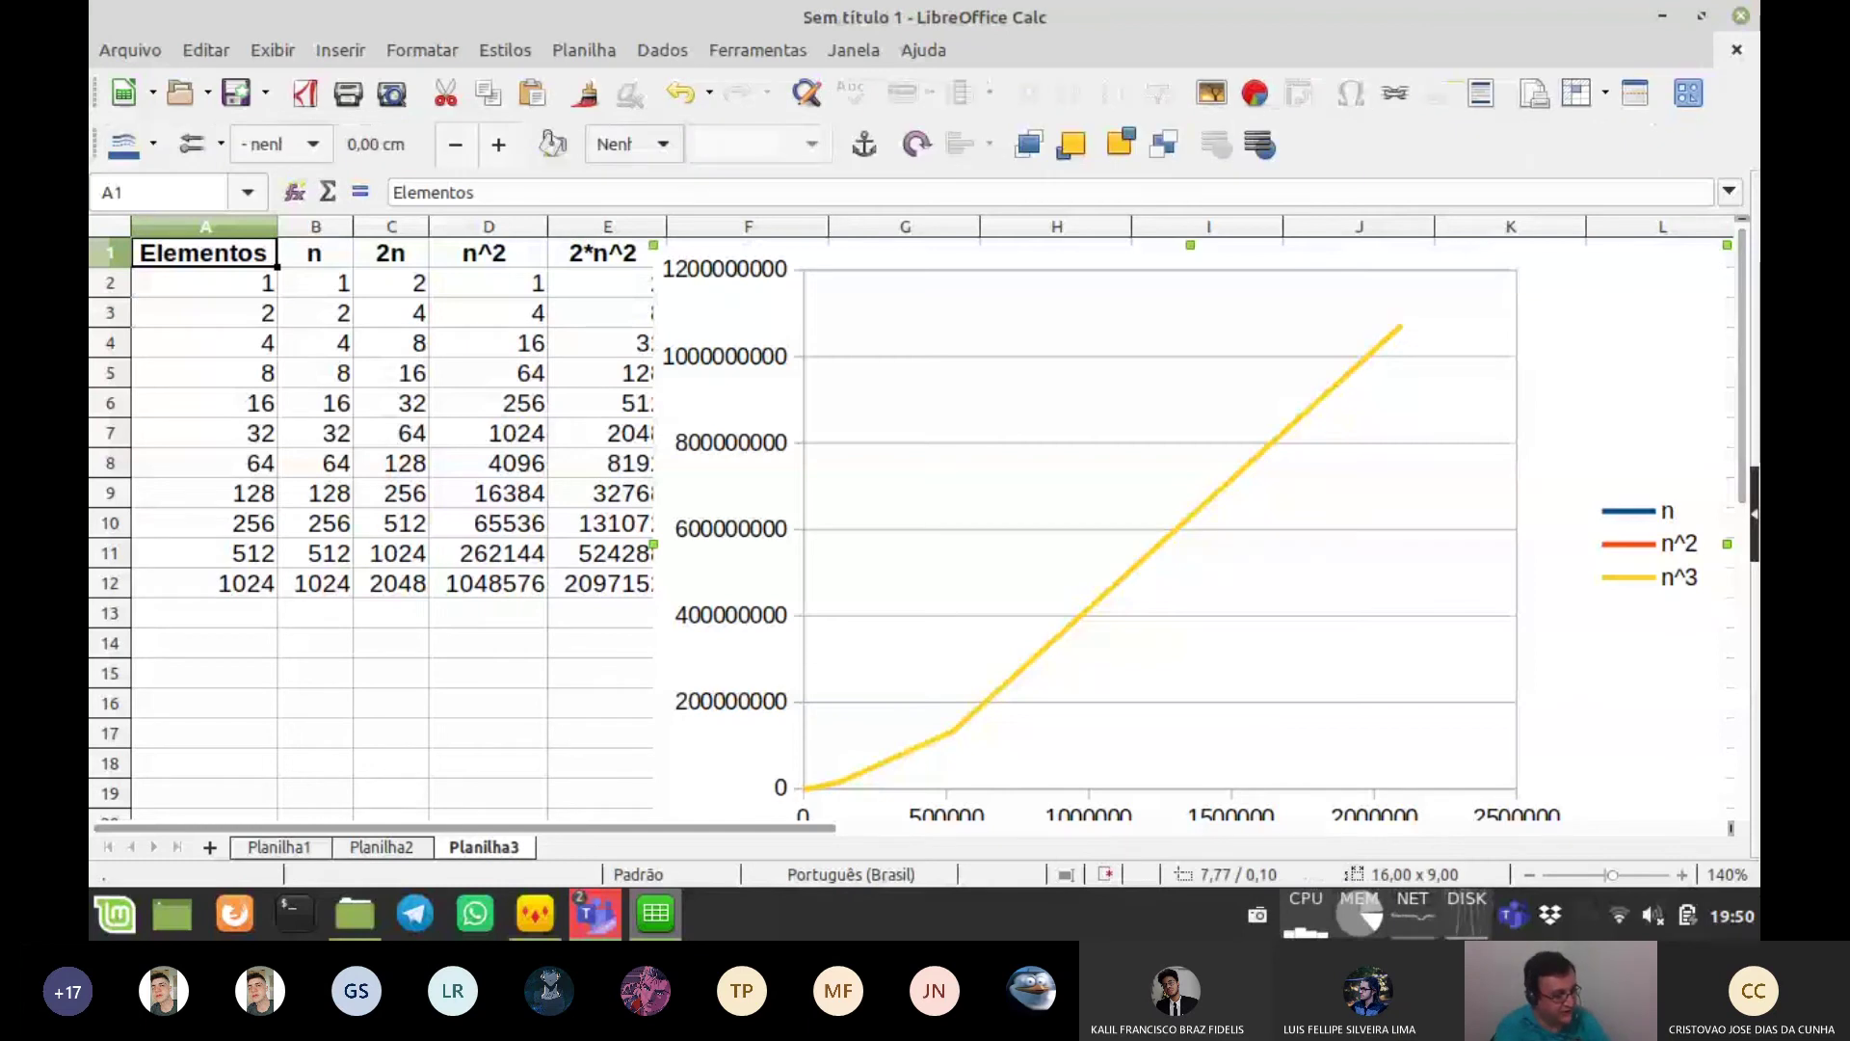
{"action": "left_click_drag", "start_coordinate": [1726, 245], "coordinate": [1696, 261]}
{"action": "left_click_drag", "start_coordinate": [1556, 339], "coordinate": [1512, 365]}
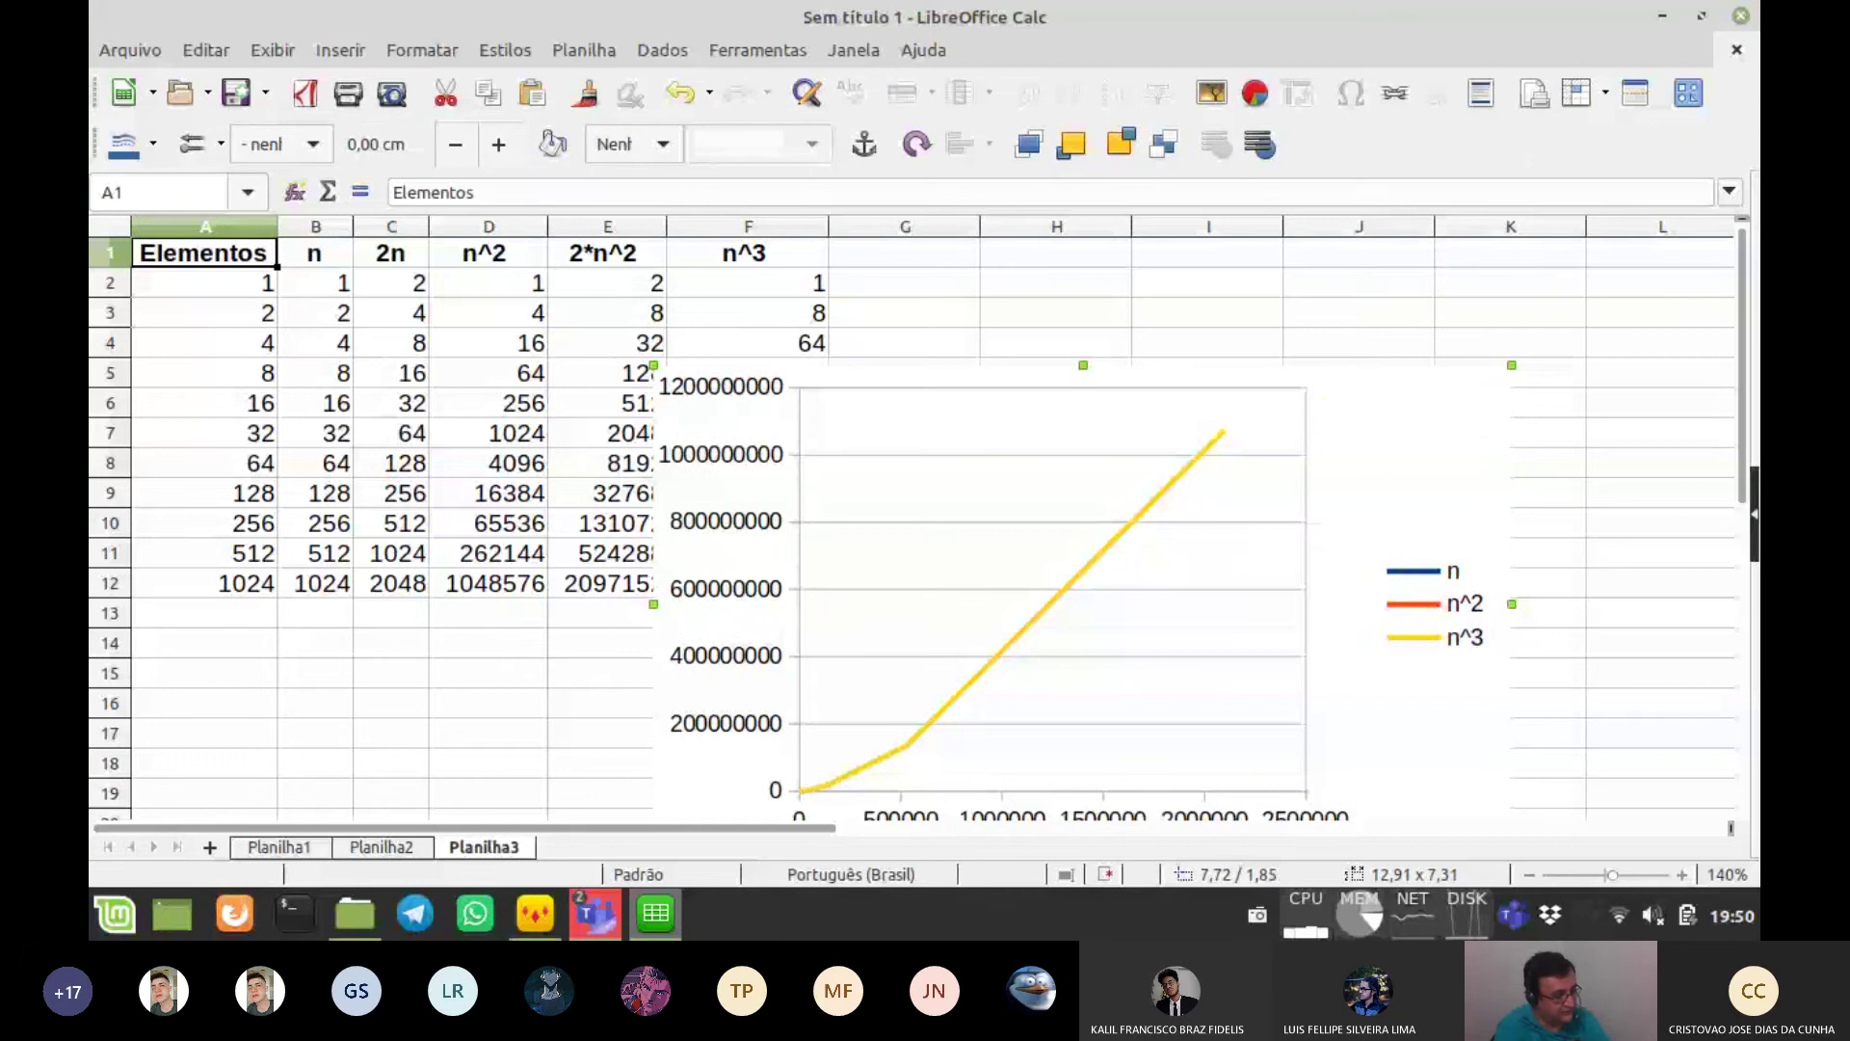
{"action": "left_click_drag", "start_coordinate": [1388, 457], "coordinate": [1583, 344]}
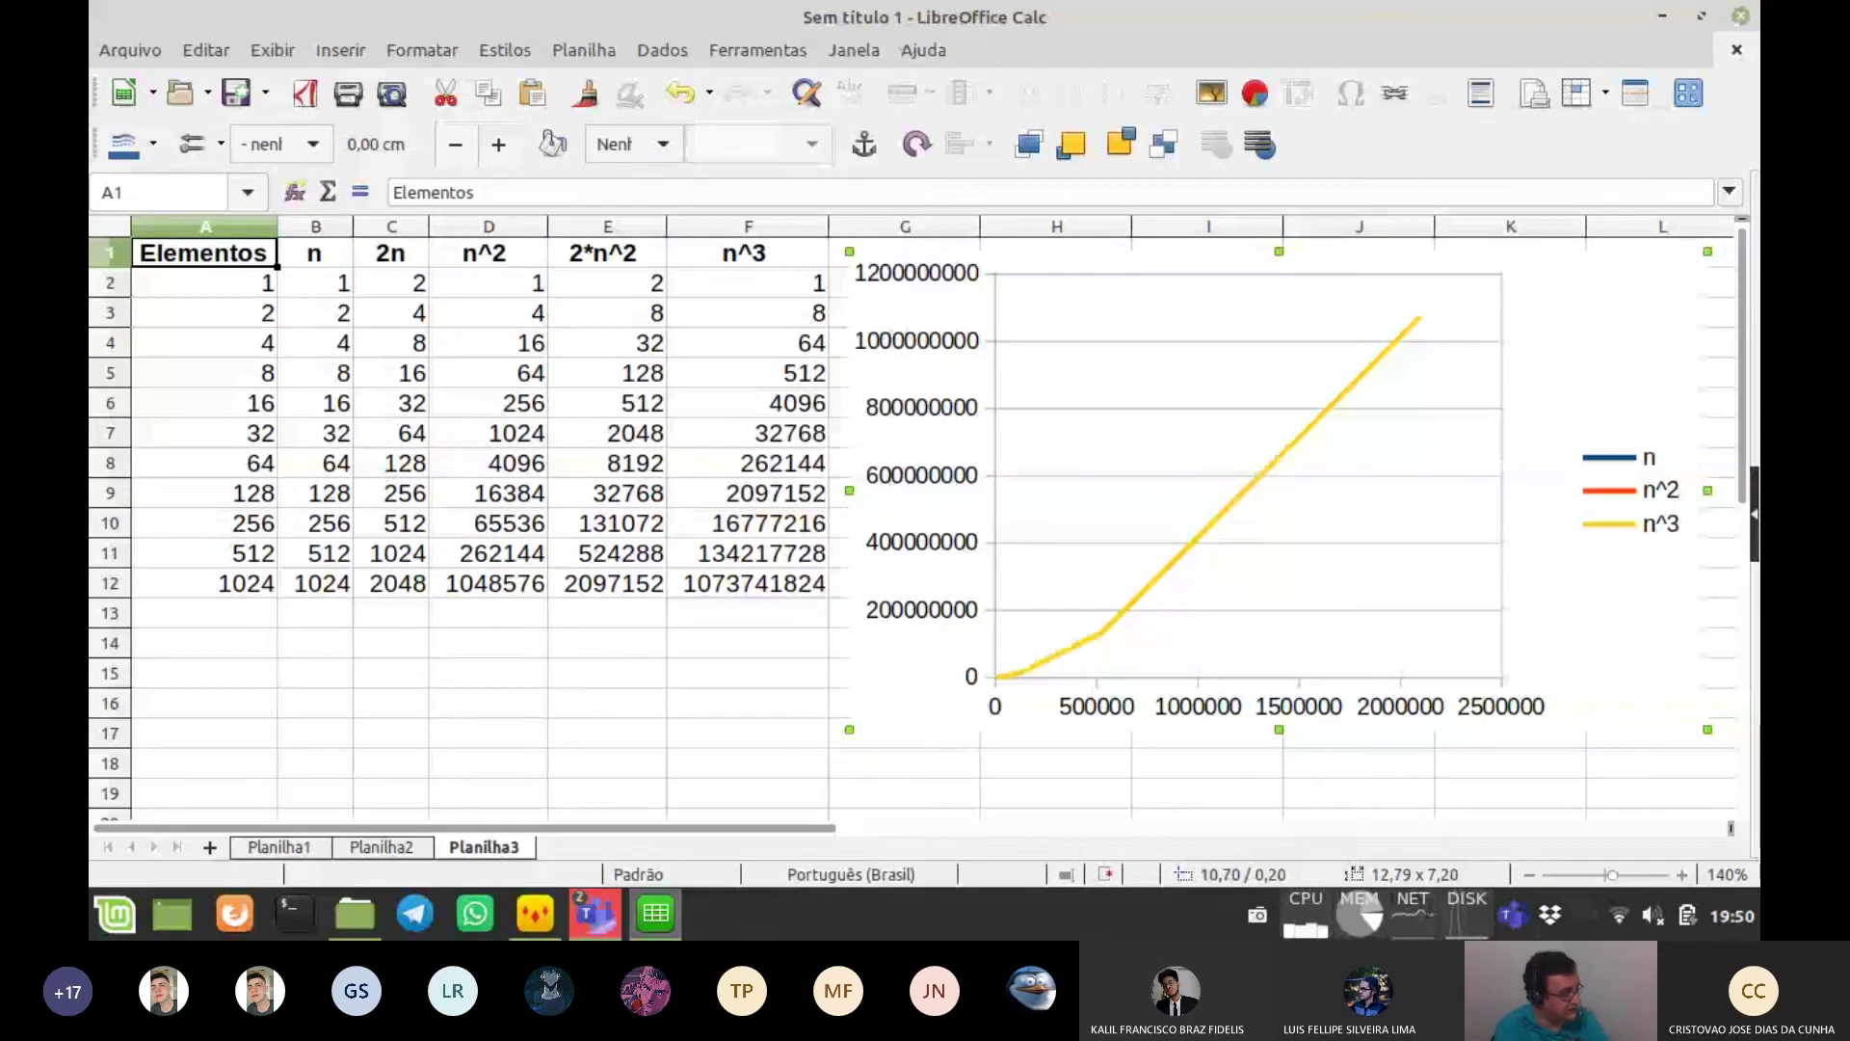
- Insert two empty rows above the table's header row
{"action": "right_click", "coordinate": [110, 254]}
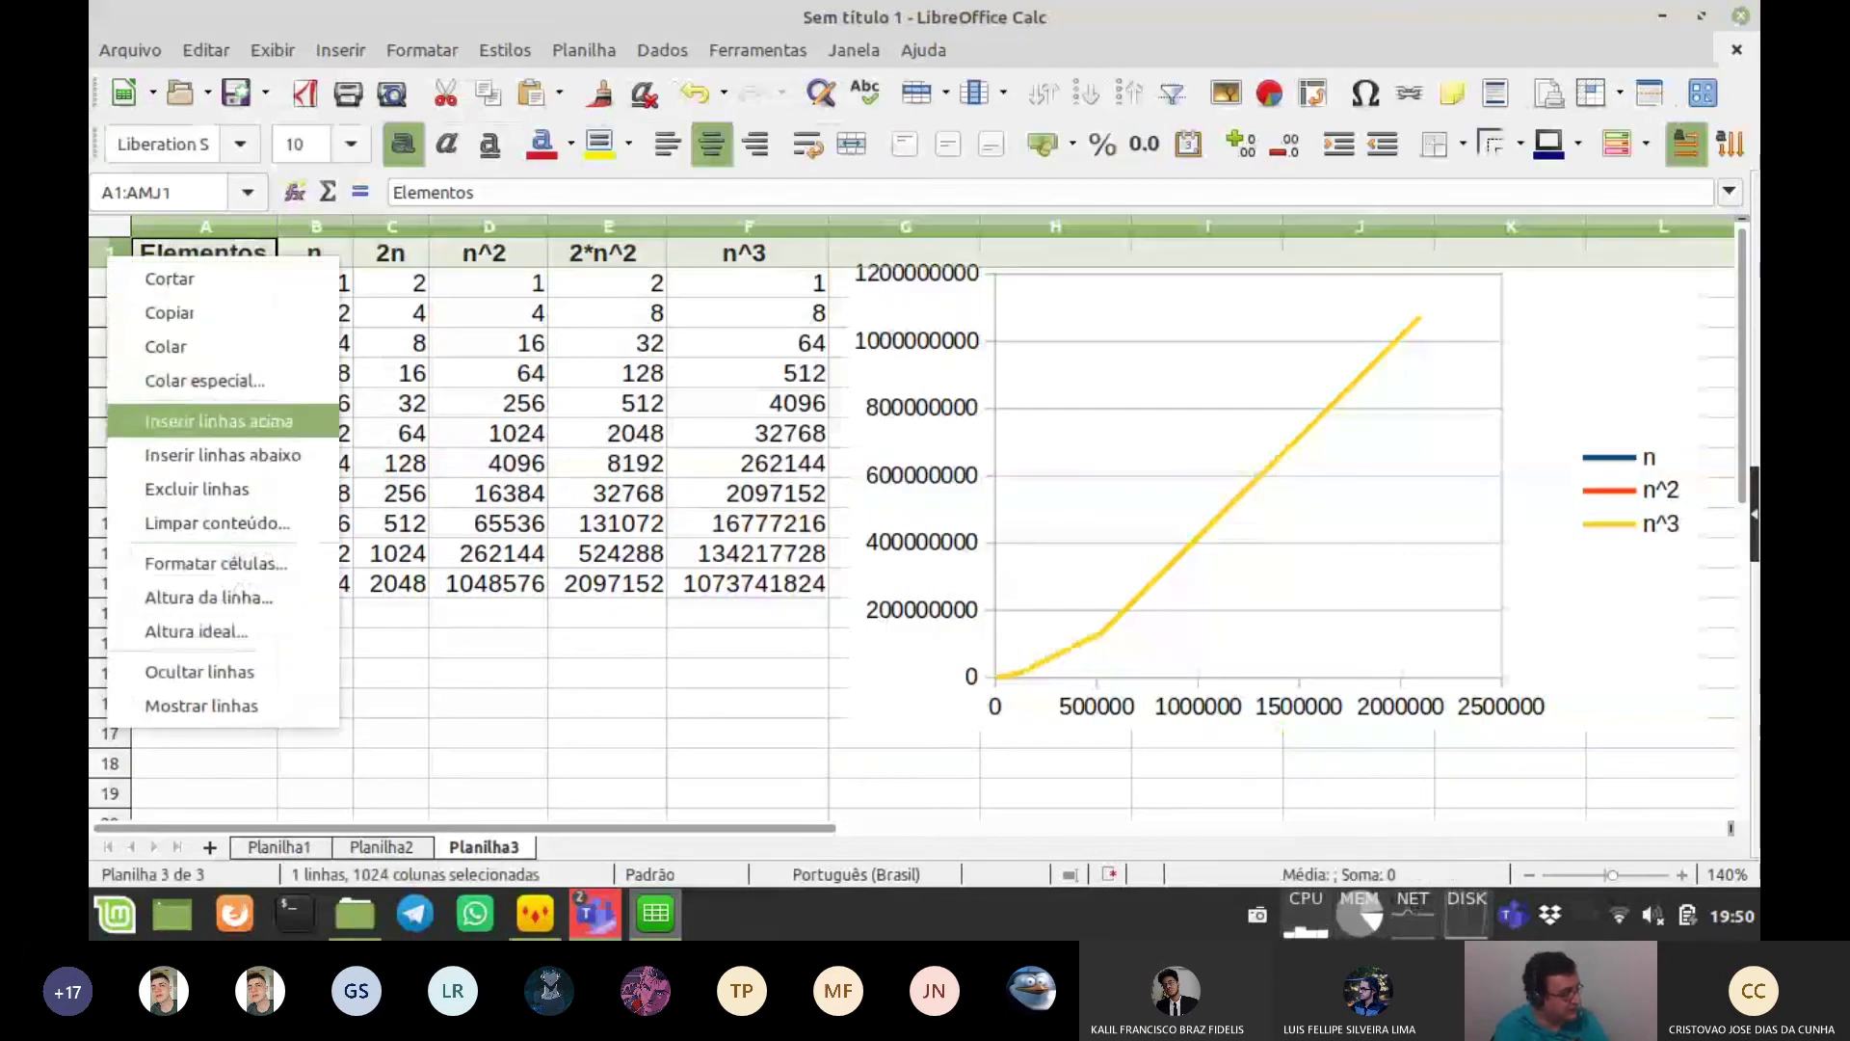
{"action": "left_click", "coordinate": [219, 421]}
{"action": "right_click", "coordinate": [122, 250]}
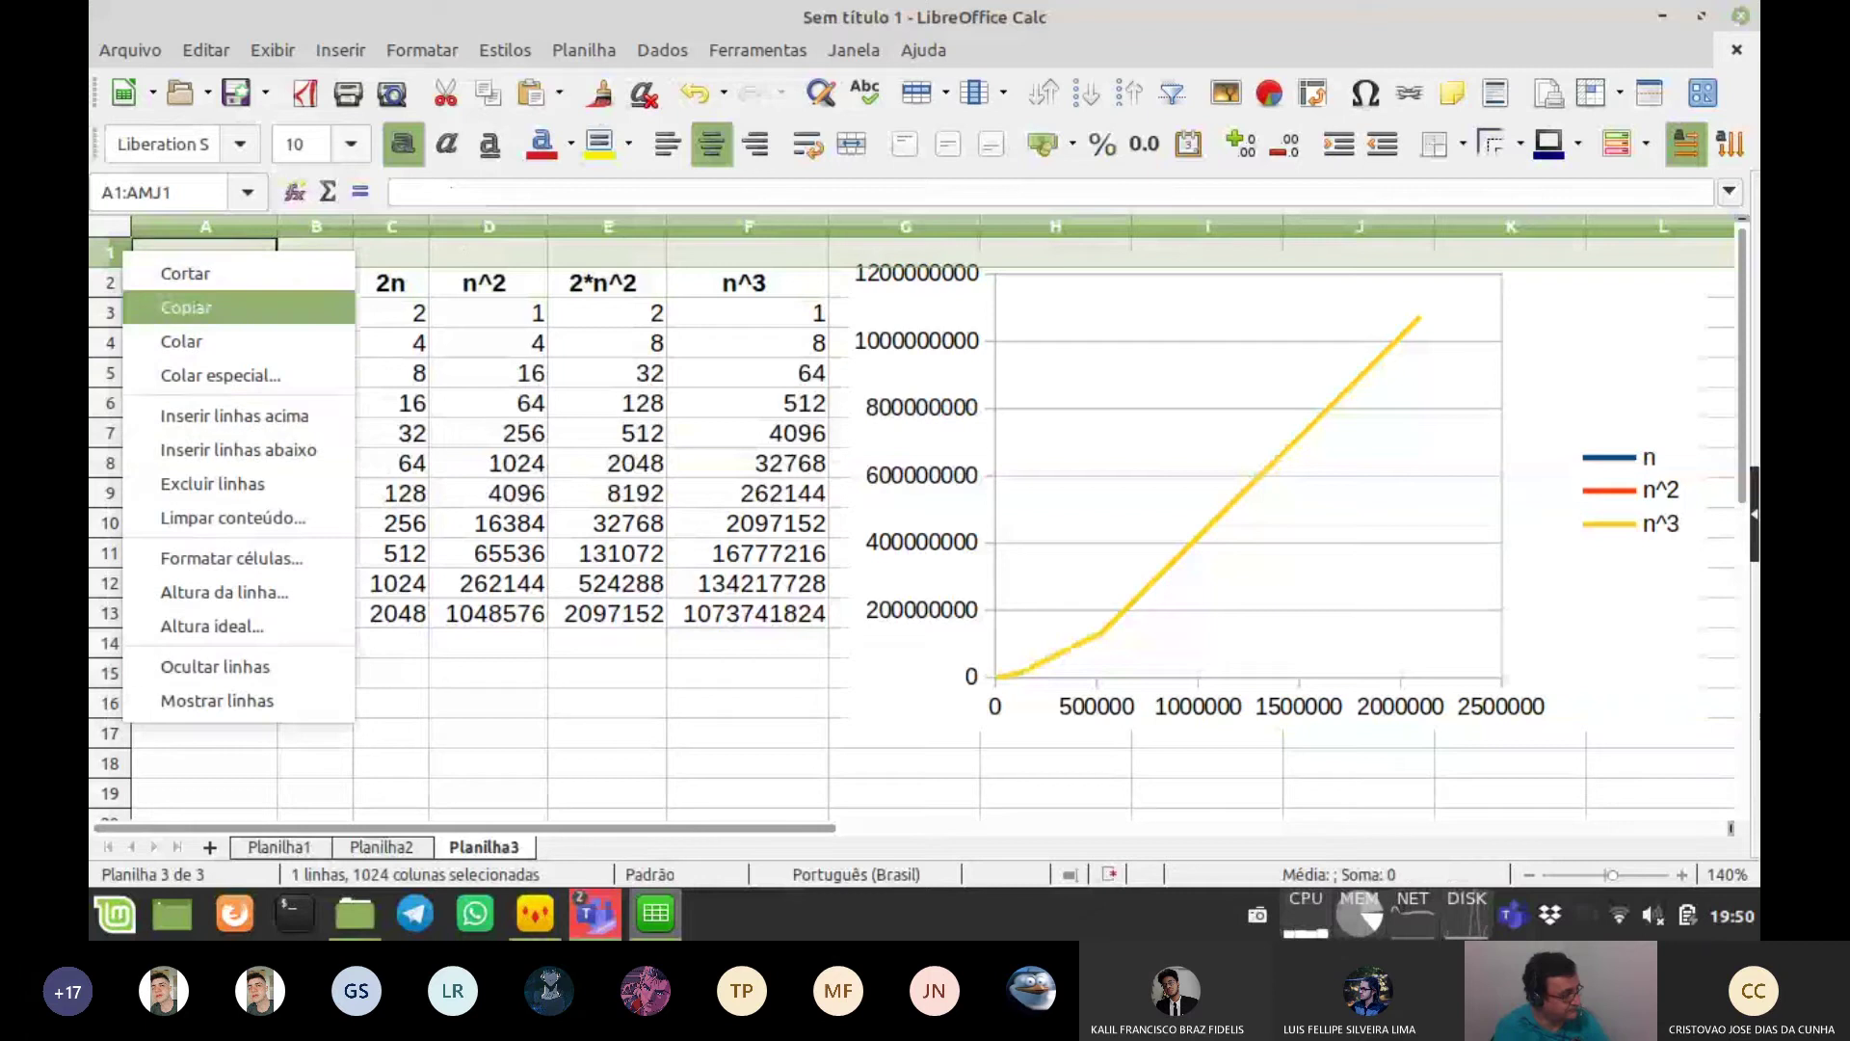
{"action": "left_click", "coordinate": [219, 415]}
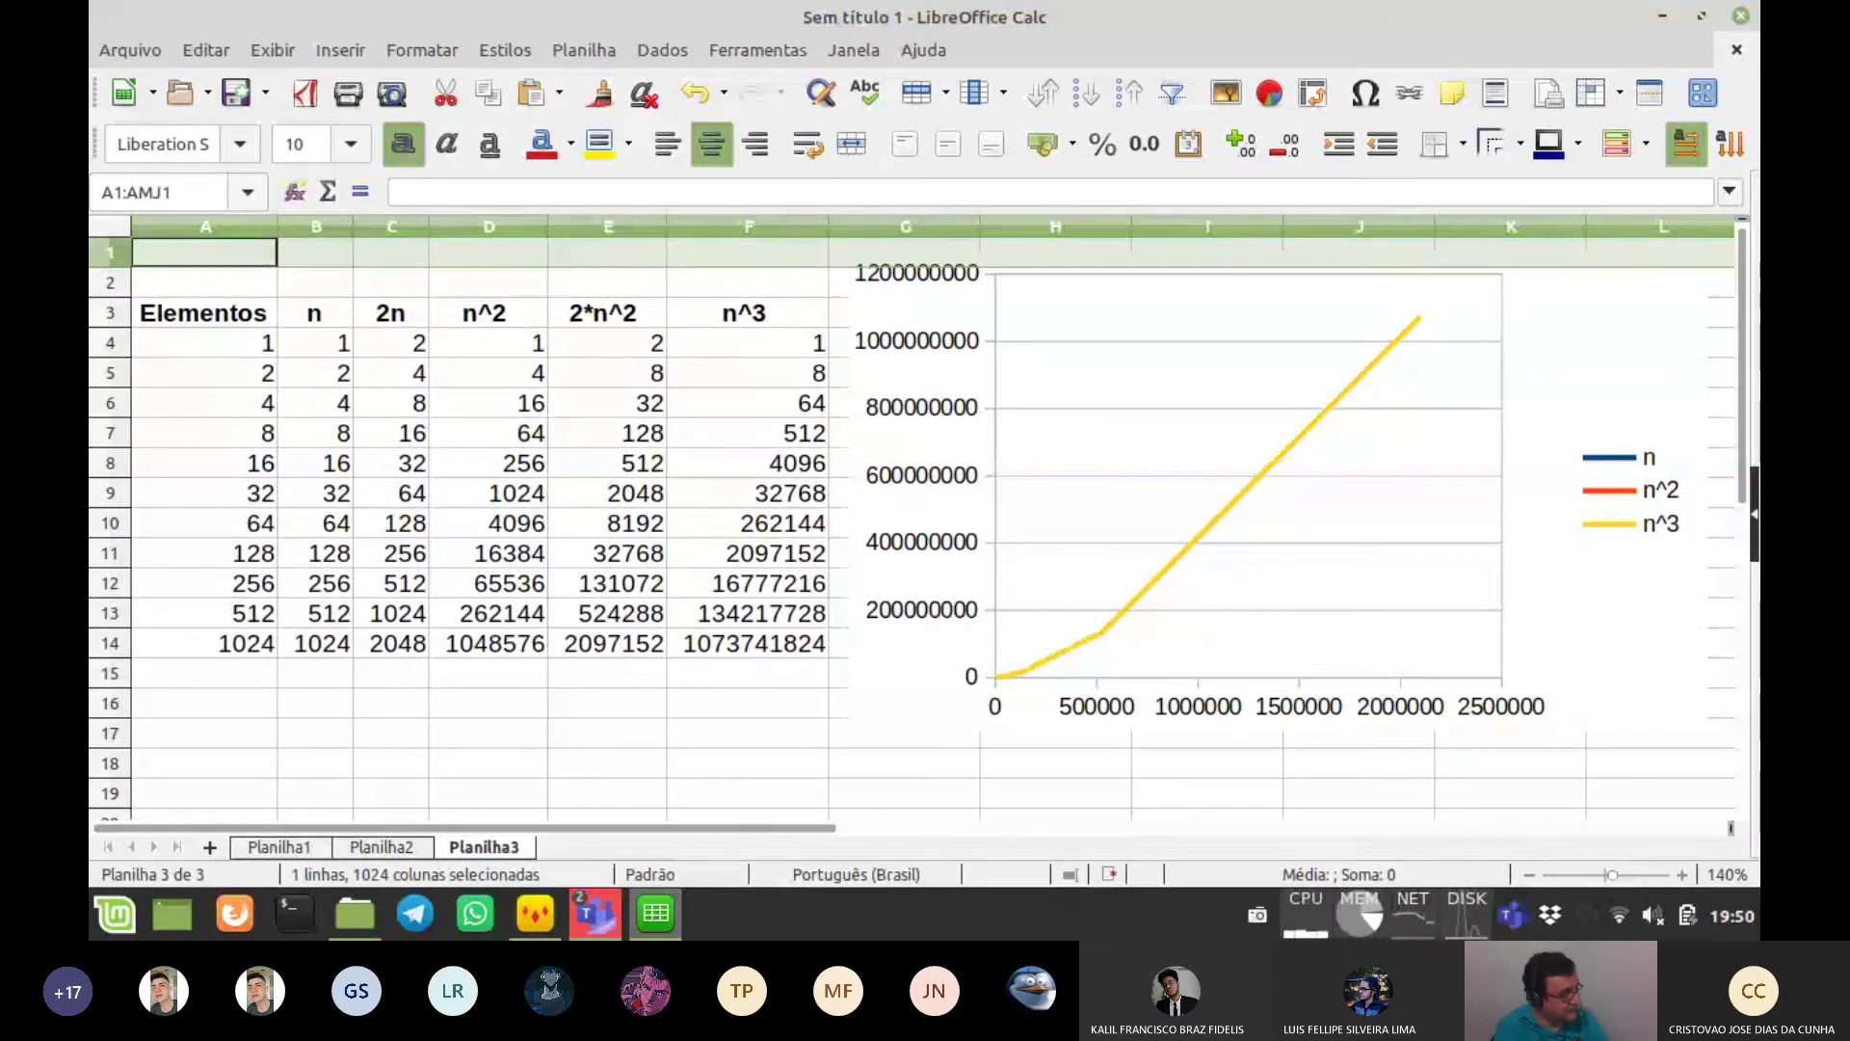
- Enter the heading Linear above the n column and merge and centre it across B1:C2
{"action": "left_click", "coordinate": [315, 282]}
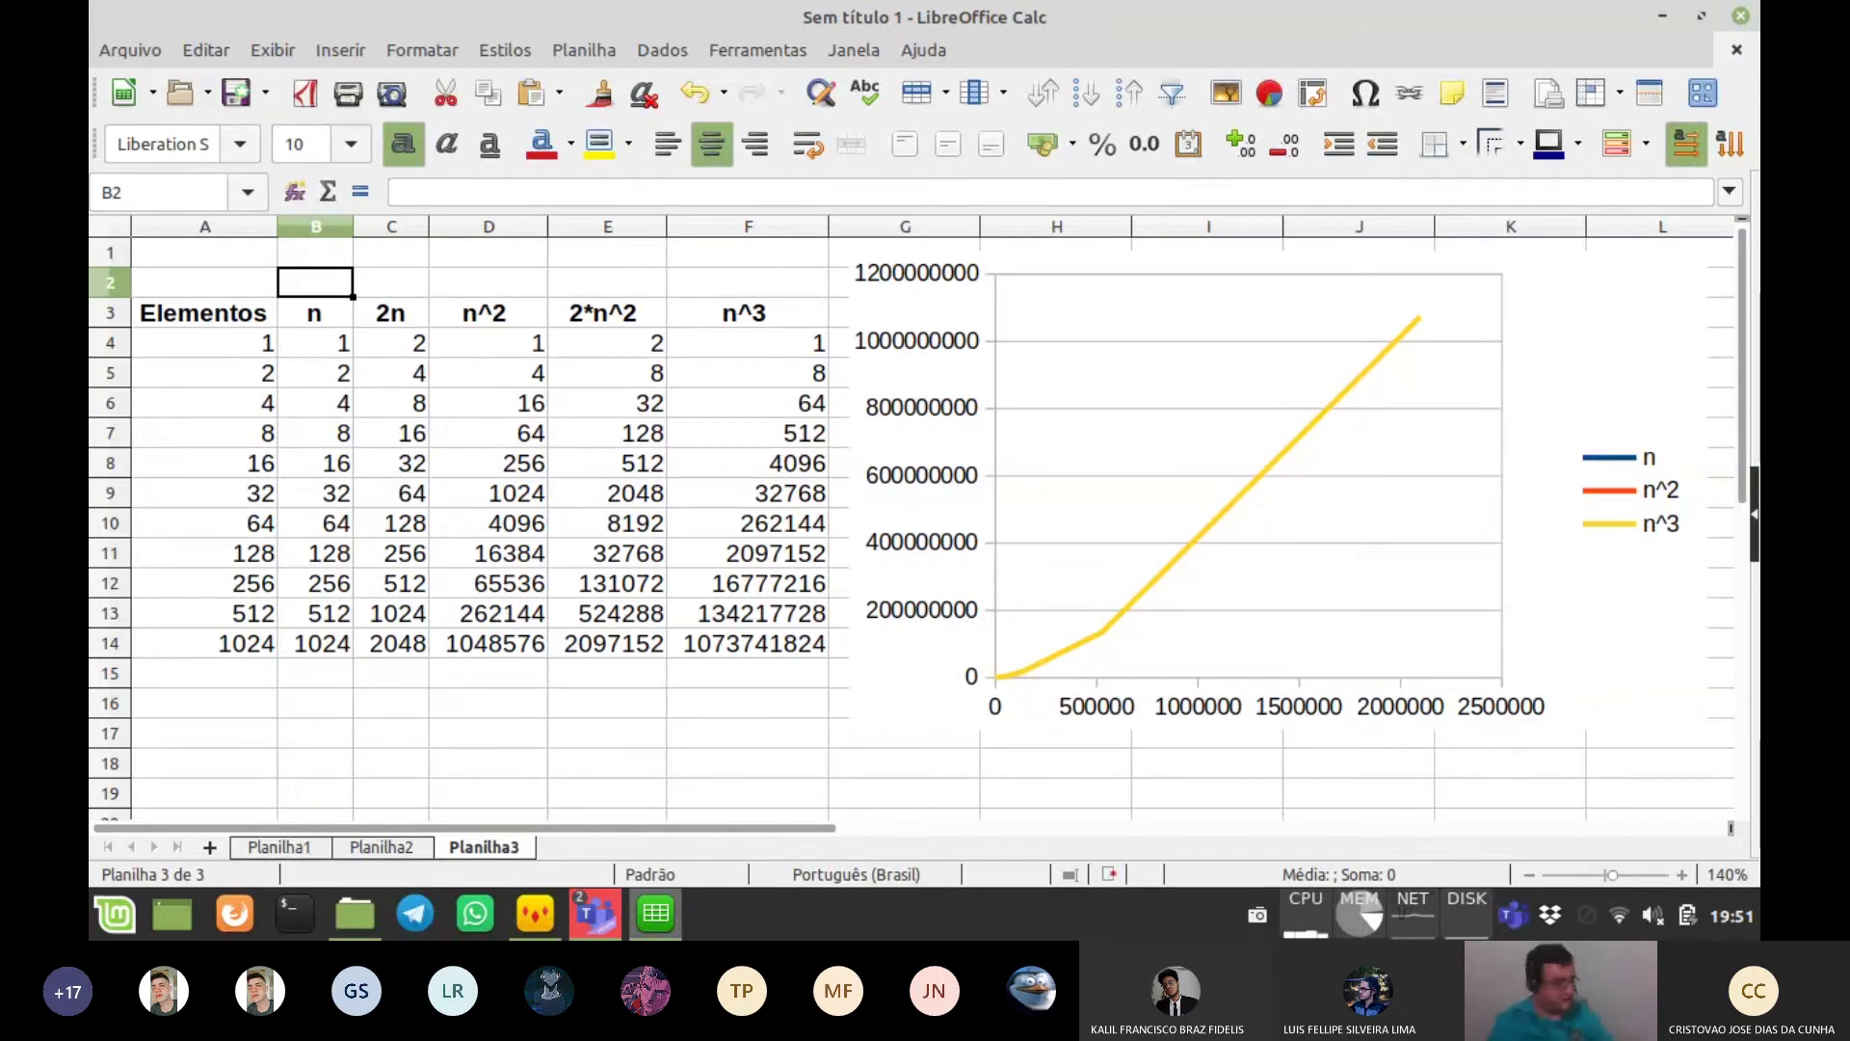
{"action": "left_click_drag", "start_coordinate": [315, 313], "coordinate": [397, 644]}
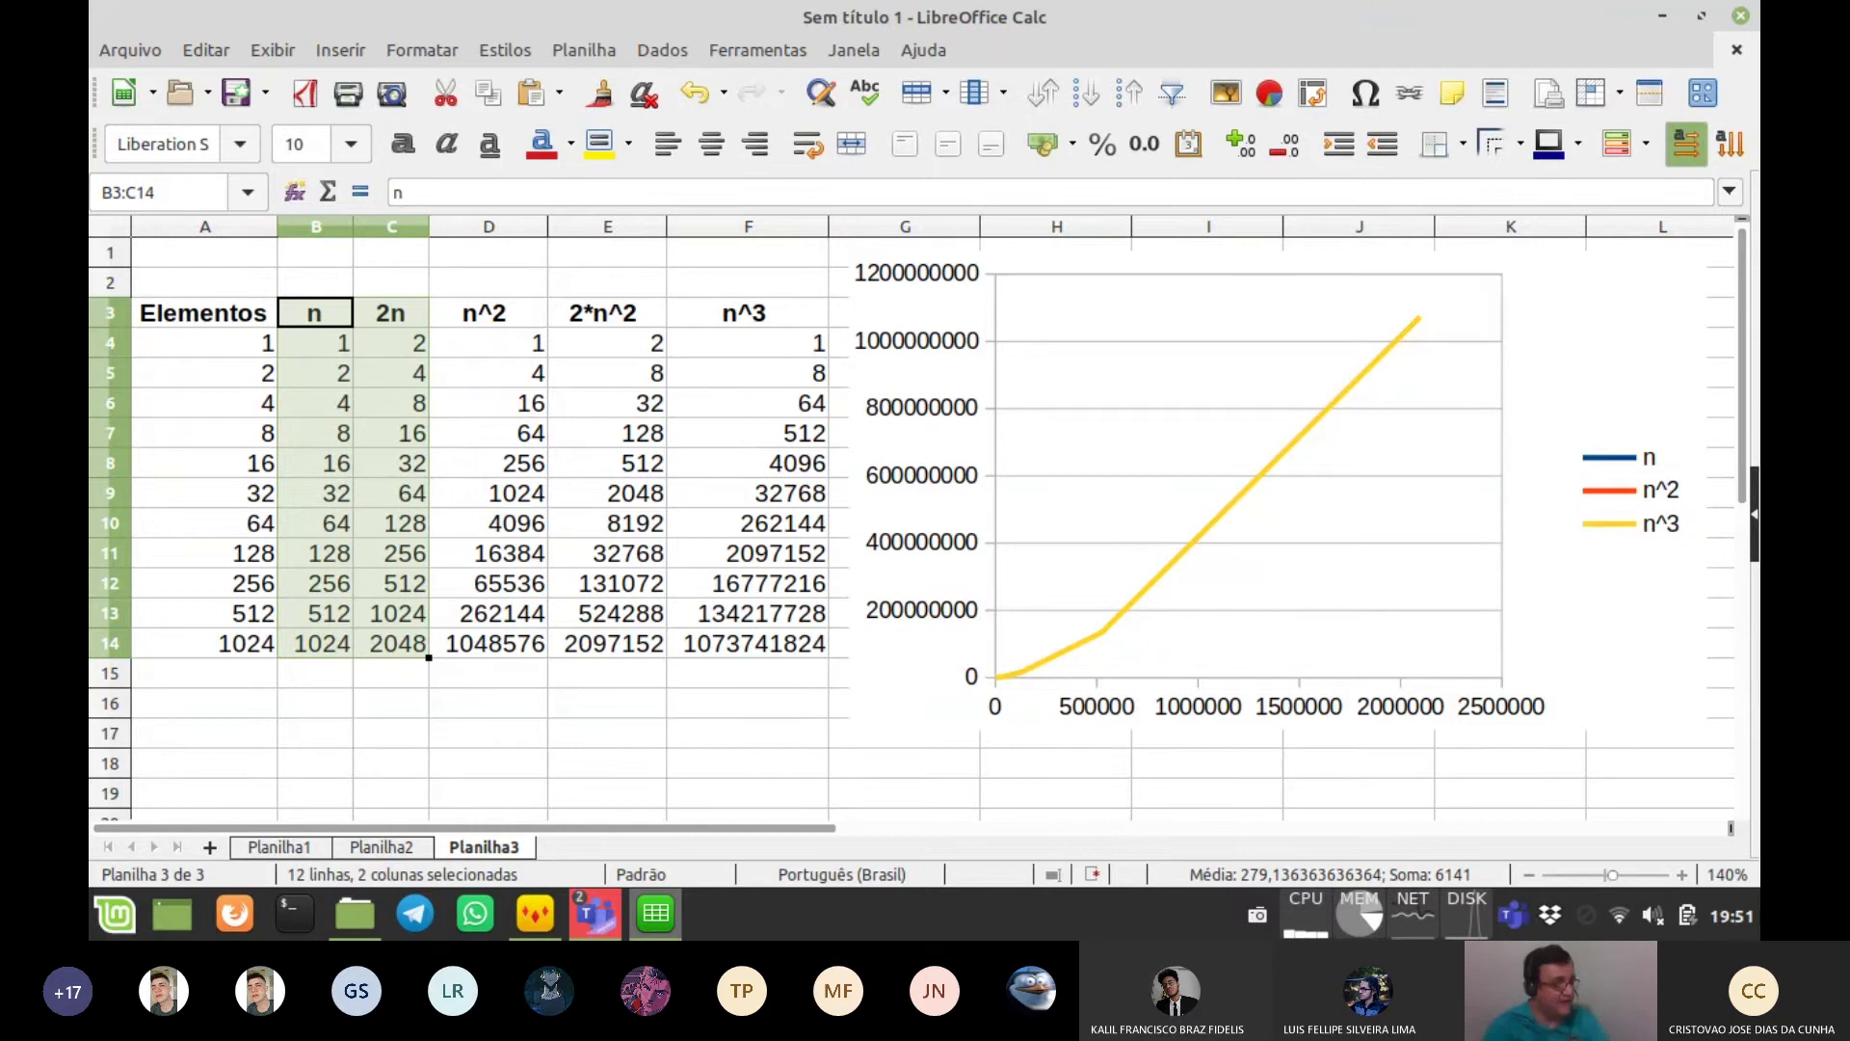
{"action": "left_click", "coordinate": [315, 283]}
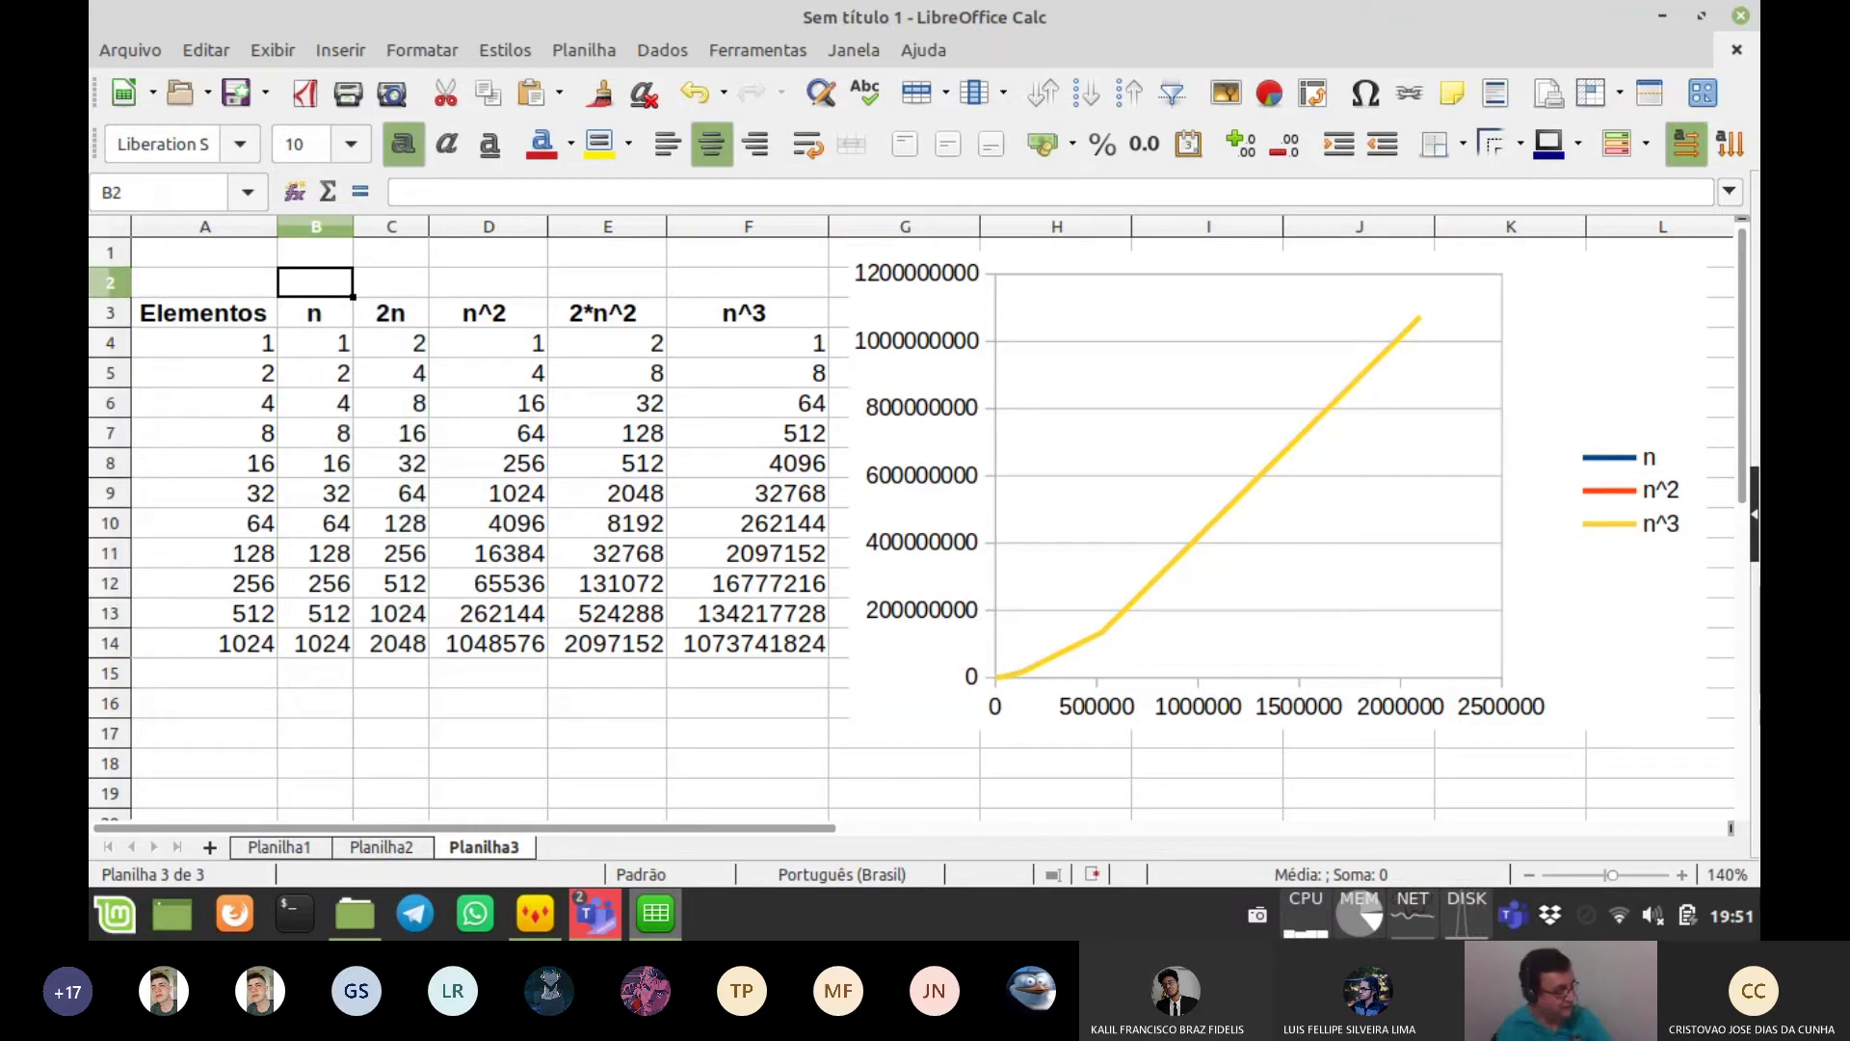
{"action": "type", "text": "Linear"}
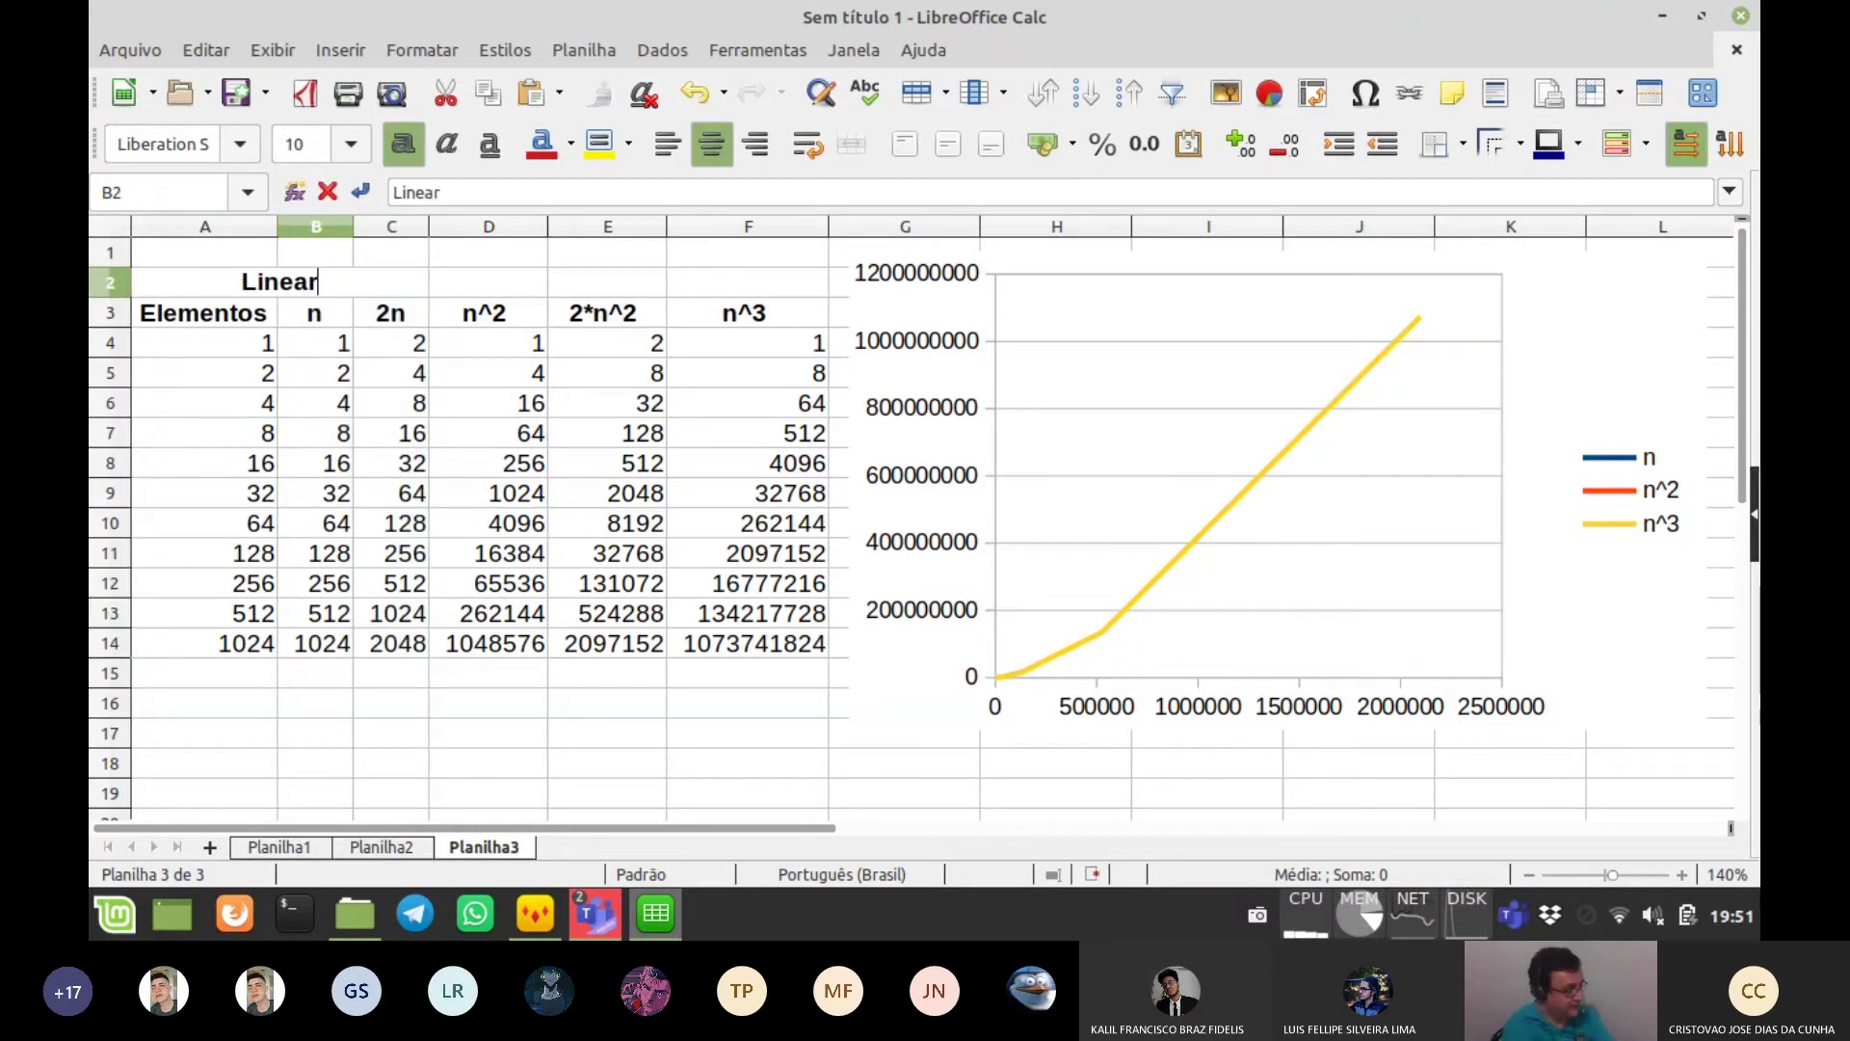
{"action": "key", "text": "Return"}
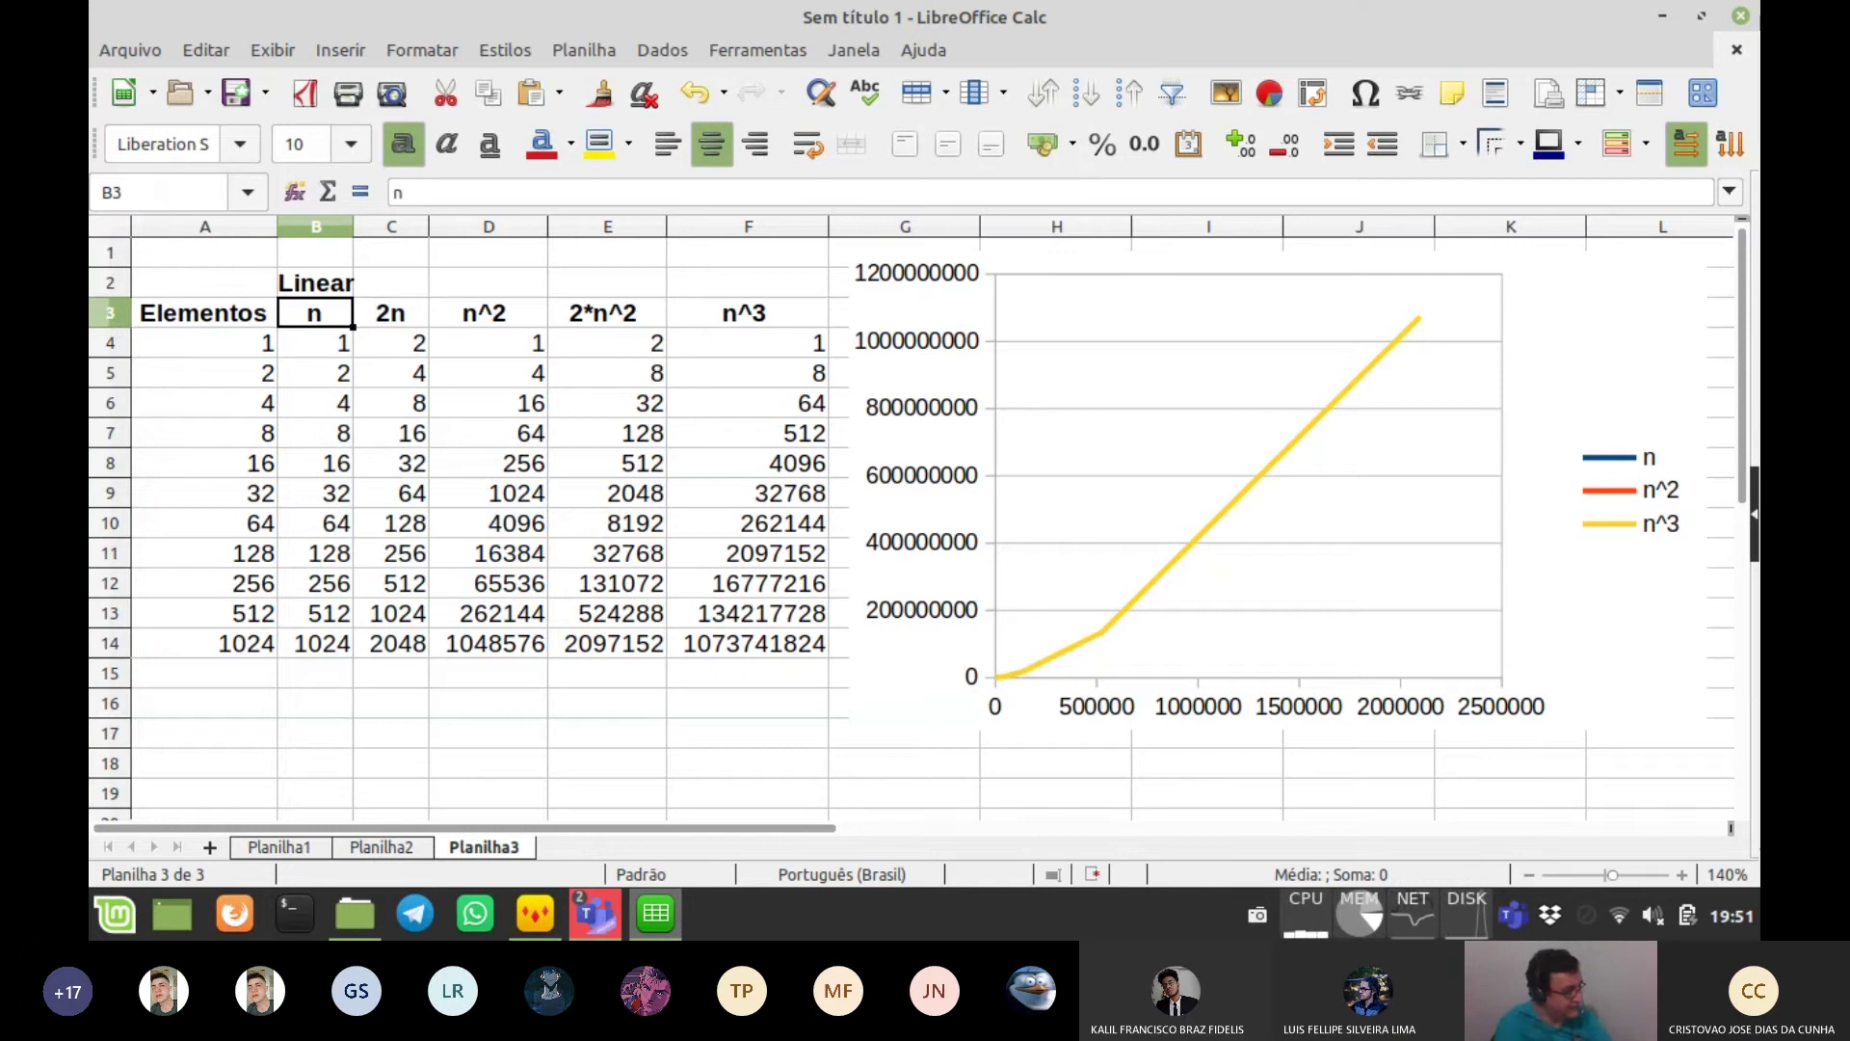
{"action": "left_click_drag", "start_coordinate": [391, 283], "coordinate": [333, 255]}
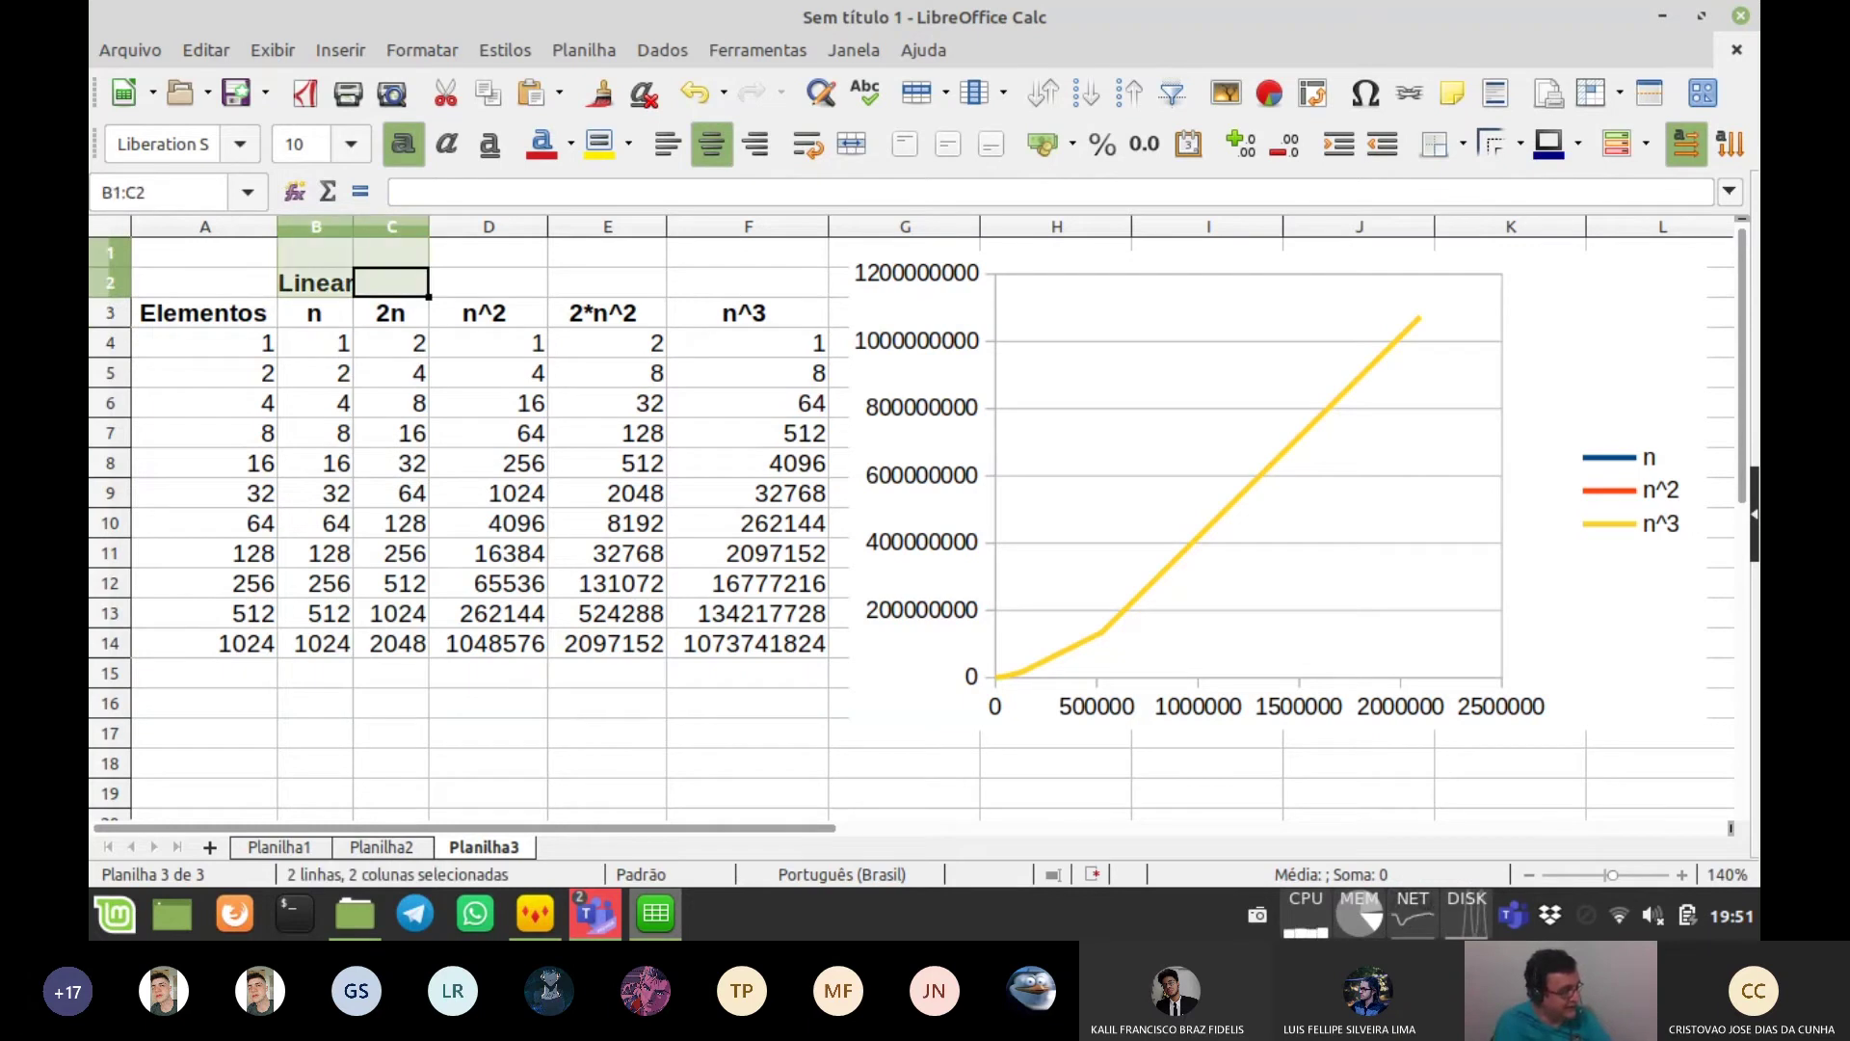
{"action": "left_click", "coordinate": [852, 143]}
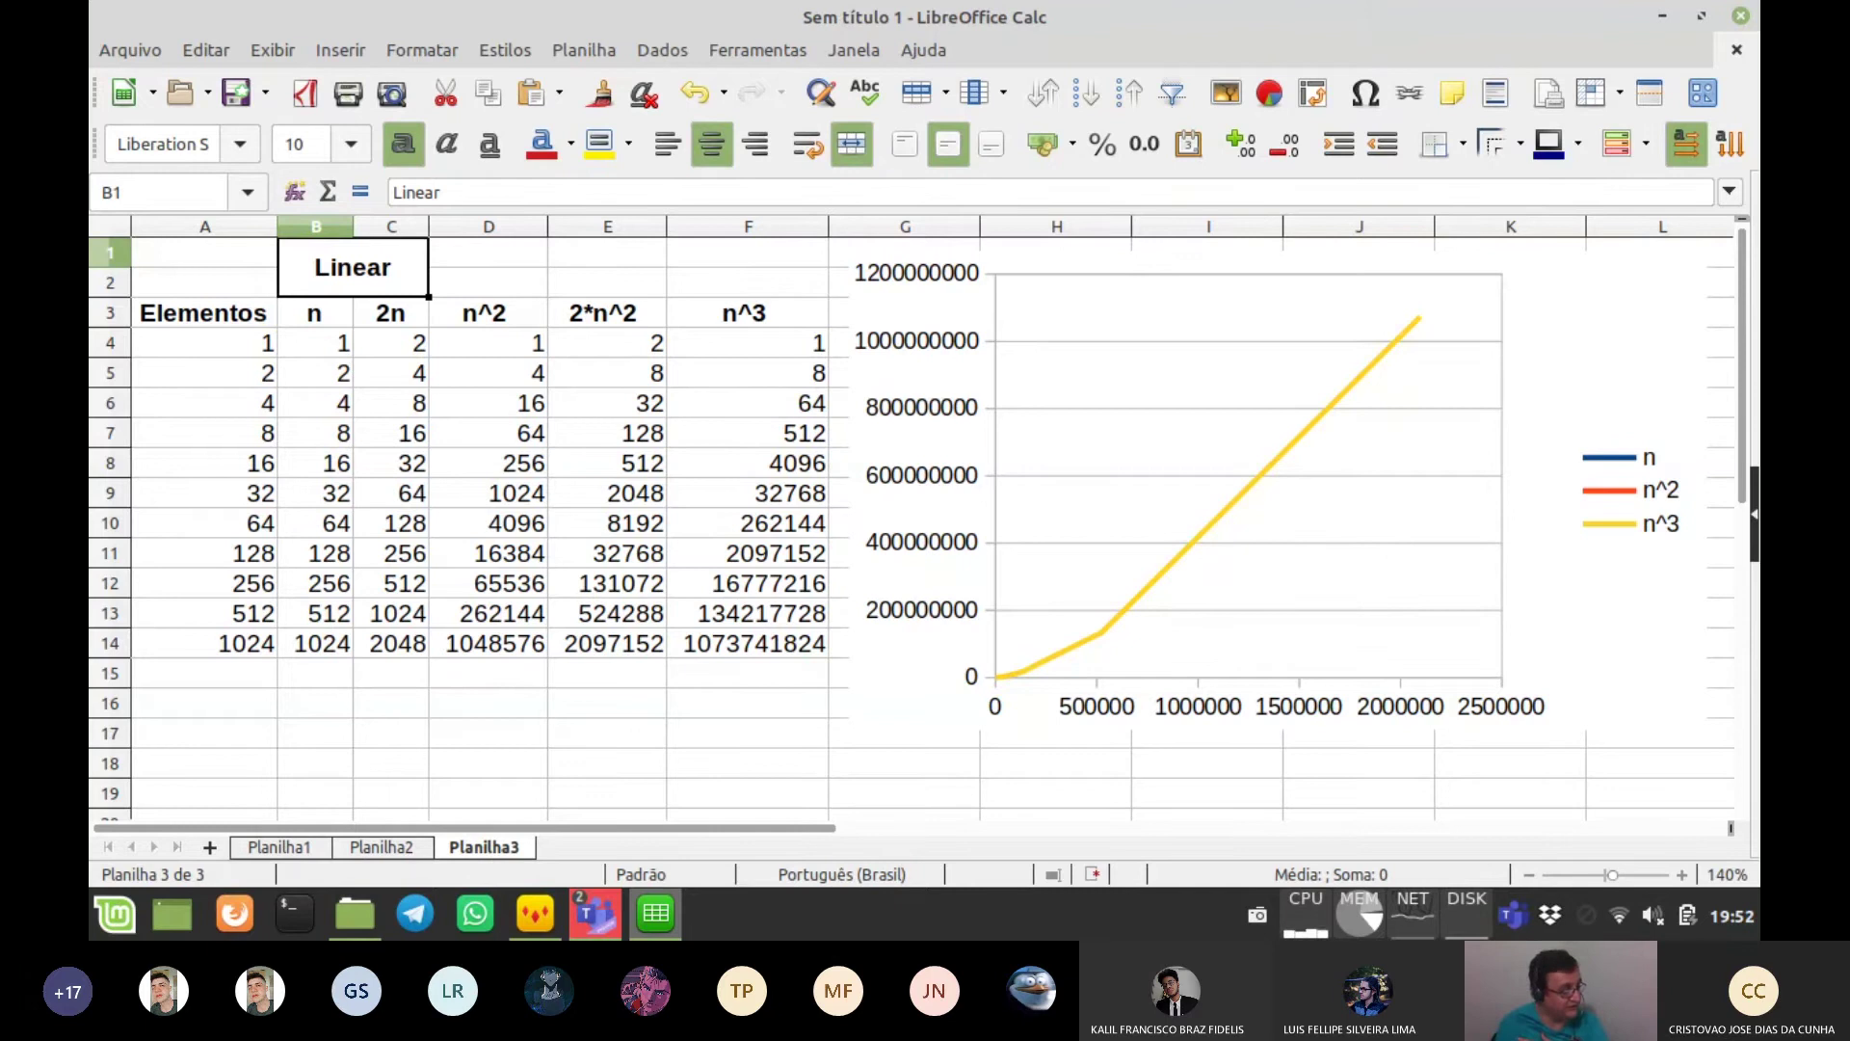
{"action": "left_click_drag", "start_coordinate": [489, 253], "coordinate": [608, 283]}
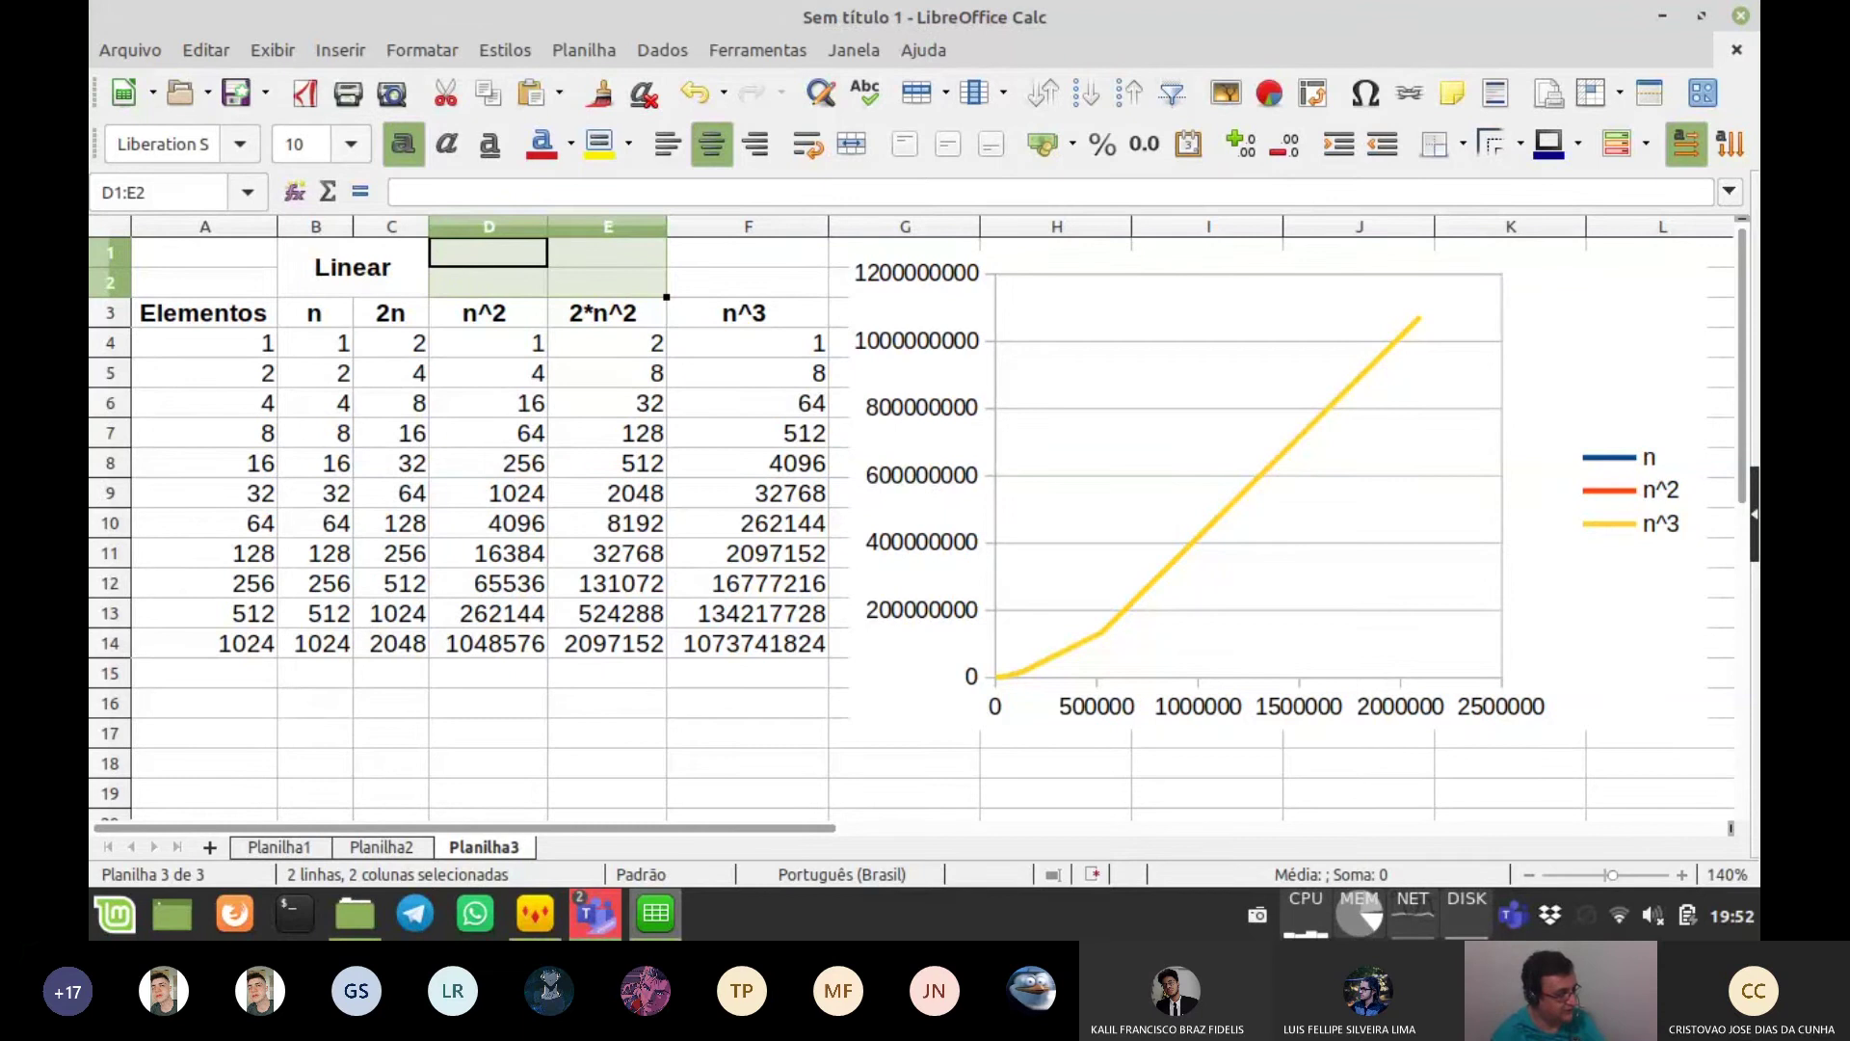
{"action": "key", "text": "shift+Right"}
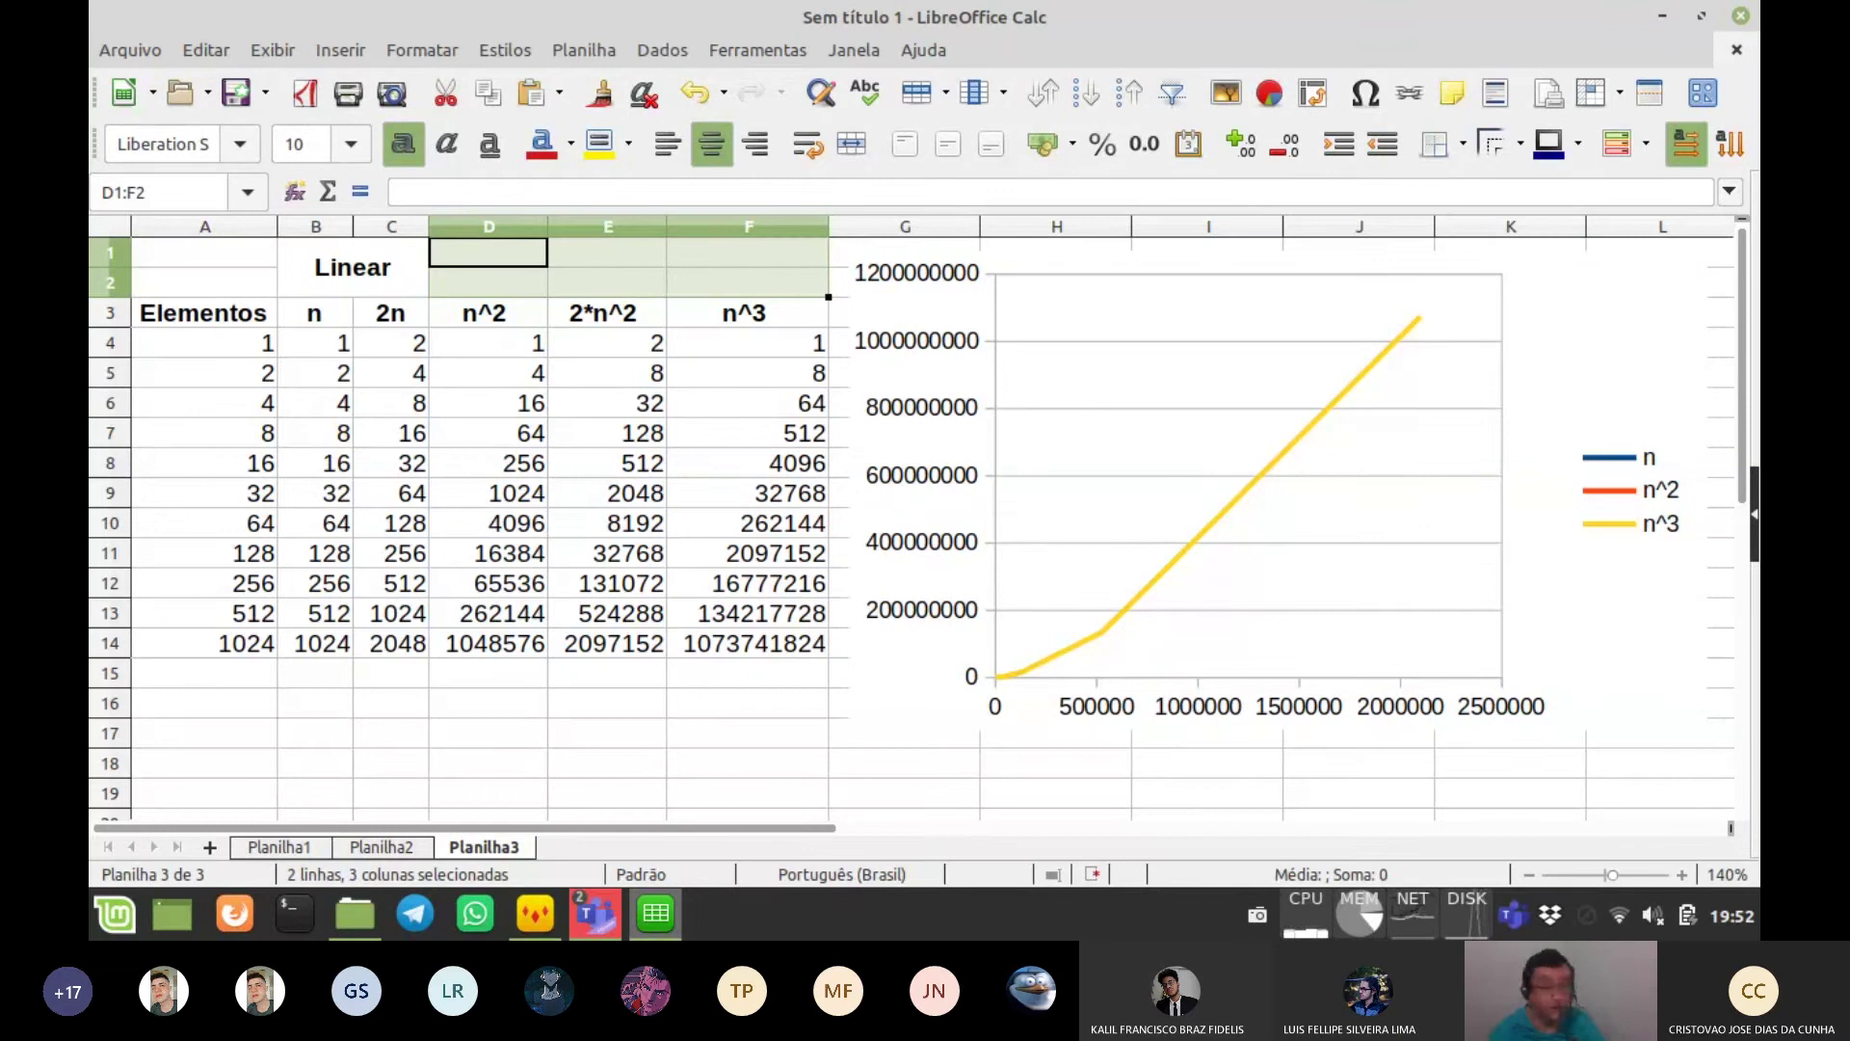
{"action": "left_click", "coordinate": [488, 227]}
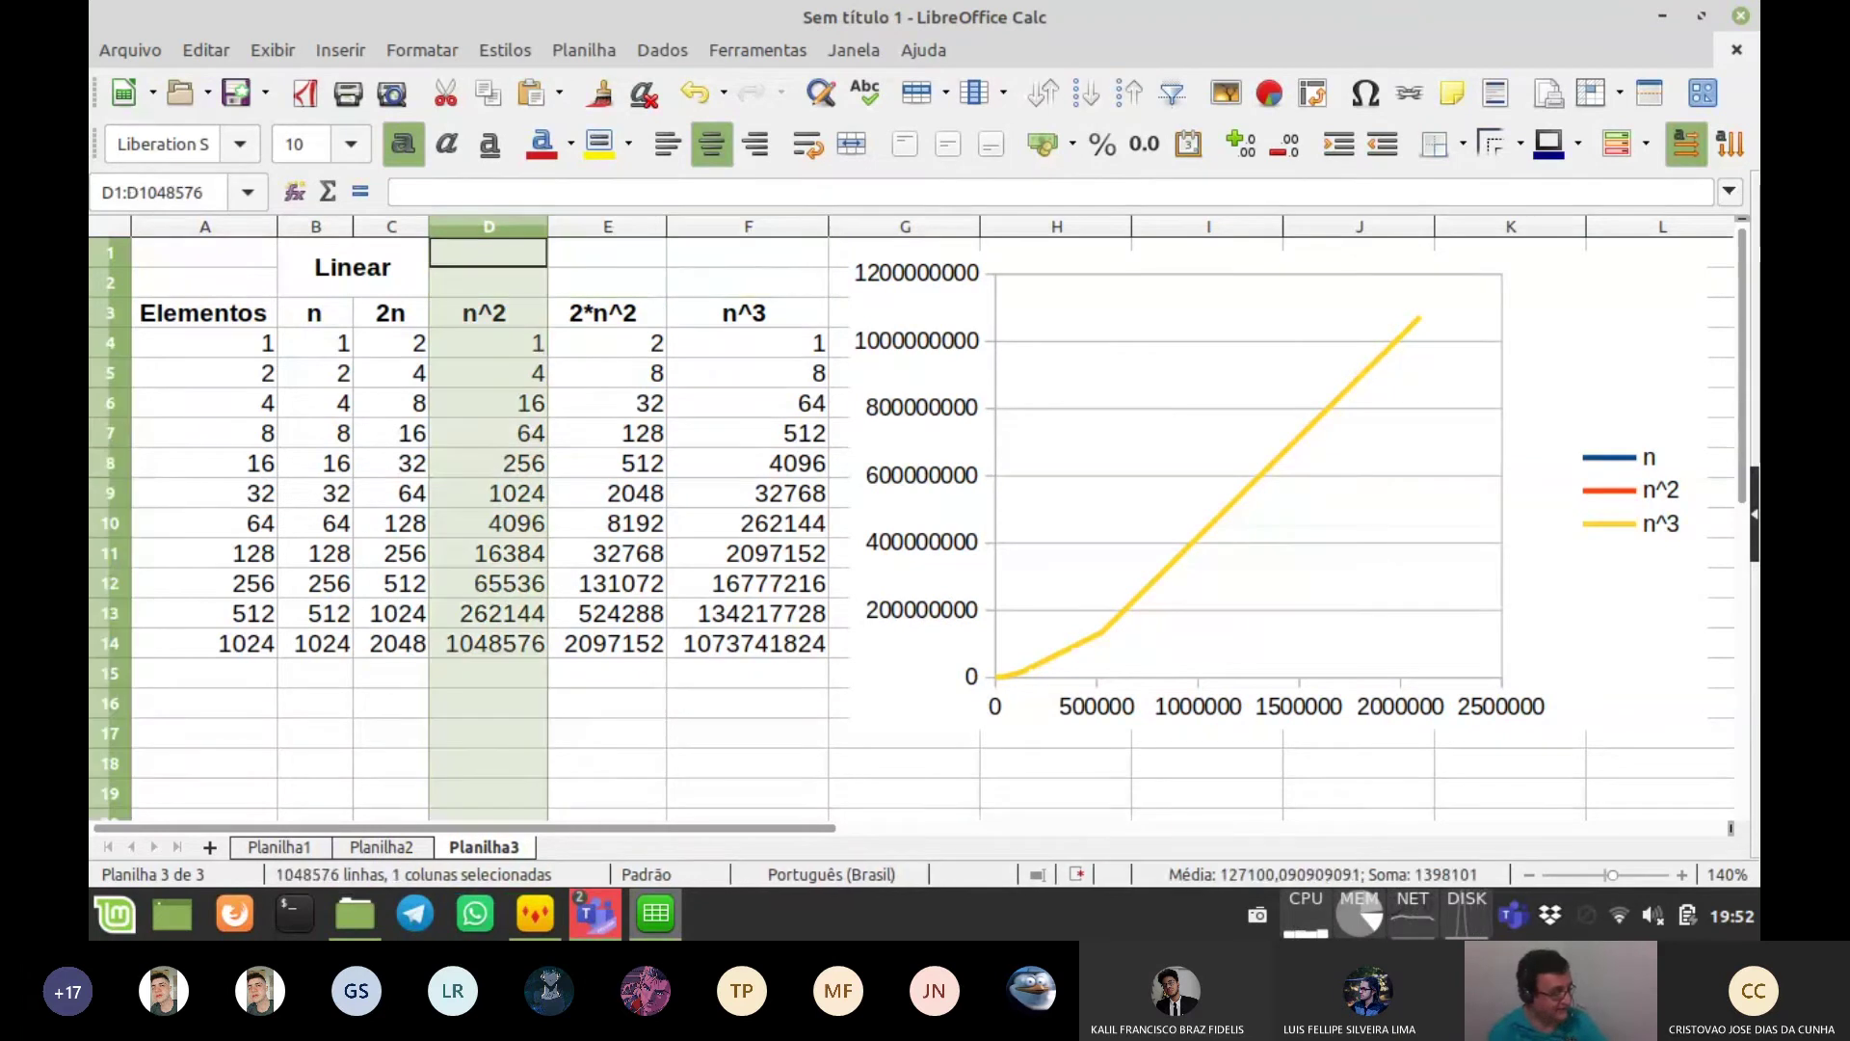
{"action": "left_click", "coordinate": [488, 252]}
{"action": "left_click", "coordinate": [489, 253]}
{"action": "left_click_drag", "start_coordinate": [488, 253], "coordinate": [607, 282]}
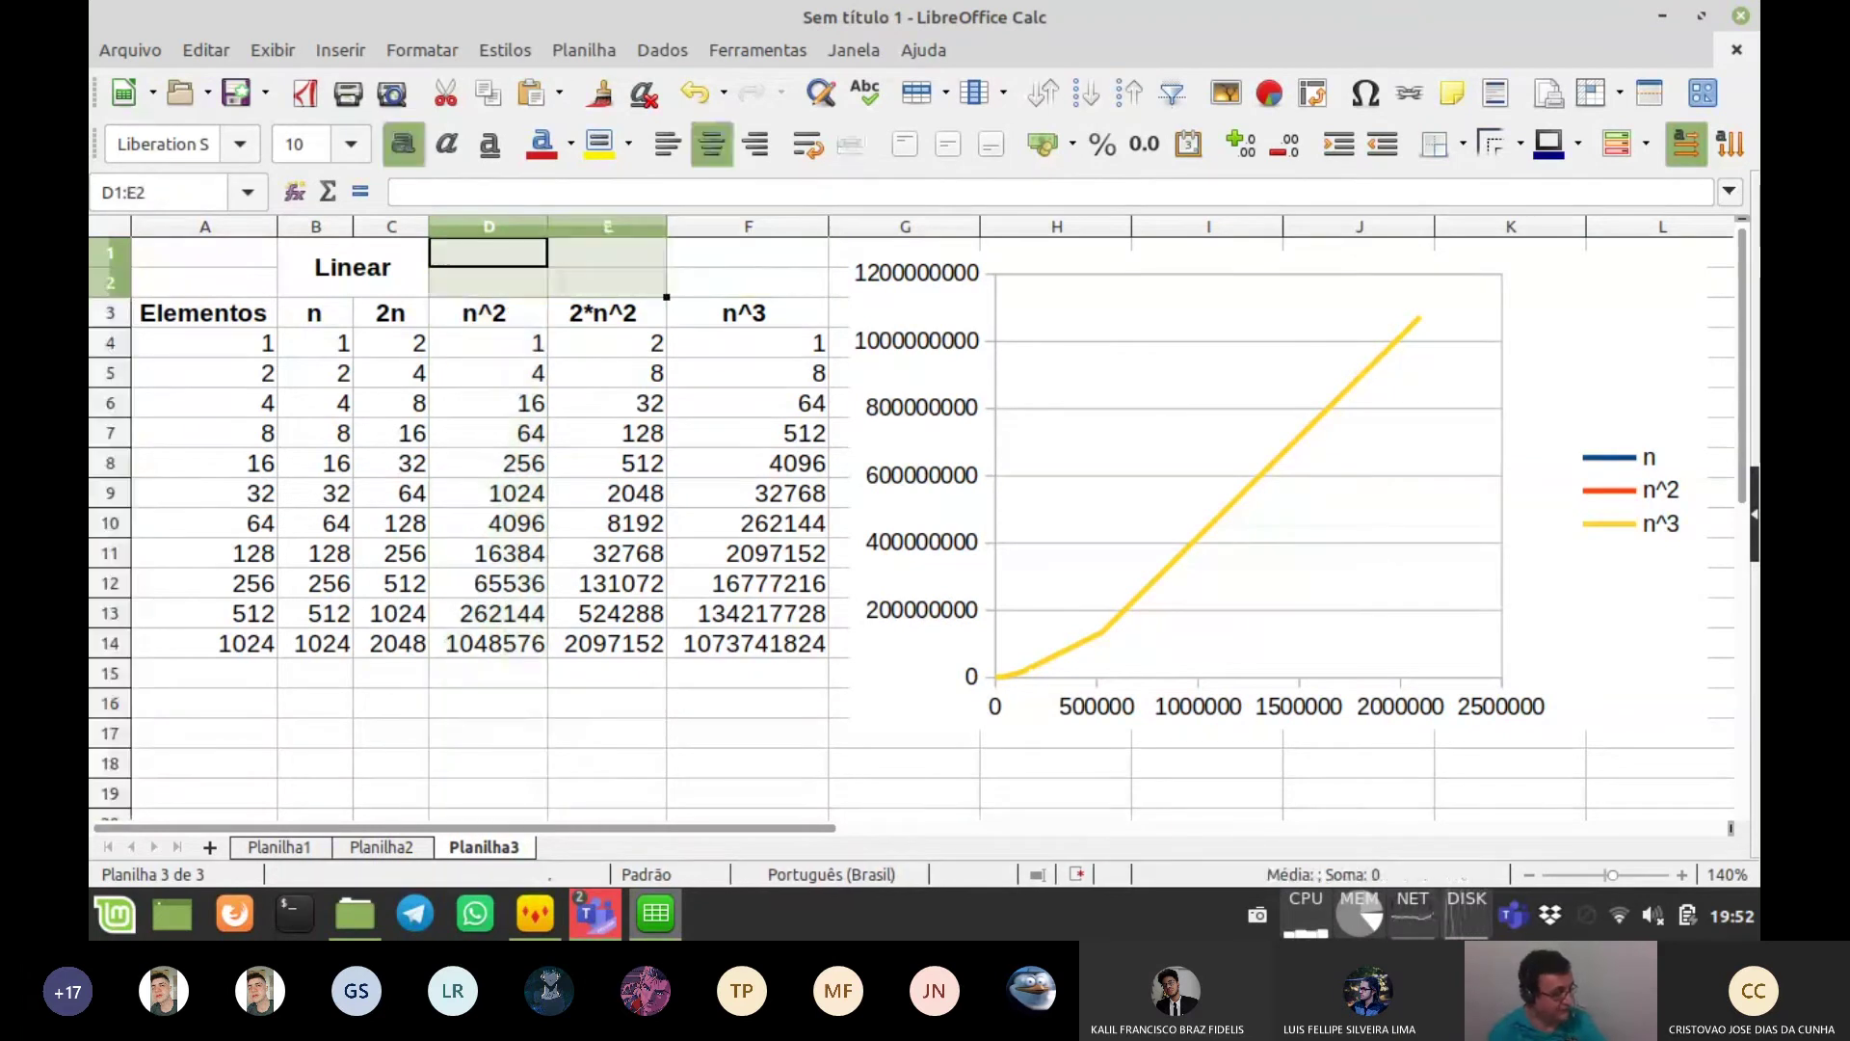
{"action": "left_click_drag", "start_coordinate": [748, 252], "coordinate": [747, 283]}
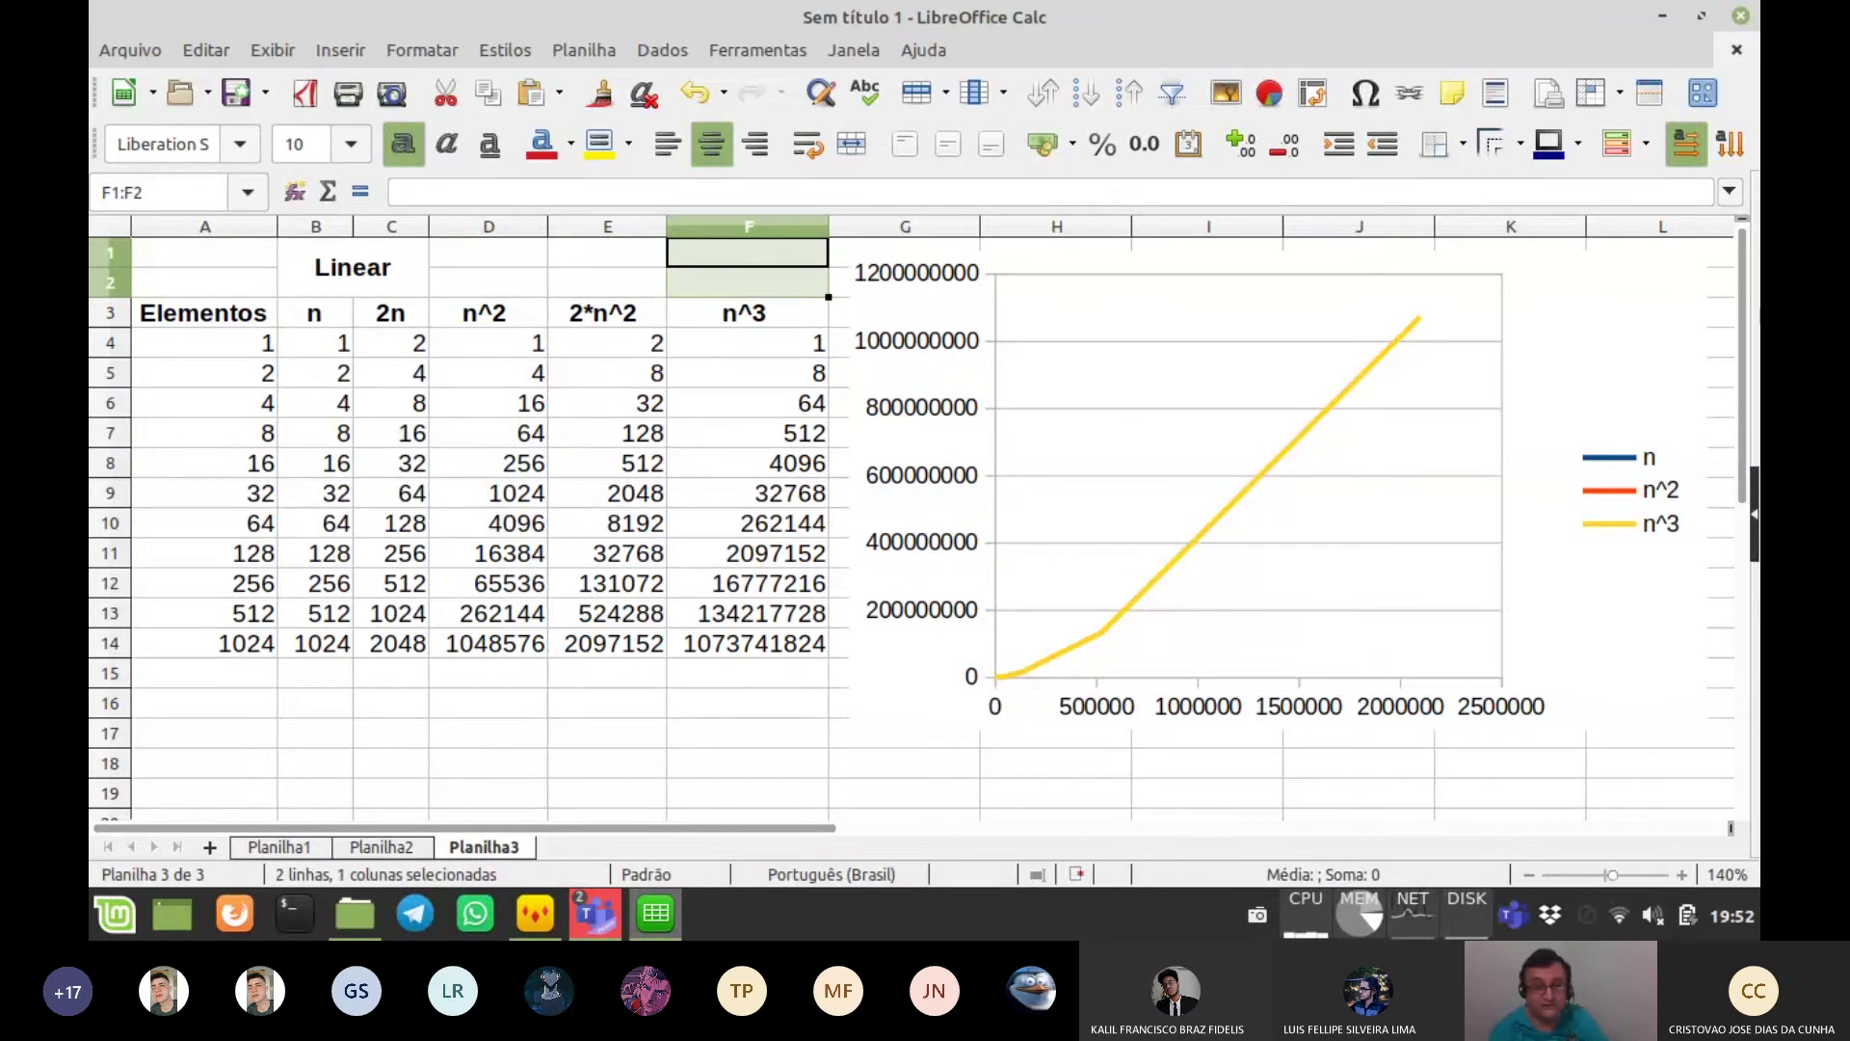
- Merge D2:E2 and label it Quadrático, and enter the label Cúbico in F2
{"action": "left_click_drag", "start_coordinate": [488, 282], "coordinate": [607, 282]}
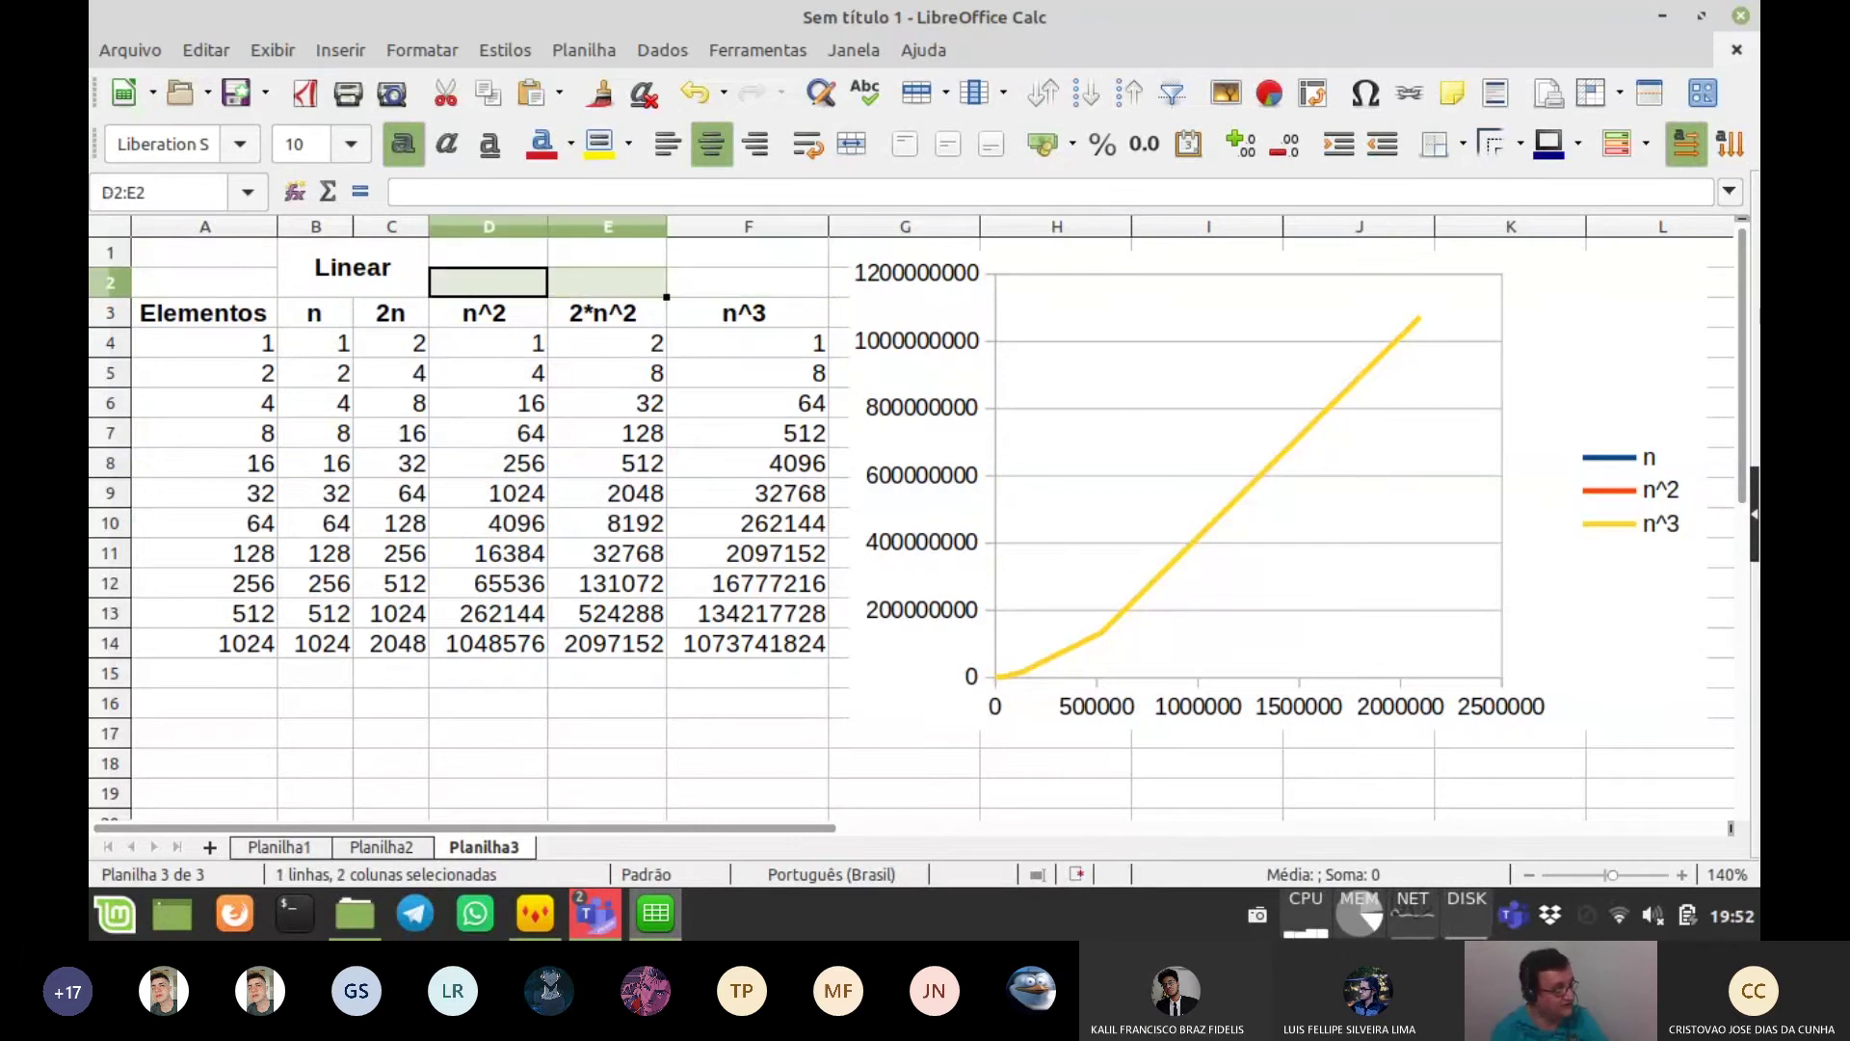
{"action": "left_click", "coordinate": [852, 144]}
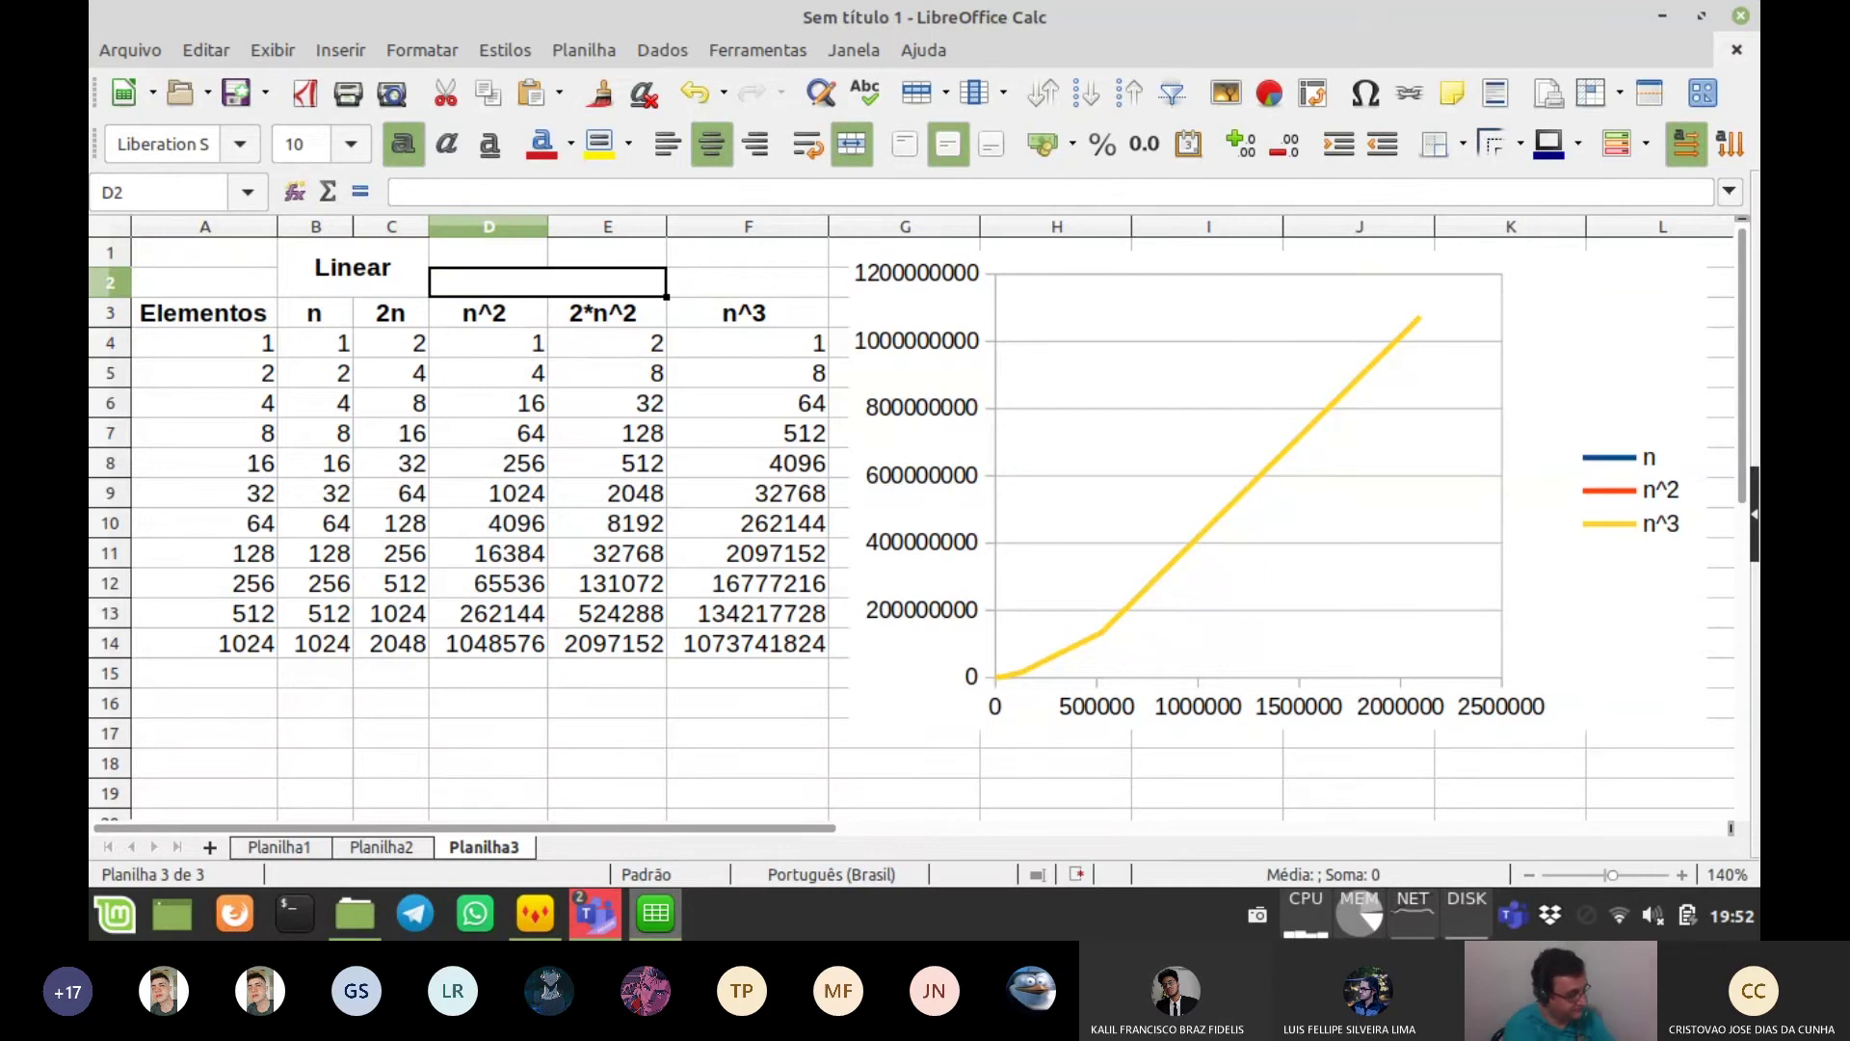
{"action": "type", "text": "Quad"}
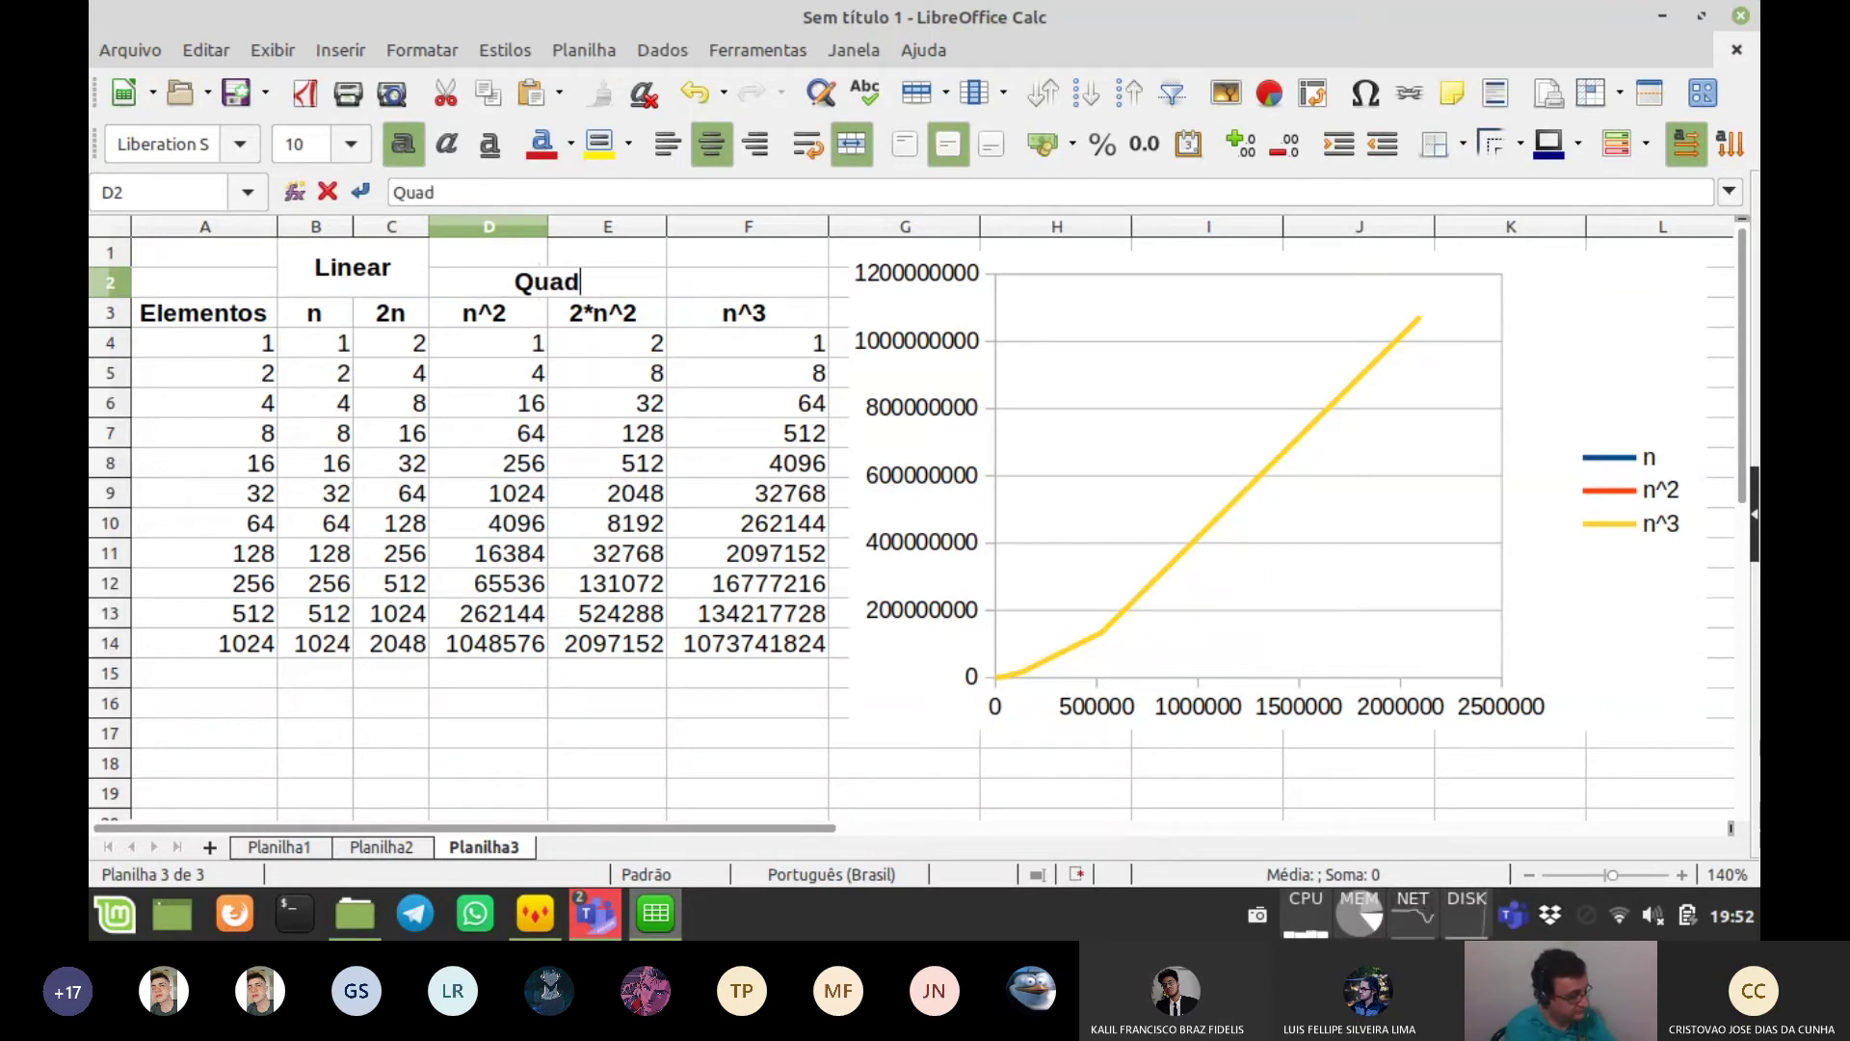
{"action": "type", "text": "rático"}
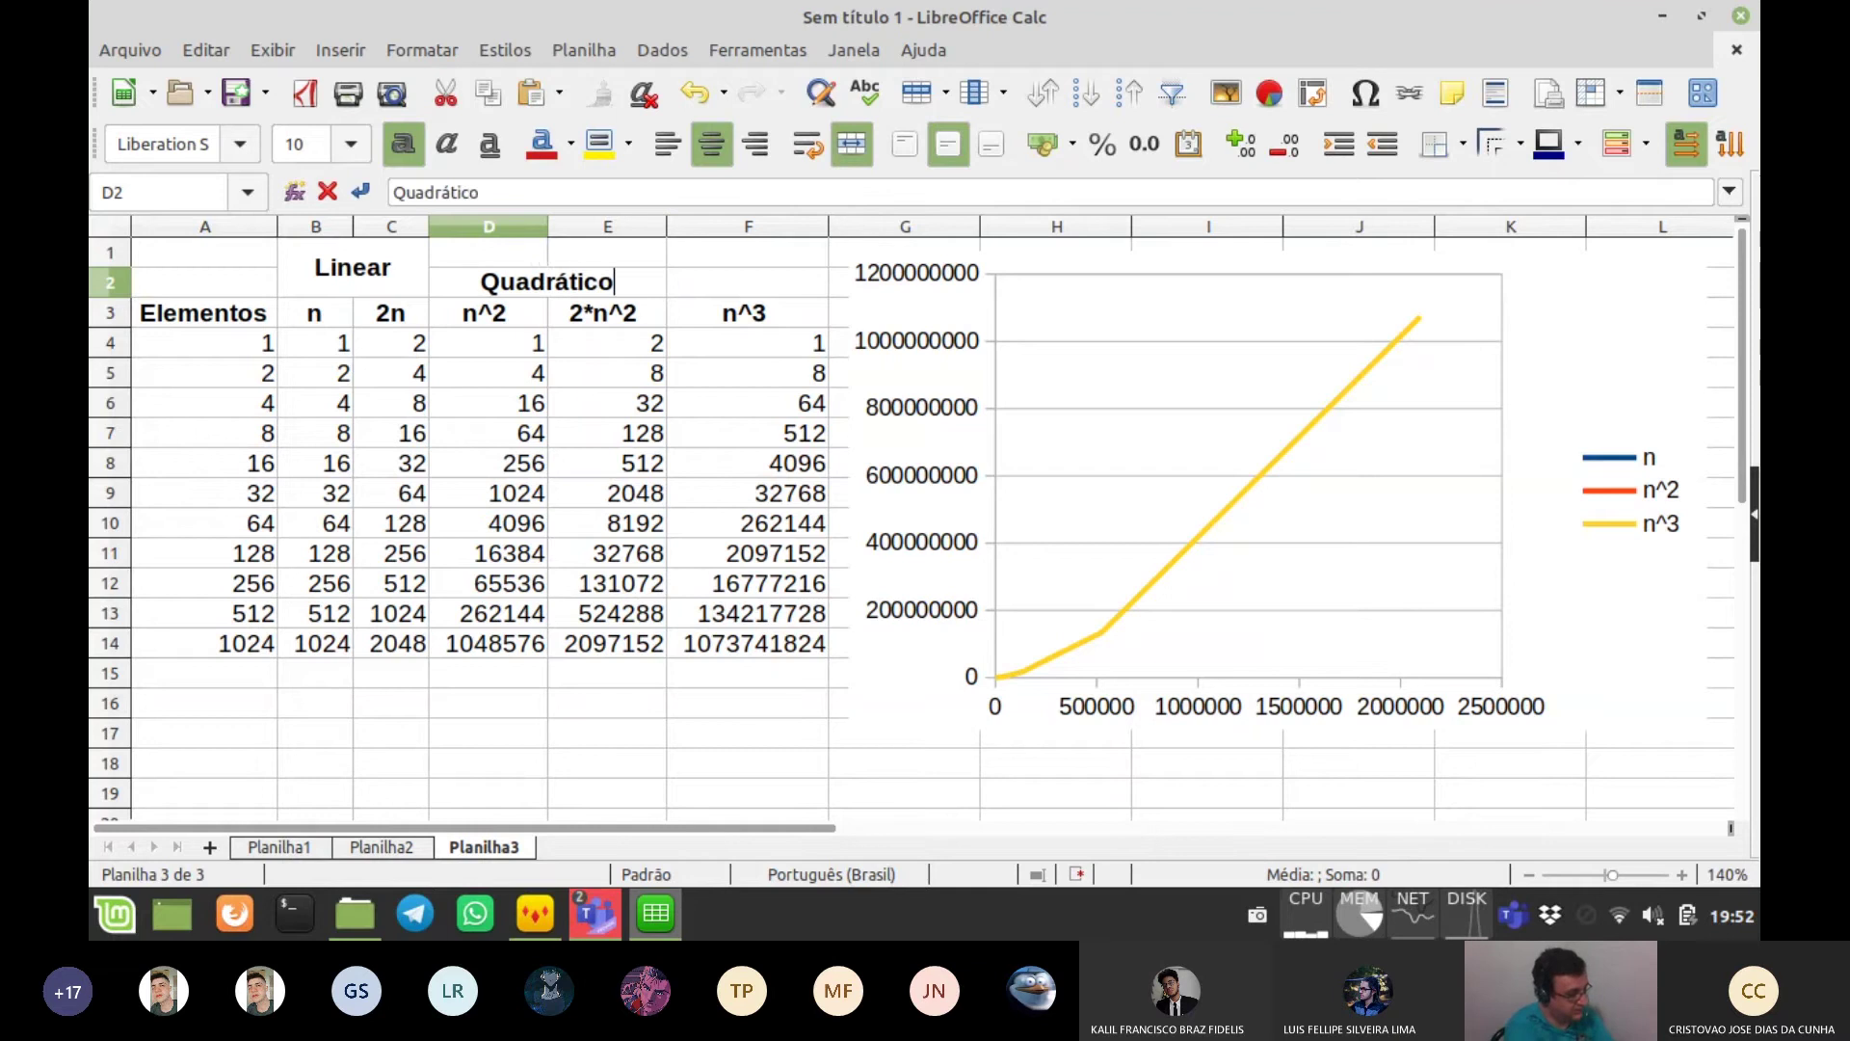
{"action": "key", "text": "Tab"}
{"action": "type", "text": "C"}
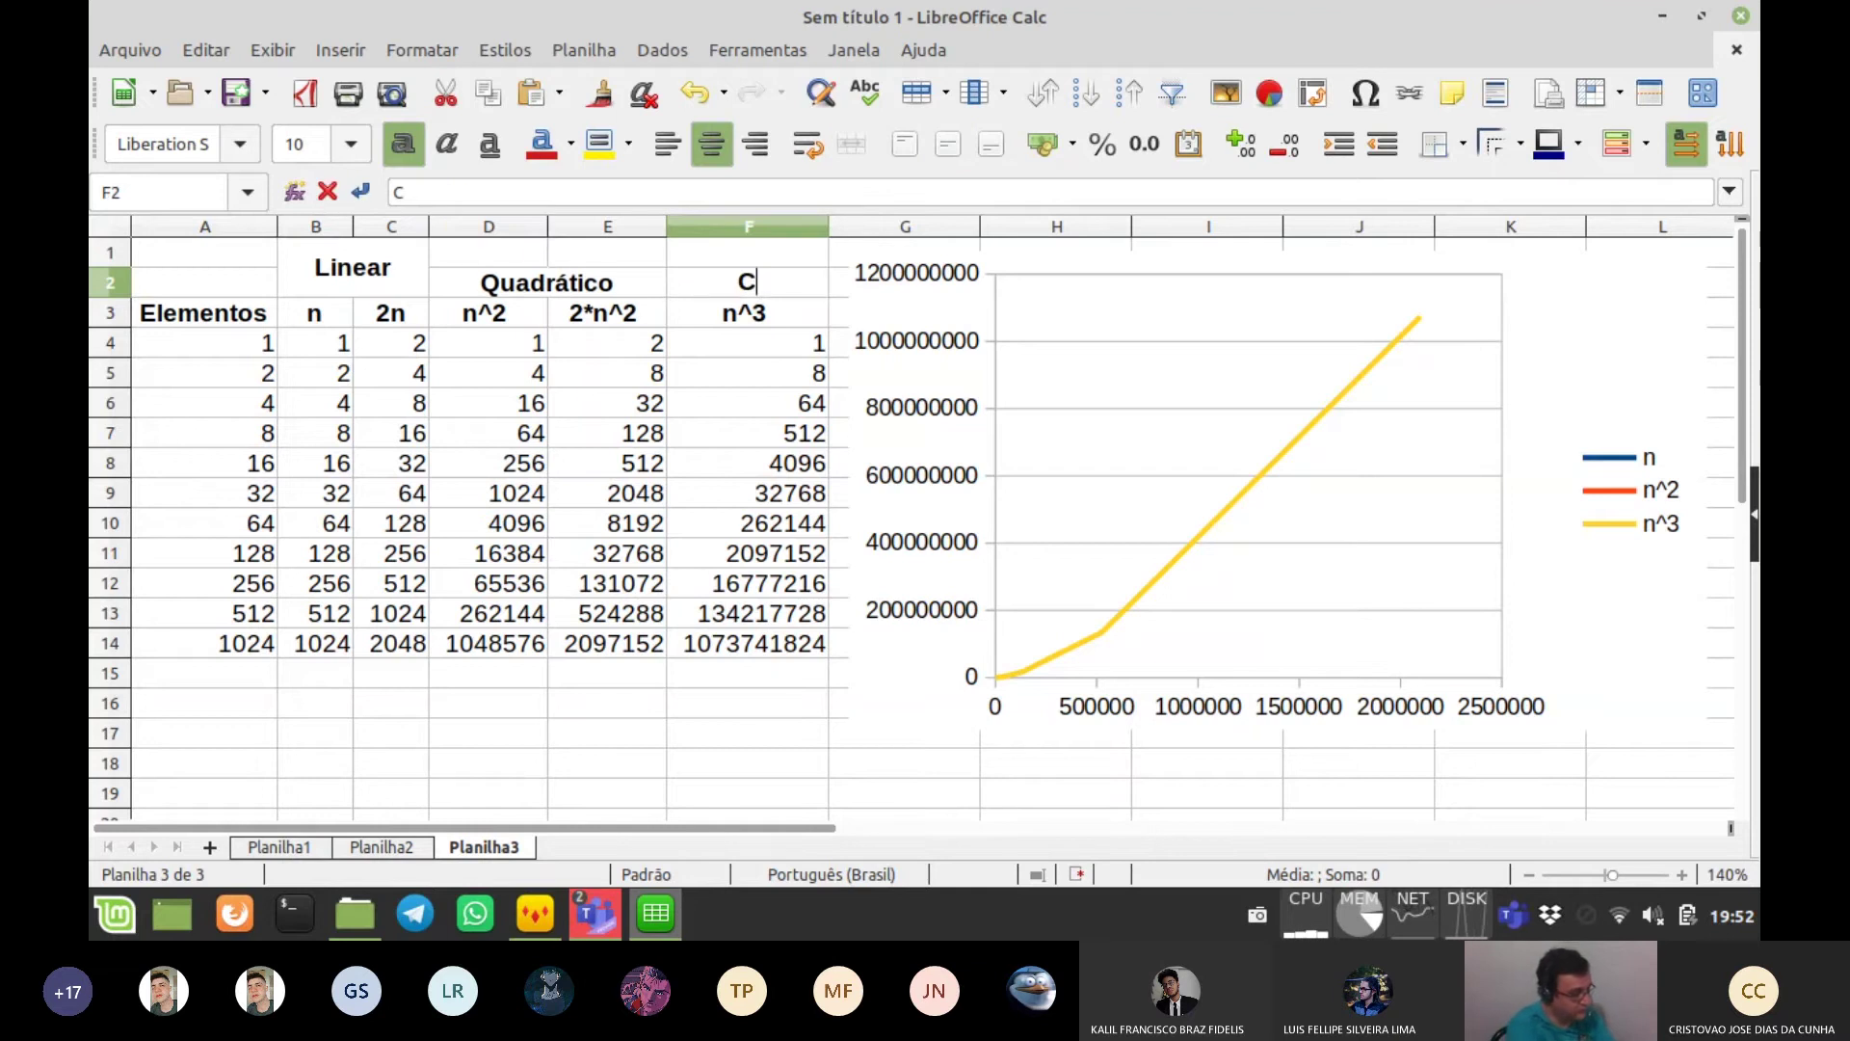
{"action": "type", "text": "úbico"}
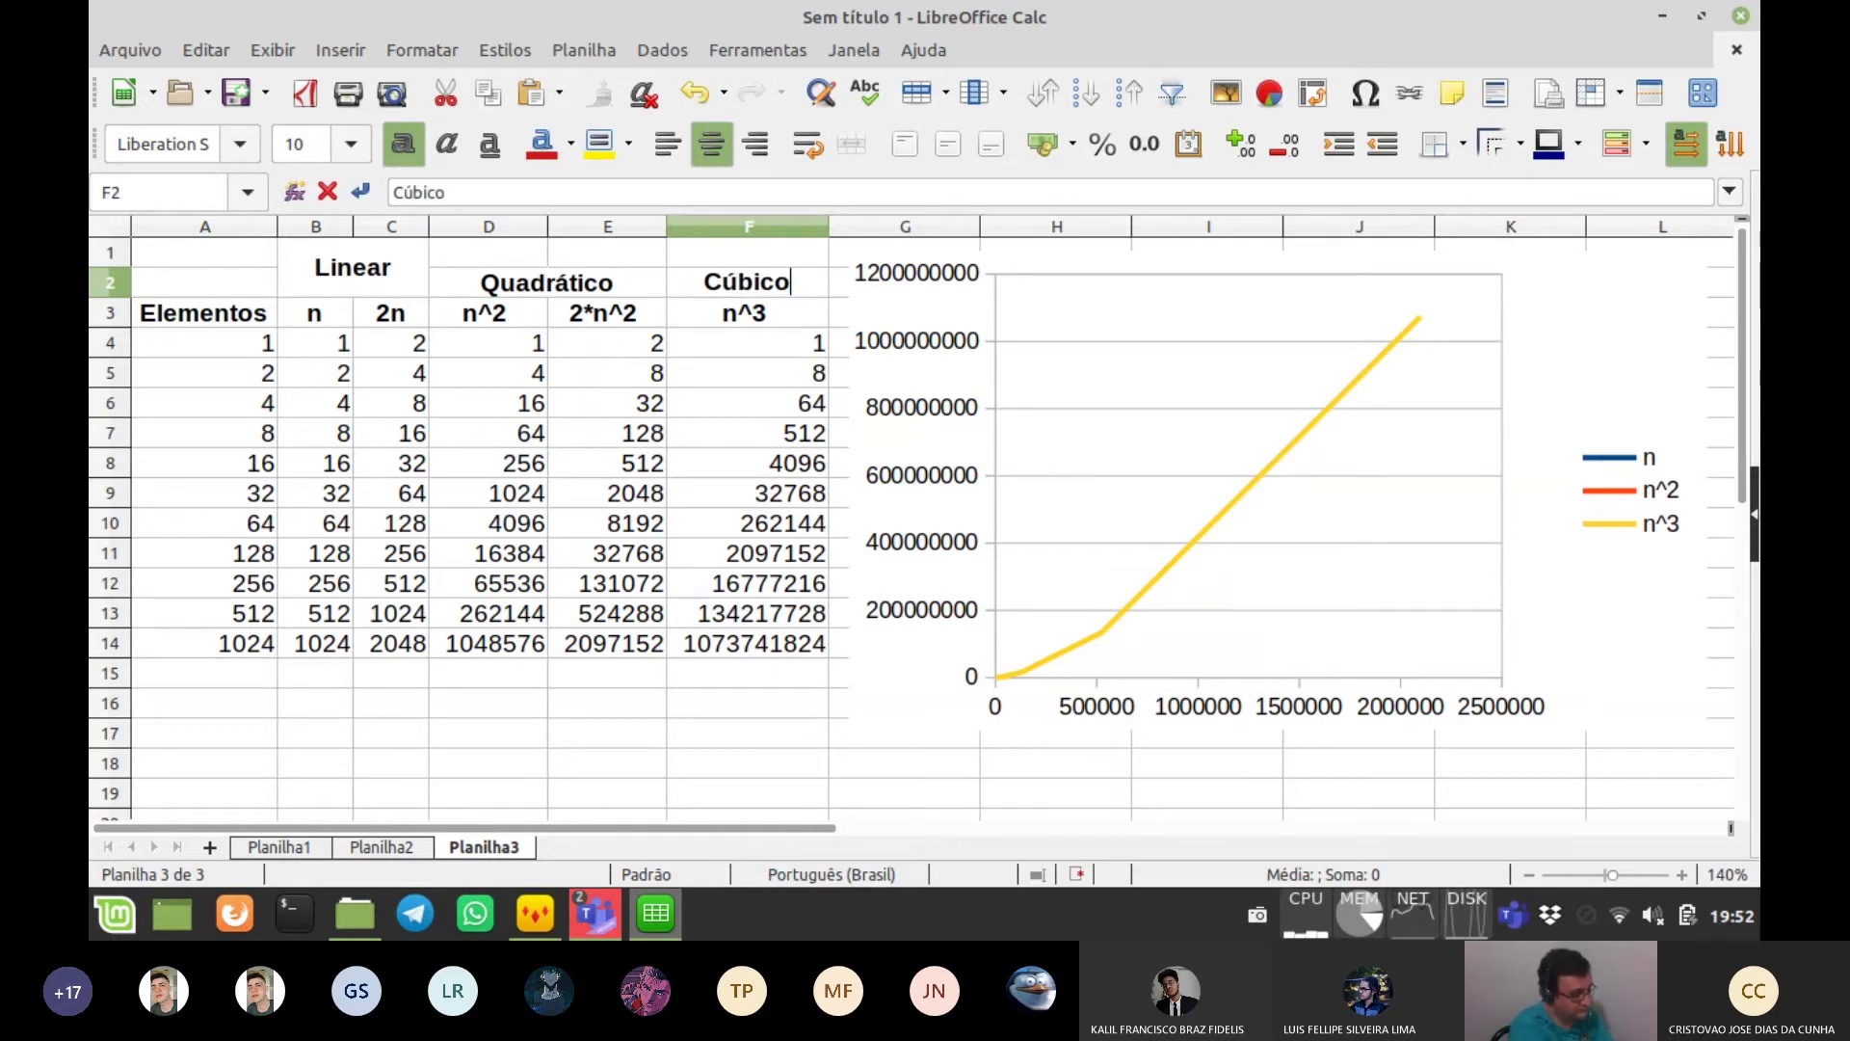
- Merge and centre D1:F1 and enter the group heading Exponenciais in it
{"action": "key", "text": "Up"}
{"action": "key", "text": "shift+Left"}
{"action": "key", "text": "shift+Left"}
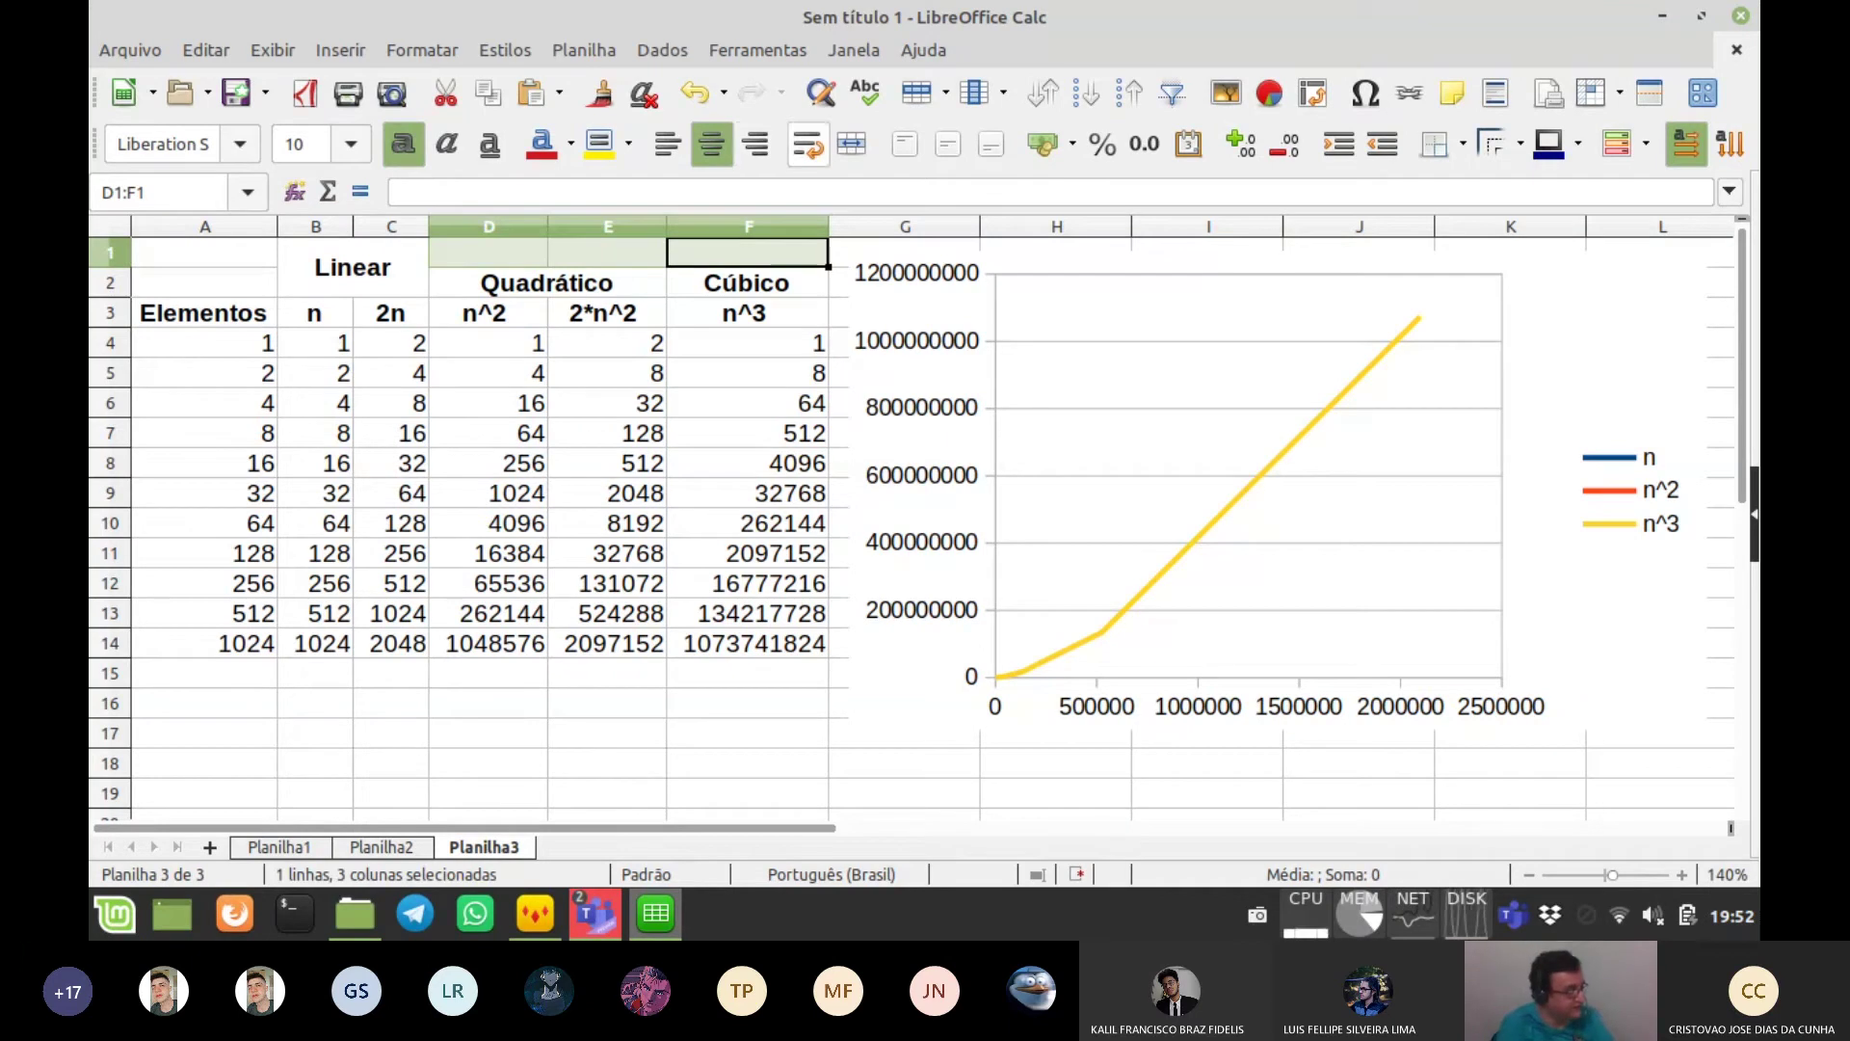
{"action": "left_click", "coordinate": [851, 144]}
{"action": "type", "text": "Ex"}
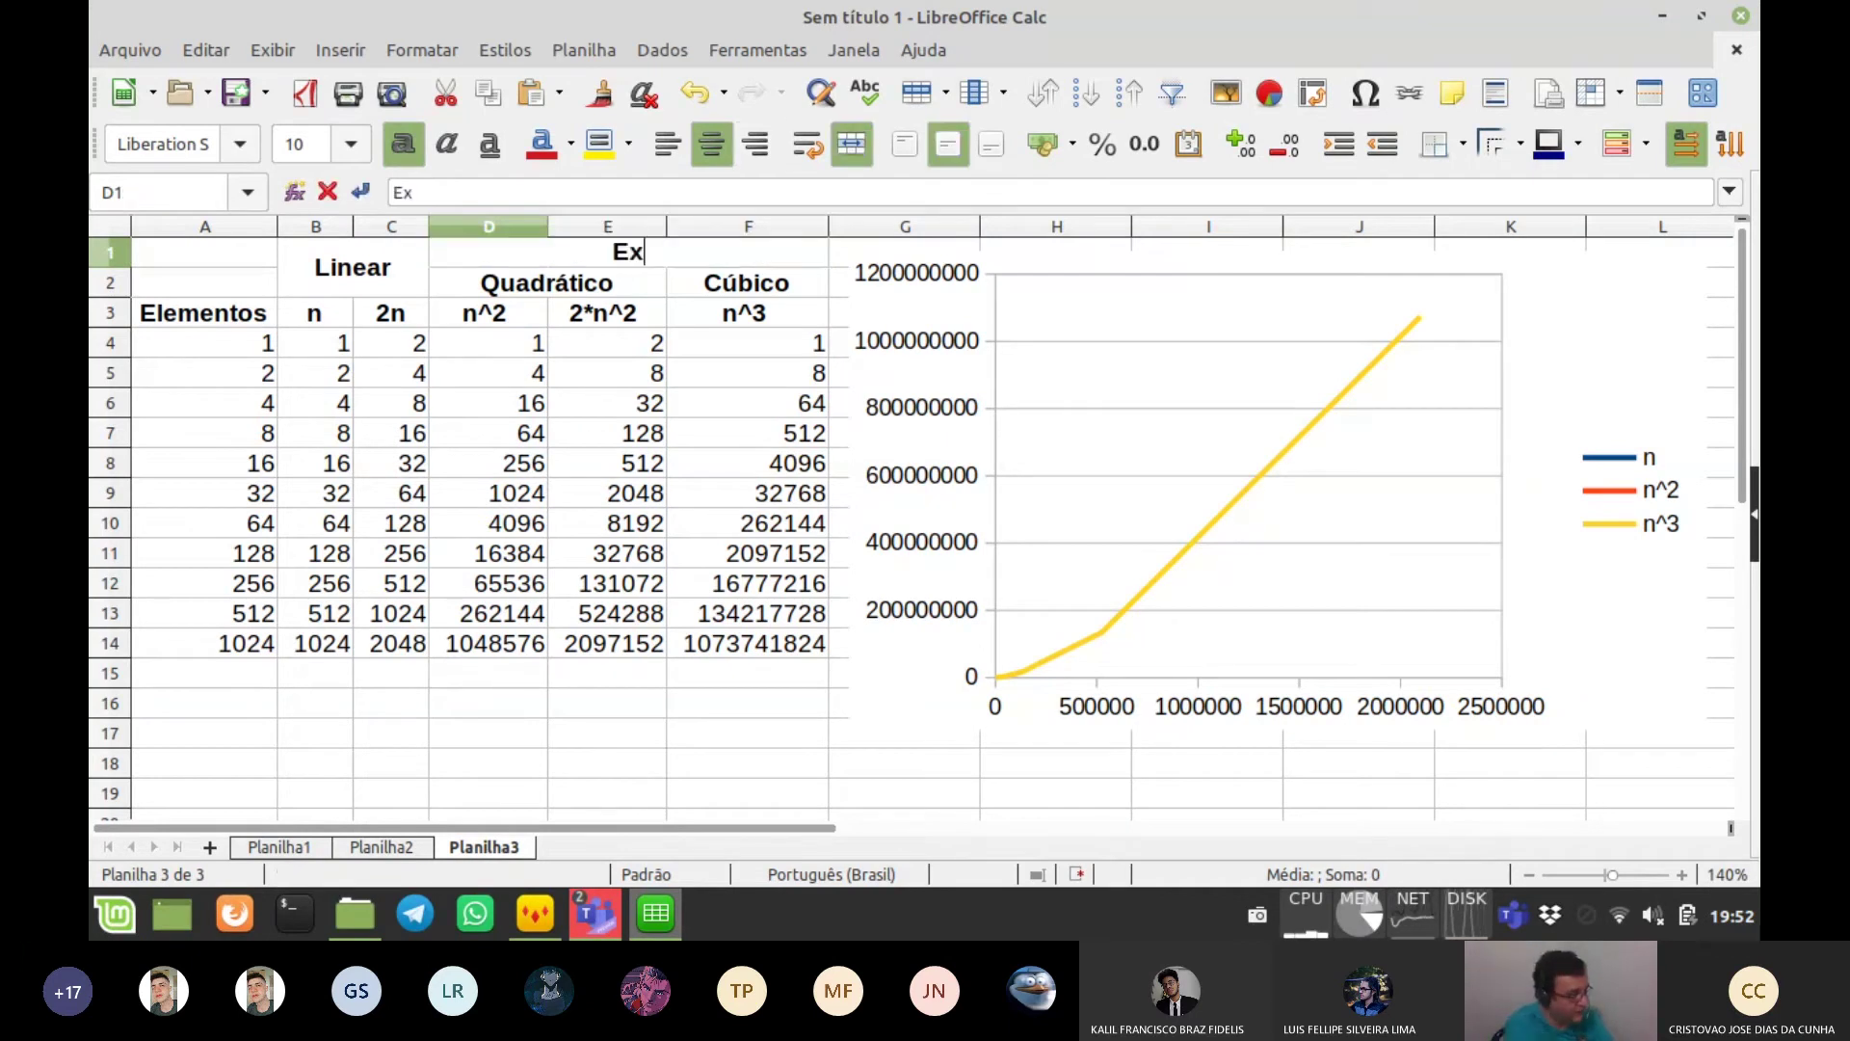
{"action": "type", "text": "ponenciaia"}
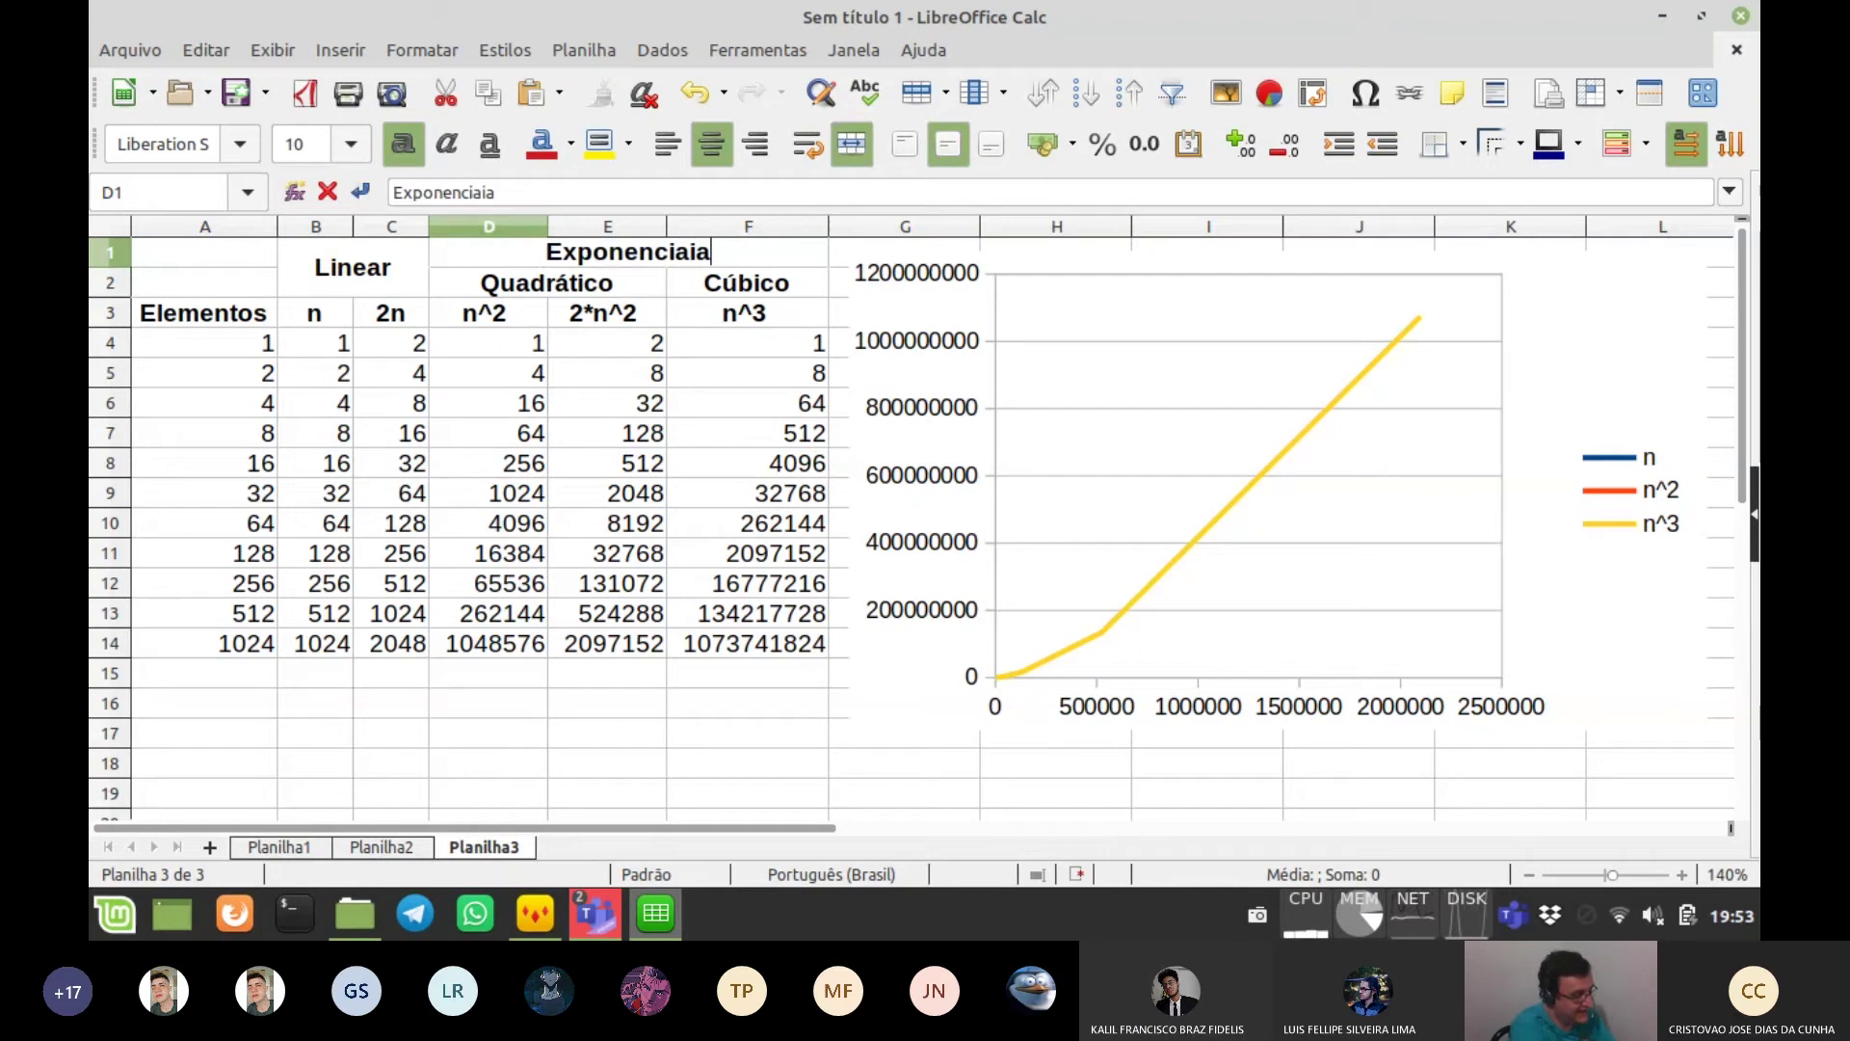
{"action": "key", "text": "BackSpace"}
{"action": "type", "text": "s"}
{"action": "key", "text": "Return"}
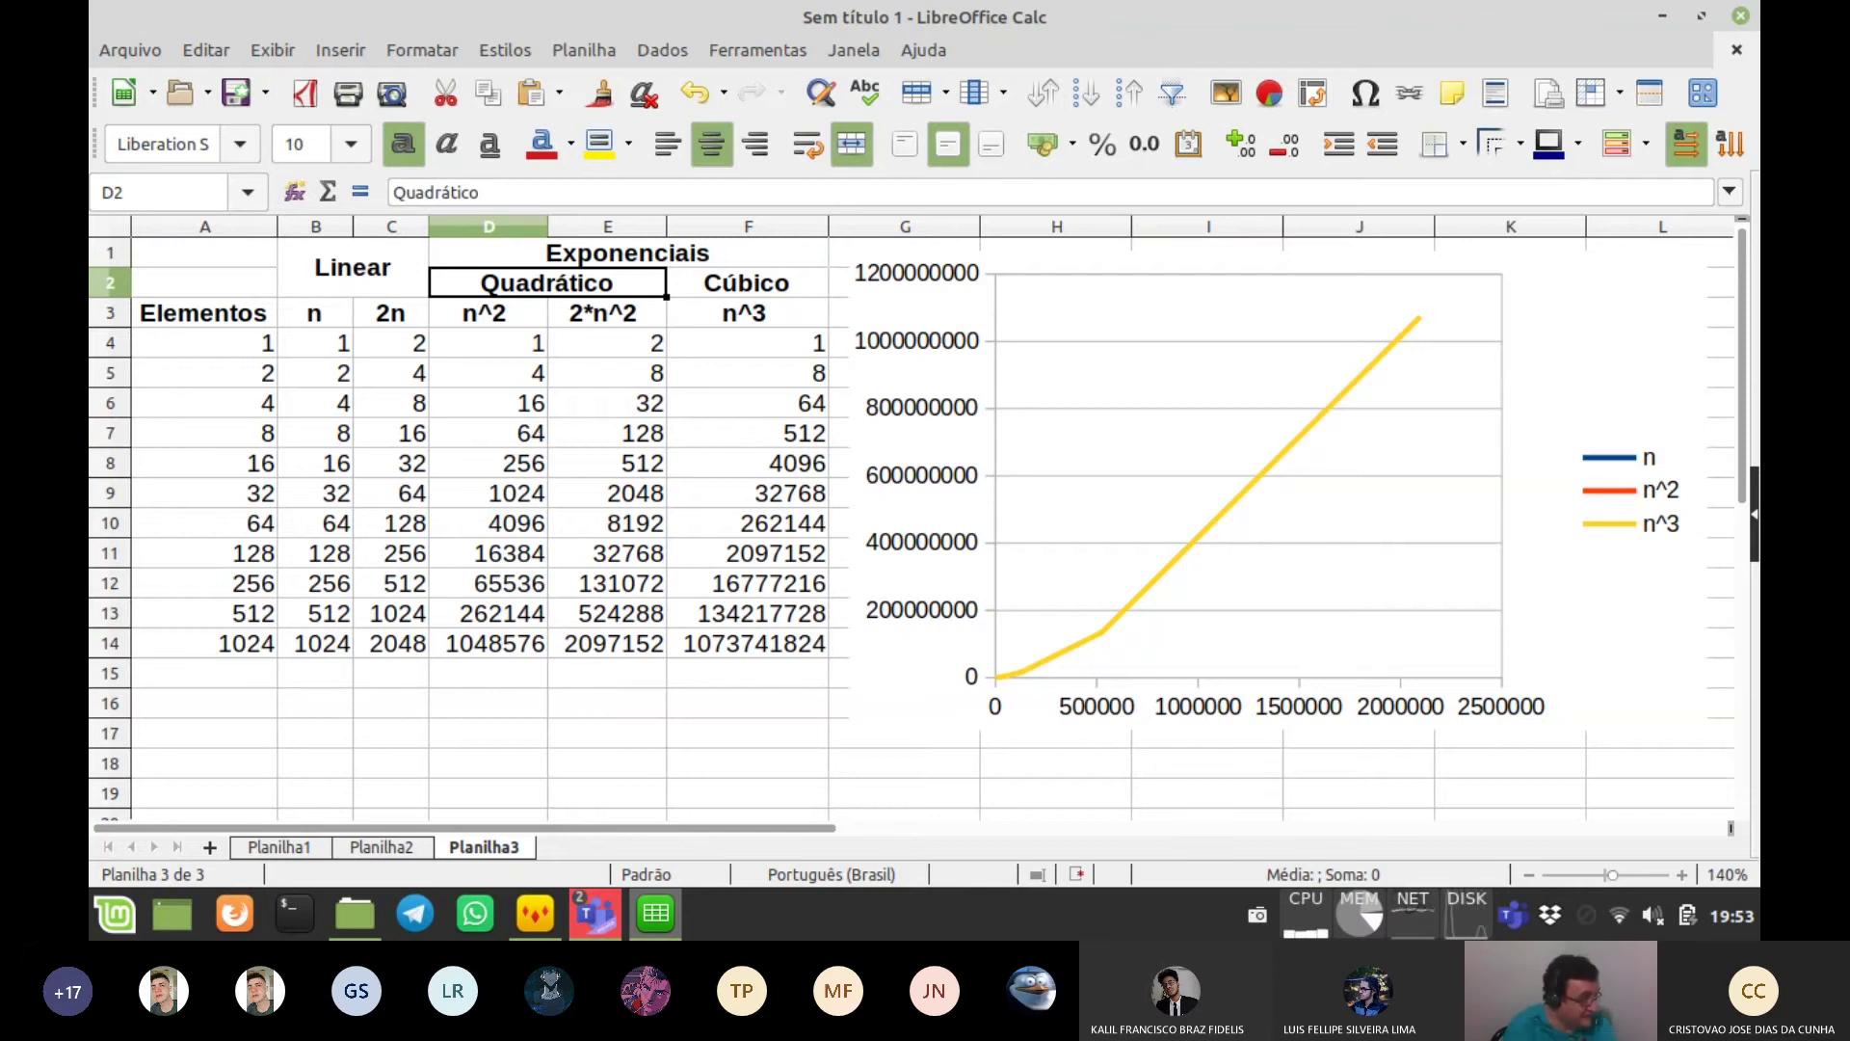
- Merge and centre A1:A2 above the Elementos header and enter the heading Big O in it
{"action": "left_click", "coordinate": [352, 268]}
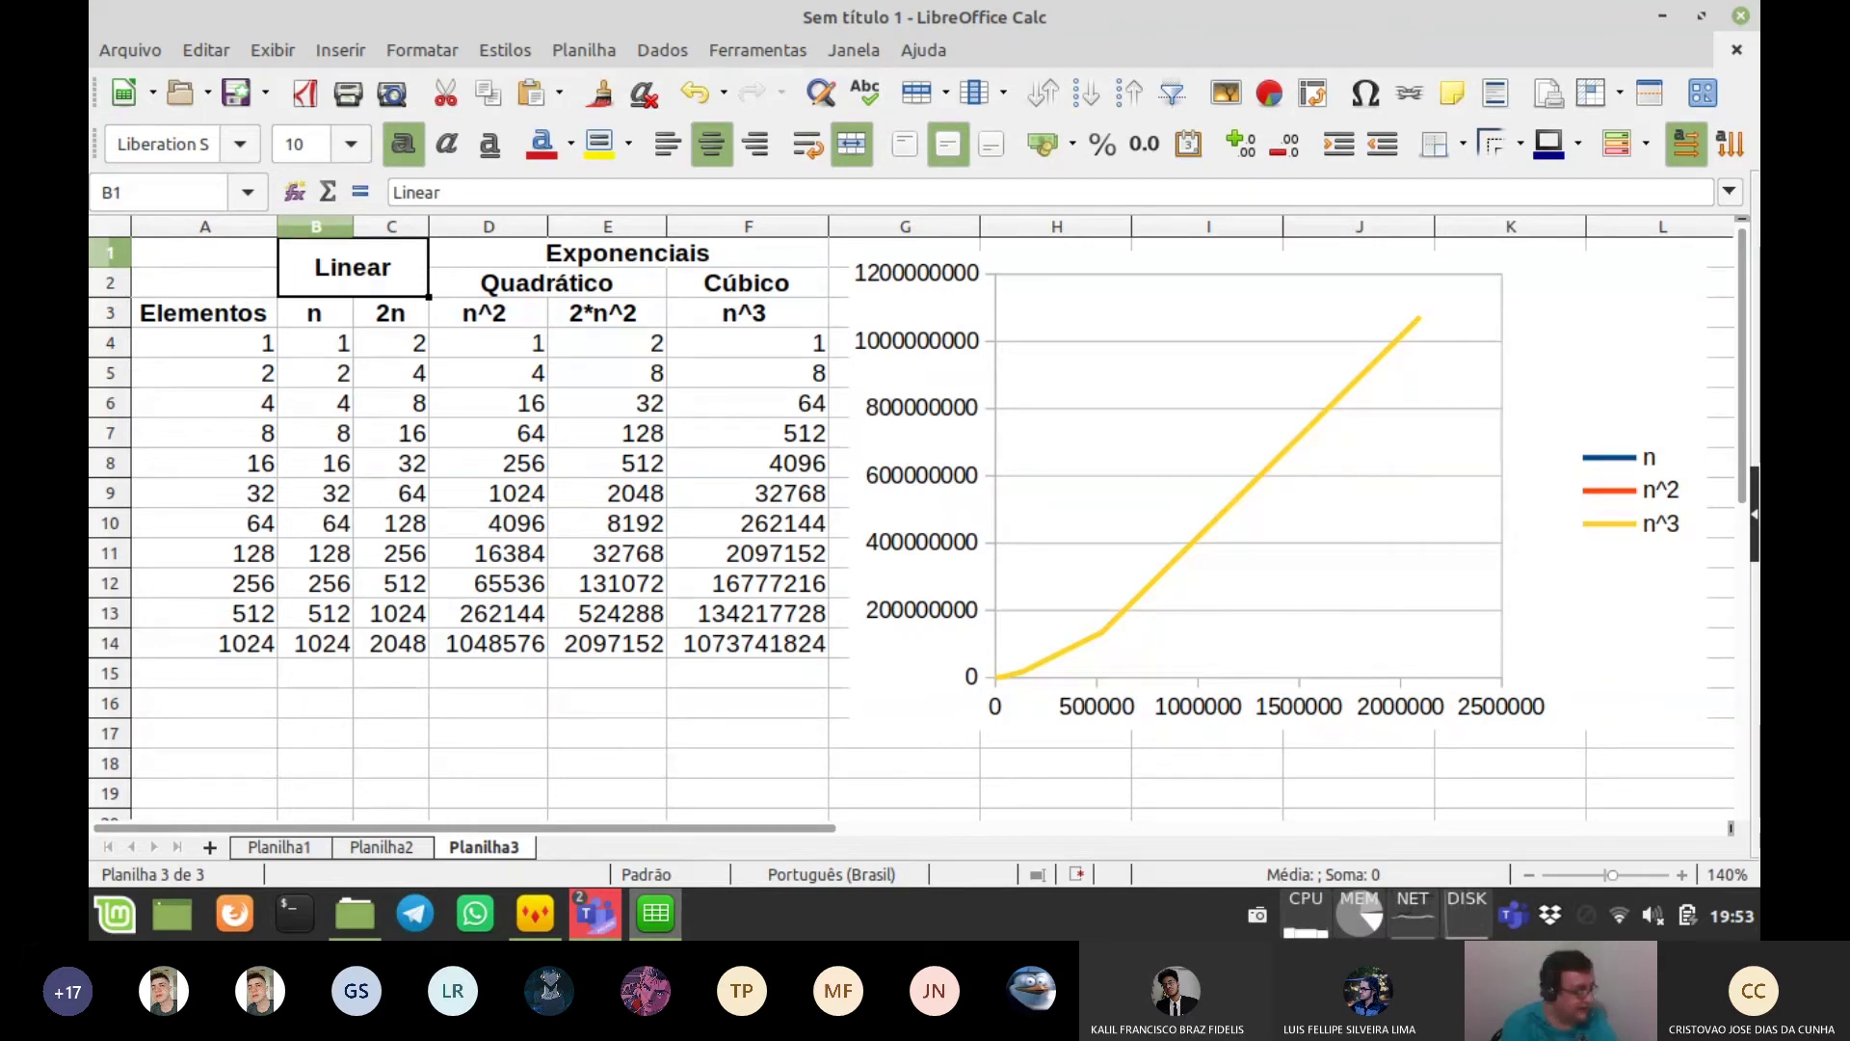
{"action": "left_click_drag", "start_coordinate": [204, 283], "coordinate": [205, 254]}
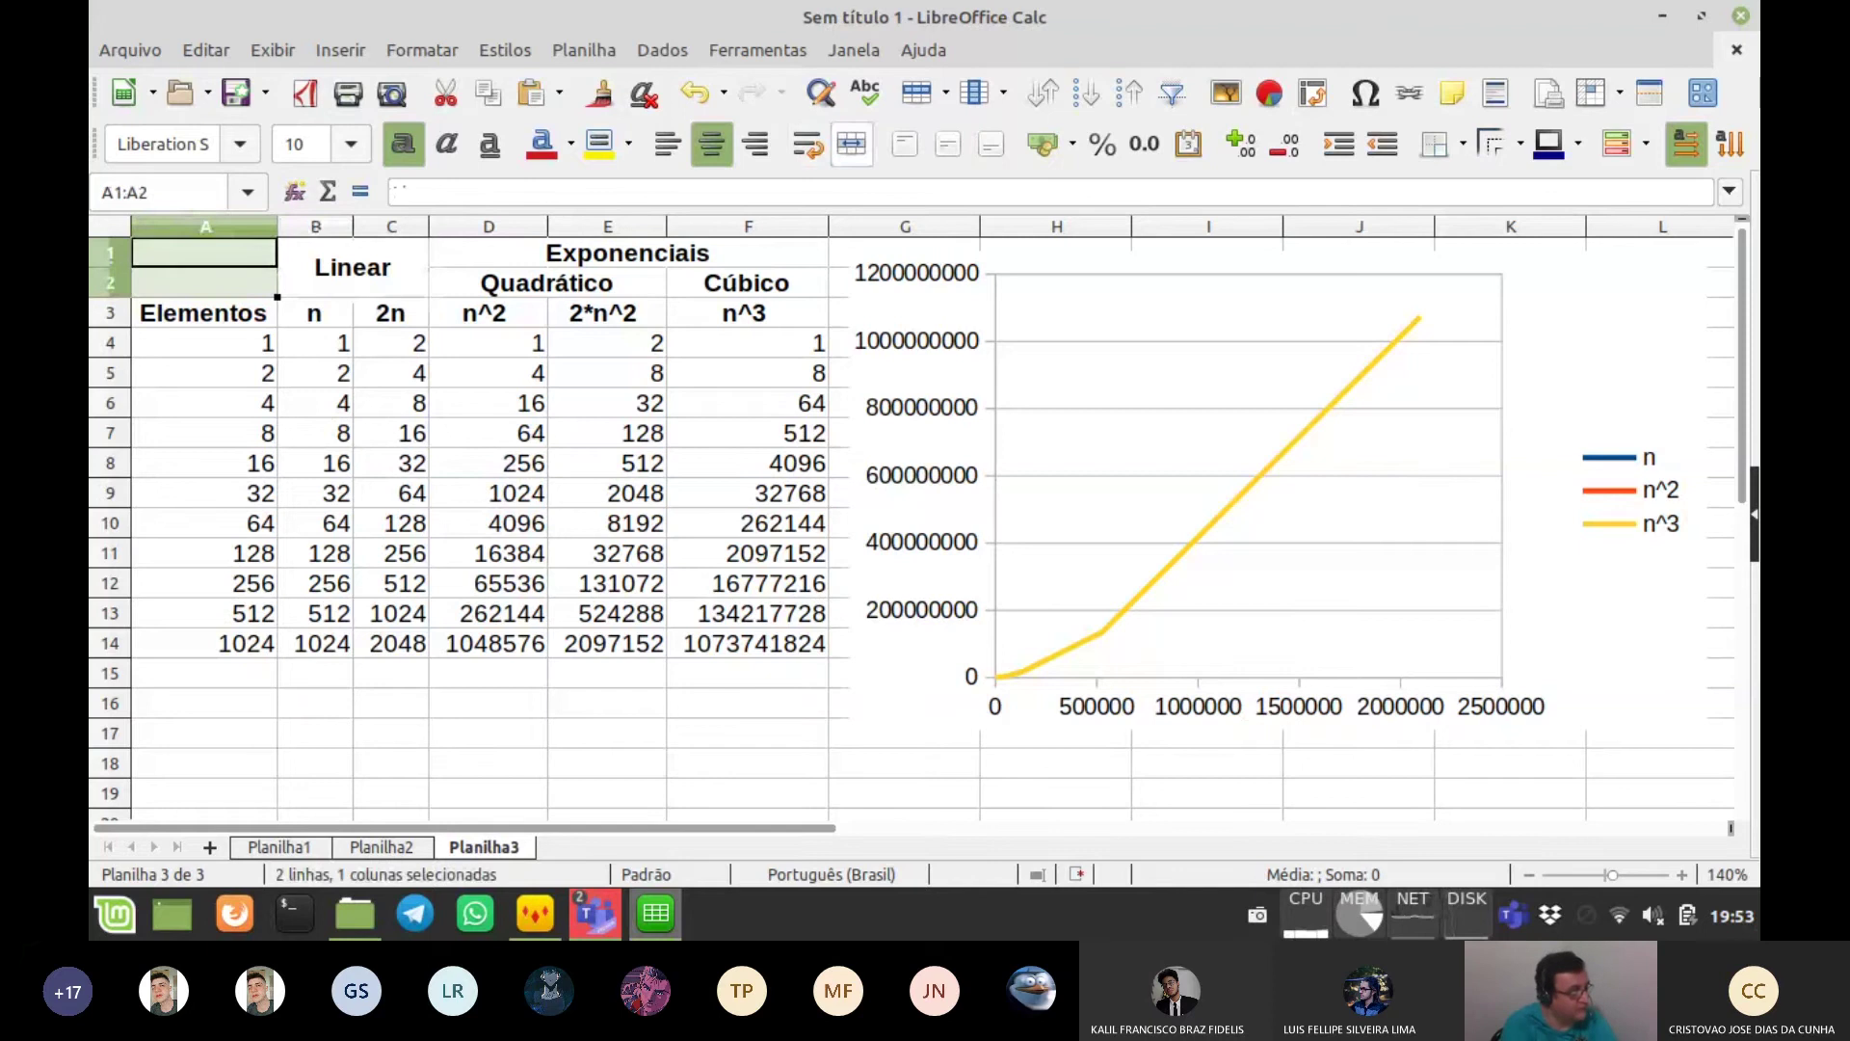
{"action": "left_click", "coordinate": [852, 144]}
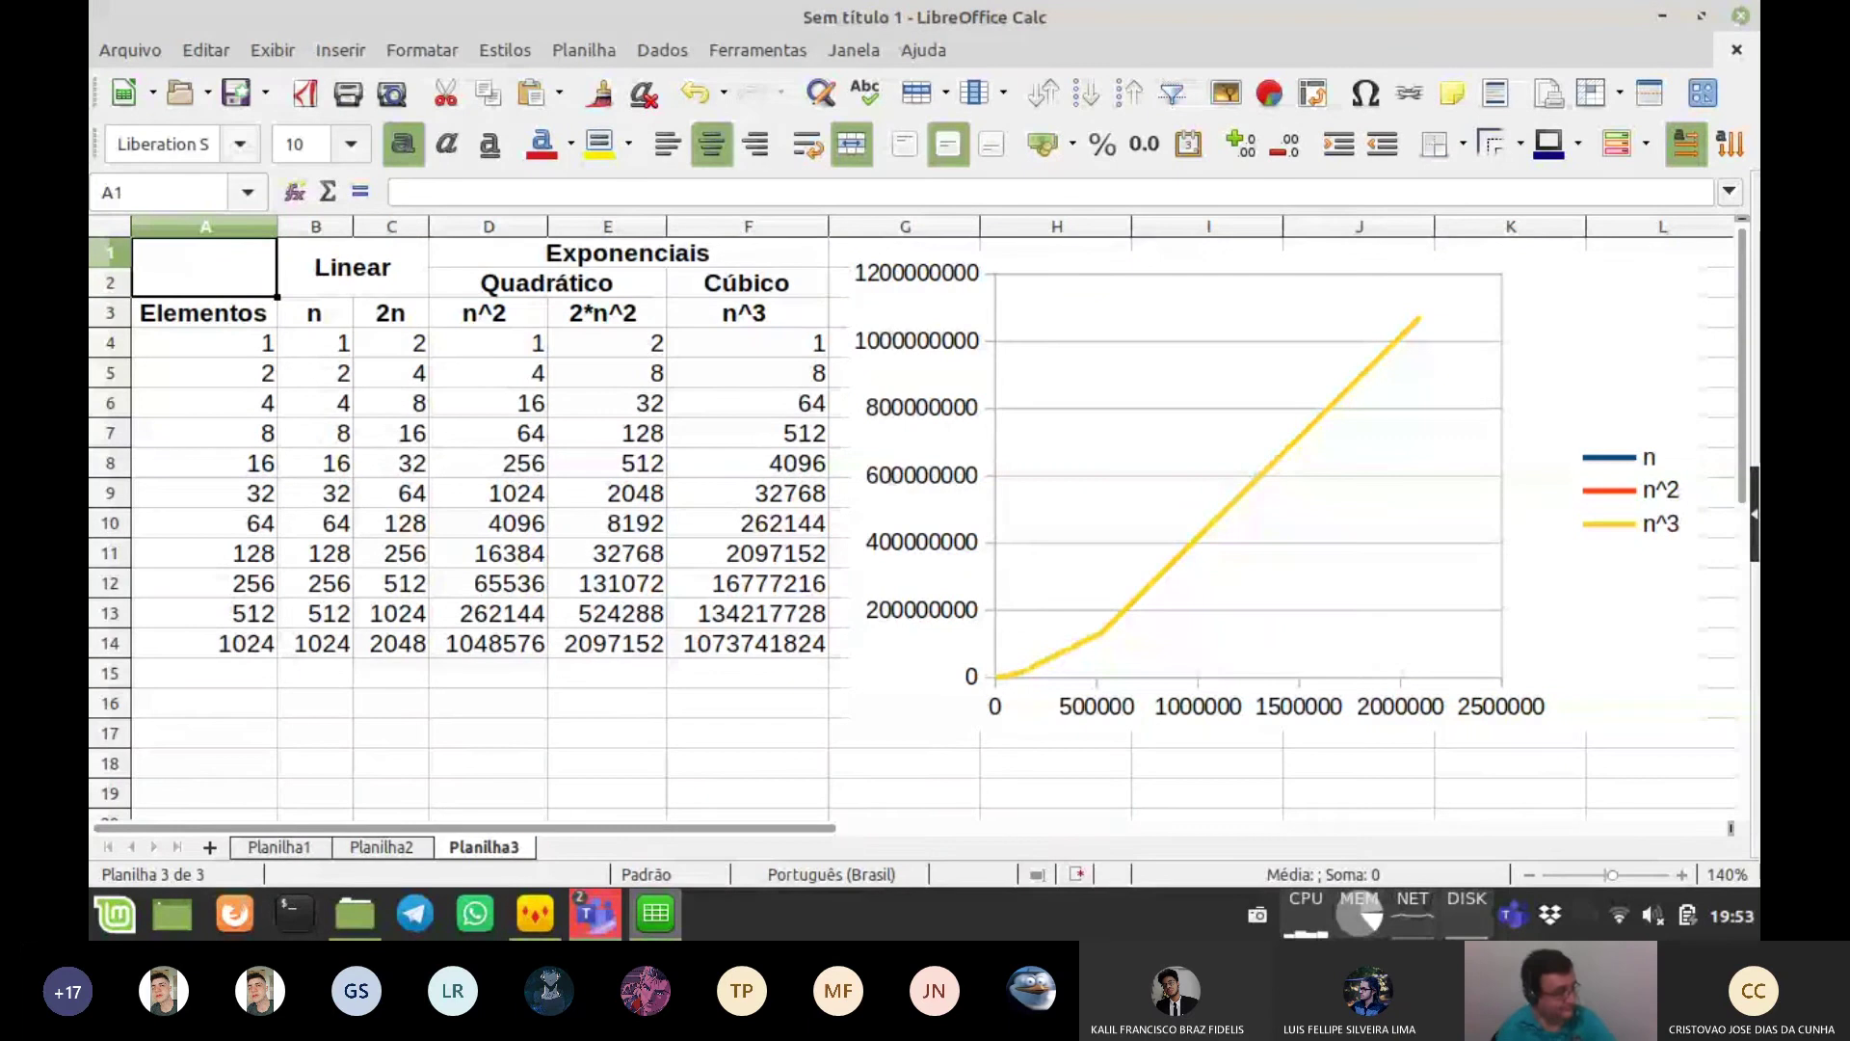
{"action": "type", "text": "O"}
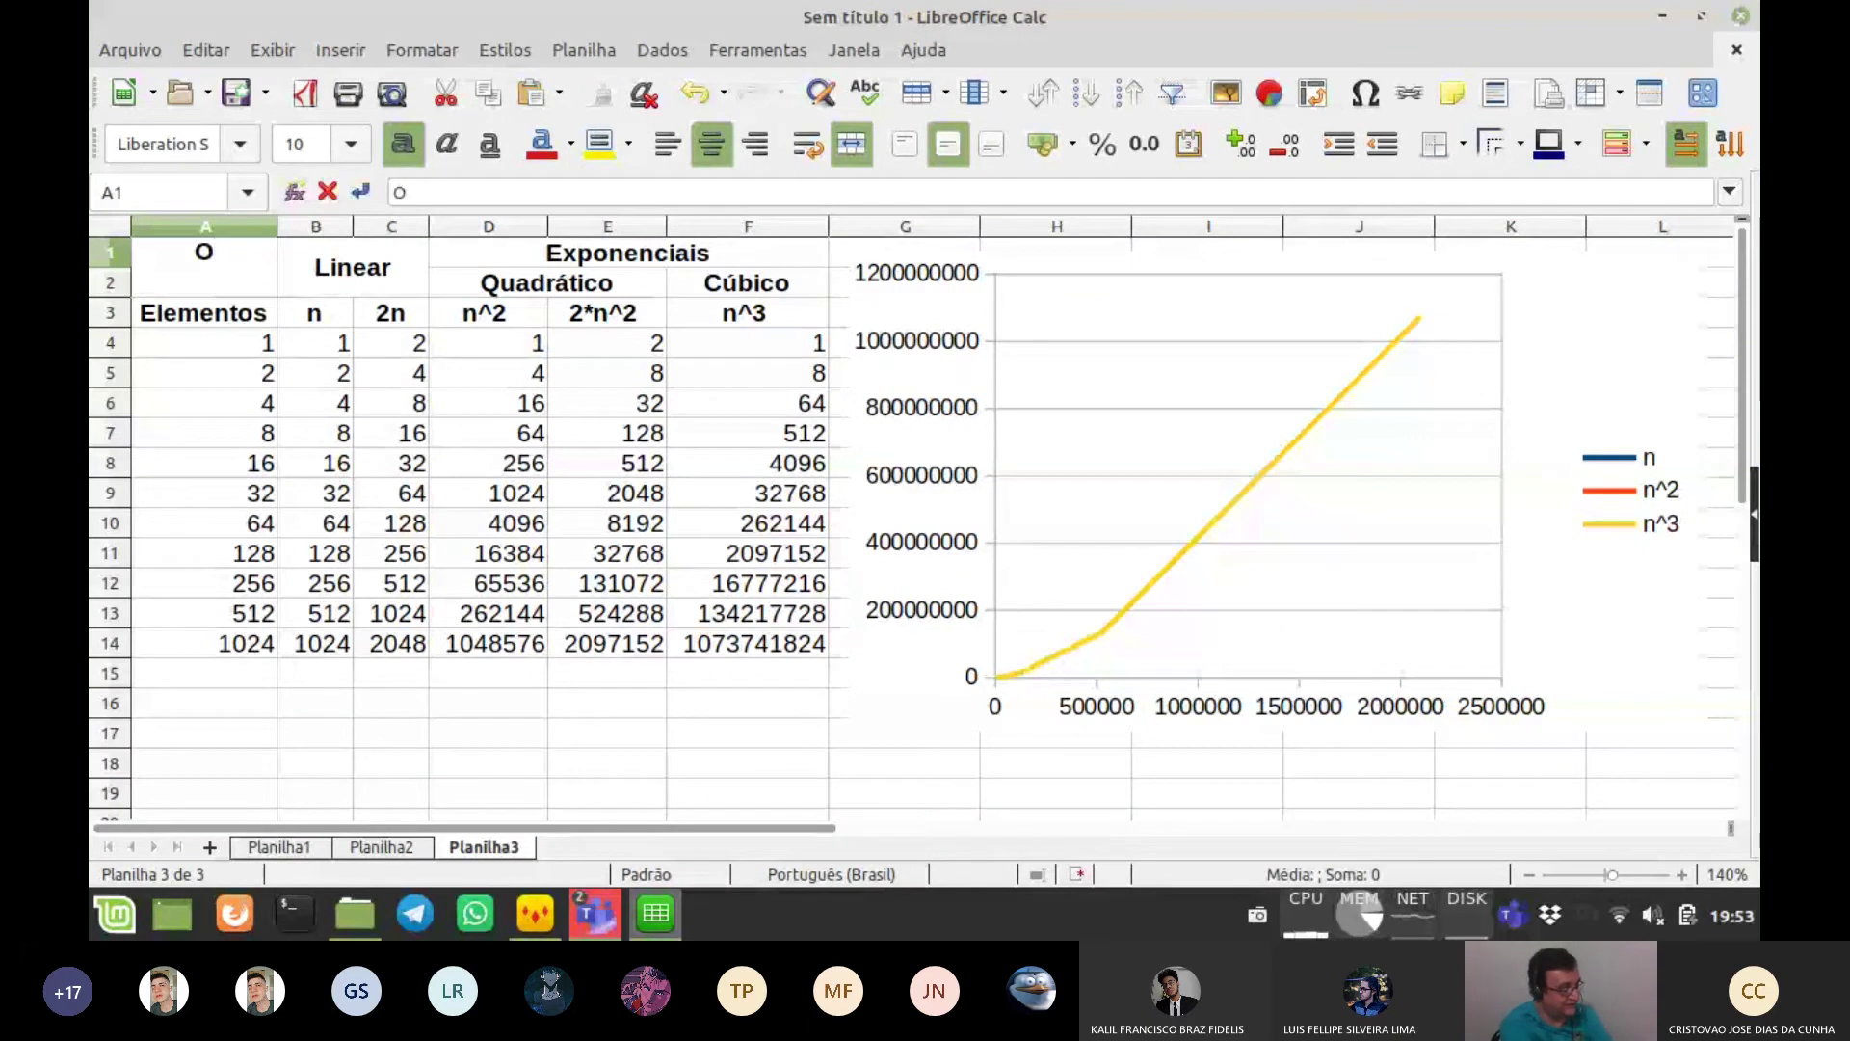
{"action": "key", "text": "Return"}
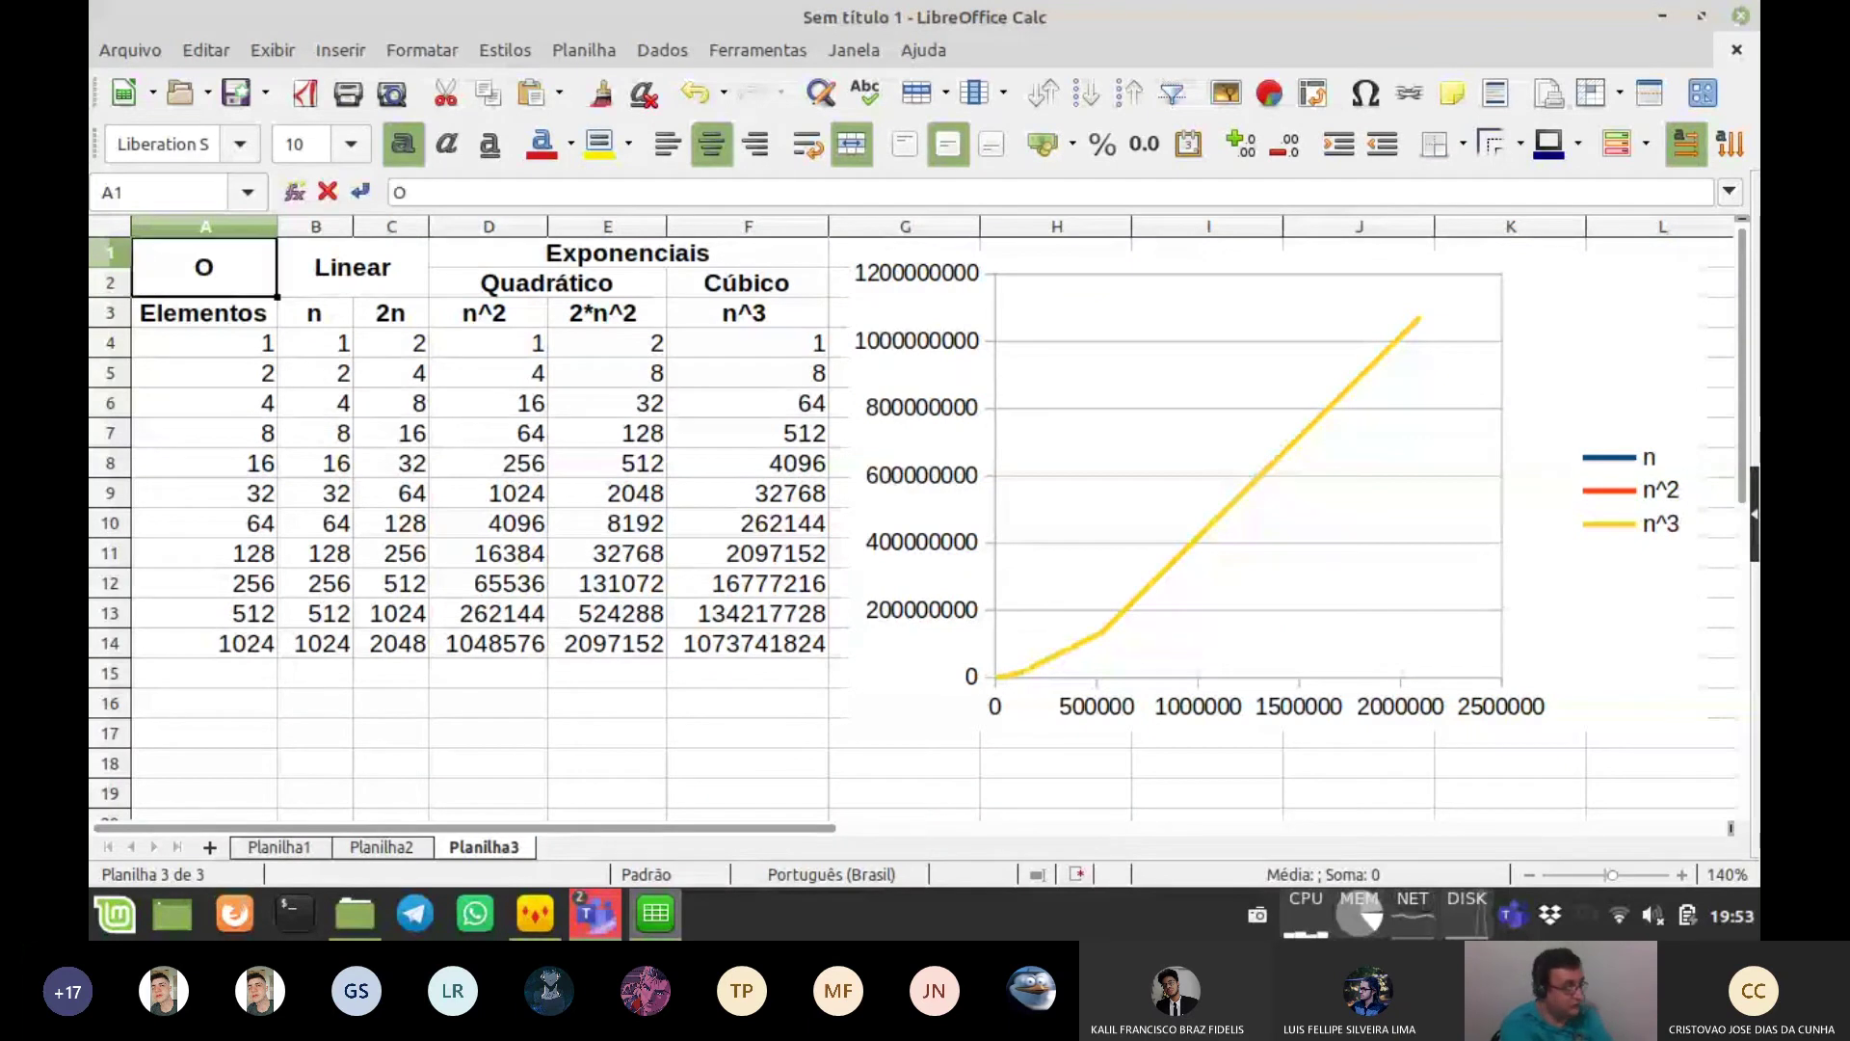
{"action": "type", "text": "B"}
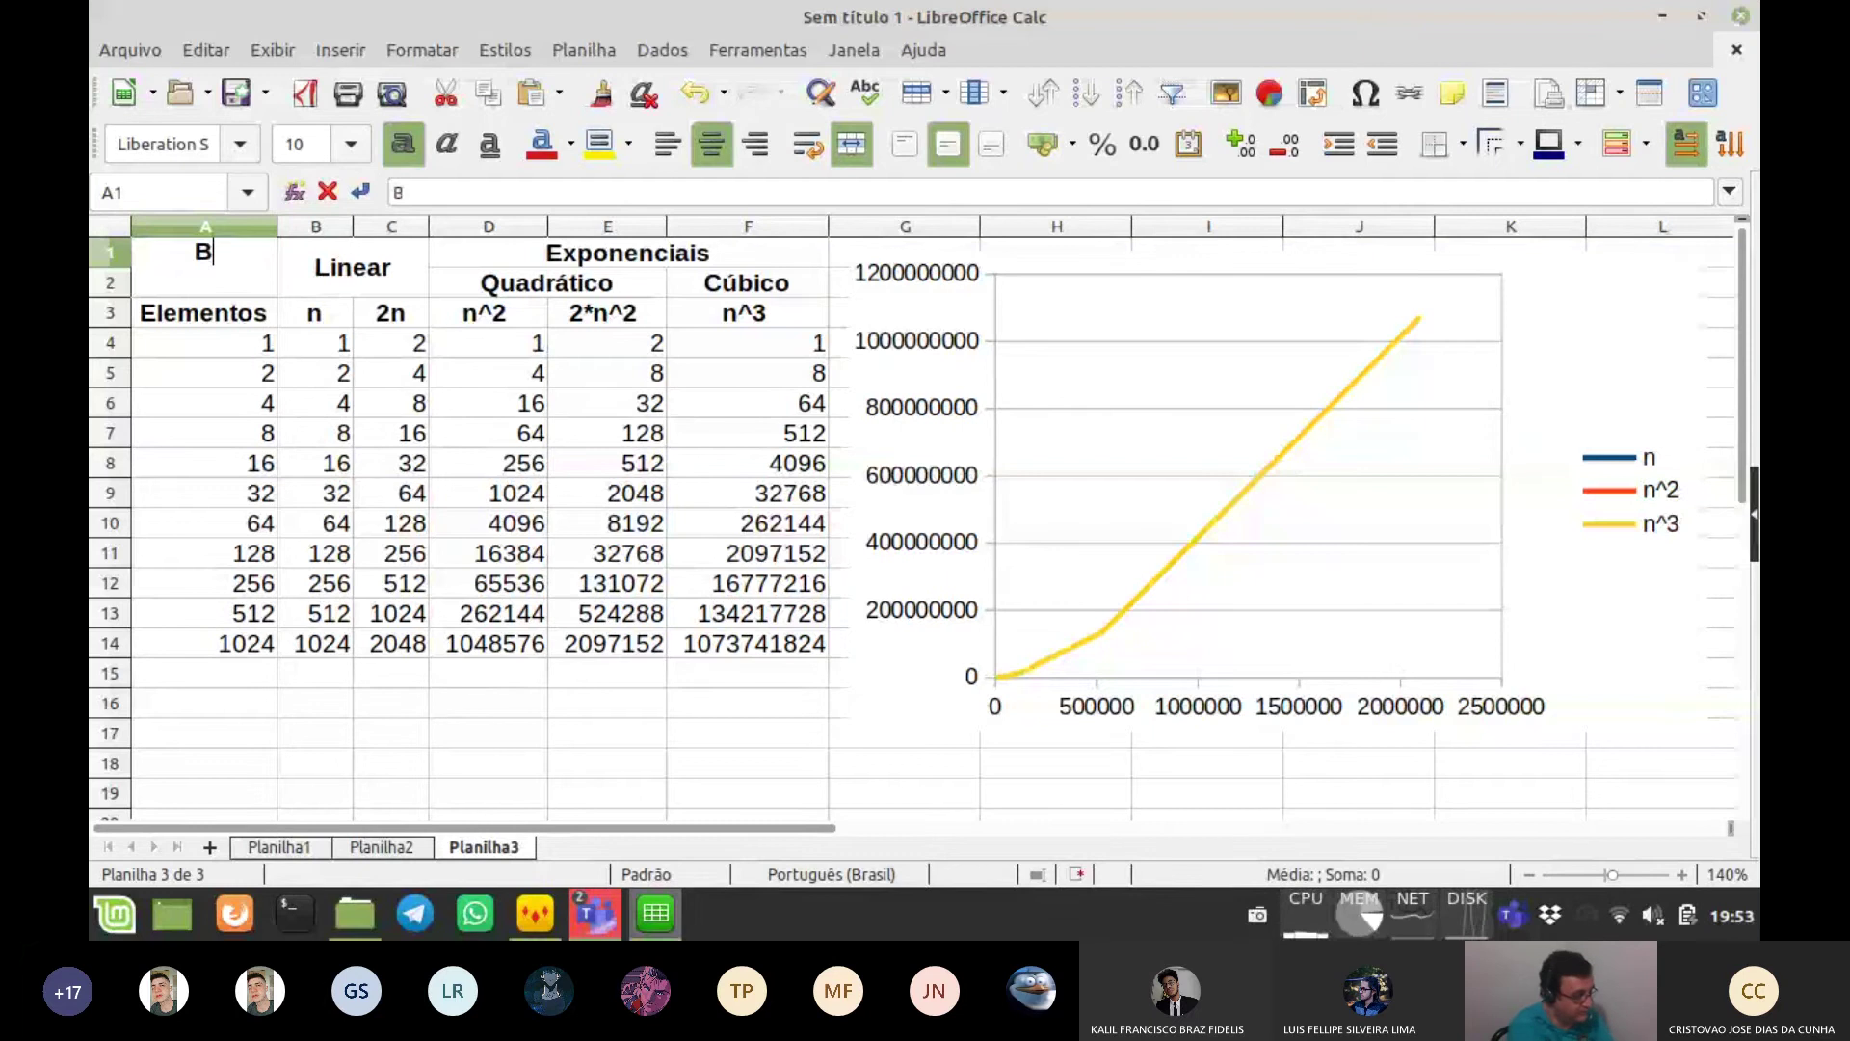
{"action": "type", "text": "ig O"}
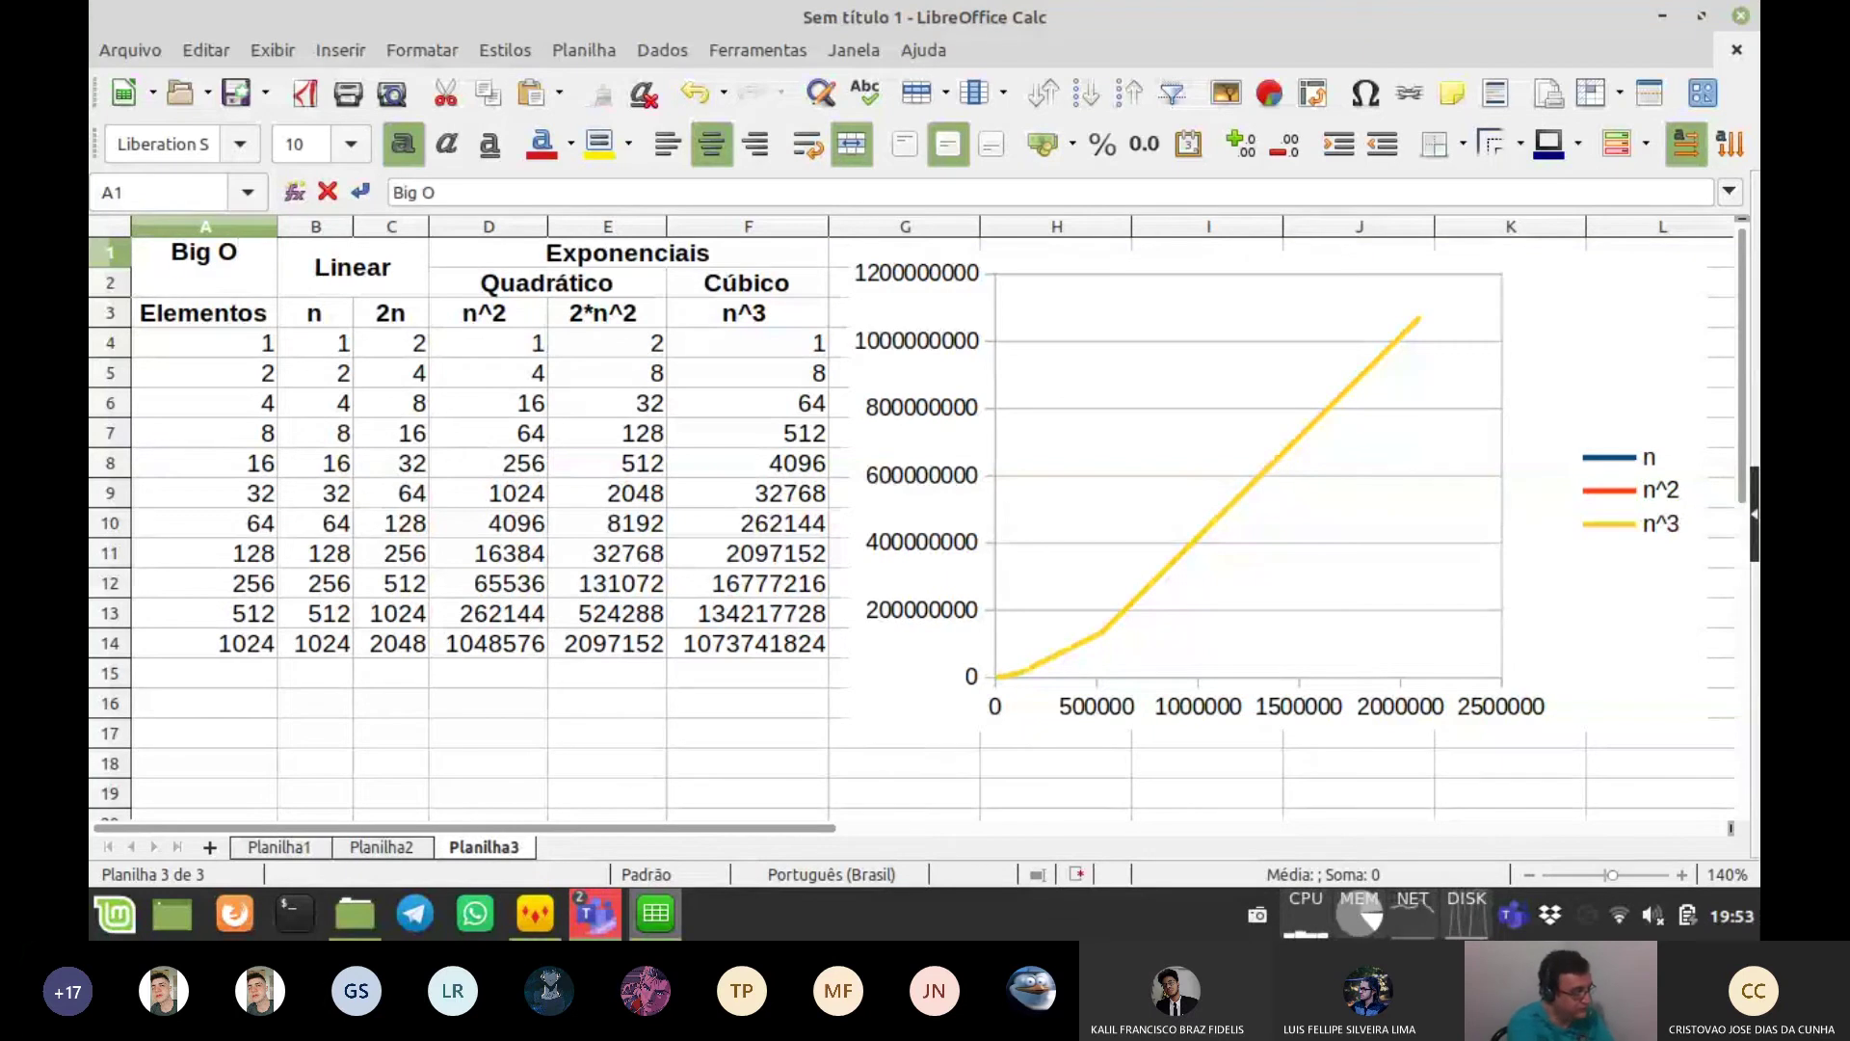
{"action": "key", "text": "Return"}
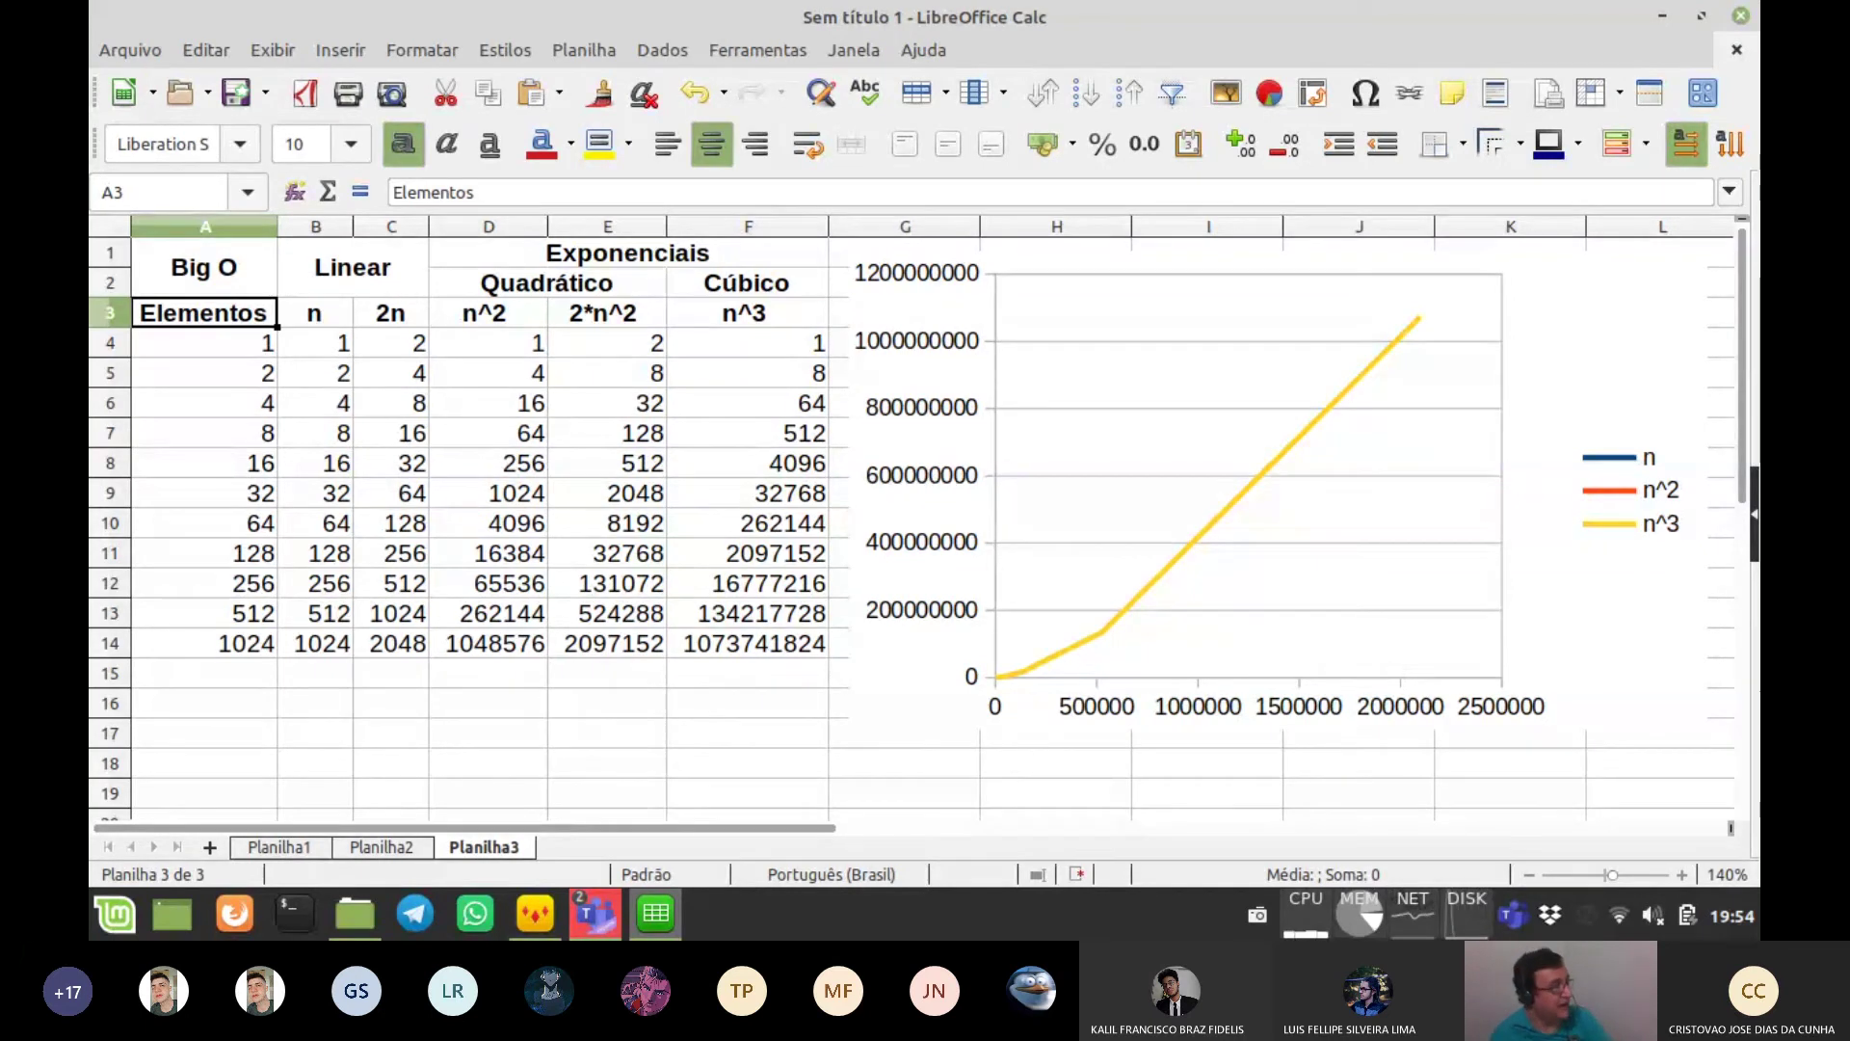
- Enter O(n) in B16 below the linear columns and merge and centre it across B16:C16
{"action": "left_click", "coordinate": [315, 703]}
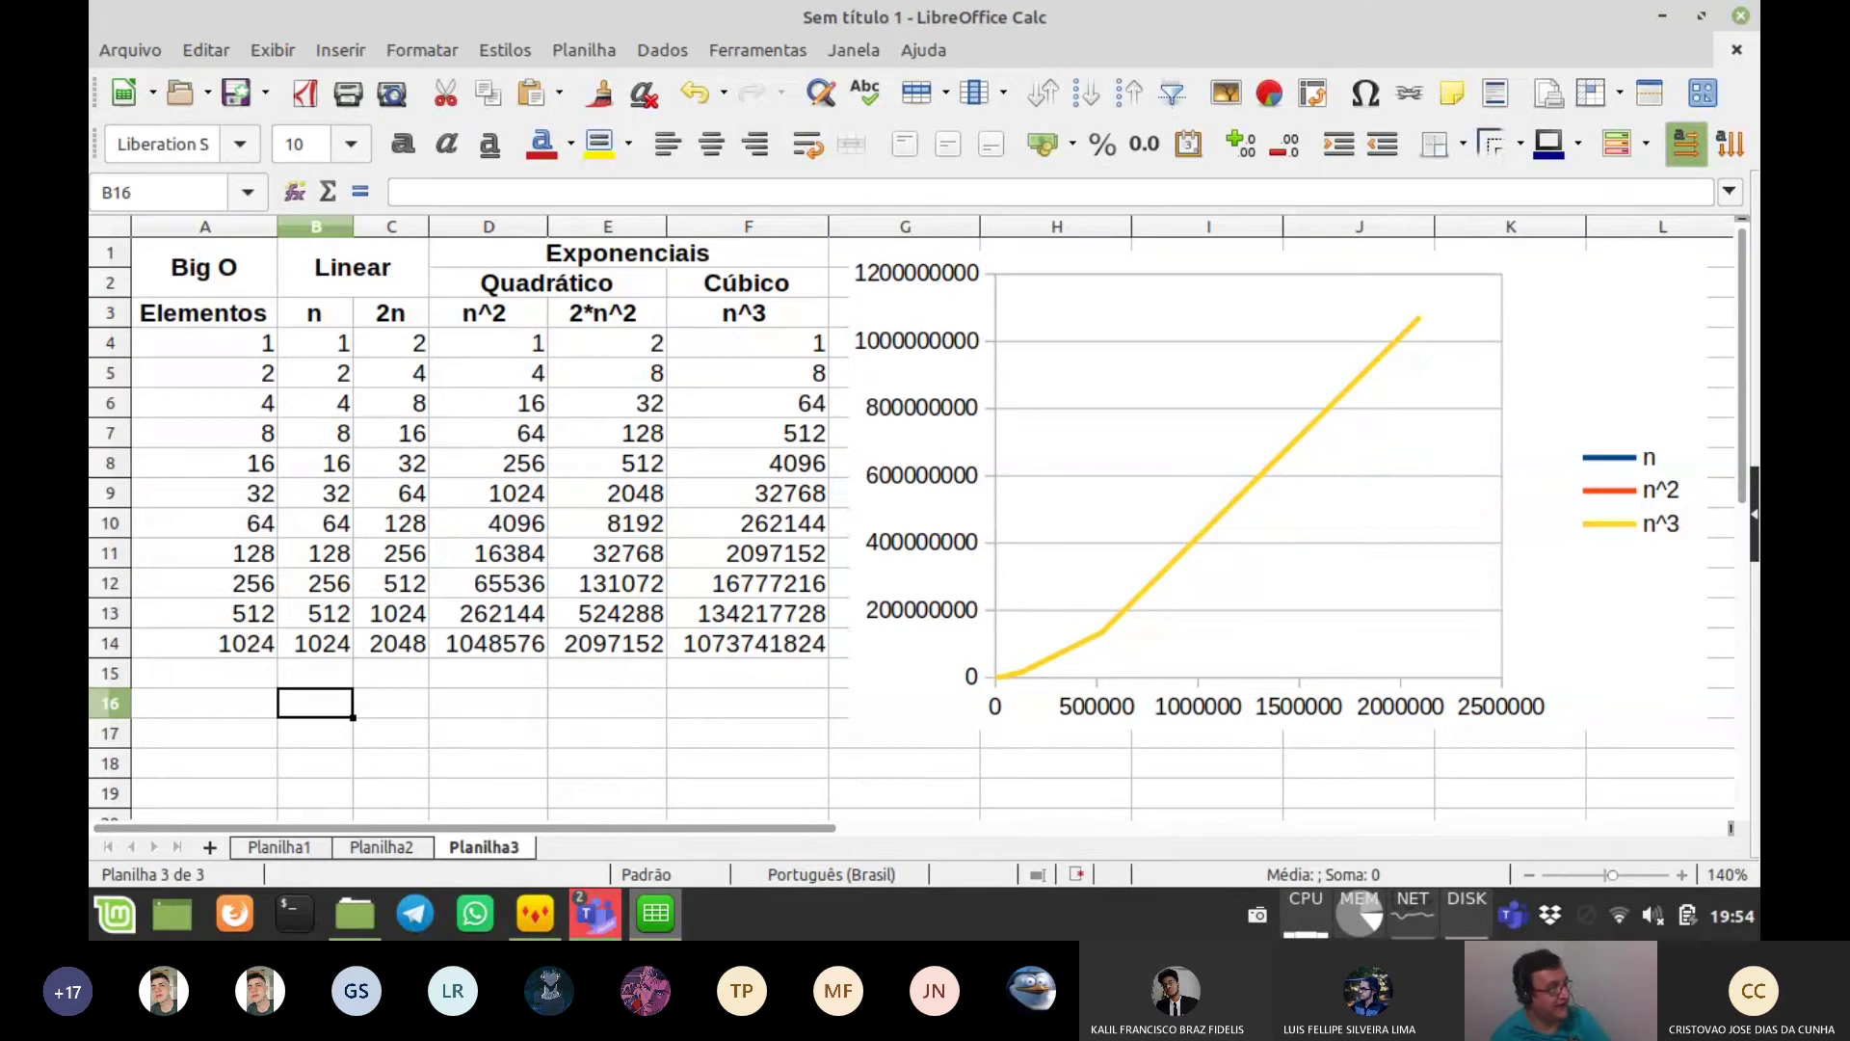
{"action": "type", "text": "O(n"}
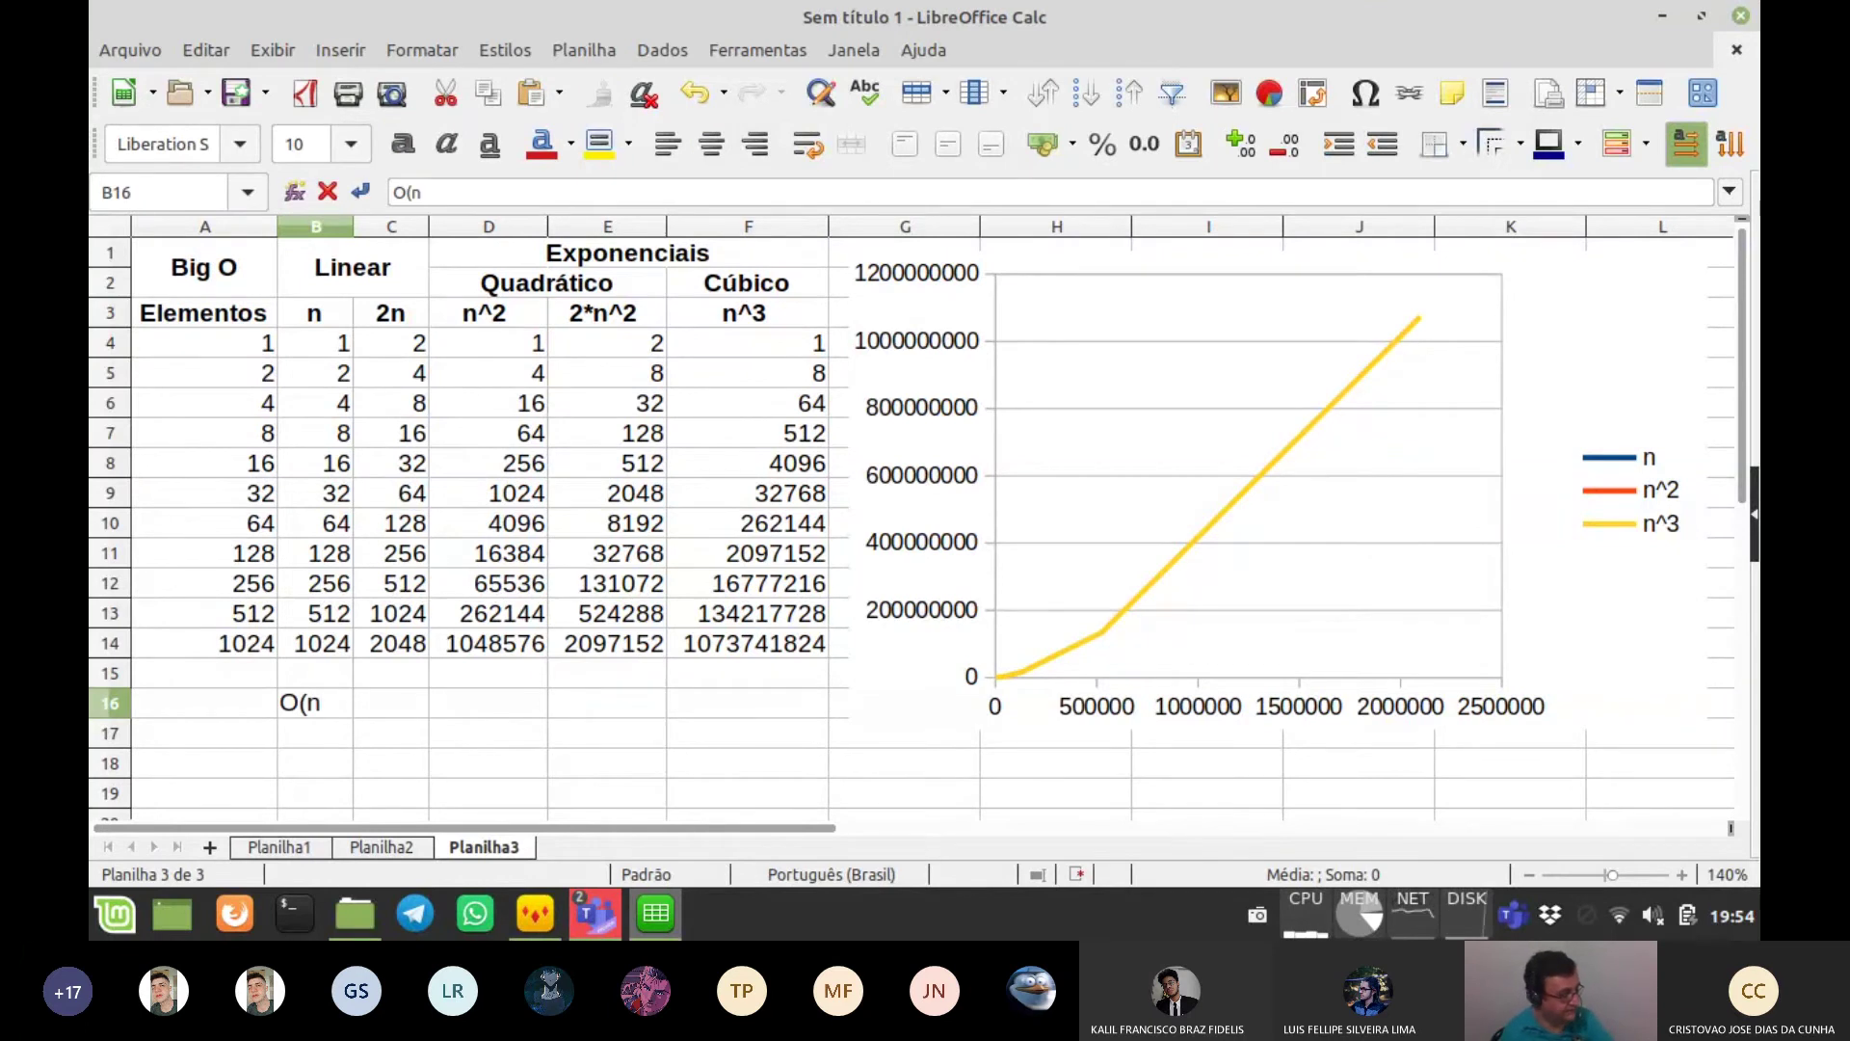
{"action": "type", "text": ")"}
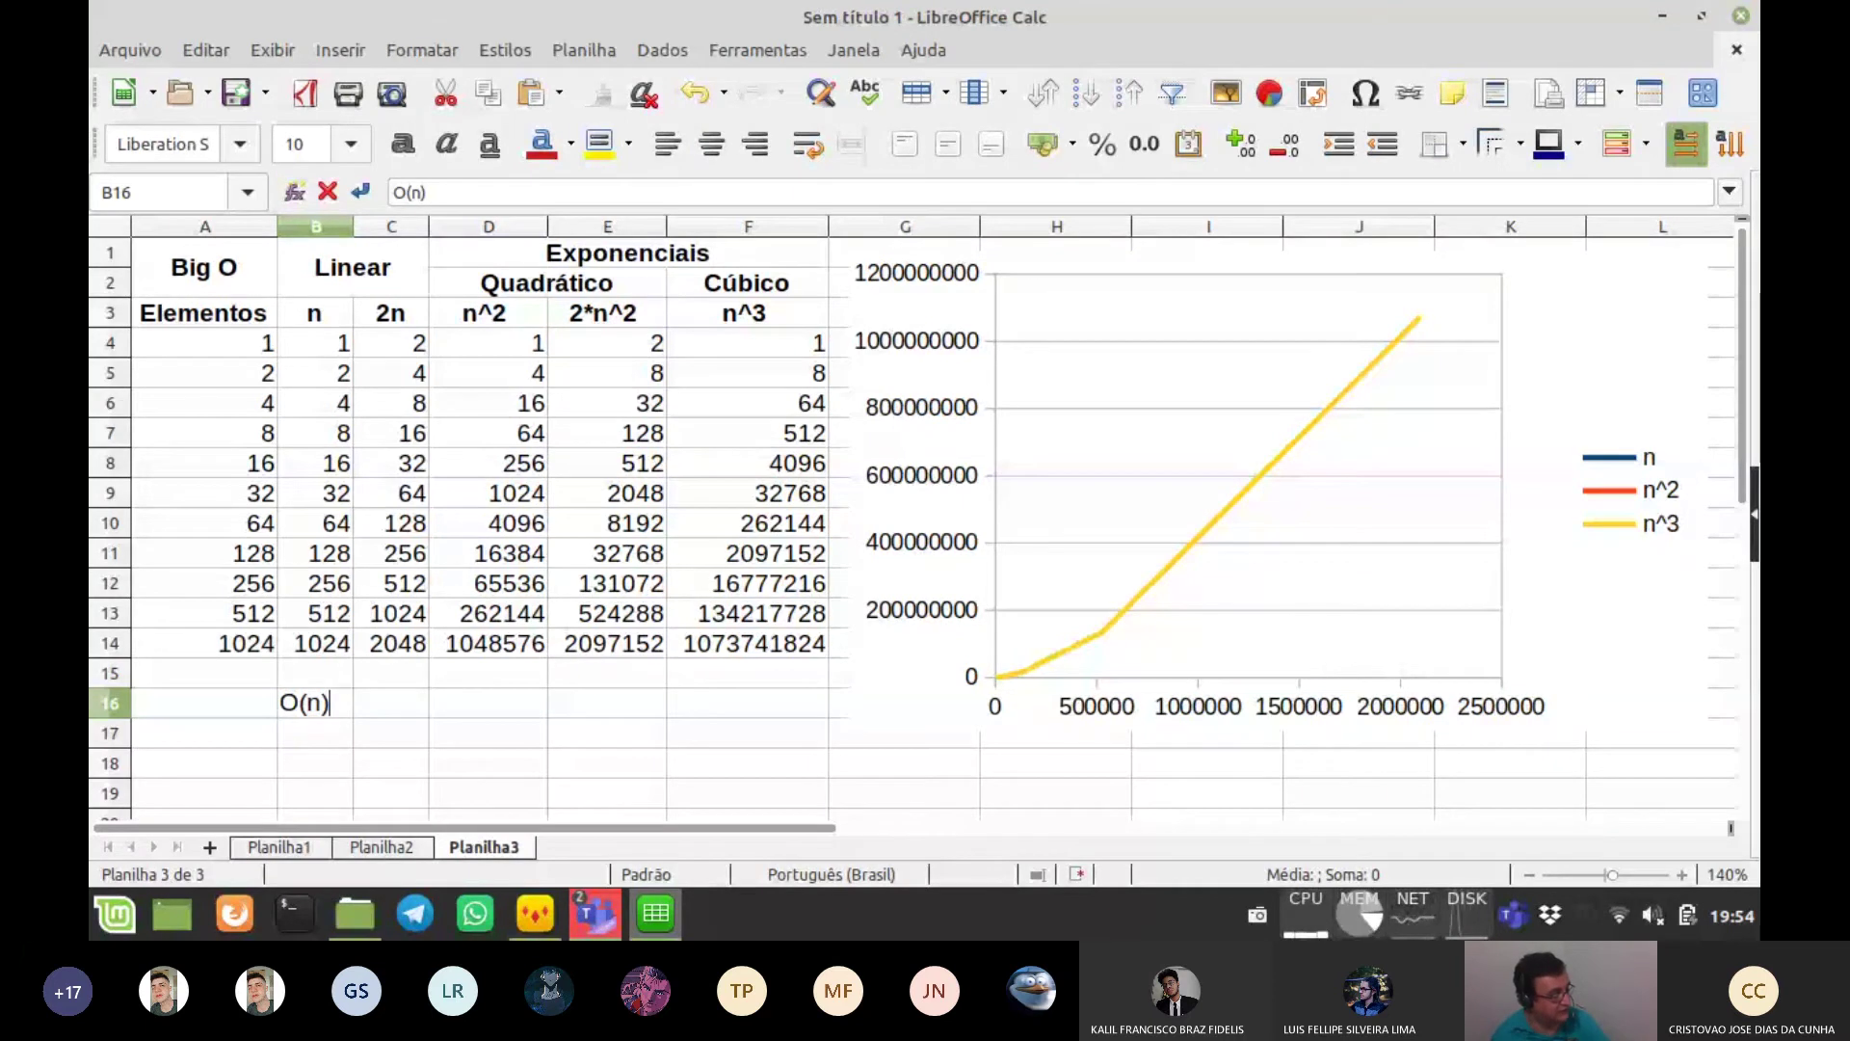
{"action": "key", "text": "Tab"}
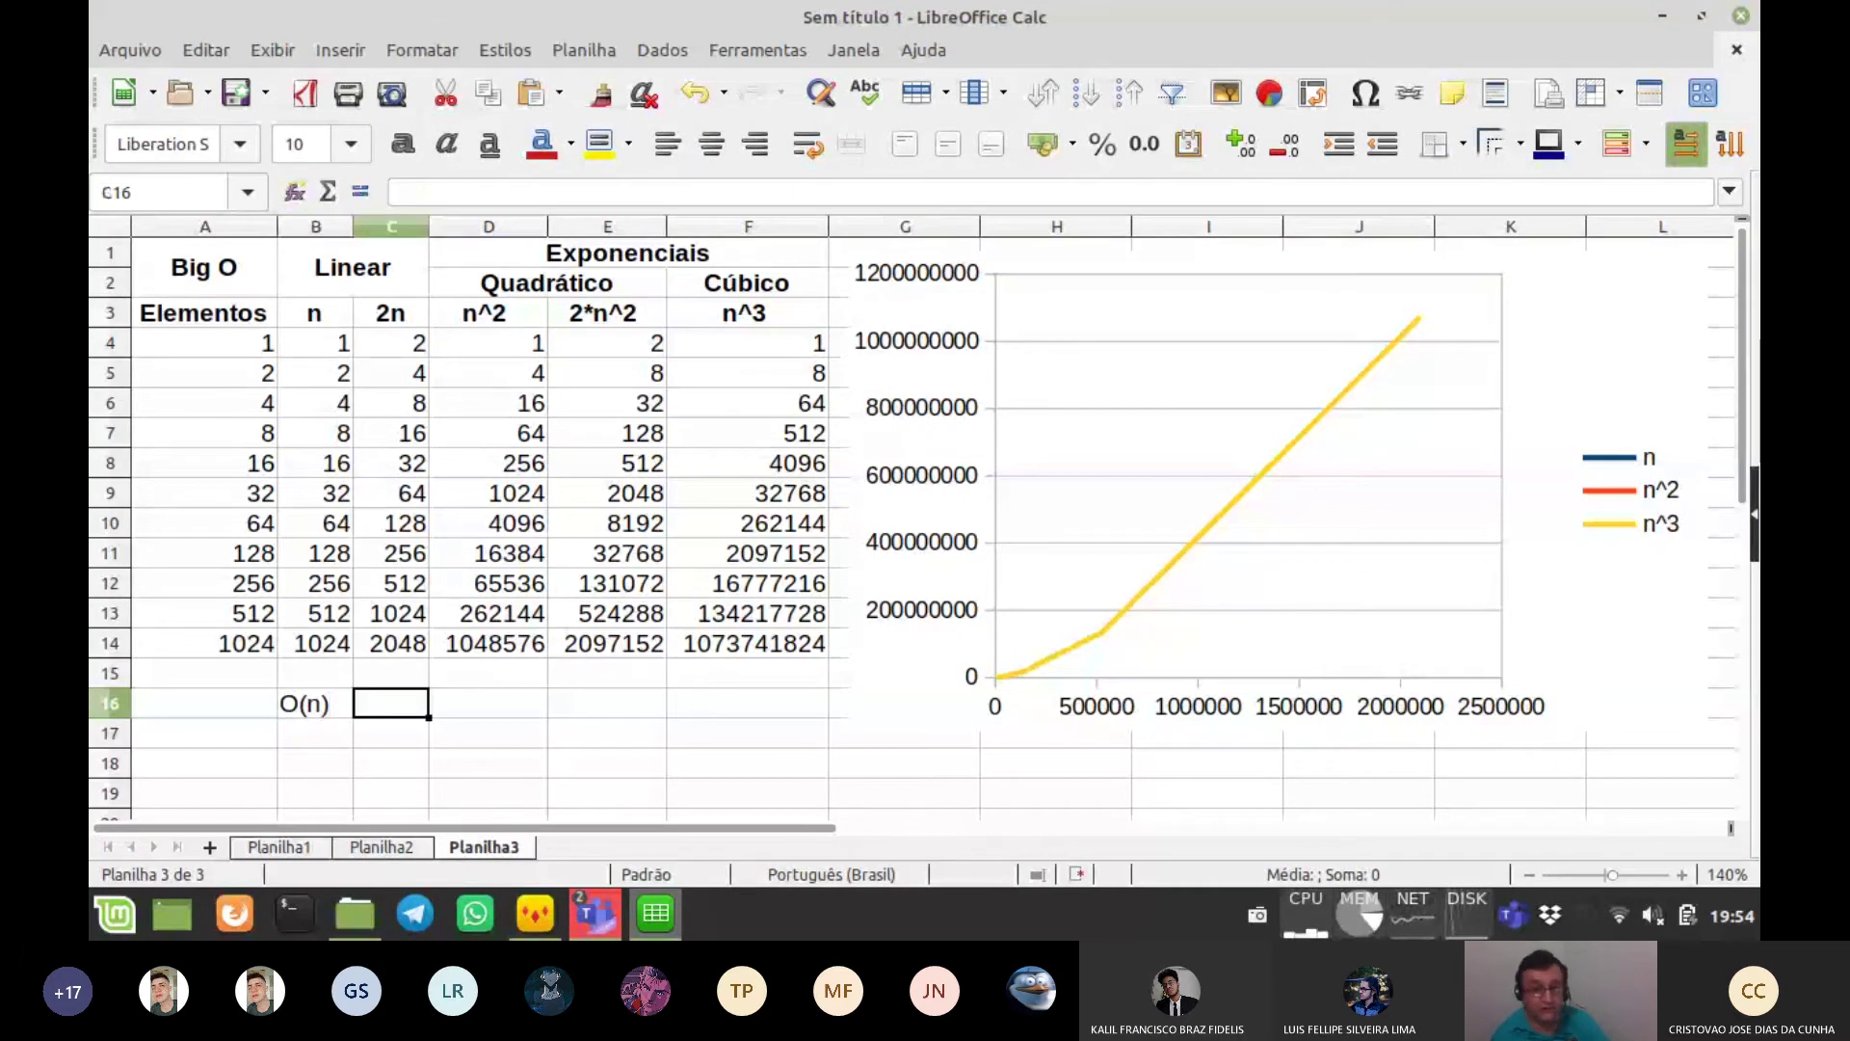
{"action": "left_click_drag", "start_coordinate": [315, 703], "coordinate": [391, 703]}
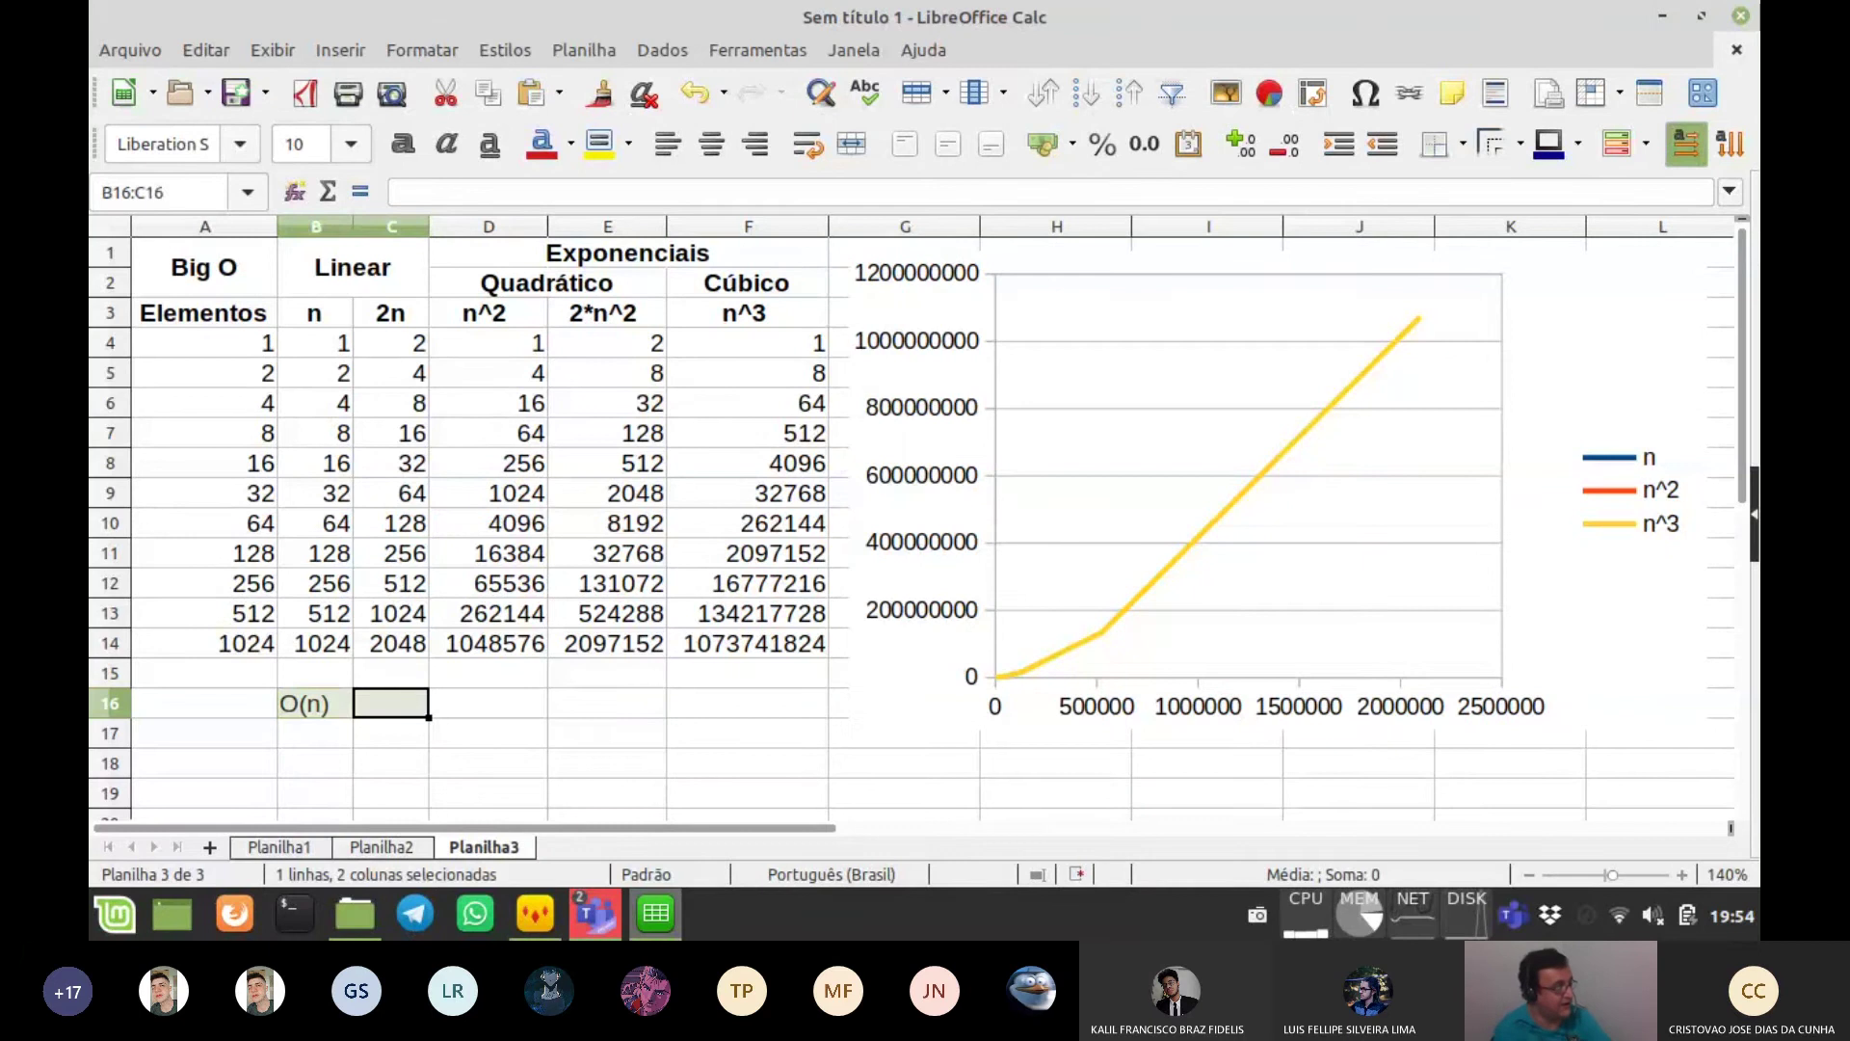
{"action": "left_click", "coordinate": [852, 143]}
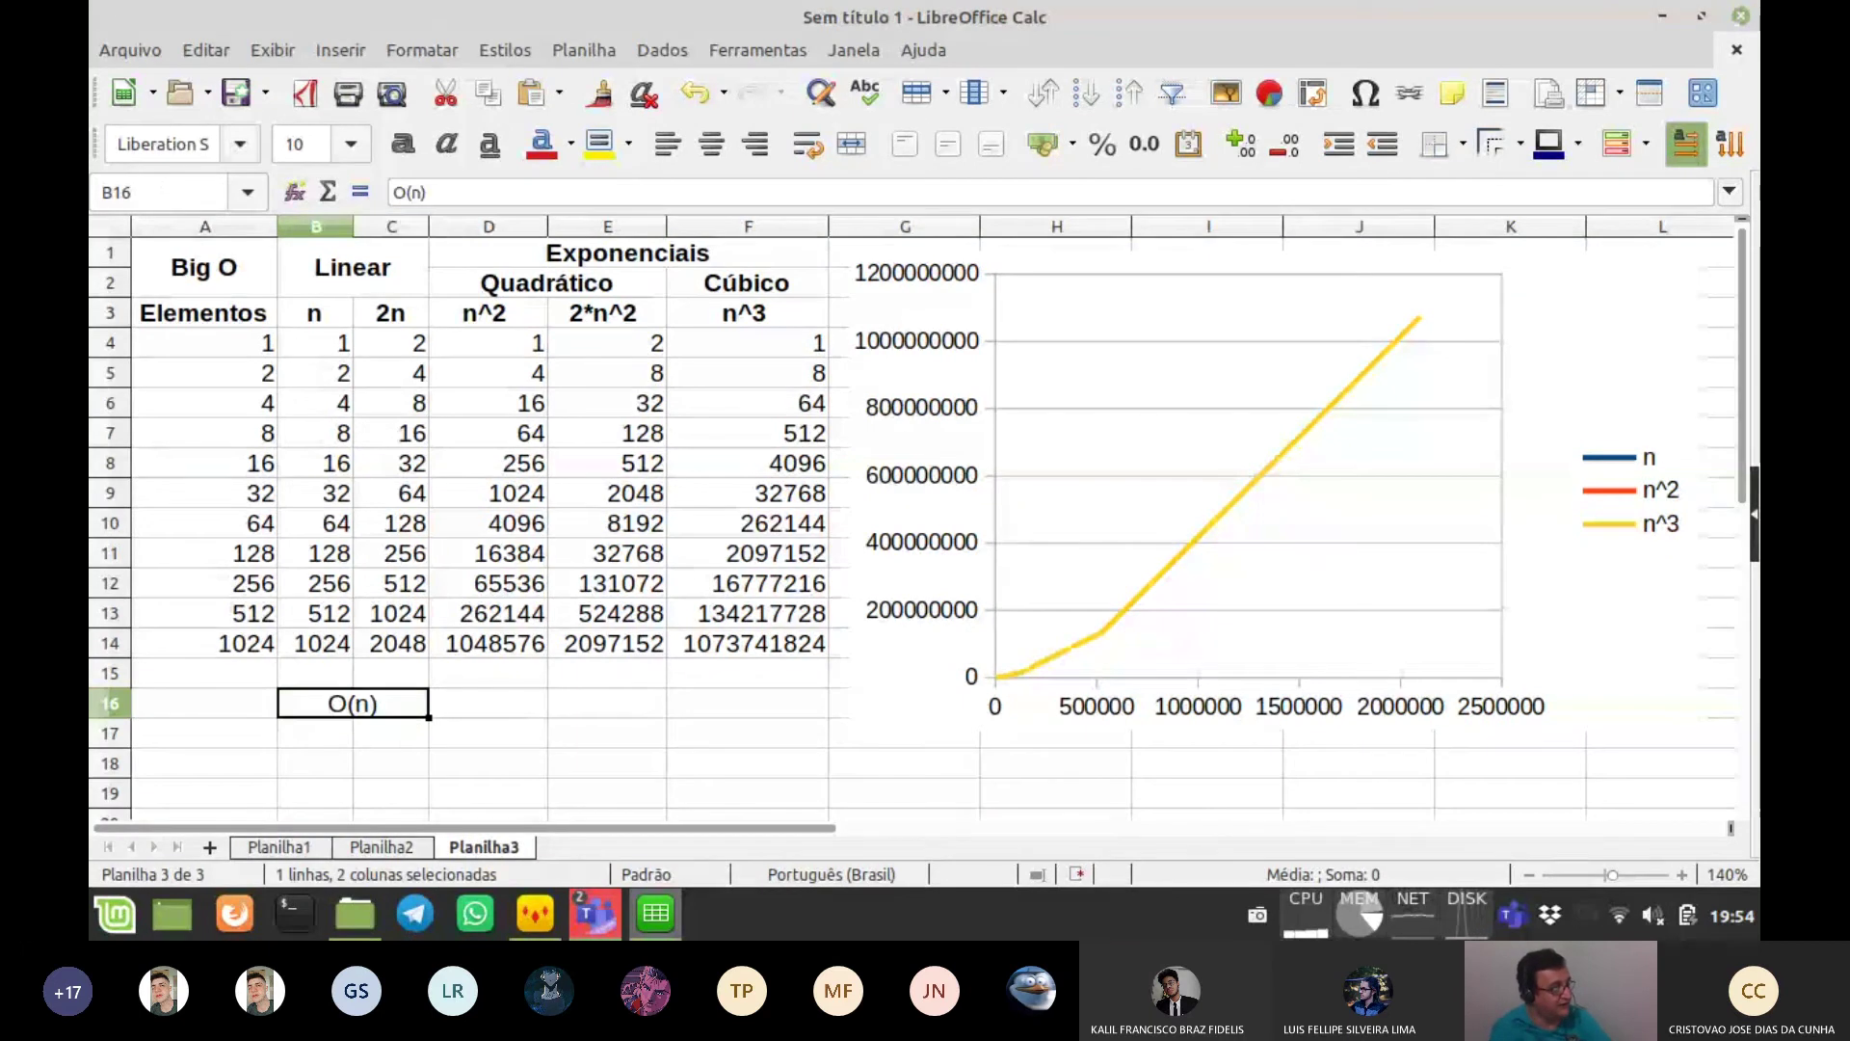
- Merge and centre D16:E16 below the quadratic columns and enter O(n²) in it
{"action": "key", "text": "Right"}
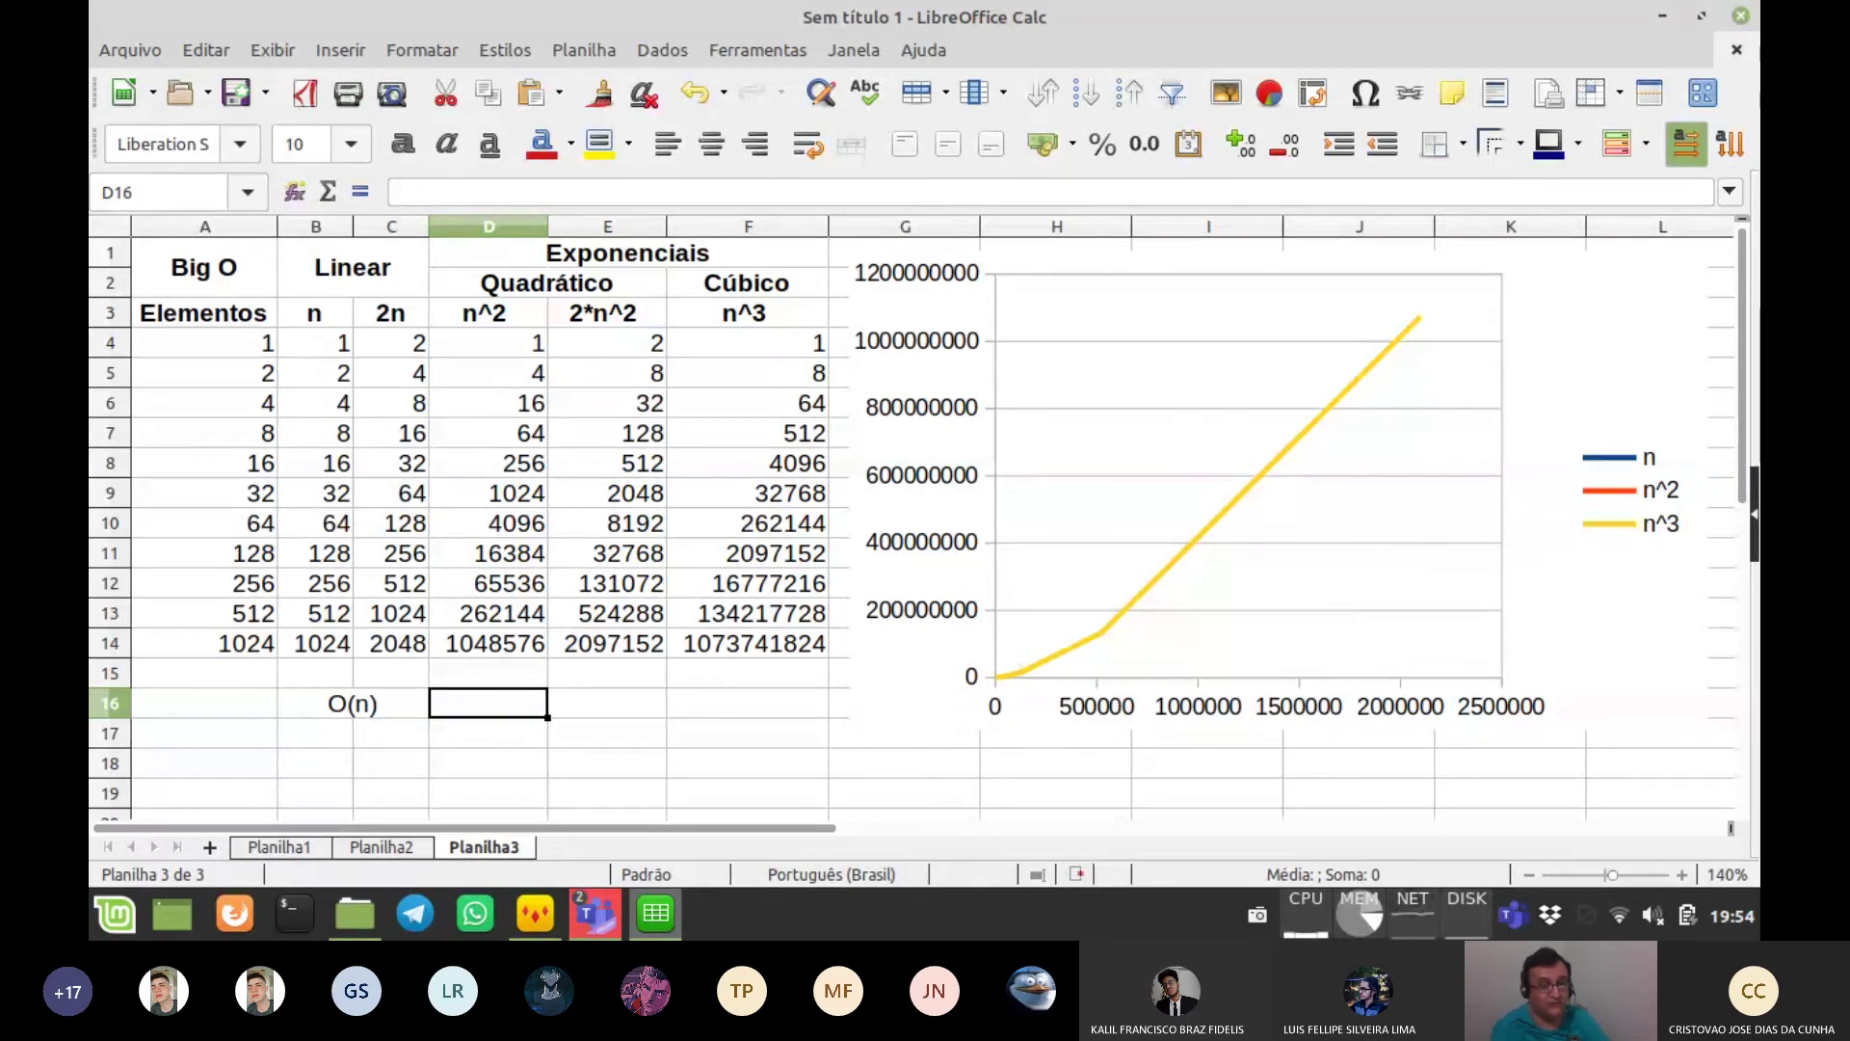
{"action": "key", "text": "shift+Right"}
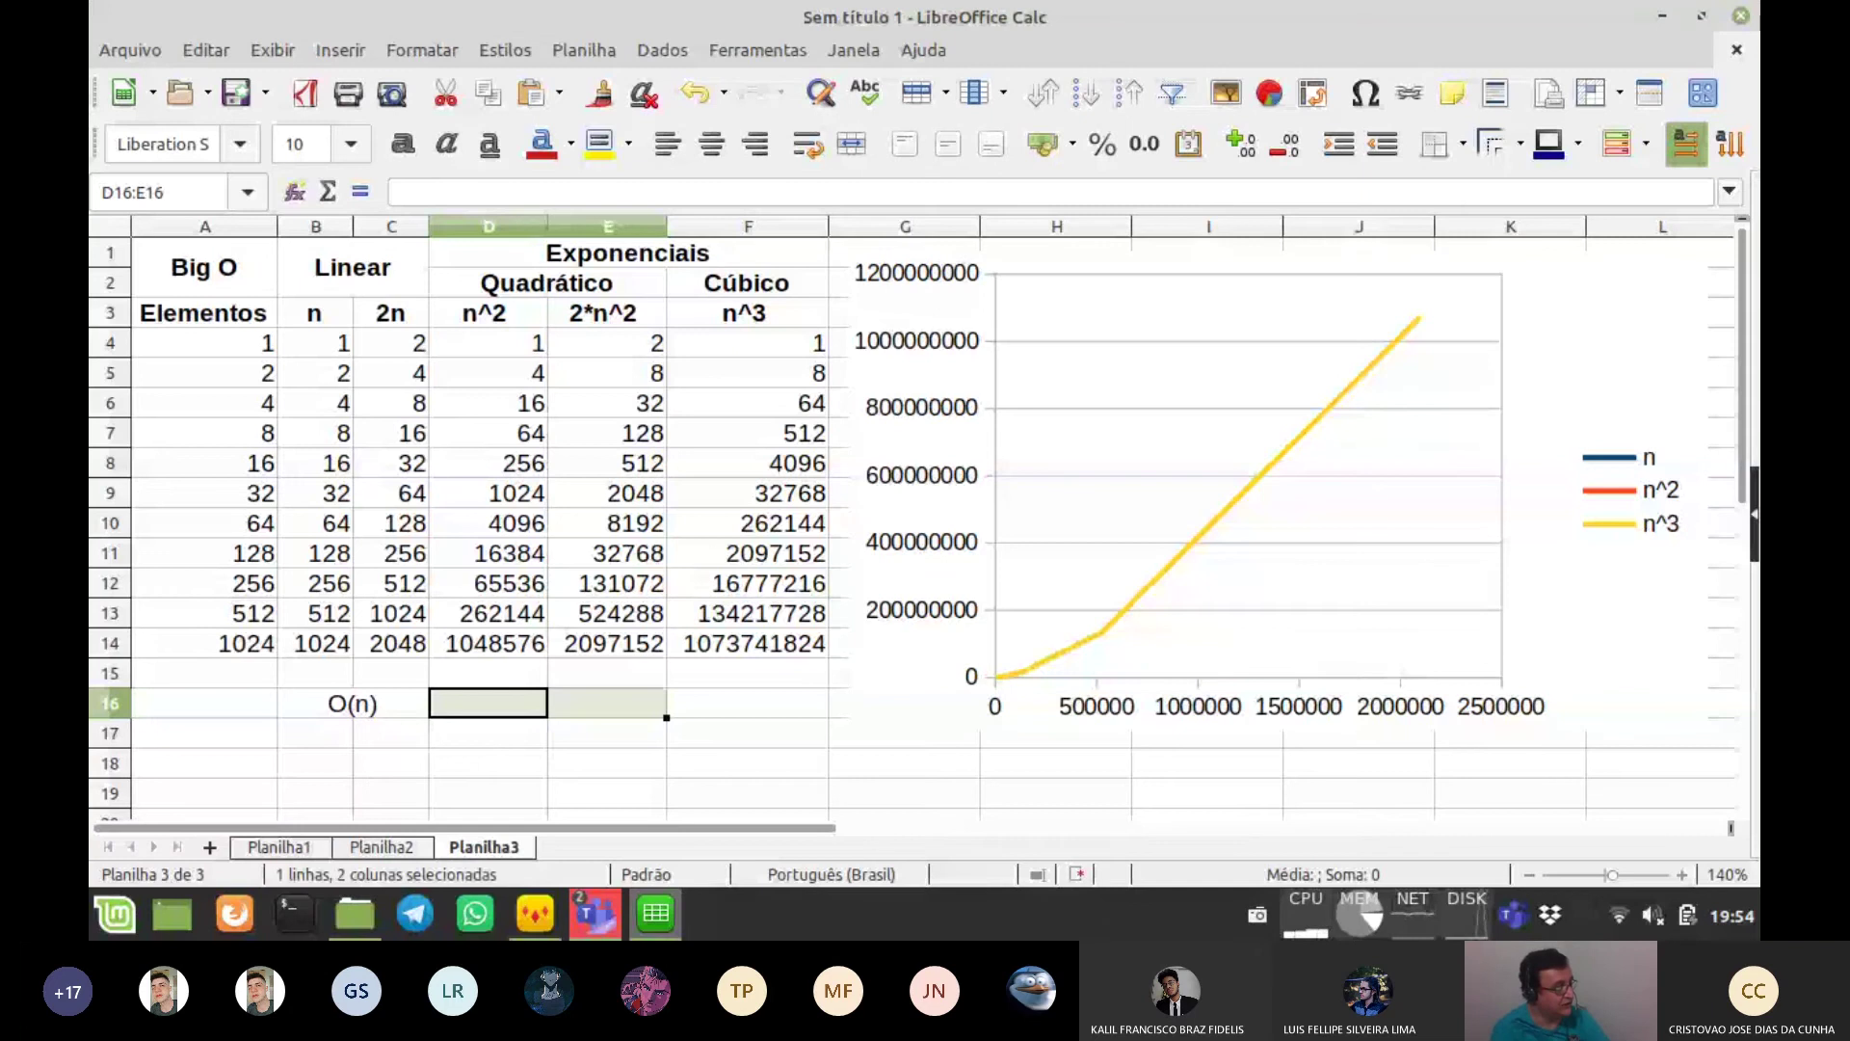
{"action": "left_click", "coordinate": [852, 144]}
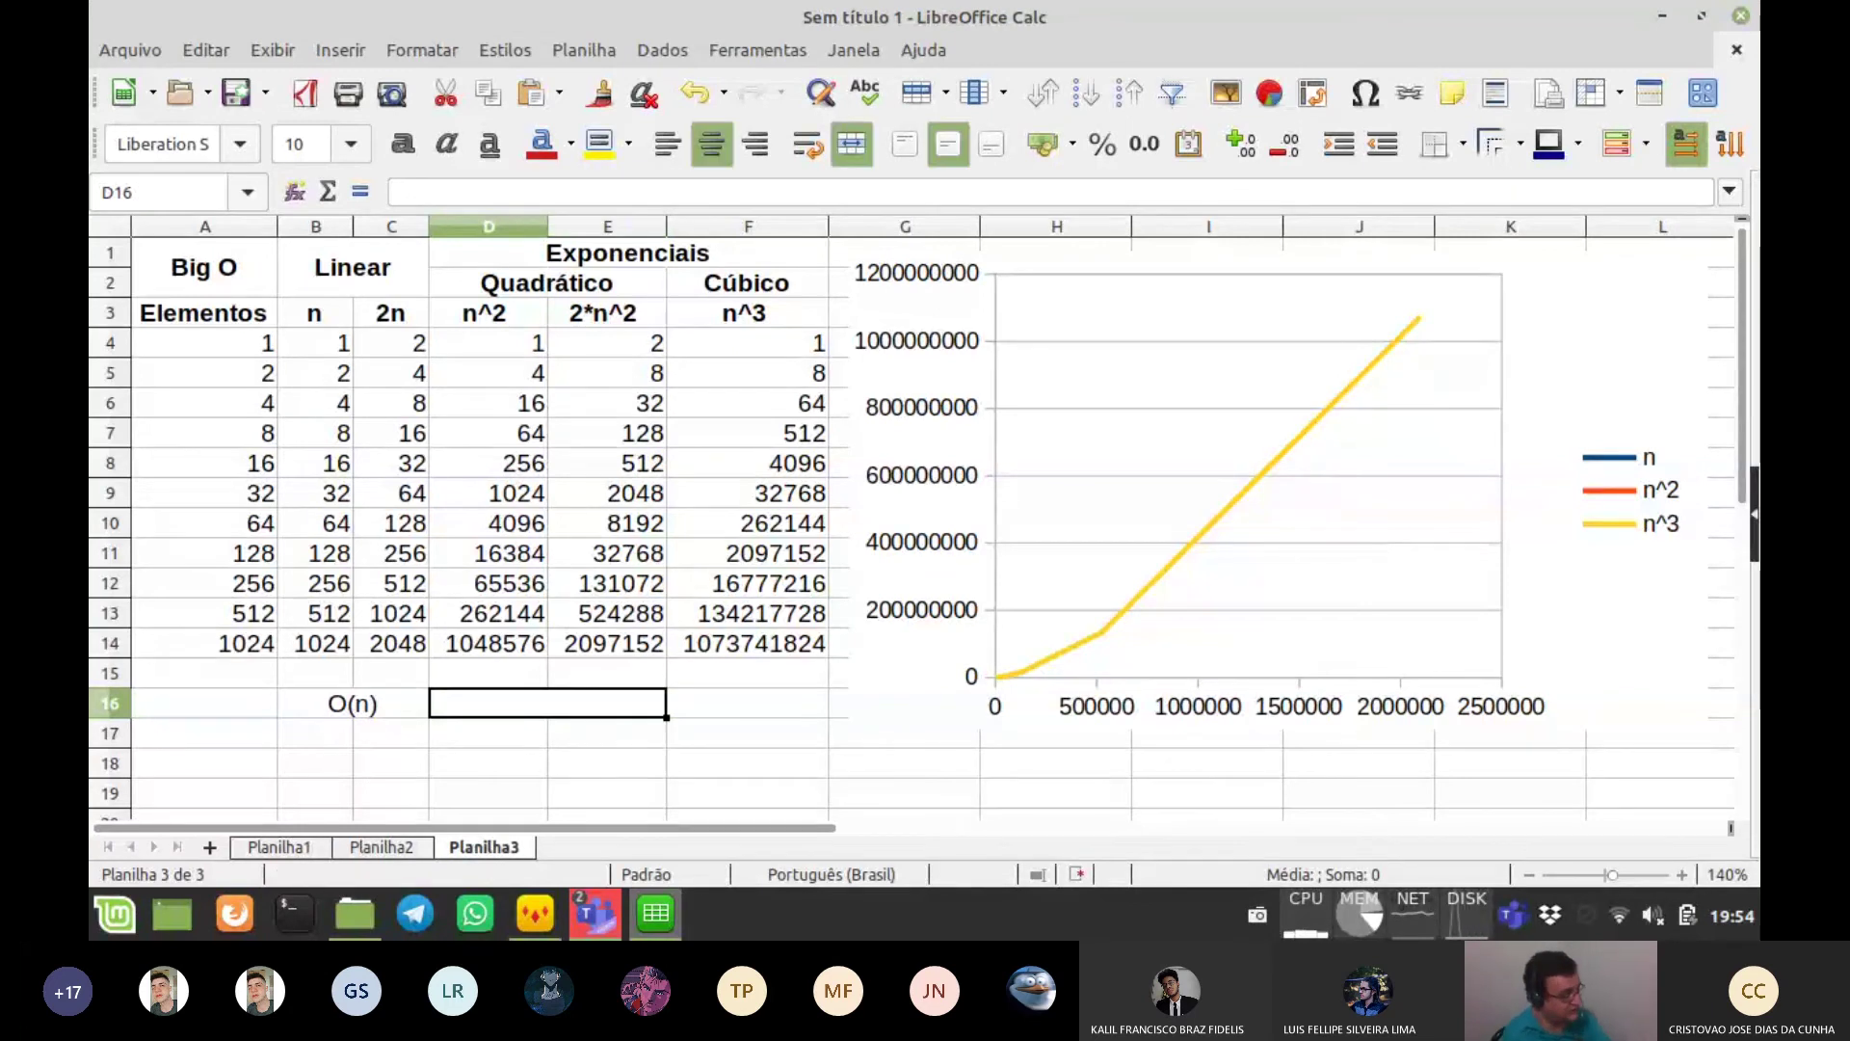
{"action": "type", "text": "O"}
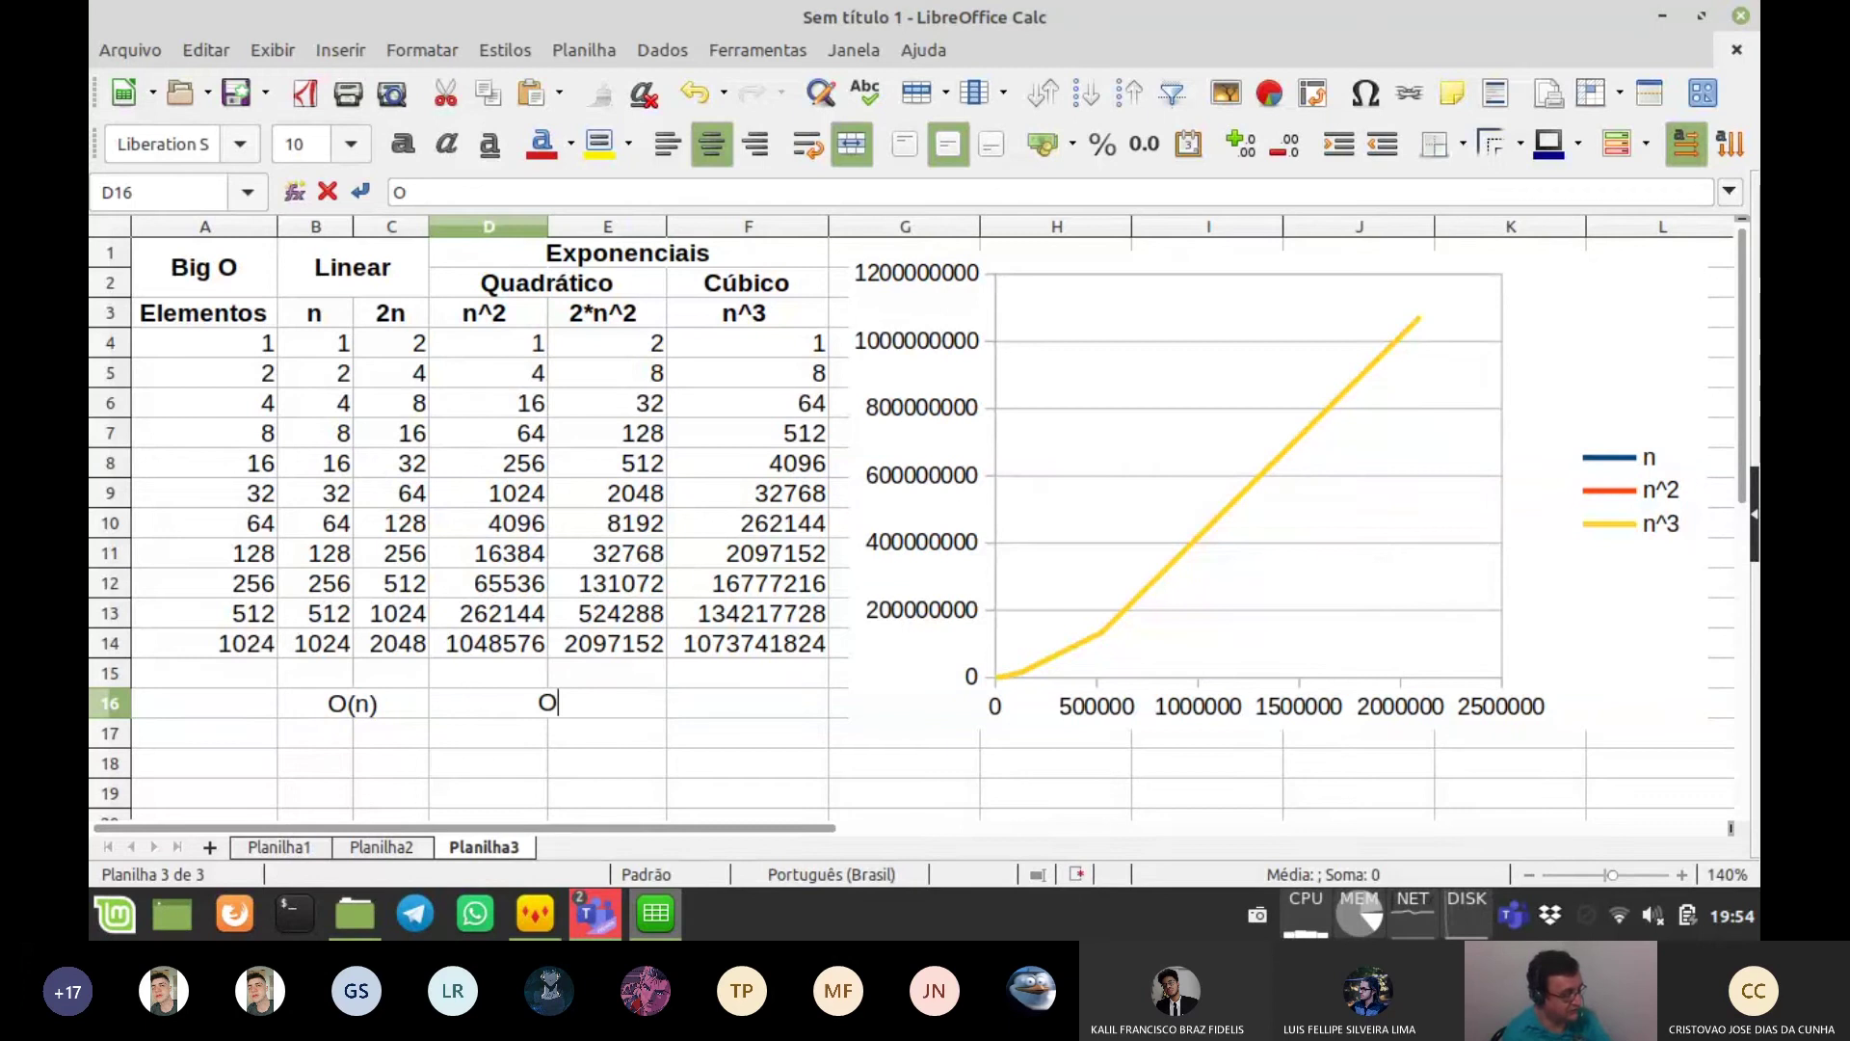
{"action": "type", "text": "(n"}
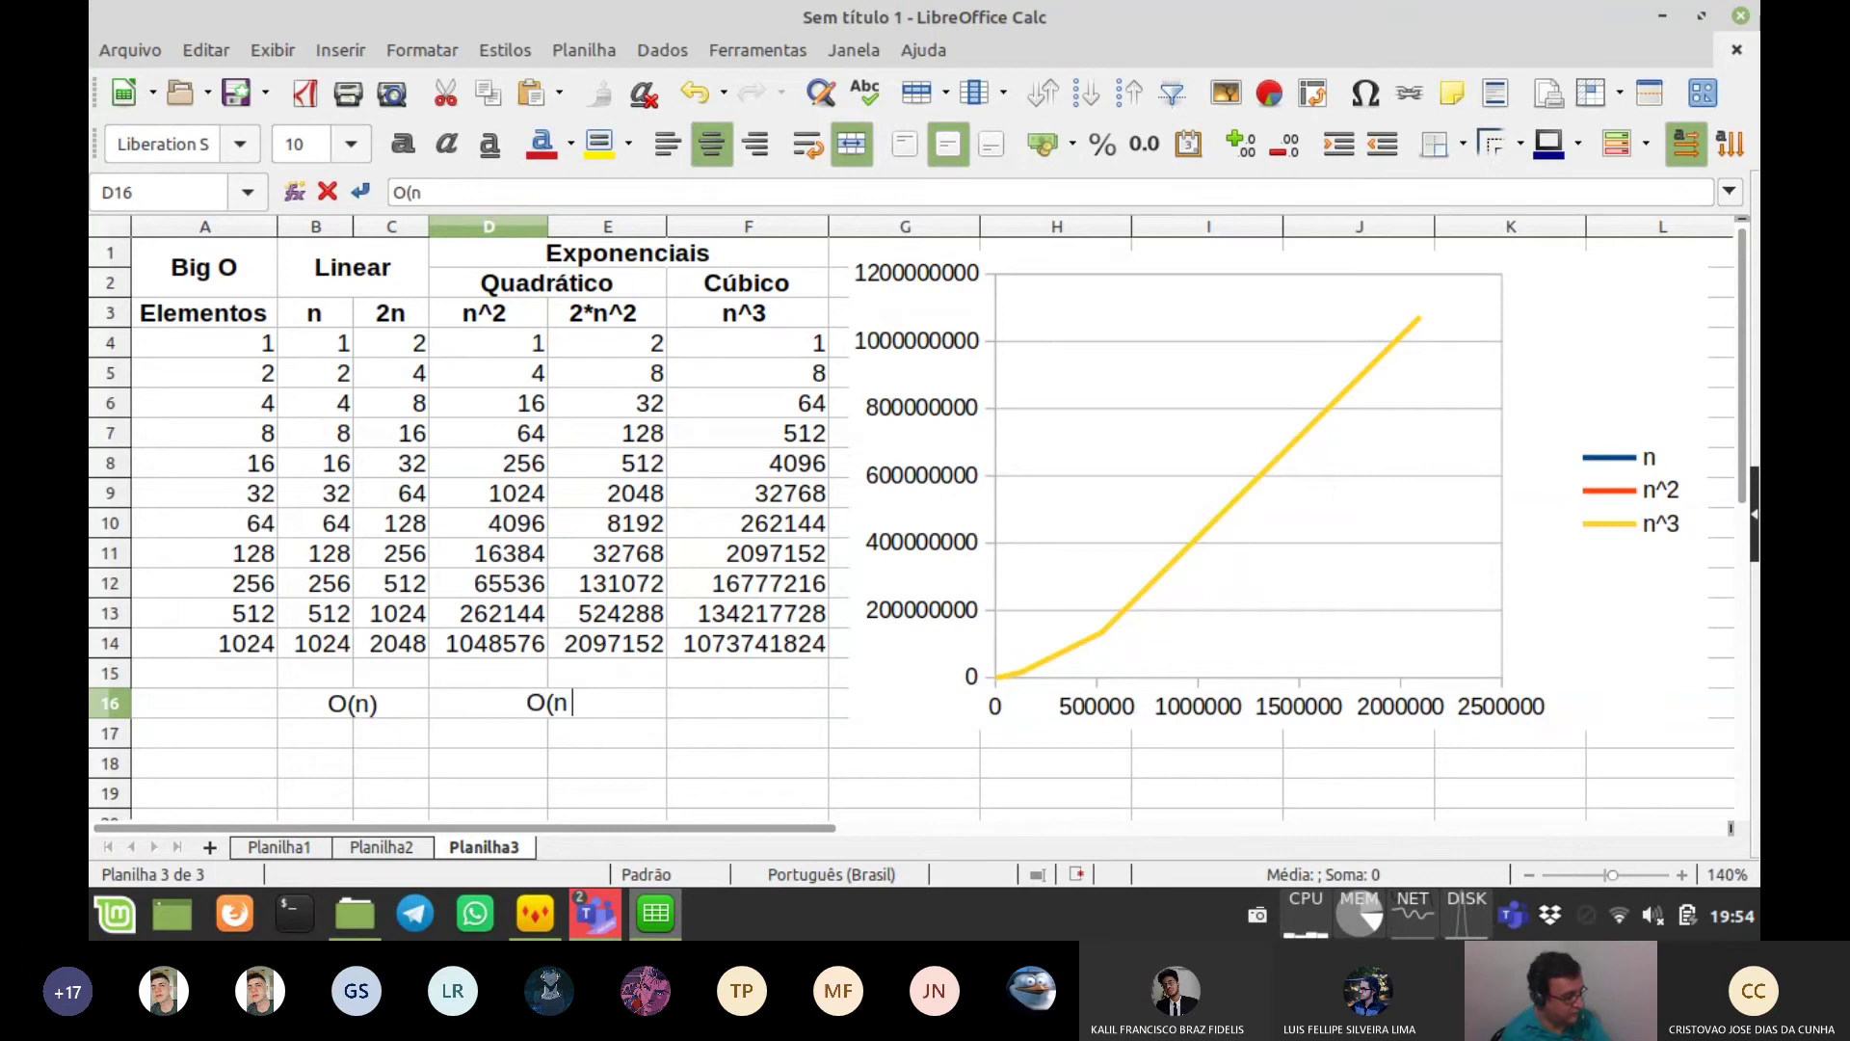
{"action": "type", "text": "²)"}
{"action": "key", "text": "Tab"}
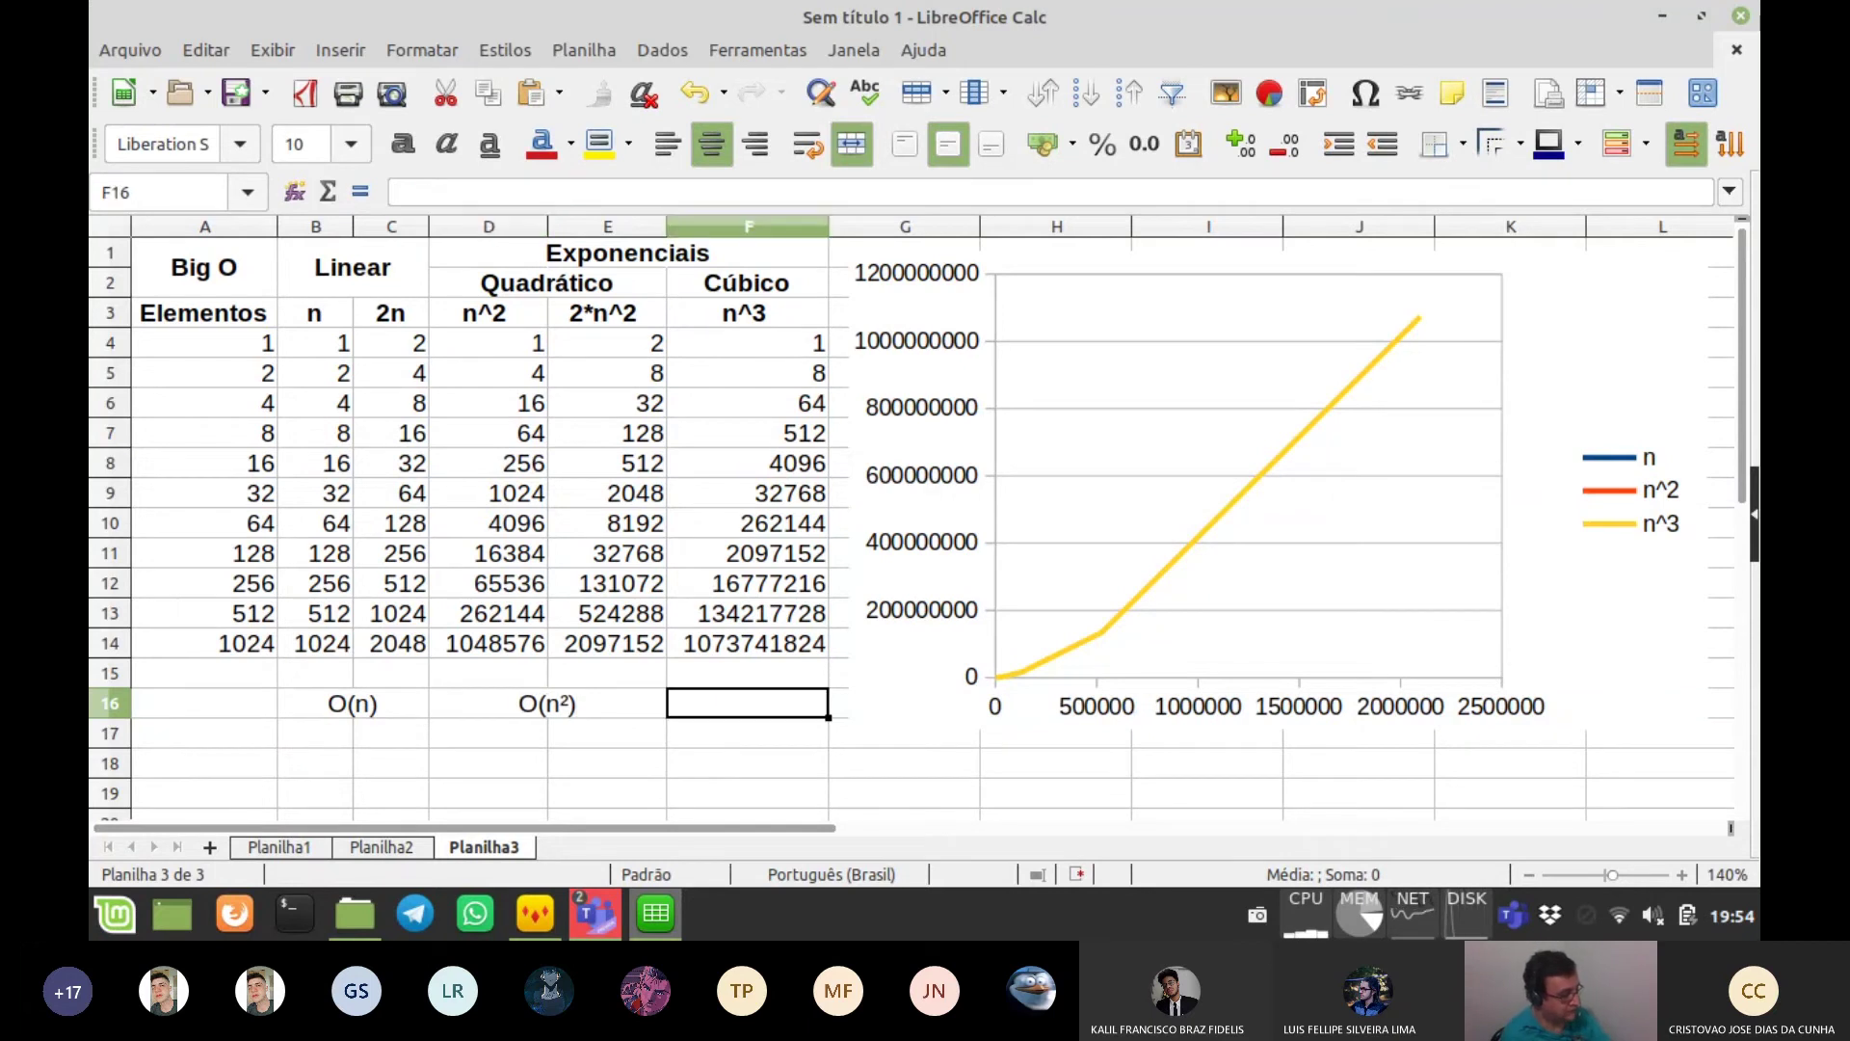
- Enter O(n³) in F16 below the cubic column and centre it horizontally
{"action": "type", "text": "O"}
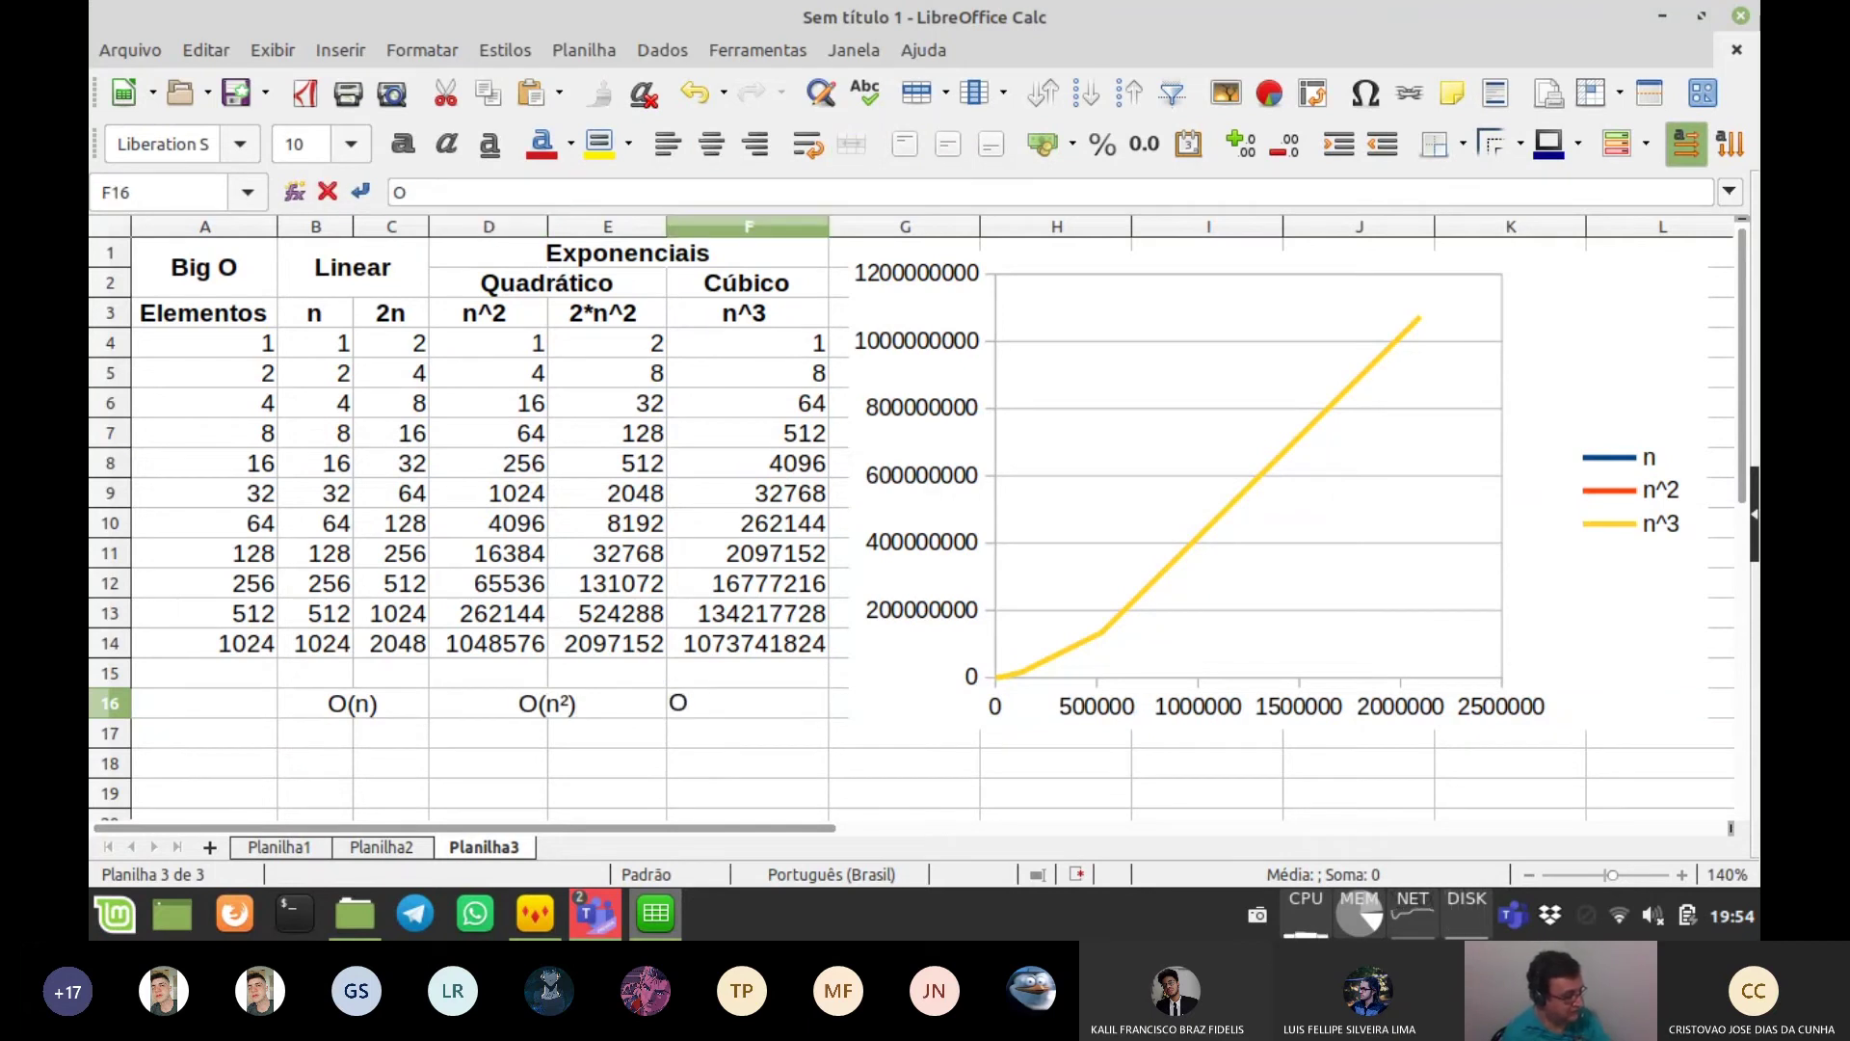
{"action": "type", "text": "(n"}
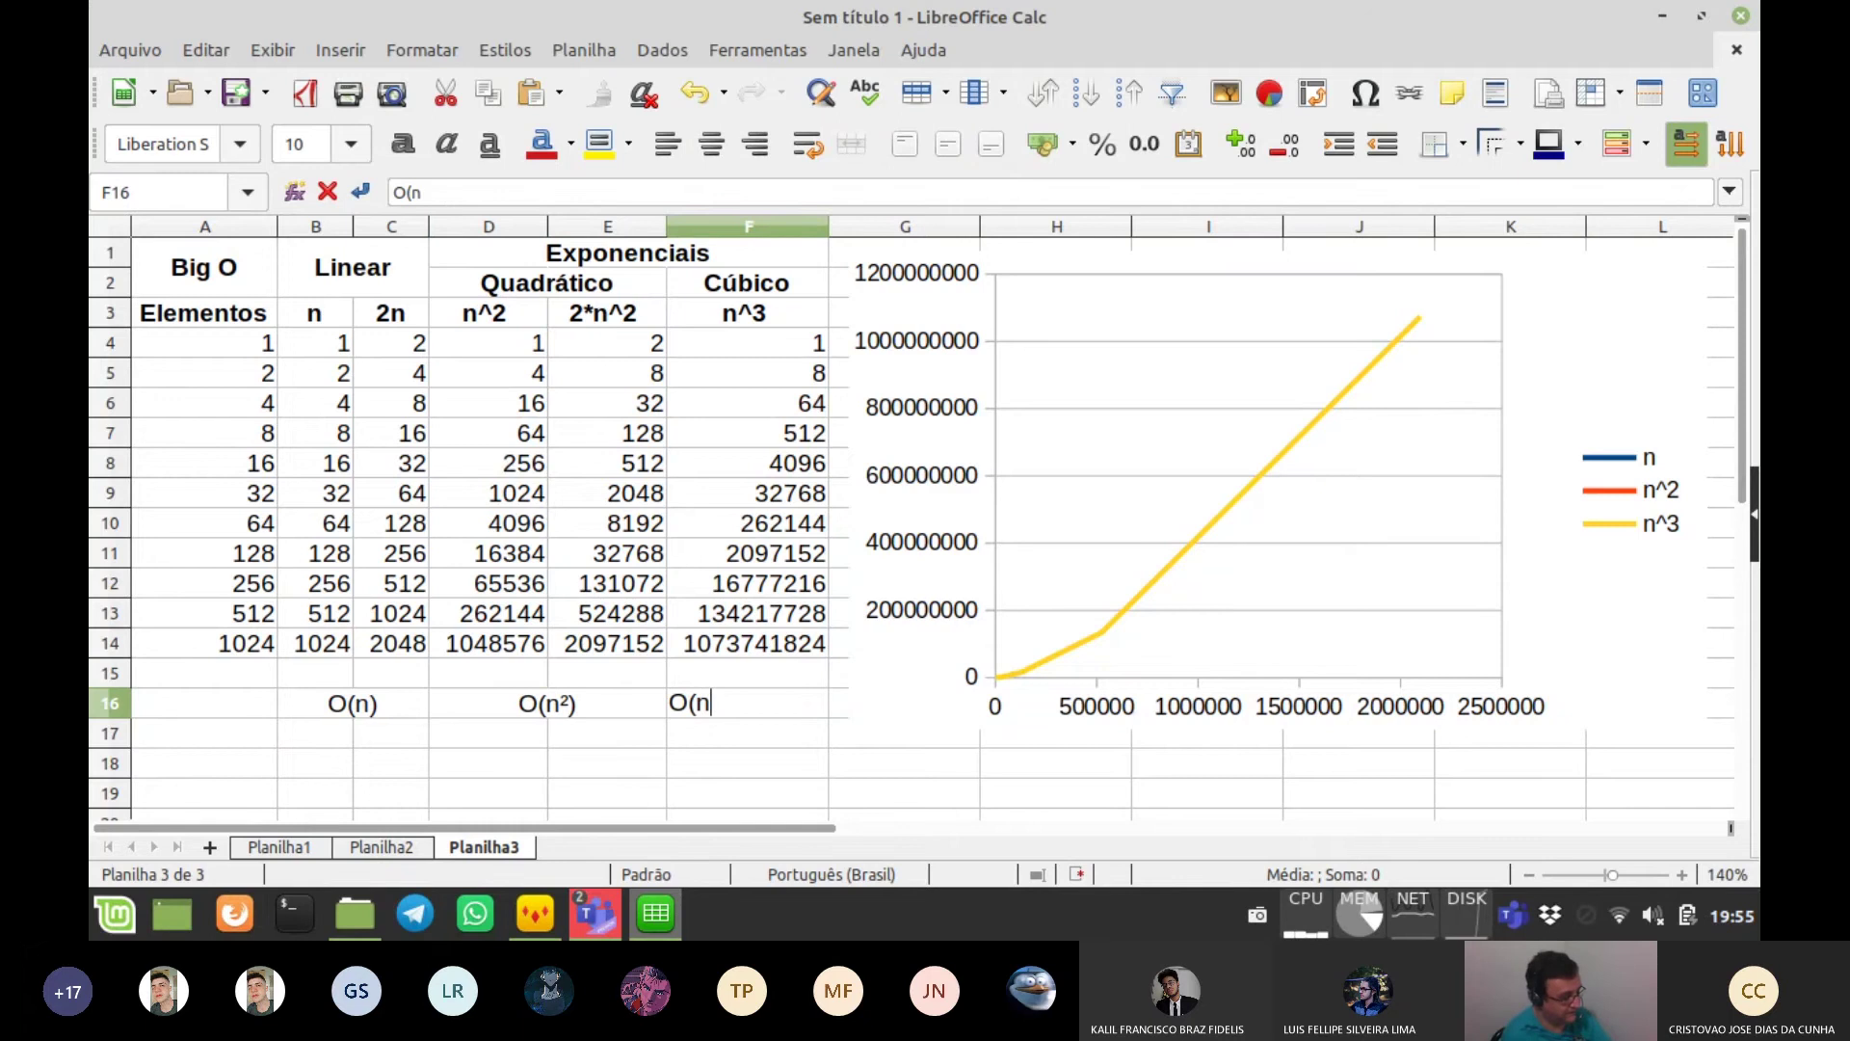
{"action": "type", "text": "³"}
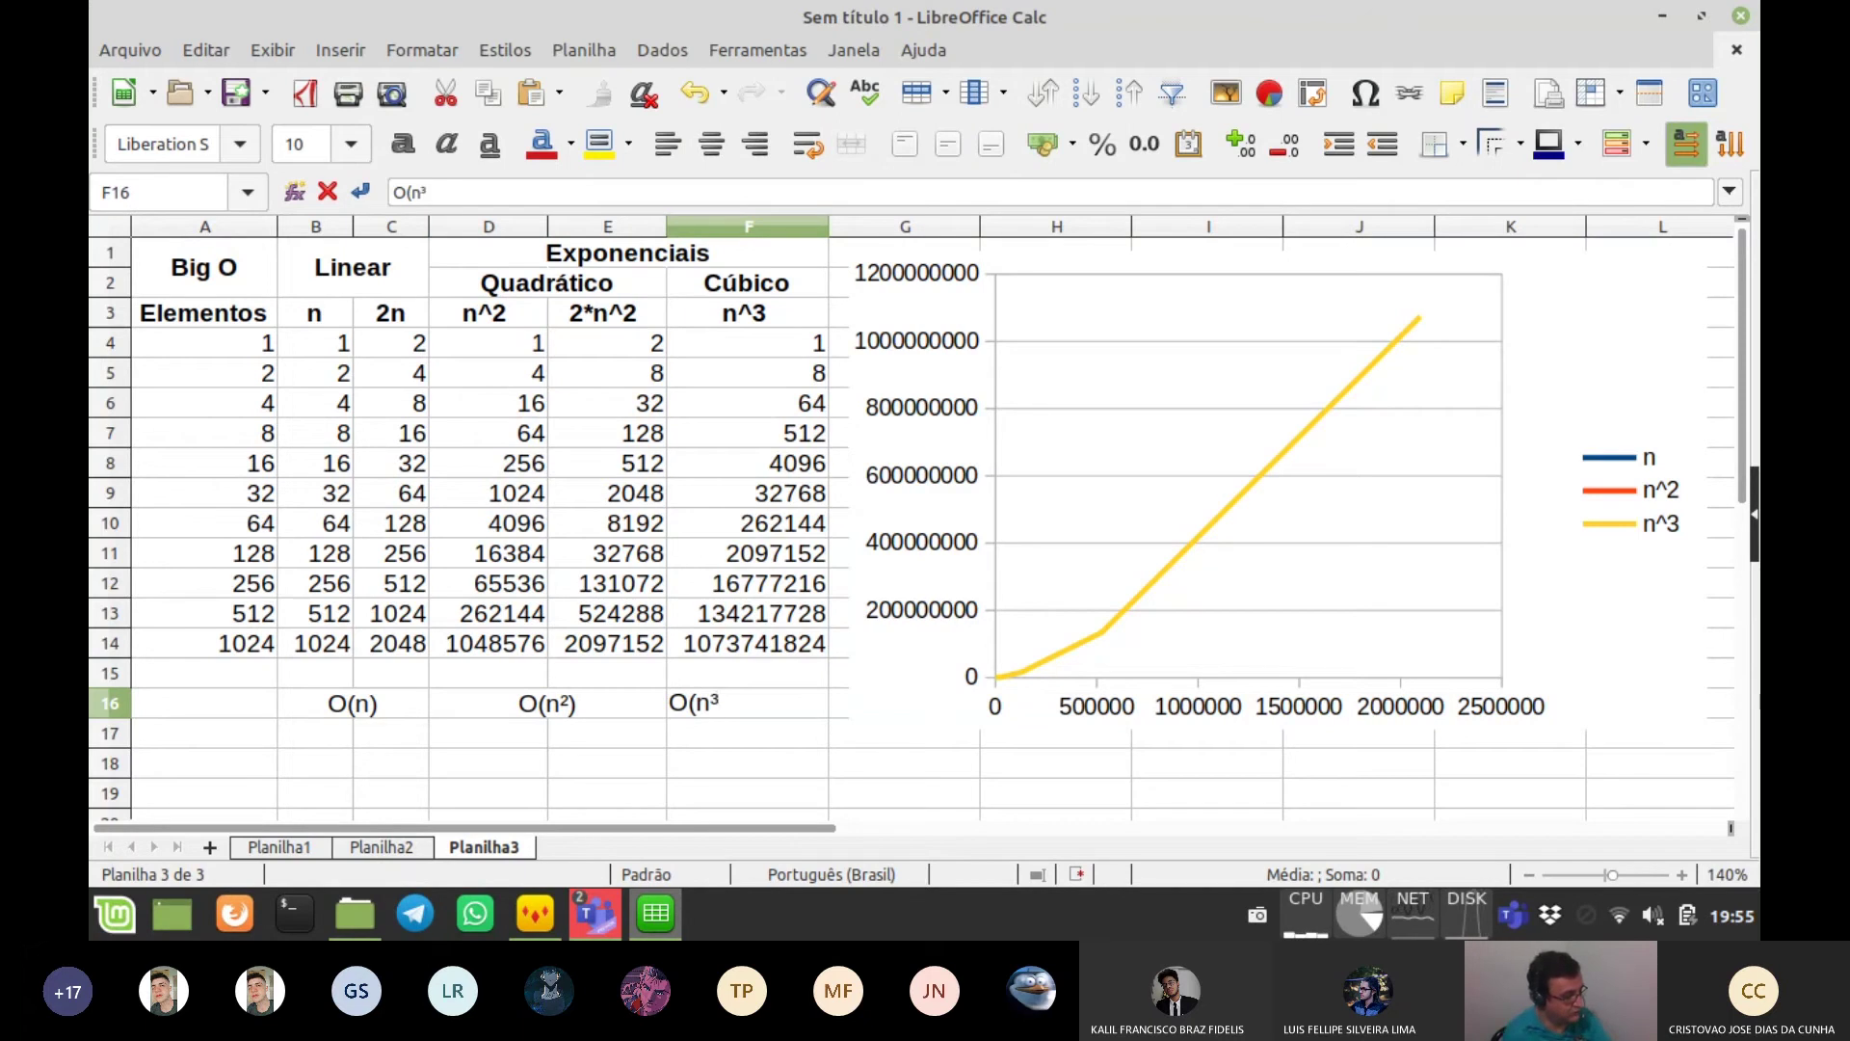
{"action": "type", "text": ")"}
{"action": "key", "text": "Return"}
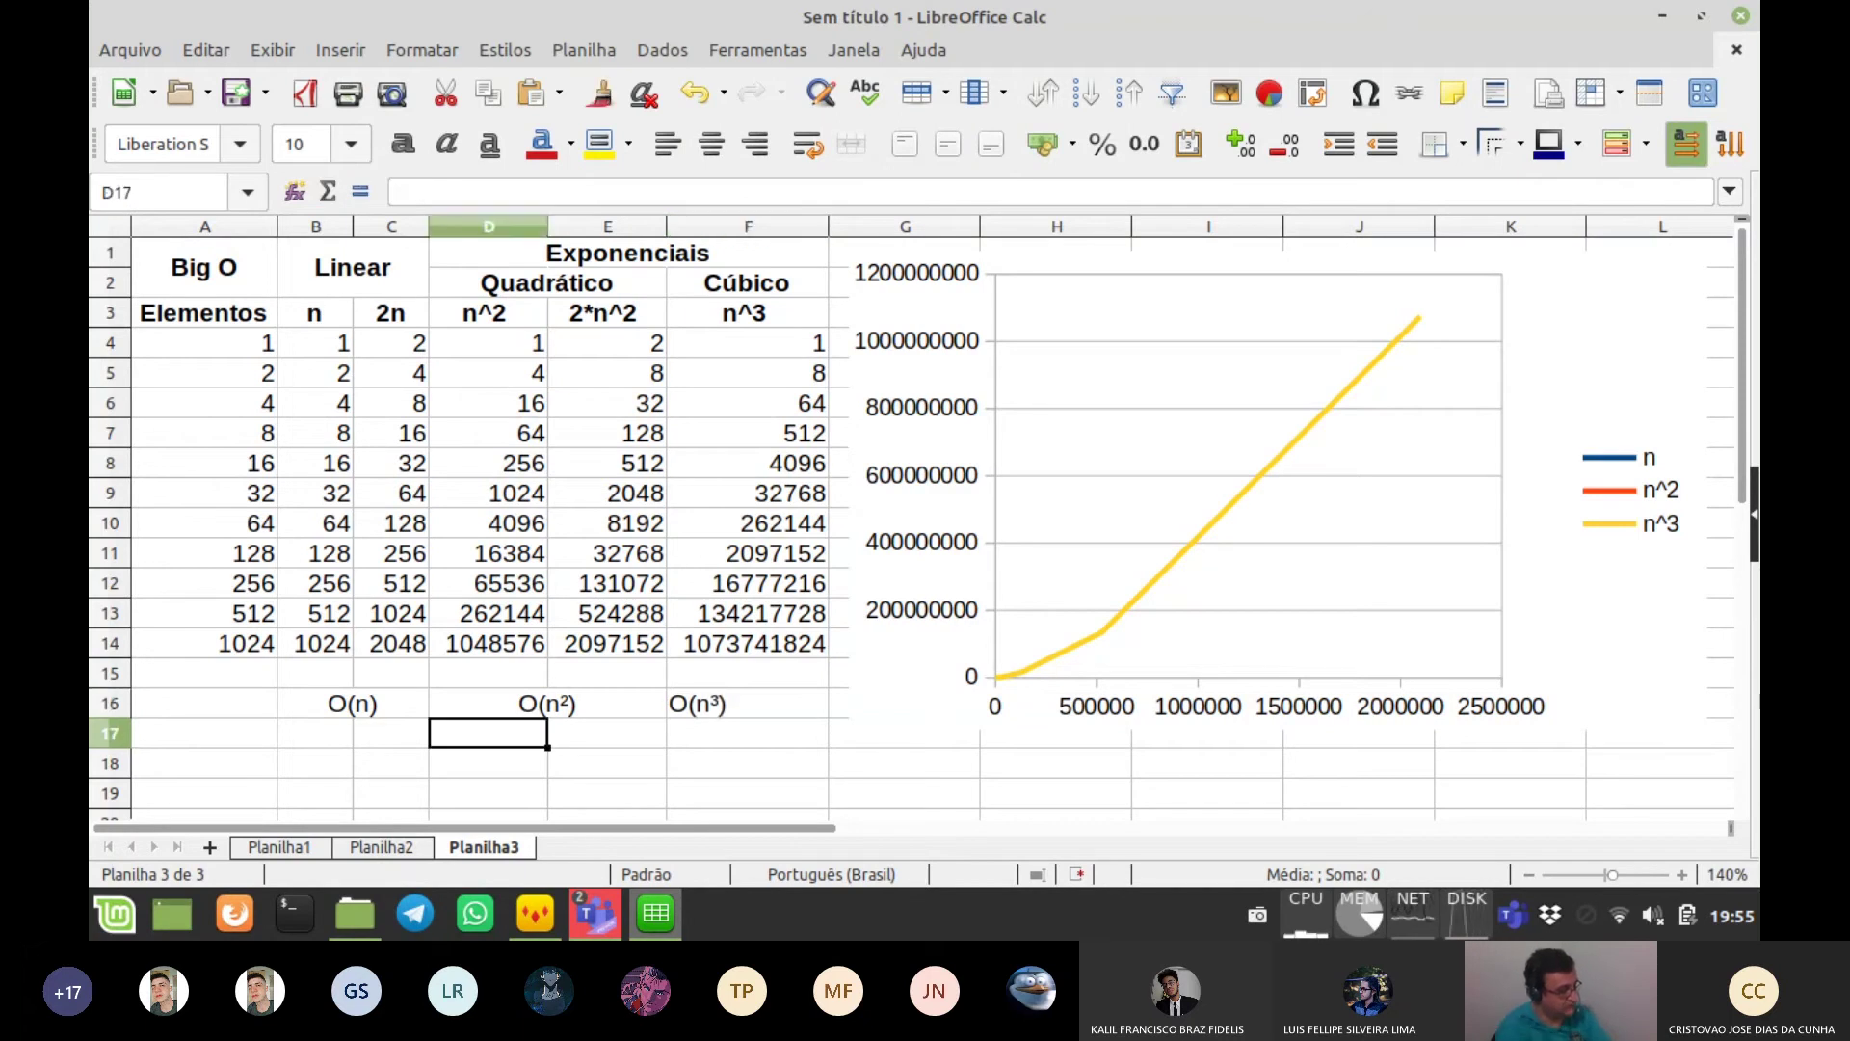
{"action": "left_click", "coordinate": [748, 703]}
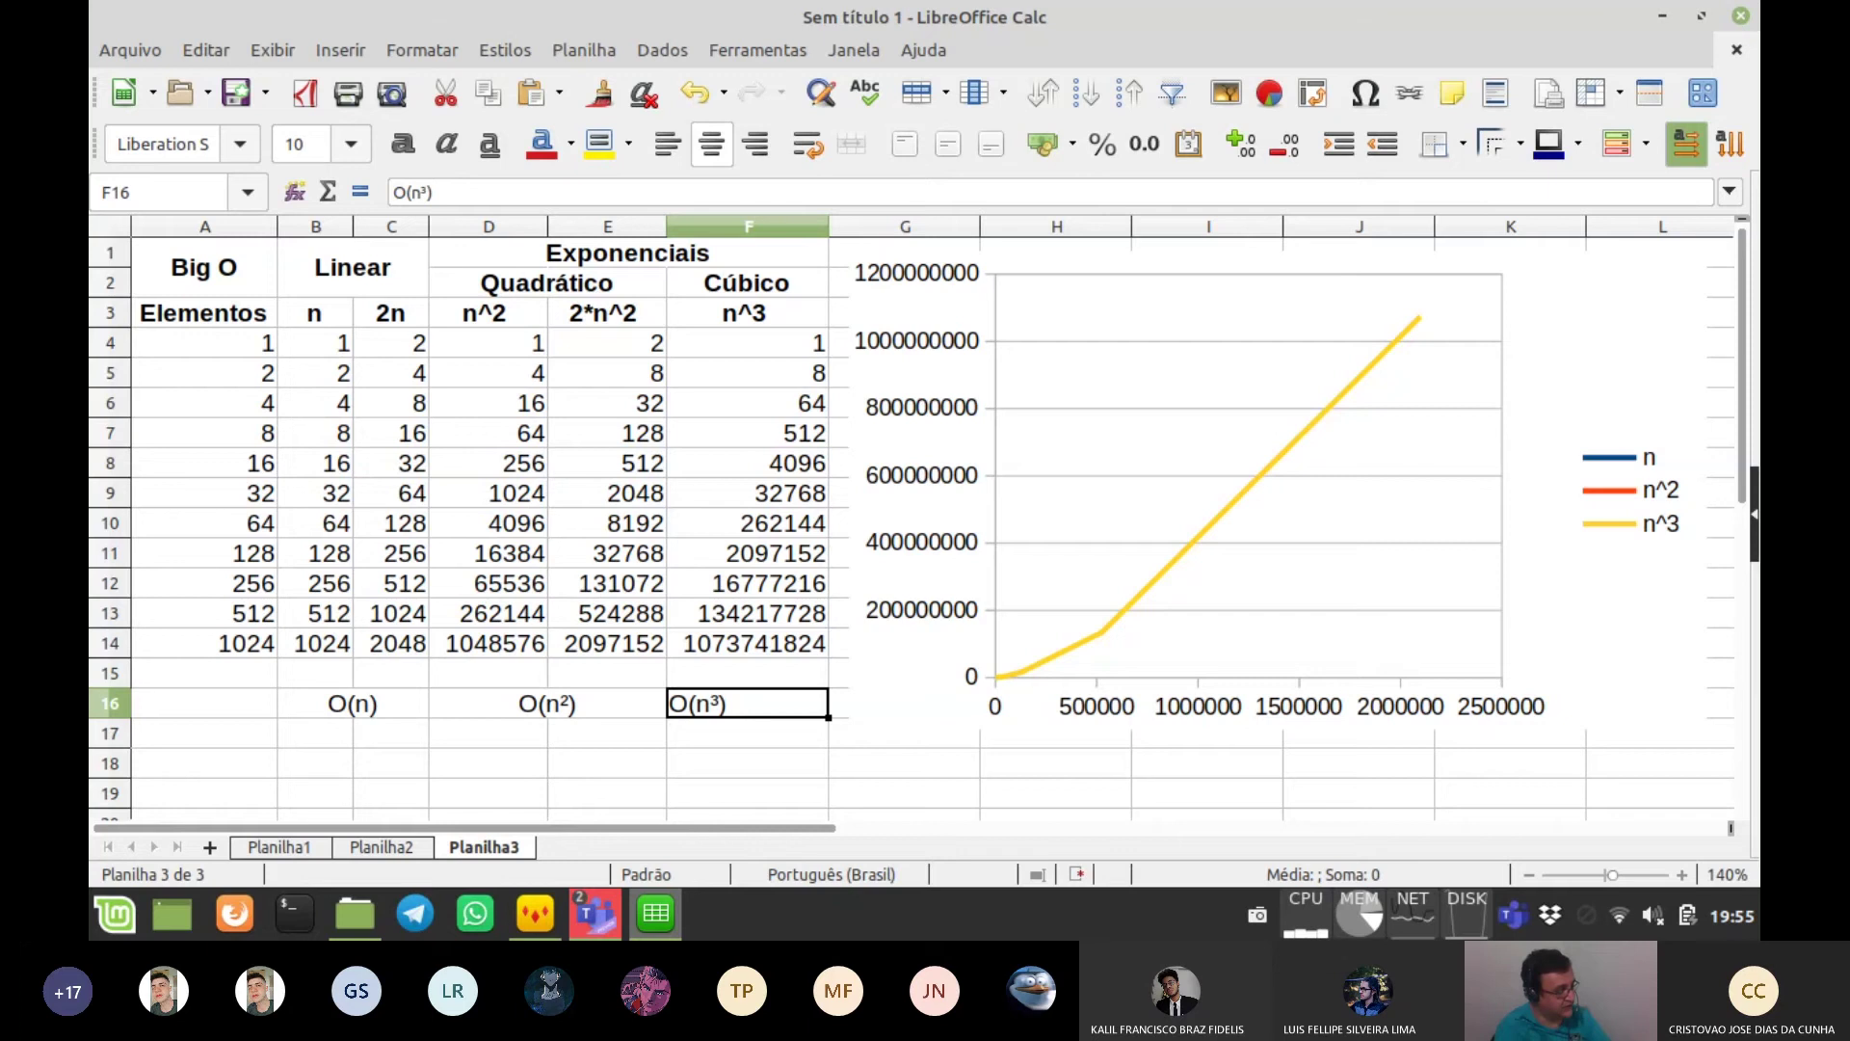
{"action": "left_click", "coordinate": [711, 143]}
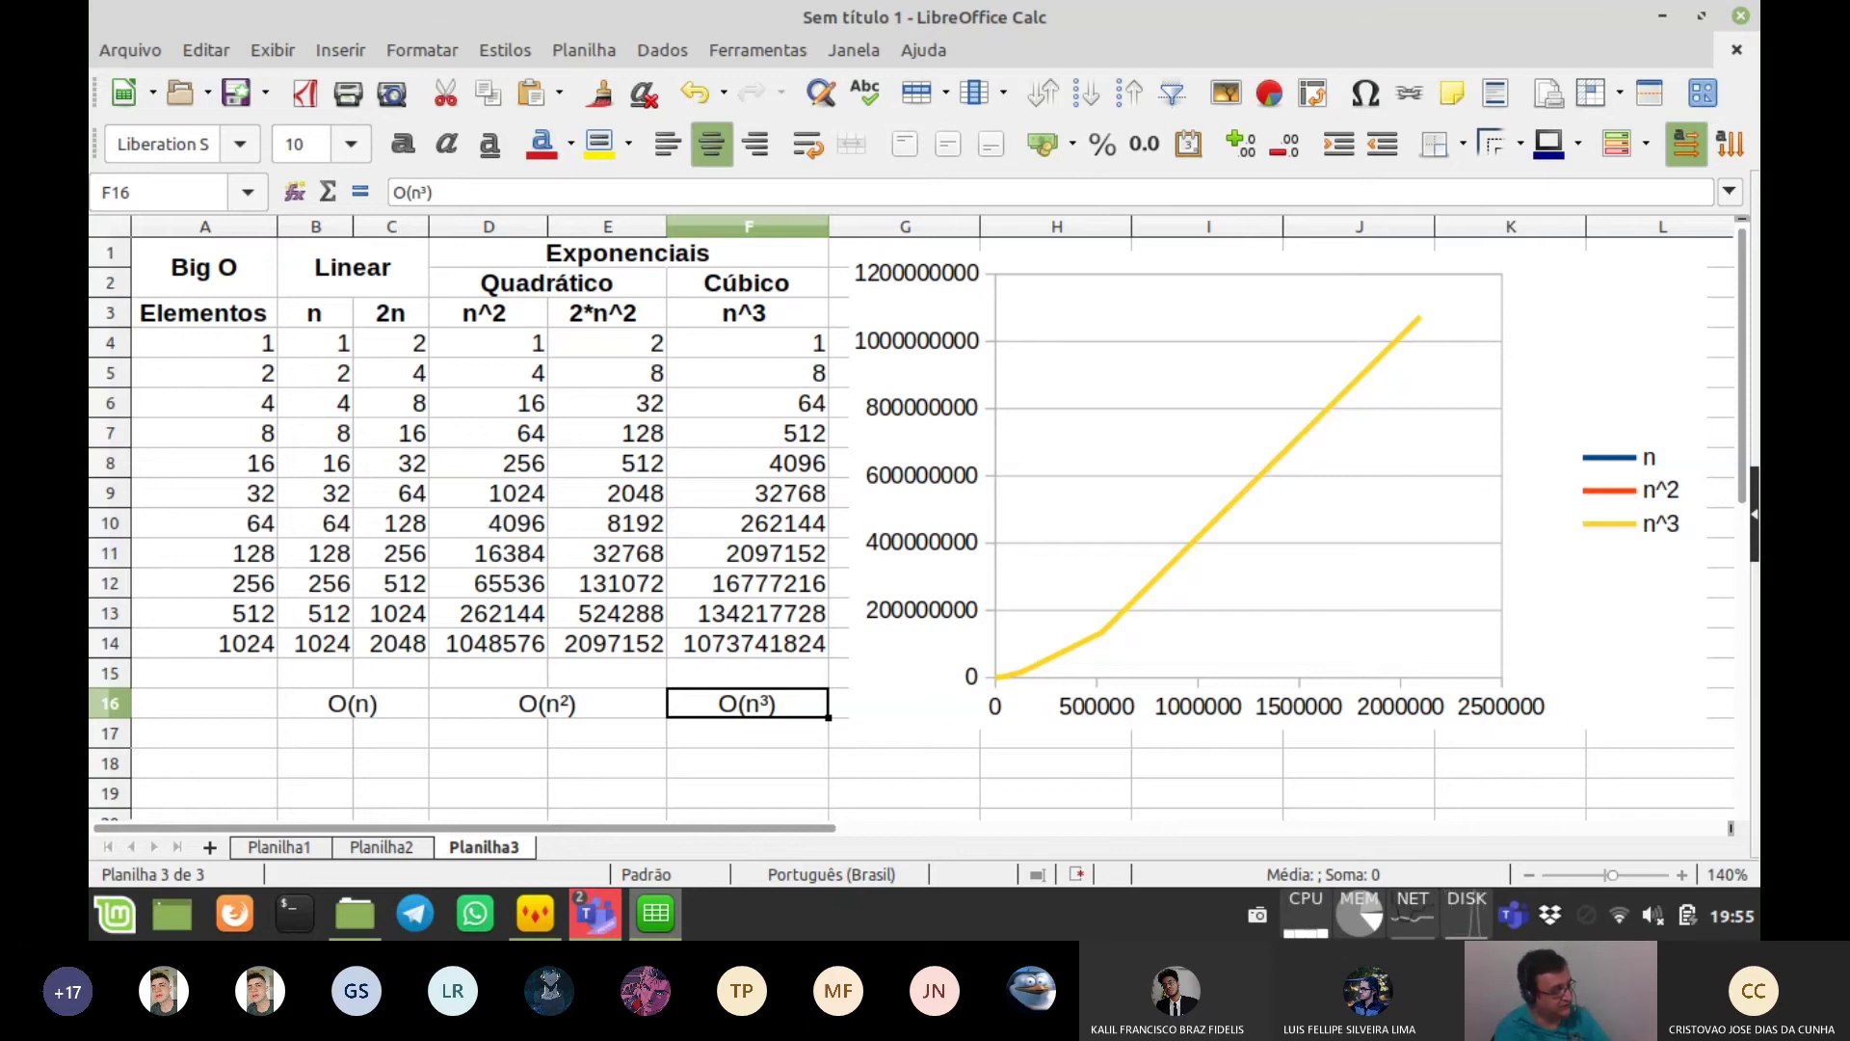
- Make the Big O notation labels in B16:F16 bold
{"action": "key", "text": "shift+Left"}
{"action": "key", "text": "shift+Left"}
{"action": "key", "text": "shift+Left"}
{"action": "key", "text": "shift+Left"}
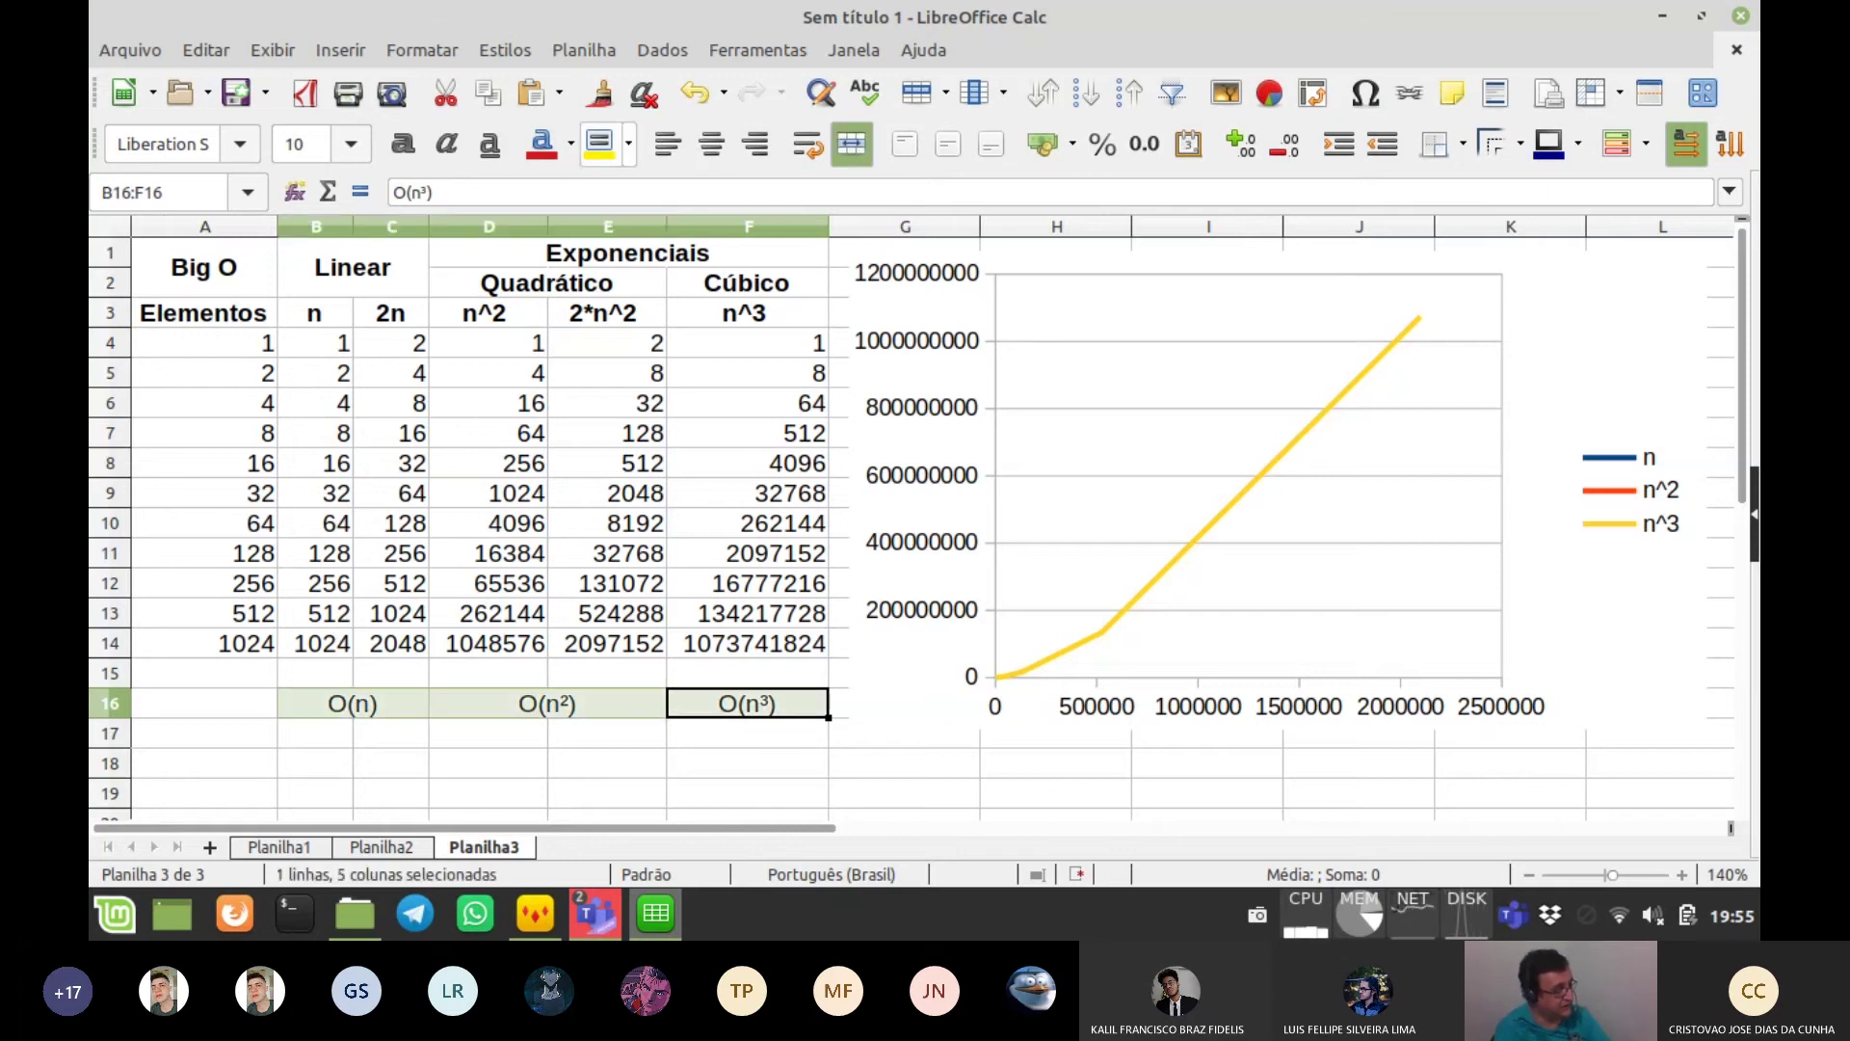
{"action": "key", "text": "ctrl+b"}
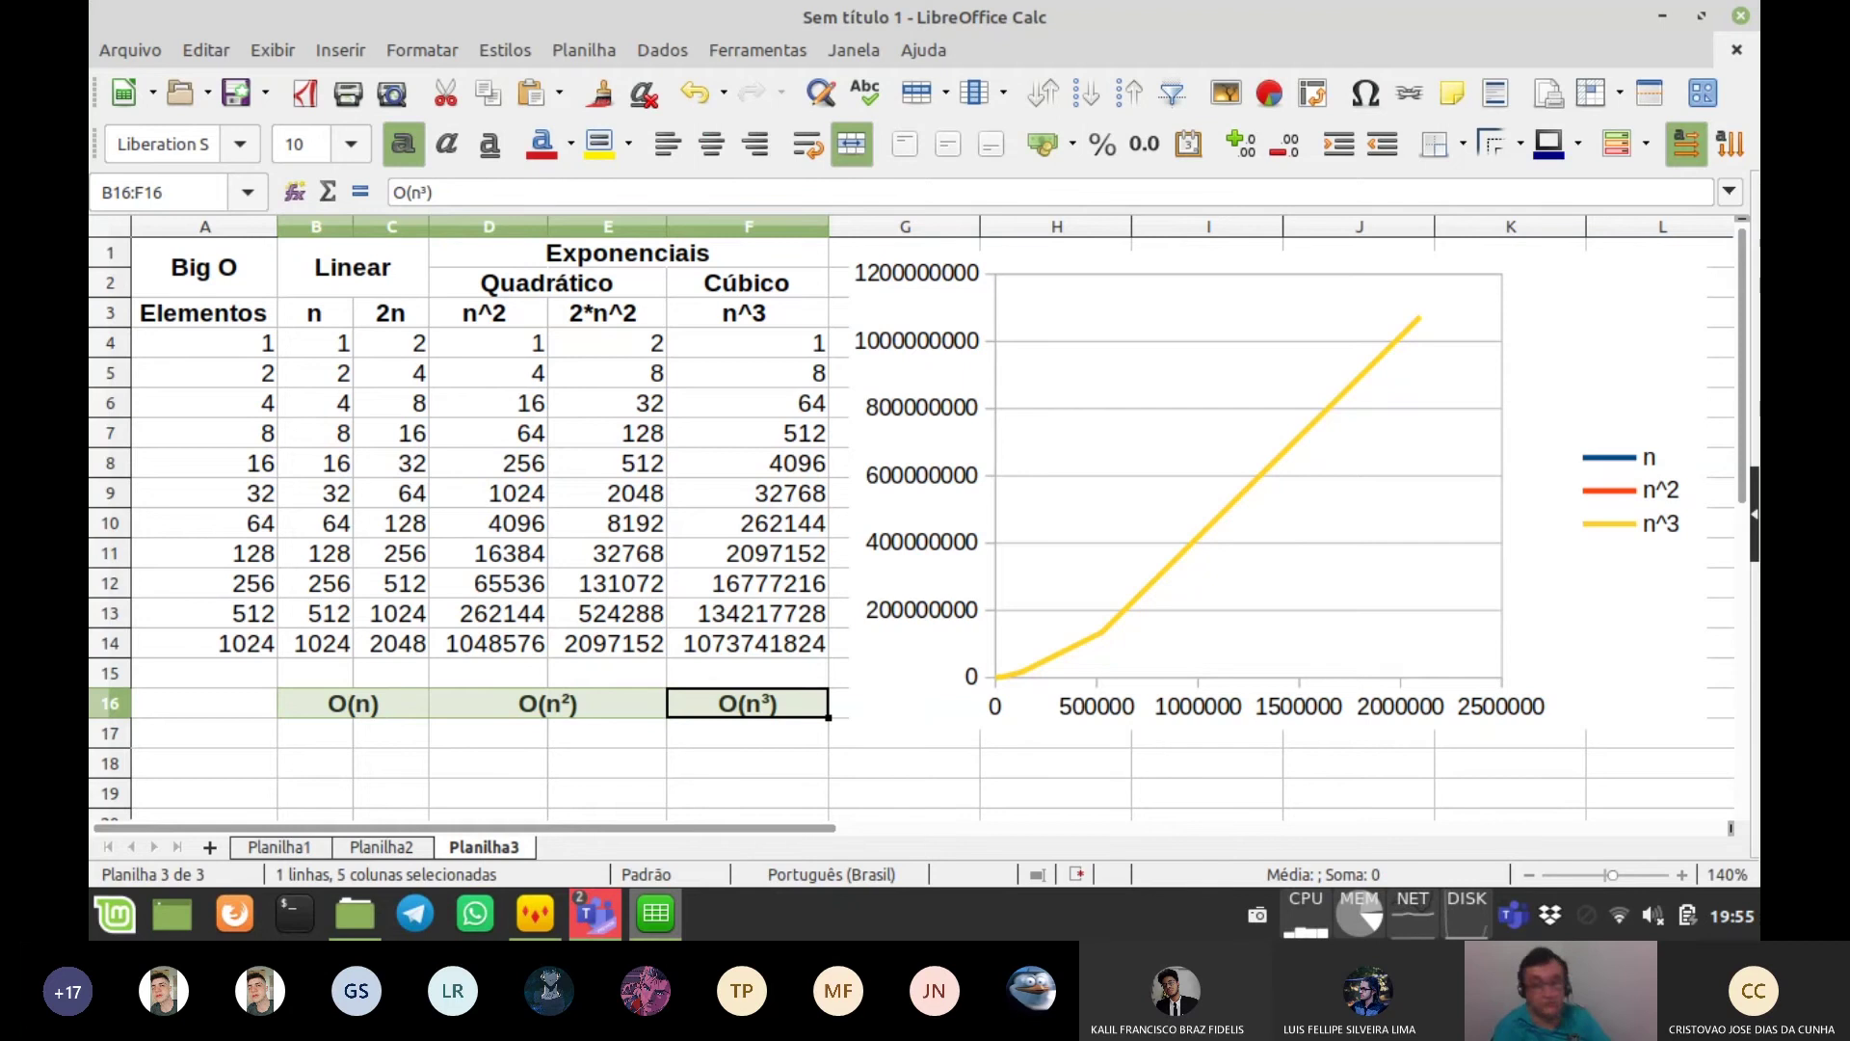